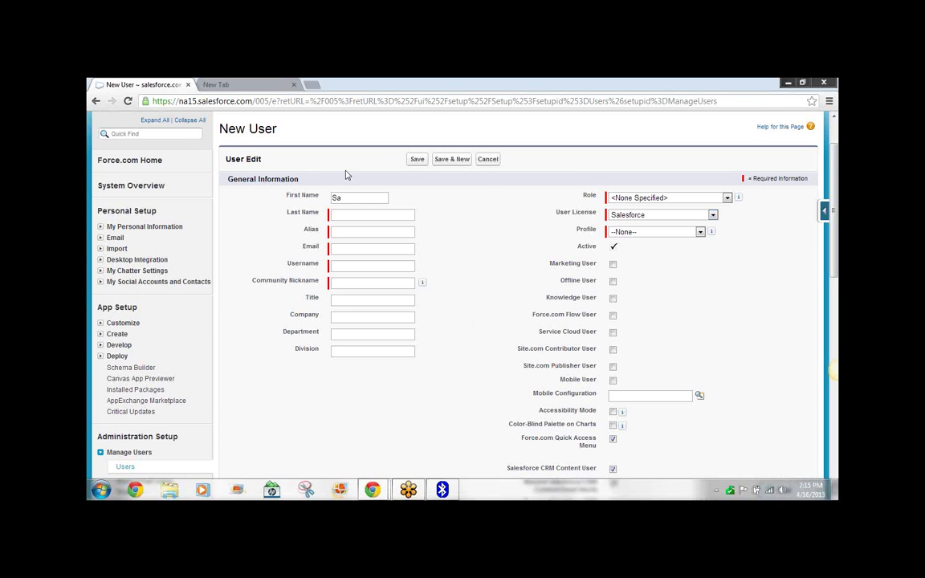
Enter first name 'Training' and last name 'User'.
double_click(348, 197)
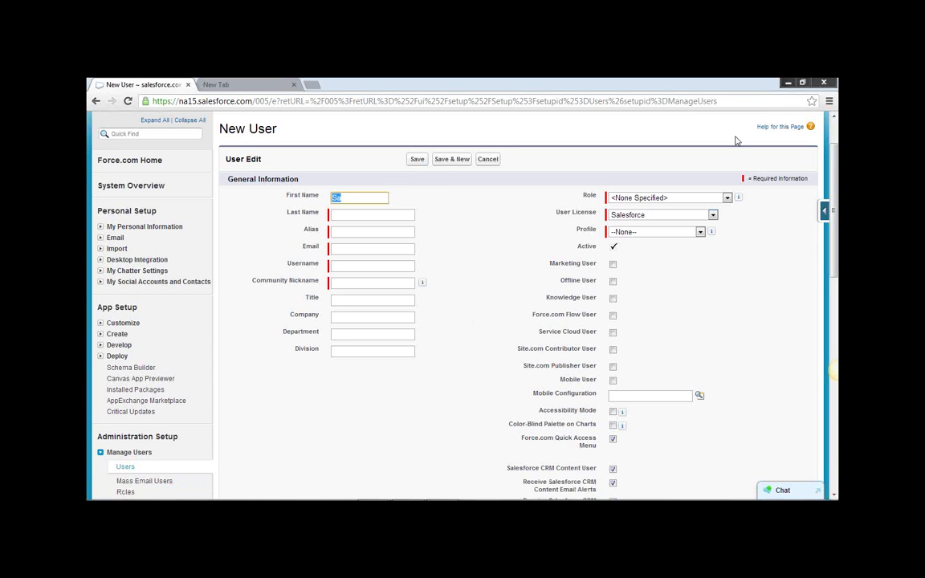
text(Training)
key(Tab)
text(User)
key(Tab)
Check the name and alias 'tuser', then enter the user's e-mail so the username auto-fills.
click(333, 197)
drag(333, 198, 338, 197)
double_click(337, 214)
double_click(355, 233)
click(368, 248)
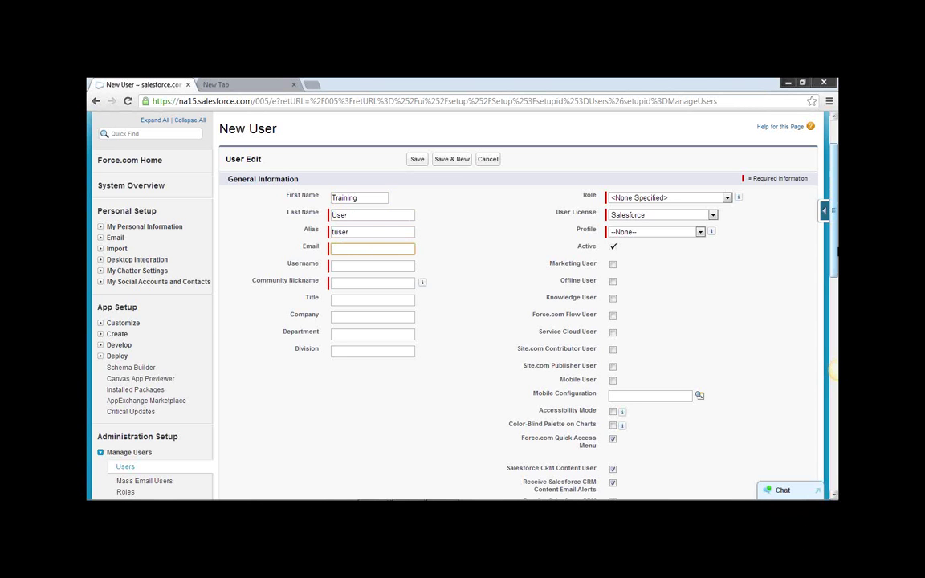
click(365, 265)
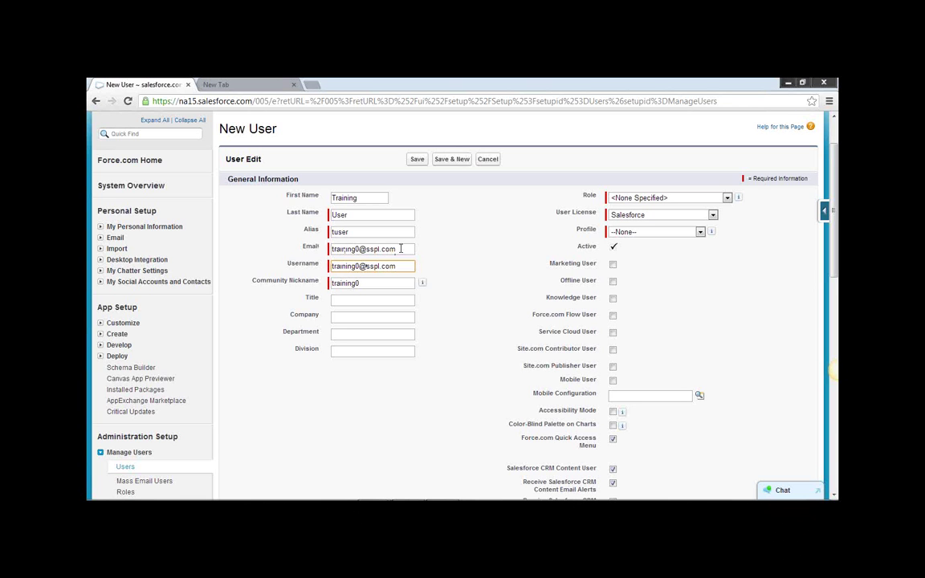
Replace the e-mail with the contact e-mail address and select the username value.
click(400, 249)
drag(399, 249, 330, 249)
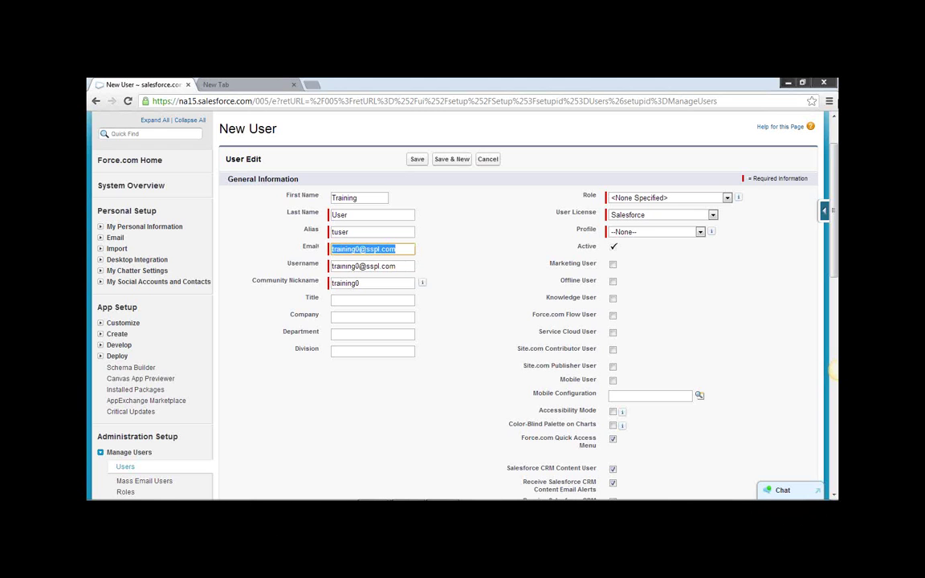
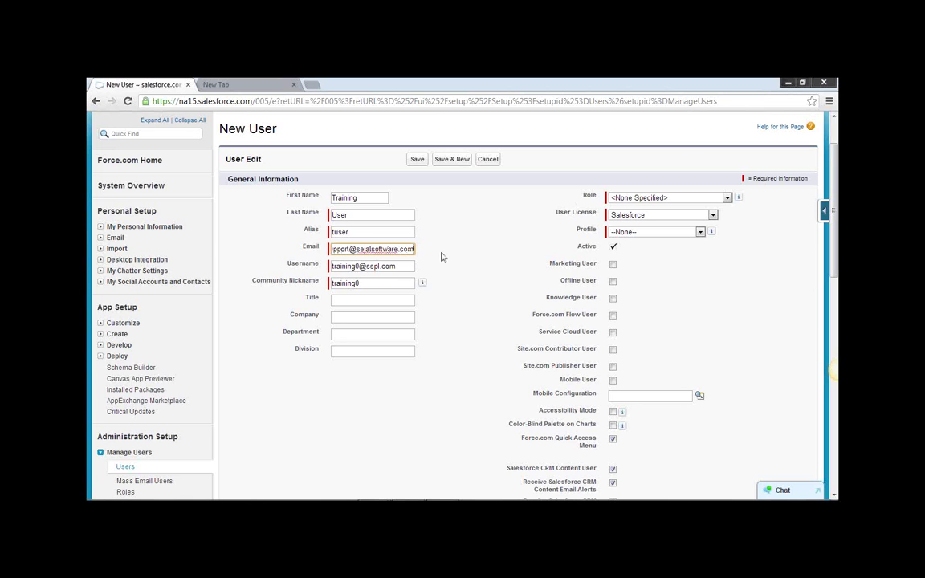
click(349, 267)
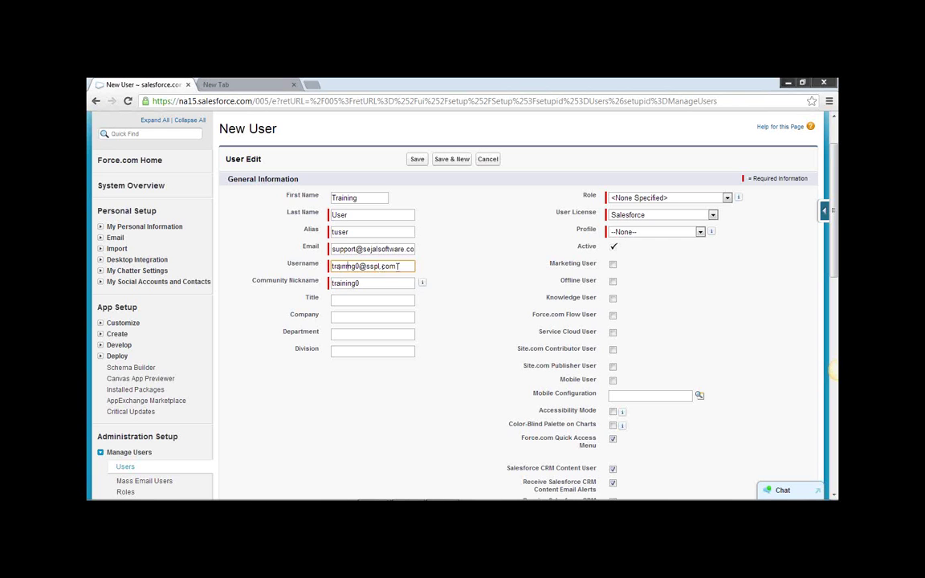
drag(397, 266, 324, 266)
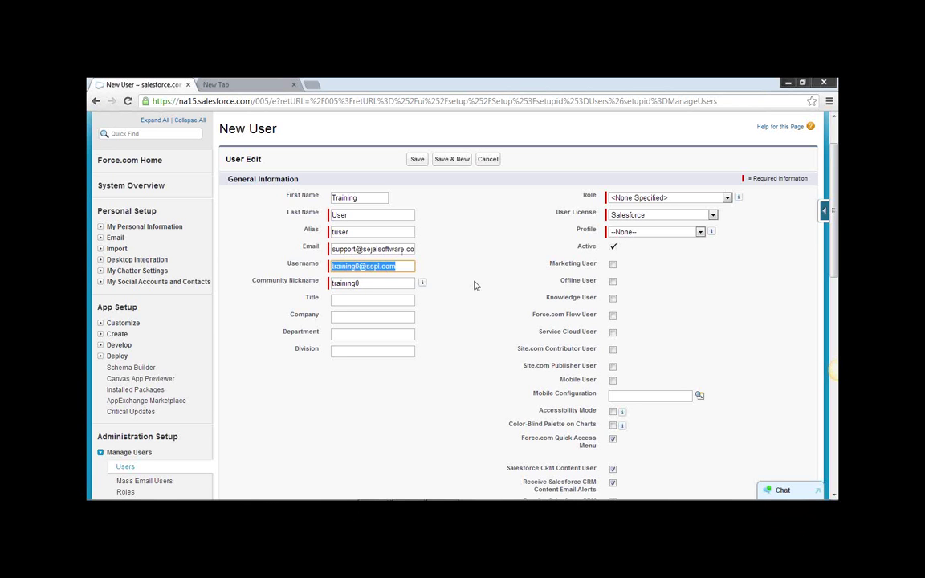
click(369, 244)
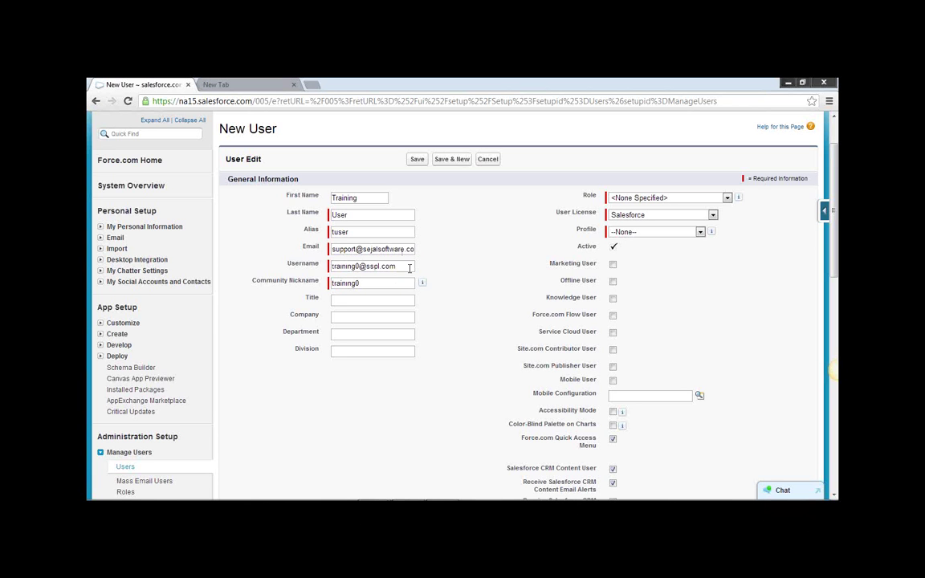
click(332, 249)
click(383, 266)
triple_click(384, 265)
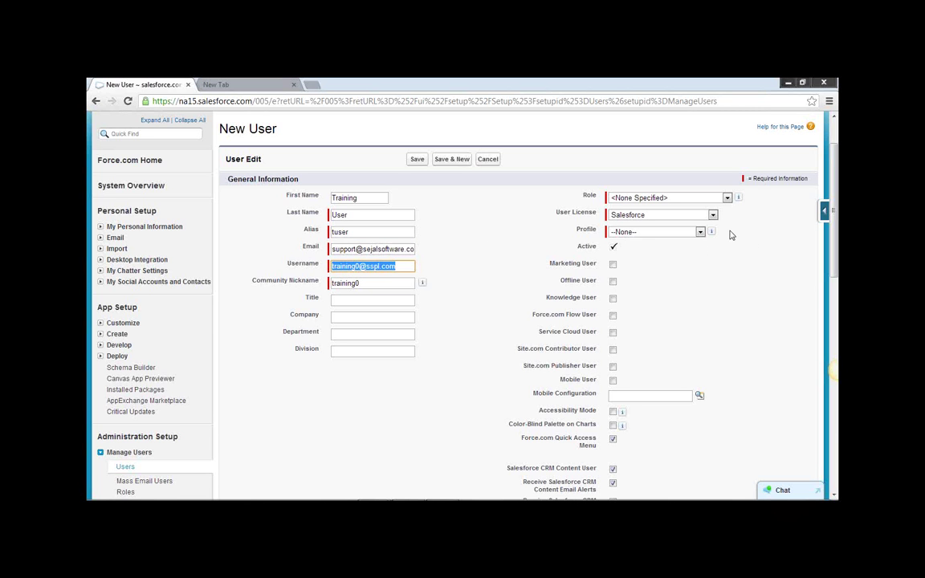
Try the Force.com - Free licence, revert to Salesforce, and choose the System Administrator profile.
click(712, 216)
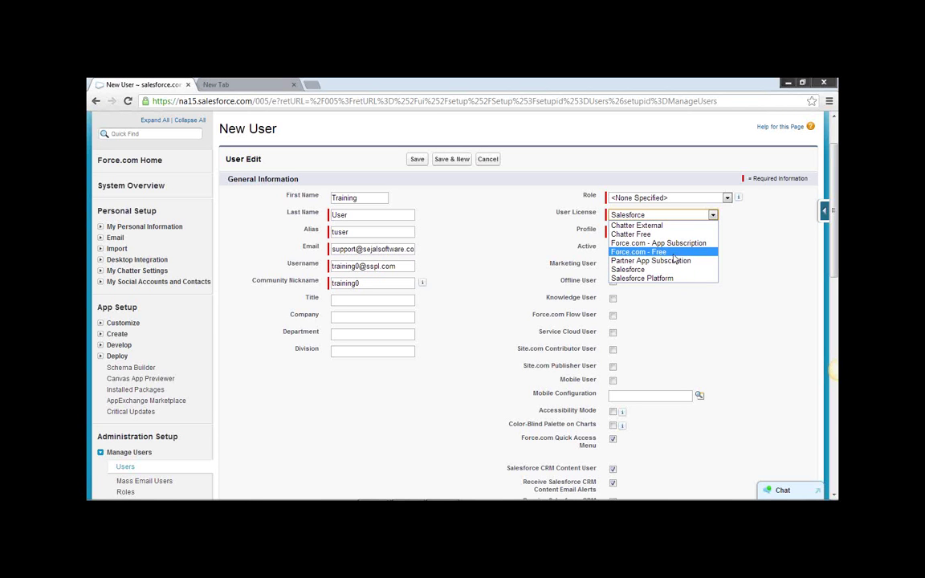
click(681, 253)
click(690, 232)
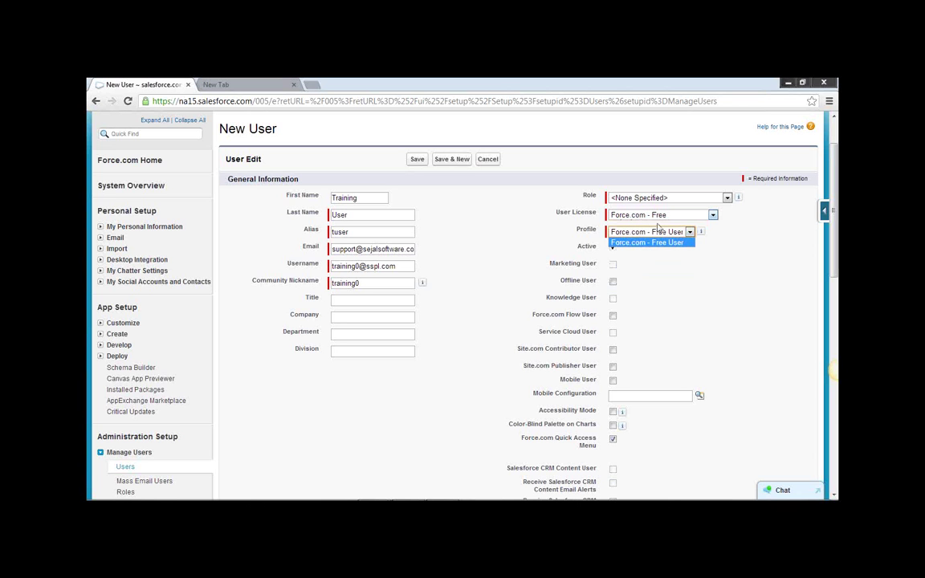
click(712, 216)
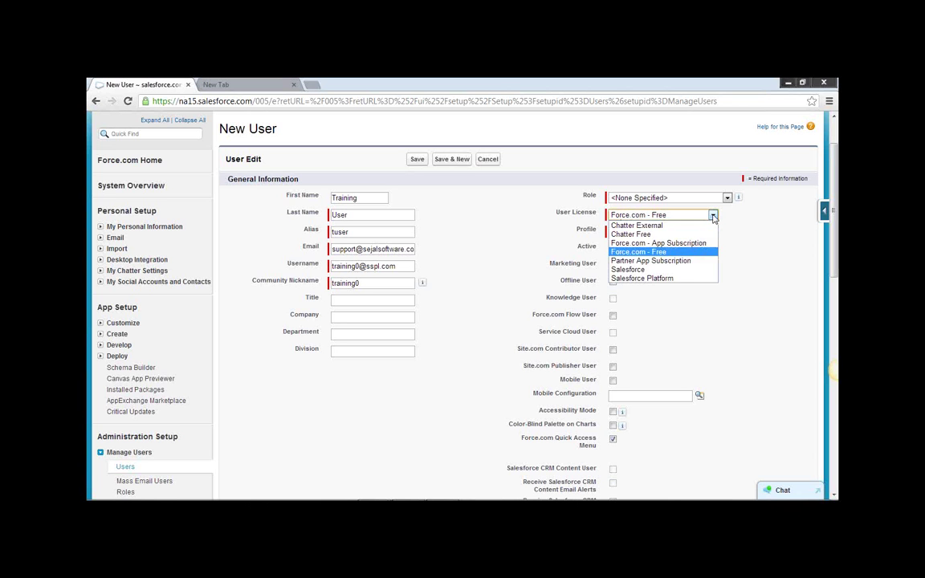
click(644, 270)
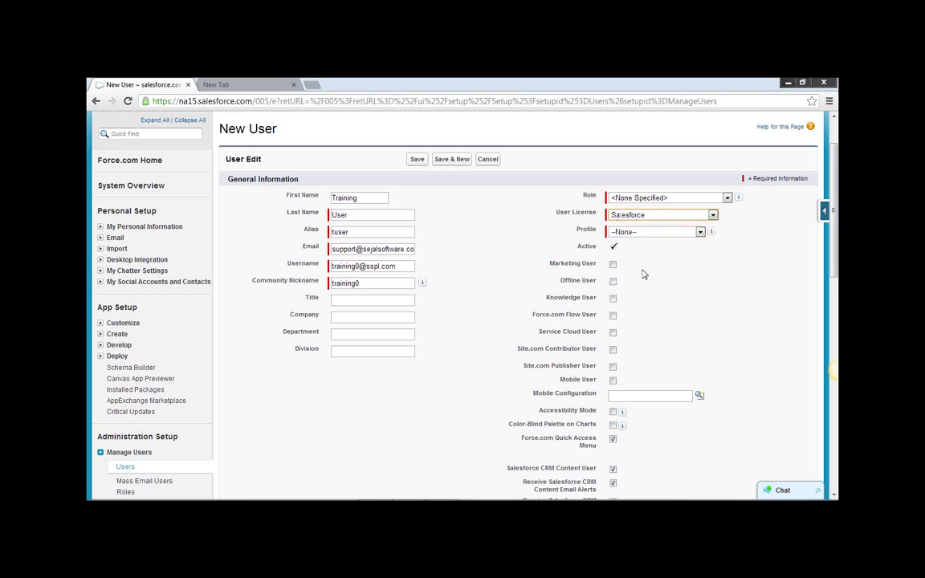
click(700, 233)
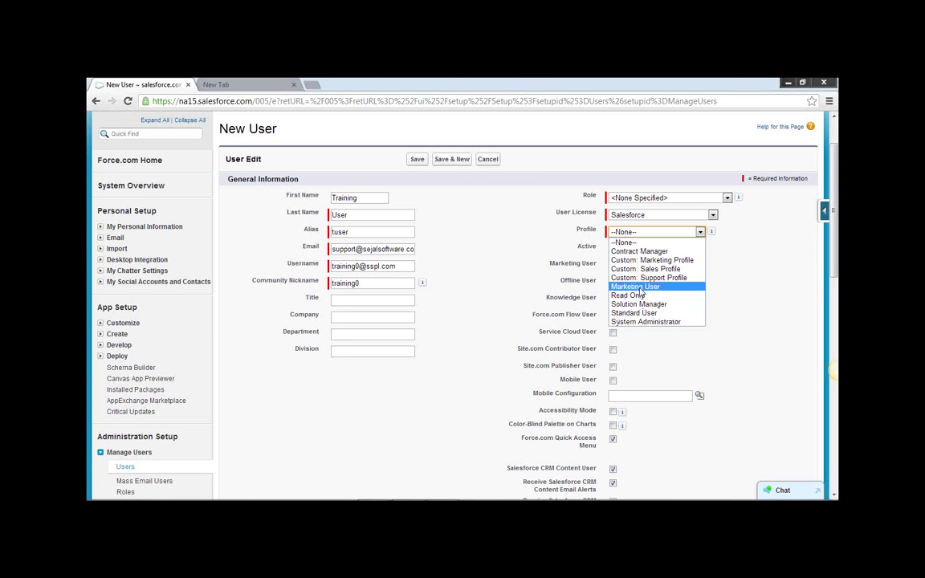
click(645, 322)
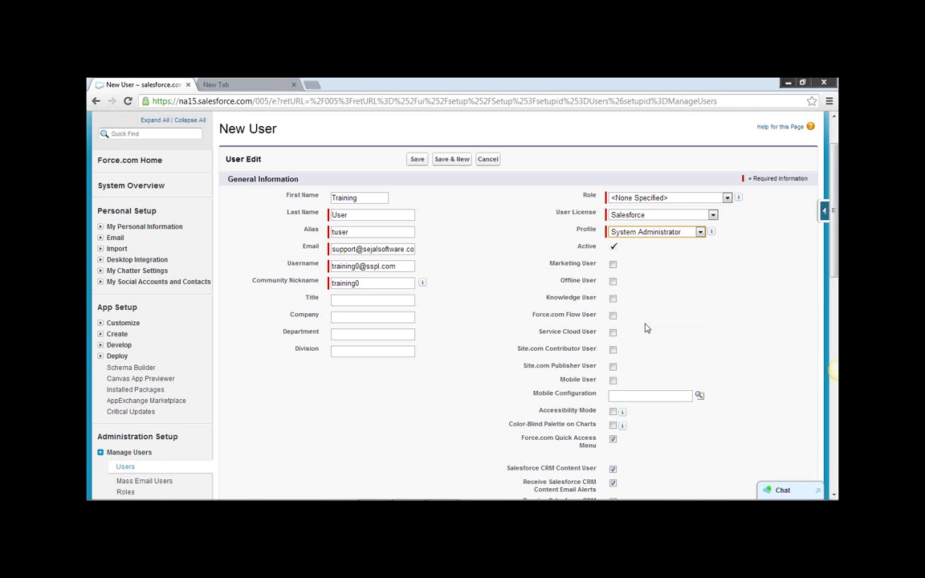
Review the profile list again and keep System Administrator.
scroll(737, 286, down, 3)
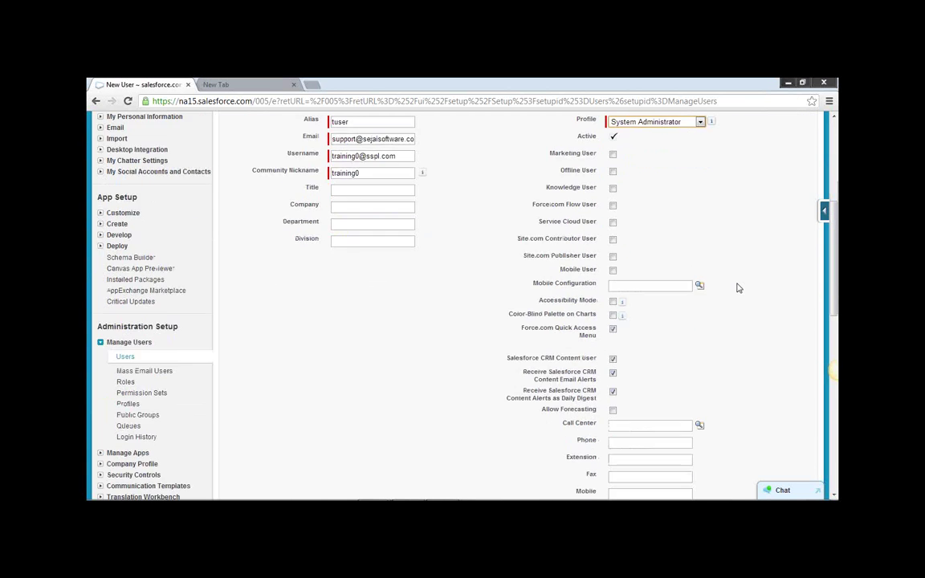
scroll(737, 286, down, 4)
scroll(739, 287, up, 6)
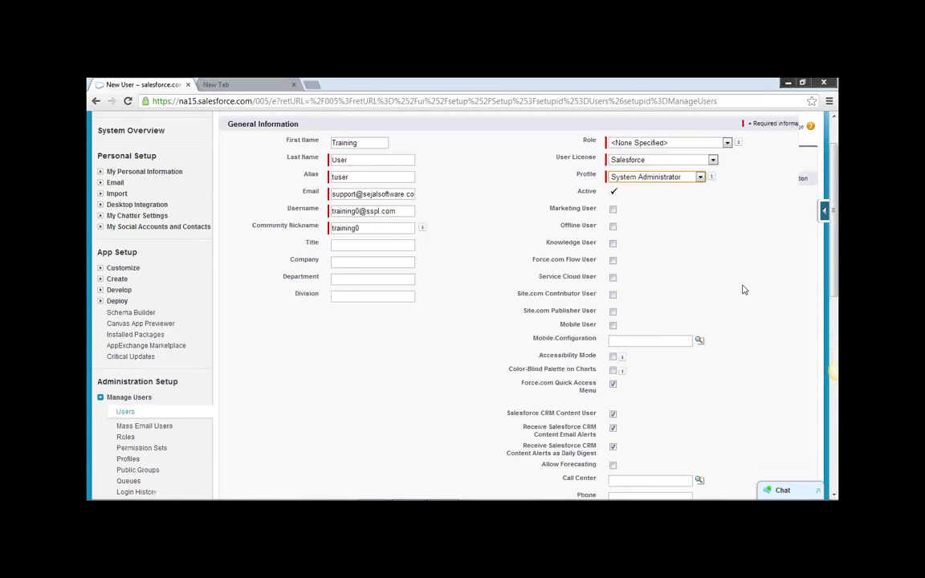
scroll(743, 290, up, 2)
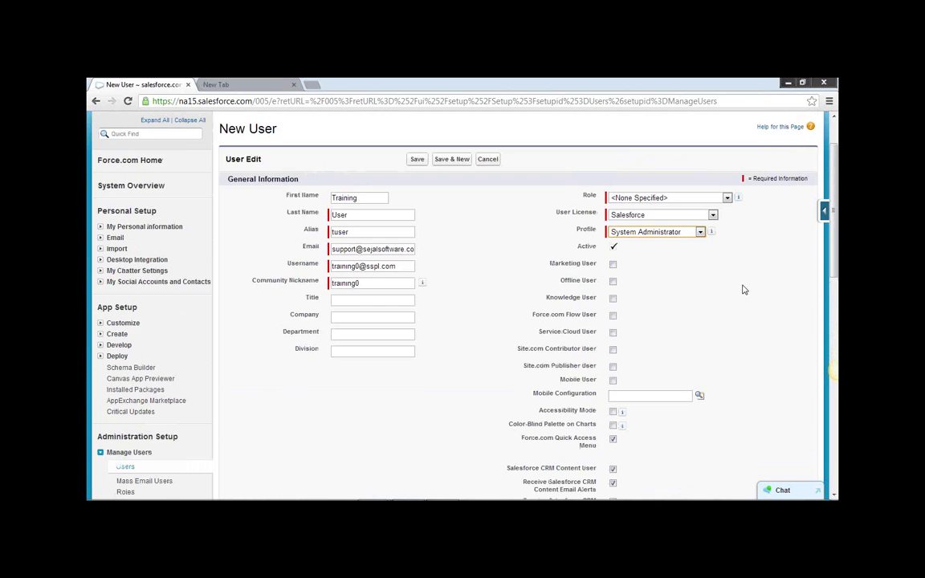
click(700, 233)
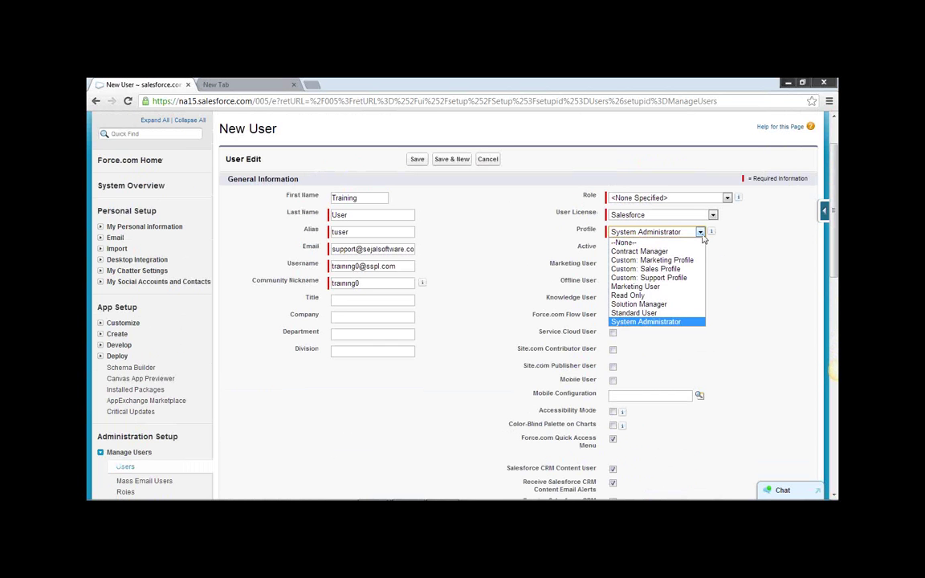
click(701, 234)
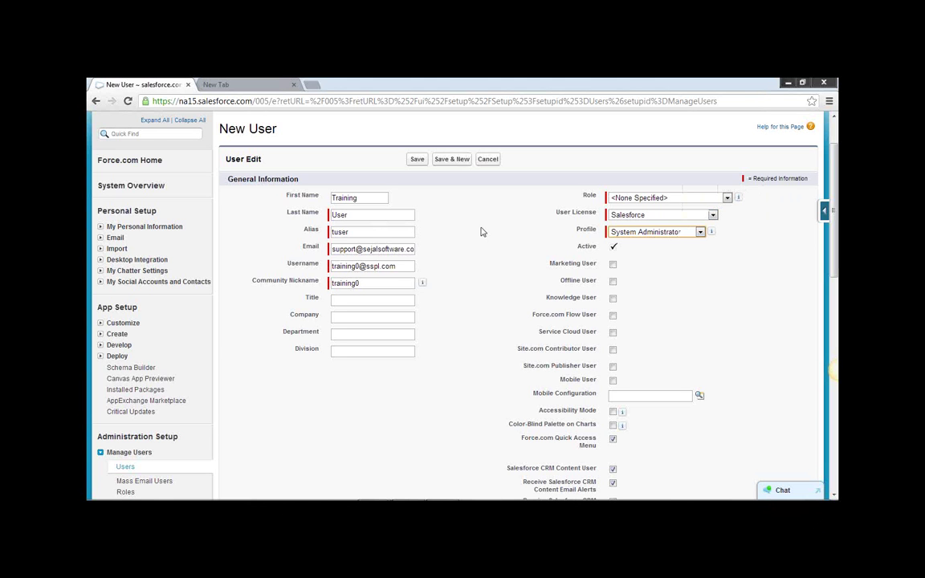
Keep Pacific Daylight Time, leave 'Generate new password and notify user' checked, and save the user.
scroll(517, 248, down, 5)
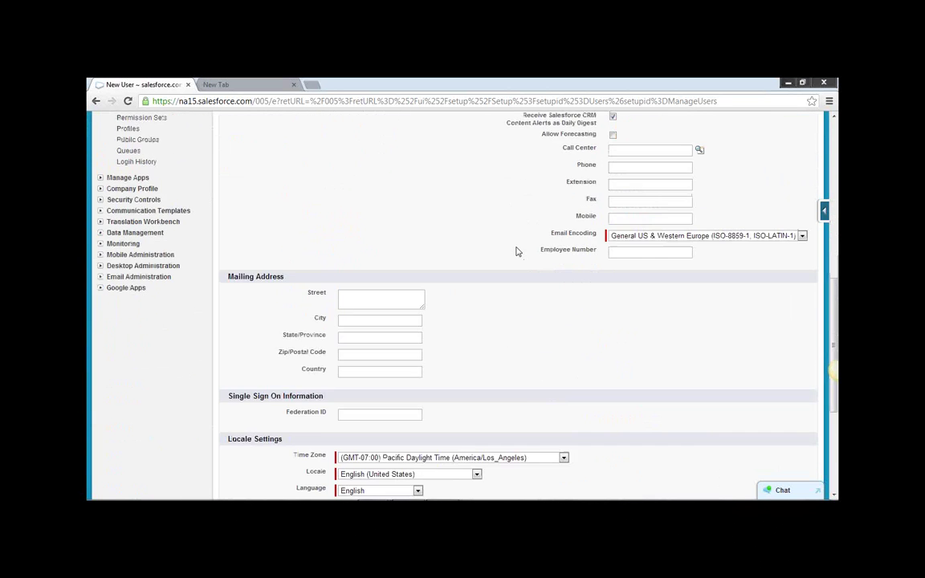
scroll(516, 251, down, 3)
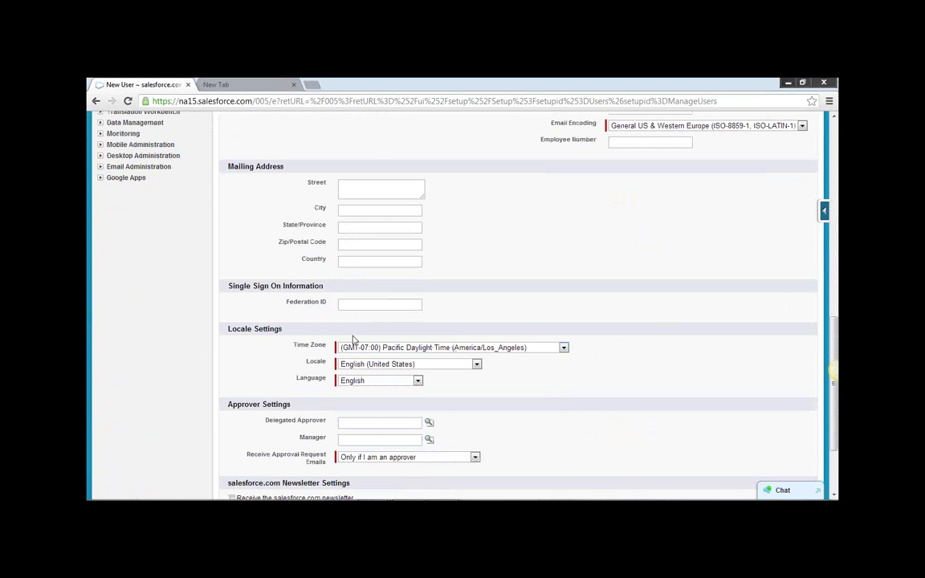
click(565, 348)
click(507, 342)
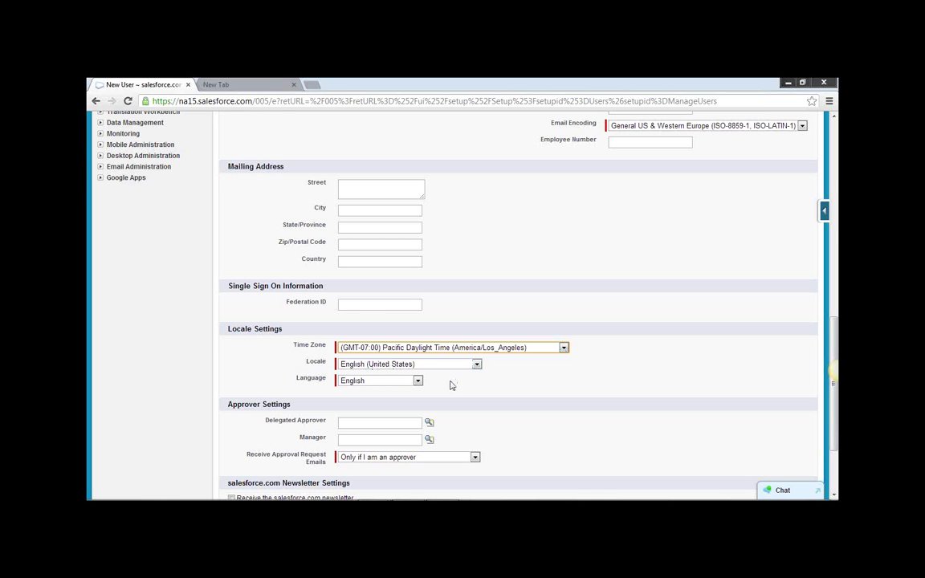
scroll(451, 385, down, 3)
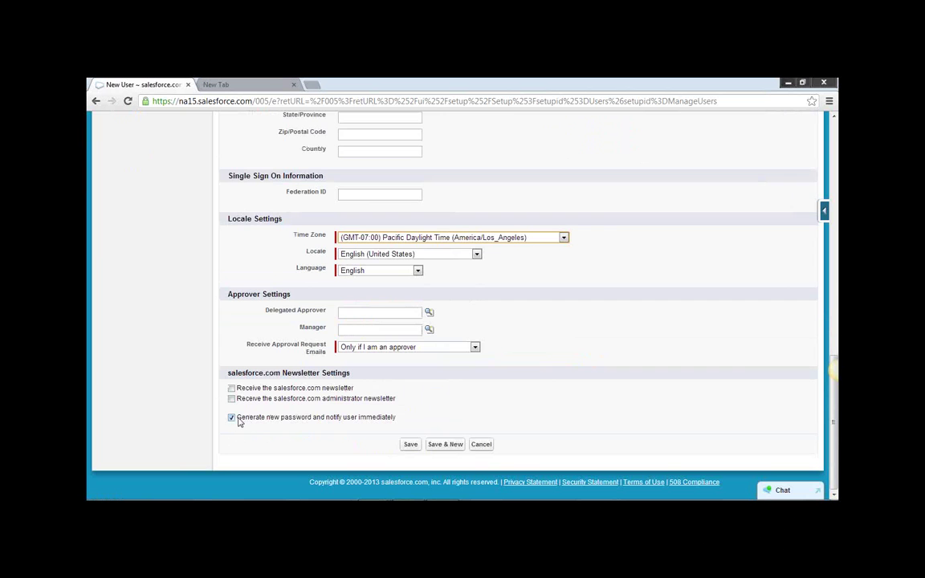
mouse_move(239, 421)
mouse_down()
mouse_move(416, 423)
mouse_move(239, 421)
mouse_up()
click(347, 421)
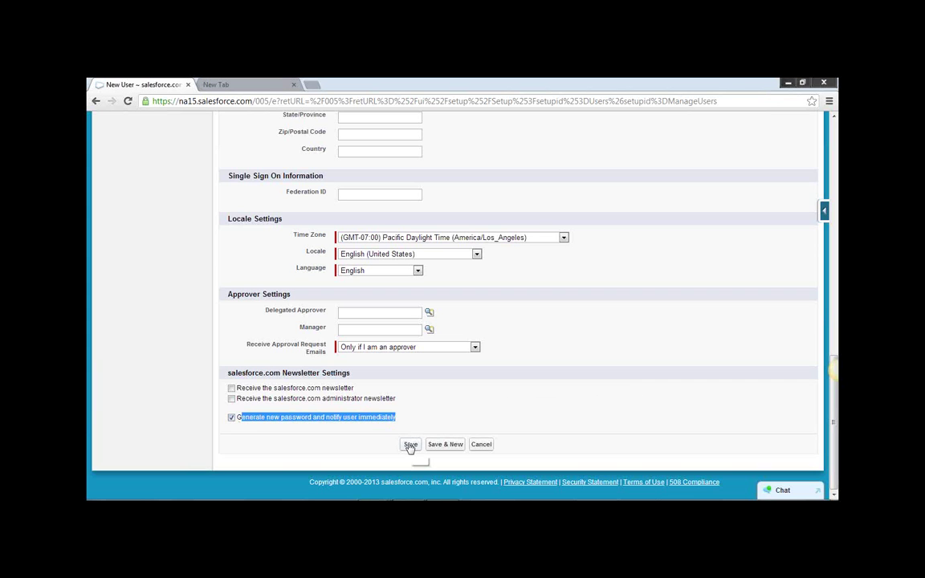
click(410, 445)
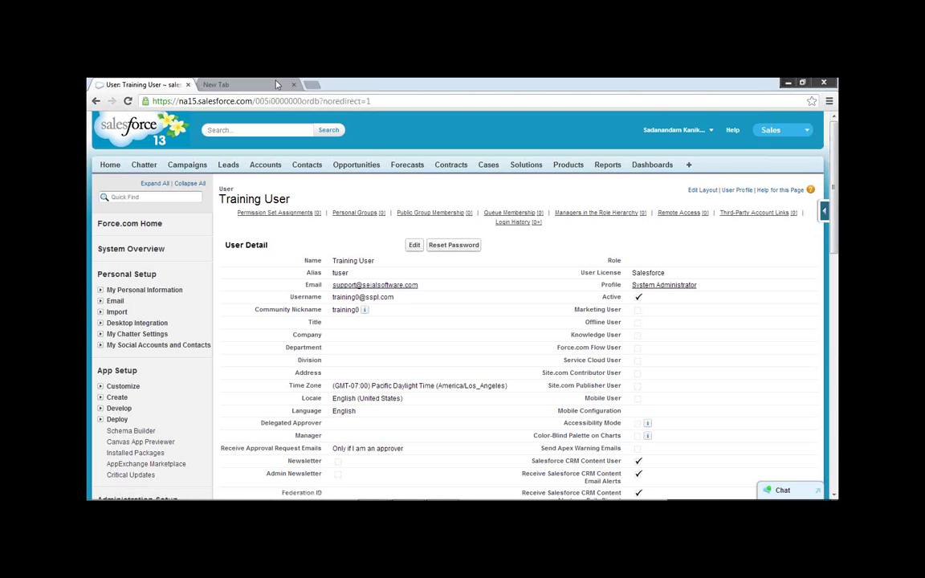
Load the webmail inbox in the second browser tab.
click(249, 87)
text(we)
key(Return)
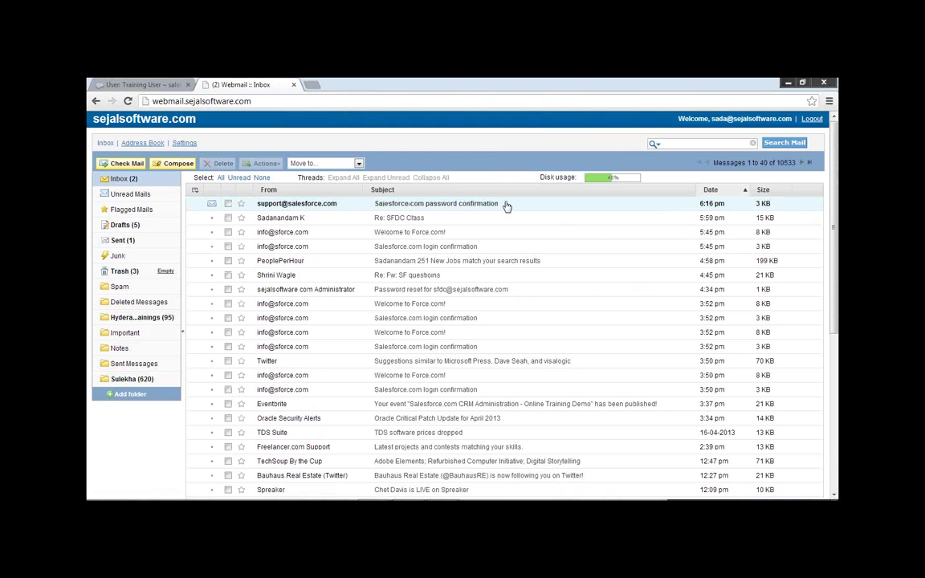
Open the 'Salesforce.com password confirmation' e-mail and follow its login link.
double_click(479, 205)
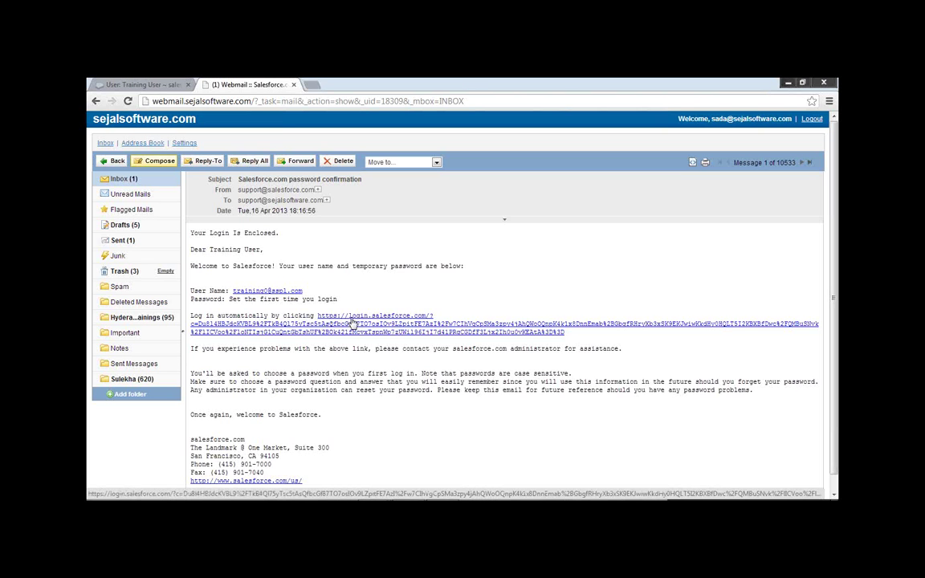
click(351, 321)
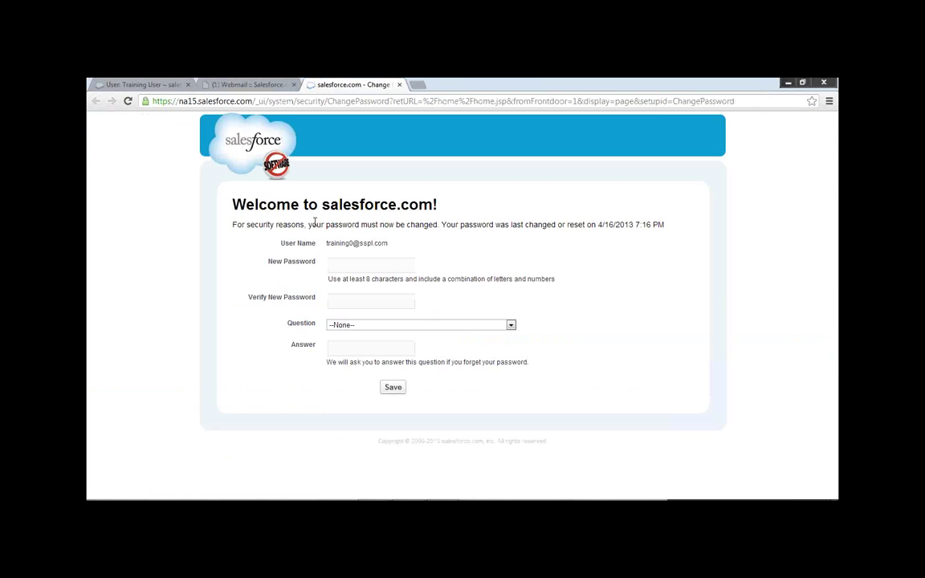
Enter and confirm a new password, pick 'What is your pet's name?', and fill in the answer.
click(360, 265)
text(•••••)
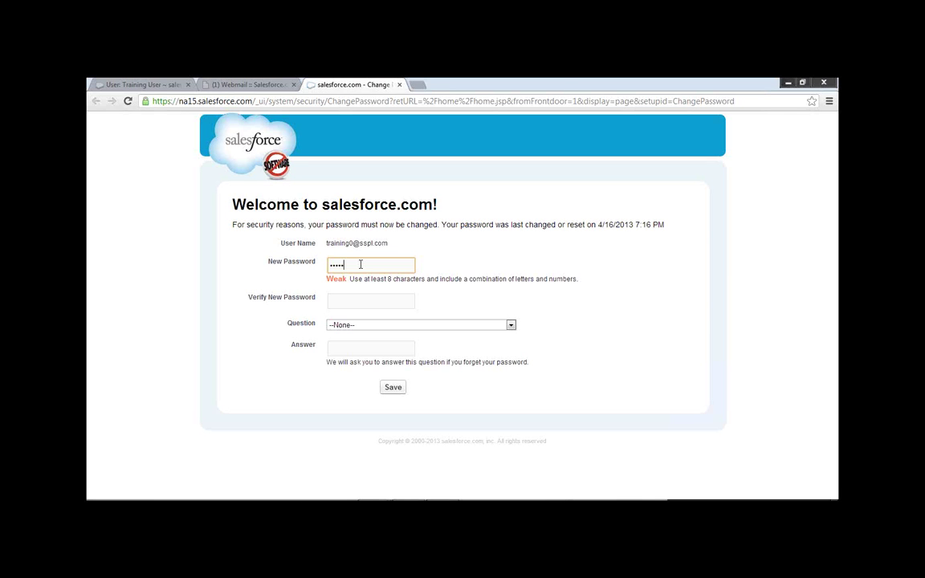
text(12)
key(Tab)
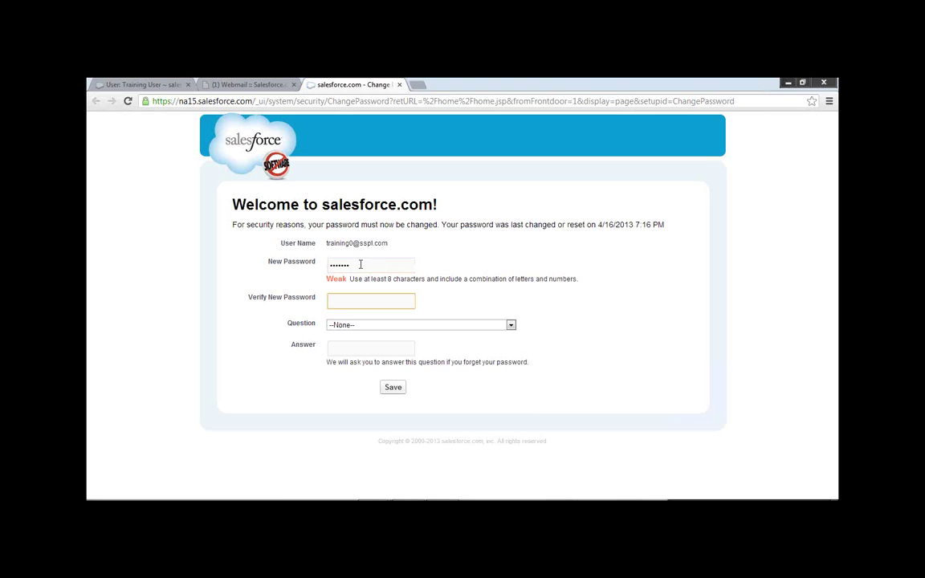
text(•••••12)
key(Tab)
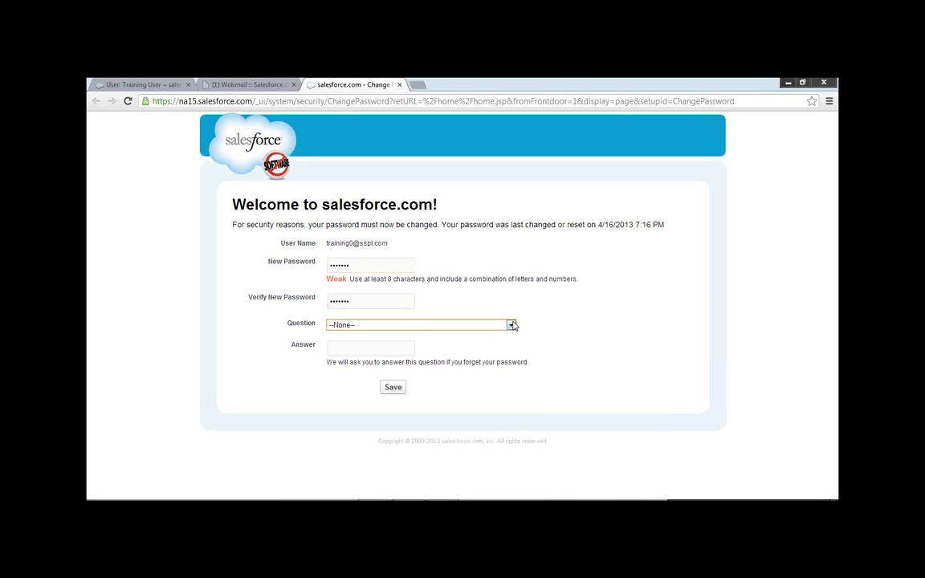
click(511, 324)
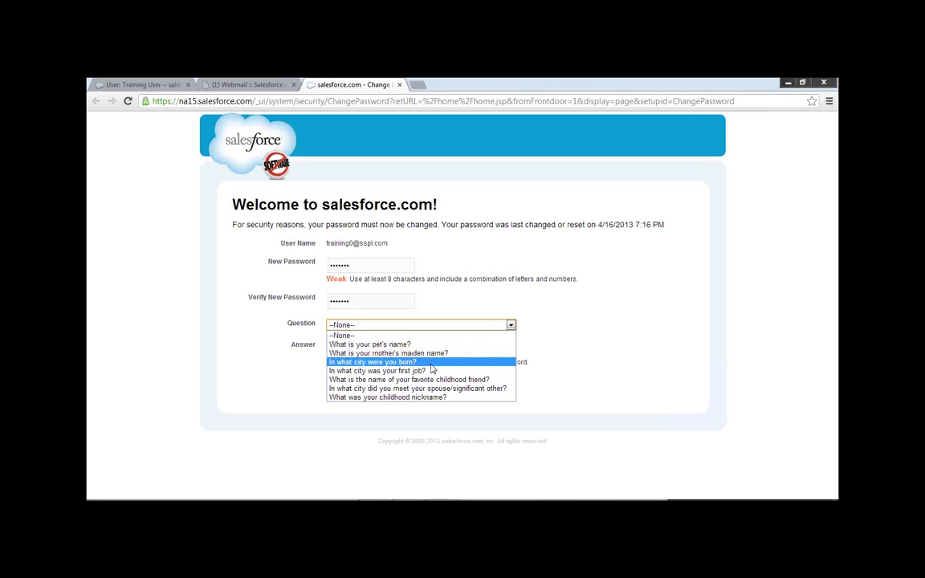
click(406, 347)
click(361, 347)
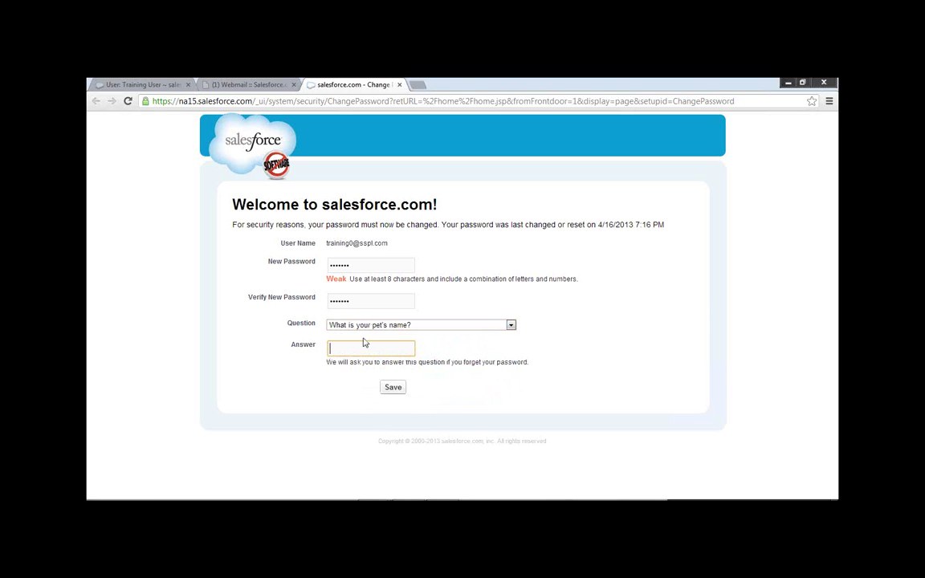
Lengthen the new password by one character, re-enter the confirmation, and save.
click(355, 264)
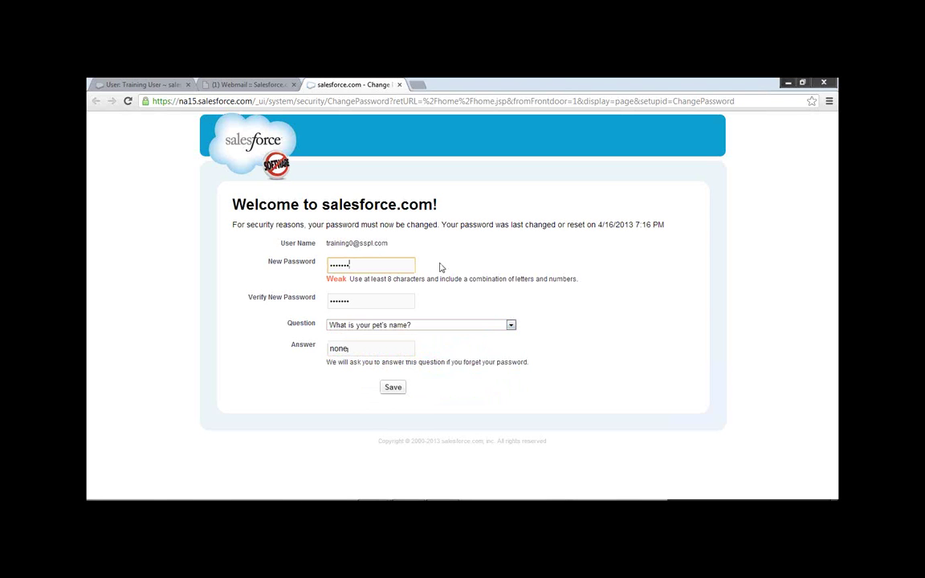
text(1)
key(Tab)
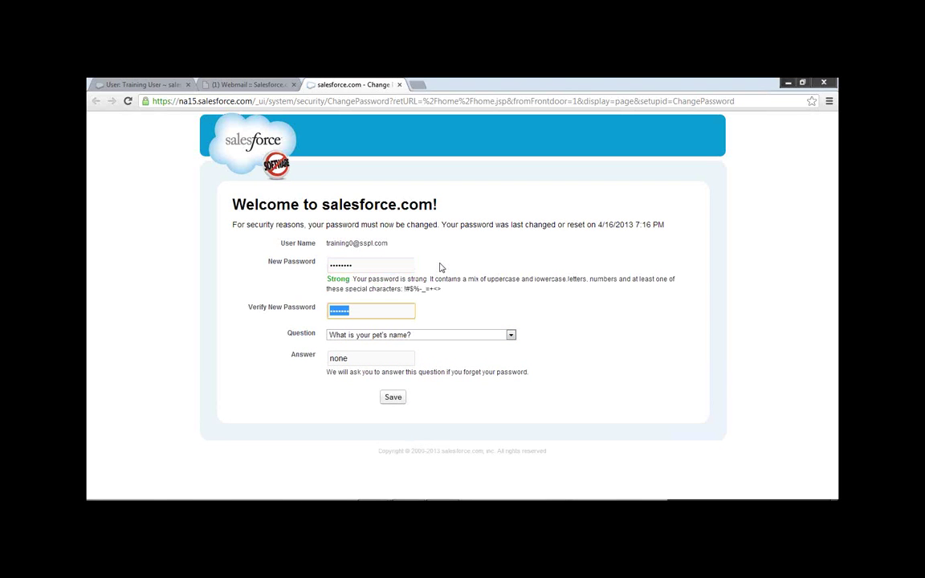
key(ctrl+v)
click(391, 398)
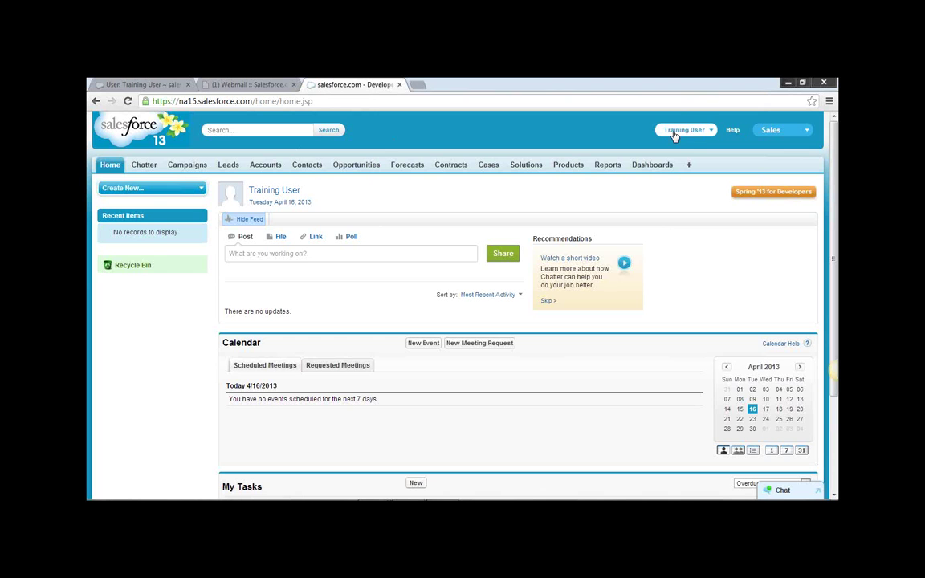
Switch the app to Marketing, then Call Center, and go to Setup from the user menu.
click(803, 134)
click(803, 131)
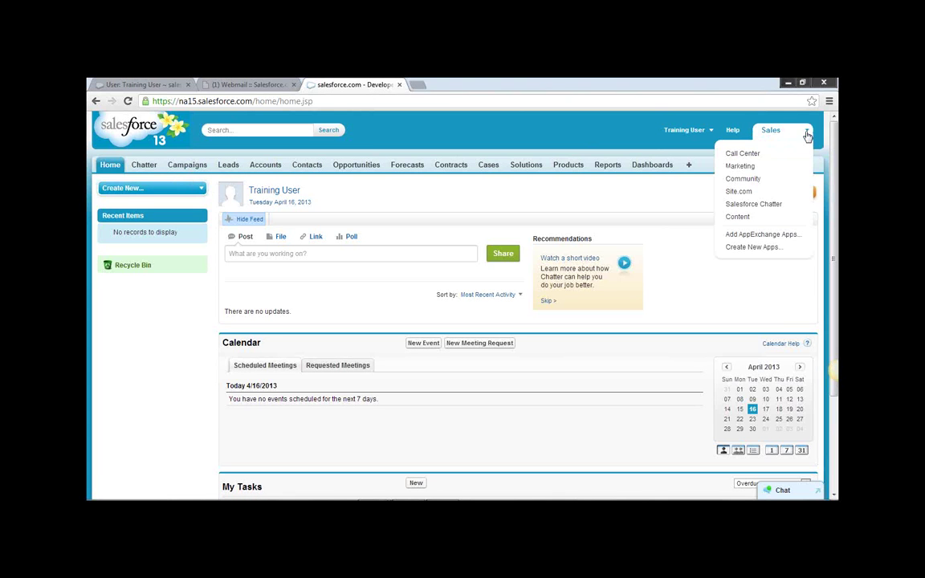
click(739, 166)
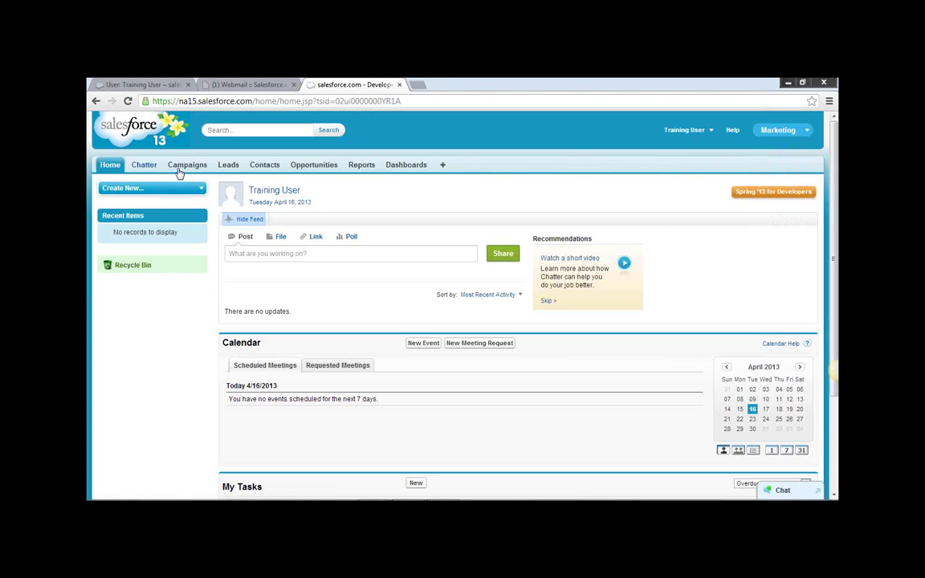
click(805, 130)
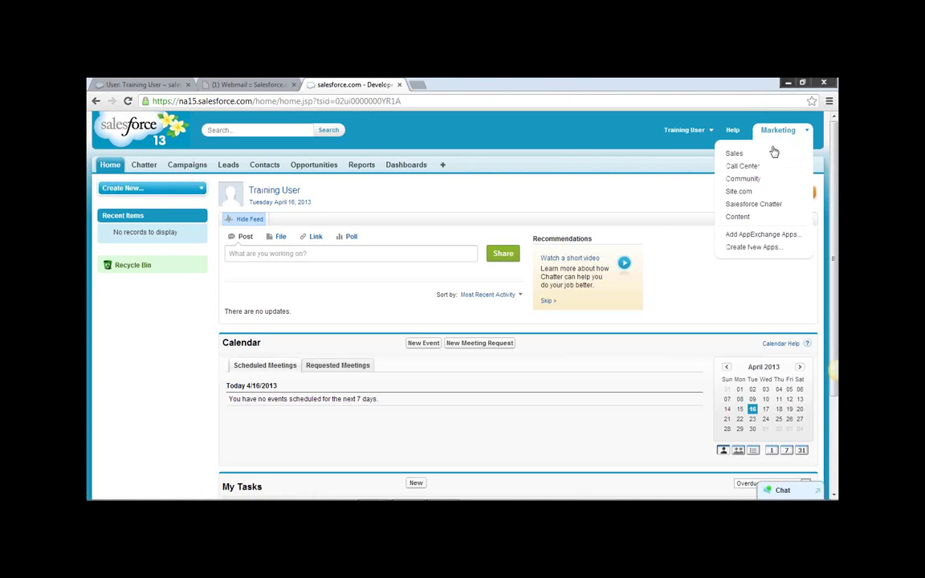
click(733, 169)
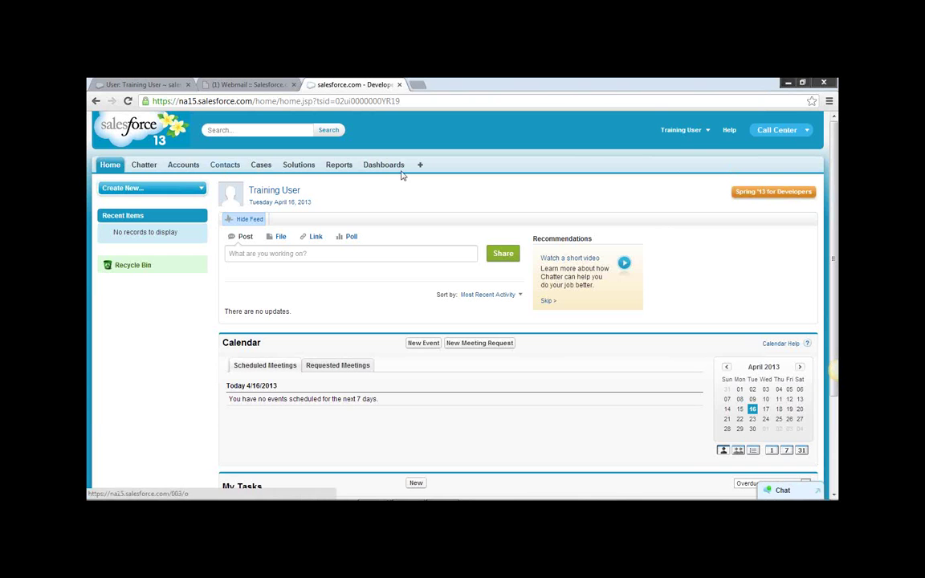
click(708, 131)
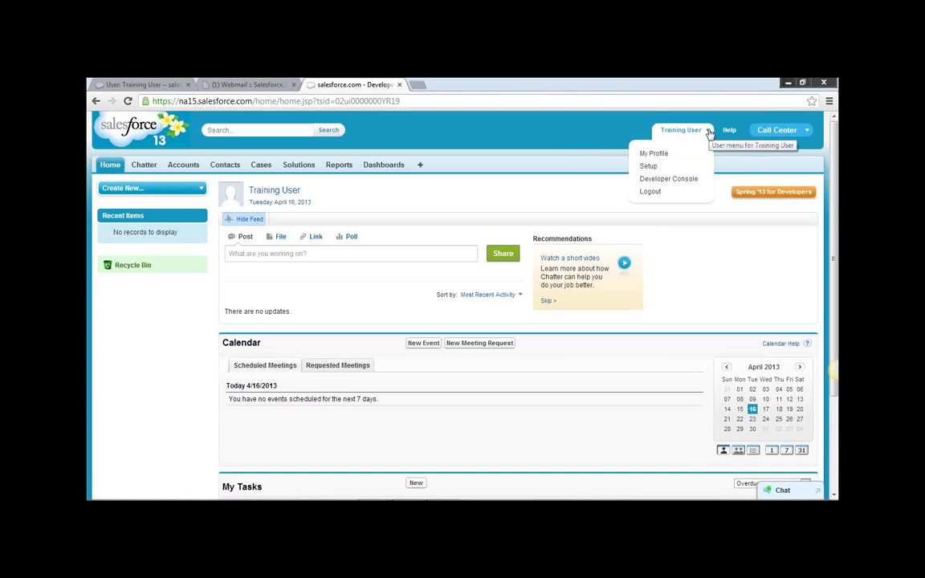
click(650, 169)
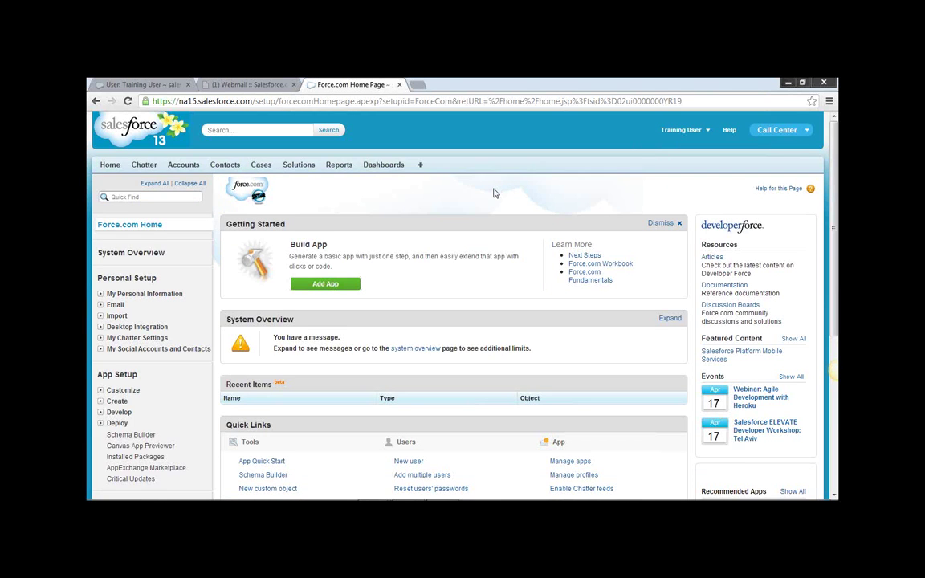
Expand Manage Users under Administration Setup and open the Users list.
scroll(495, 192, down, 5)
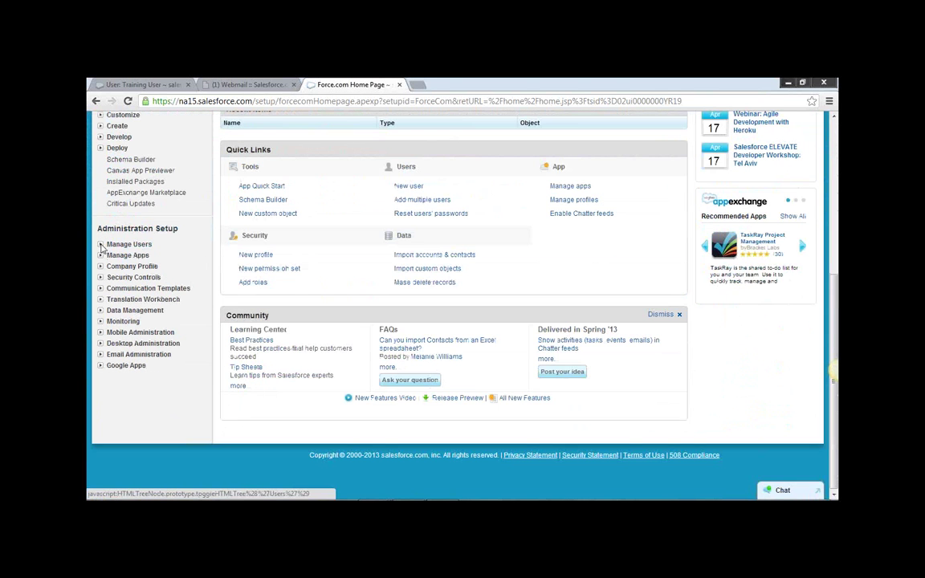
click(102, 247)
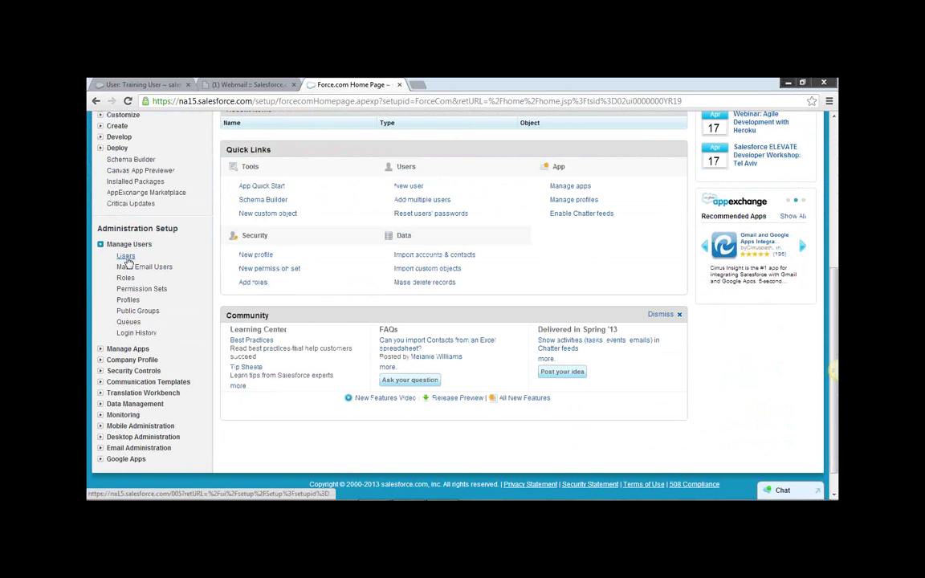
click(128, 258)
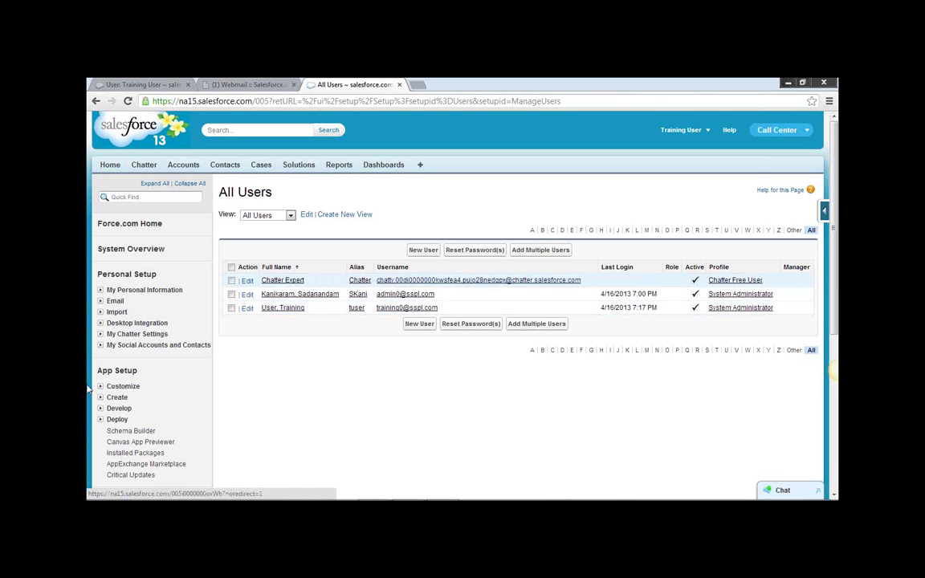
click(101, 292)
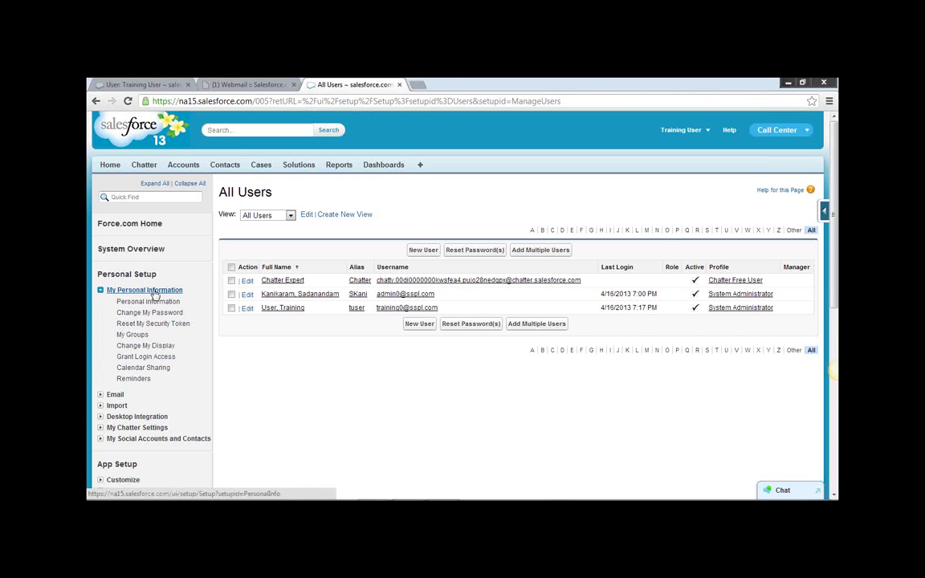
Set the company administrator's login access duration to 1 Month and save.
click(158, 358)
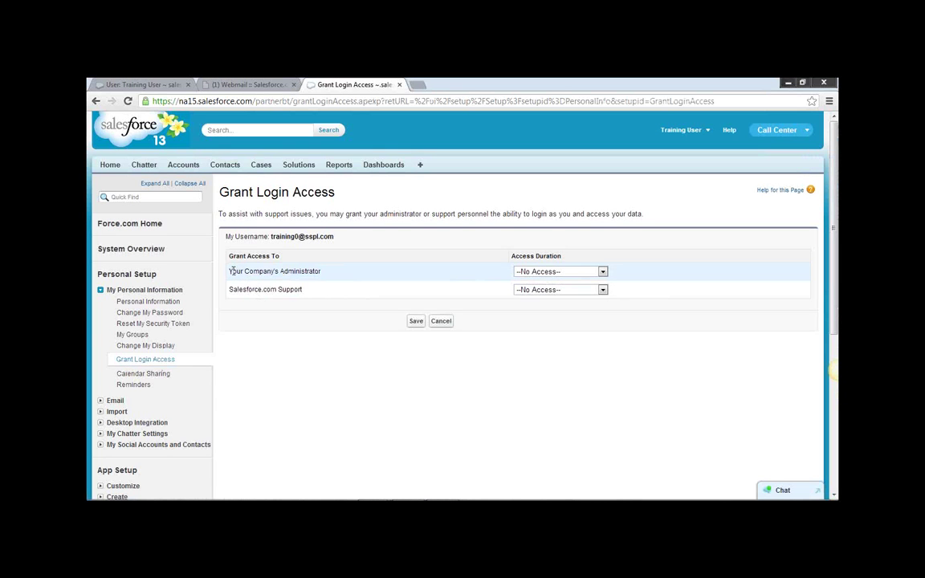
drag(320, 273, 225, 275)
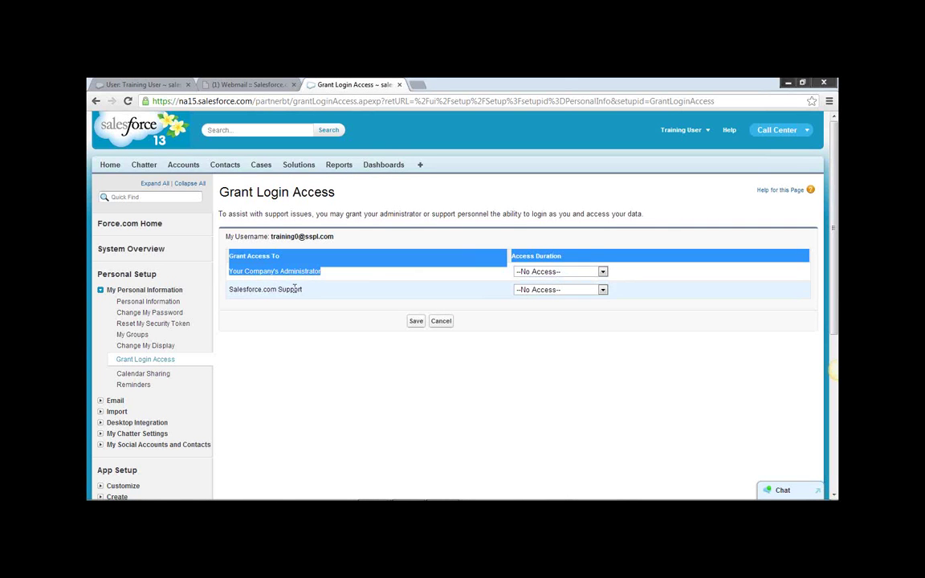
click(304, 292)
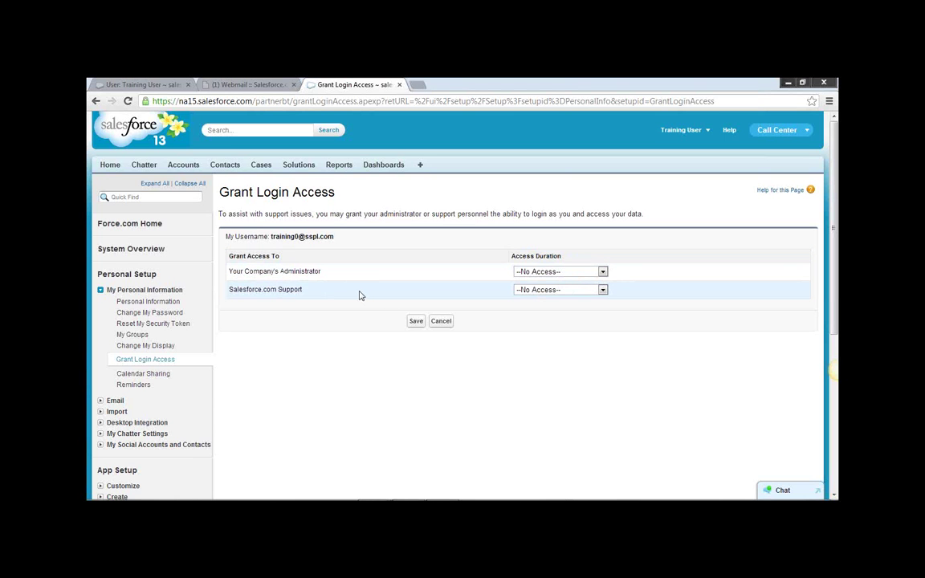
click(602, 271)
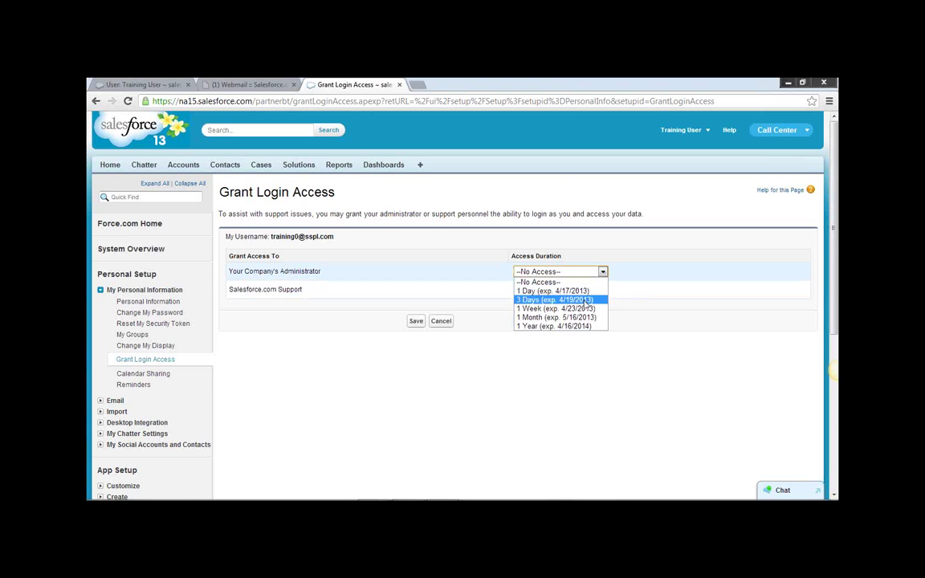
click(539, 318)
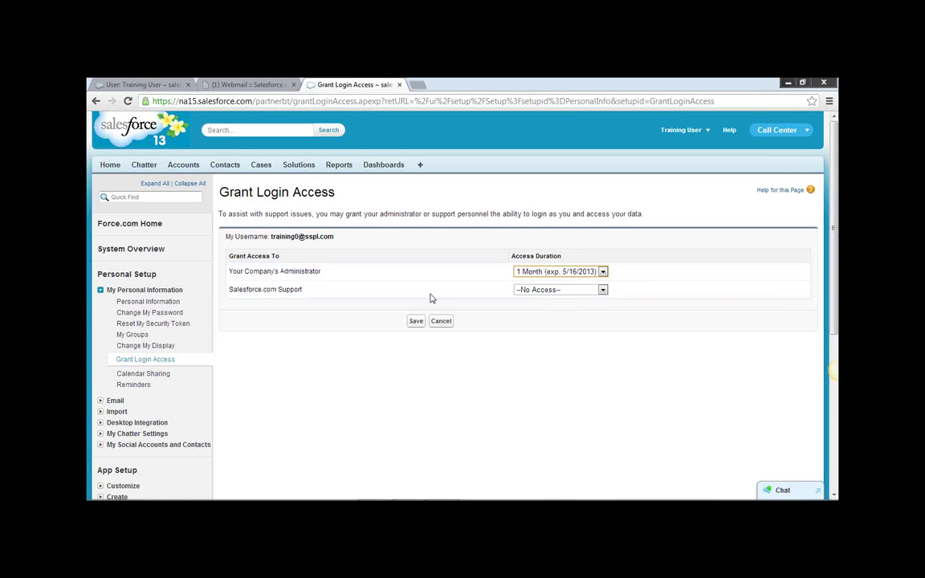
click(416, 322)
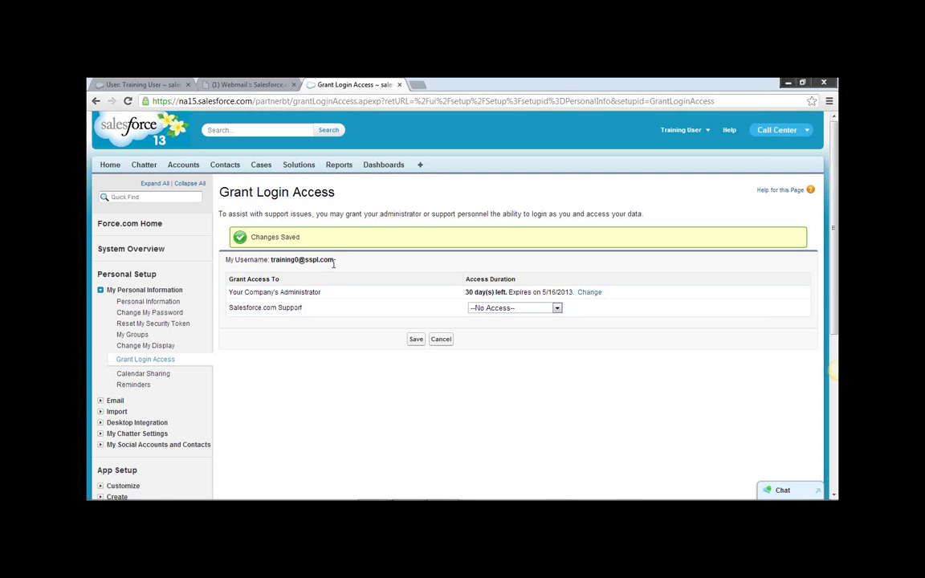
drag(335, 260, 273, 259)
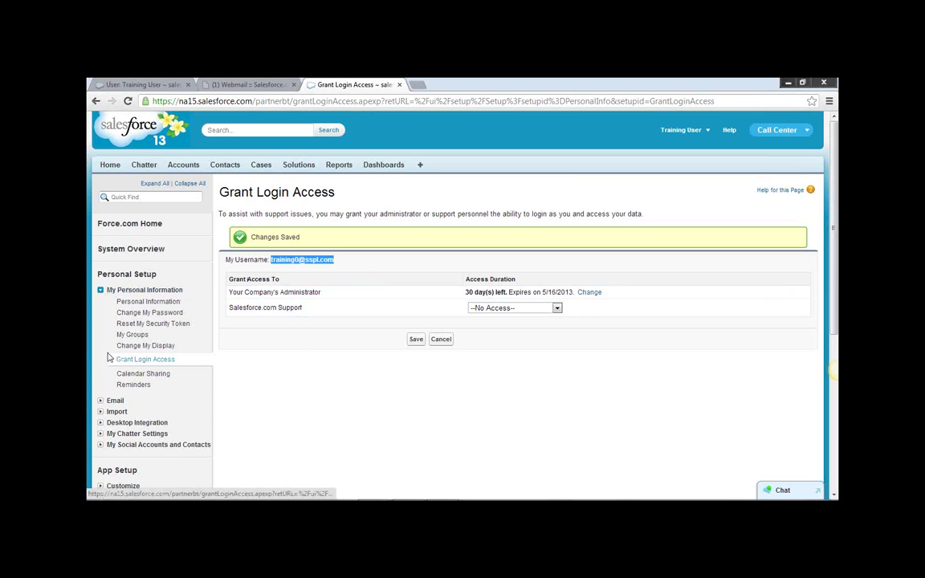
Change the administrator's login access duration to 1 Year and save.
click(149, 360)
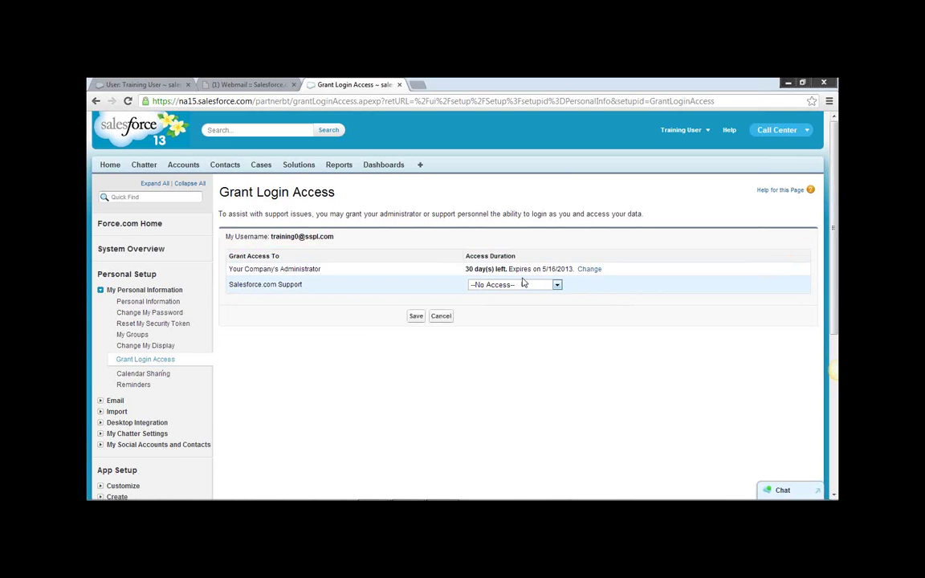
drag(464, 272, 515, 270)
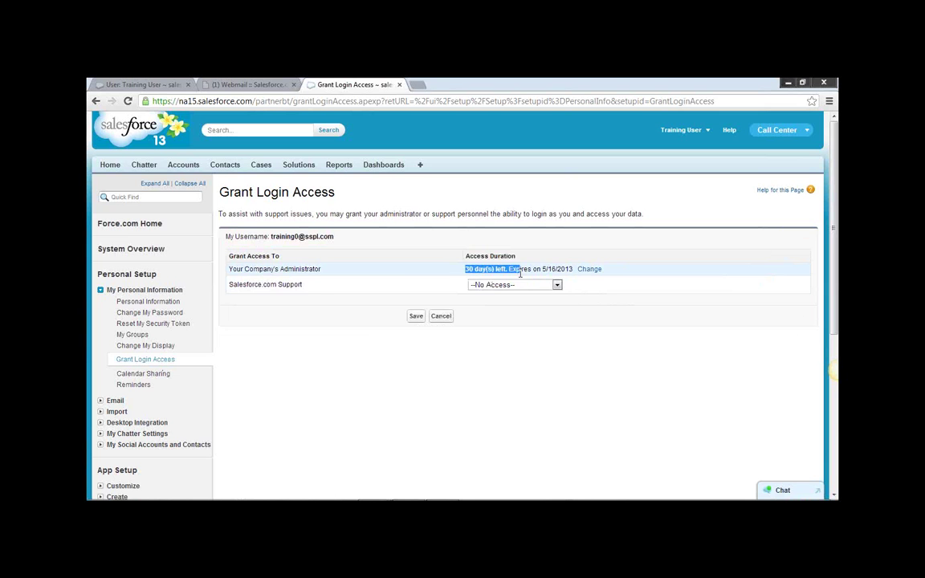
click(587, 270)
click(588, 272)
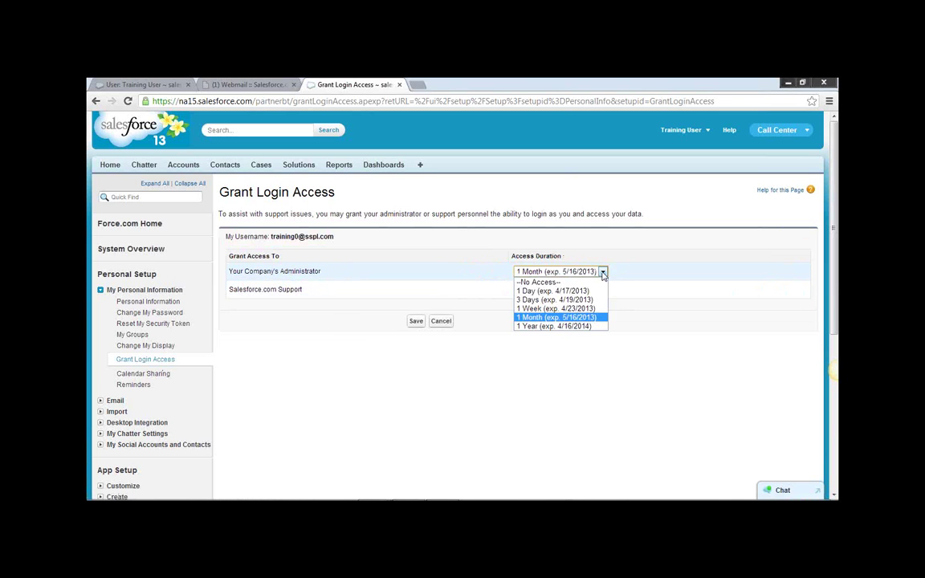
click(544, 326)
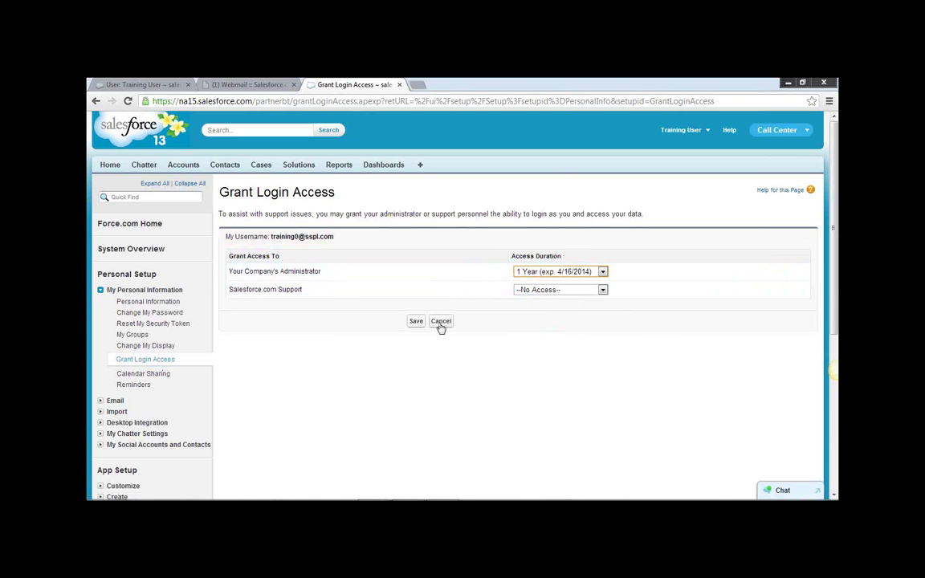
click(415, 322)
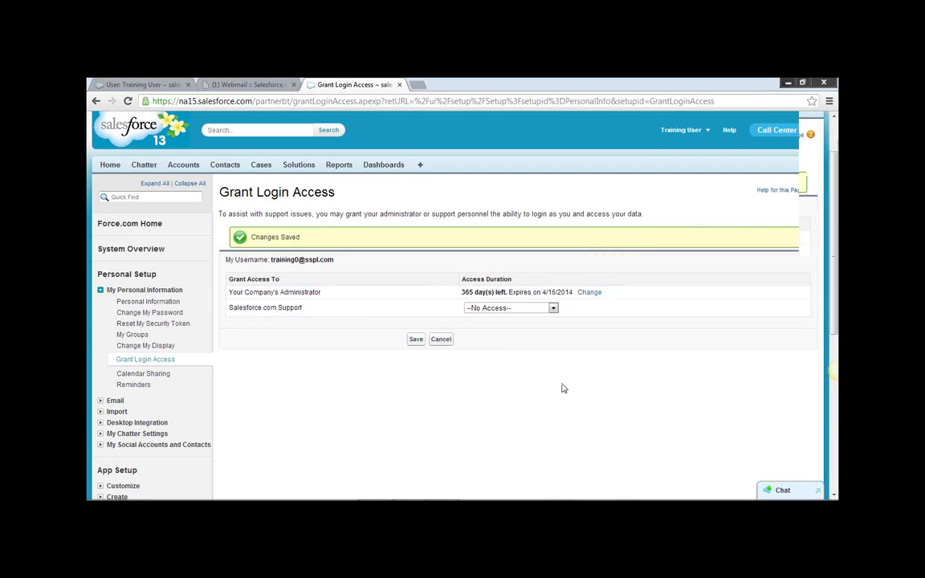
Expand Manage Users in the Setup sidebar.
scroll(194, 314, down, 2)
scroll(160, 406, down, 1)
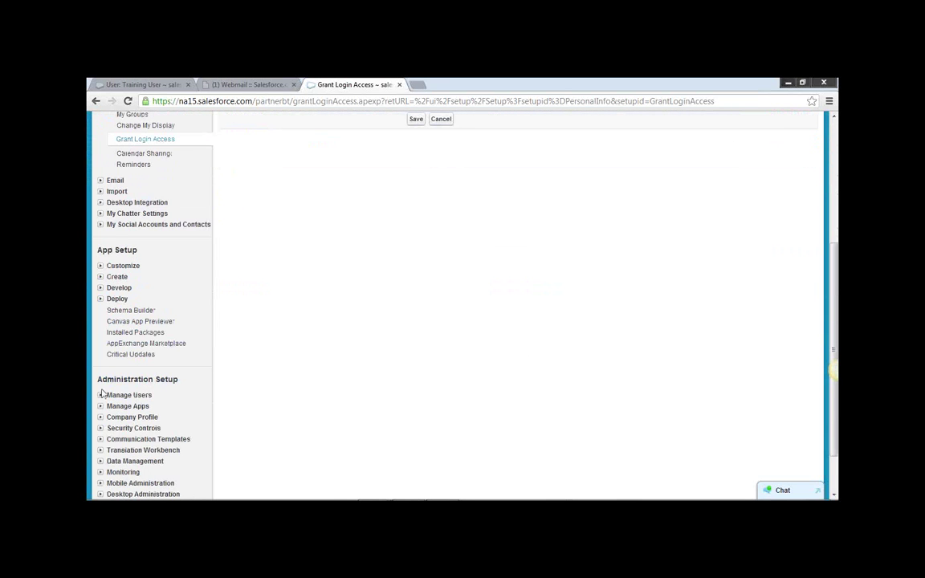
click(101, 395)
click(123, 406)
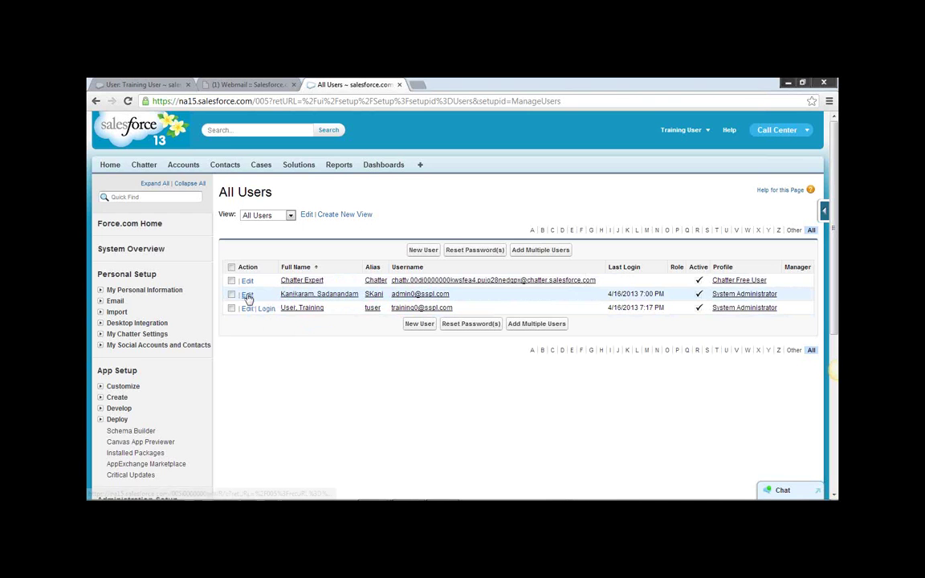
drag(247, 295, 267, 299)
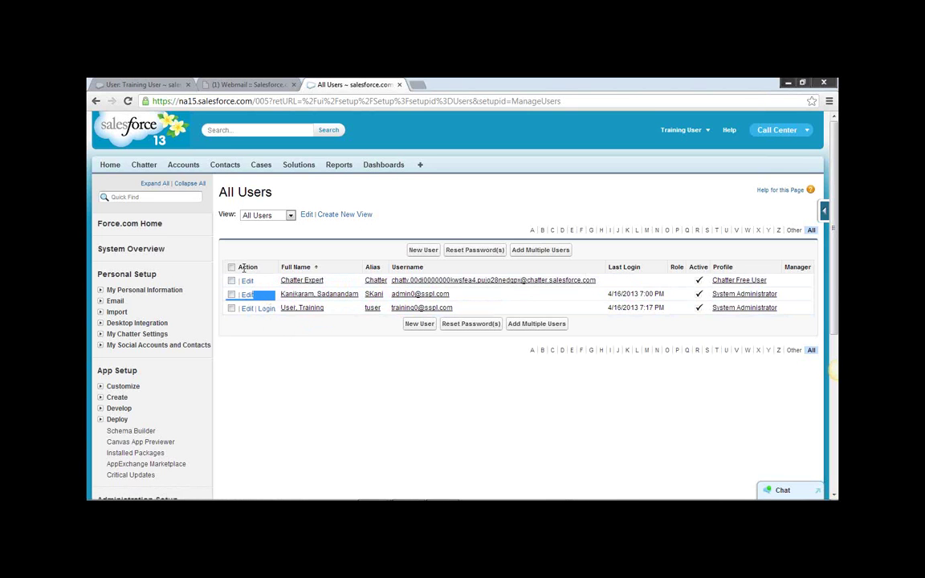
click(257, 316)
click(705, 131)
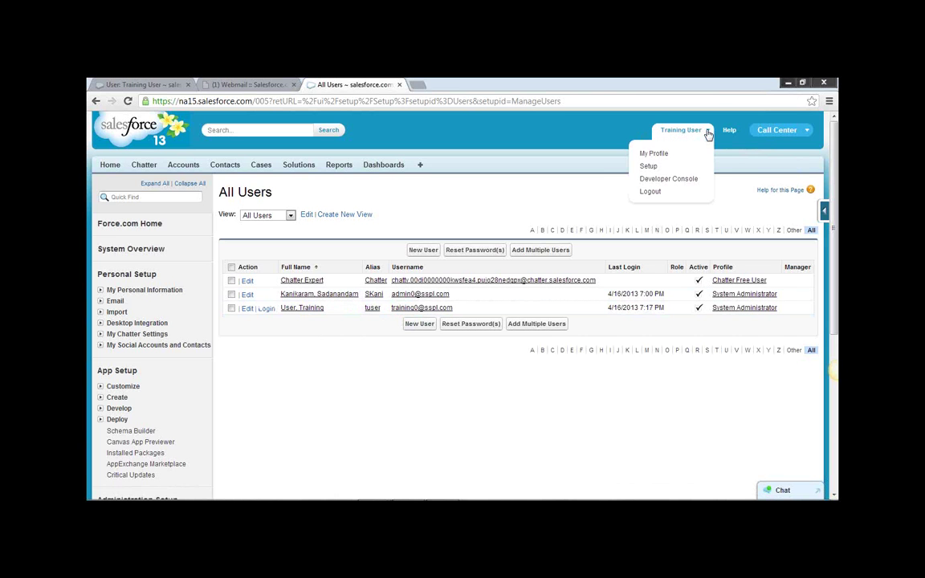
Log out, sign in with the admin username and password, and choose 'Remind me later'.
click(652, 191)
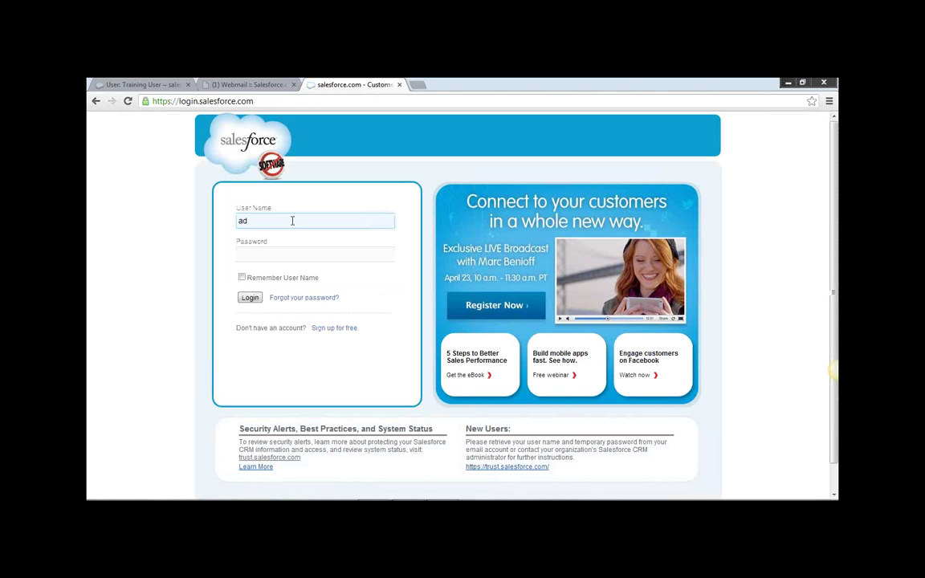
key(Tab)
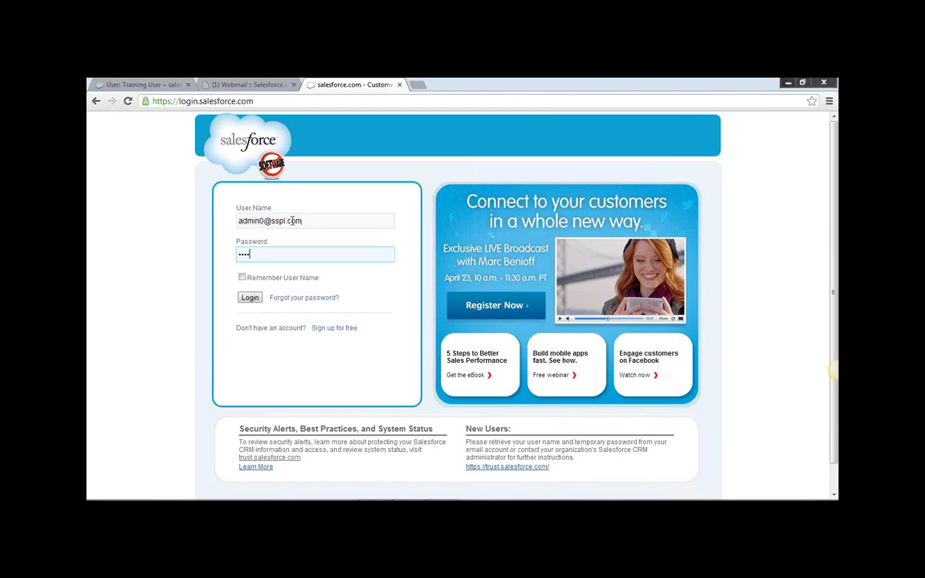
key(Return)
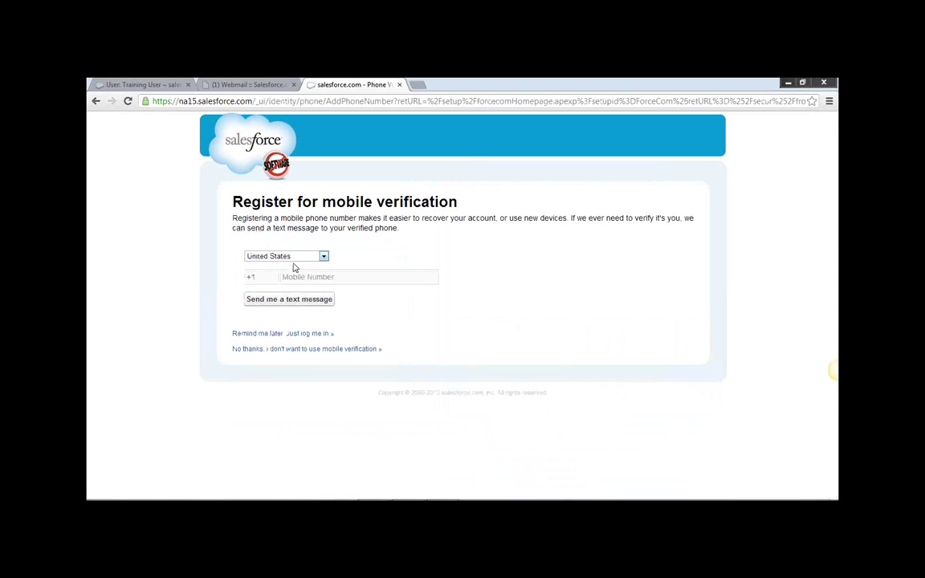
click(316, 335)
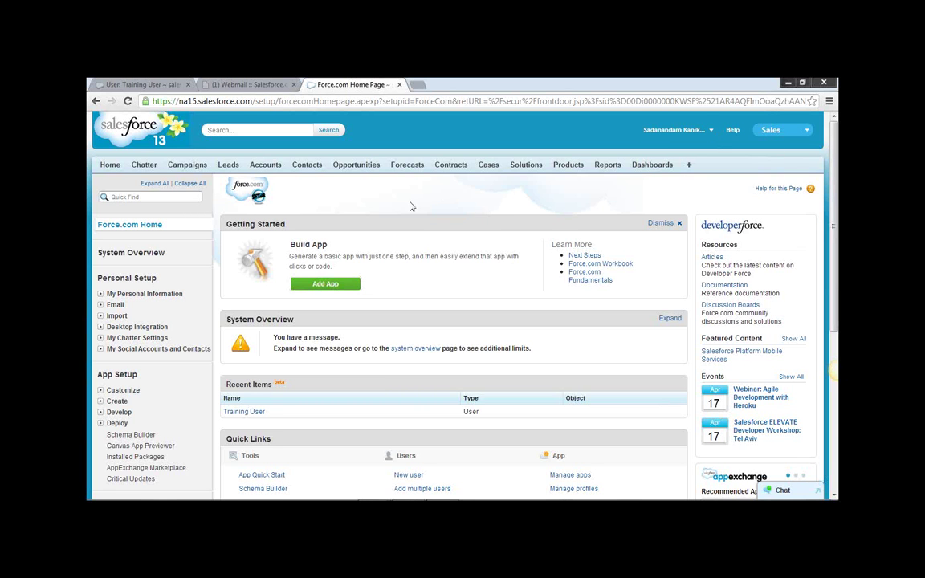
Expand Manage Users in Setup and open the All Users list.
scroll(440, 206, down, 5)
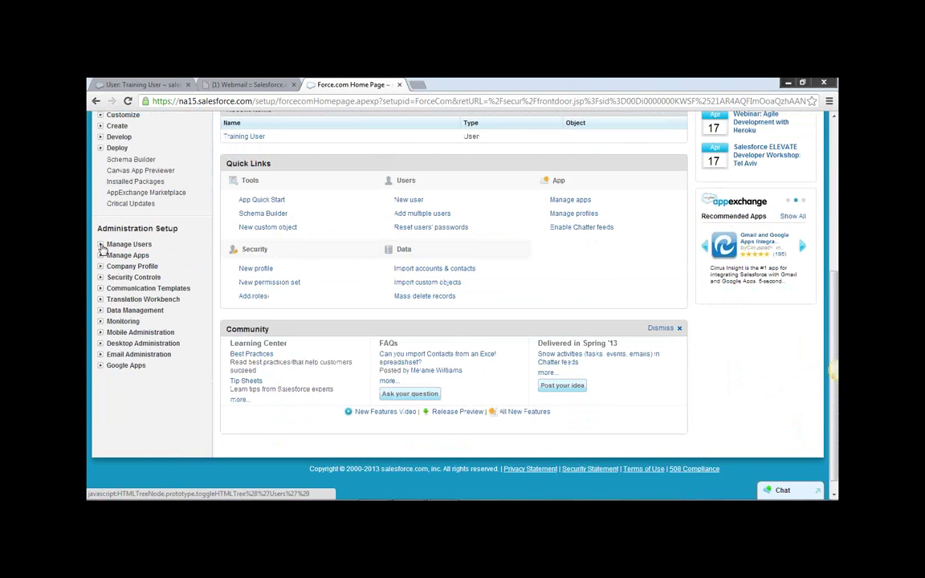
click(143, 245)
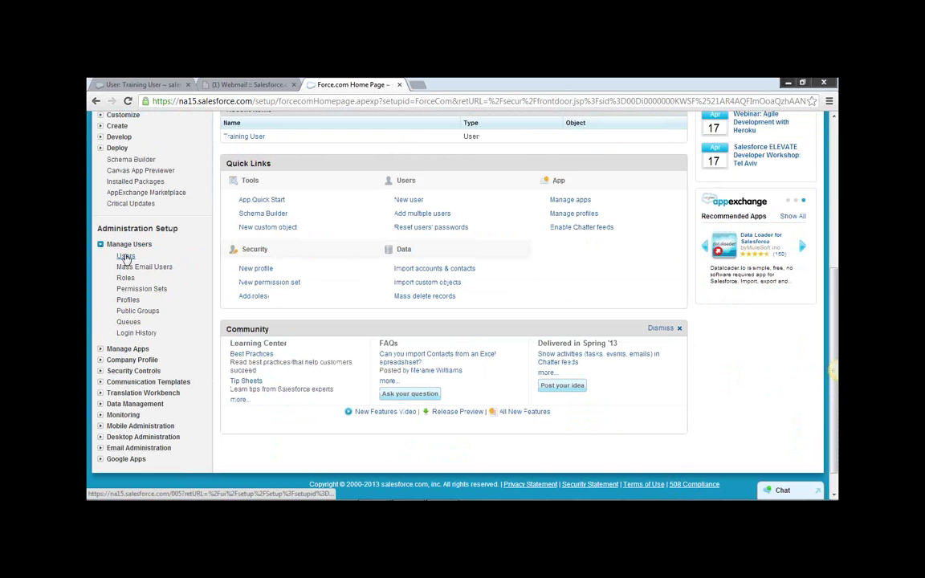
click(126, 256)
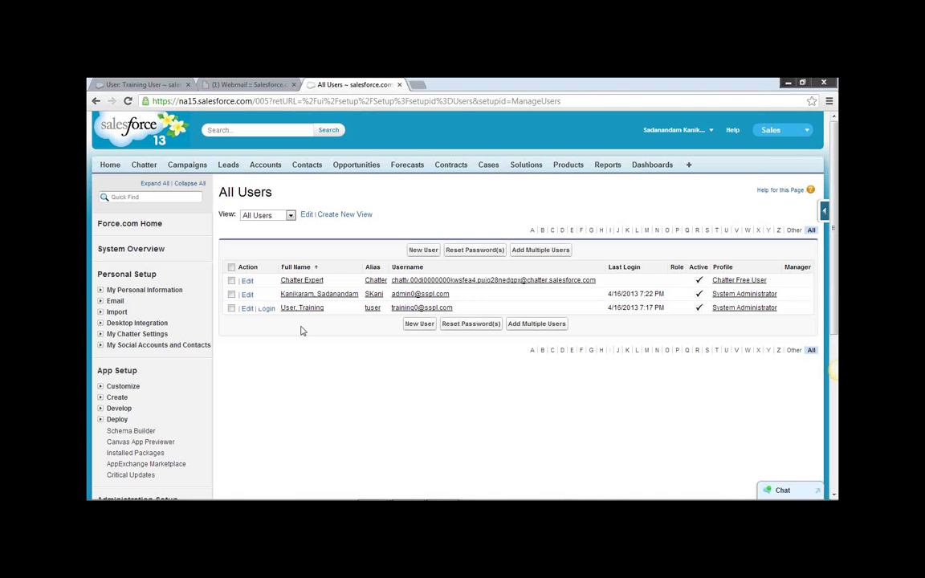
Log in as Training User, landing on the Home page in the Marketing app.
click(710, 132)
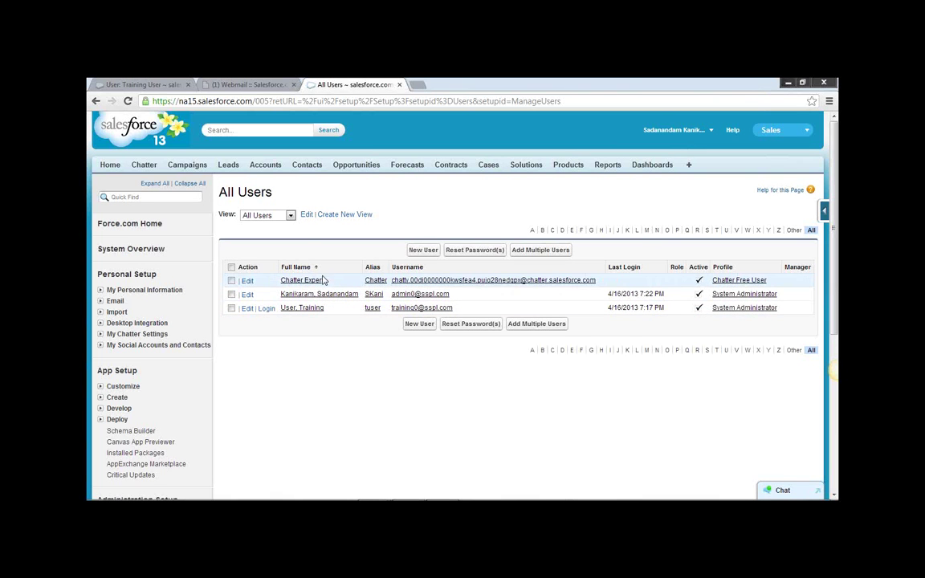
click(267, 309)
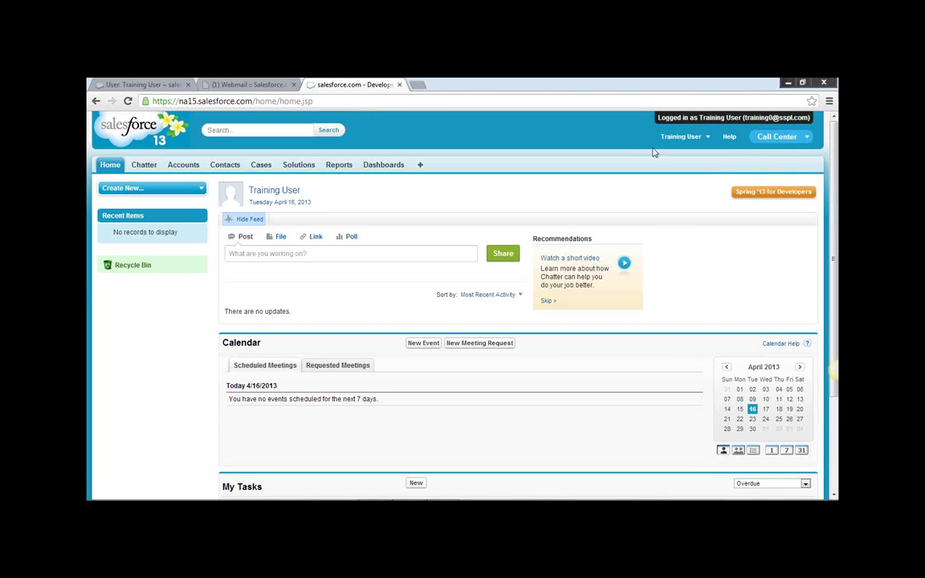
click(779, 136)
Switch the active app from Marketing to Sales.
click(738, 173)
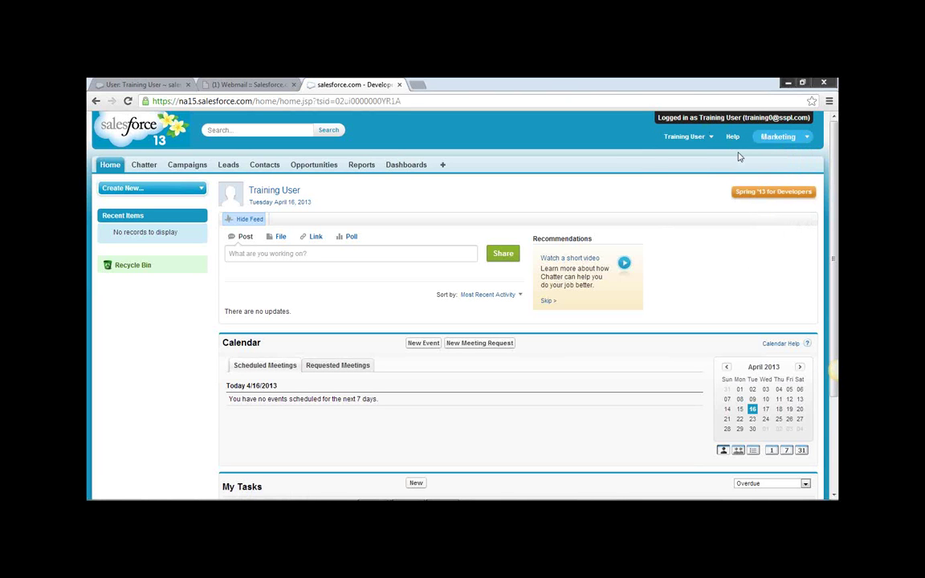
click(803, 138)
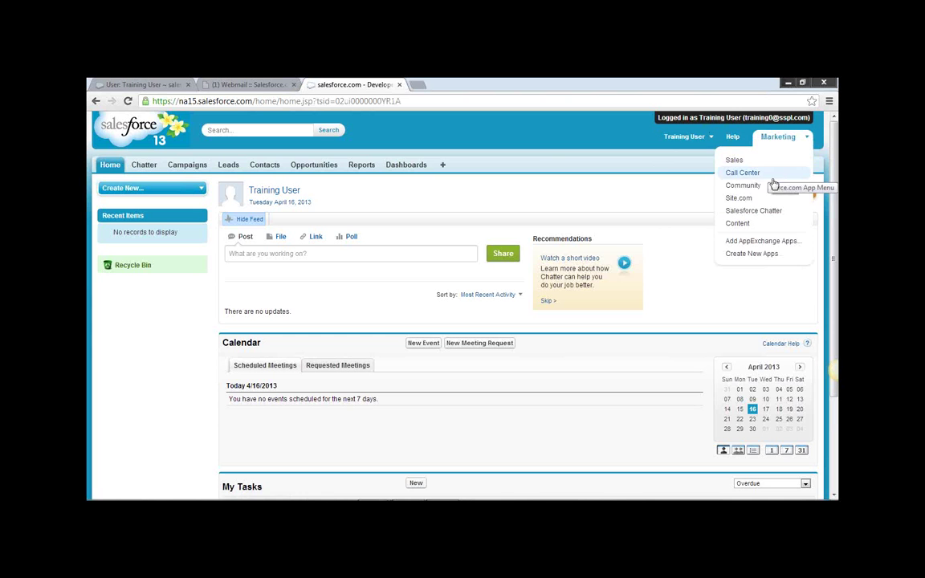
click(734, 159)
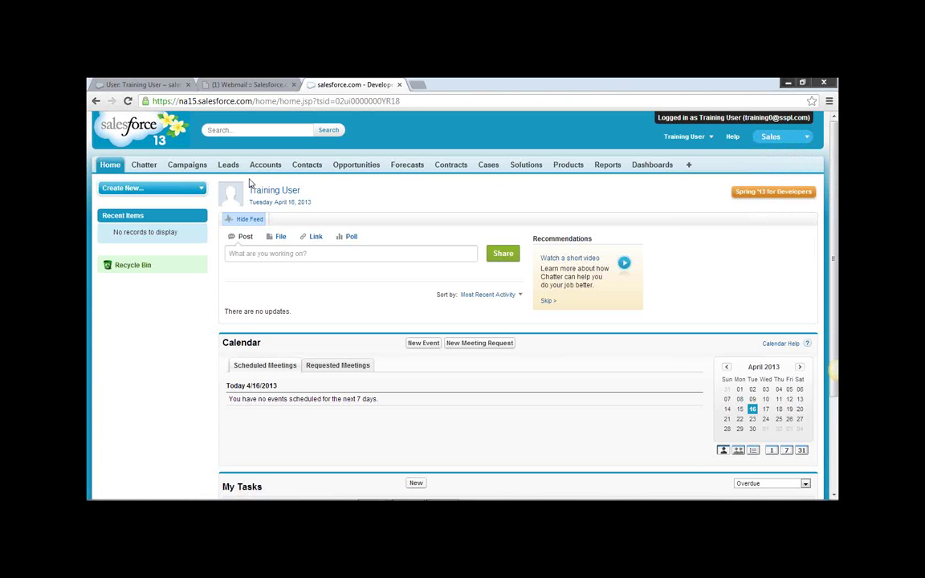
List All Open Leads and open the American Banking Corp. lead's details.
click(230, 165)
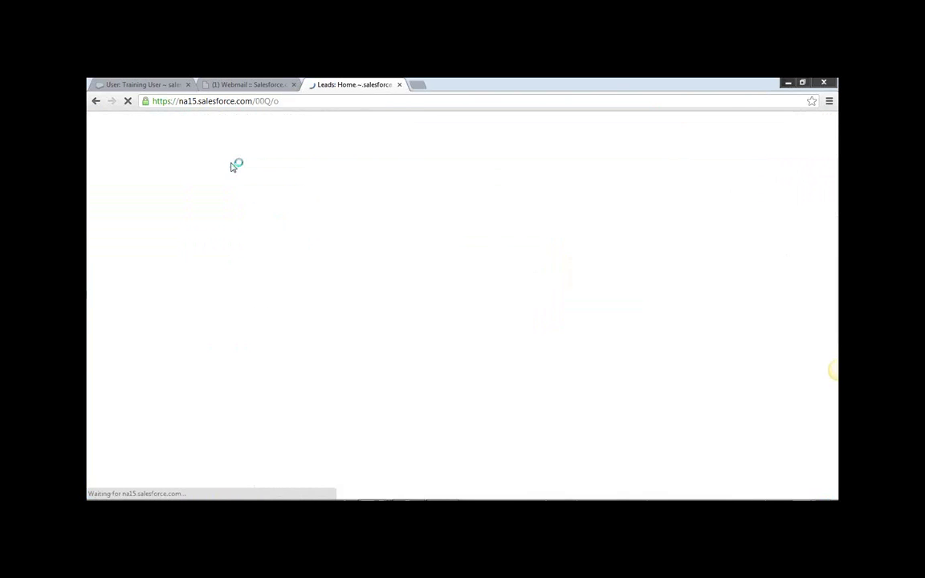
click(326, 222)
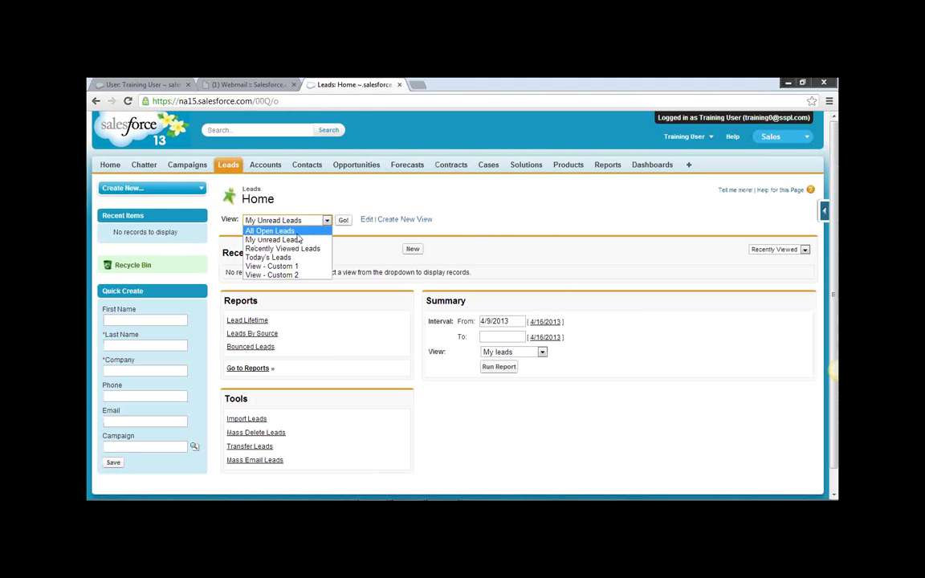
click(297, 232)
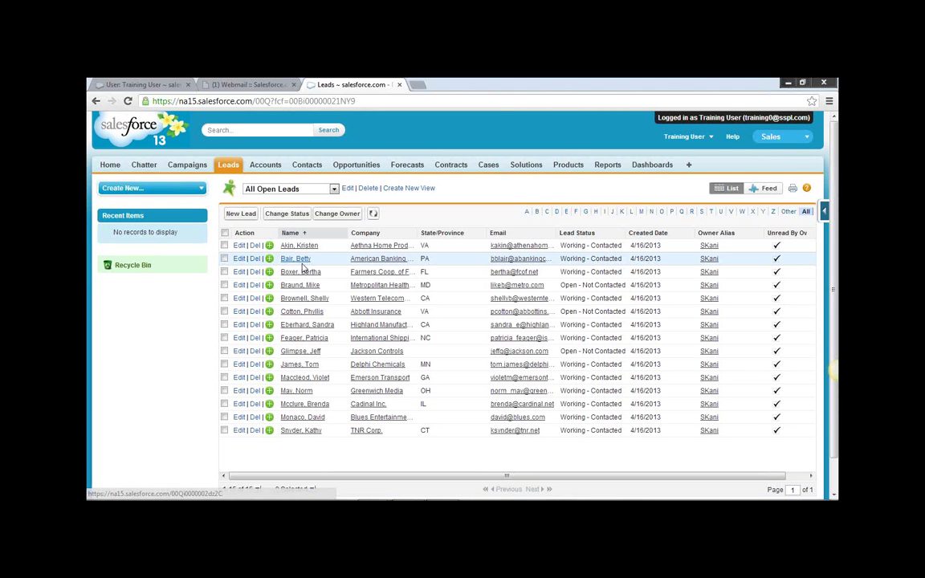
click(297, 261)
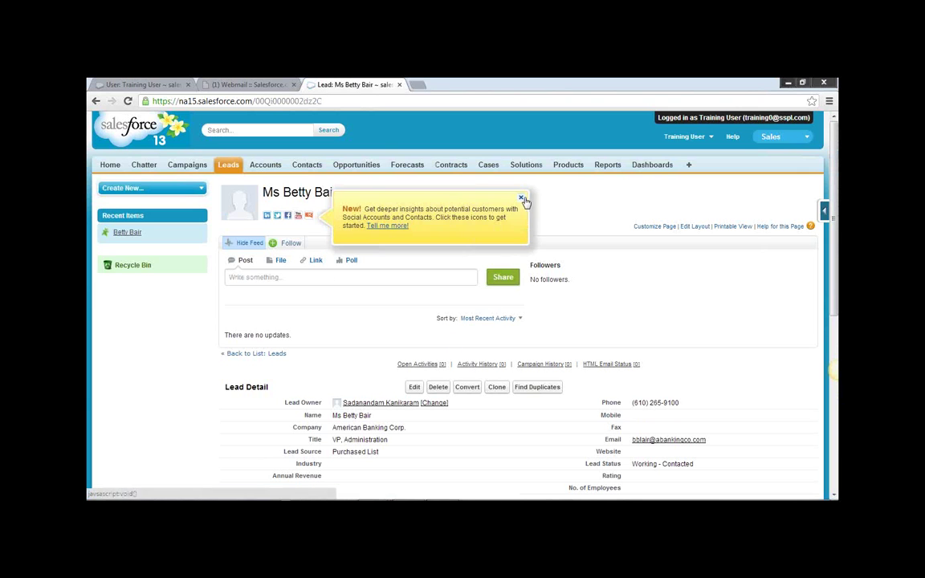
Dismiss the 'New!' social accounts tip and log out of the Training User session.
click(522, 199)
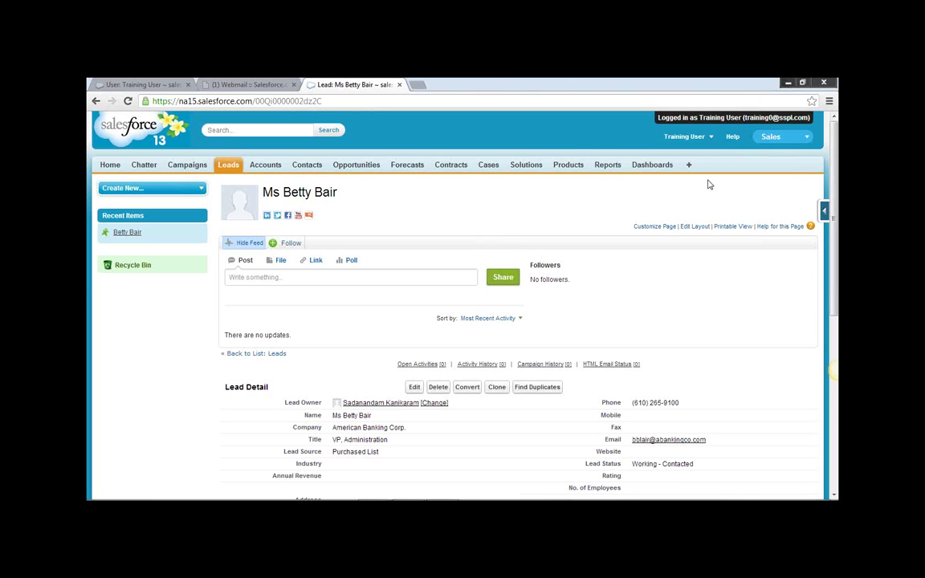
click(712, 140)
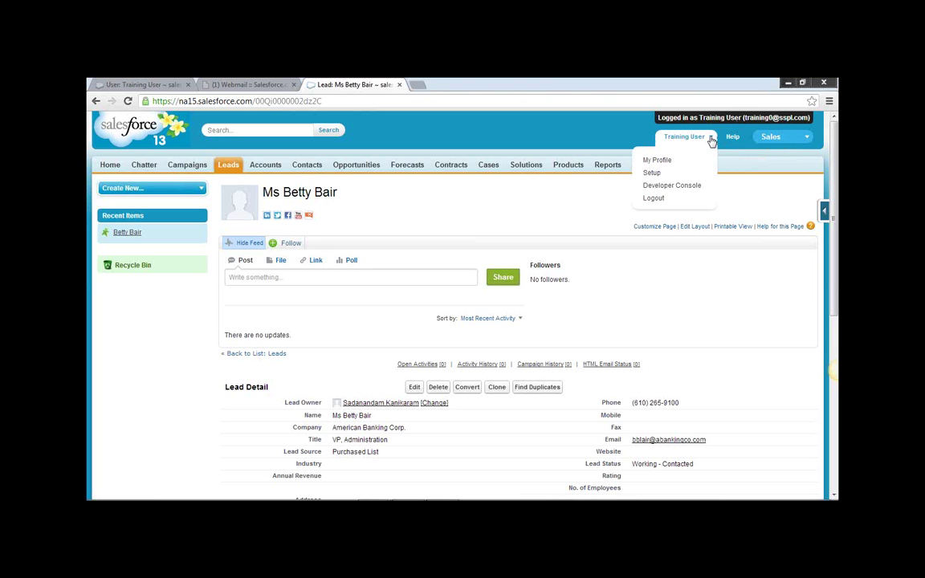
click(654, 198)
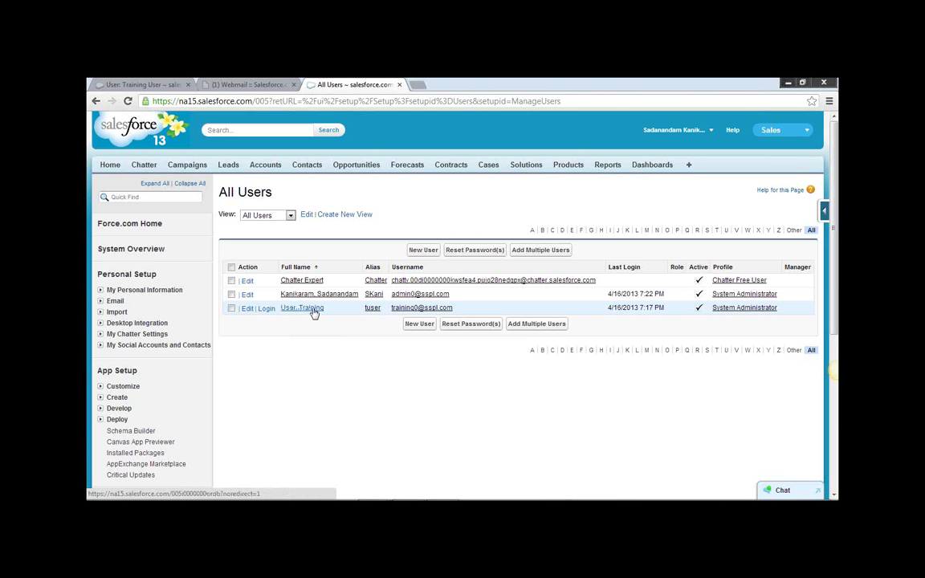
Log in as Training User again from the User, Training row of All Users.
click(266, 310)
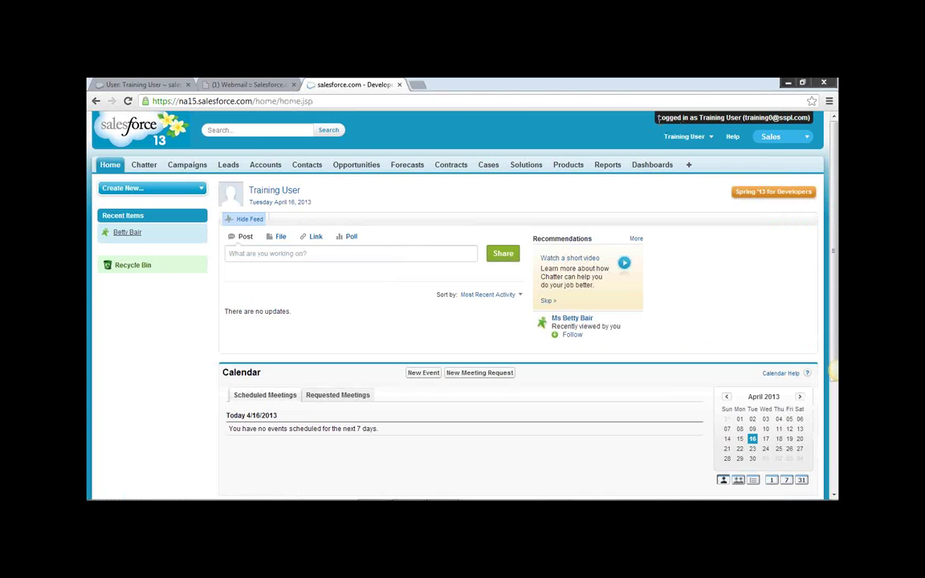
Check the 'Logged in as' banner and Training User menu, then go to Leads home.
drag(659, 118, 725, 118)
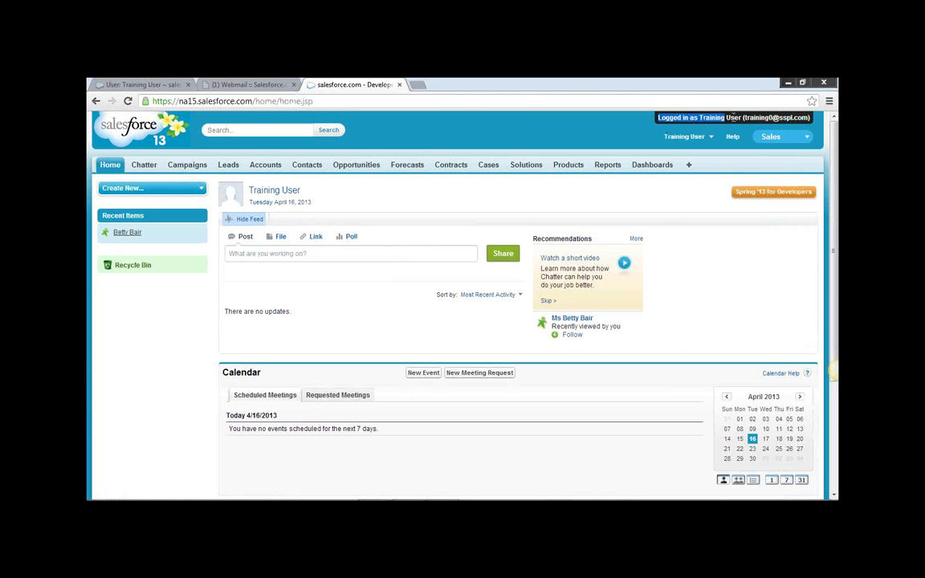
click(732, 118)
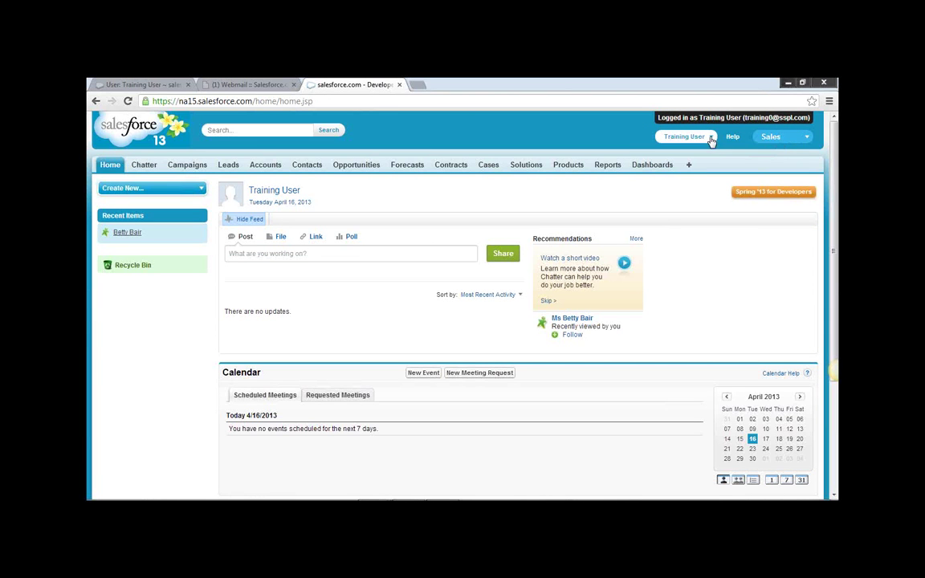
click(711, 141)
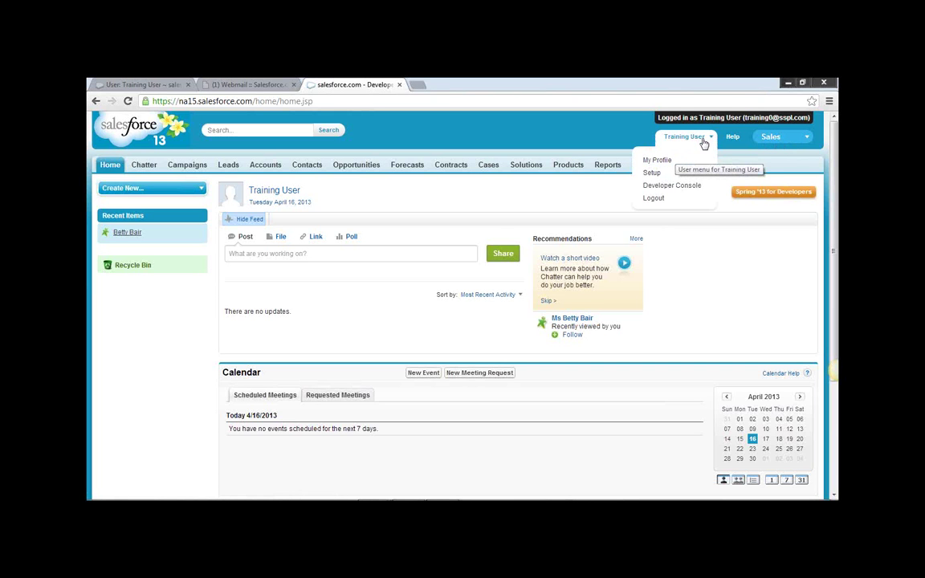
click(230, 168)
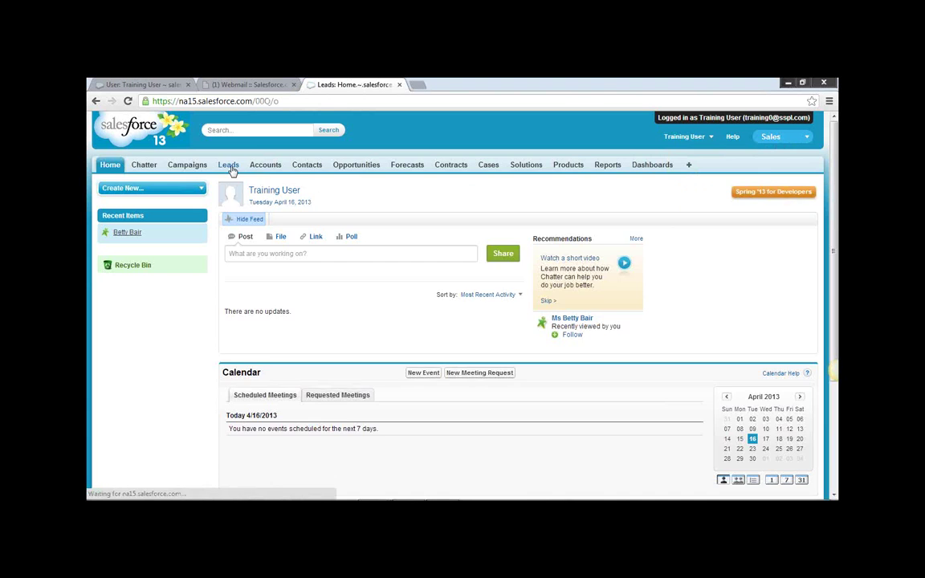
Open the Betty Bair (American Banking Corp.) lead from All Open Leads and review its details.
click(326, 220)
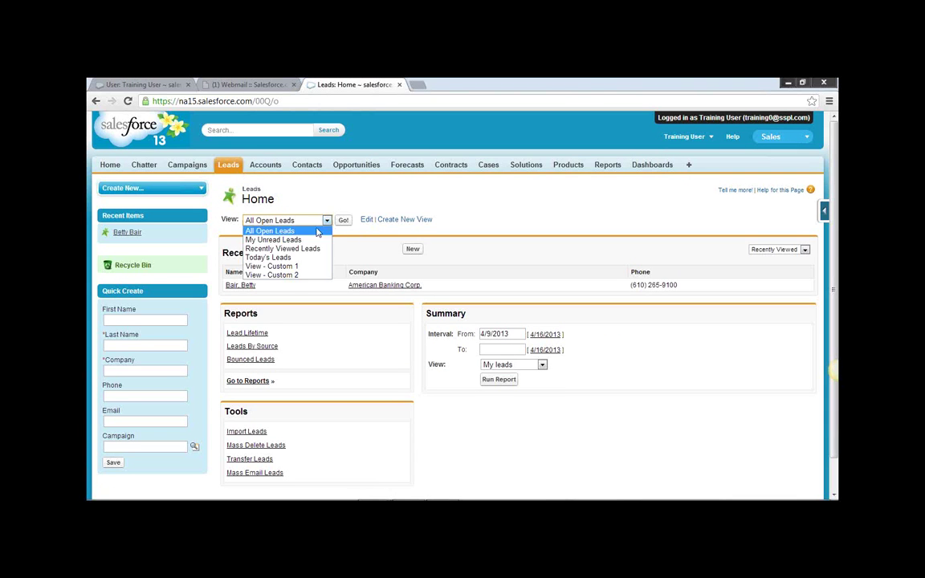
click(374, 252)
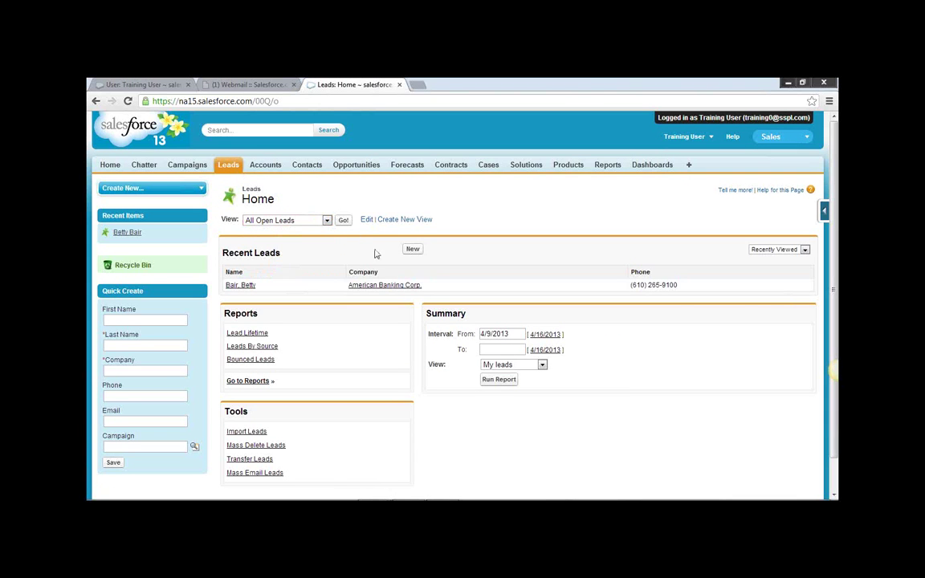
click(237, 288)
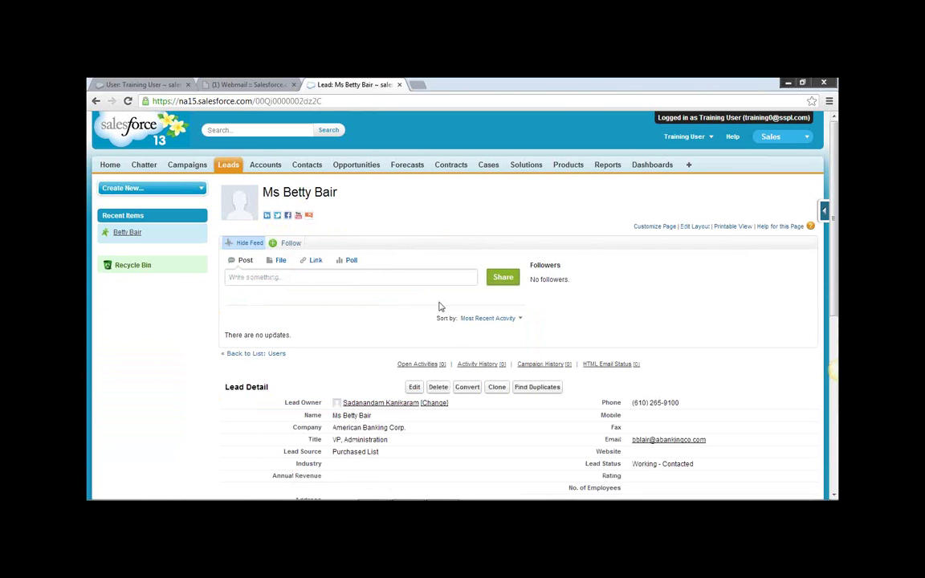
scroll(550, 361, down, 1)
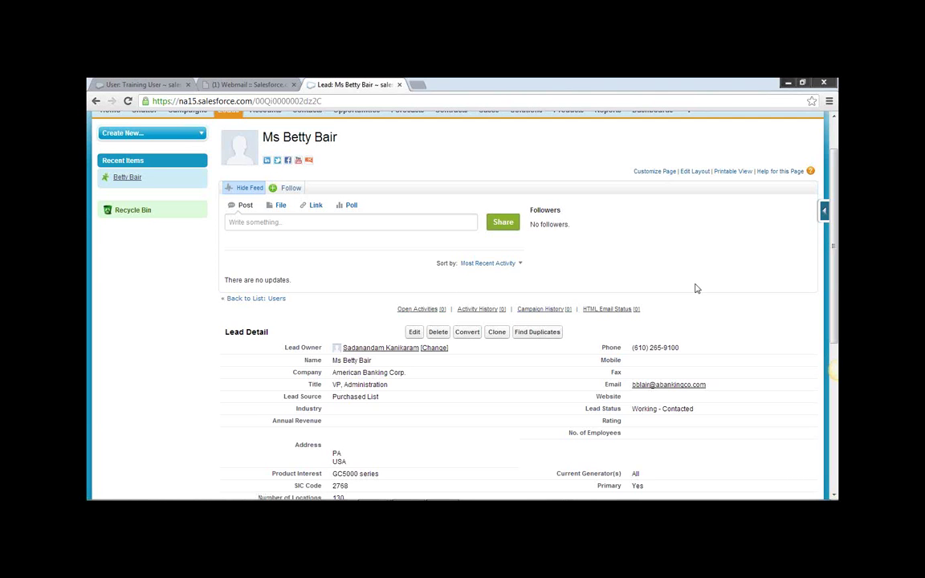
scroll(645, 249, up, 2)
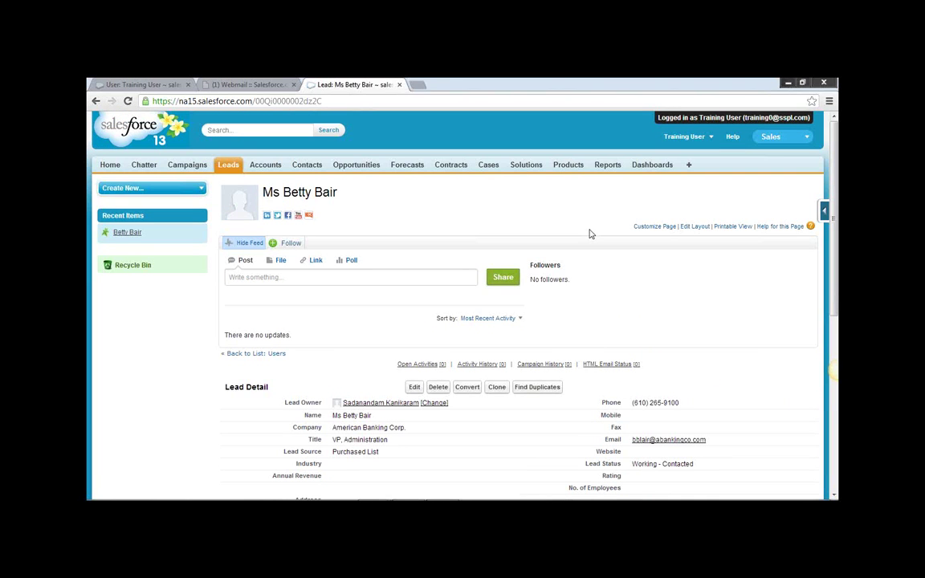
click(710, 140)
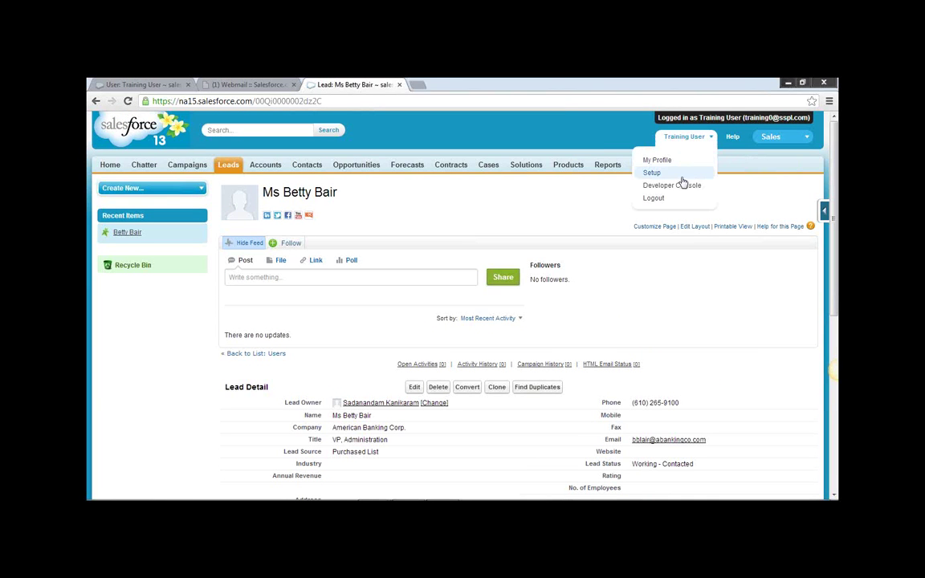
Log out of Training User, then log back in as Training User from All Users.
click(658, 199)
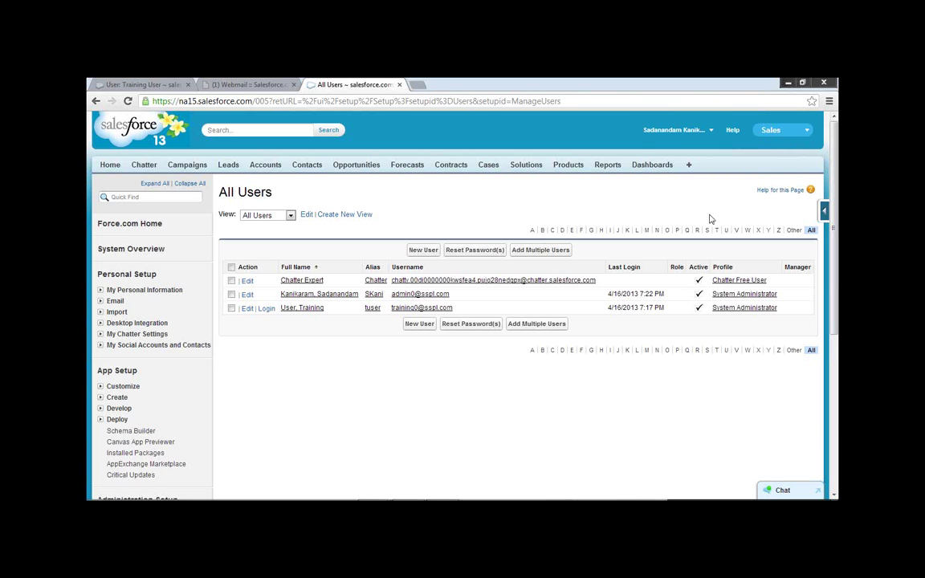
scroll(776, 264, down, 1)
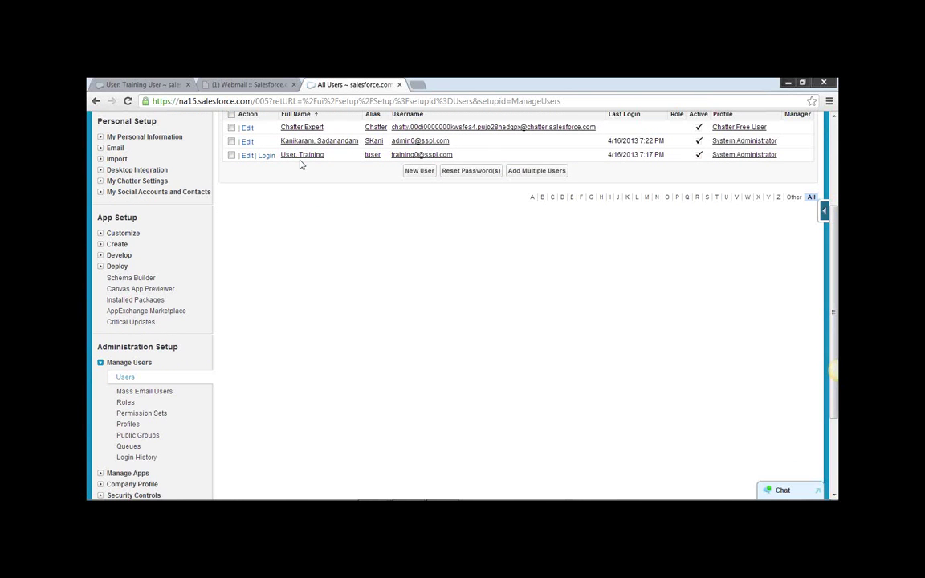
scroll(837, 237, up, 1)
scroll(837, 237, up, 3)
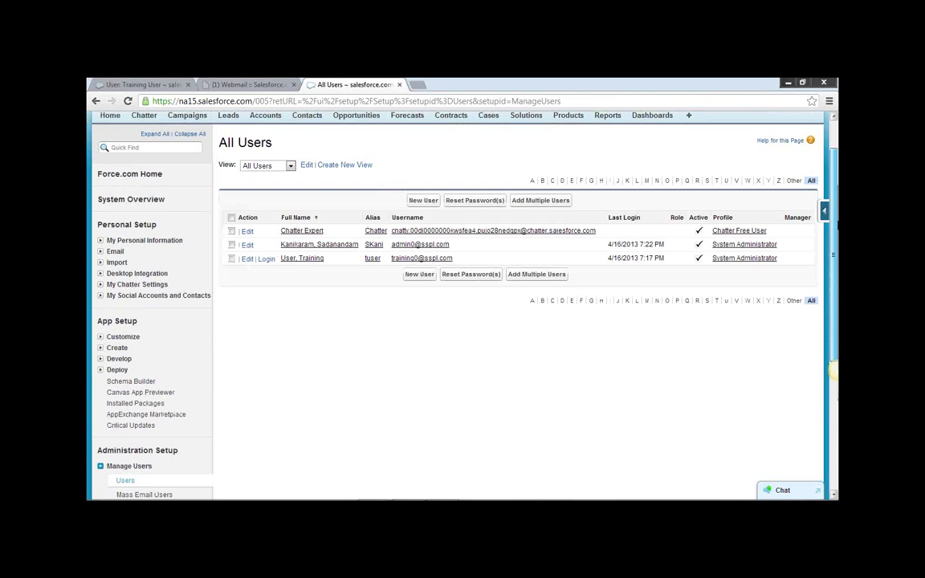
scroll(835, 206, up, 1)
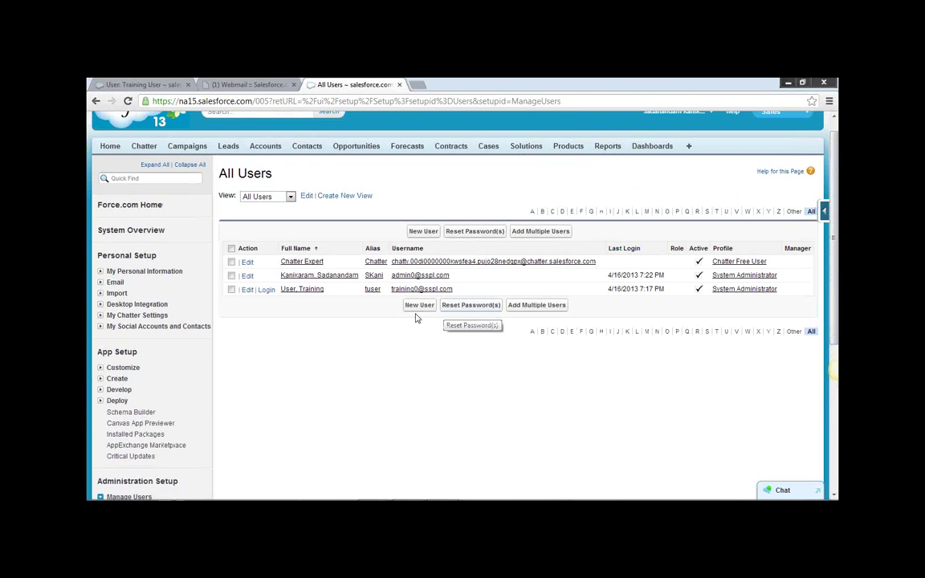
click(266, 291)
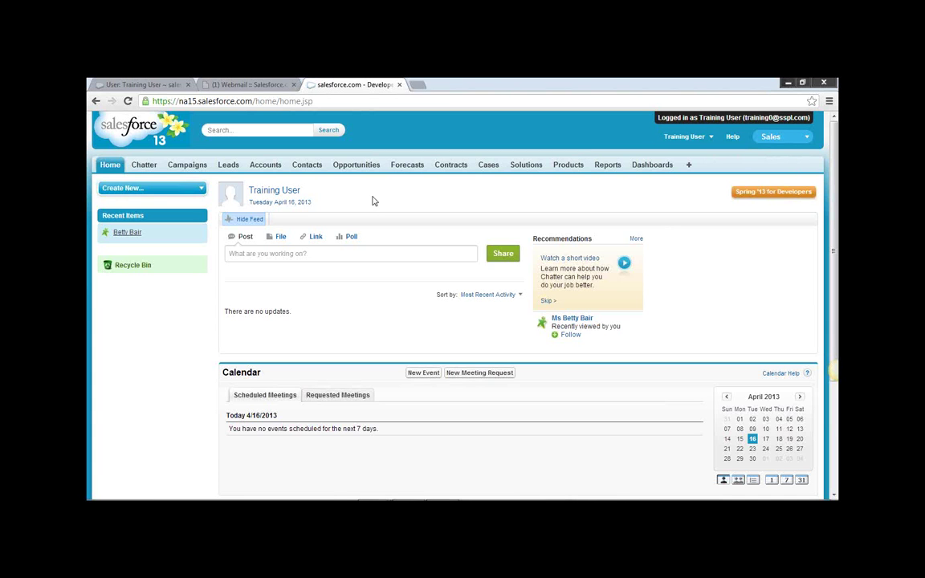
Visit the Leads tab as Training User, then log out to the All Users list.
click(228, 166)
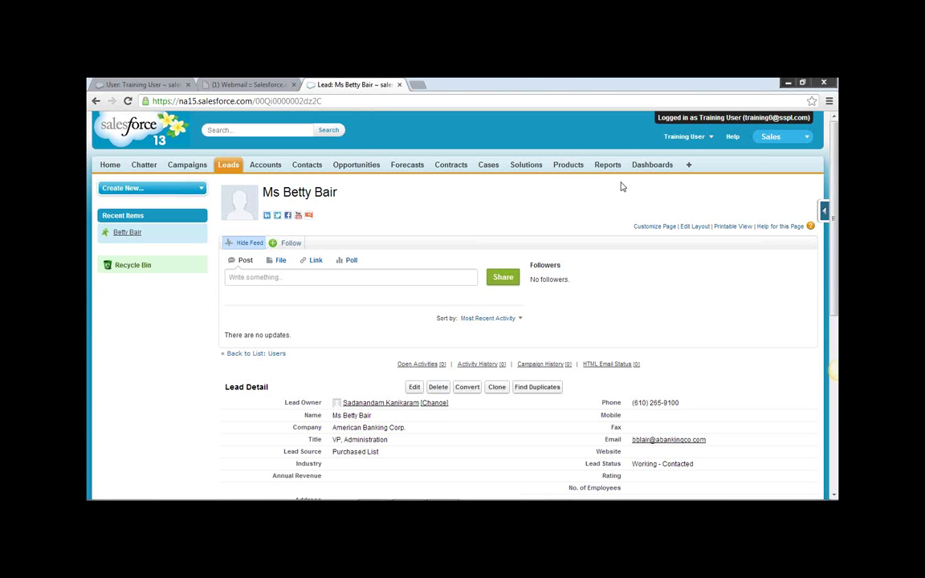
click(706, 139)
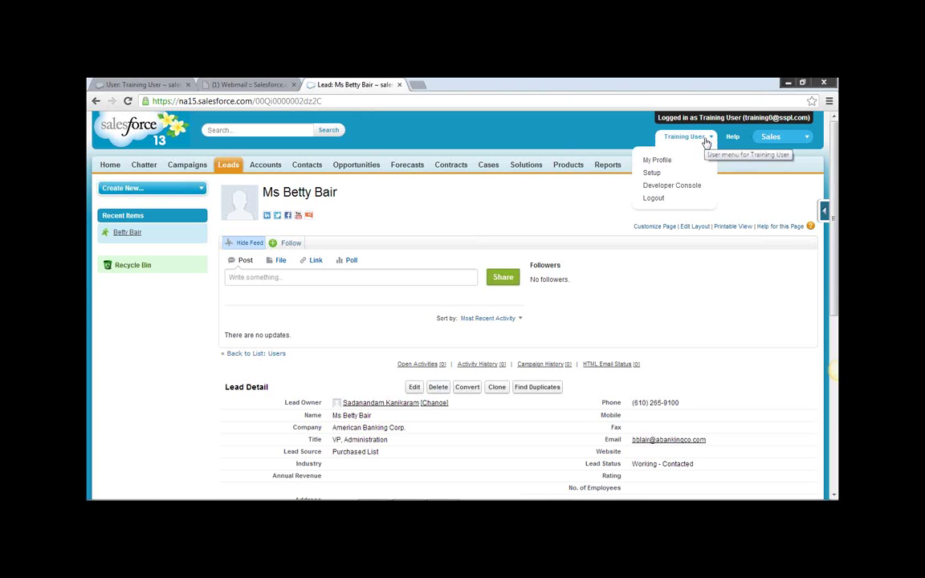
click(658, 198)
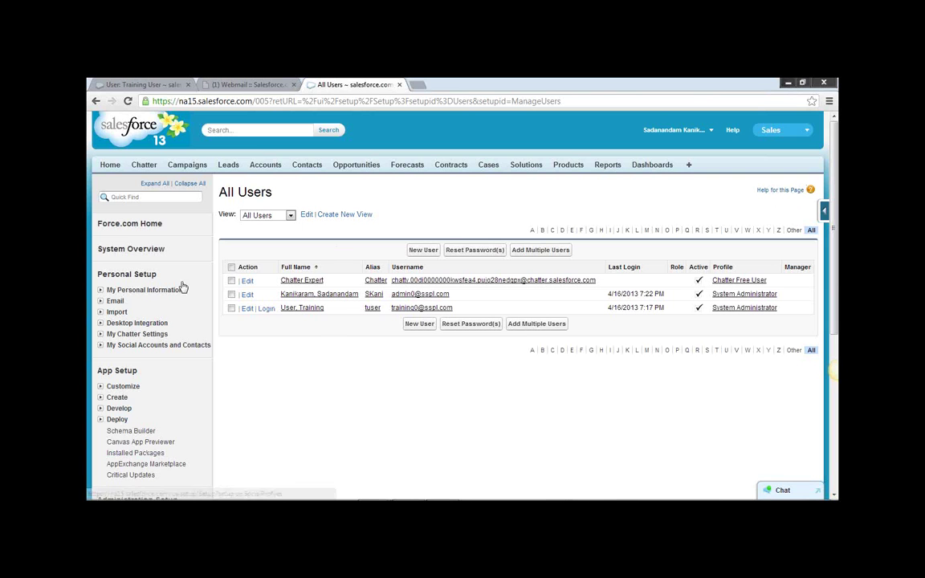
click(691, 129)
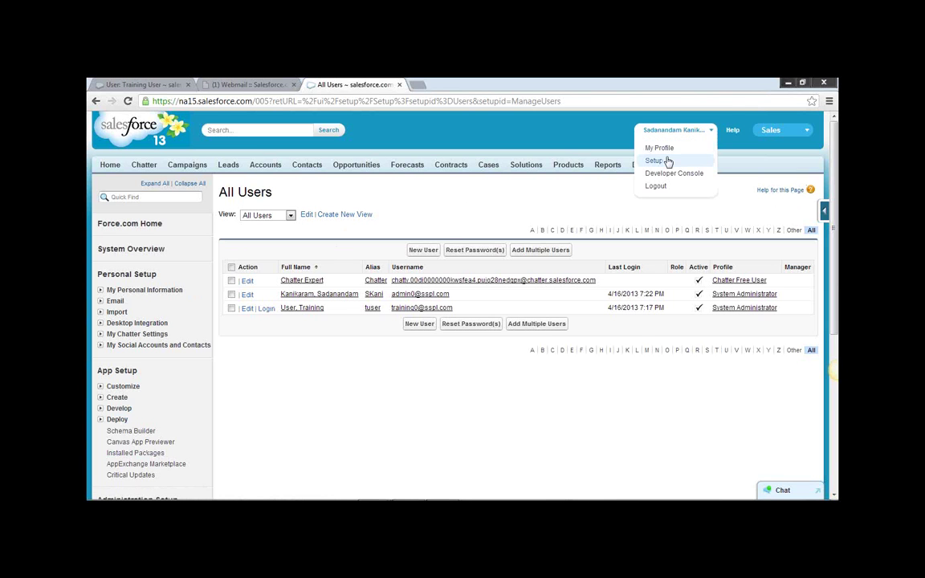
click(663, 161)
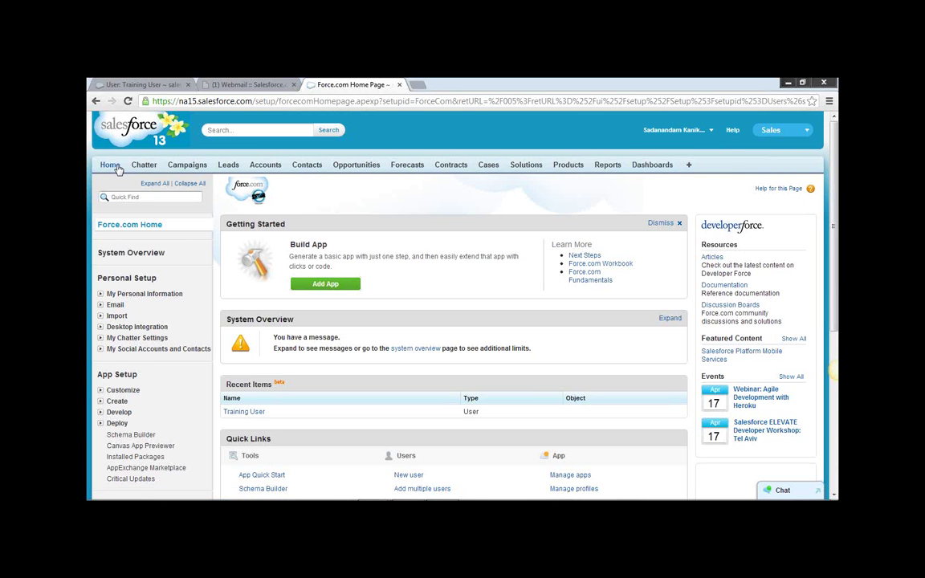
click(117, 167)
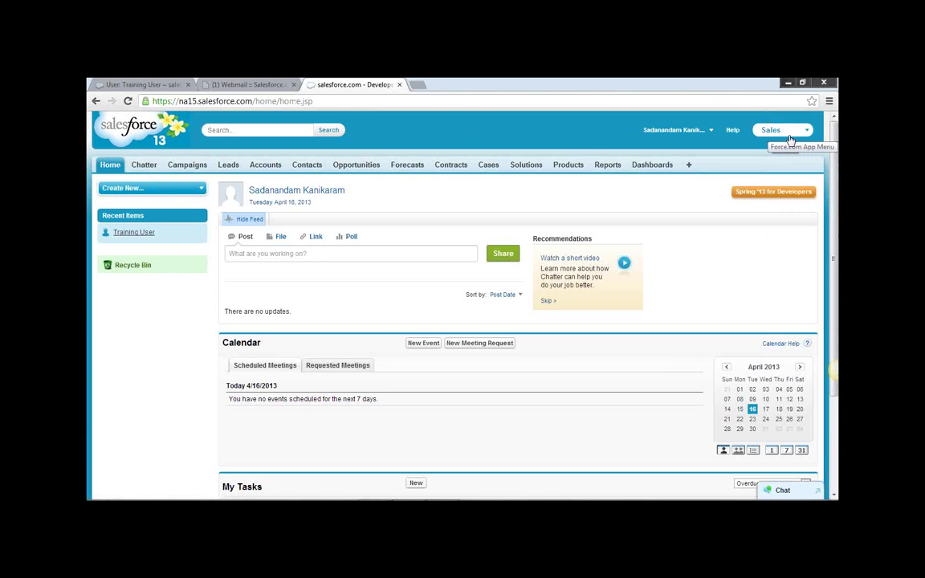
click(711, 134)
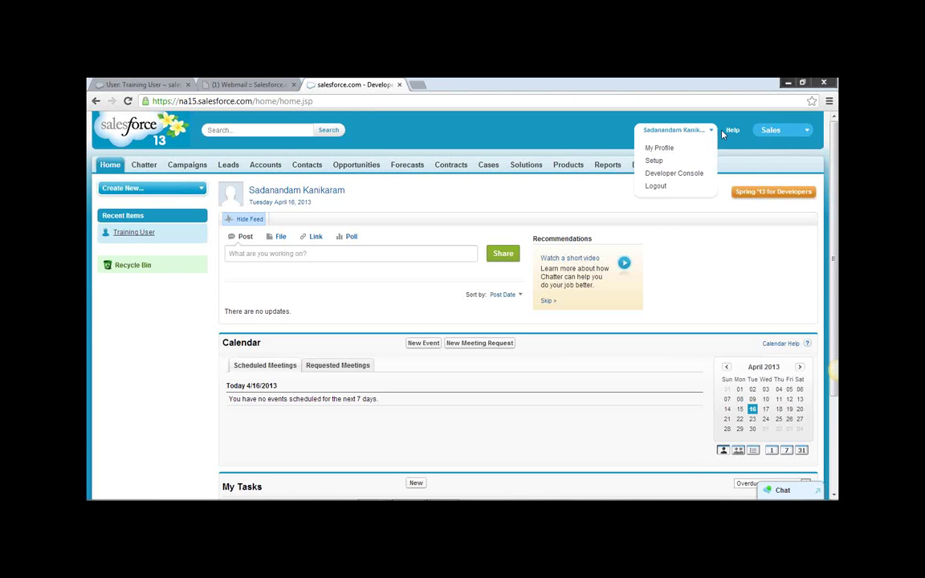
click(808, 133)
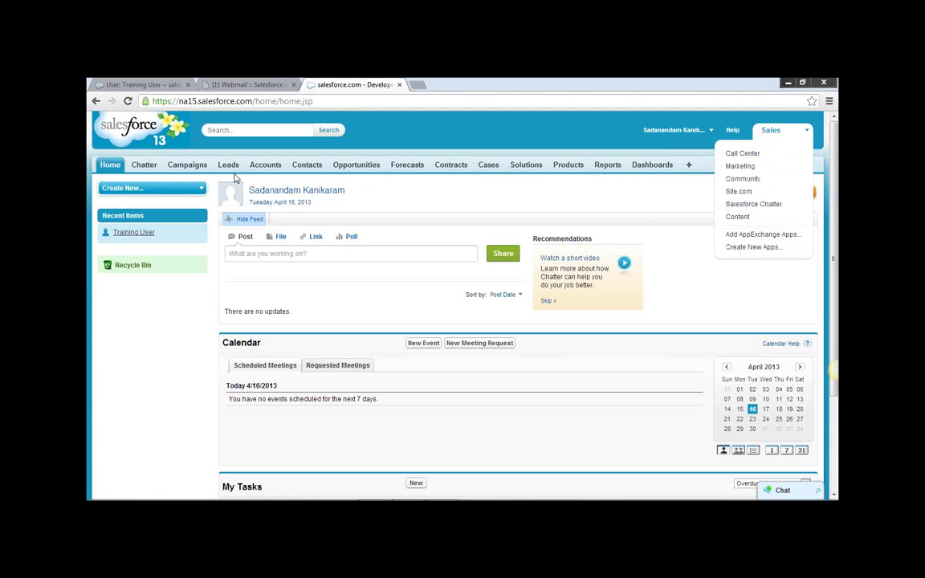
click(688, 166)
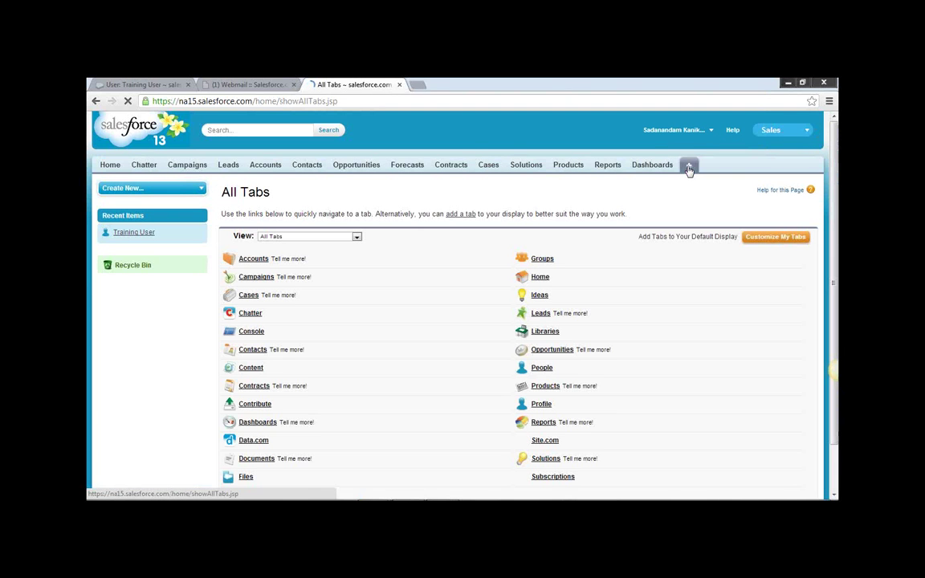
click(711, 131)
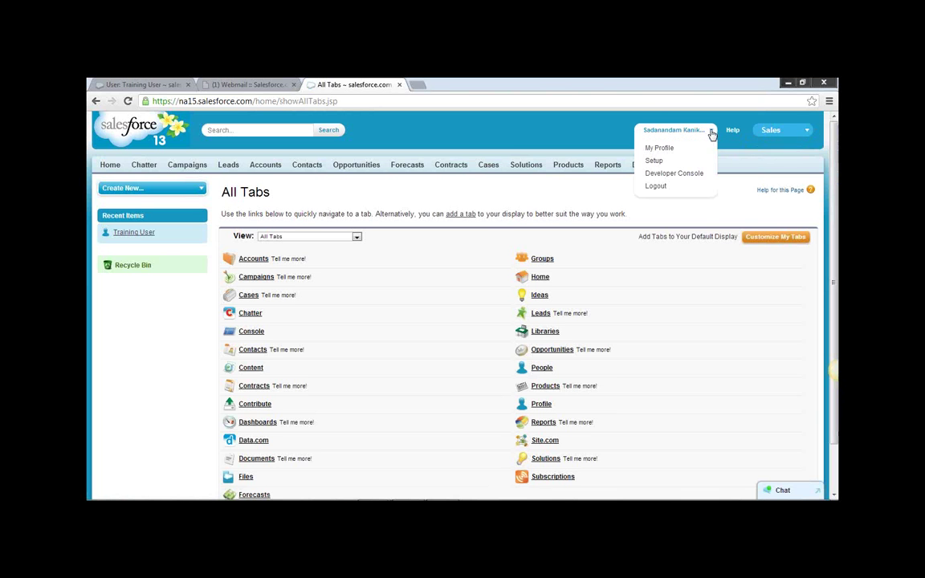
click(655, 161)
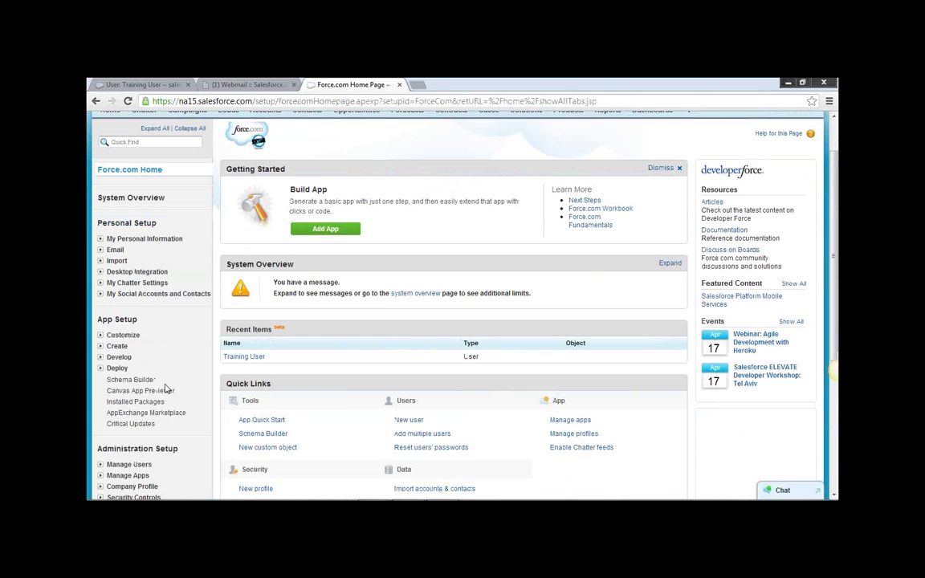
scroll(164, 386, down, 5)
scroll(135, 397, down, 1)
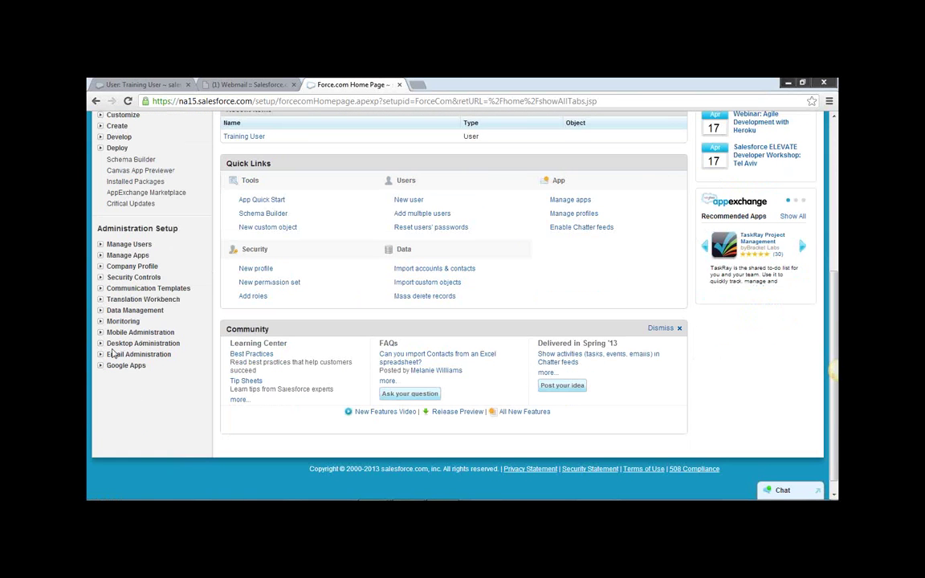
click(112, 246)
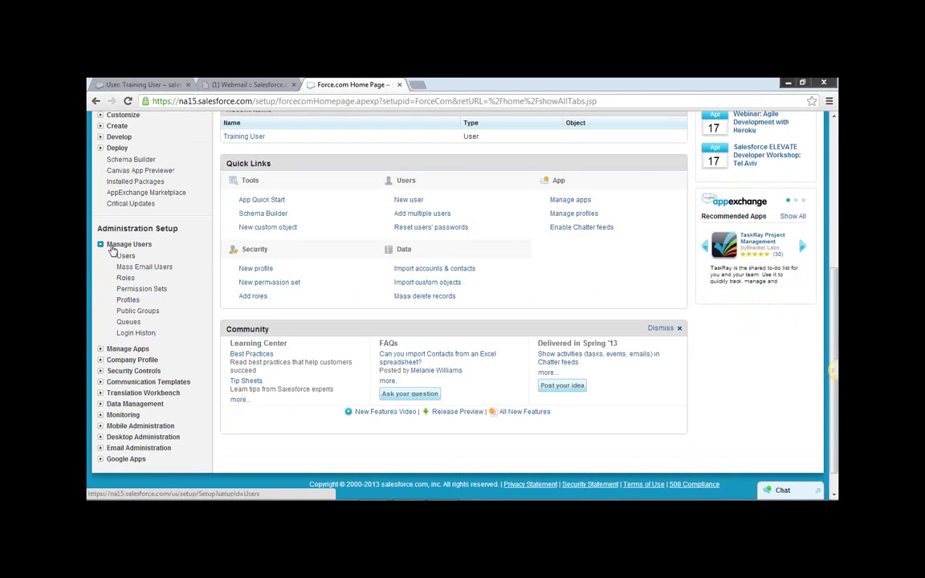
click(126, 256)
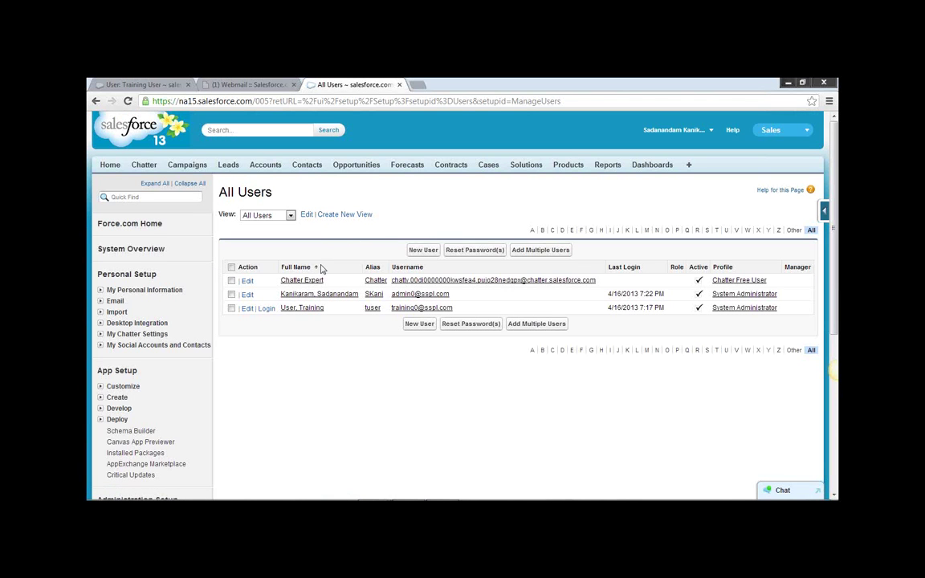
Log in as Training User and go to the Leads tab.
click(267, 310)
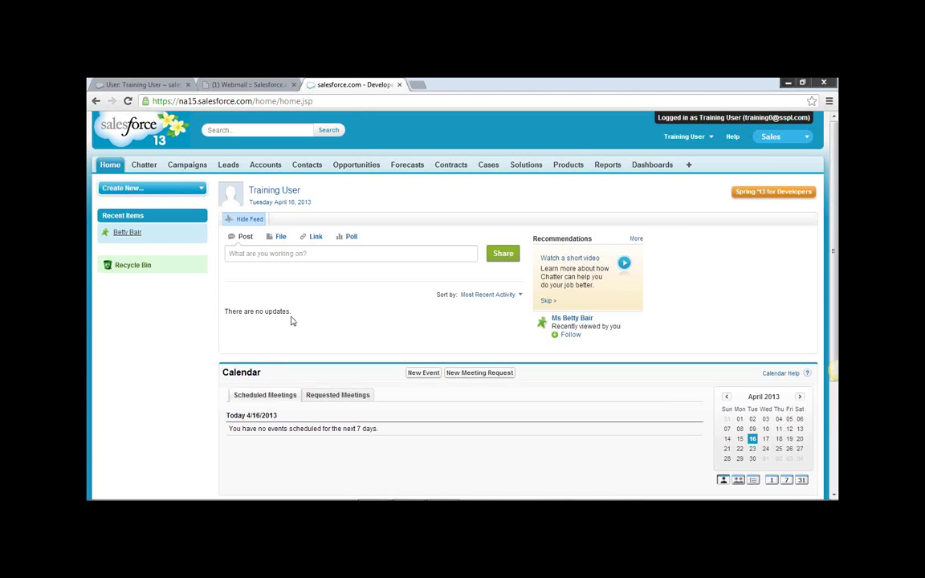
click(229, 165)
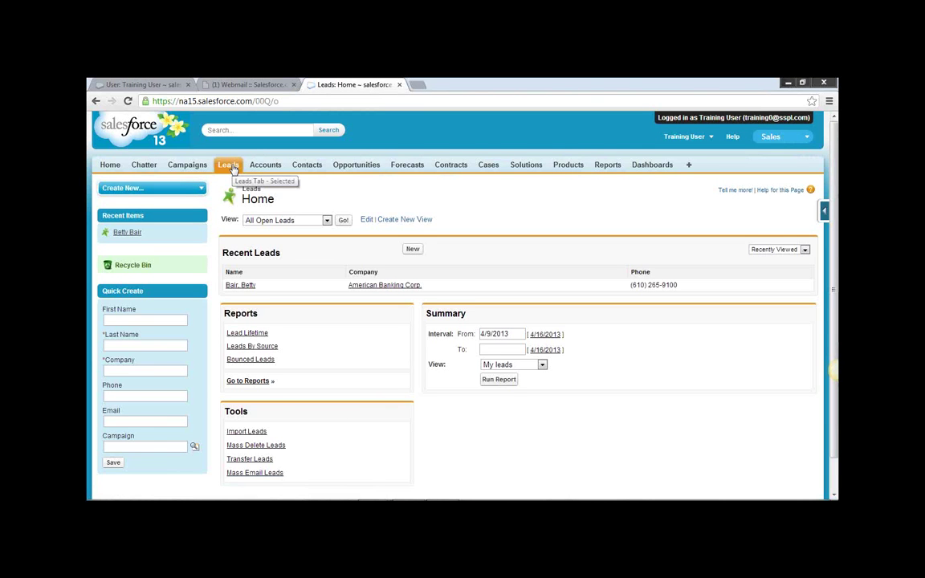
scroll(232, 167, down, 1)
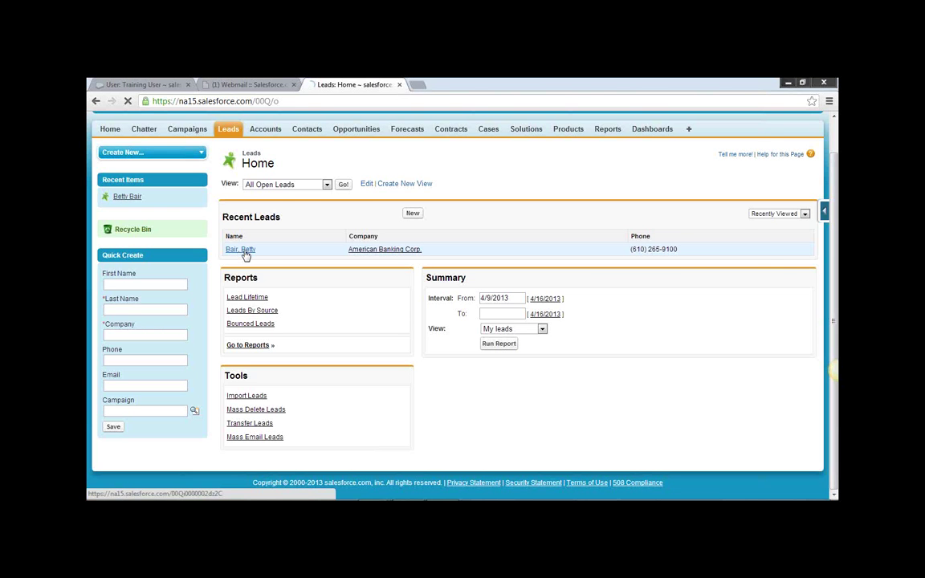
Open the Betty Bair lead and scroll through its full record.
click(246, 253)
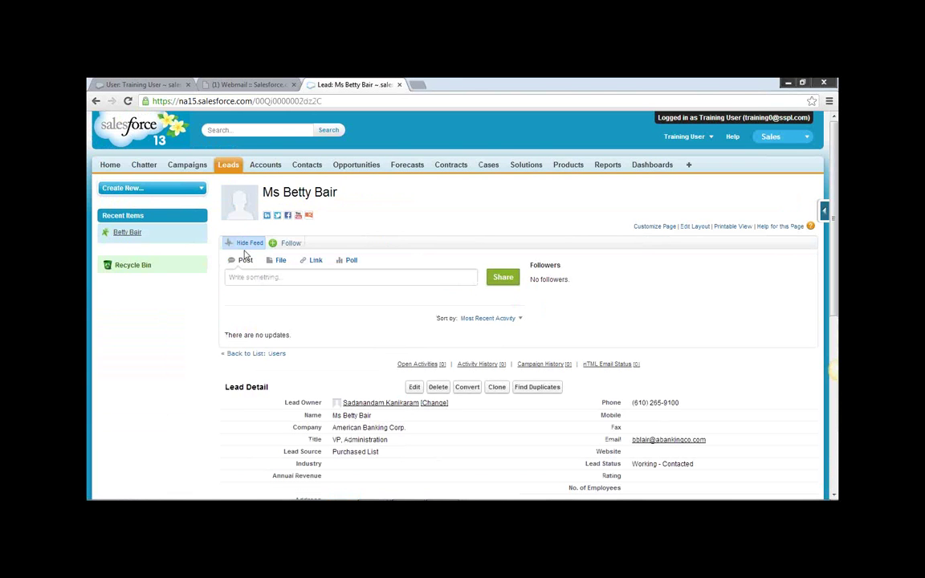
scroll(246, 254, down, 3)
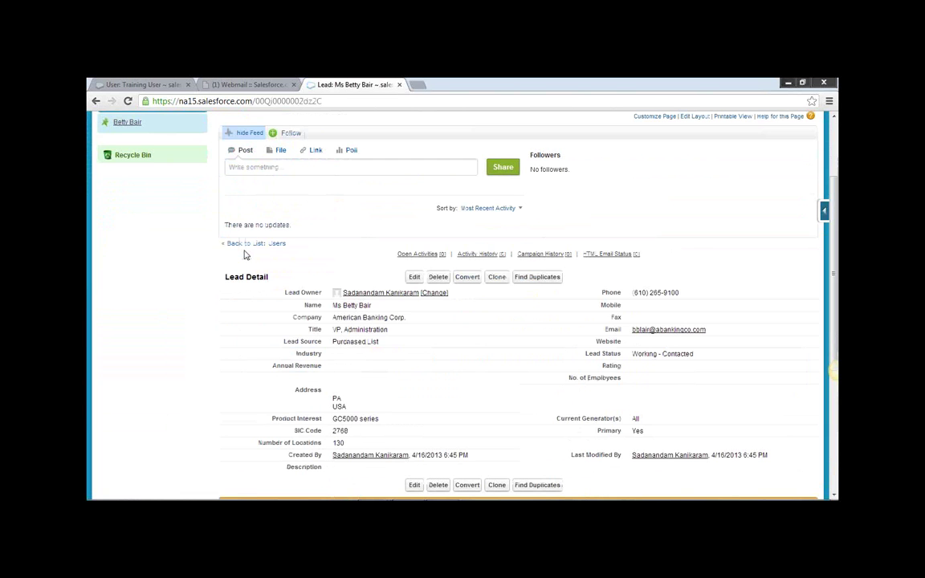
scroll(246, 254, down, 5)
scroll(246, 254, down, 2)
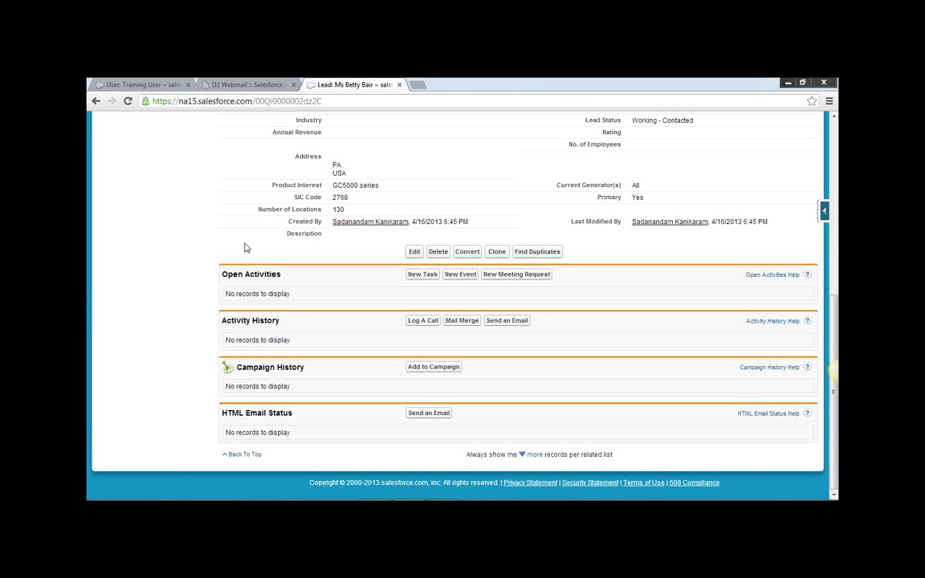
scroll(246, 248, up, 7)
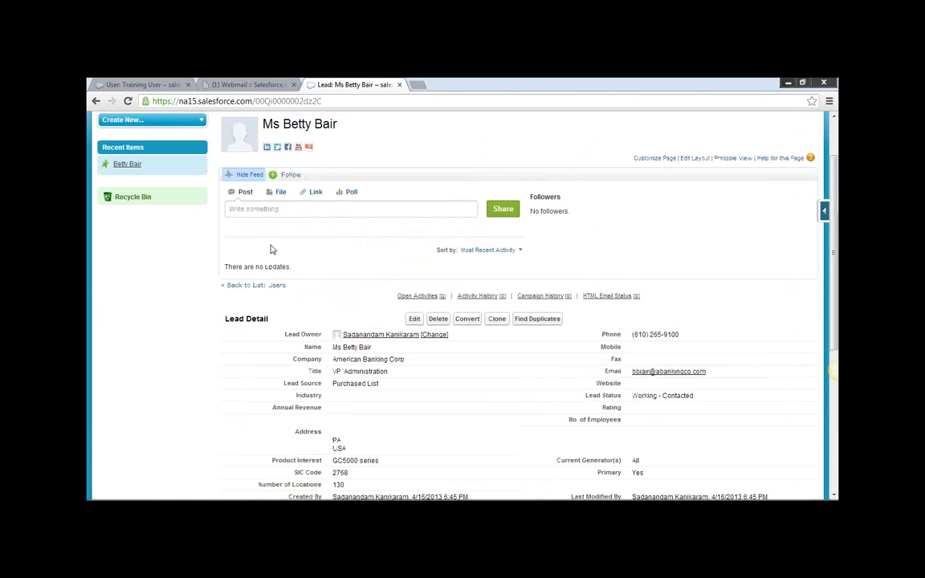
scroll(271, 250, up, 2)
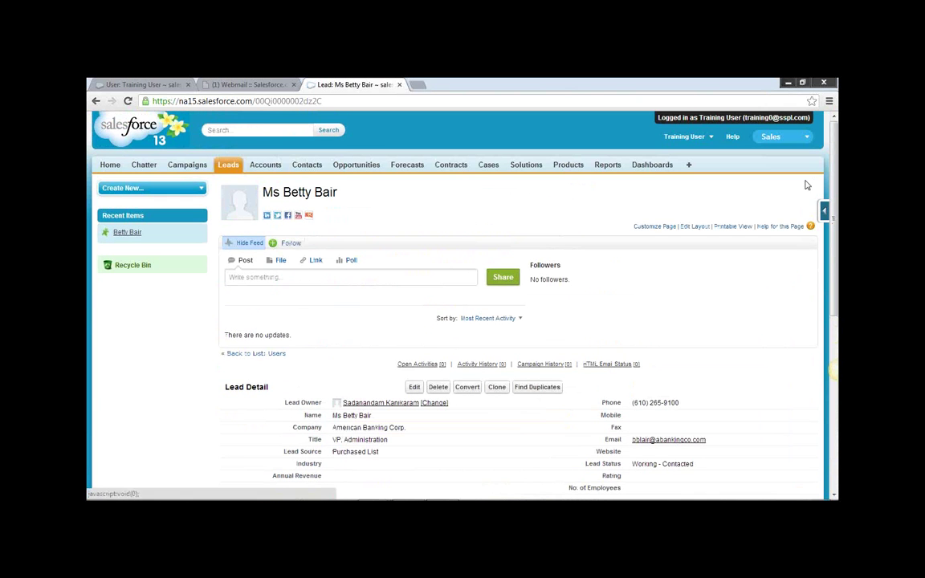
Visit the Home tab, log out of the Training User session, then return to Home.
click(109, 165)
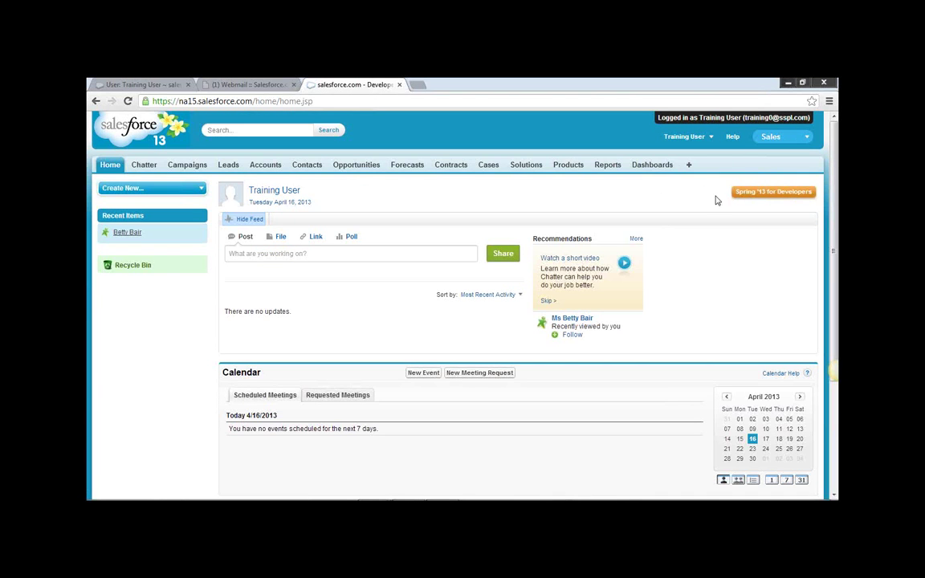
click(710, 138)
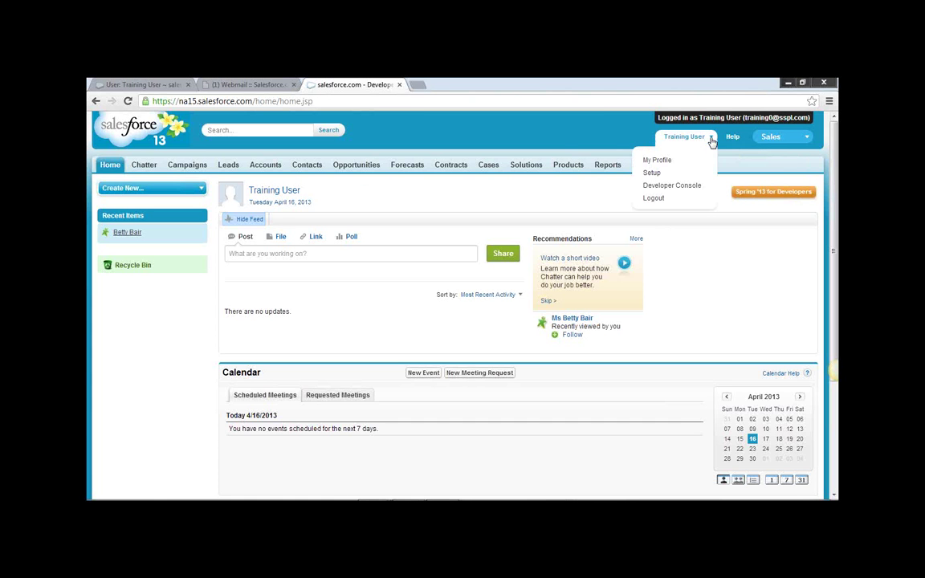
click(665, 202)
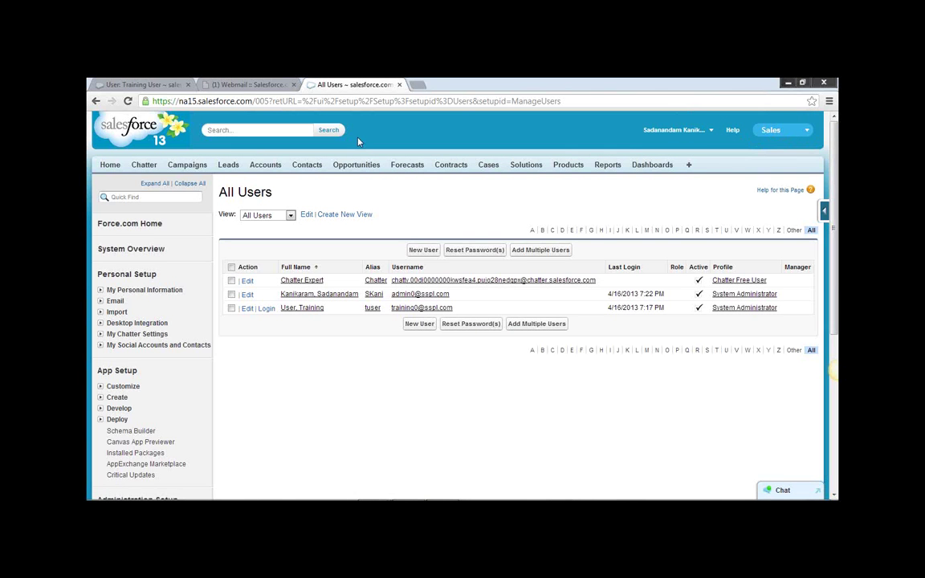
click(110, 165)
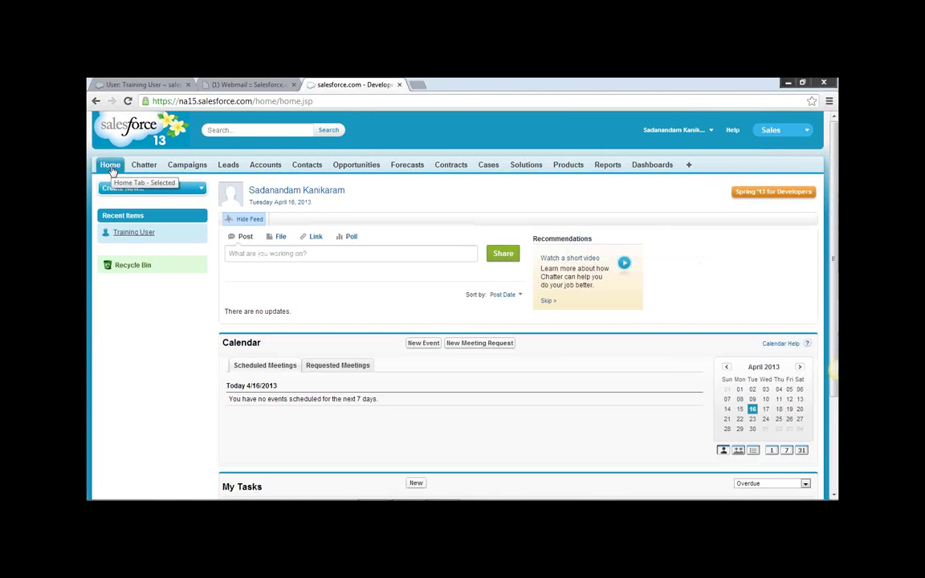
Go to Setup, expand Administration Setup > Manage Users, and open Users after briefly visiting Import.
click(710, 132)
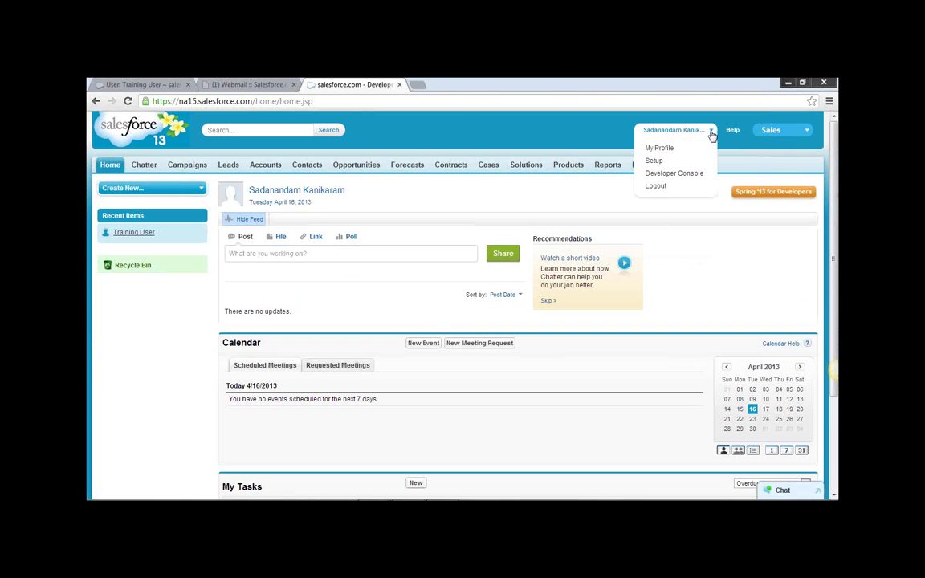
click(657, 160)
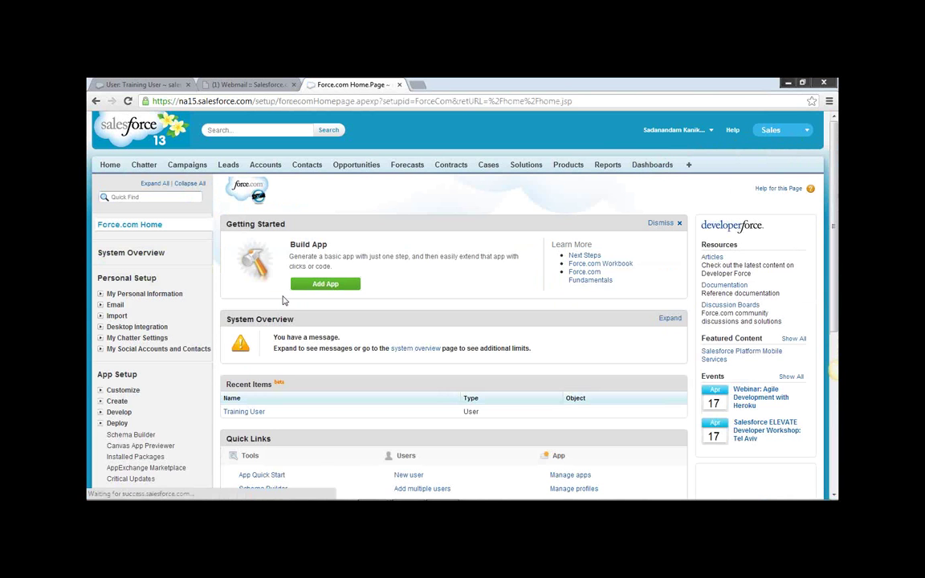
scroll(274, 306, down, 3)
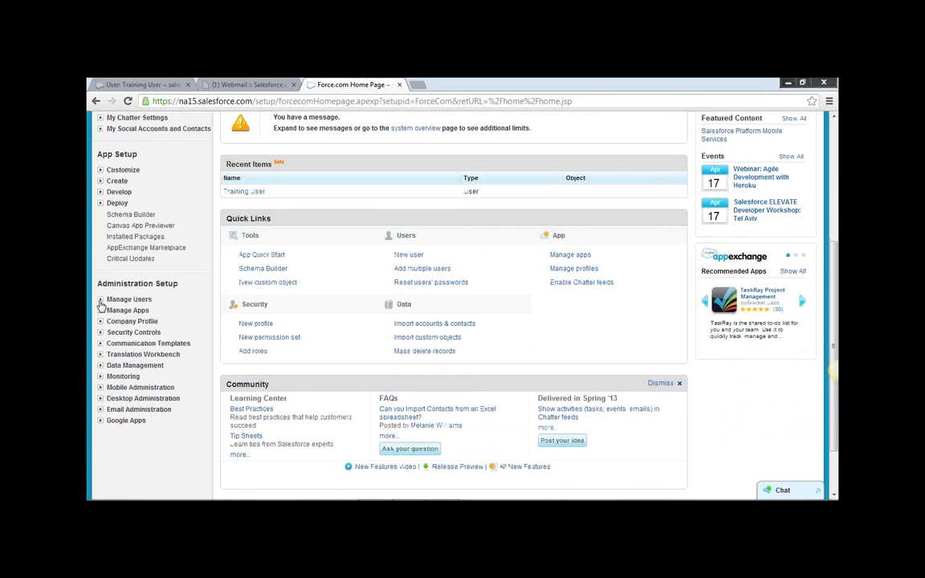
click(100, 300)
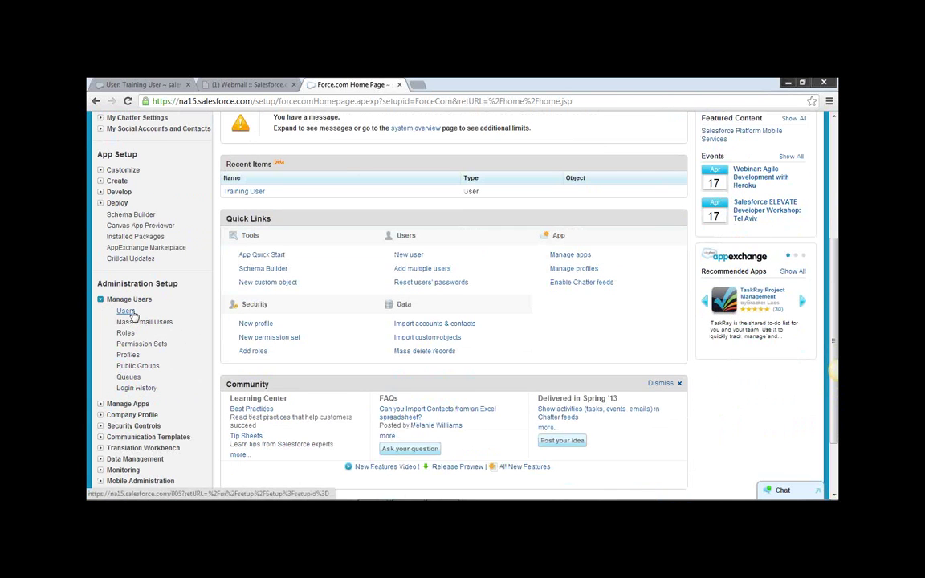
click(129, 311)
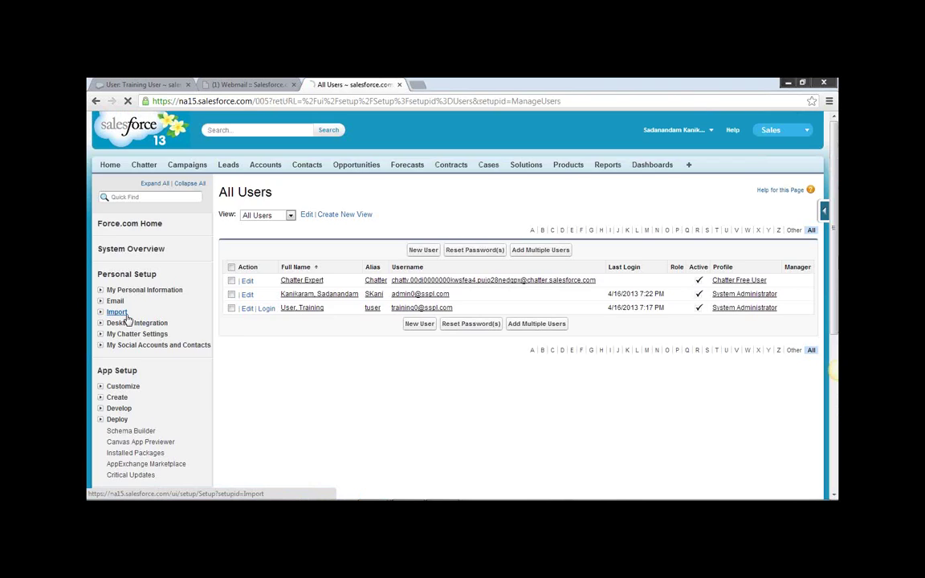
click(119, 314)
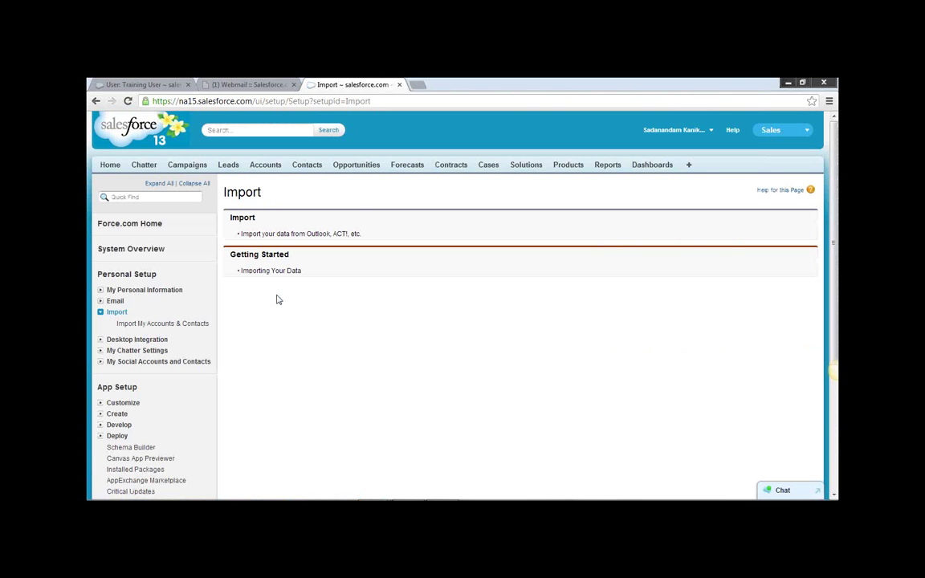
scroll(155, 386, down, 3)
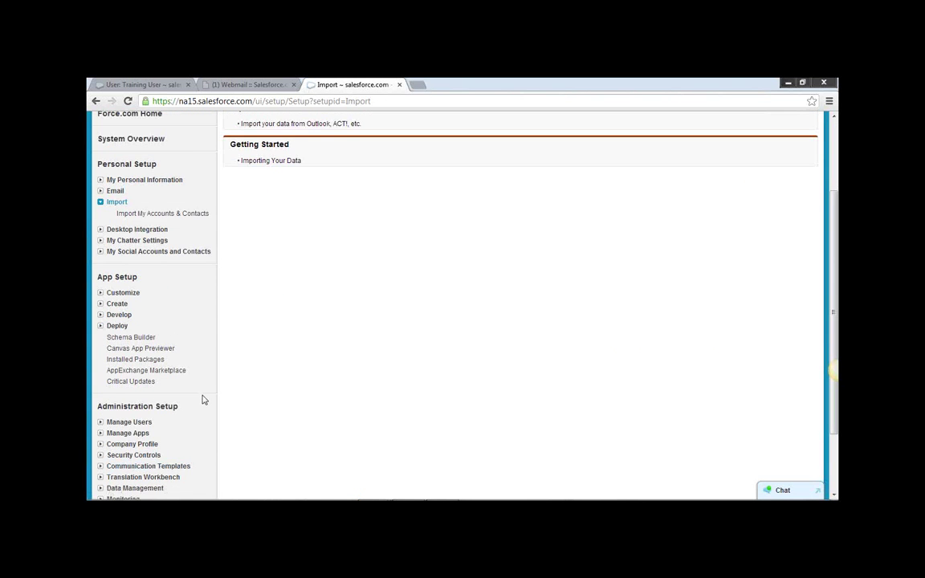
scroll(102, 398, down, 1)
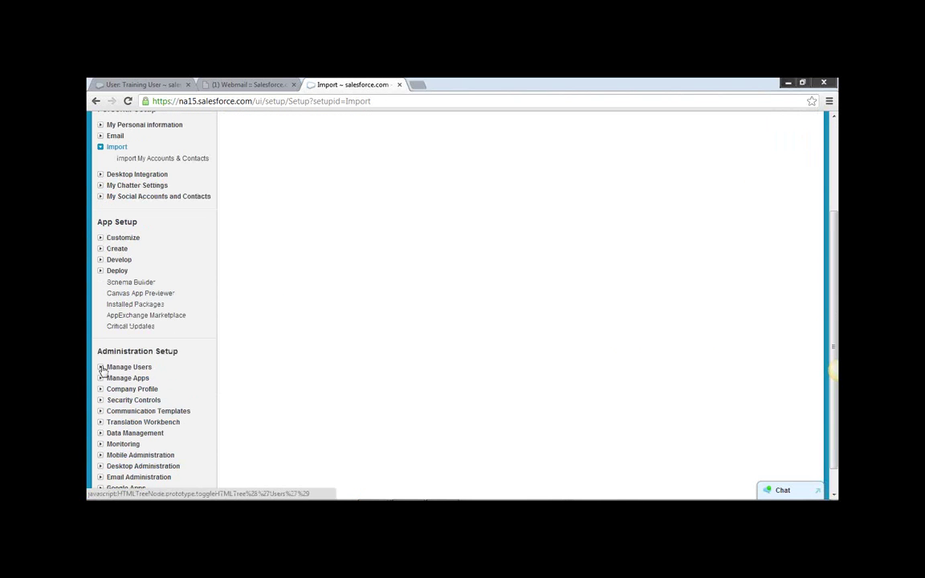
click(100, 368)
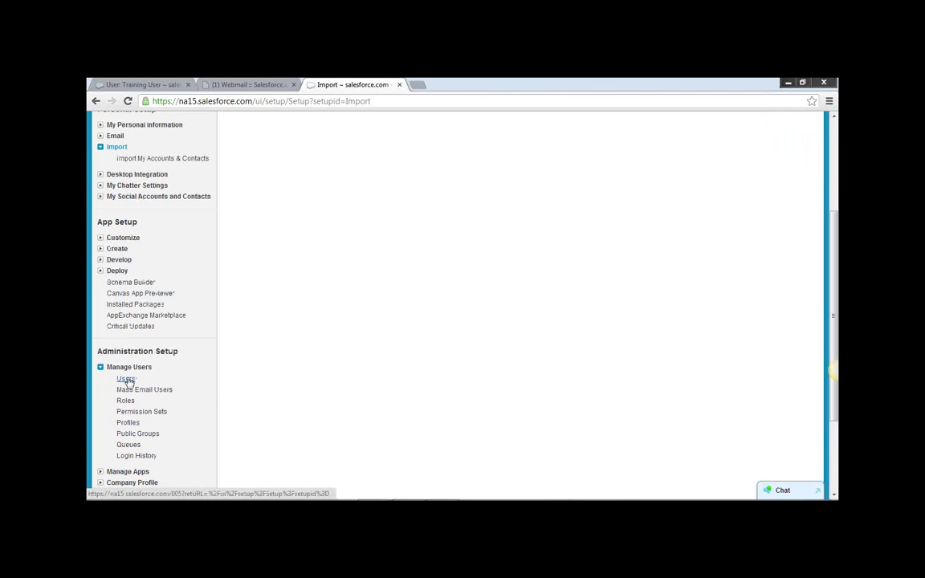
click(131, 380)
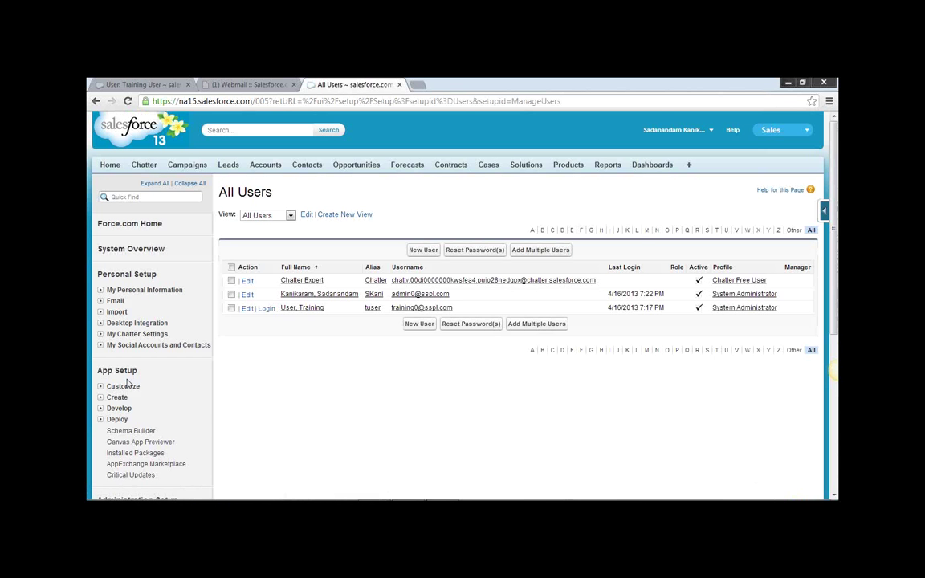
Log in as Training User, review the recently viewed lead record, then head back to Setup.
click(265, 310)
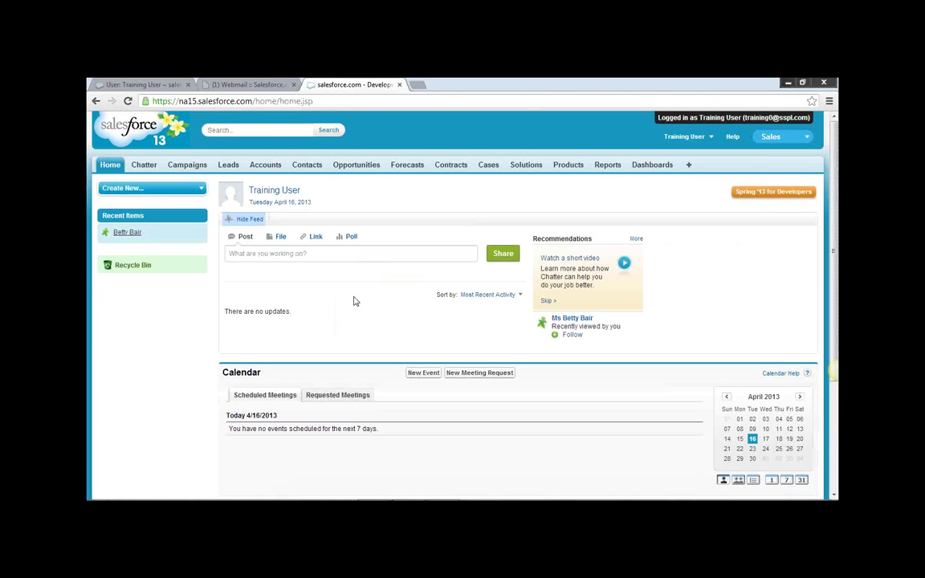
click(137, 235)
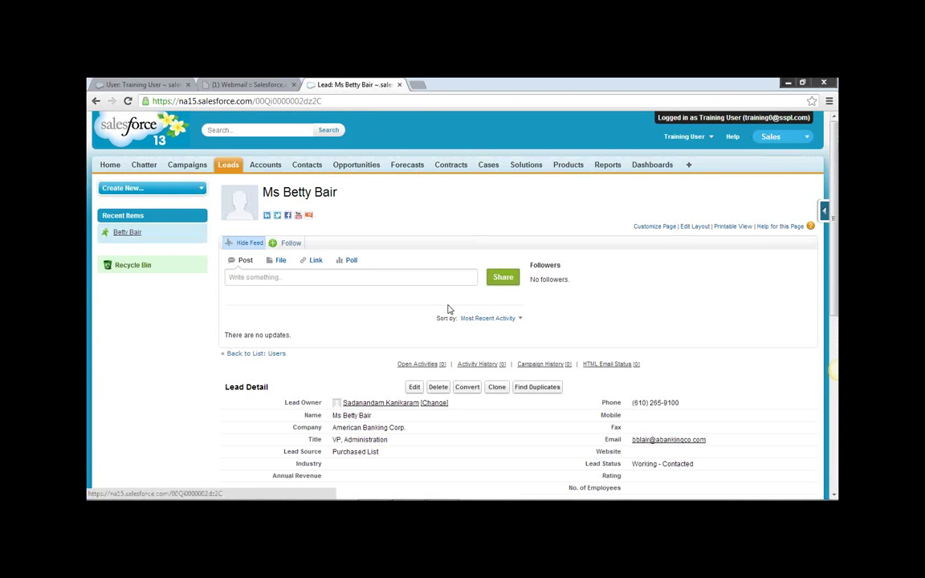
scroll(448, 309, down, 1)
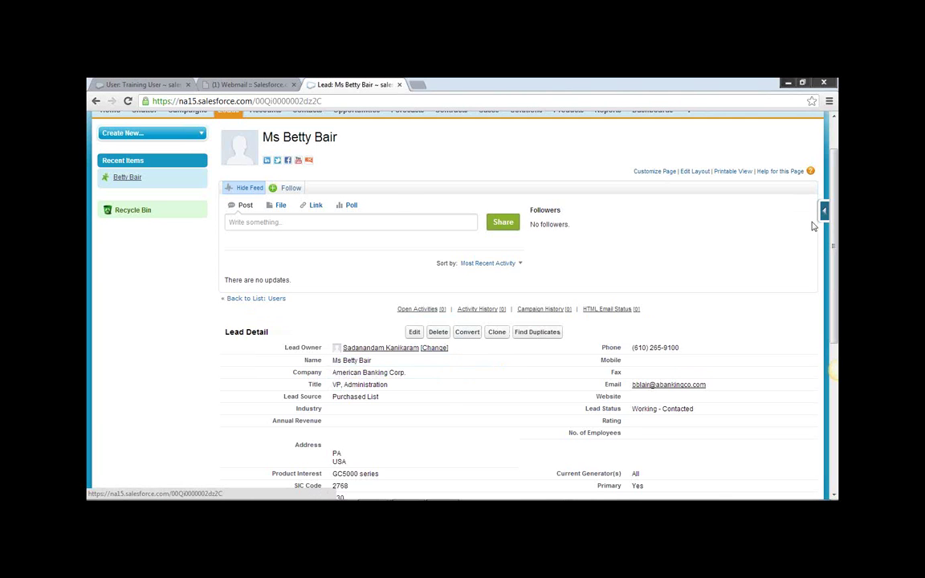
scroll(822, 227, up, 1)
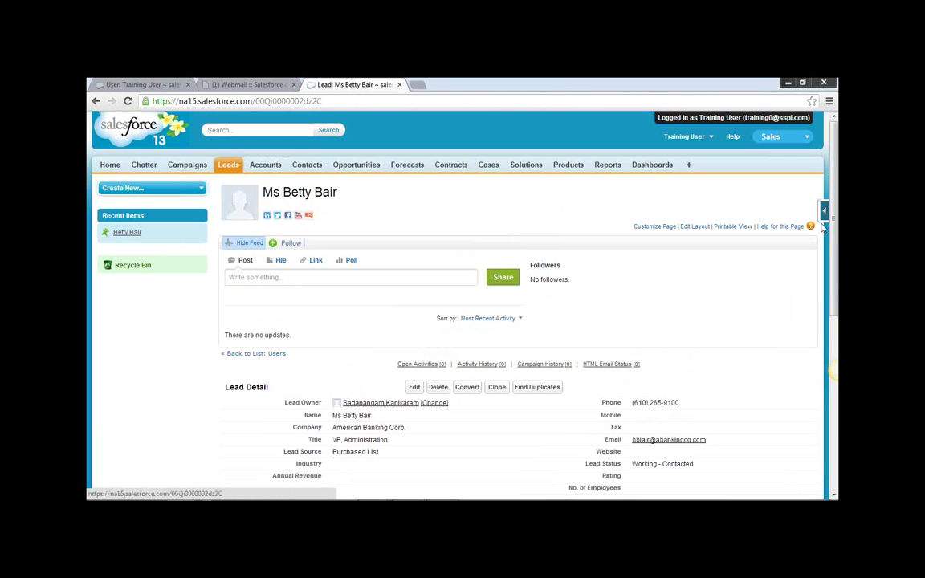
click(706, 138)
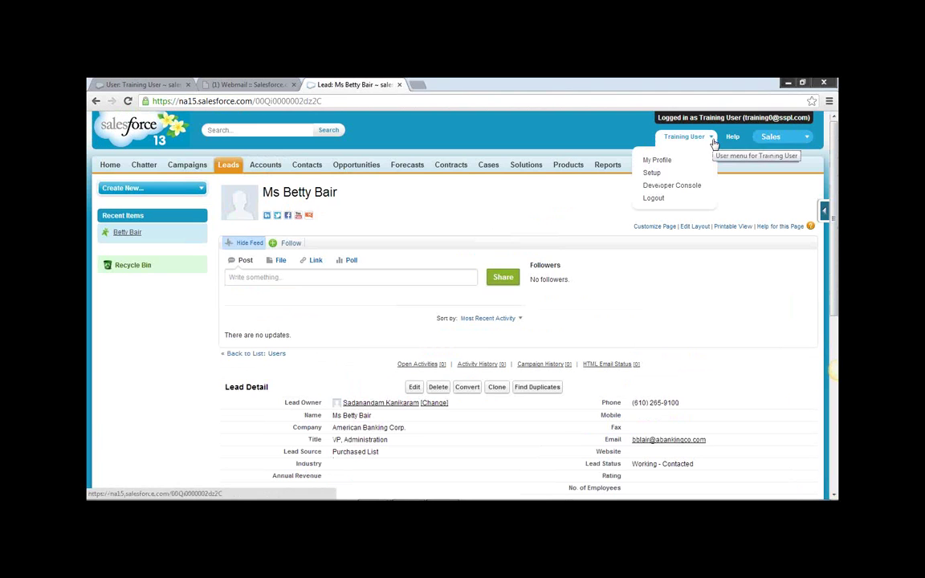
click(652, 173)
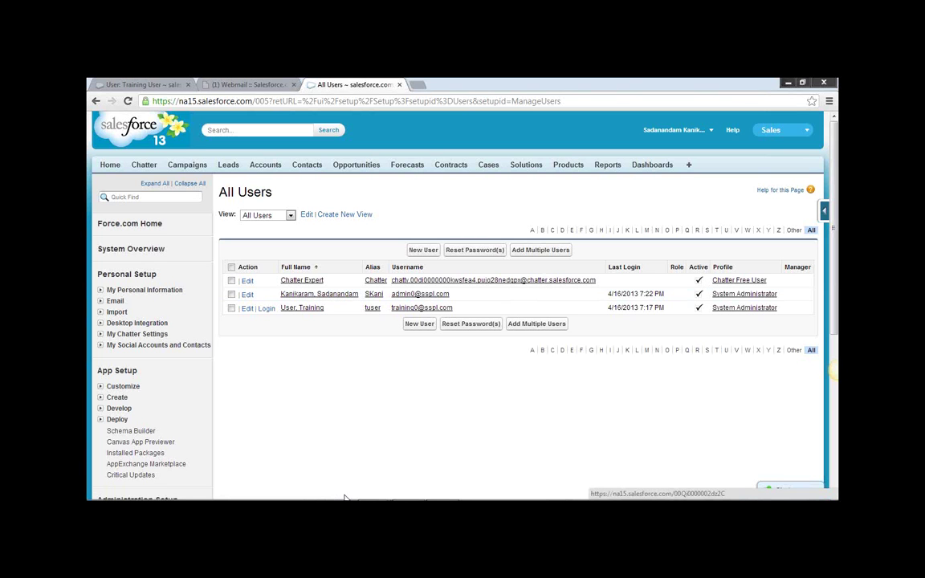
Return to the All Users list, where Training User still holds the System Administrator profile.
mouse_move(345, 499)
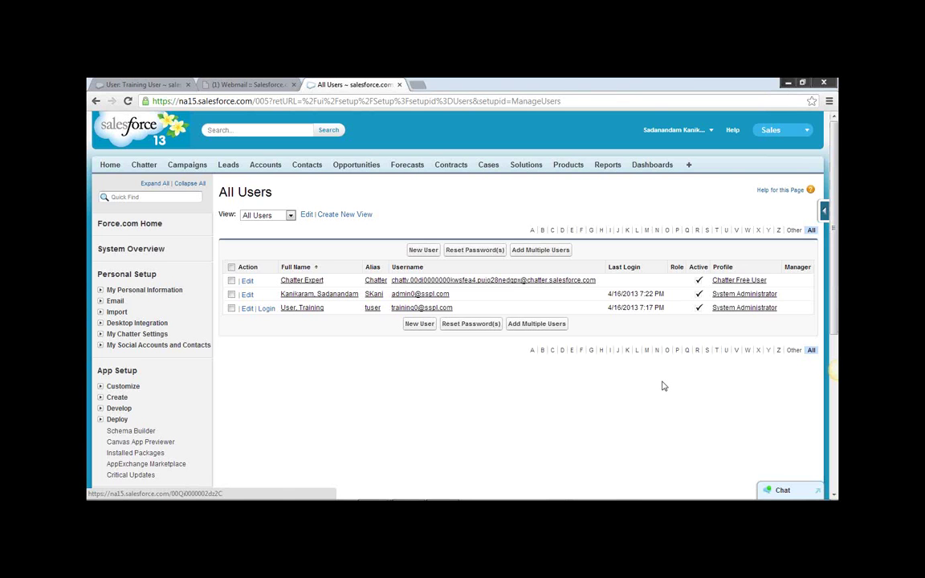
Log out, sign back in with the training user's username and password, and choose Remind me later.
click(712, 132)
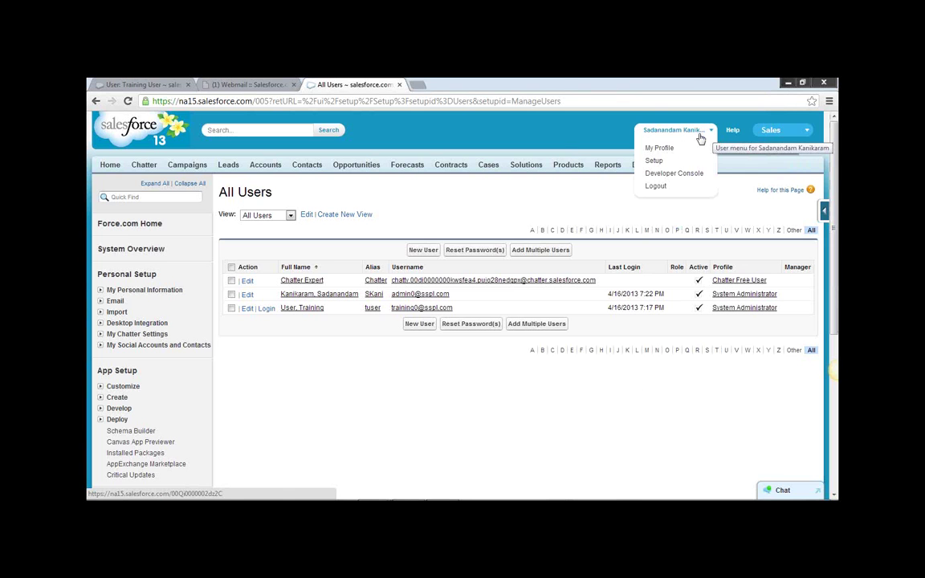
click(655, 186)
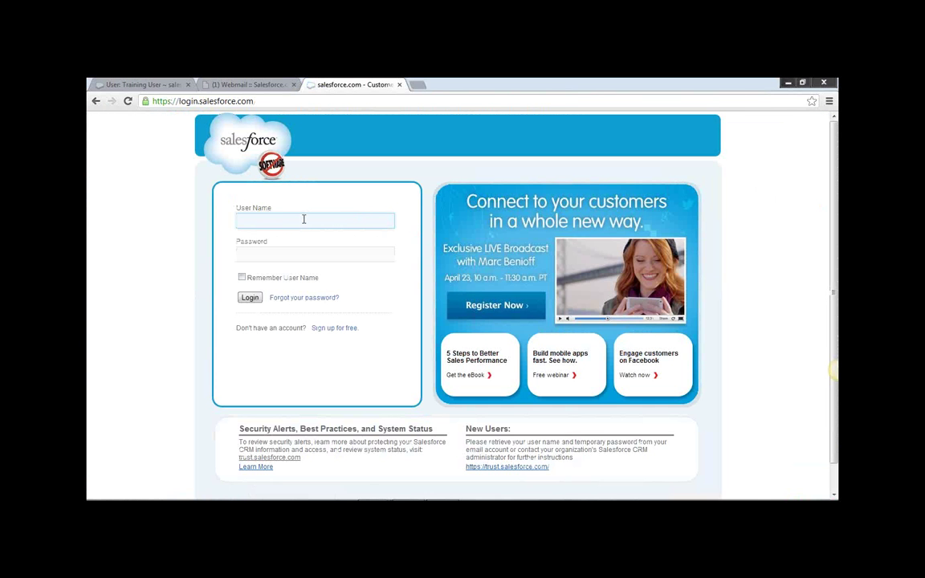
key(Tab)
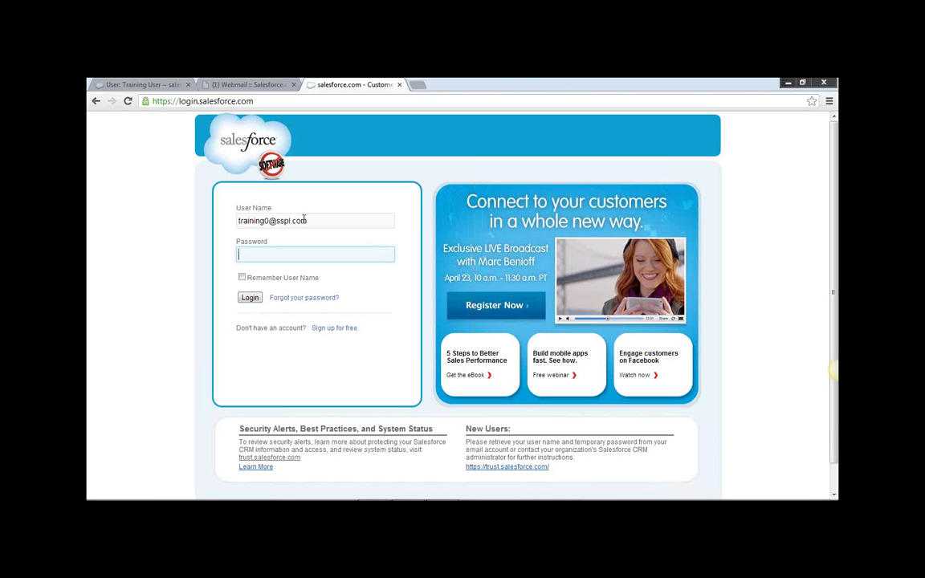
text(•••••••)
click(247, 298)
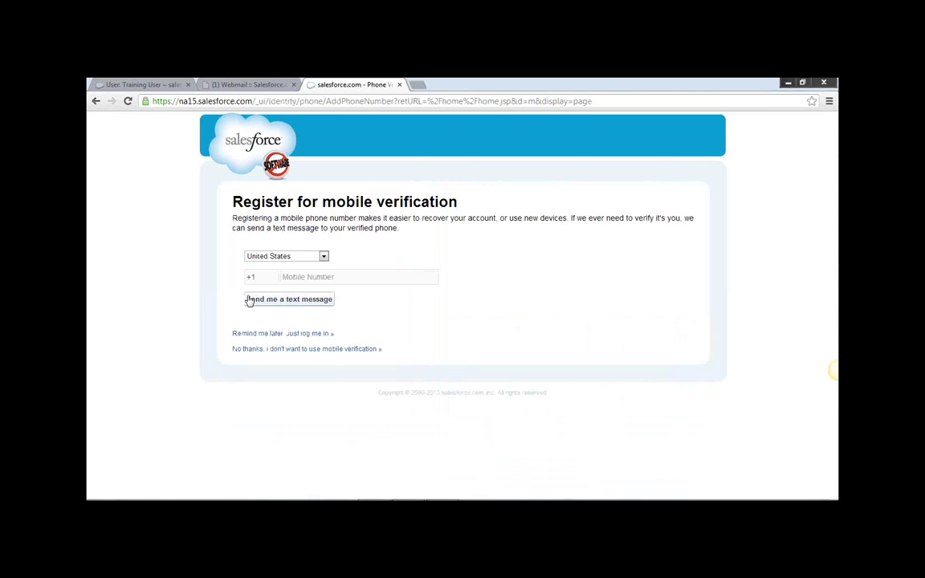
click(277, 334)
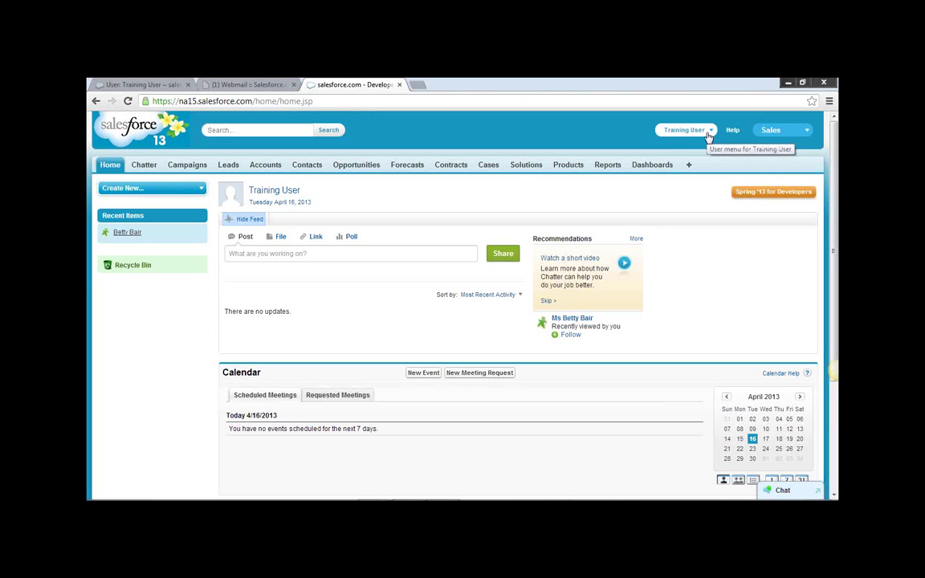
From Setup, go to My Personal Information > Personal Information and open Grant Login Access.
click(710, 132)
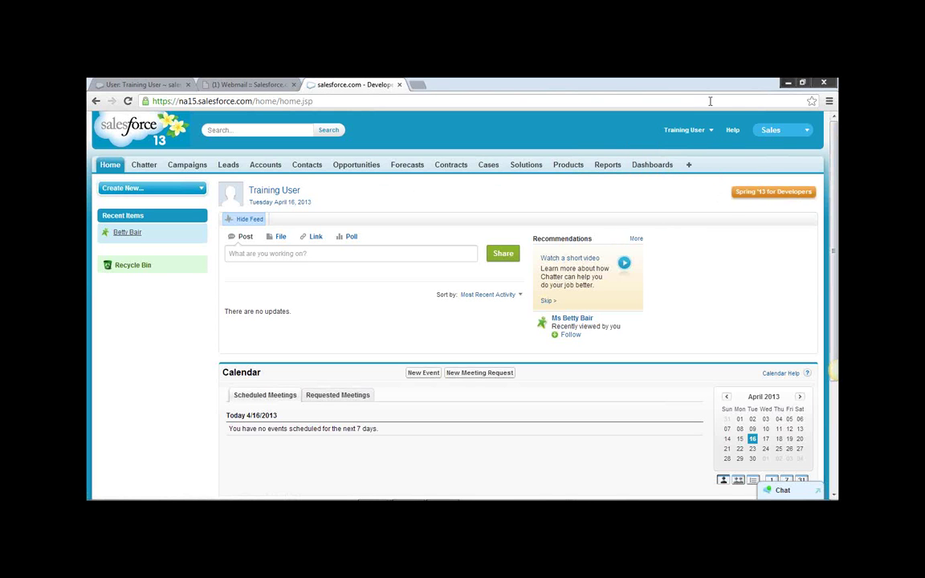
click(712, 135)
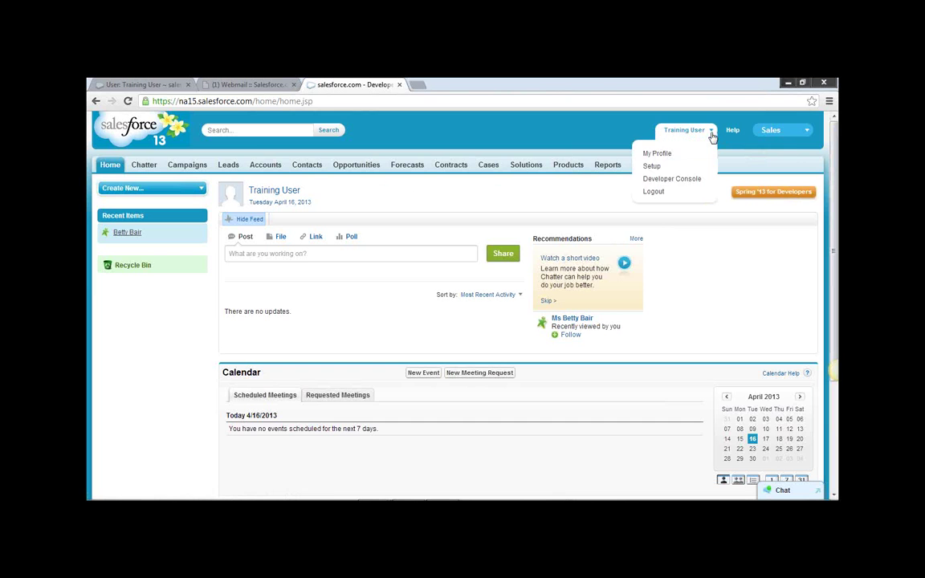
click(659, 165)
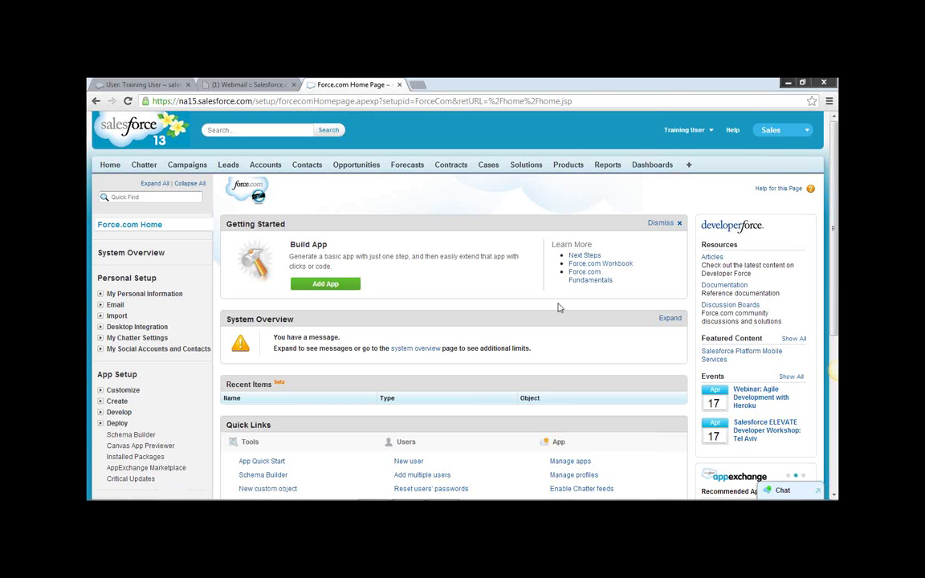
click(145, 294)
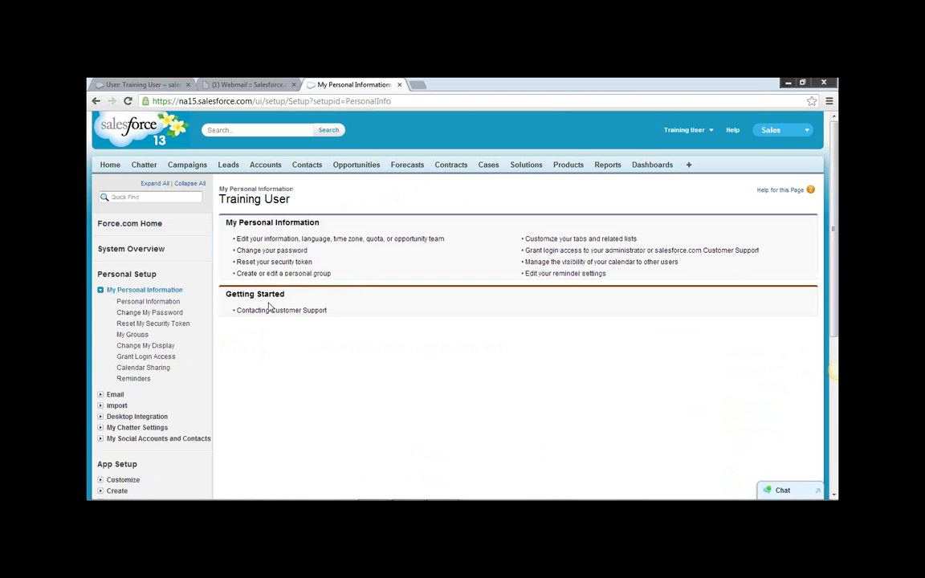
click(147, 303)
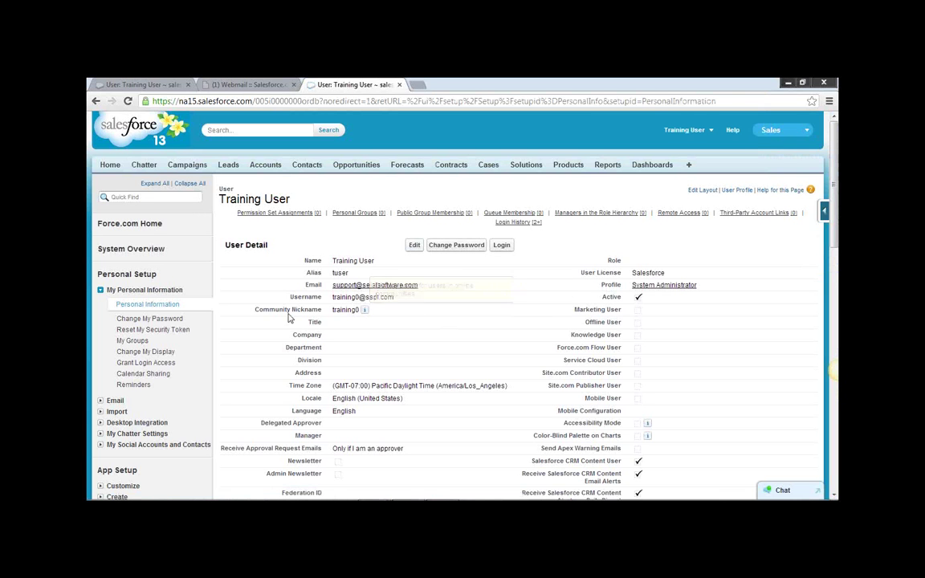
click(143, 364)
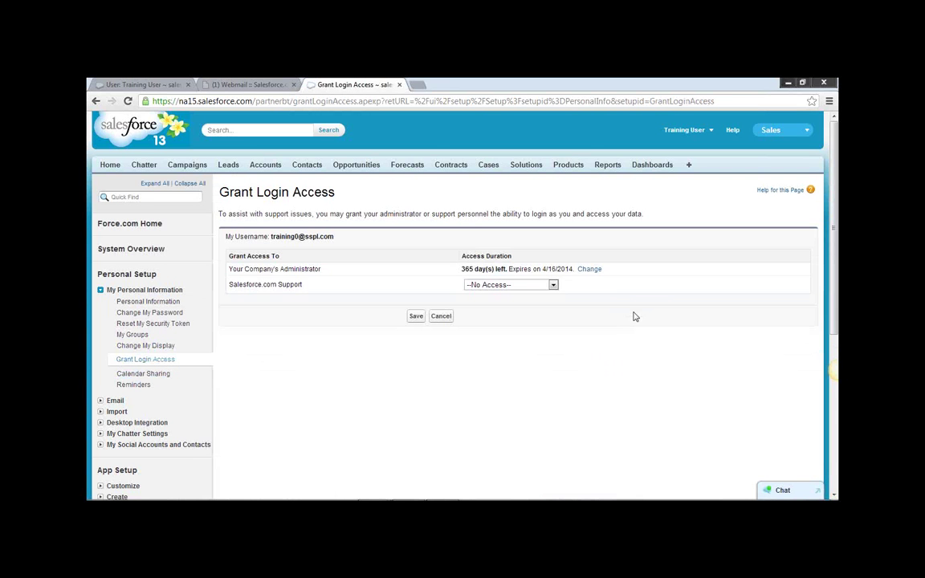
Set Your Company's Administrator access duration to --No Access-- and save.
click(589, 269)
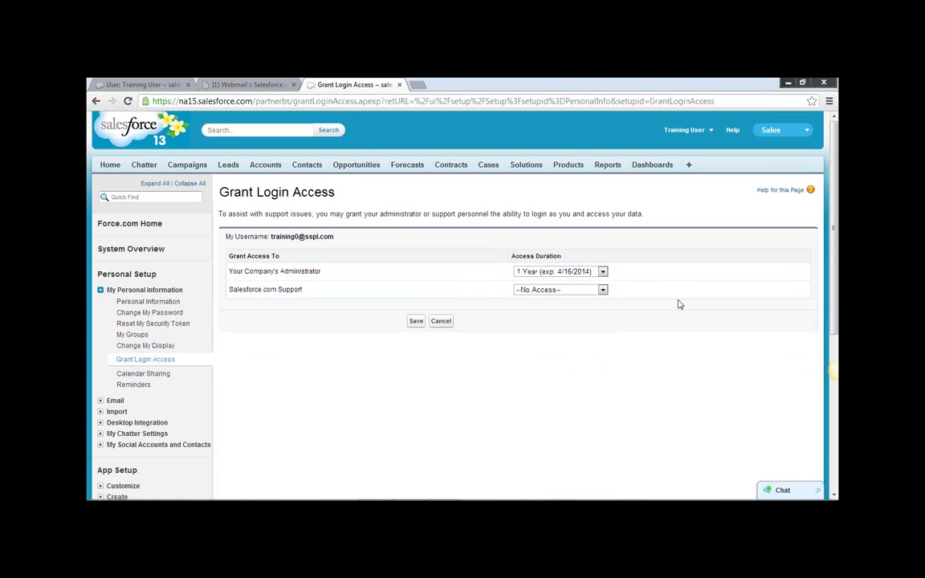
click(602, 271)
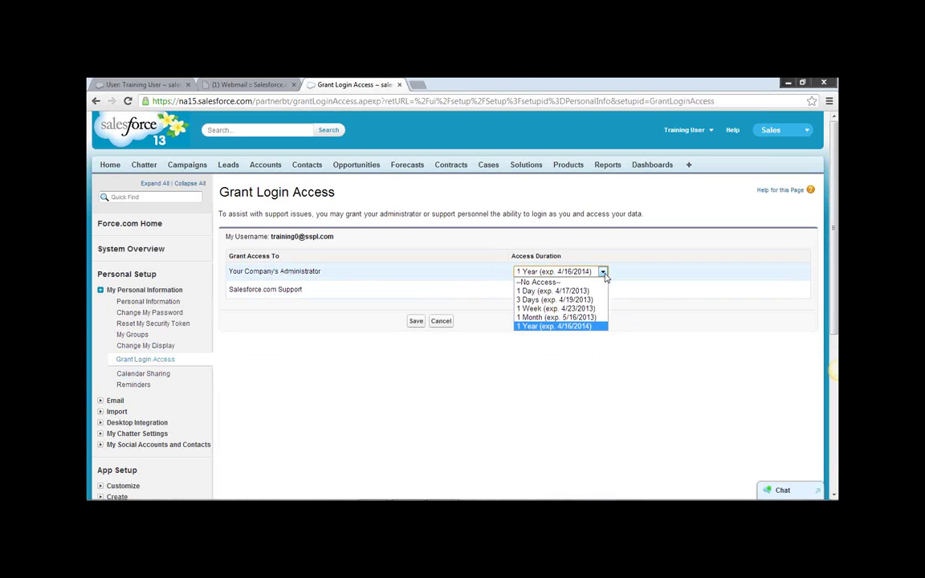
click(539, 282)
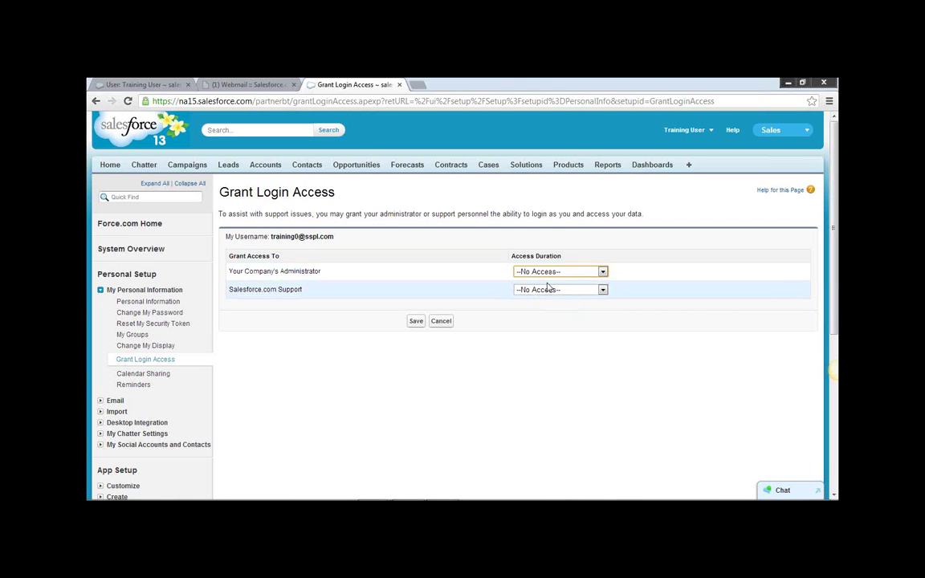
click(416, 320)
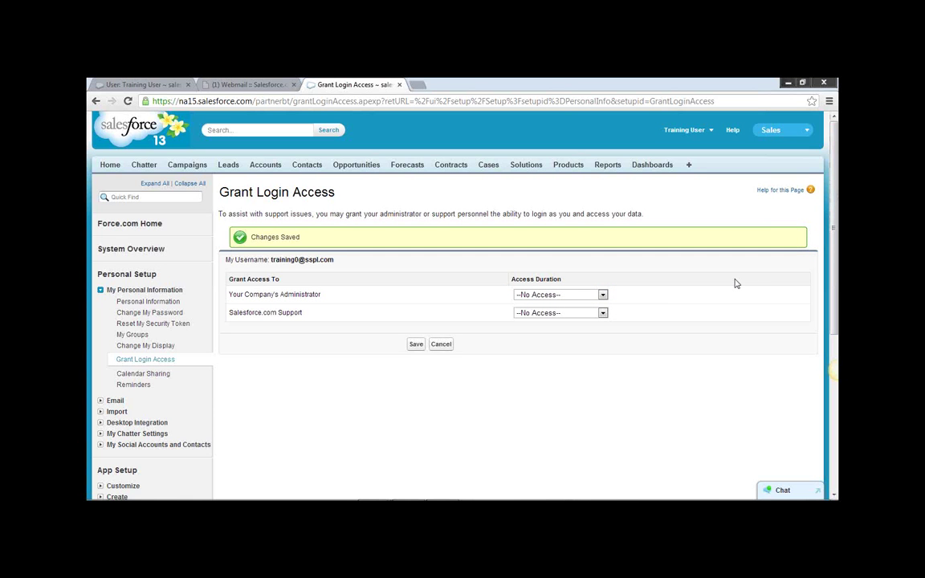
Log out of the training account and log in with the administrator's username and password.
click(710, 135)
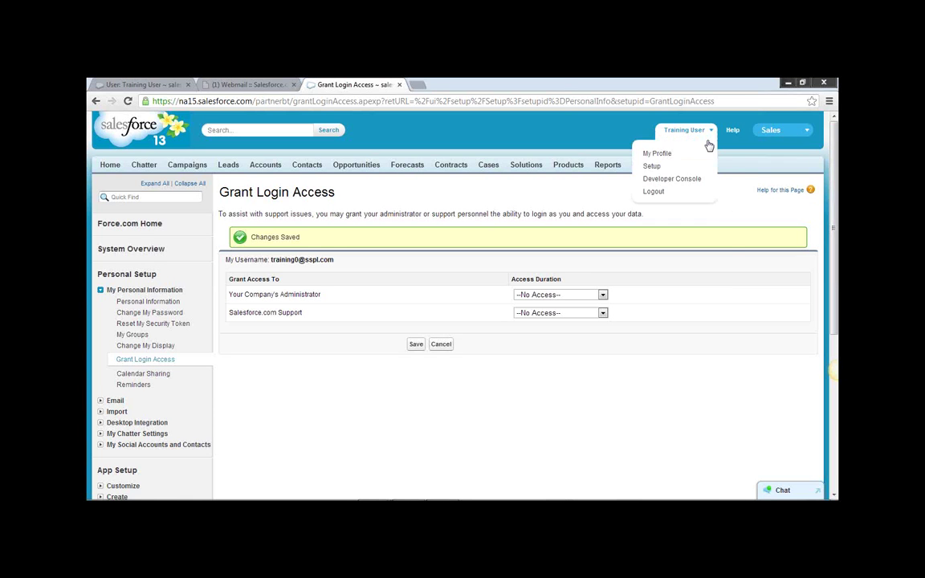
click(655, 191)
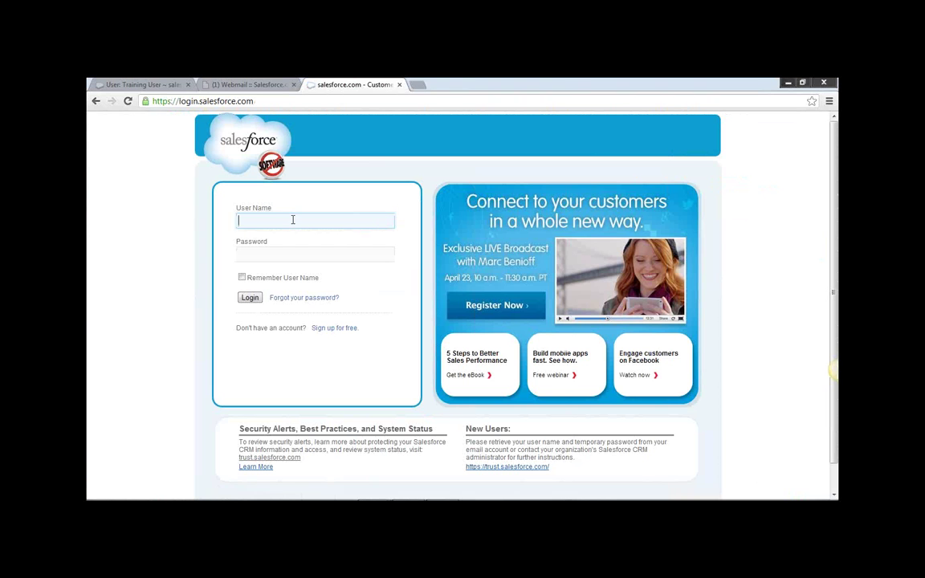
text(t)
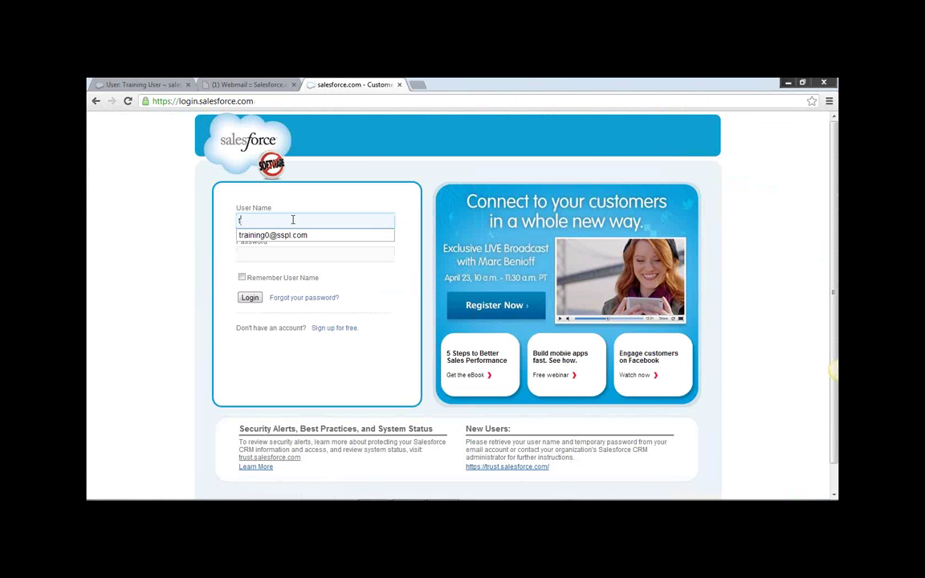
key(BackSpace)
text(t)
key(BackSpace)
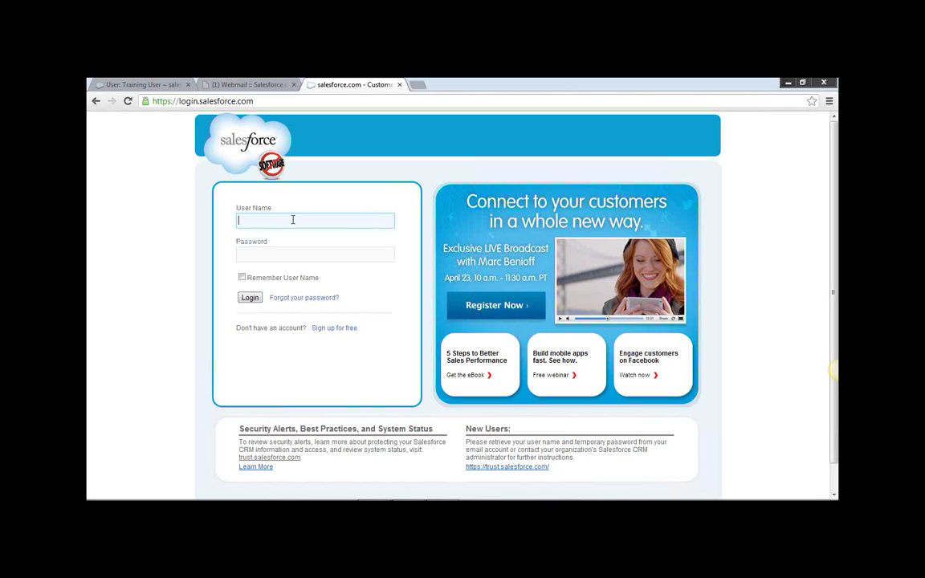
text(a)
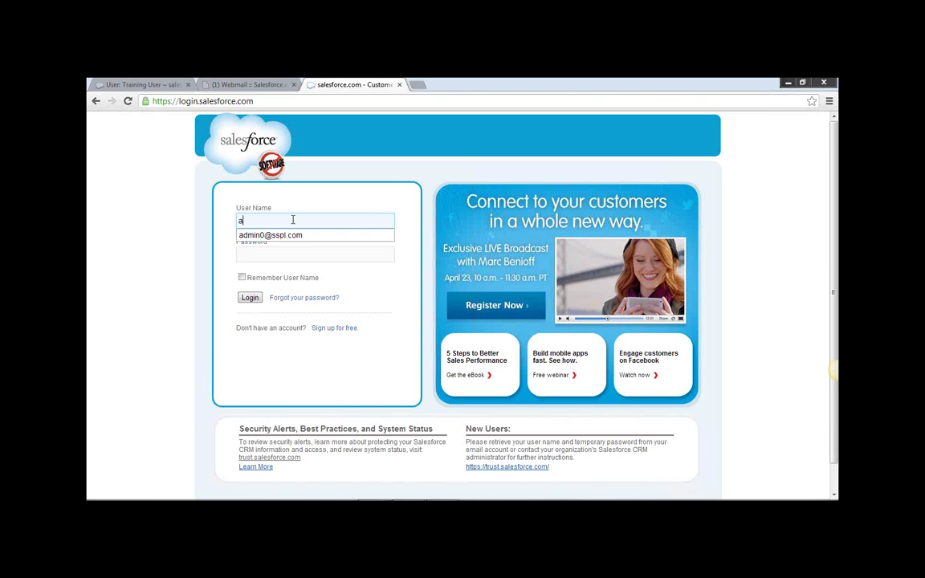
key(Down)
key(Return)
key(Tab)
text(•••••••)
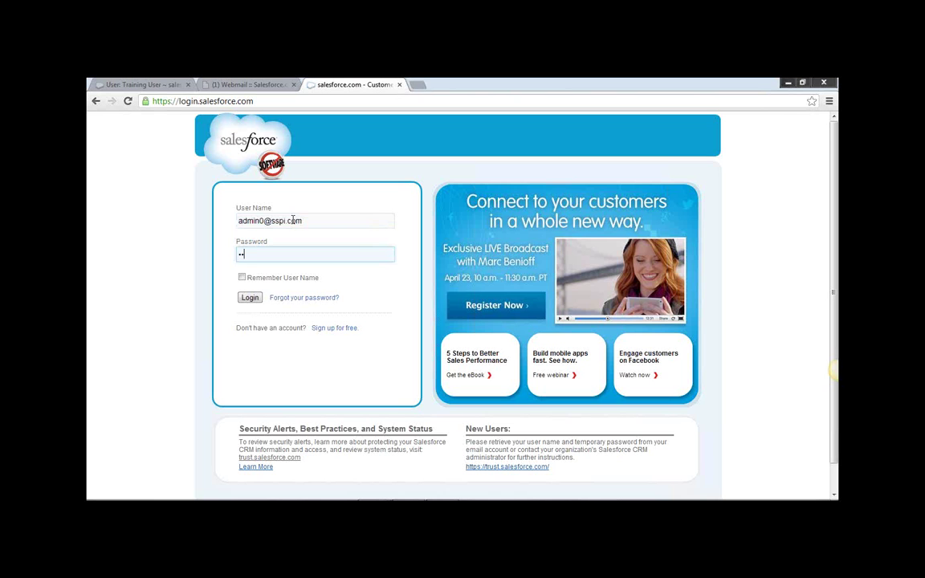
text(••)
key(Return)
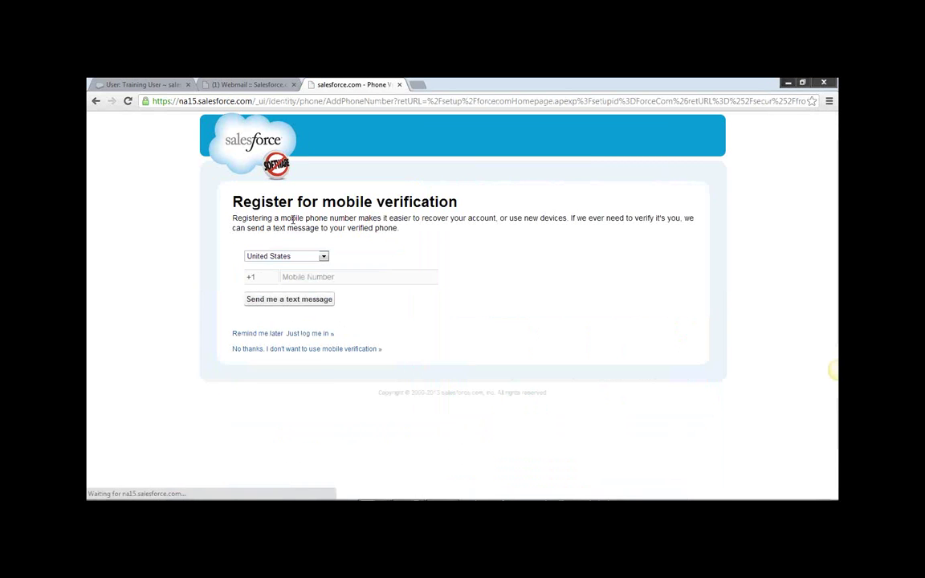
Choose 'Remind me later' on the mobile verification page to reach Force.com Home.
click(274, 333)
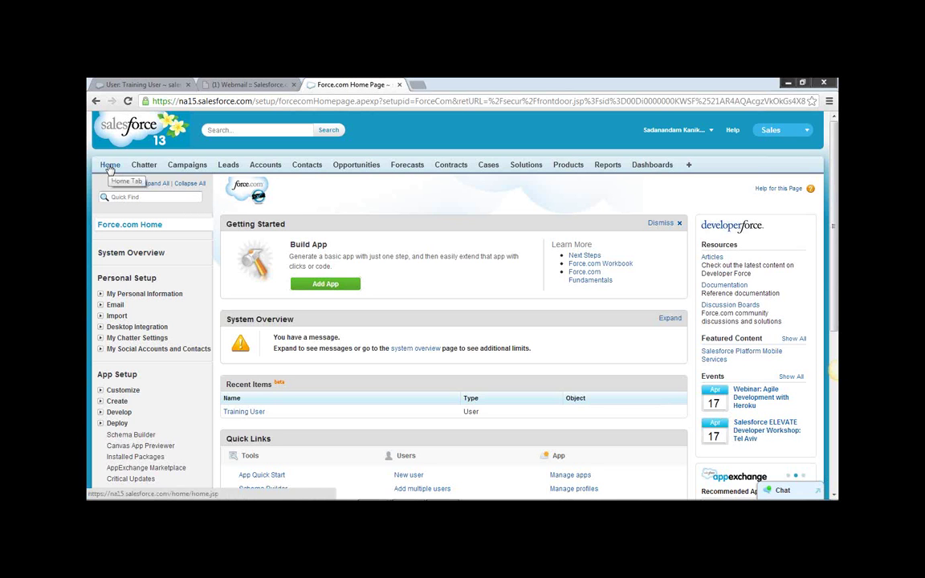
Scroll to Administration Setup, expand Manage Users, and open the Users list.
click(110, 169)
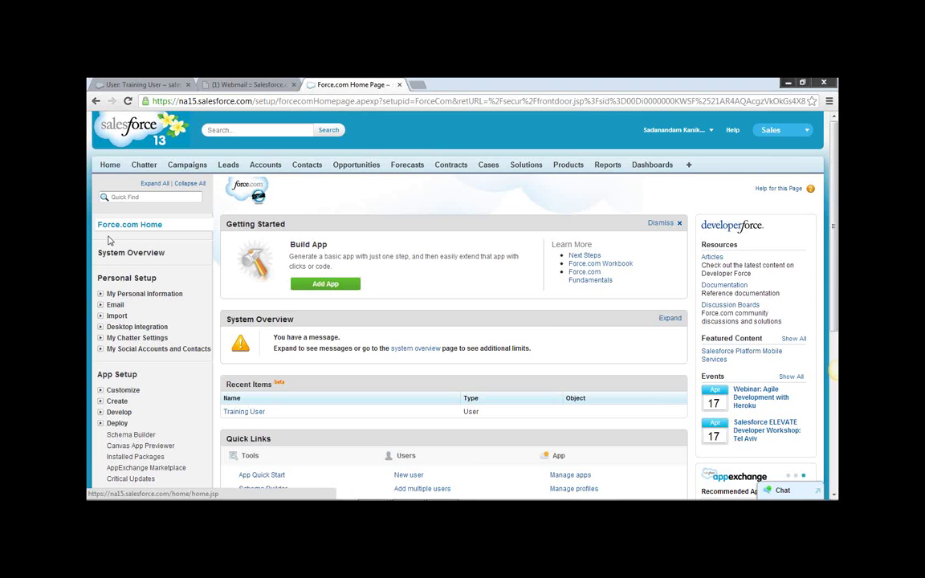
scroll(149, 353, down, 2)
scroll(161, 361, down, 1)
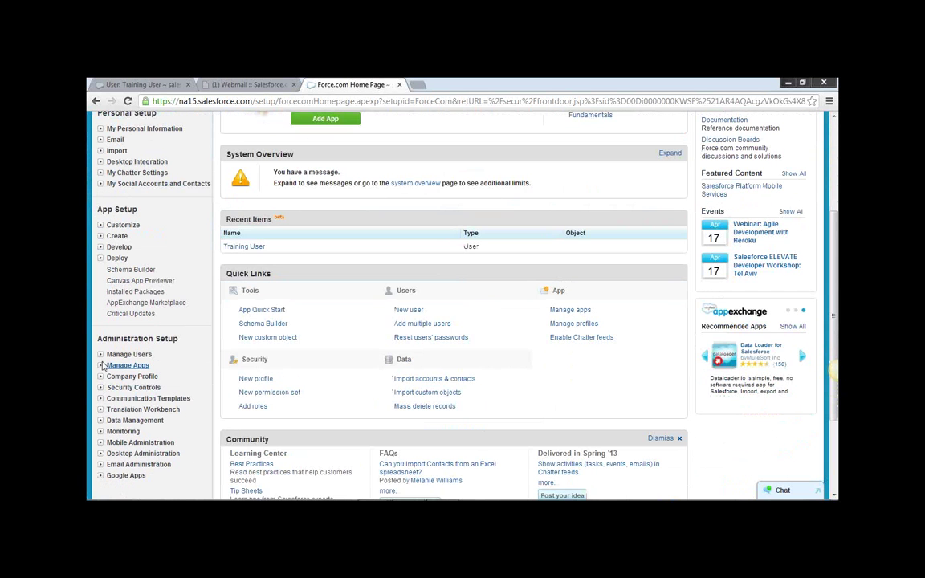
click(100, 354)
click(129, 367)
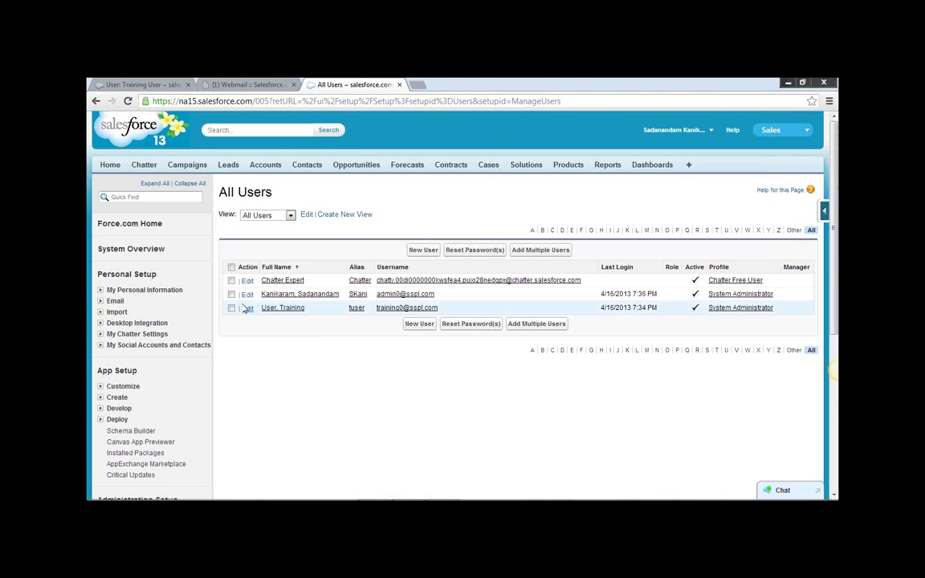
Edit User, Training, set the Profile to Standard User, and save the record.
click(247, 308)
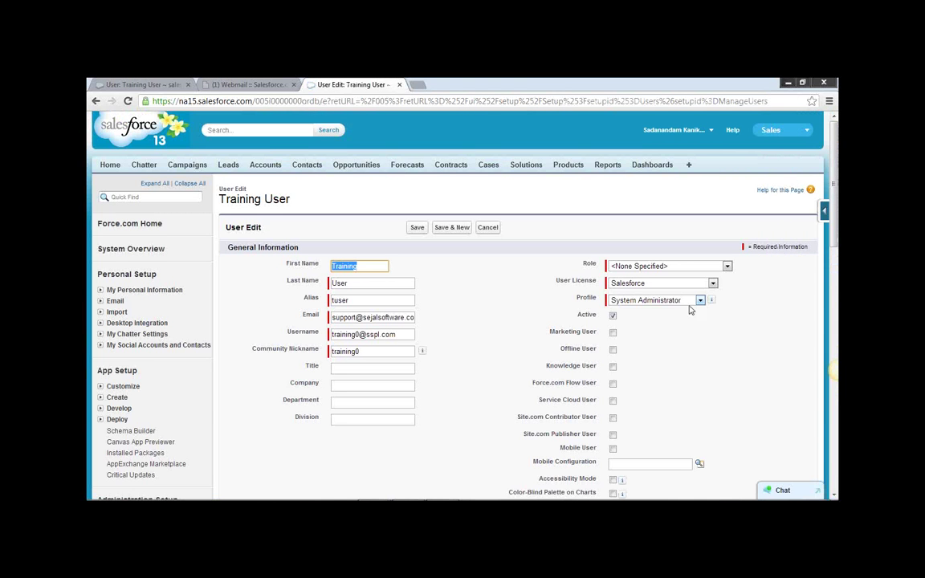
click(700, 300)
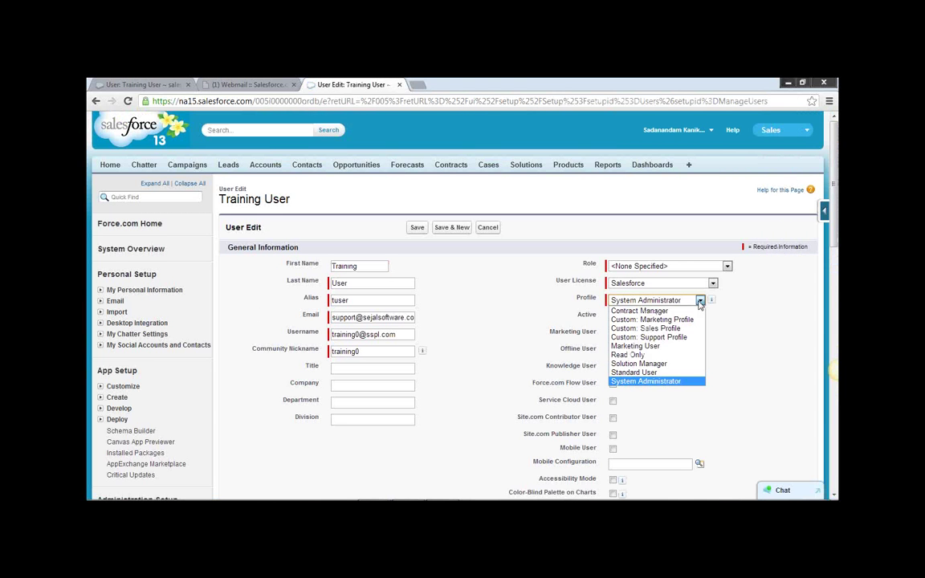
click(639, 373)
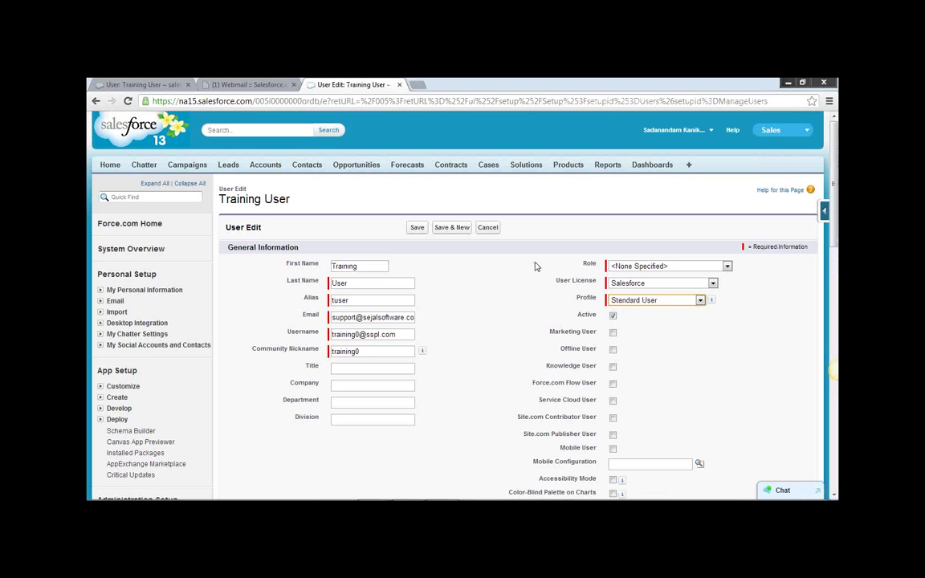
click(700, 301)
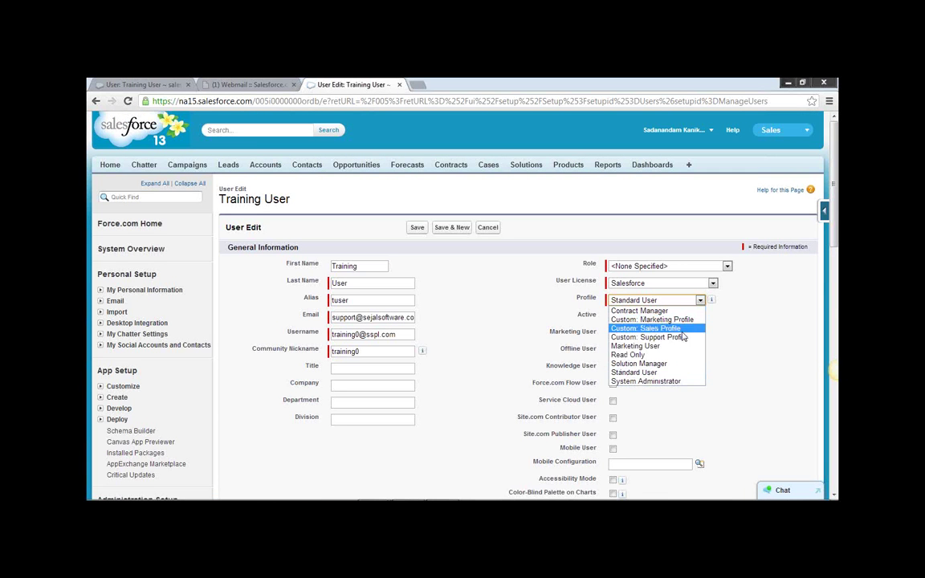
click(643, 372)
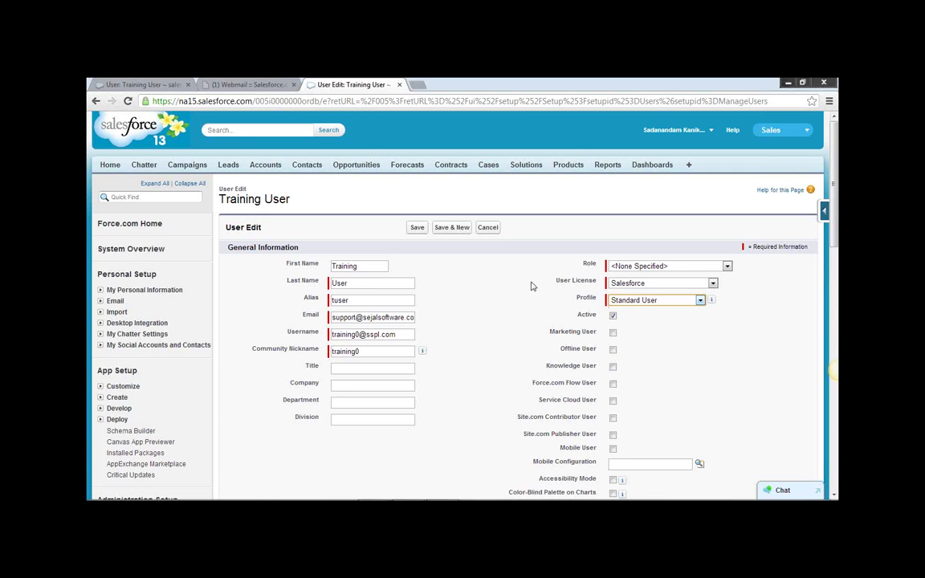
click(417, 227)
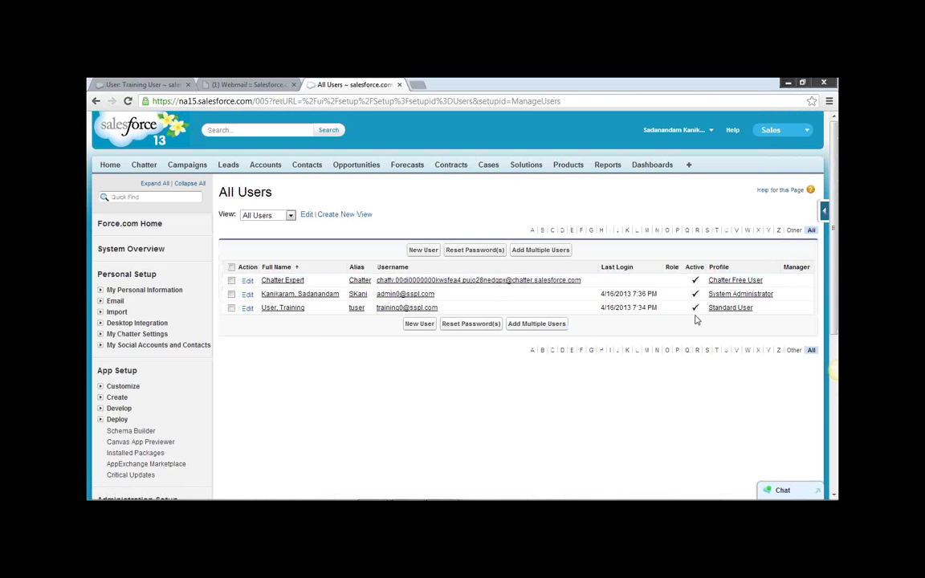
Open the Standard User profile linked in the Training User row of All Users.
click(101, 291)
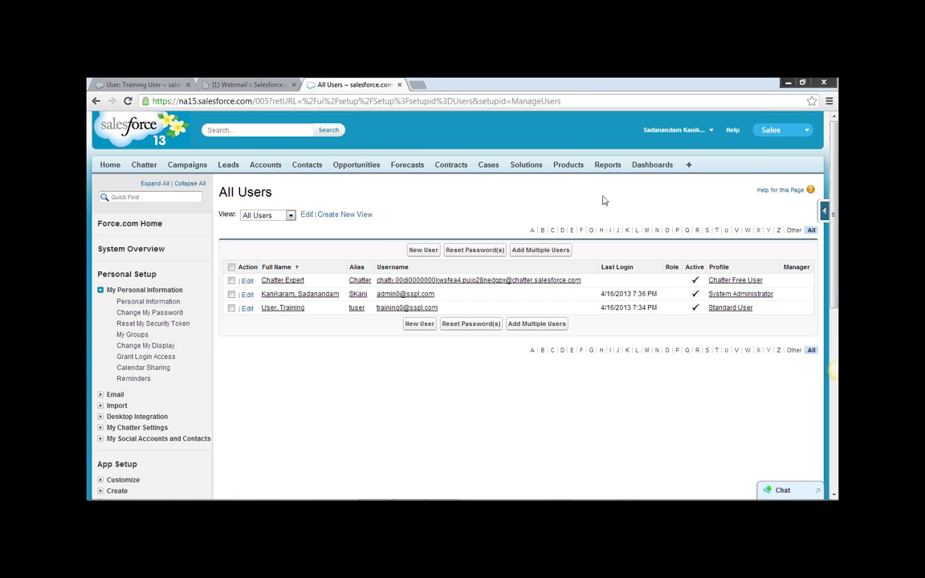
click(721, 309)
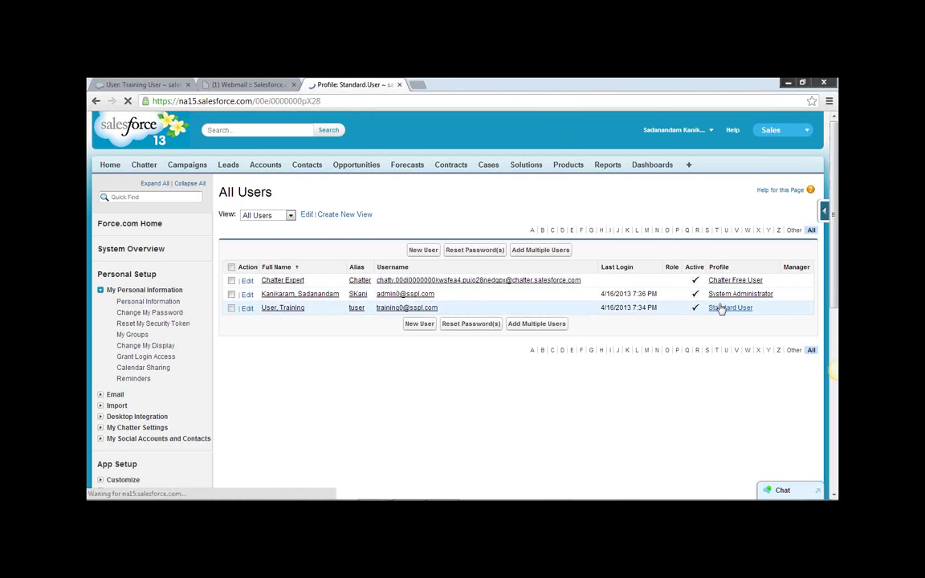
scroll(461, 433, down, 1)
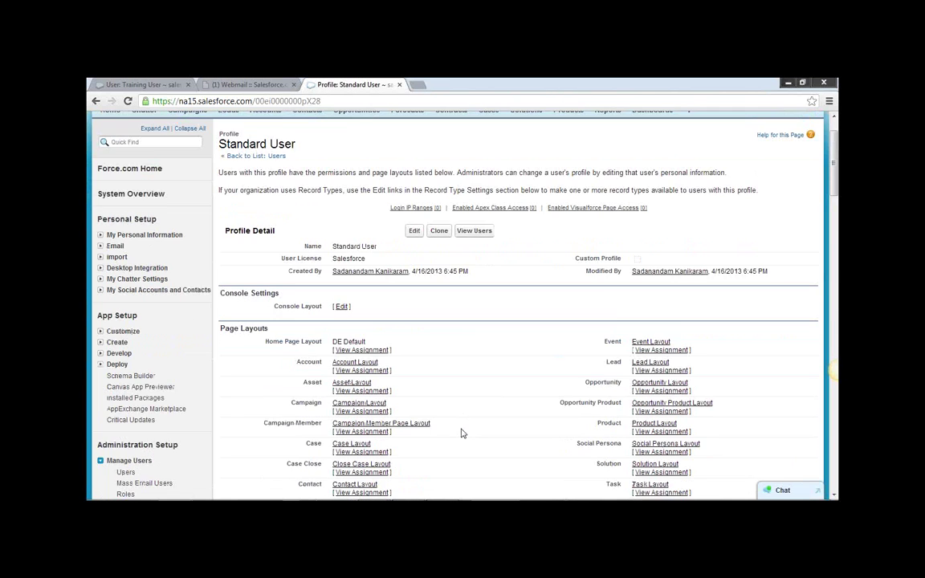
scroll(462, 434, down, 8)
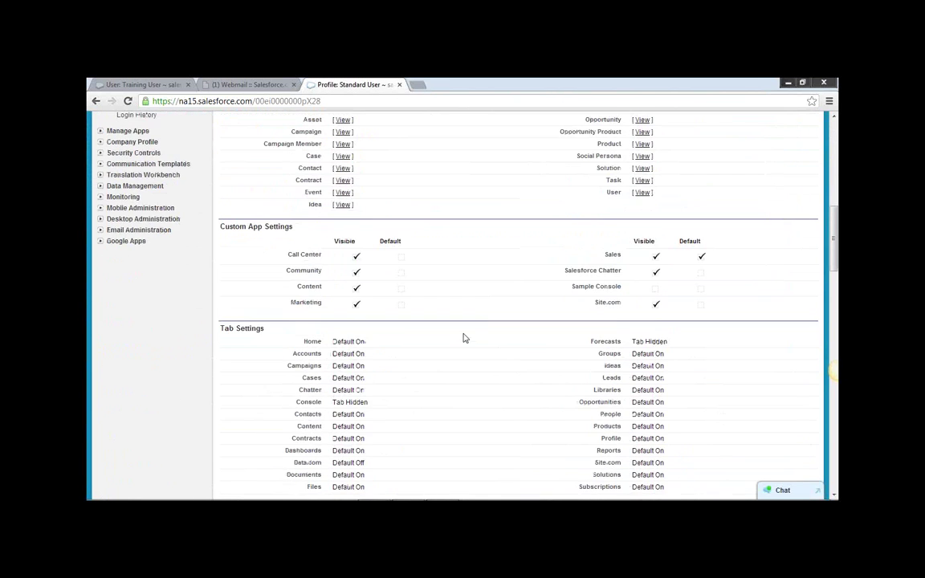
scroll(463, 338, down, 7)
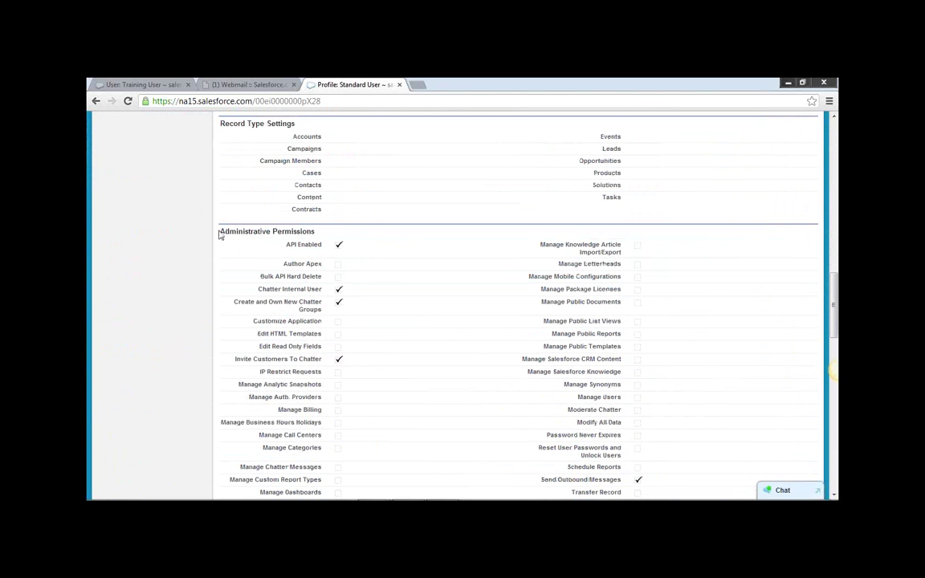
drag(220, 234, 319, 235)
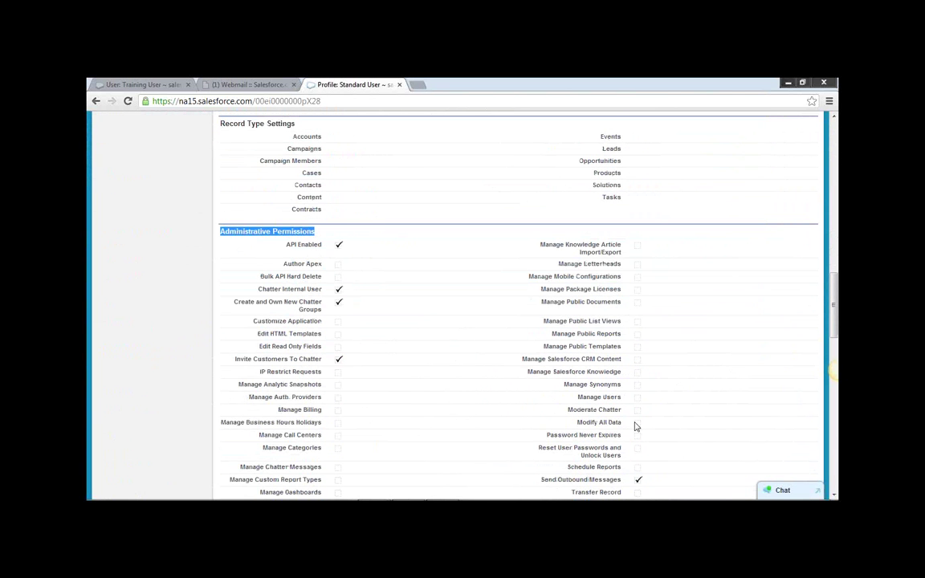
scroll(652, 413, down, 3)
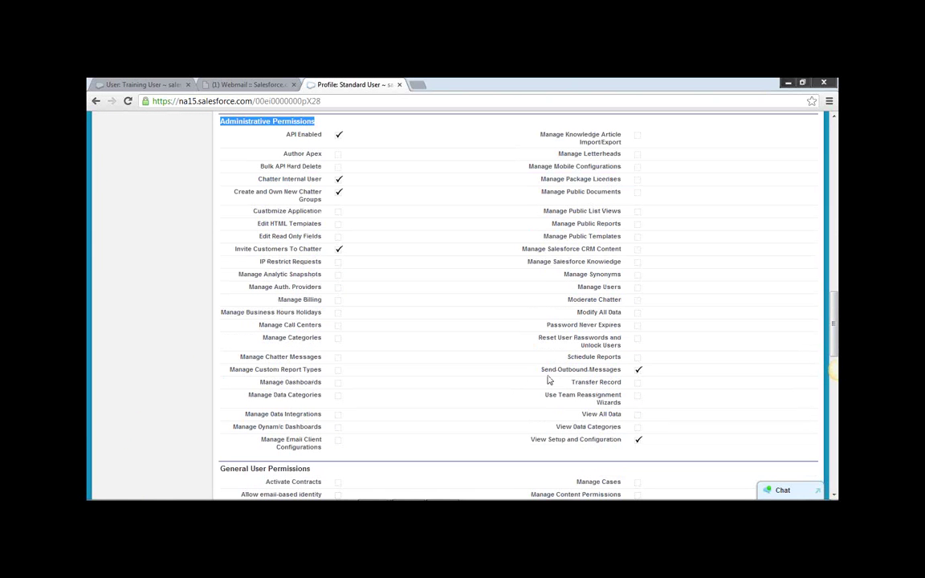
drag(542, 370, 665, 414)
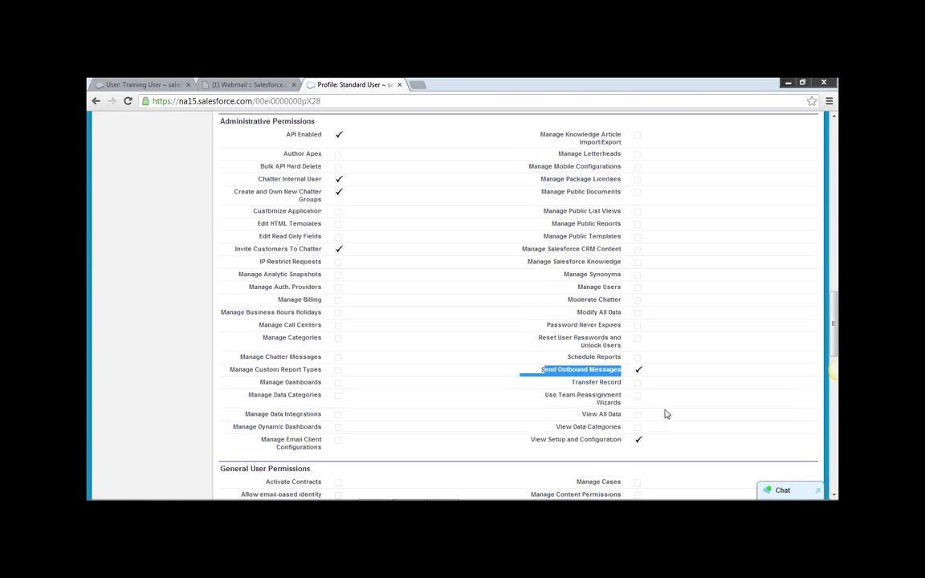
drag(526, 441, 650, 444)
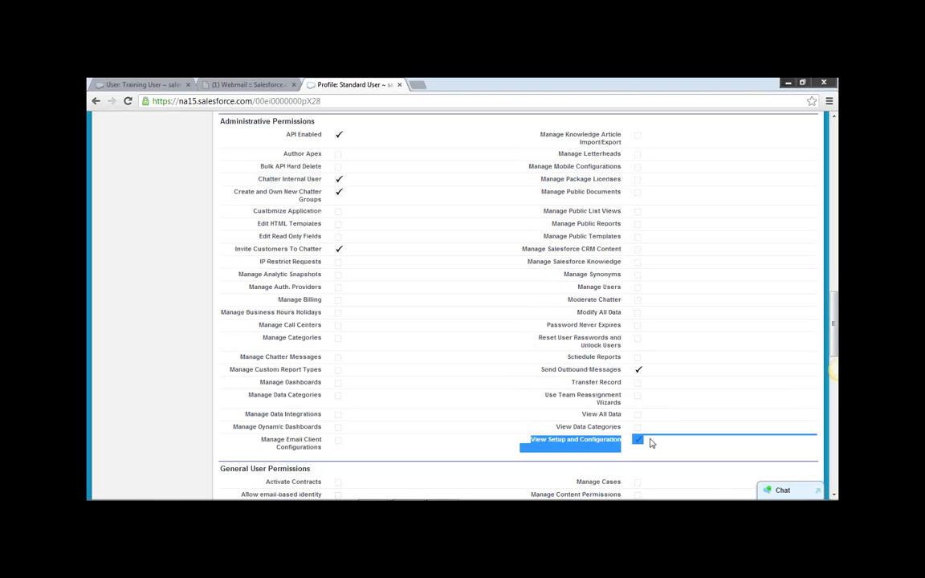
scroll(377, 277, down, 6)
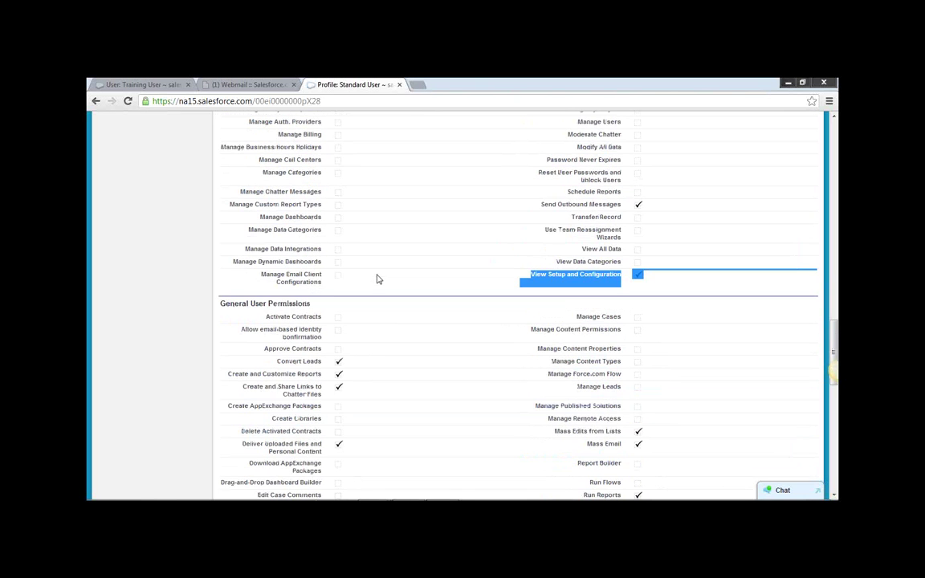
drag(219, 250, 311, 252)
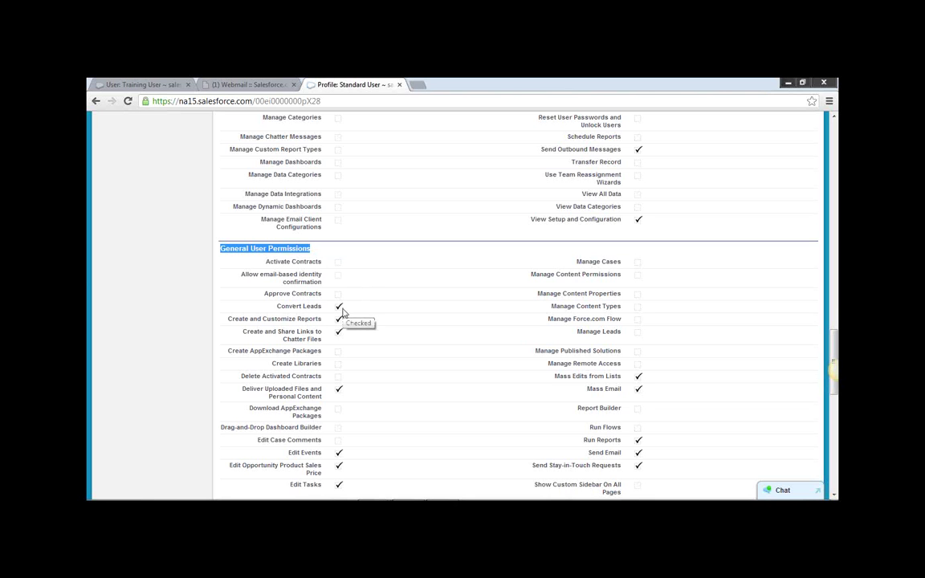
drag(271, 262, 323, 262)
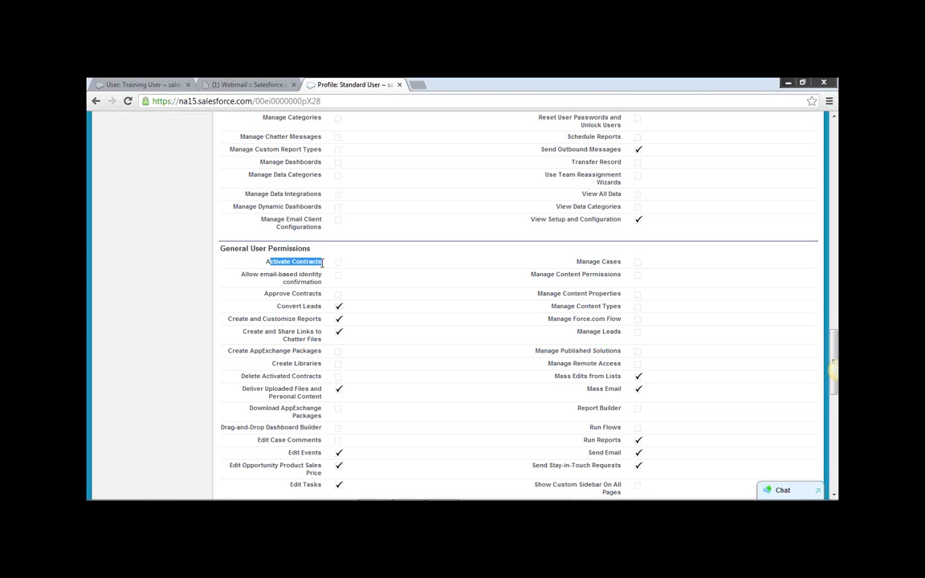
scroll(710, 368, down, 1)
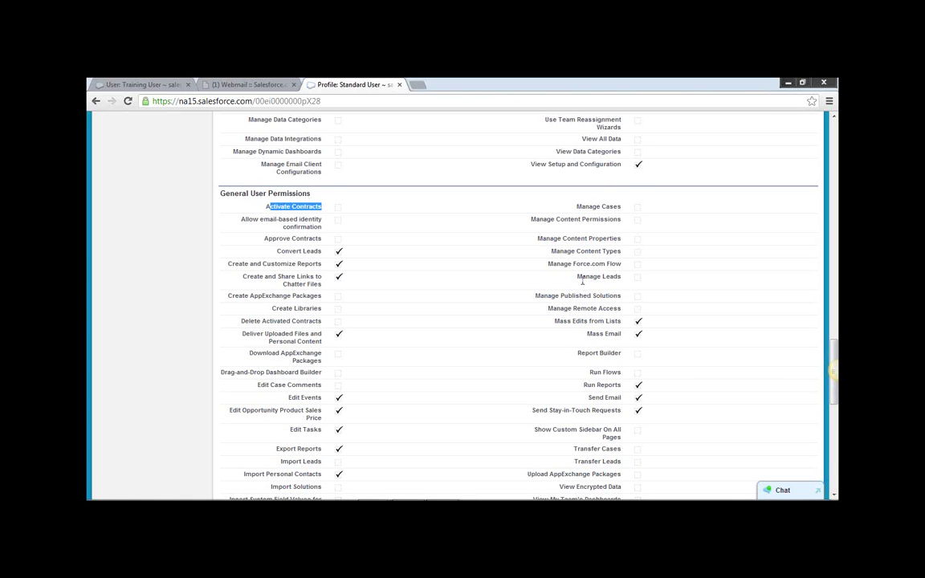
click(544, 251)
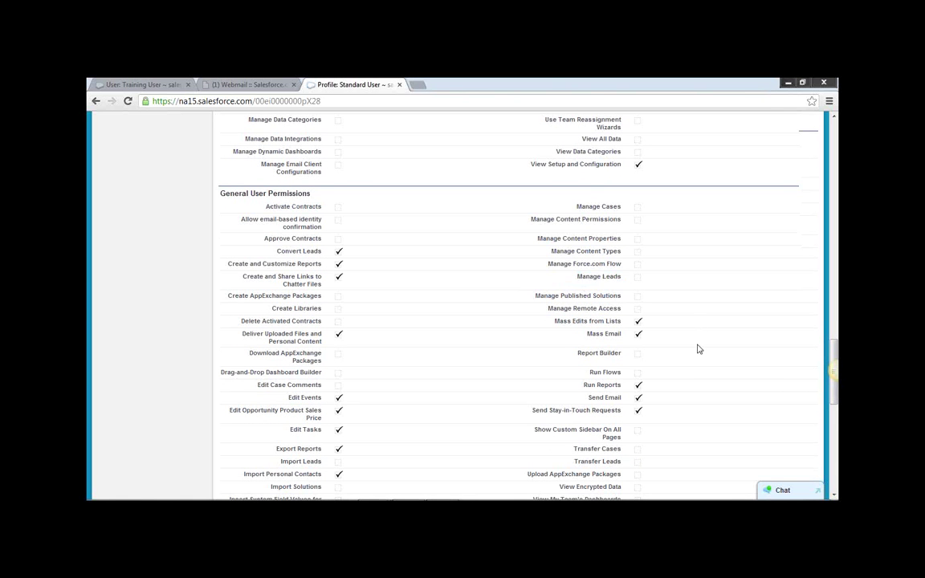
scroll(695, 352, down, 1)
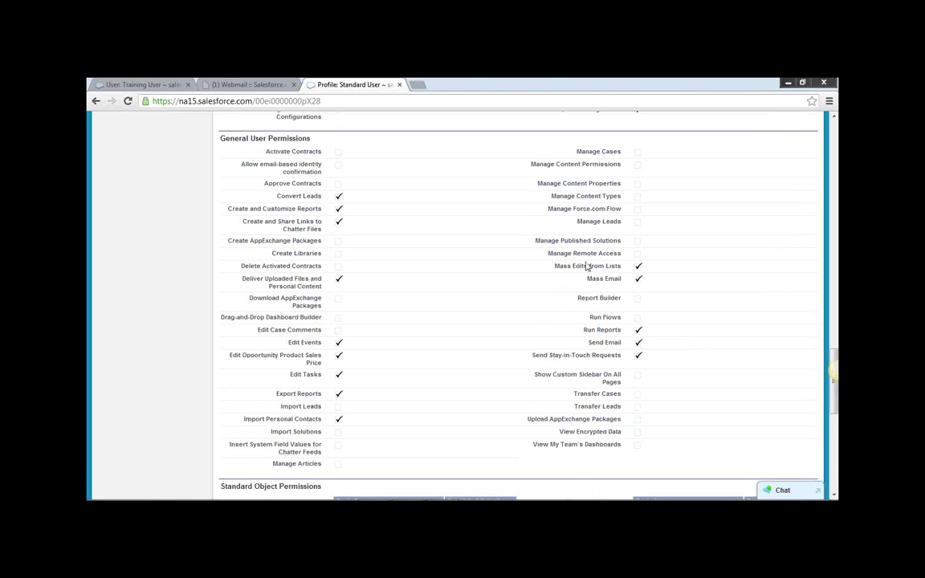
drag(548, 253, 619, 255)
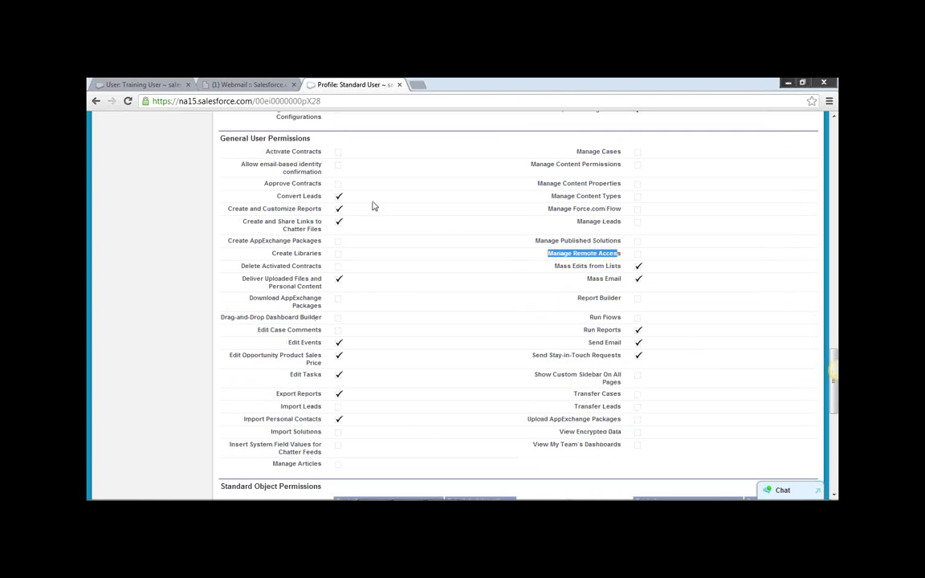
scroll(489, 363, down, 4)
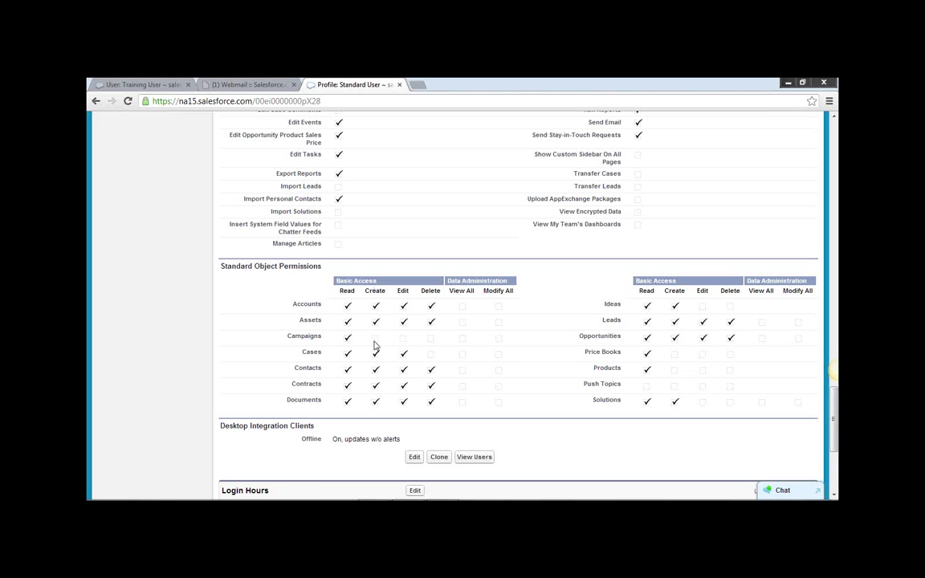
drag(286, 337, 344, 334)
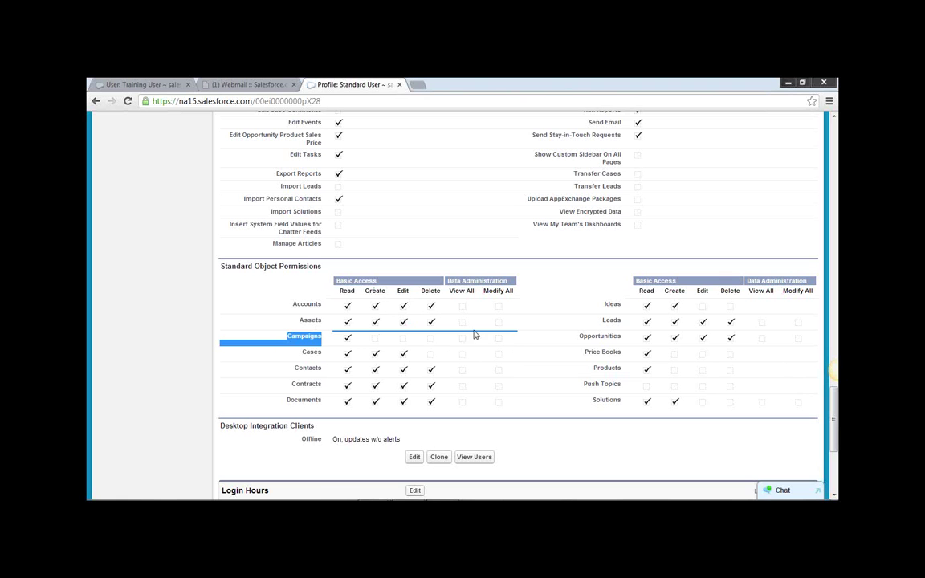
click(387, 351)
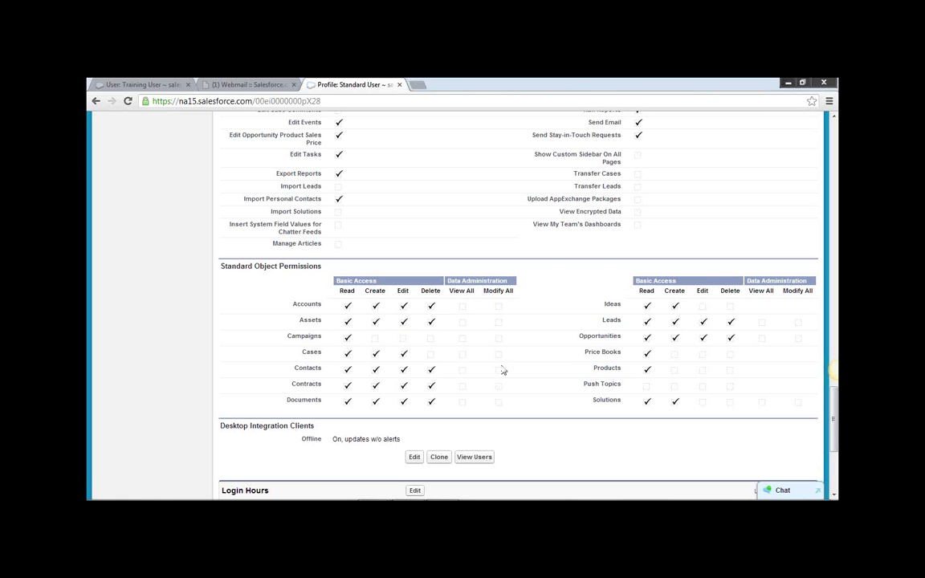
scroll(520, 404, up, 15)
scroll(528, 413, up, 10)
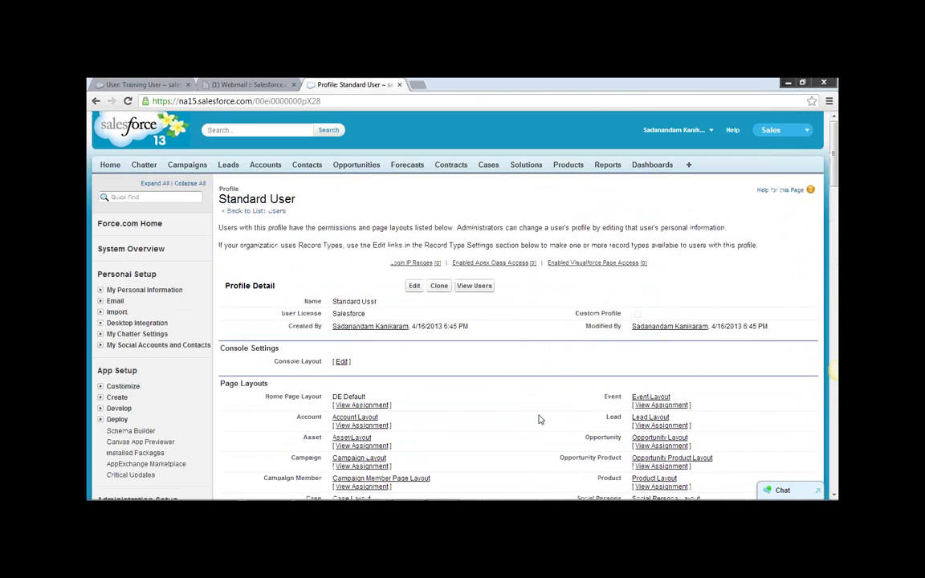
click(187, 164)
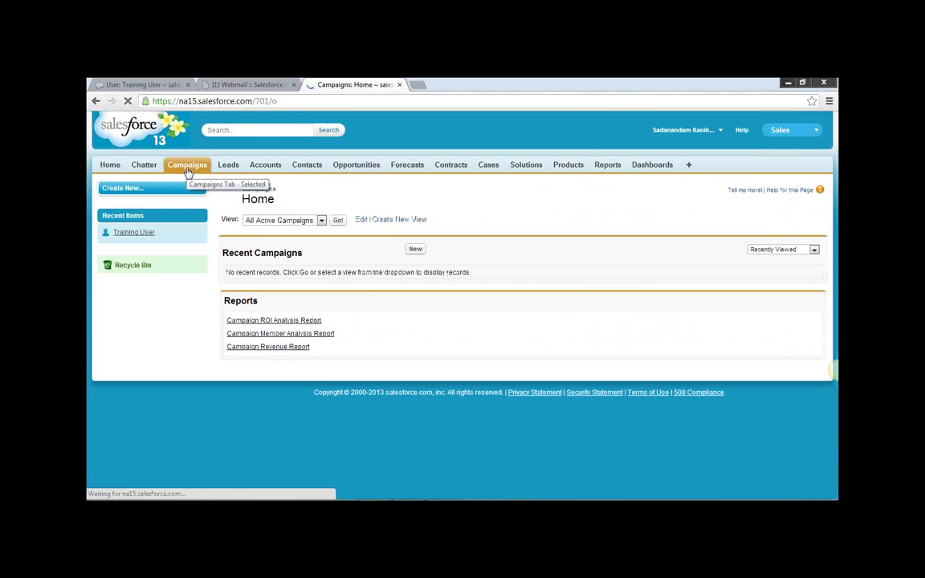
click(417, 251)
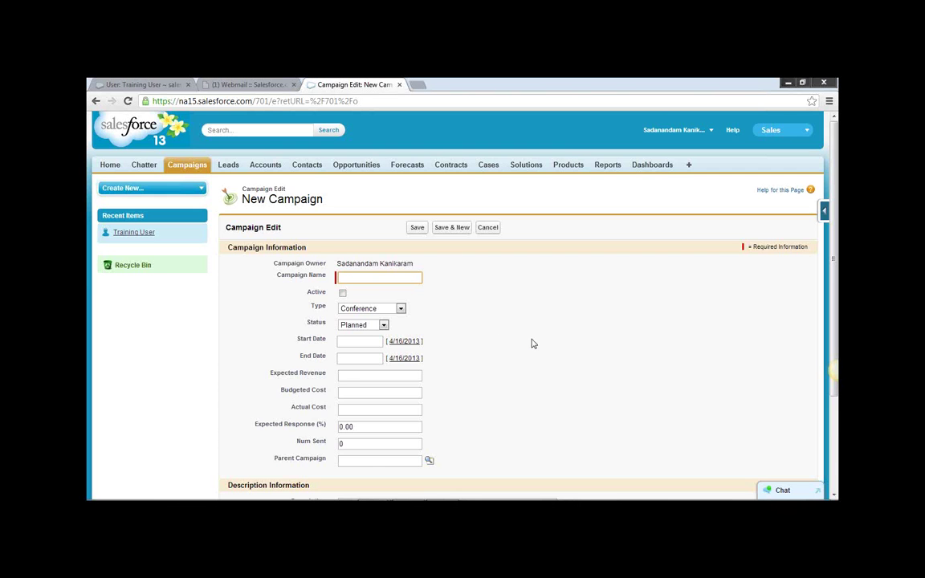
scroll(534, 350, down, 3)
scroll(541, 358, up, 3)
click(96, 102)
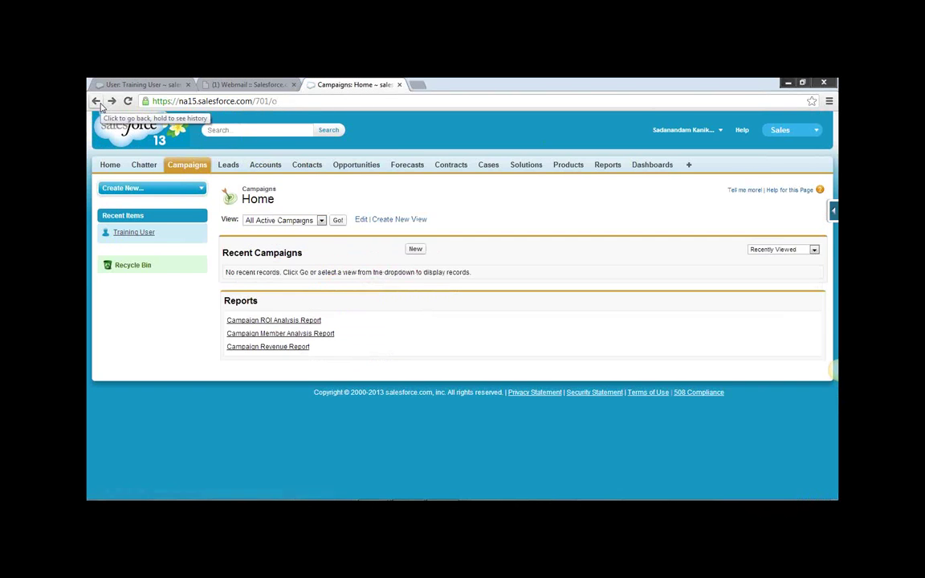
click(94, 102)
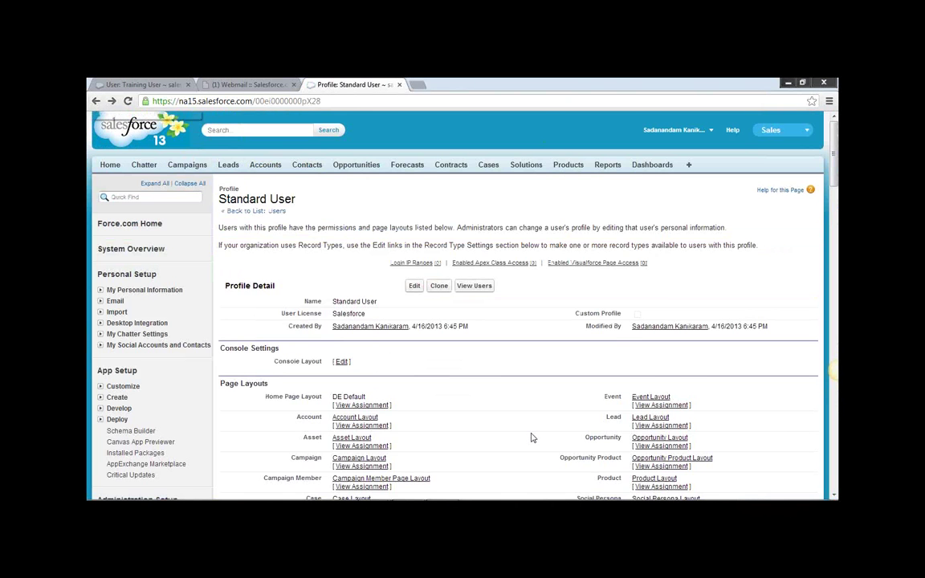
Review the Campaigns object permissions on the Standard User profile.
scroll(532, 439, down, 10)
scroll(532, 439, down, 15)
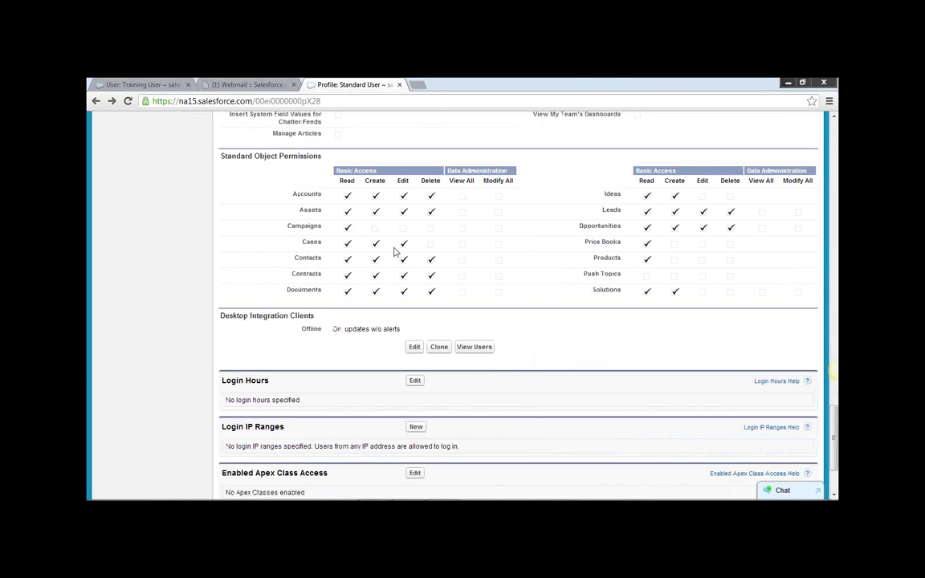
drag(346, 228, 354, 229)
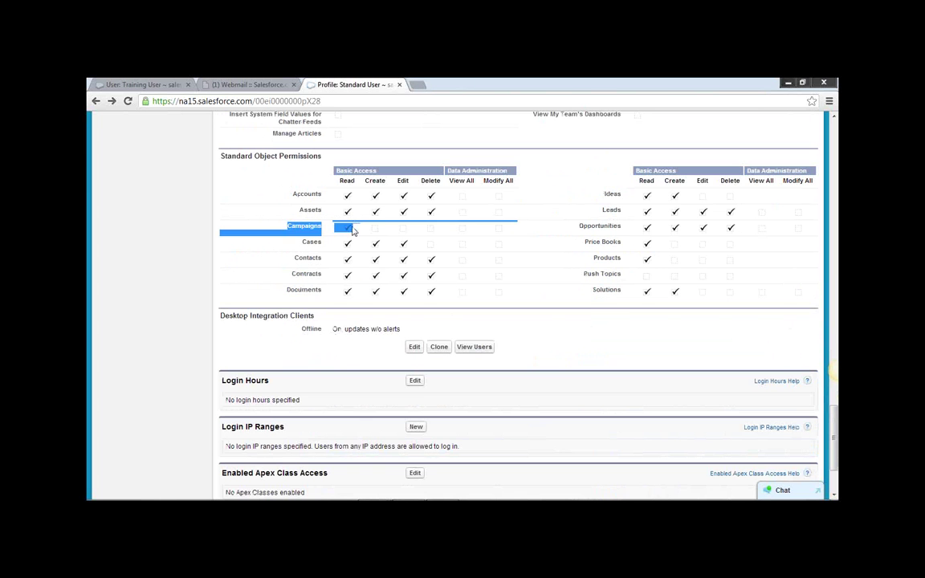
click(375, 234)
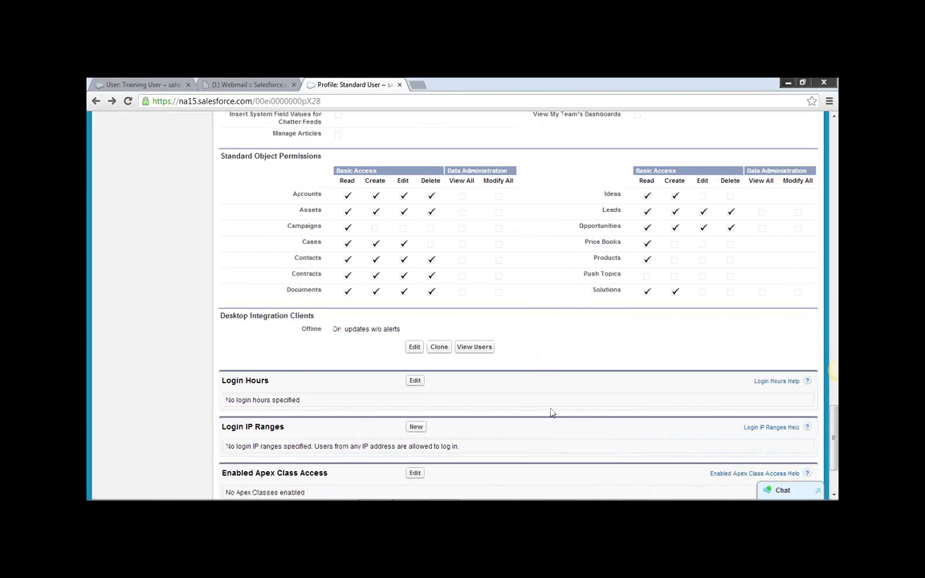
scroll(596, 392, up, 20)
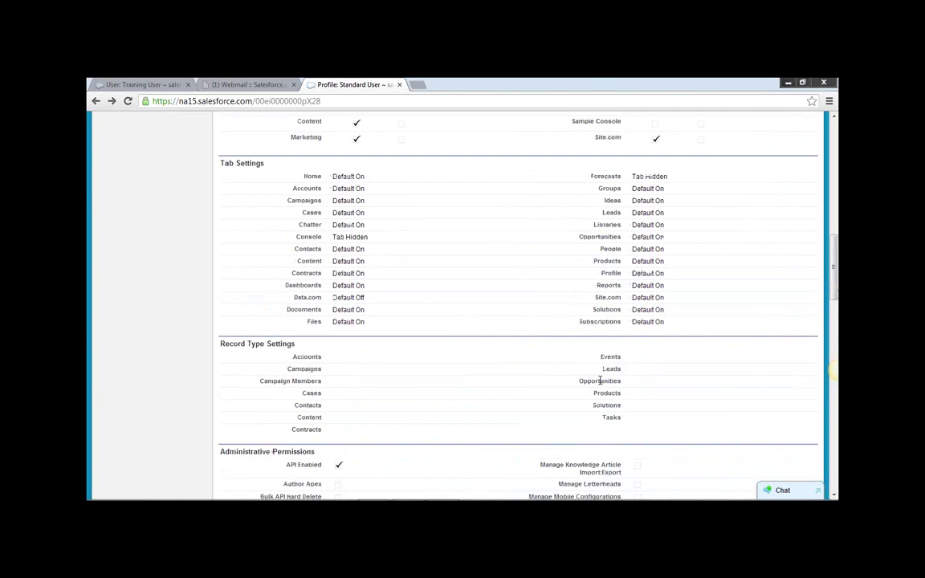
scroll(608, 386, up, 5)
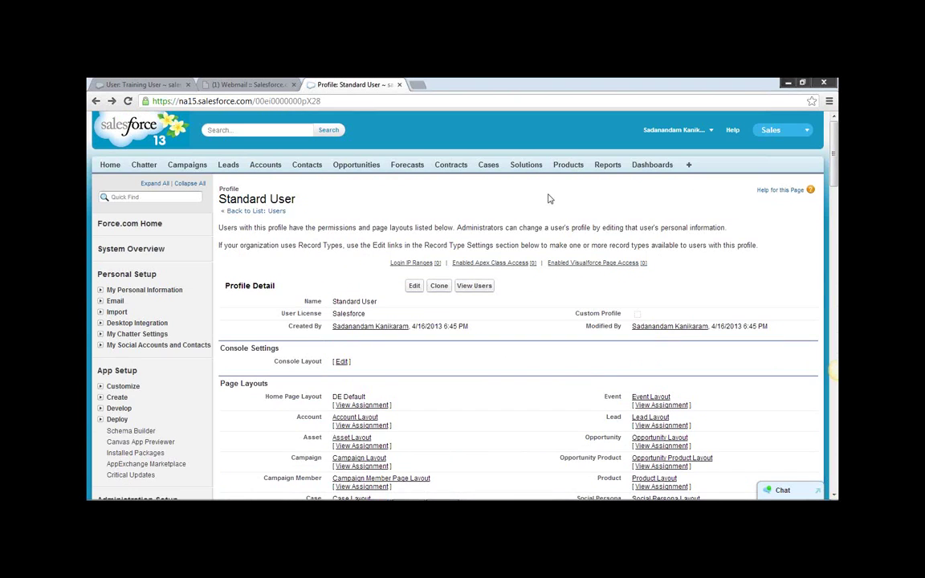
scroll(121, 347, down, 3)
Go to Manage Users > Users, then log out of the administrator session.
click(100, 406)
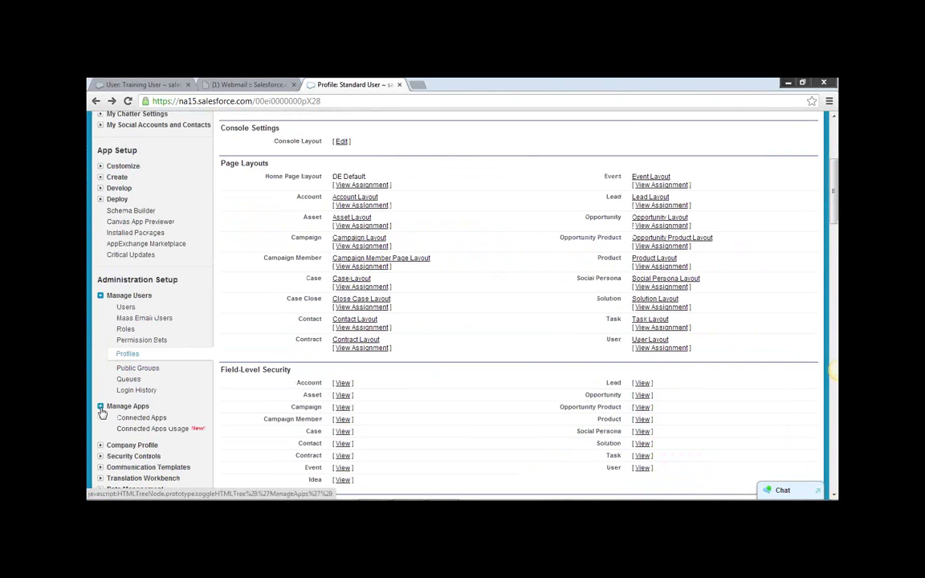
scroll(121, 337, down, 3)
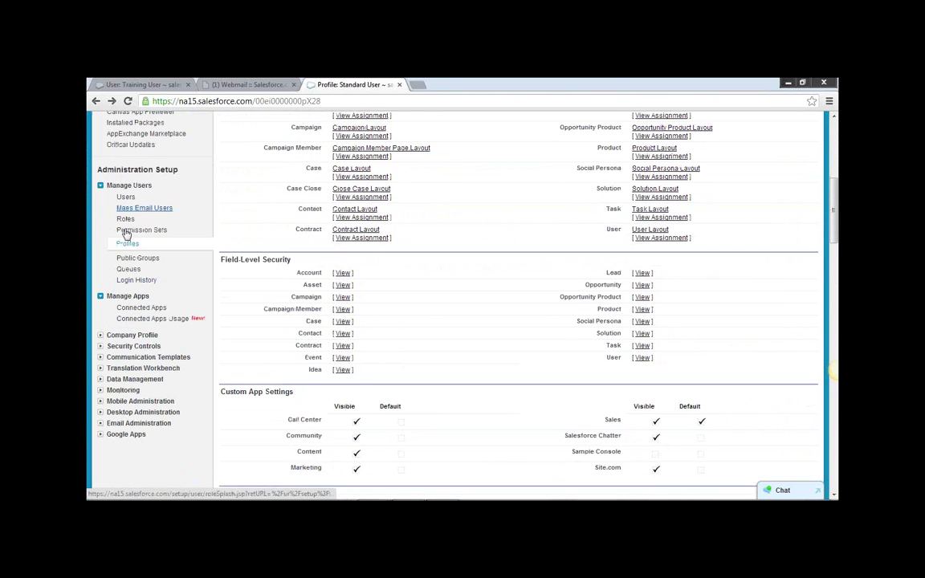
click(126, 196)
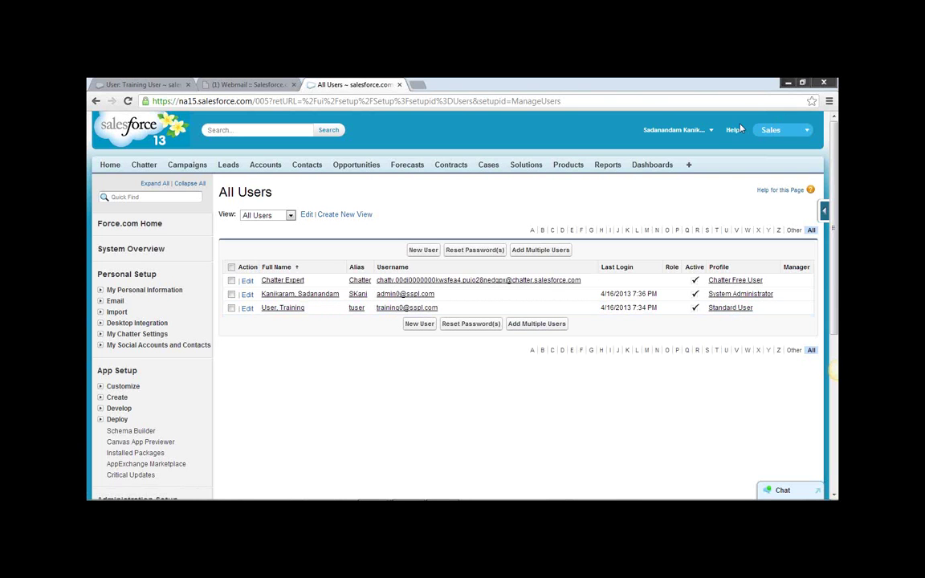
click(710, 132)
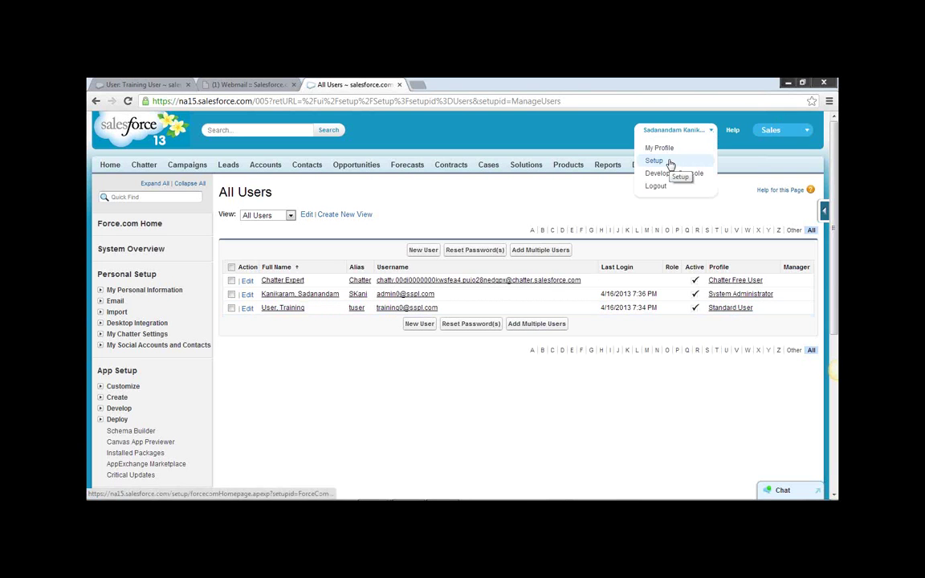
click(665, 186)
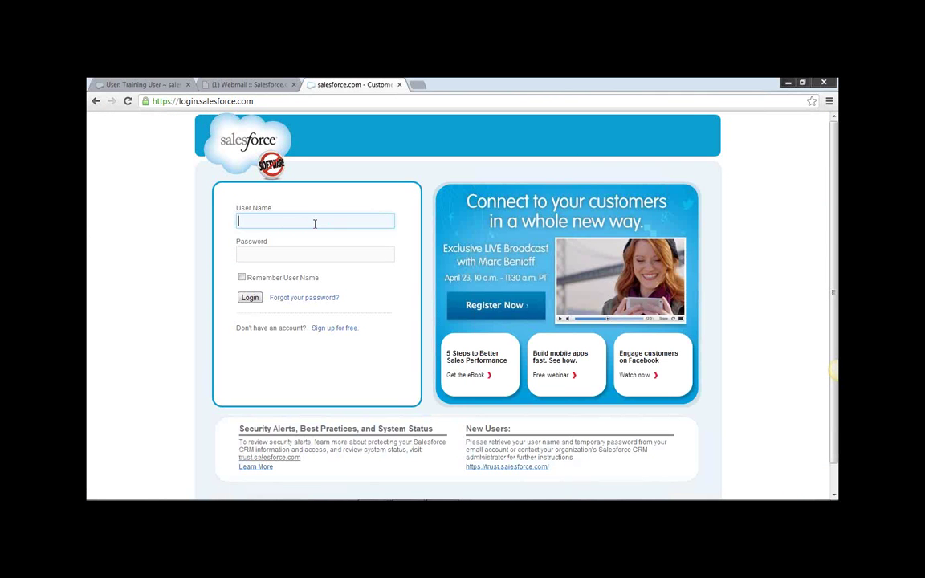
Fill in the training user's user name from the autocomplete suggestion and the password, then log in.
text(tra)
key(Down)
key(Return)
key(Tab)
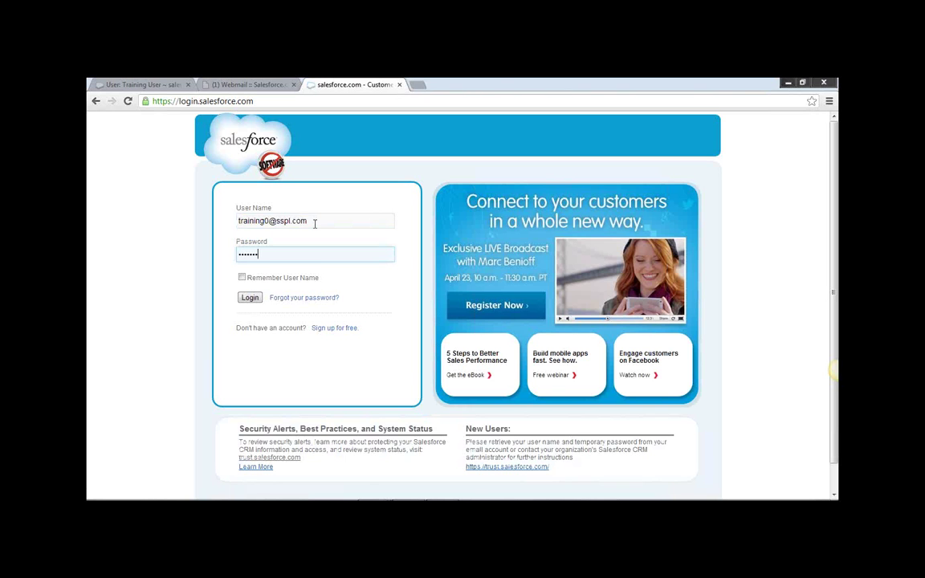
click(250, 298)
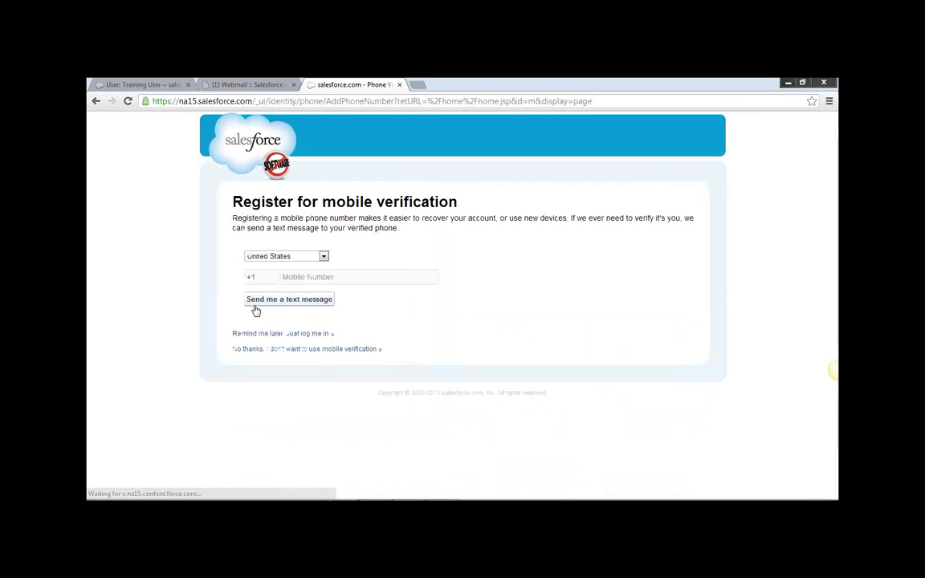
Skip mobile verification, dismiss the Chatter invitation, and go to the Campaigns home page.
click(269, 333)
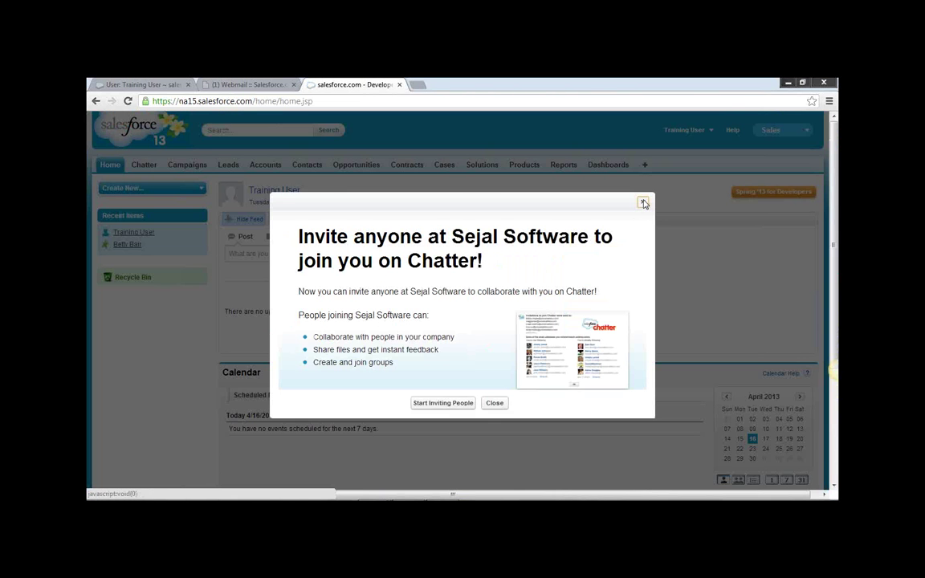
click(643, 204)
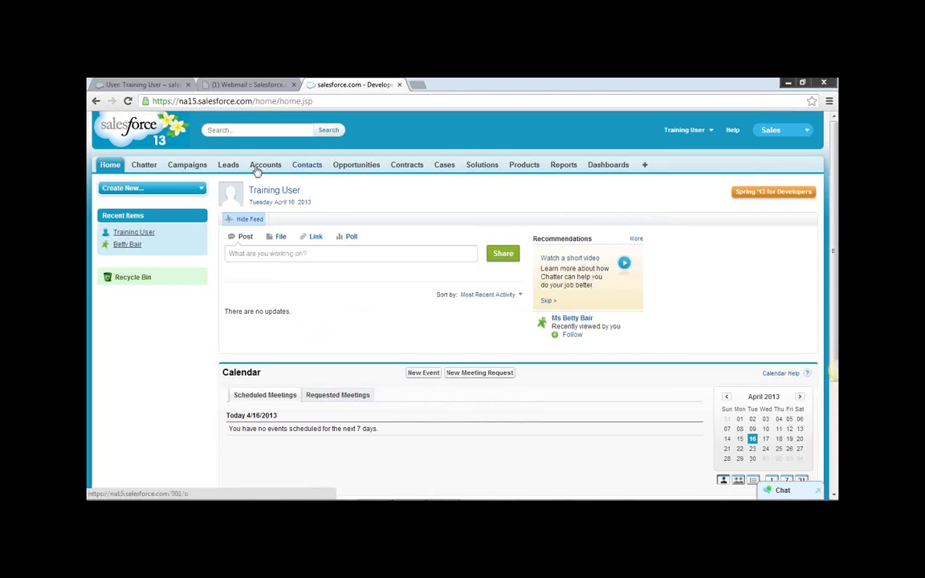
click(186, 166)
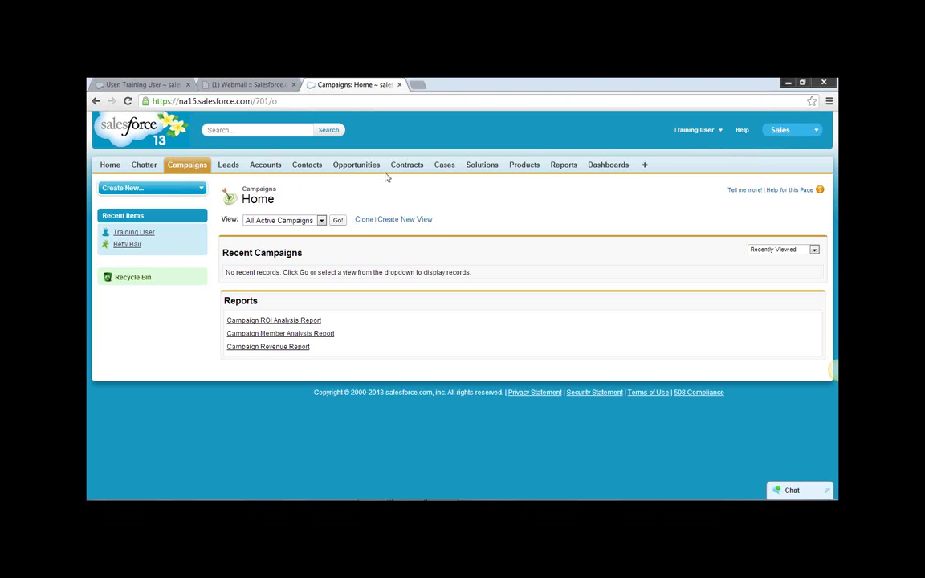
Switch the Cases list to the All Open Cases view and open a case record.
click(441, 168)
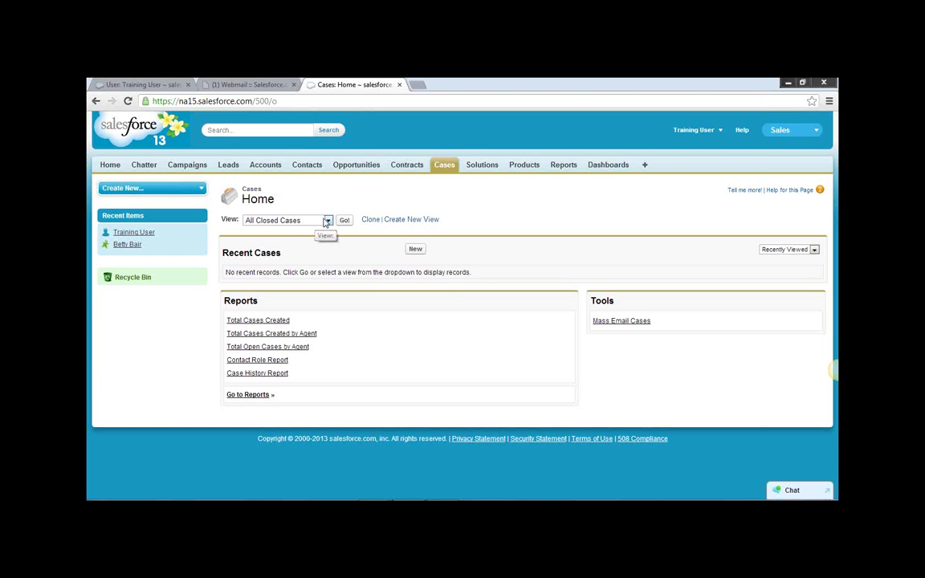
click(315, 221)
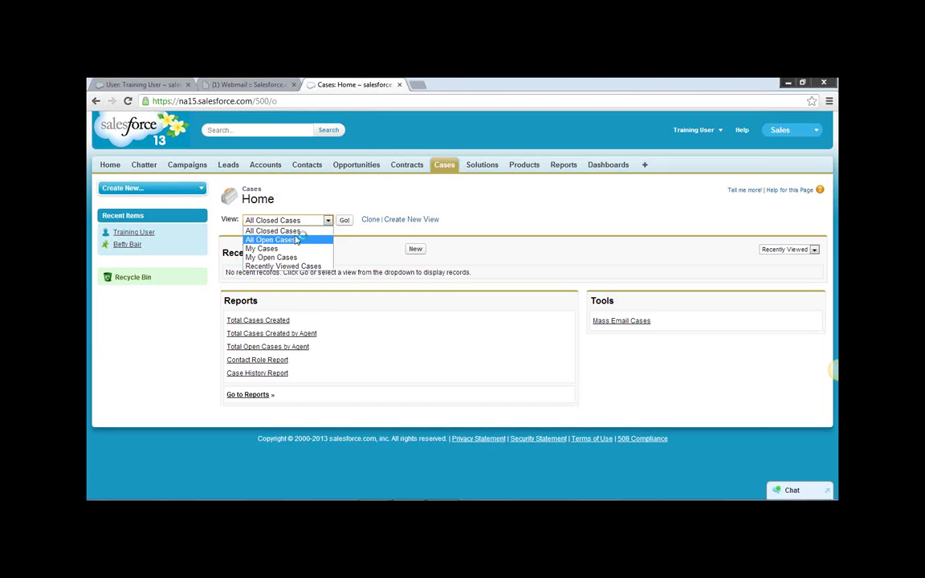
click(296, 239)
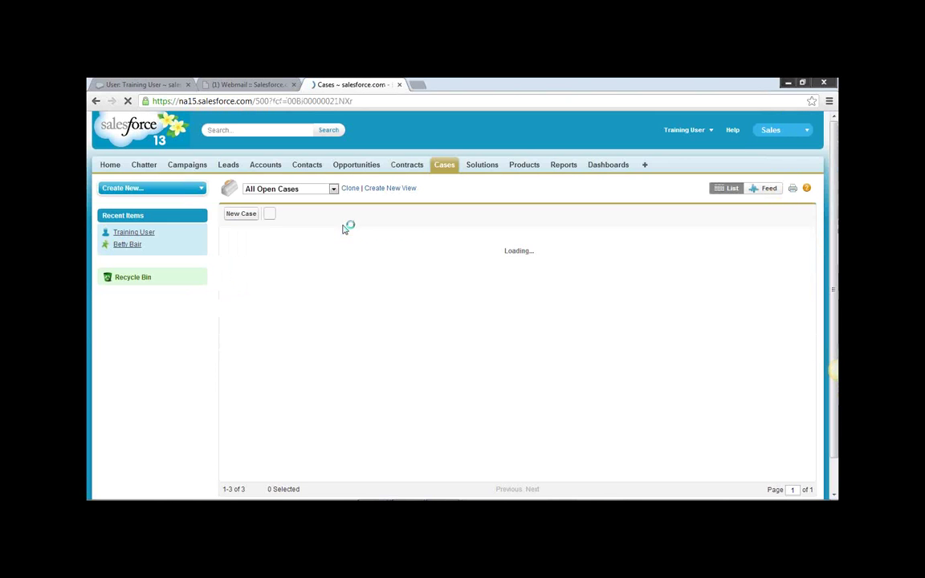
click(281, 247)
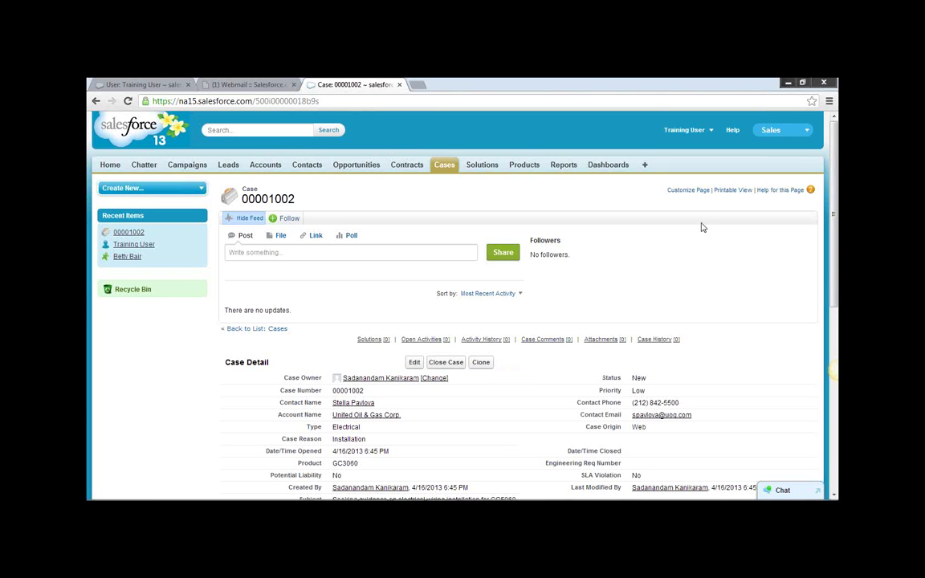
Go from My Profile through the user detail to the assigned Standard User profile.
click(689, 130)
click(680, 148)
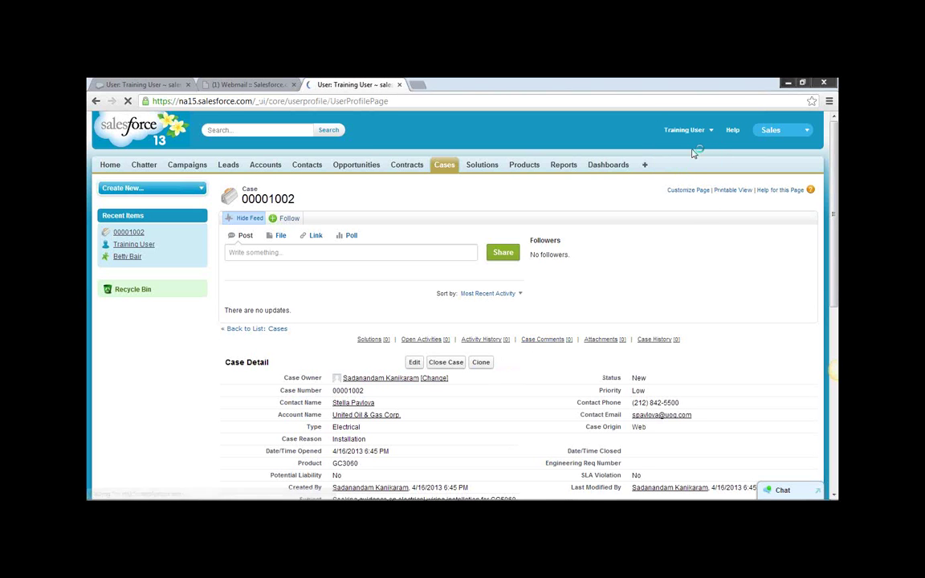
click(550, 190)
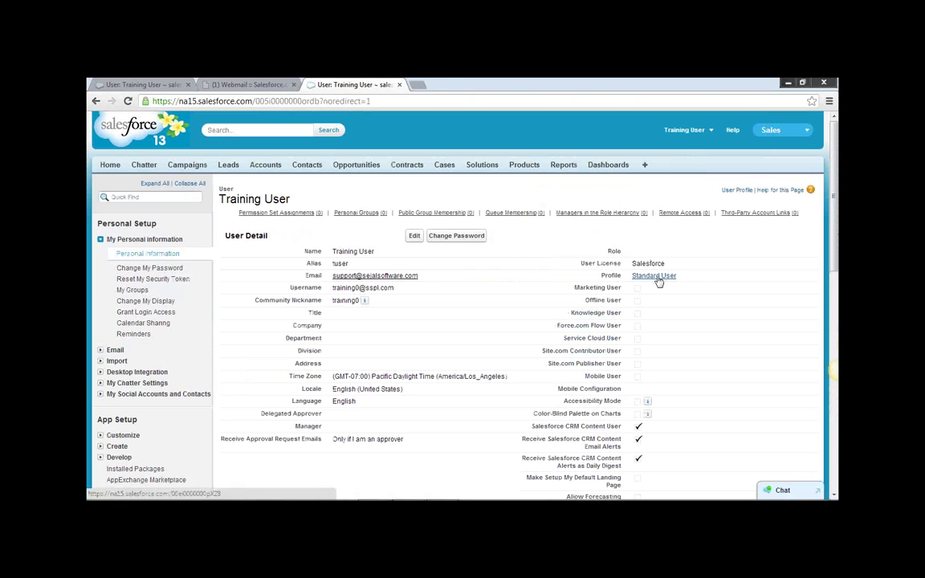
click(654, 276)
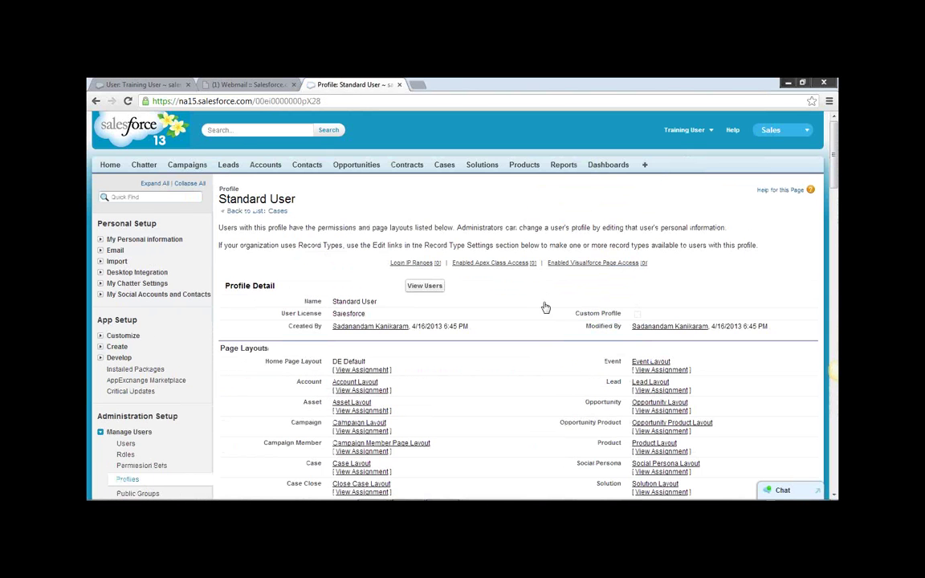
Review Campaigns, Cases and Opportunities permissions plus the View All and Modify All columns.
scroll(560, 321, down, 1)
scroll(560, 321, down, 20)
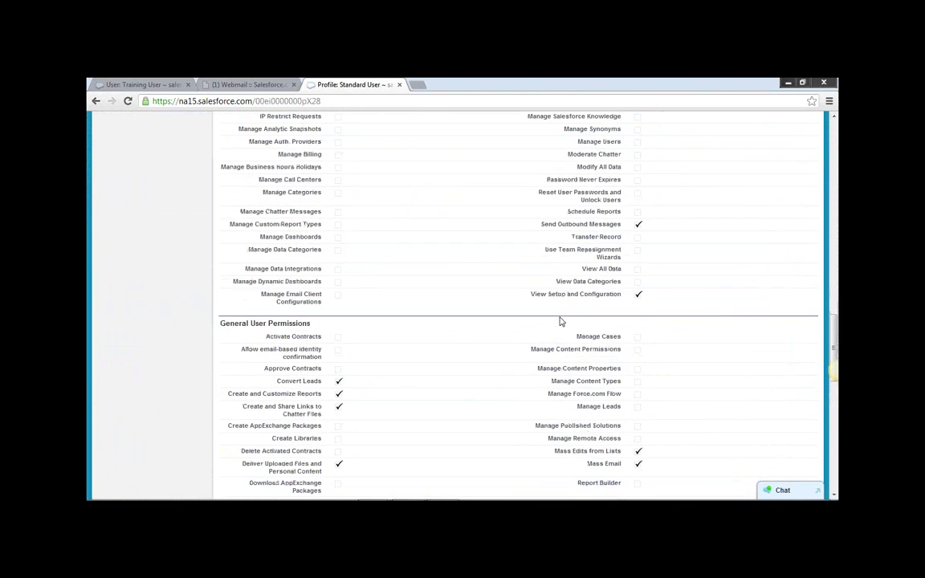
scroll(559, 321, down, 2)
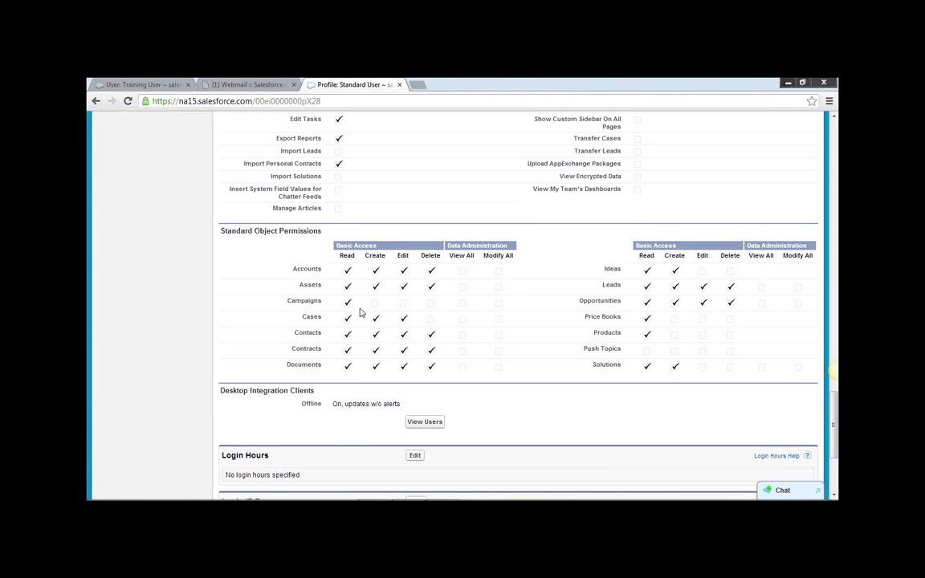
drag(283, 306, 330, 301)
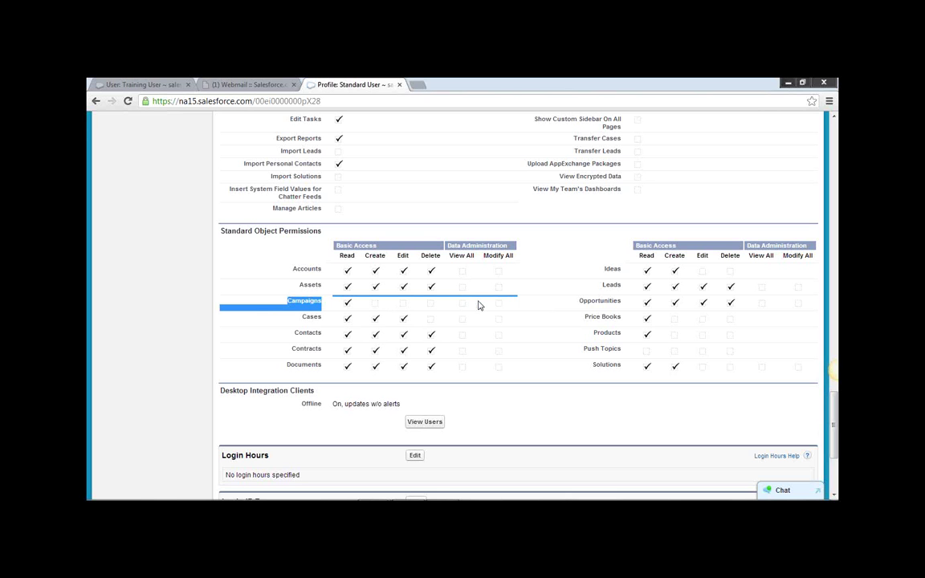
click(425, 315)
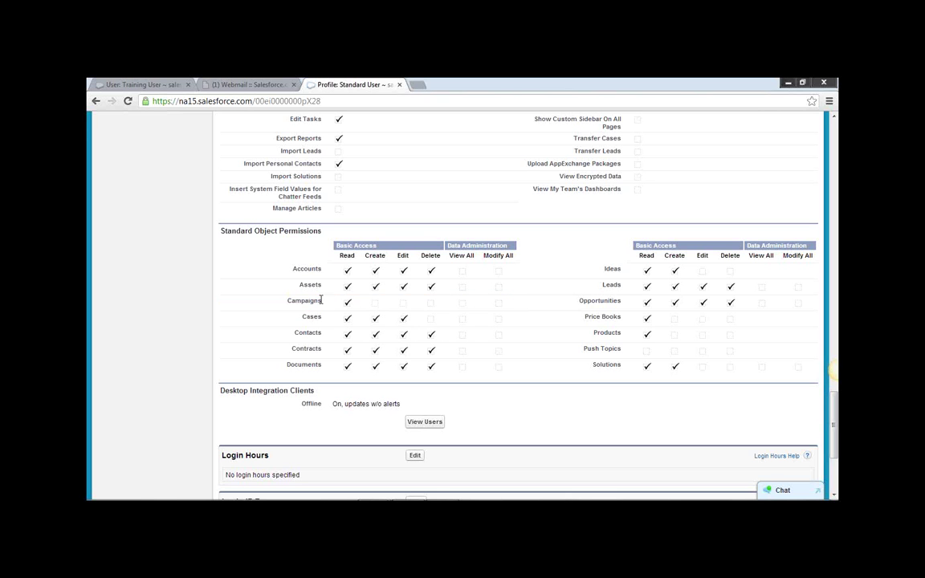
triple_click(305, 317)
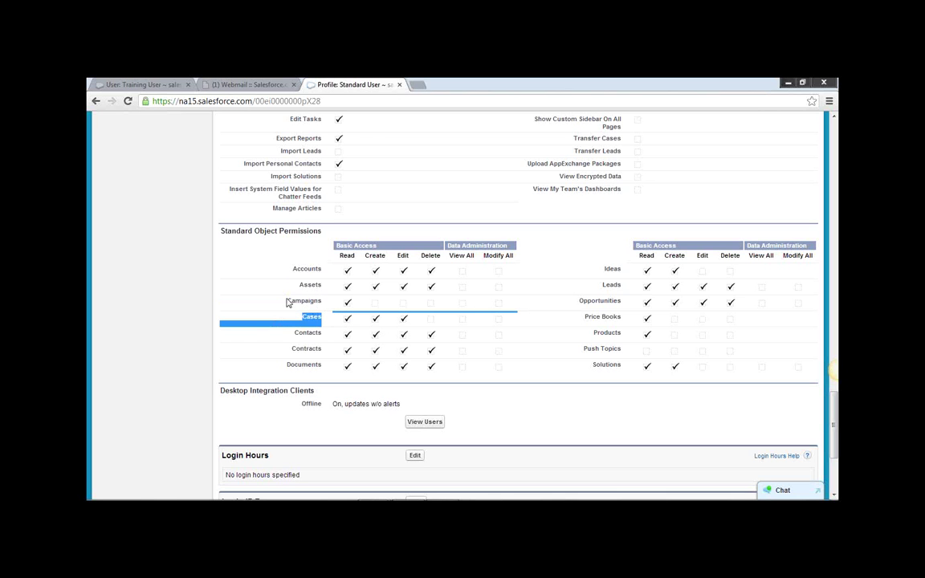
double_click(288, 302)
click(598, 303)
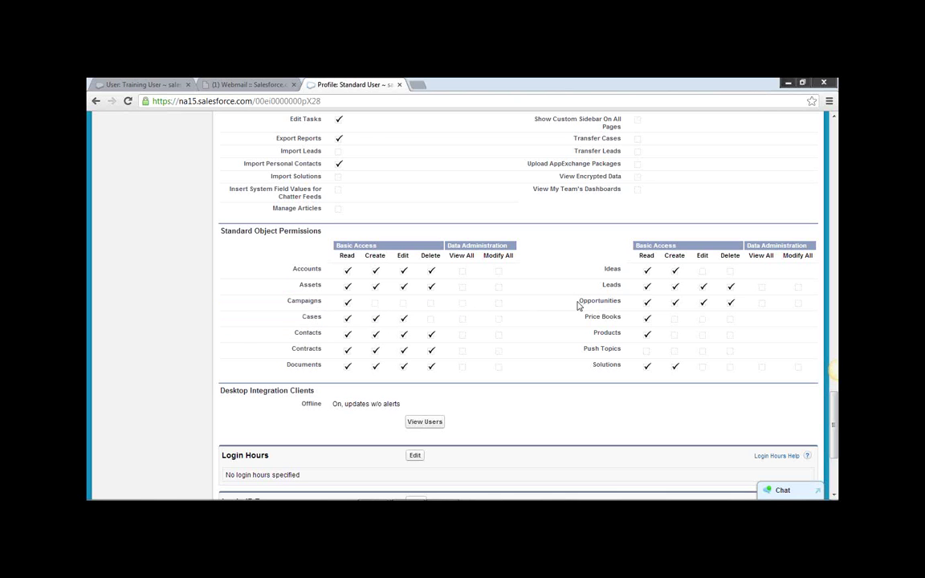
drag(578, 305, 615, 302)
drag(748, 256, 774, 257)
double_click(791, 255)
scroll(500, 326, down, 3)
scroll(502, 324, up, 4)
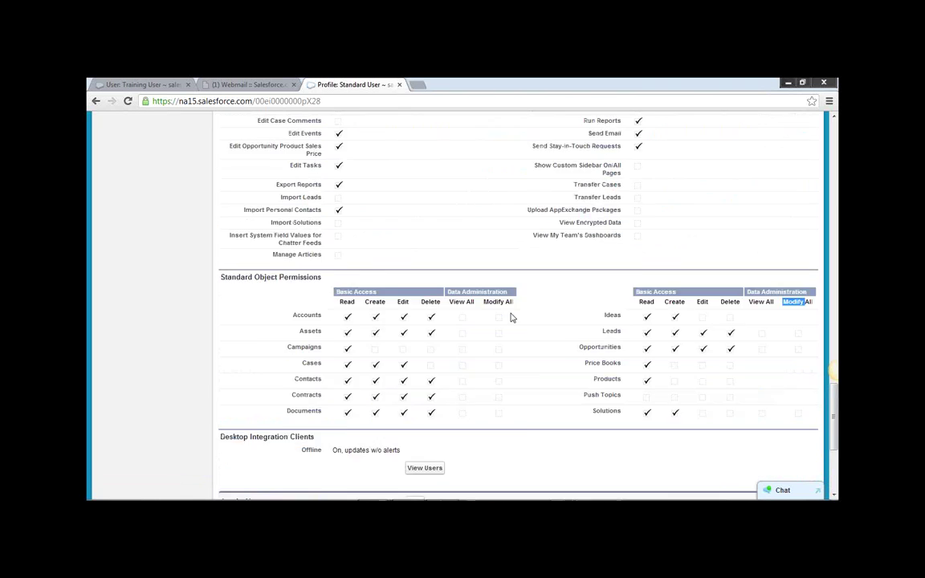
scroll(511, 318, up, 3)
scroll(513, 314, up, 20)
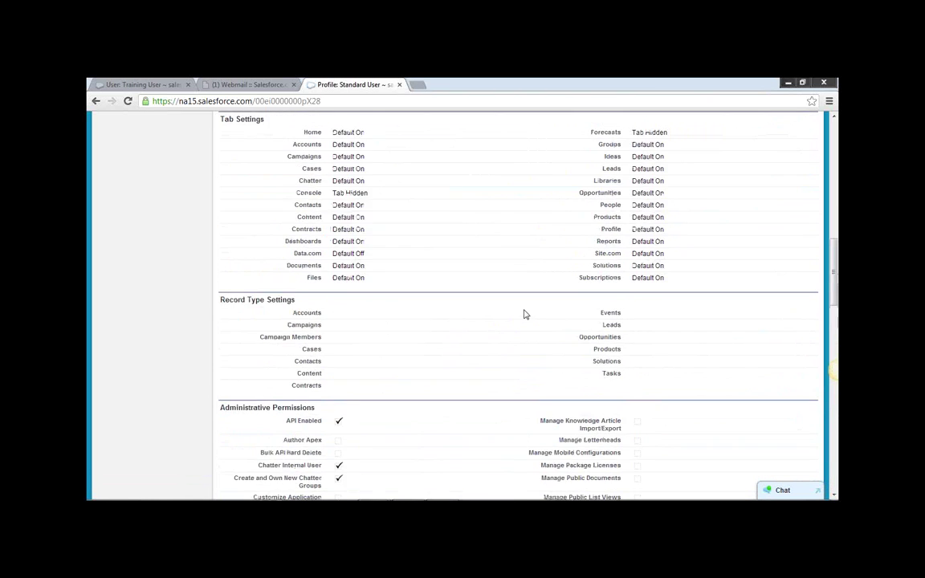
scroll(530, 310, up, 1)
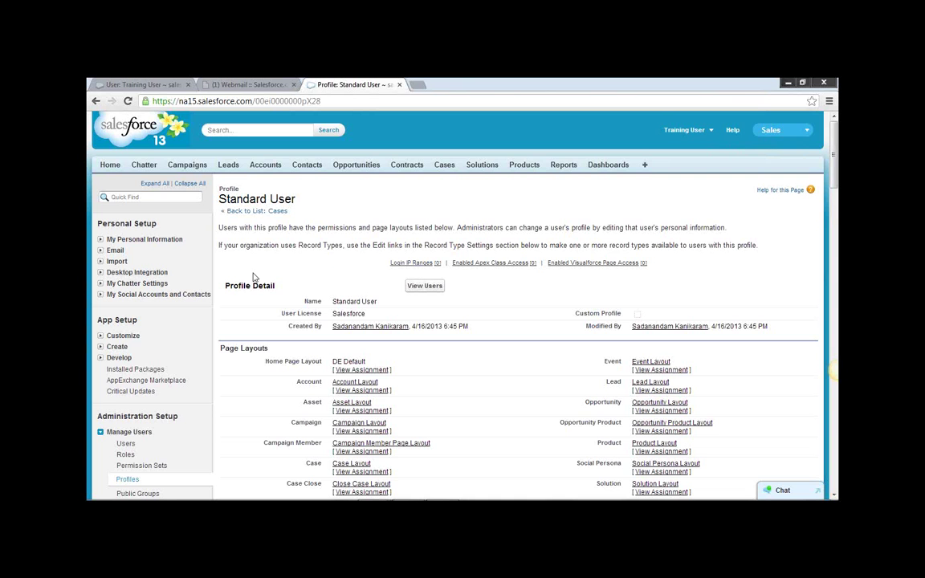
scroll(442, 351, down, 10)
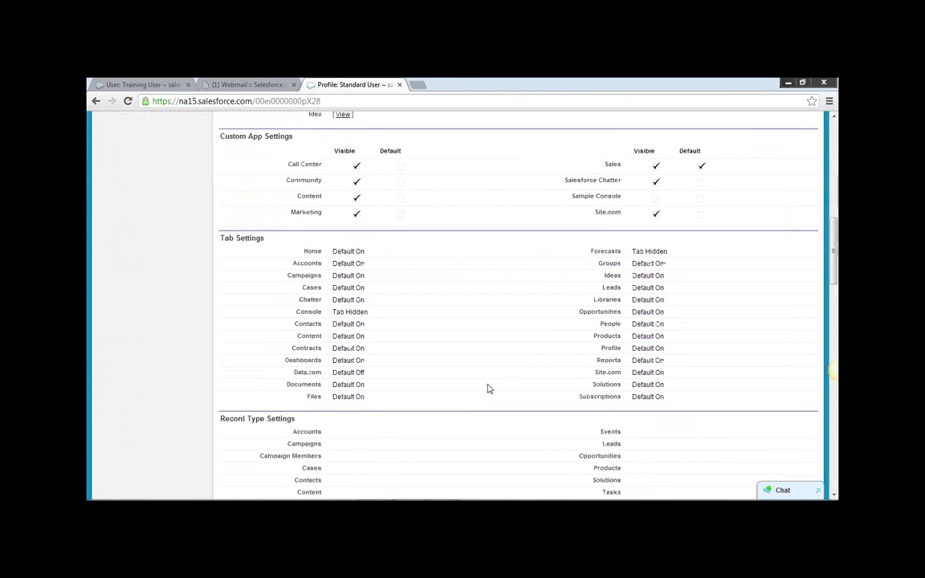
scroll(466, 353, down, 3)
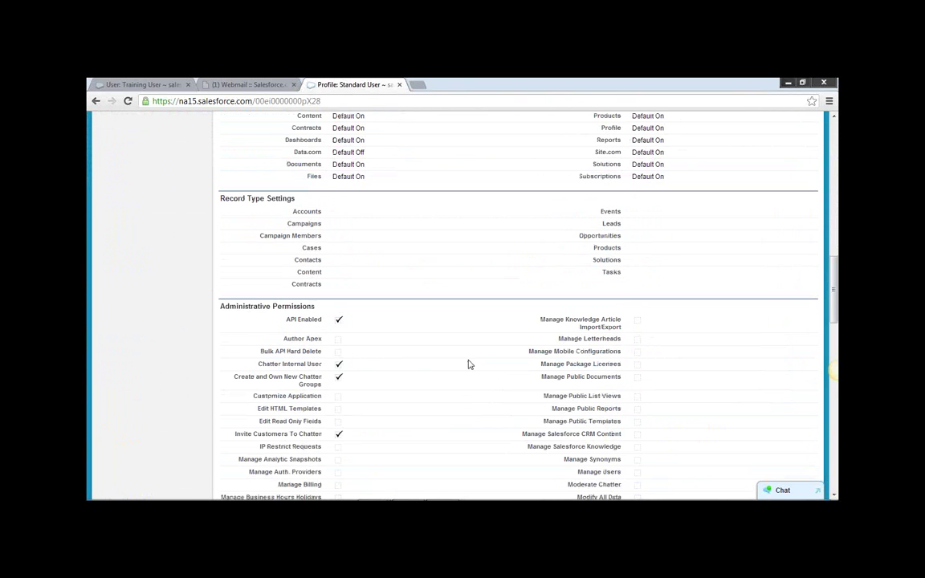
scroll(470, 364, down, 12)
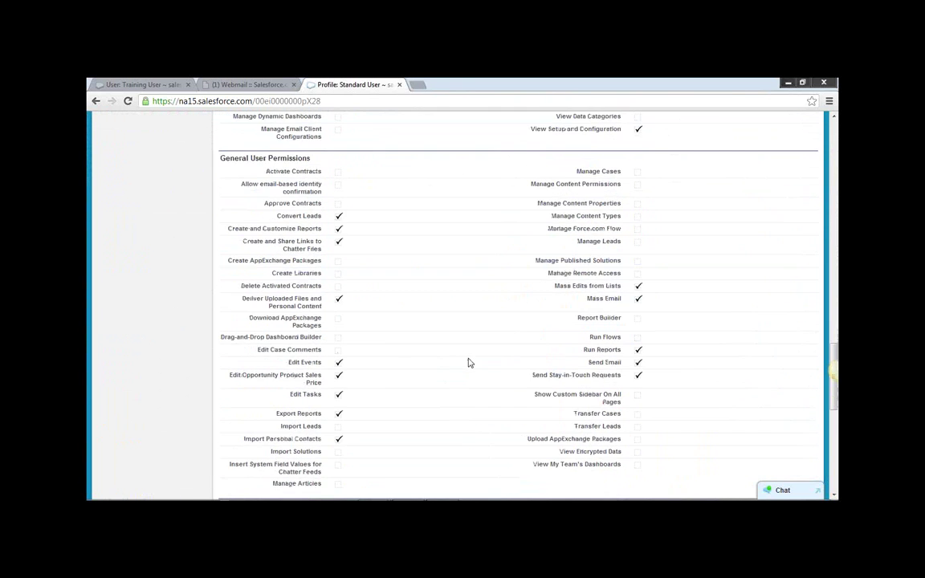
scroll(470, 363, down, 3)
scroll(451, 307, up, 2)
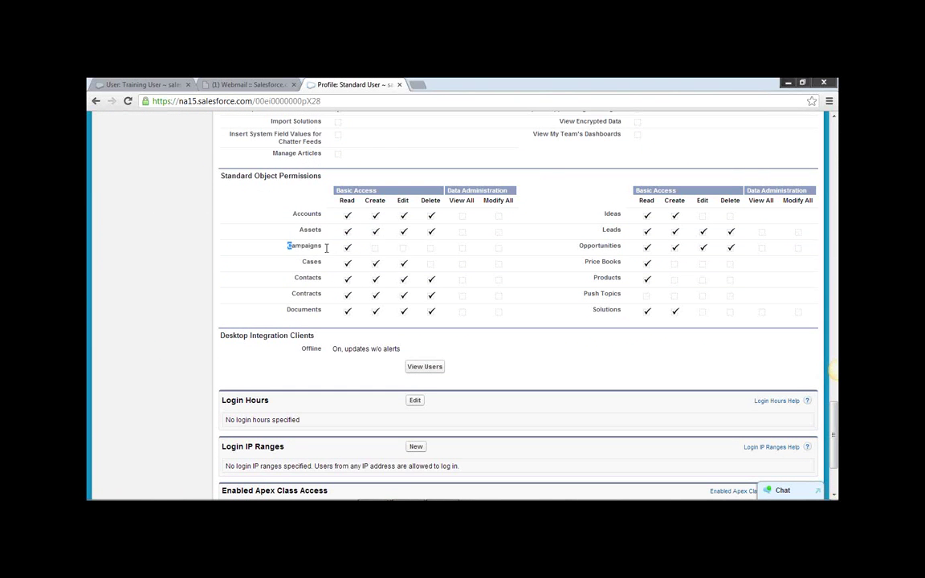
drag(293, 247, 334, 248)
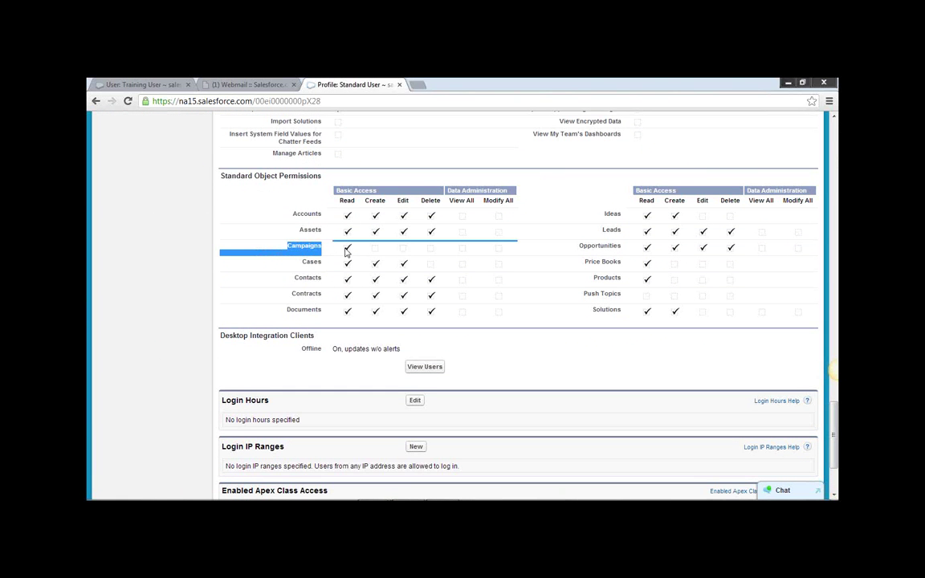
click(404, 254)
drag(583, 247, 621, 247)
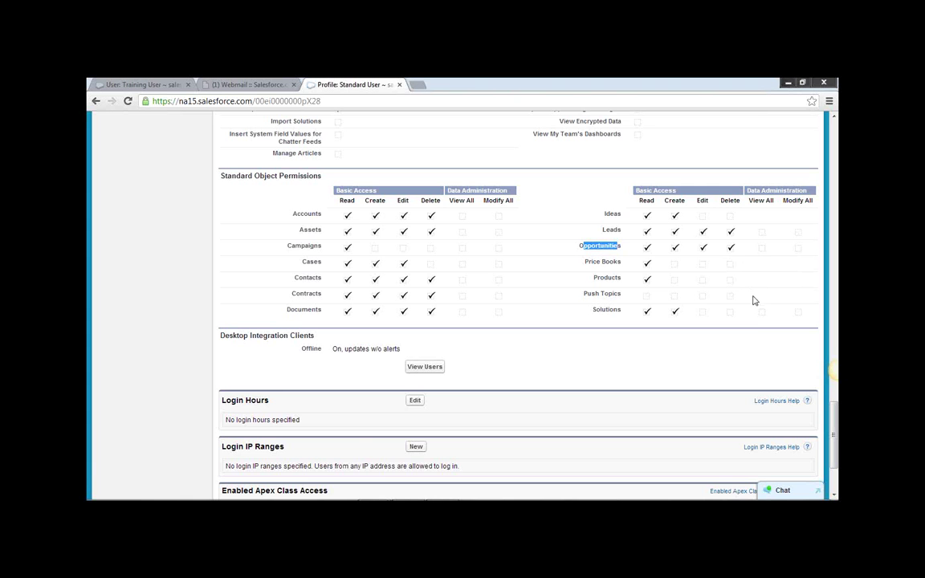
scroll(756, 324, up, 15)
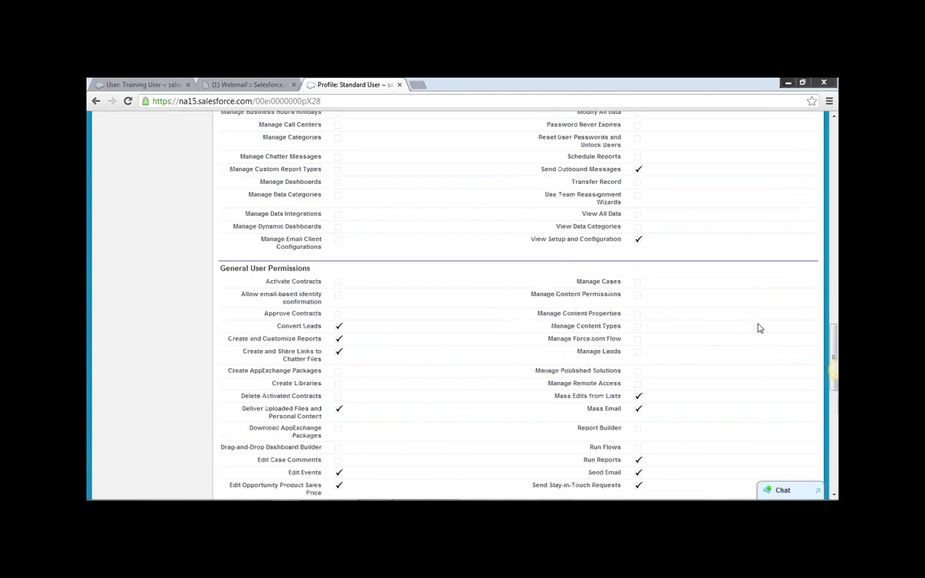
scroll(761, 328, up, 10)
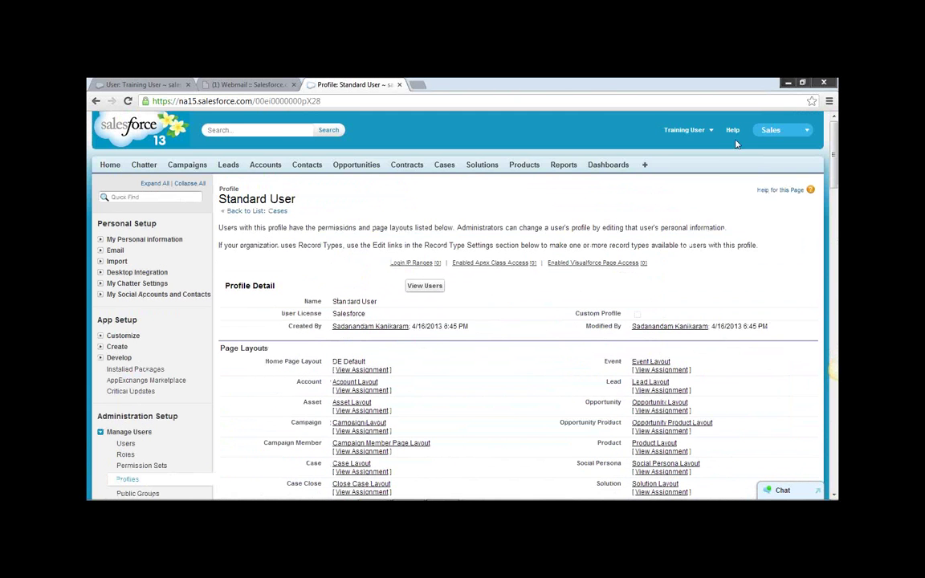
Go to Administration Setup > Manage Users > Profiles to list all 22 profiles.
click(710, 130)
click(712, 134)
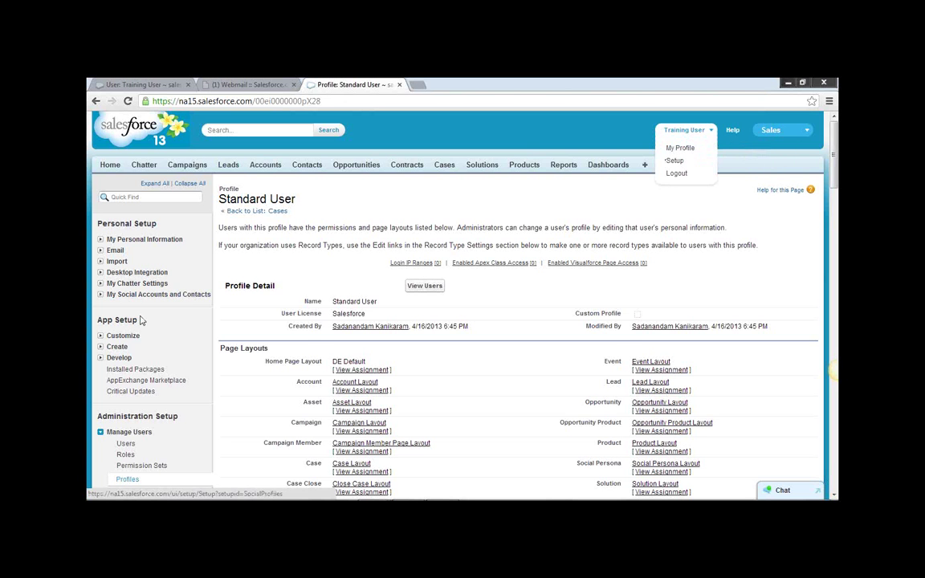
scroll(140, 320, down, 3)
click(127, 259)
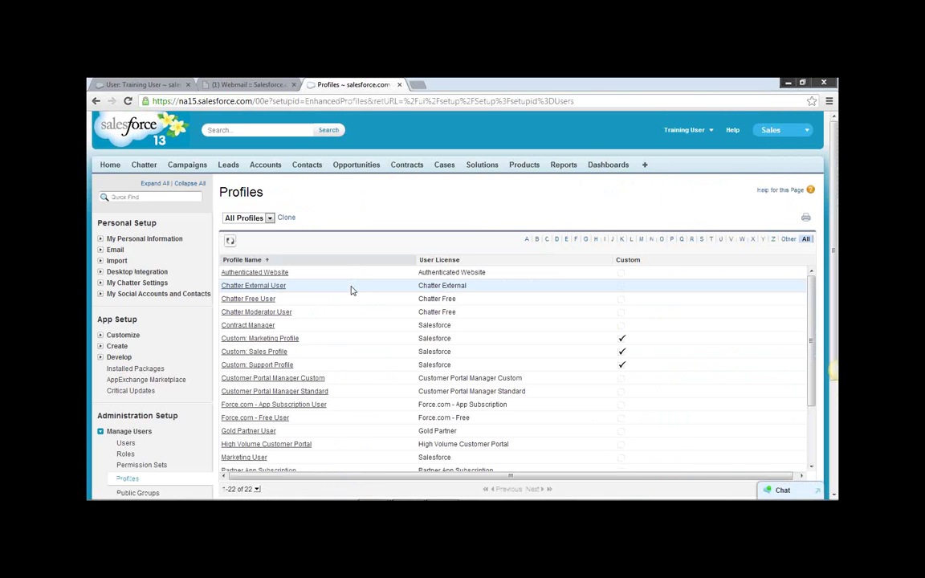
Check the Solution Manager's Salesforce licence, then sort the profiles by the User License column.
scroll(353, 293, down, 5)
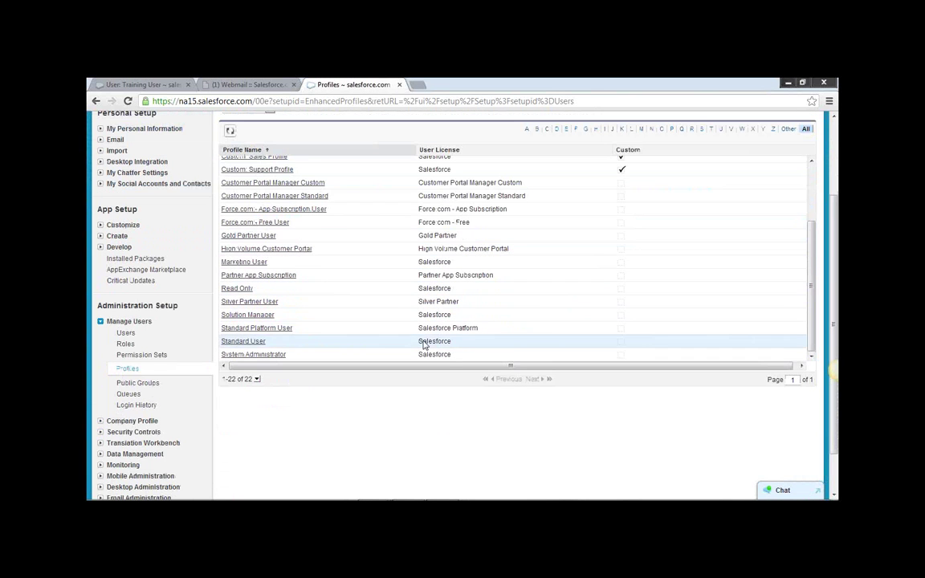
scroll(647, 205, up, 3)
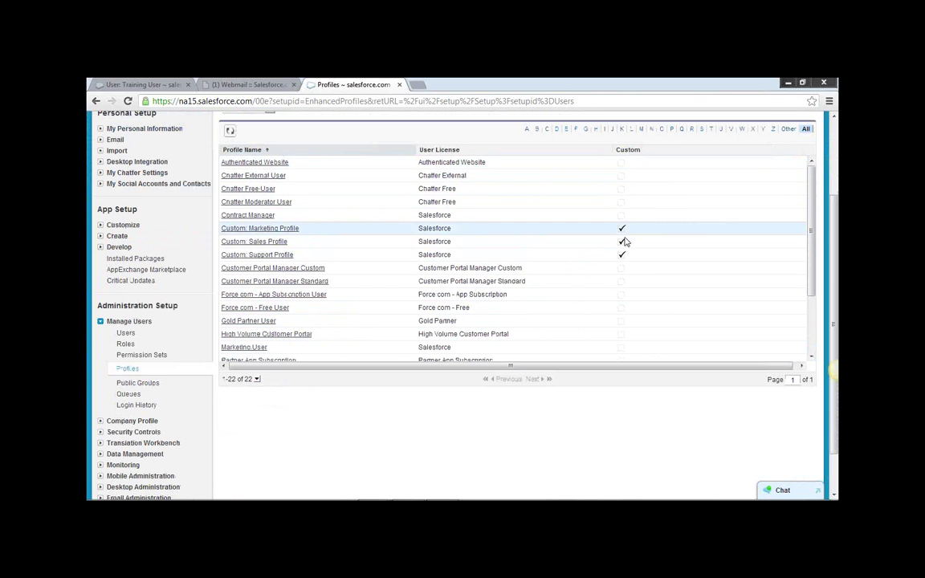
scroll(629, 257, down, 1)
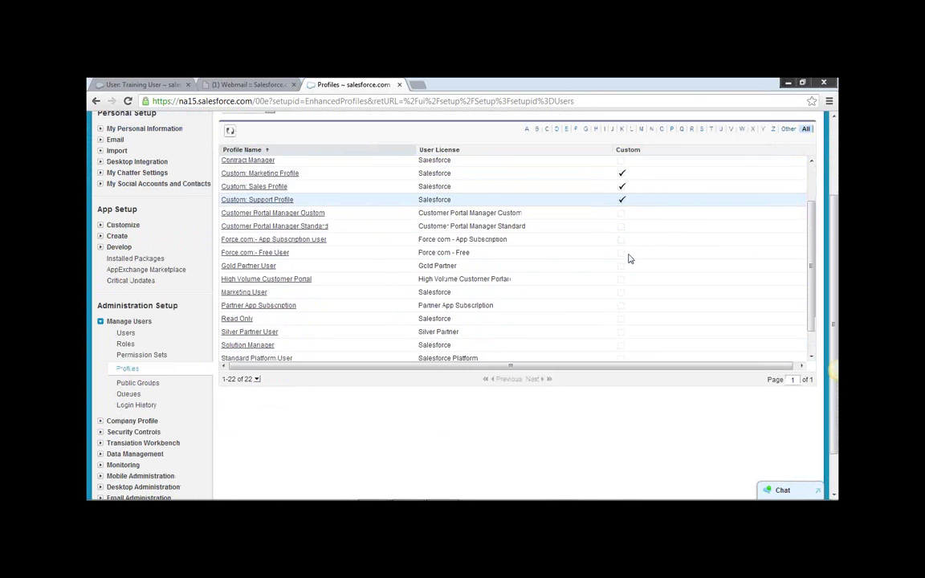
scroll(629, 258, down, 3)
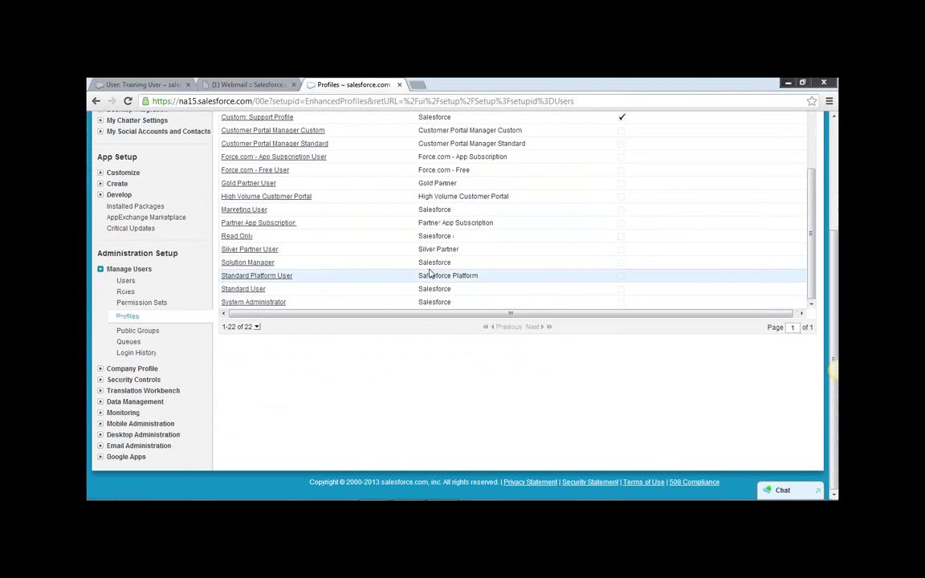
drag(418, 263, 452, 262)
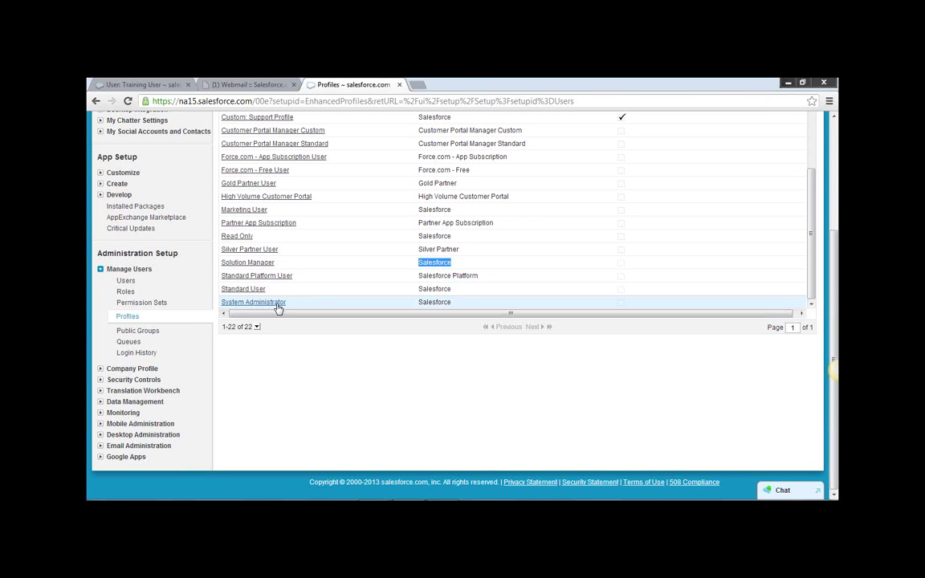
scroll(458, 344, up, 10)
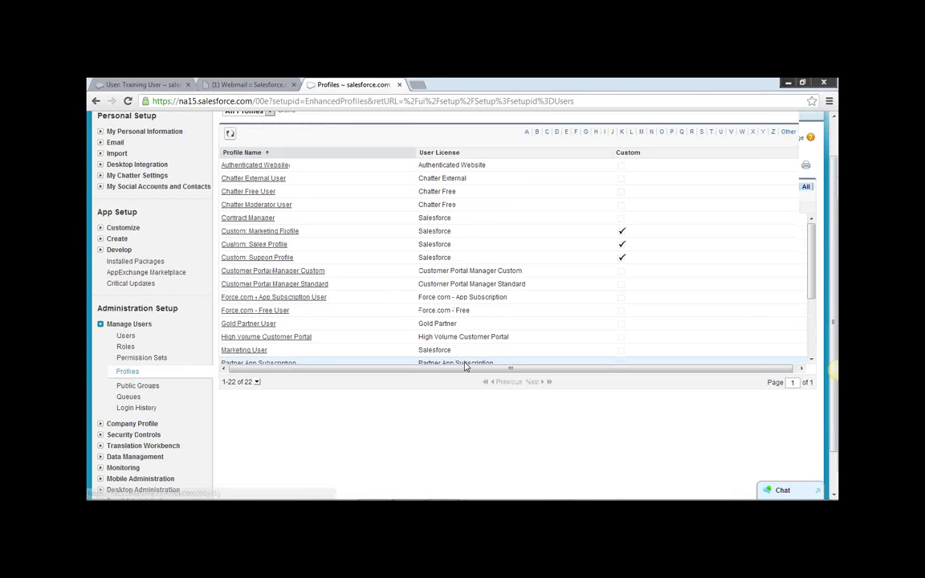
click(439, 209)
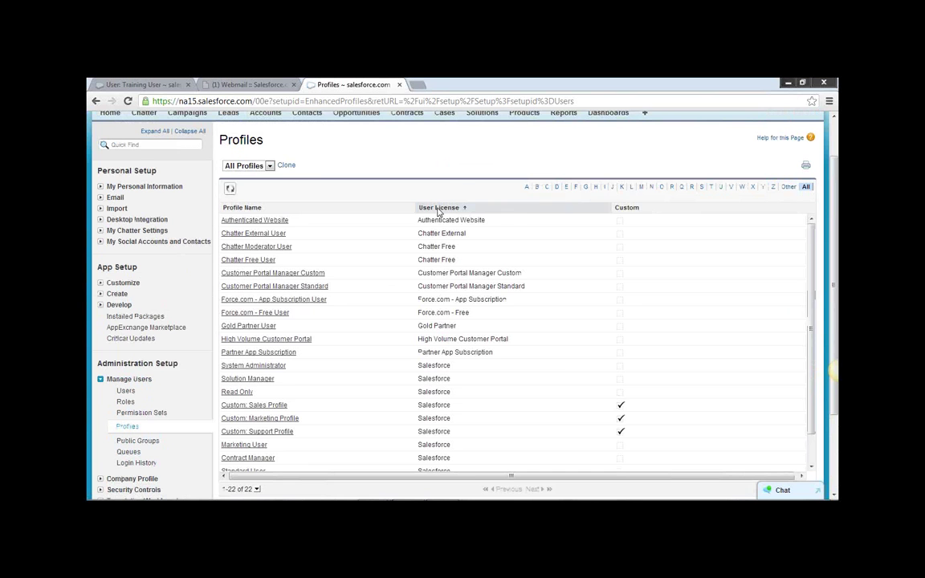
scroll(570, 375, down, 3)
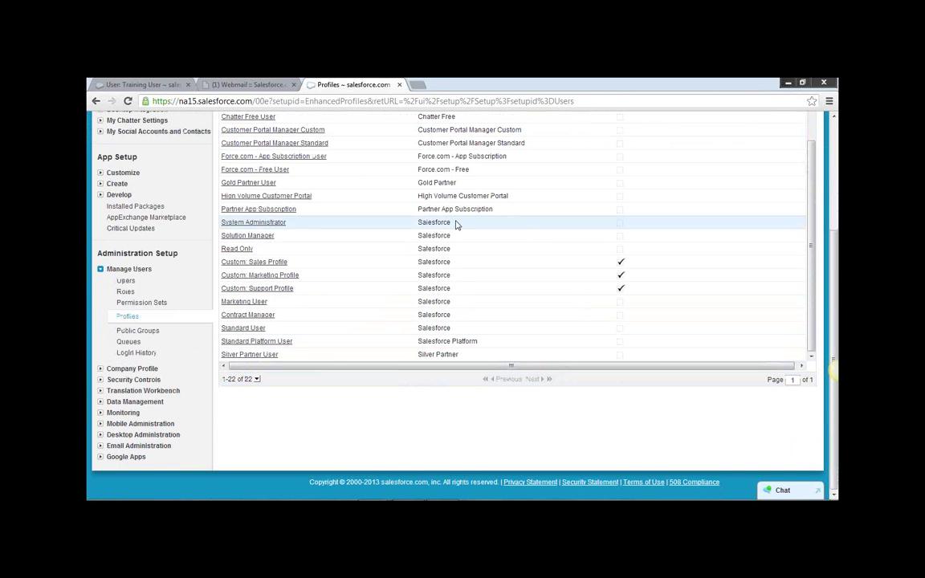
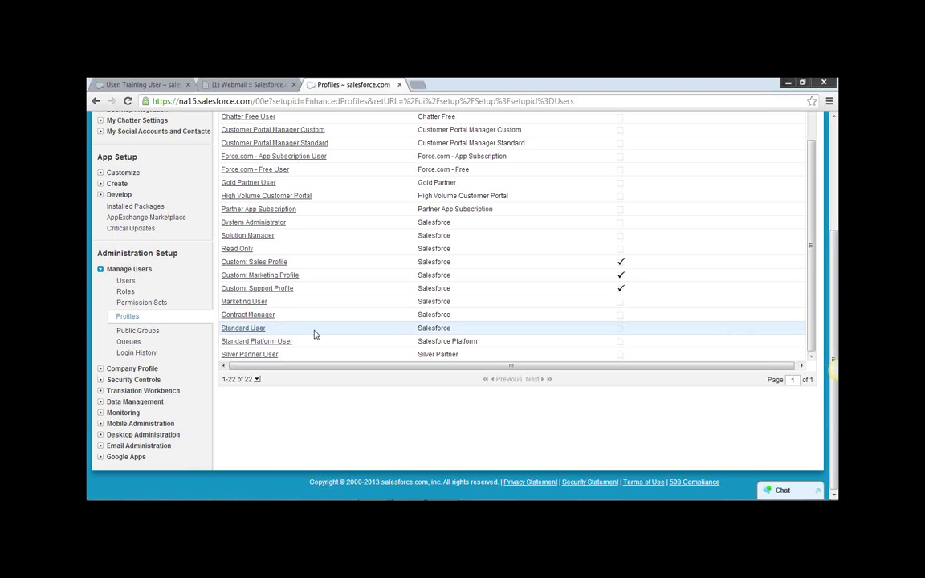
Open the Marketing User profile and look at its Page Layouts section.
scroll(314, 334, up, 5)
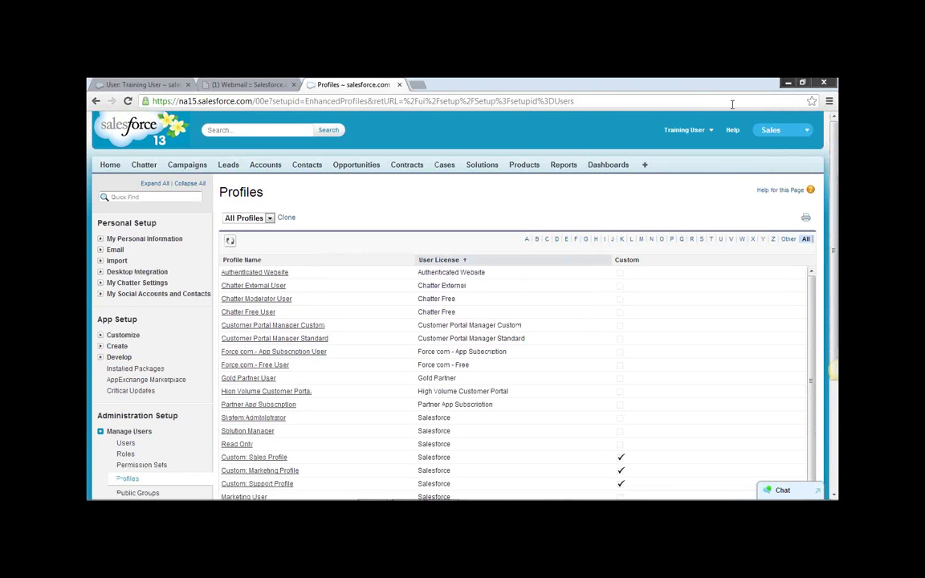
click(711, 131)
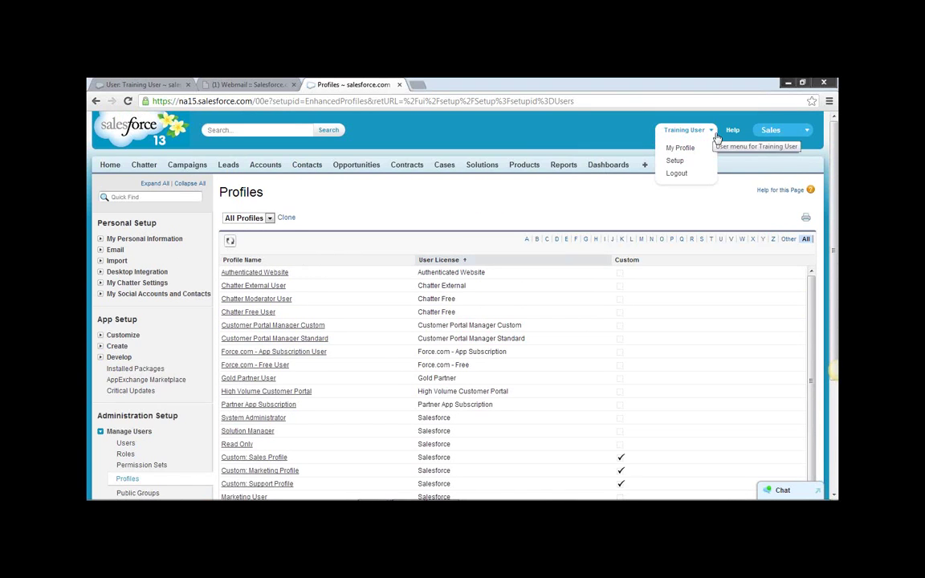
scroll(256, 345, down, 3)
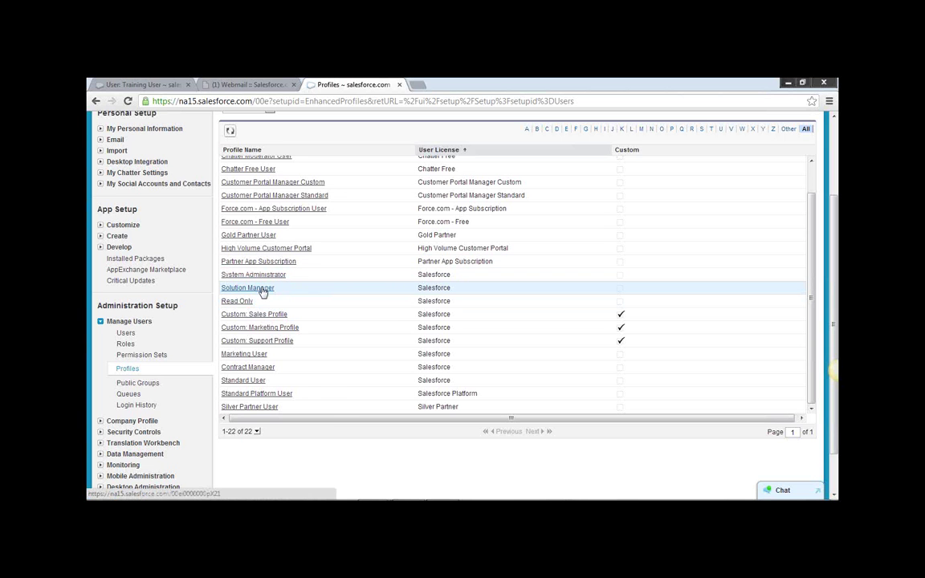
click(246, 354)
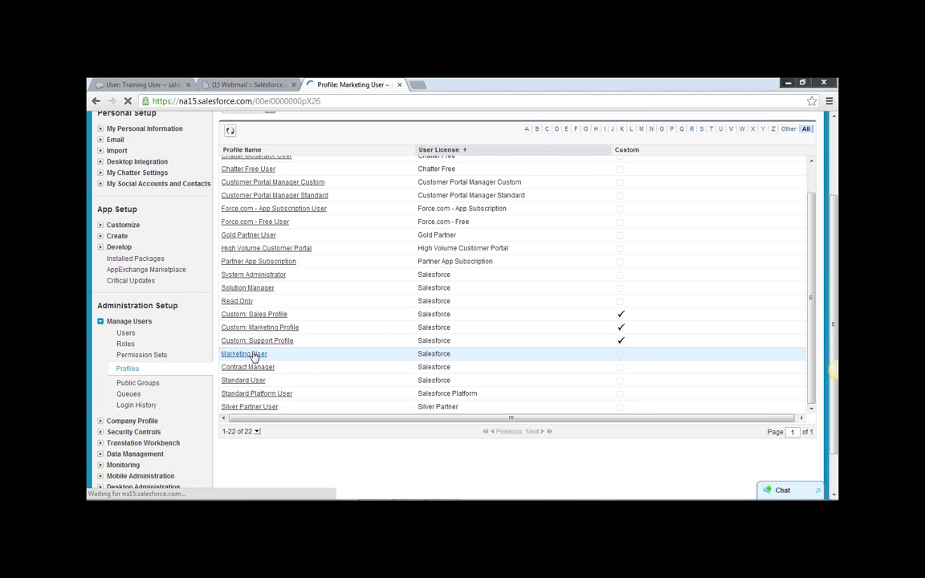
scroll(508, 365, down, 3)
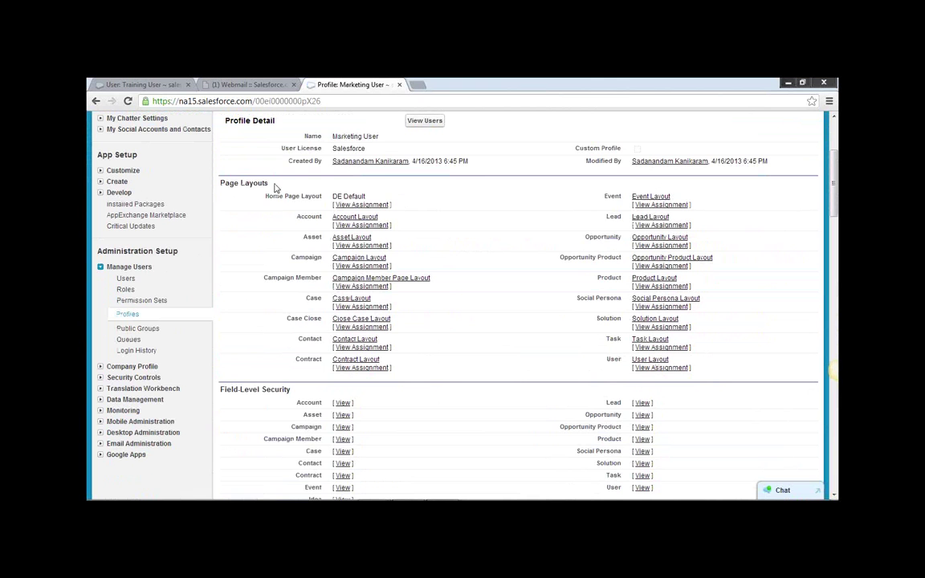
drag(272, 184, 224, 183)
scroll(536, 245, down, 6)
scroll(514, 248, down, 2)
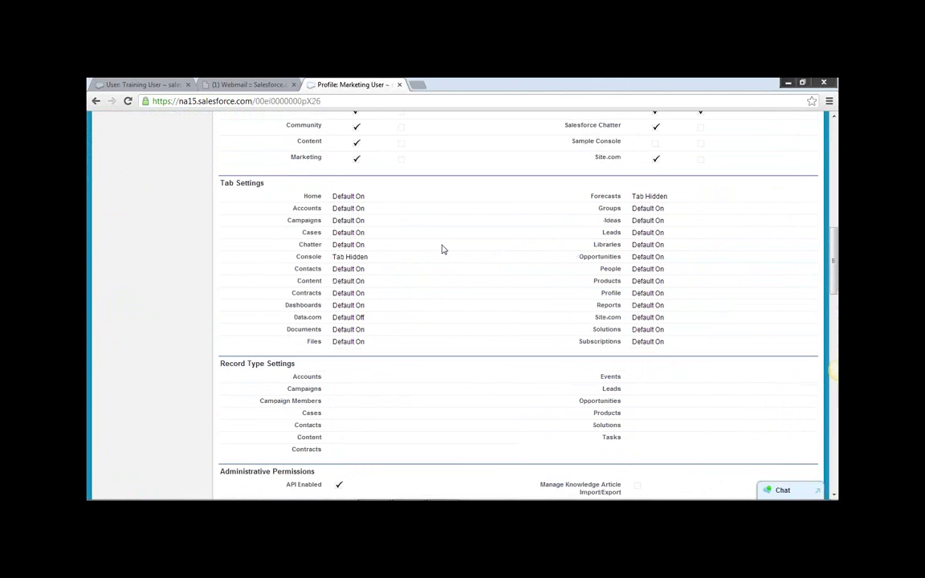
Review the Tab Settings, noting that Console and Forecasts are Tab Hidden.
drag(267, 184, 218, 183)
drag(297, 259, 368, 253)
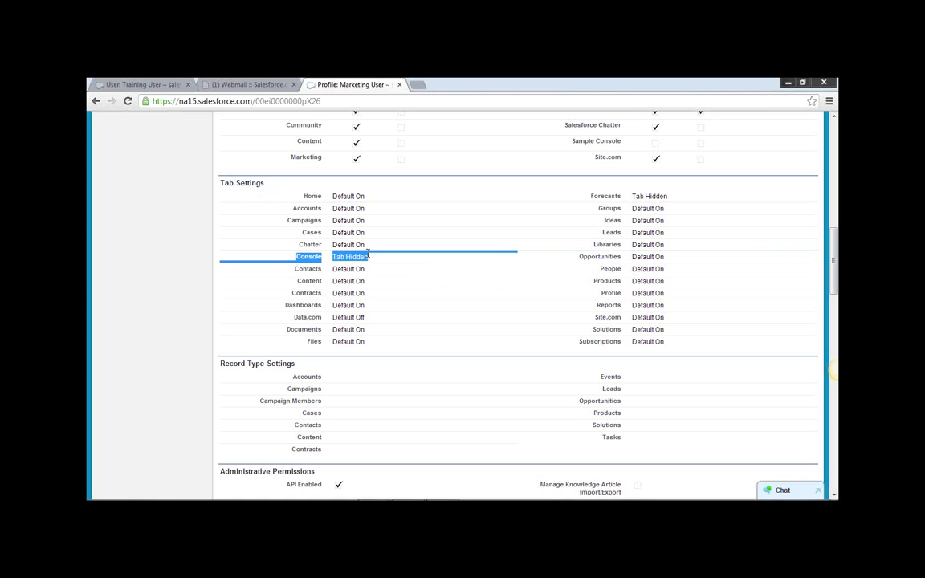
double_click(306, 259)
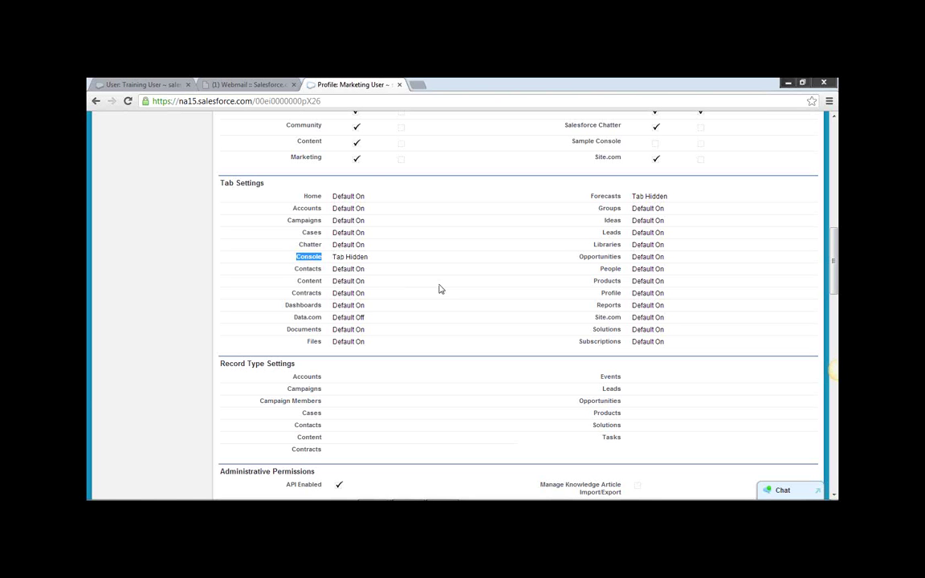
scroll(439, 289, up, 15)
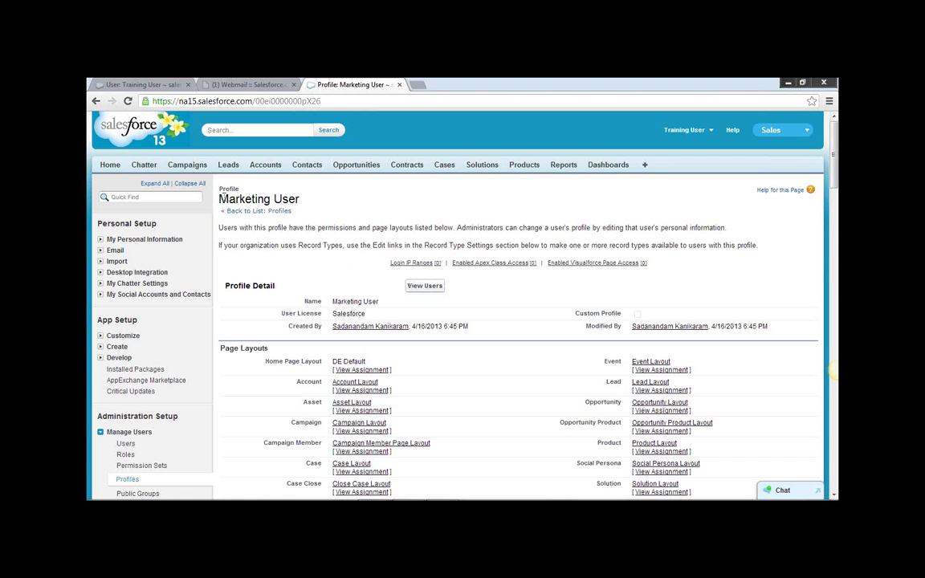
drag(219, 198, 299, 199)
scroll(370, 263, down, 10)
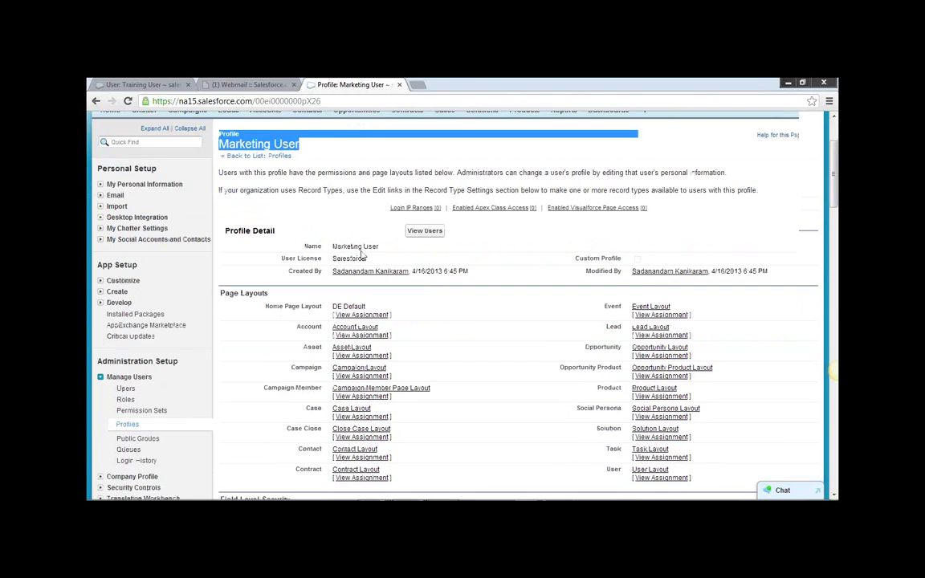
scroll(370, 263, down, 5)
scroll(369, 263, up, 4)
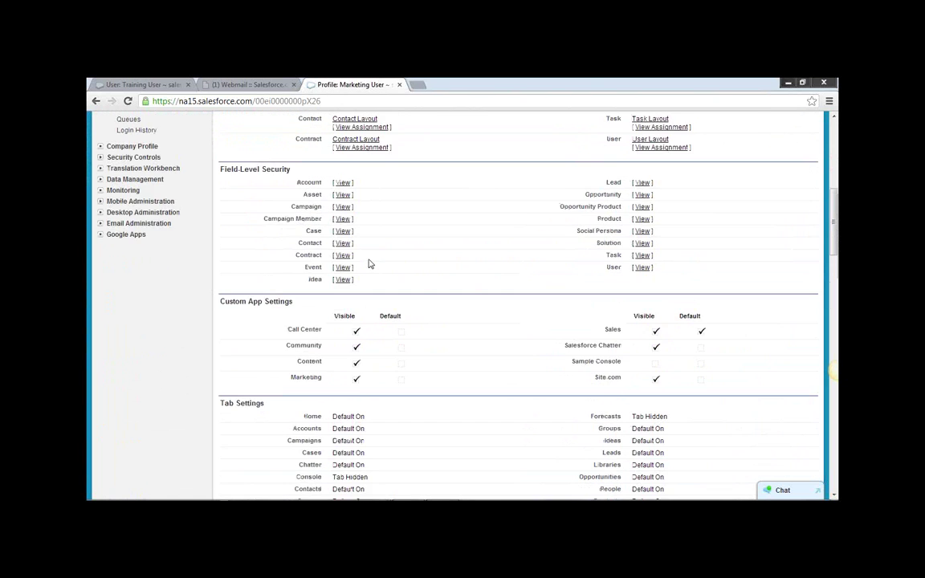
scroll(367, 262, down, 1)
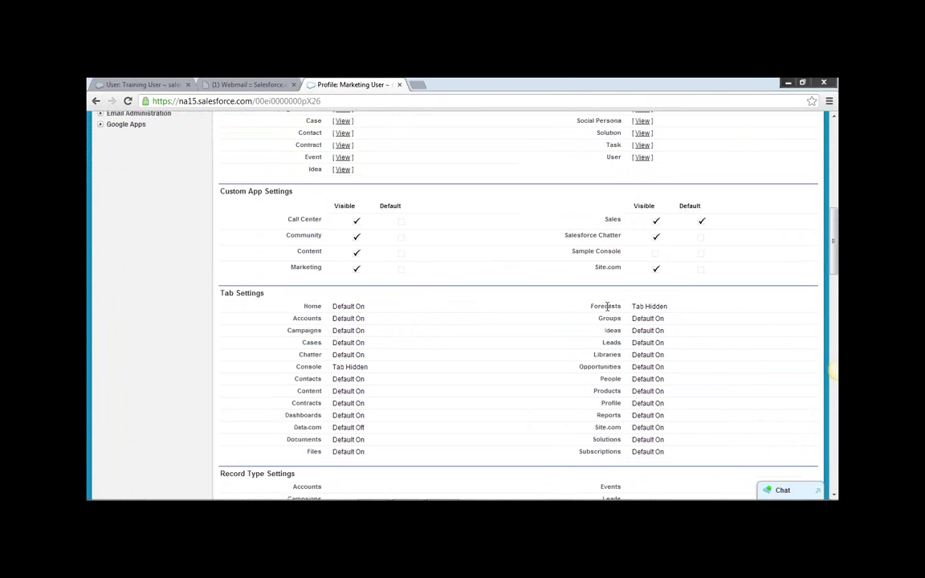
drag(607, 305, 664, 307)
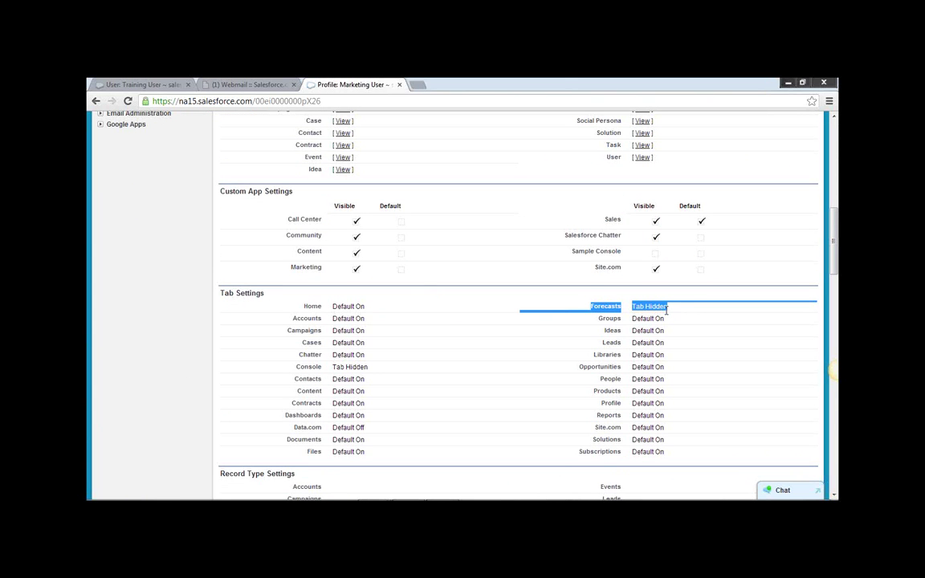
drag(684, 310, 608, 301)
click(594, 304)
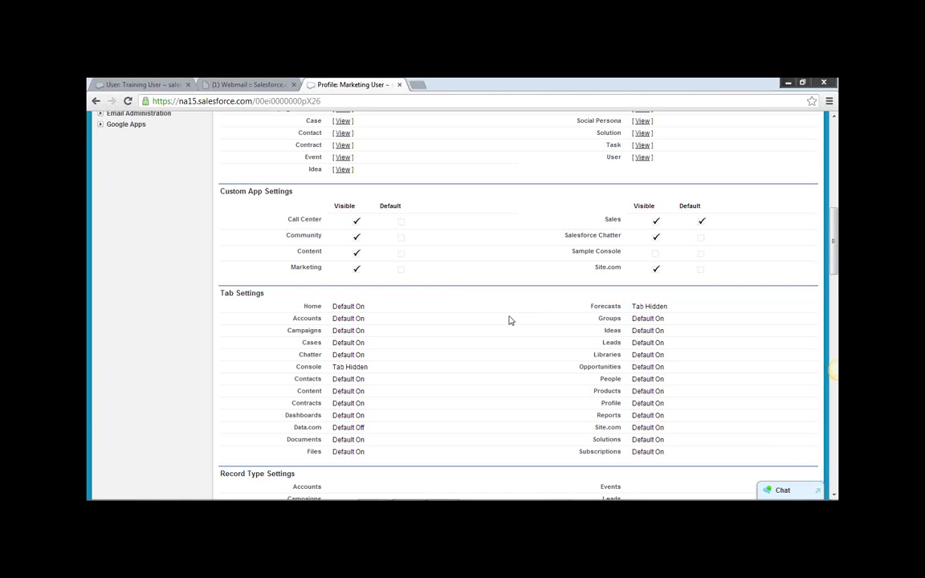
Review the Custom App Settings, including the Sample Console app entry.
scroll(511, 321, up, 15)
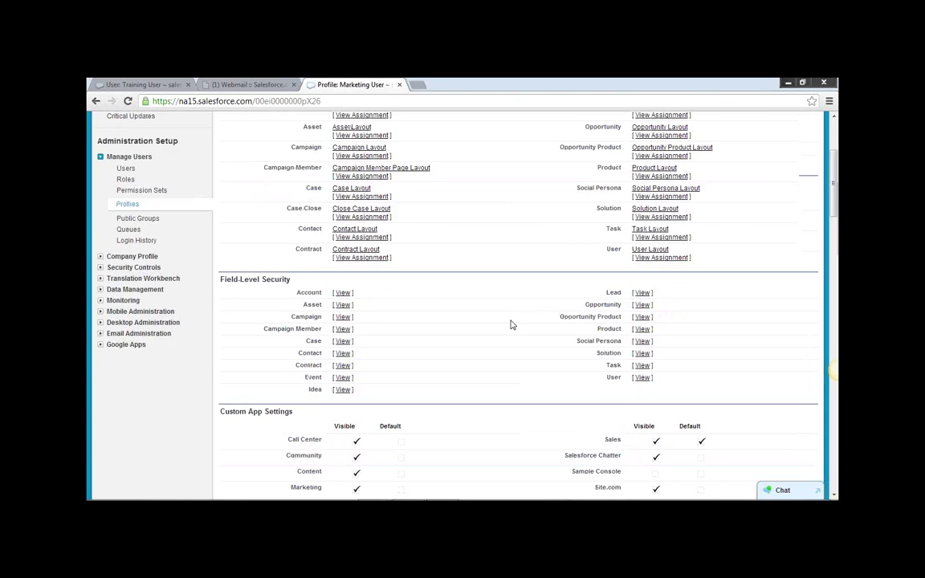
drag(300, 199, 221, 204)
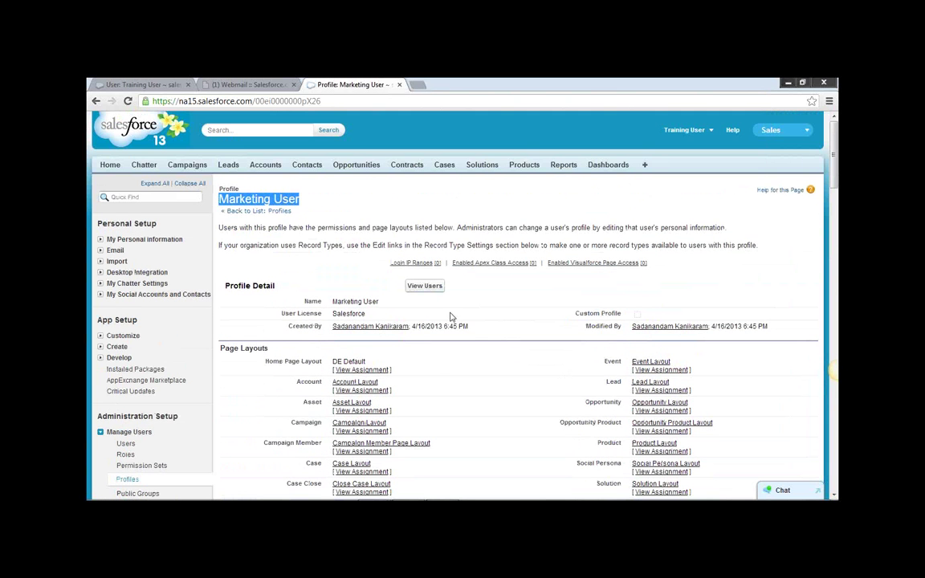
scroll(450, 317, down, 15)
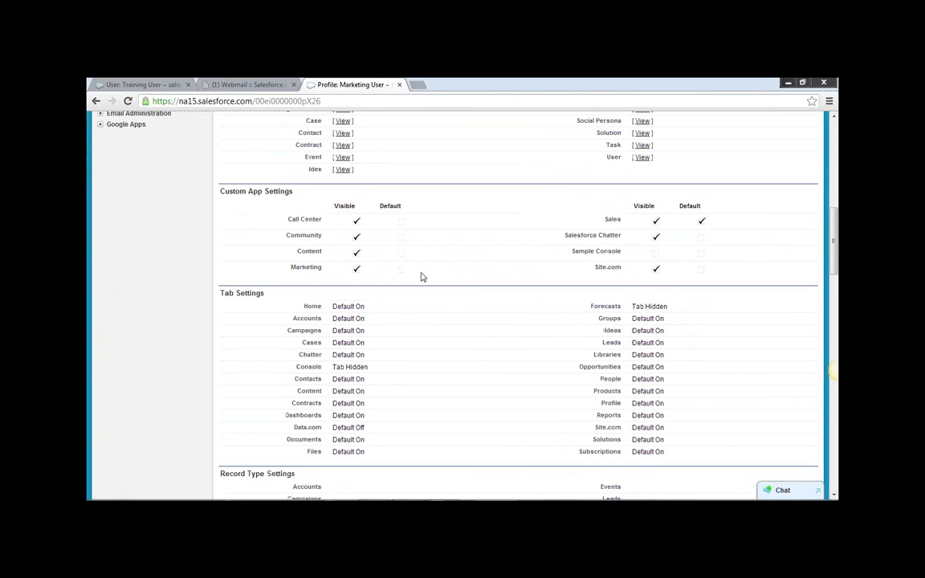
drag(221, 177, 359, 215)
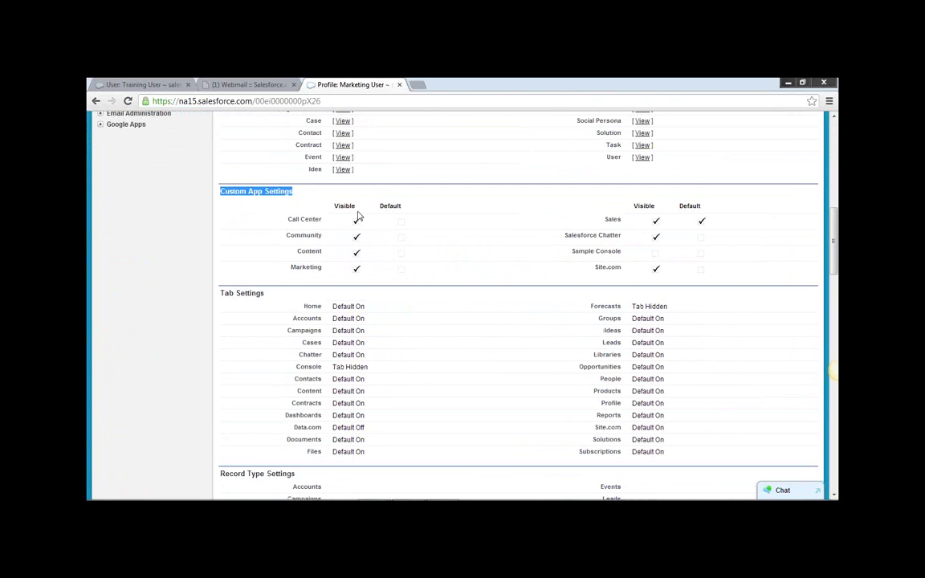
drag(588, 251, 626, 249)
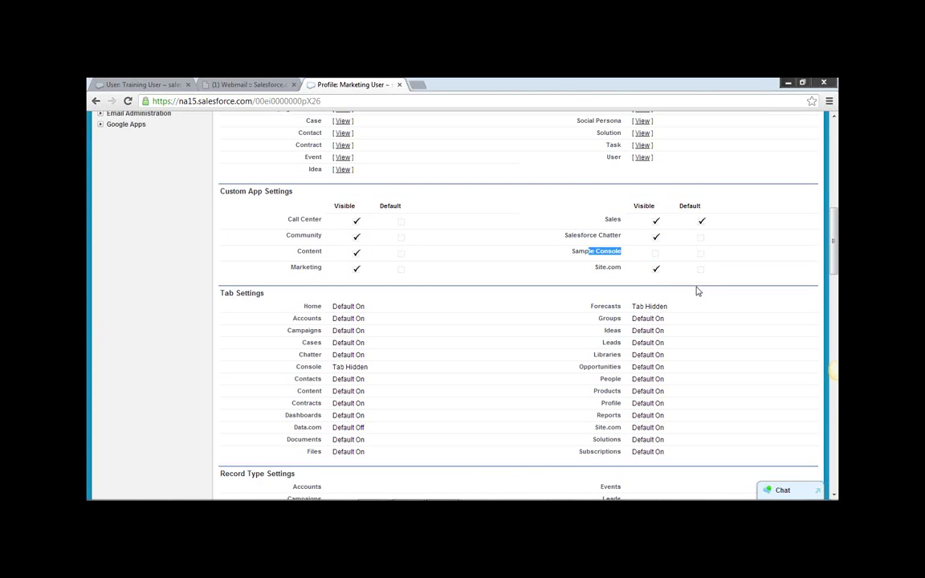
click(551, 305)
scroll(551, 306, down, 3)
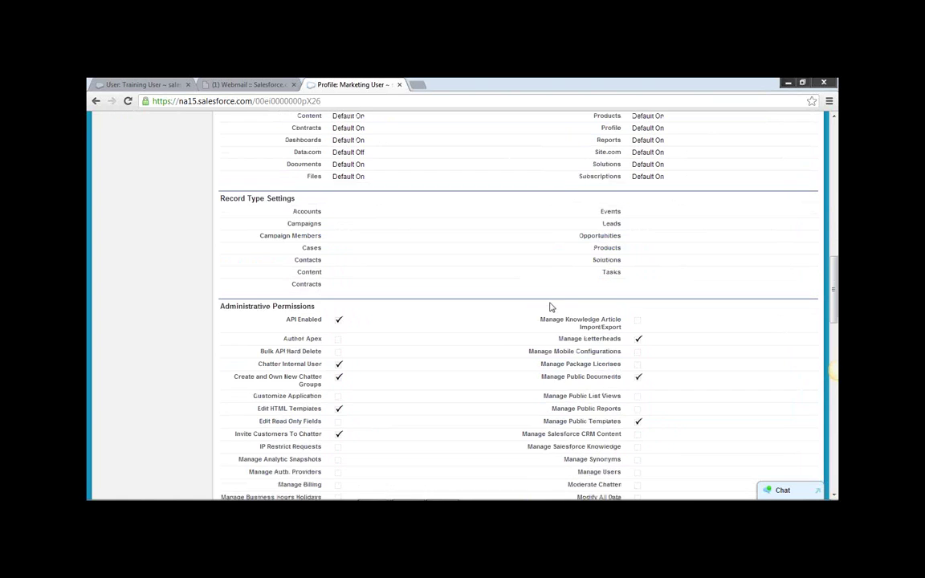
scroll(551, 306, down, 1)
scroll(542, 308, down, 2)
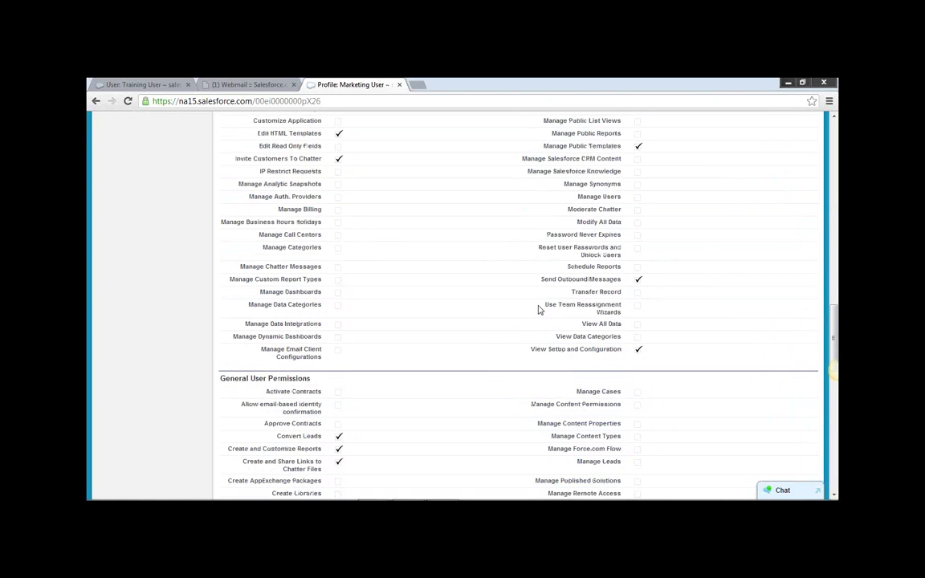
scroll(538, 308, up, 1)
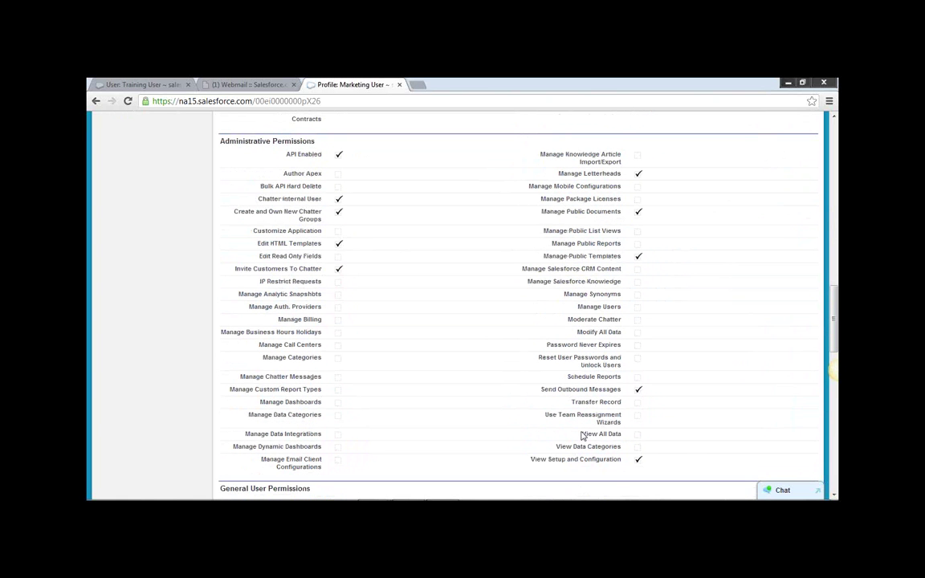
drag(599, 432, 618, 434)
click(579, 441)
drag(583, 435, 642, 436)
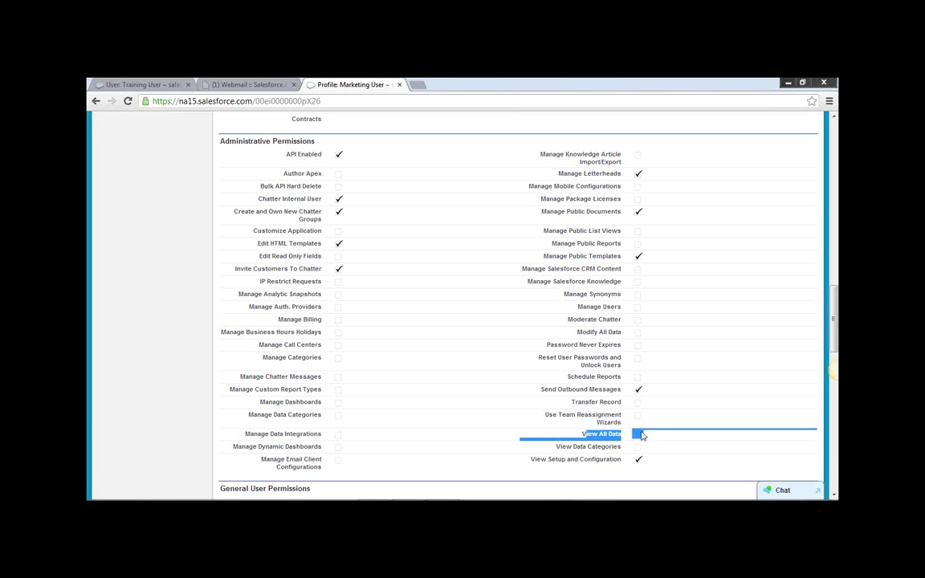
click(623, 436)
scroll(649, 427, down, 4)
scroll(434, 394, down, 4)
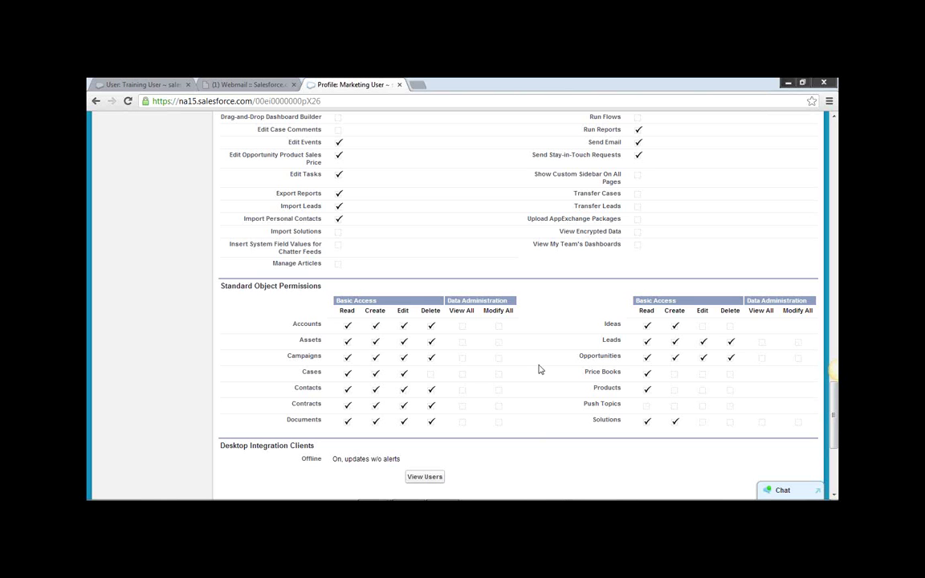
scroll(539, 369, up, 15)
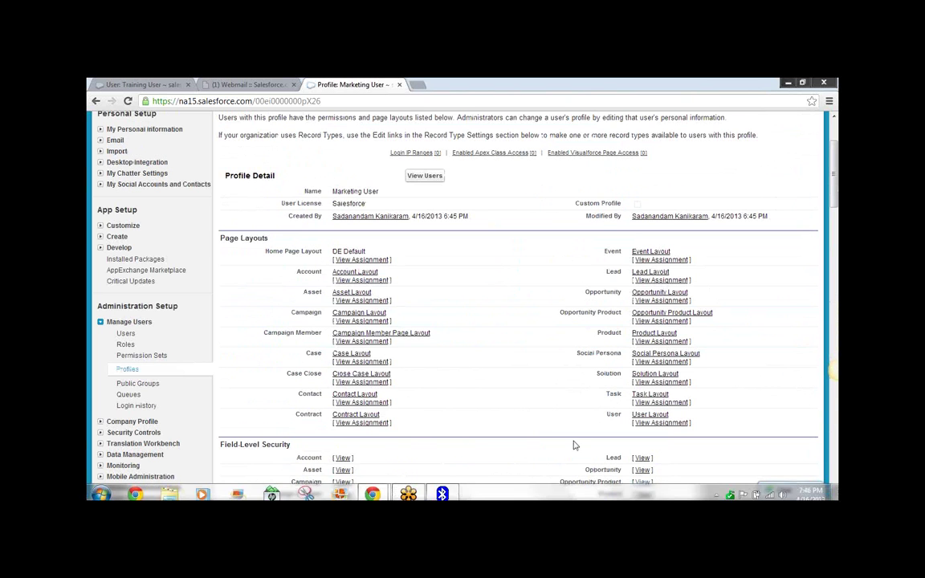
scroll(470, 365, down, 5)
scroll(473, 368, down, 3)
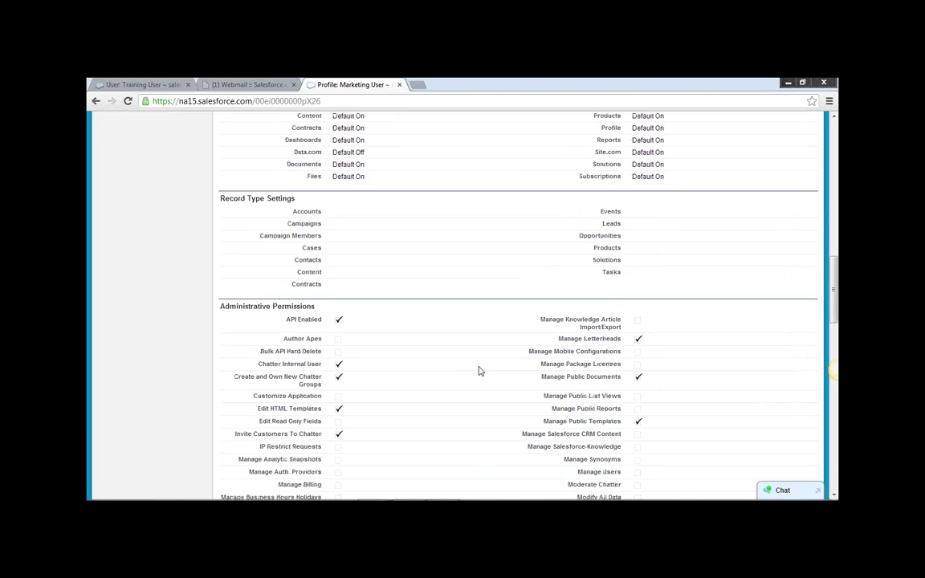
scroll(479, 371, down, 2)
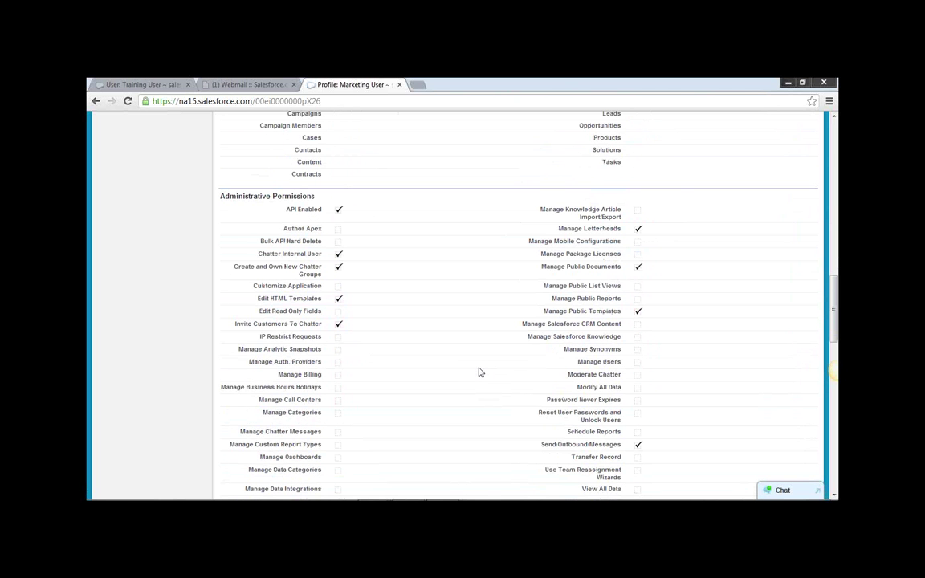
scroll(487, 367, down, 5)
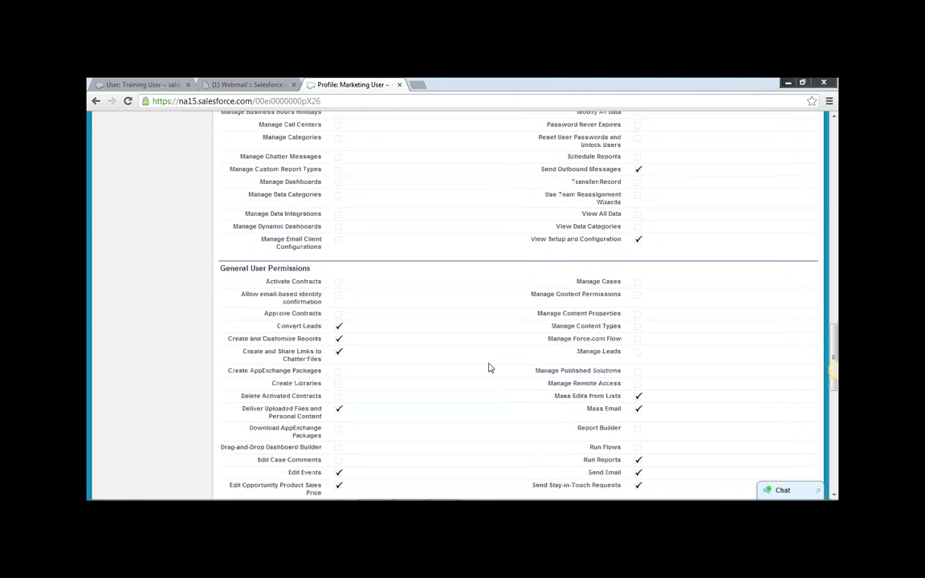
scroll(491, 368, up, 15)
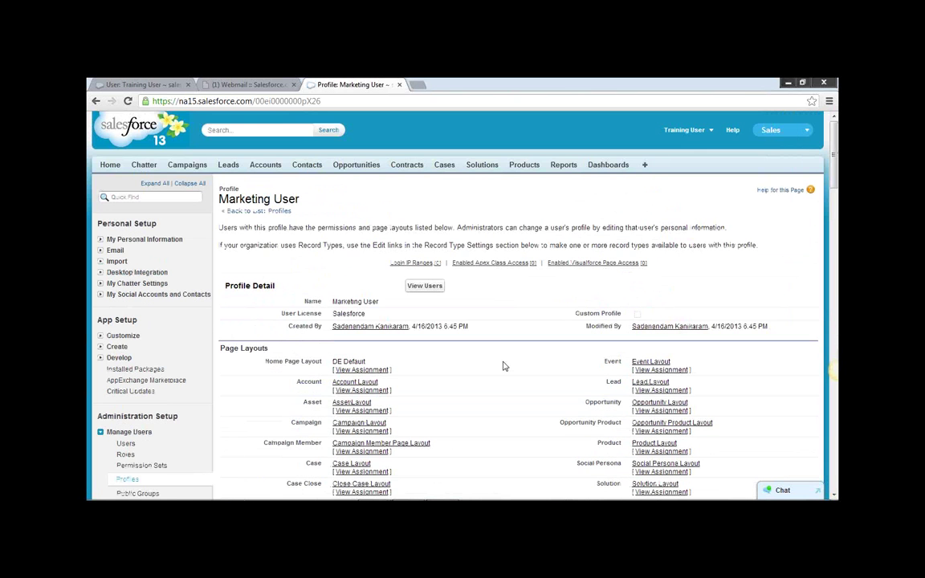
scroll(172, 321, down, 3)
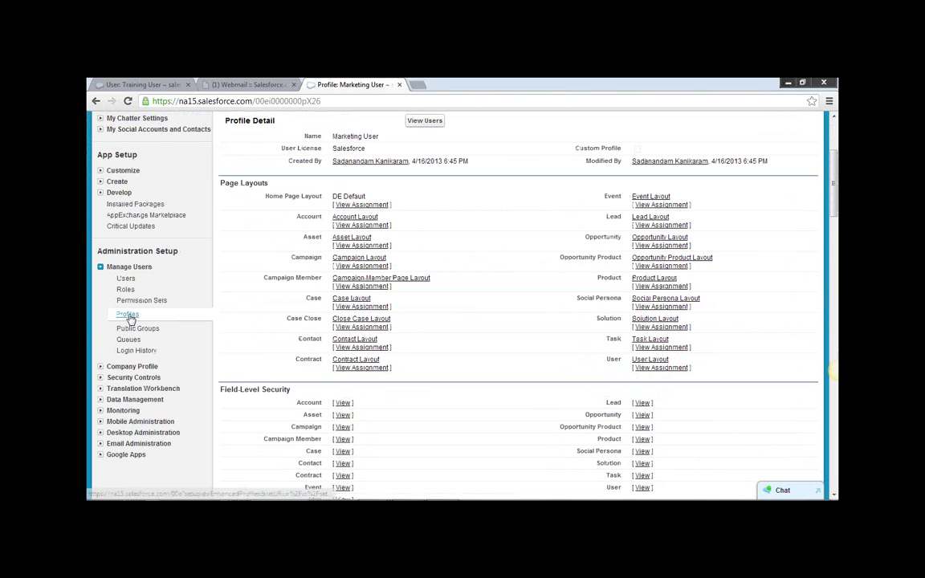
click(129, 314)
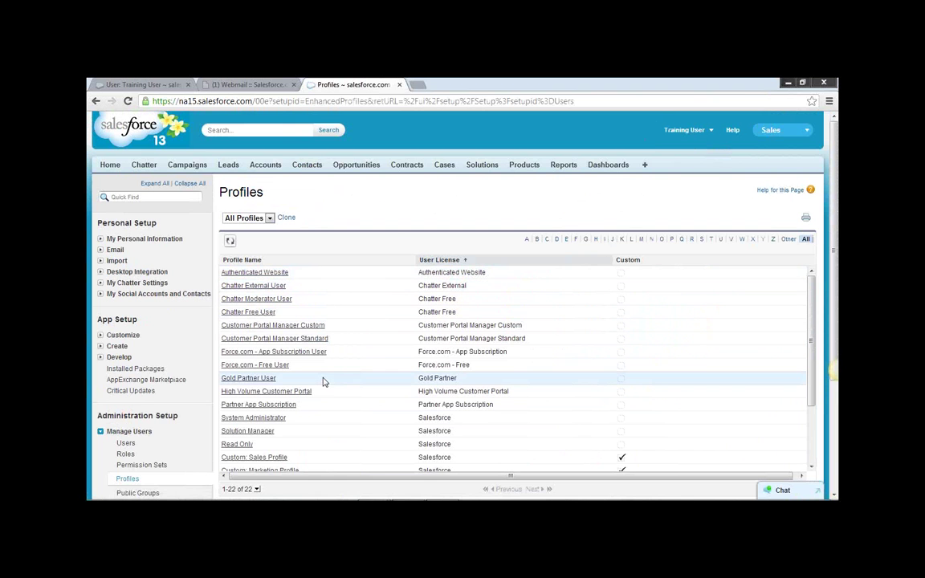
scroll(227, 281, down, 2)
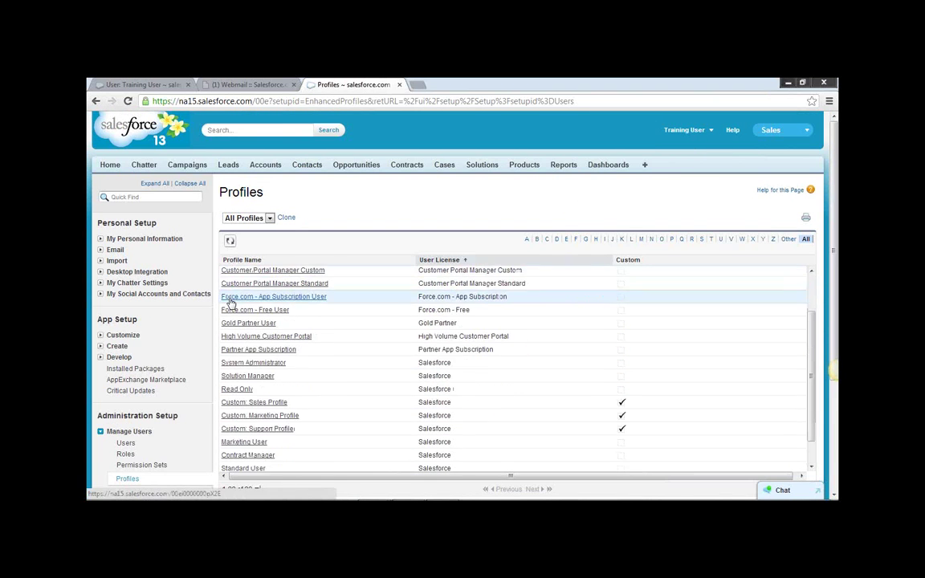
scroll(228, 466, down, 1)
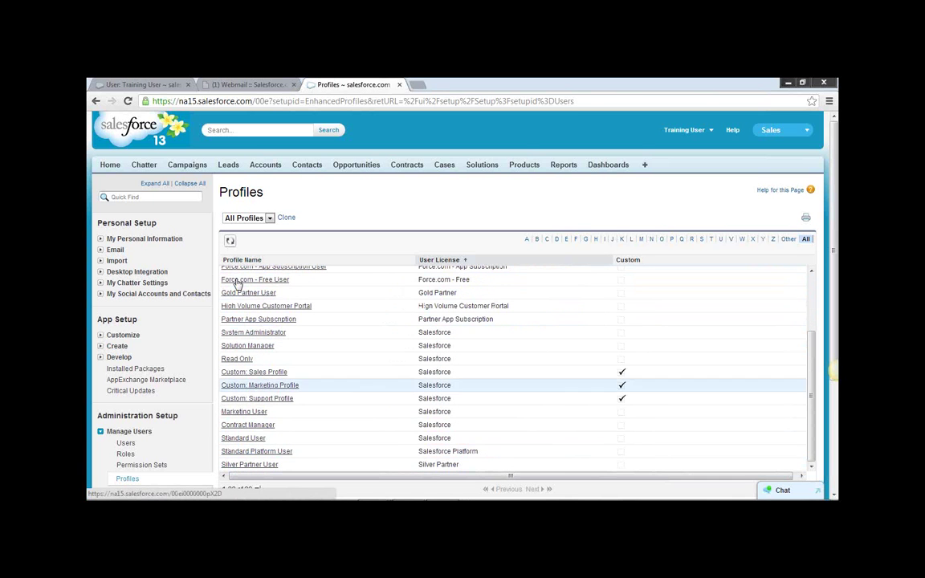
scroll(239, 437, down, 2)
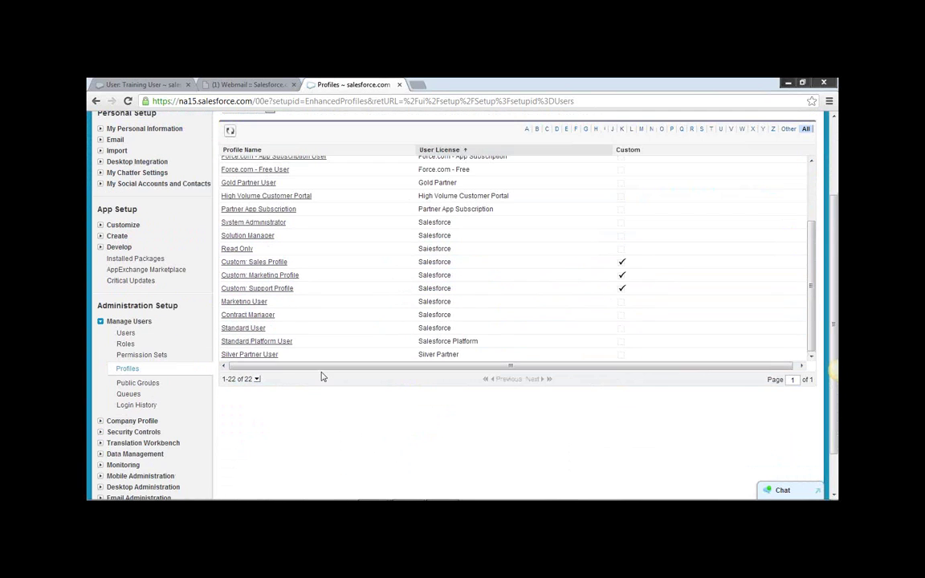
scroll(760, 231, up, 4)
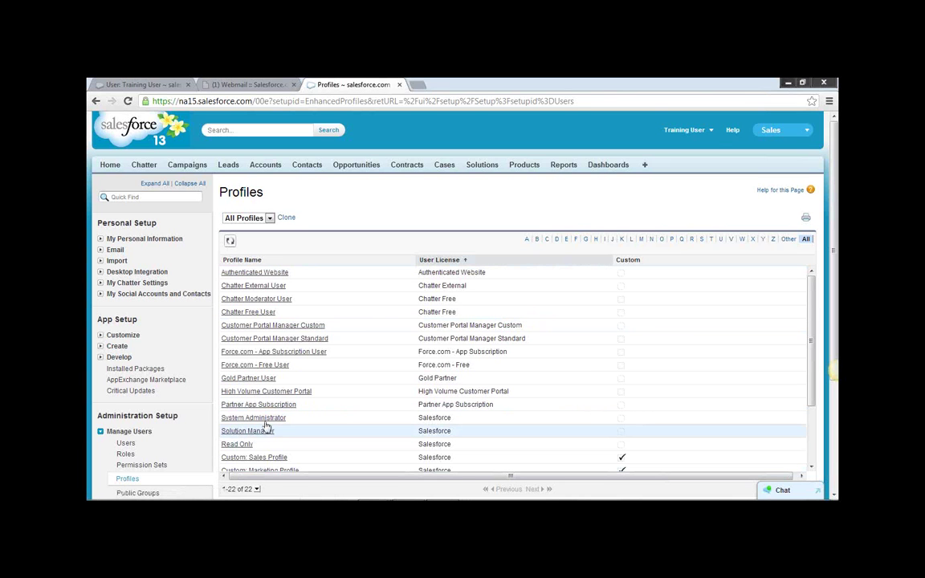
Log out of the training user and log back in as administrator, skipping mobile verification.
click(713, 134)
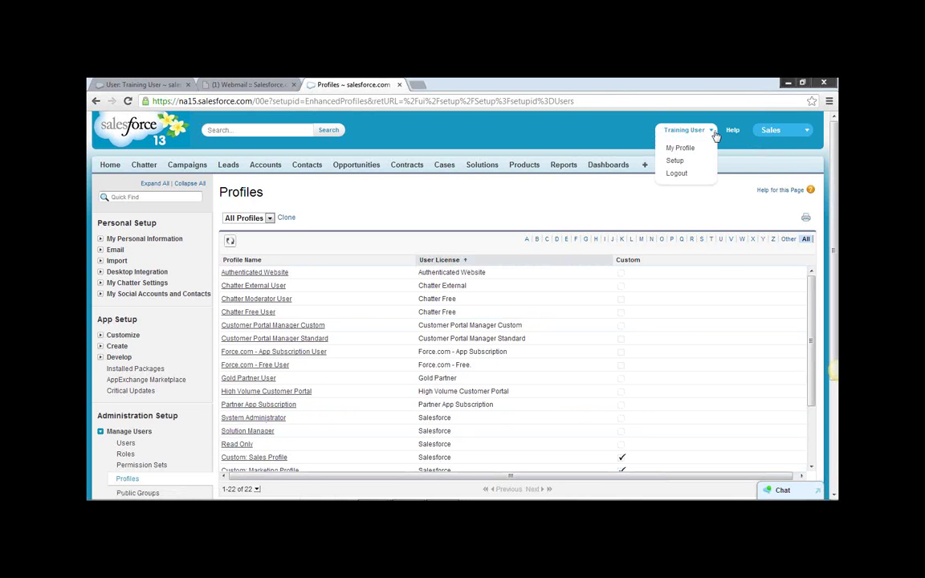
click(676, 174)
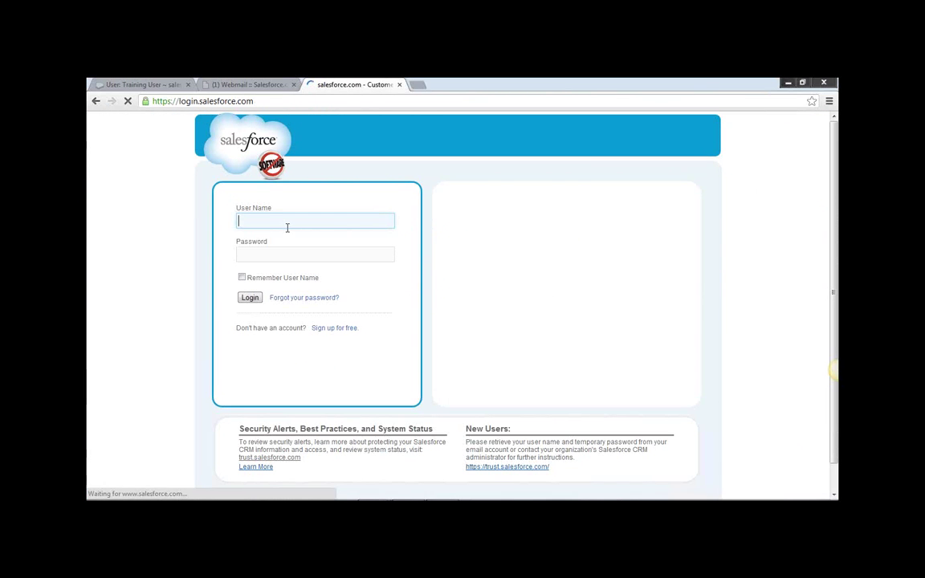
text(ad)
key(Tab)
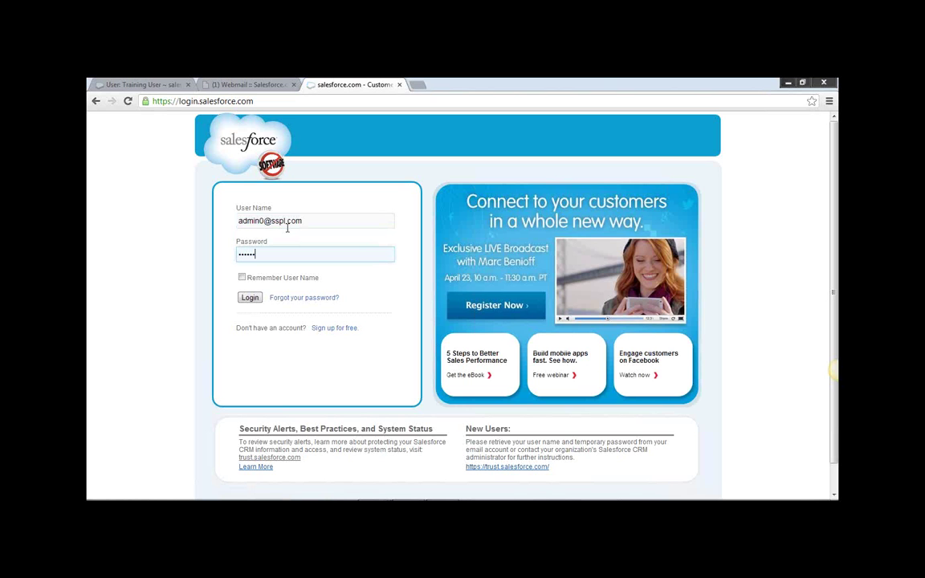
key(Return)
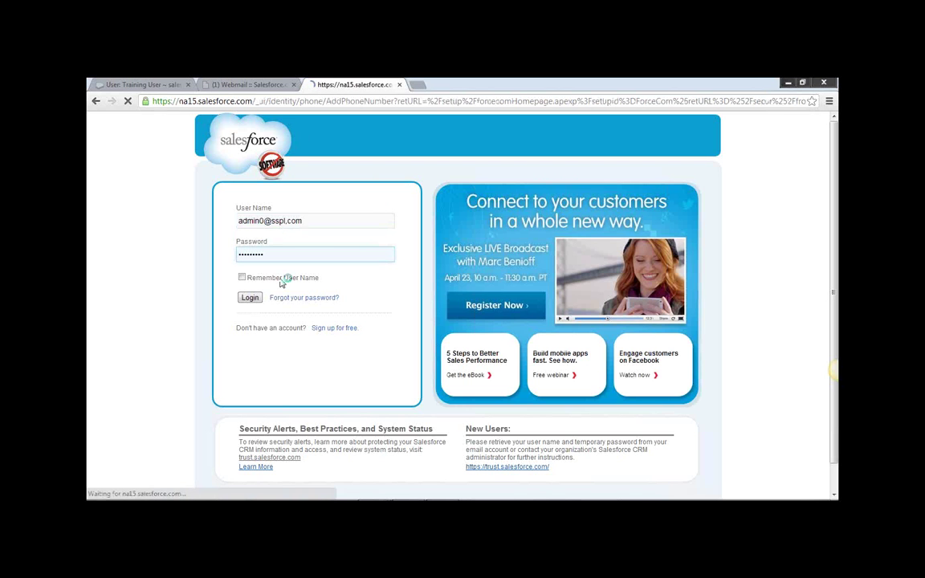
click(274, 334)
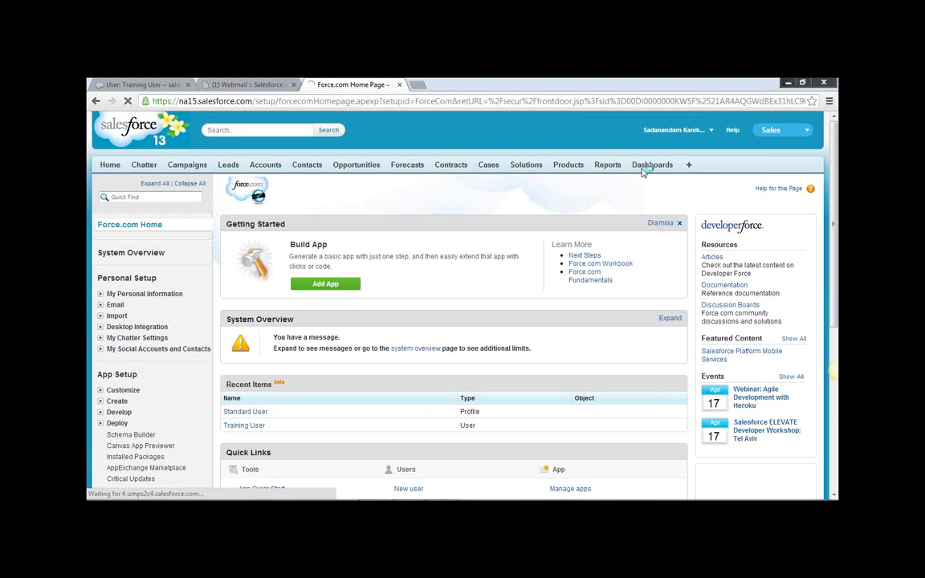
scroll(193, 321, down, 1)
Open the Profiles list under Manage Users.
scroll(192, 320, down, 2)
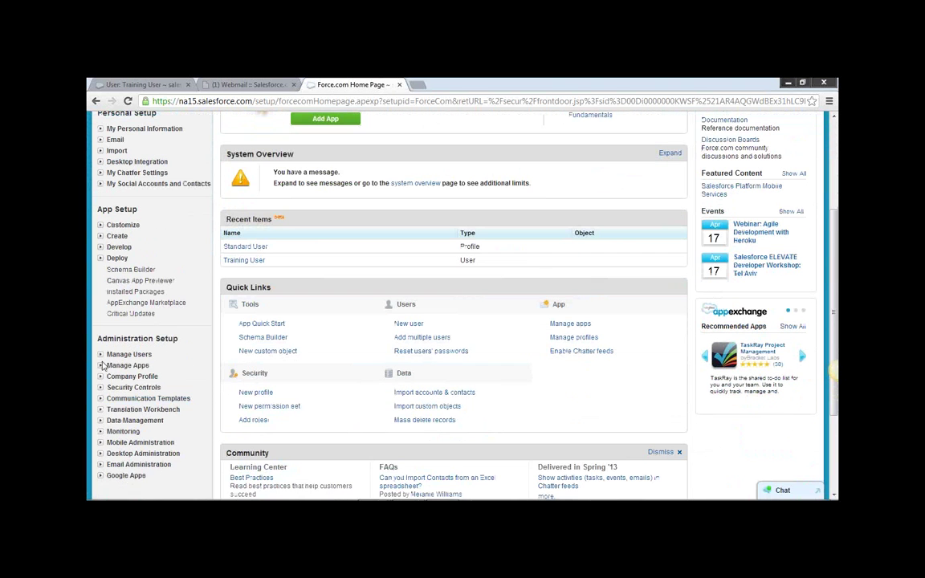
click(124, 354)
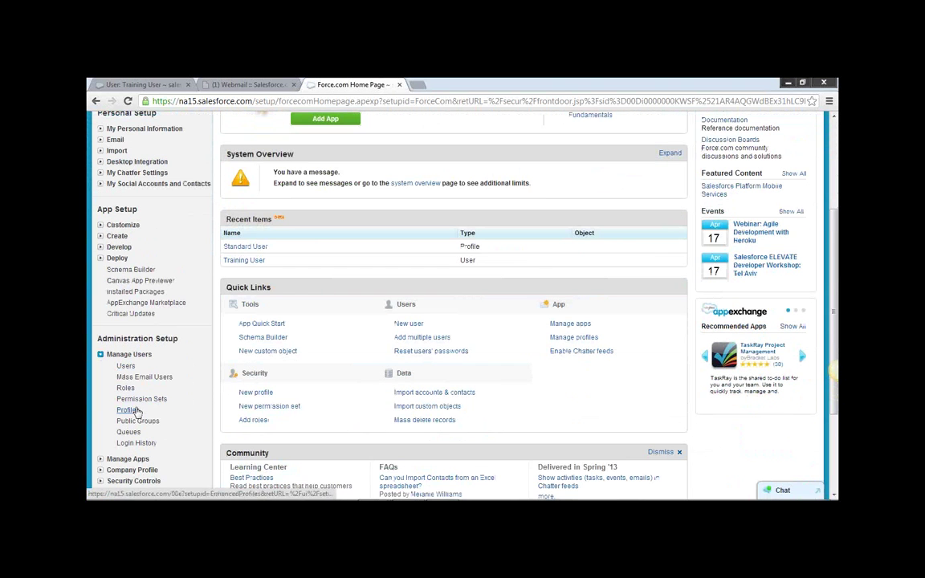
click(134, 409)
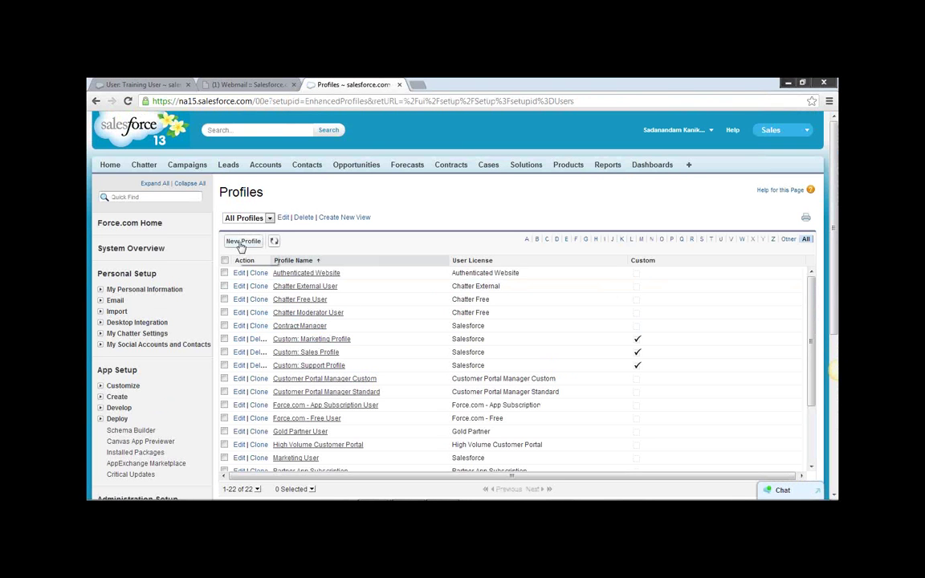
Clone Marketing User as a new profile named 'SS Marketing User' and save it.
click(242, 241)
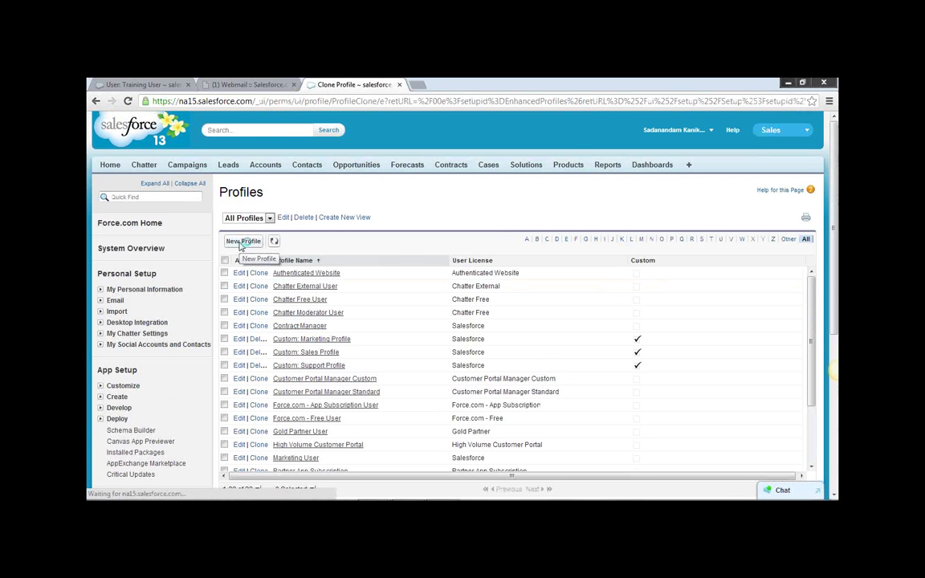
click(460, 265)
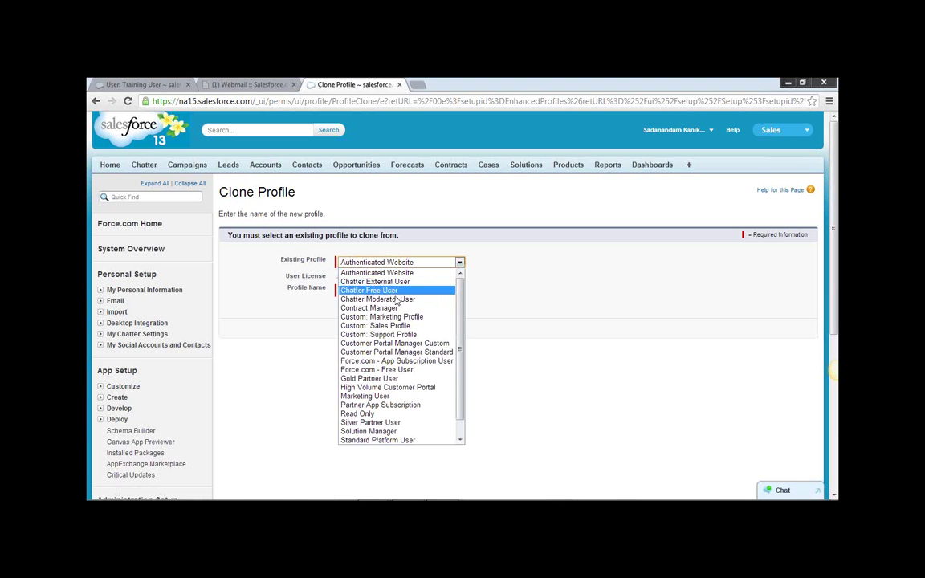
scroll(407, 389, down, 1)
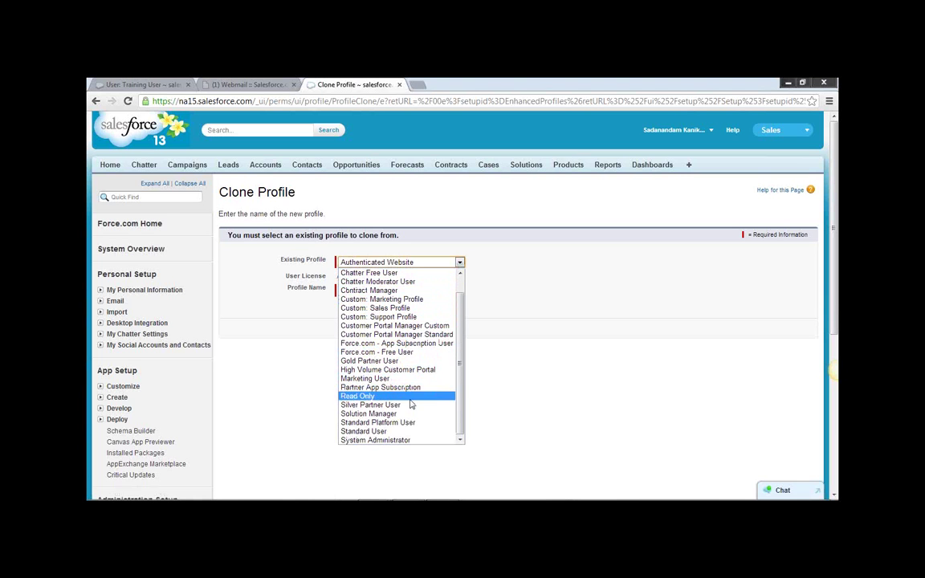
click(404, 378)
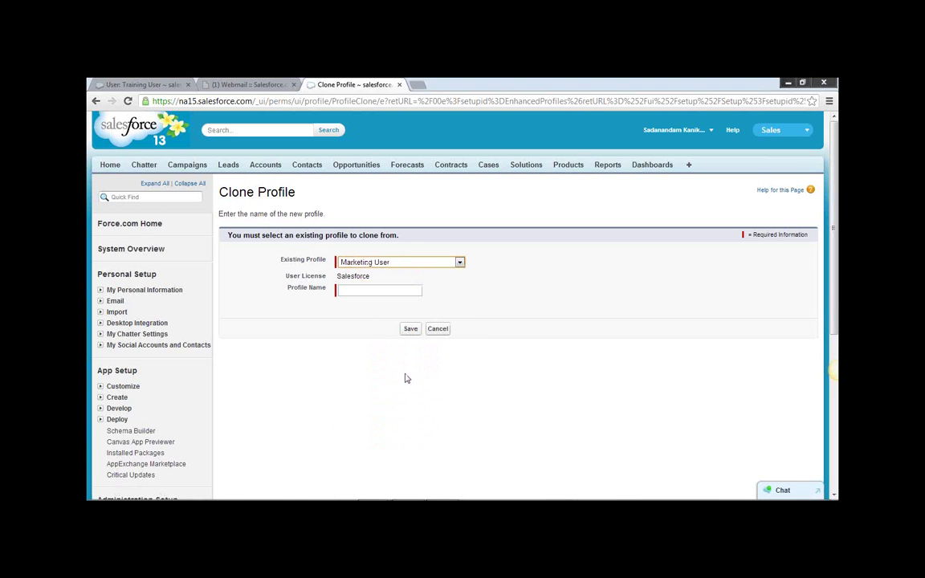
key(Tab)
text(SS )
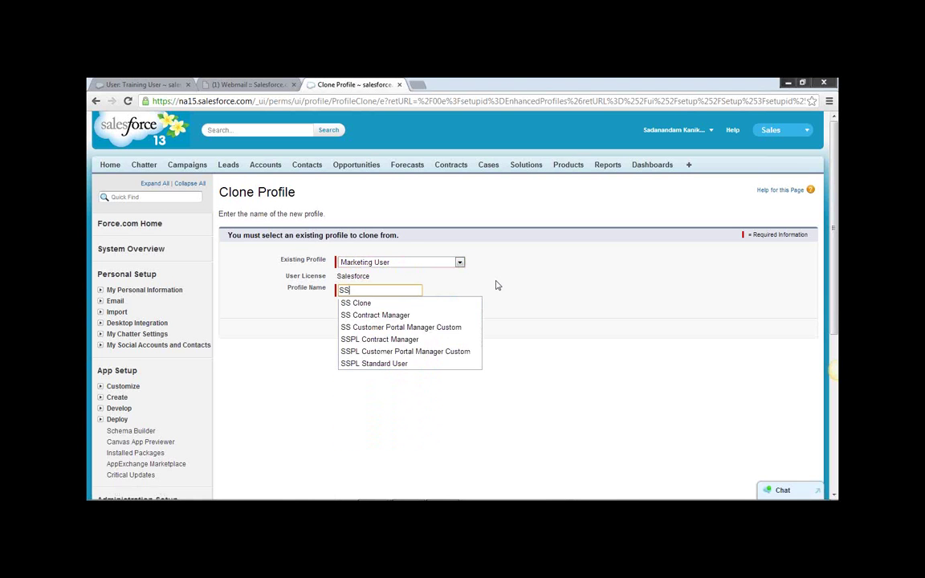
text(Marketing User)
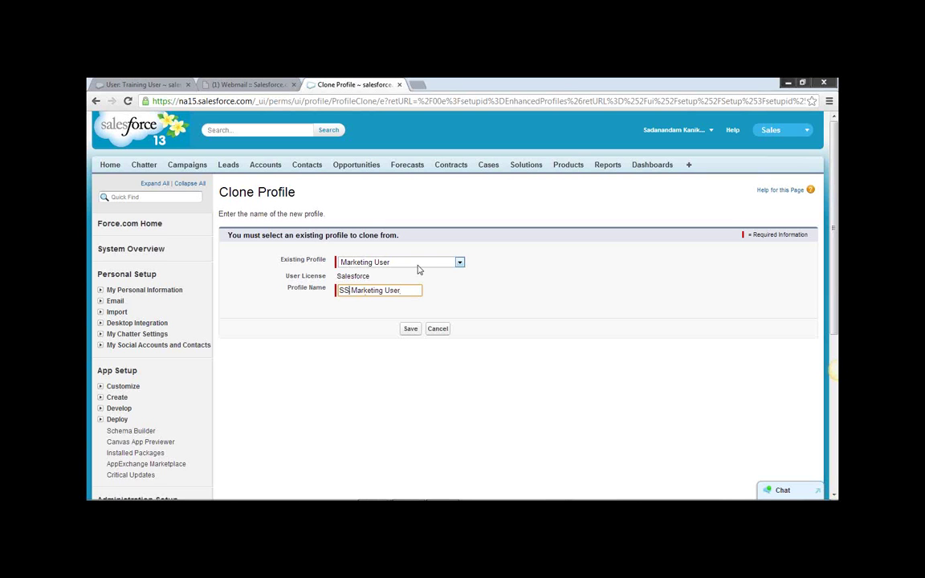
key(shift+Home)
click(411, 227)
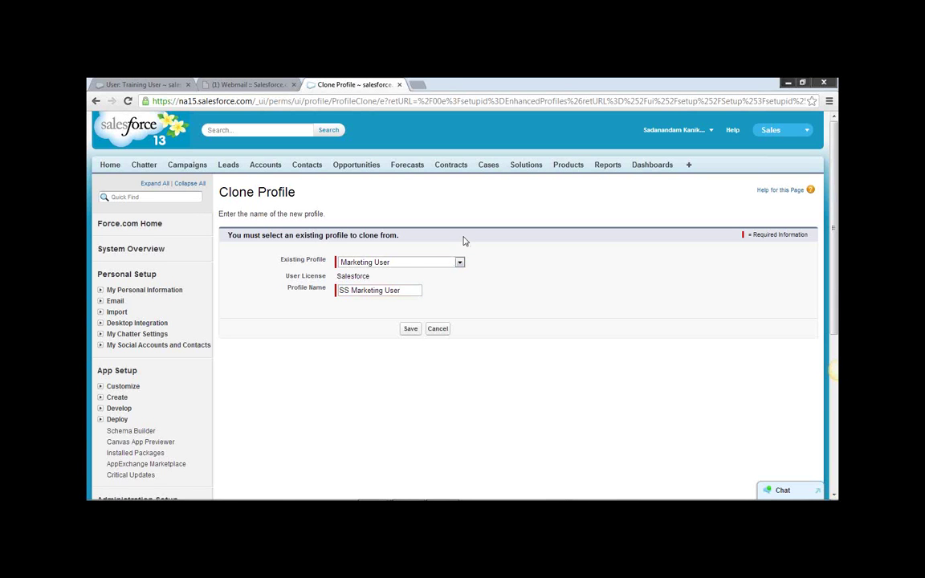
double_click(343, 291)
click(432, 299)
click(410, 329)
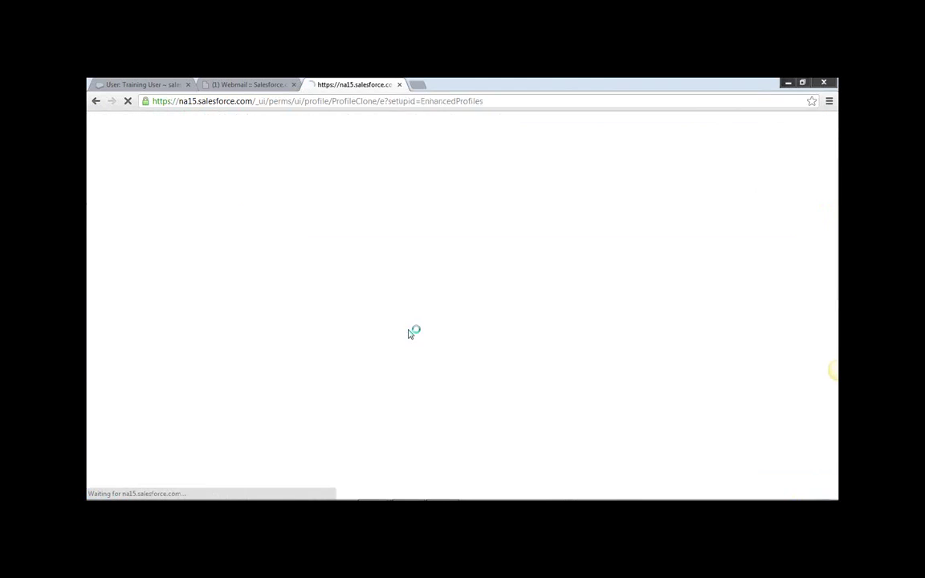
Open the Marketing User profile in edit mode from the Profiles list.
scroll(522, 376, down, 4)
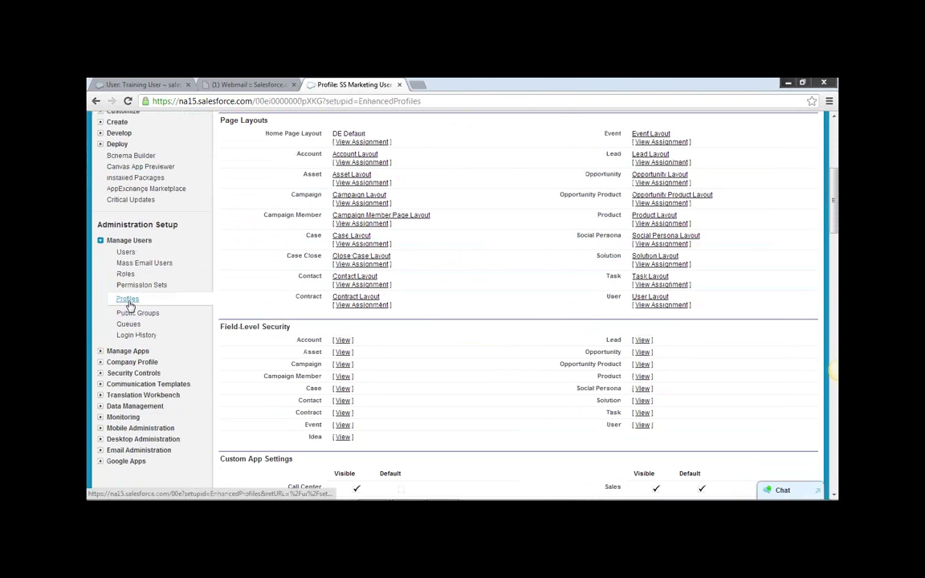
click(129, 304)
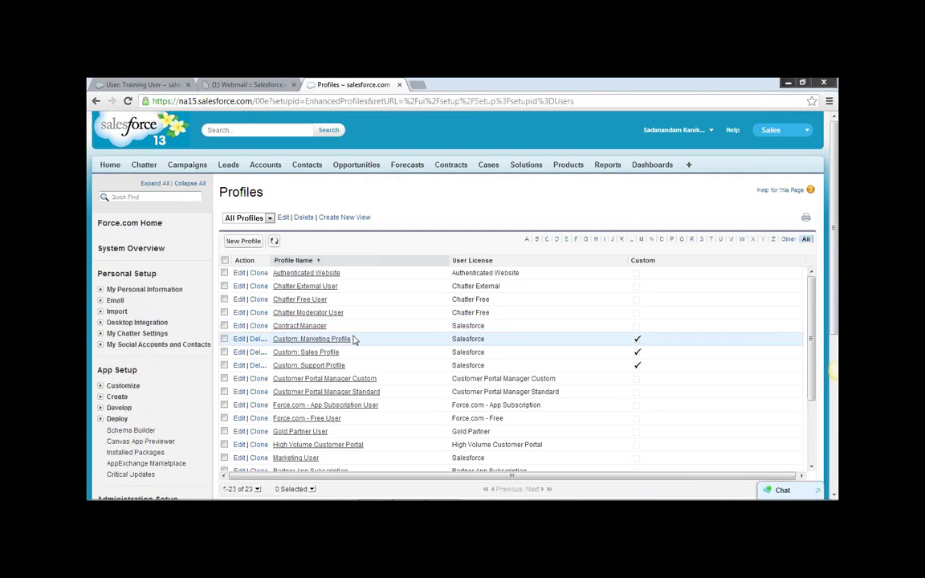
scroll(354, 341, down, 2)
scroll(353, 341, down, 2)
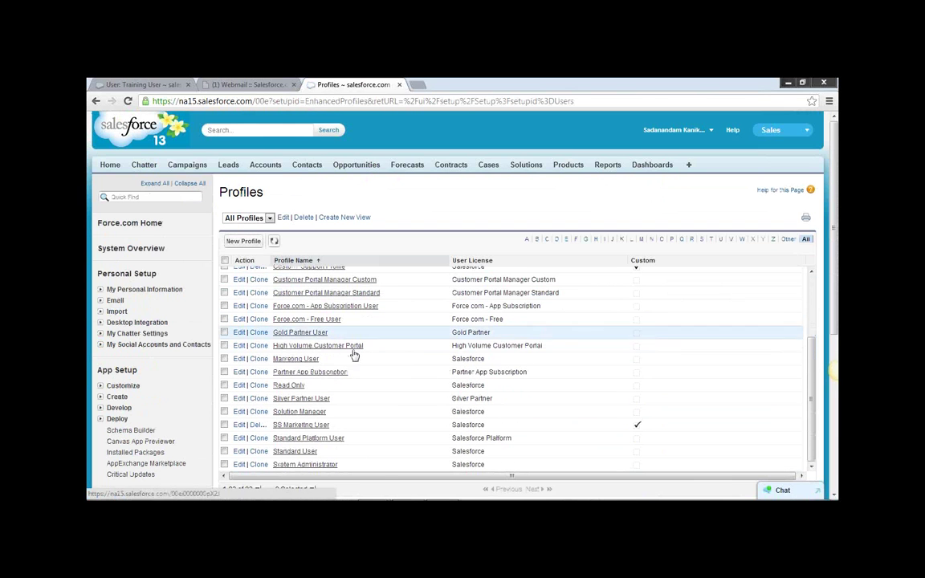
click(240, 359)
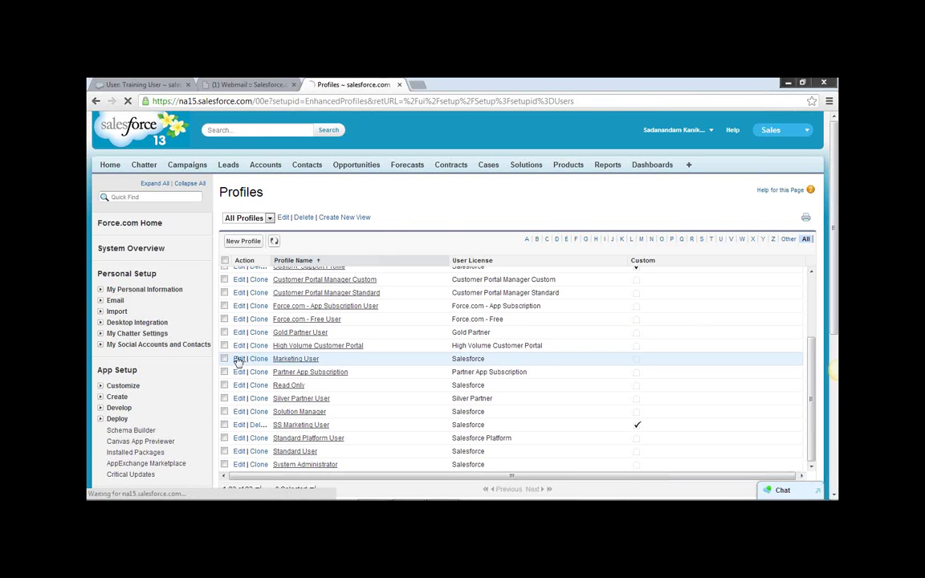
Uncheck Visible for the Content and Marketing apps under Custom App Settings.
scroll(485, 330, down, 2)
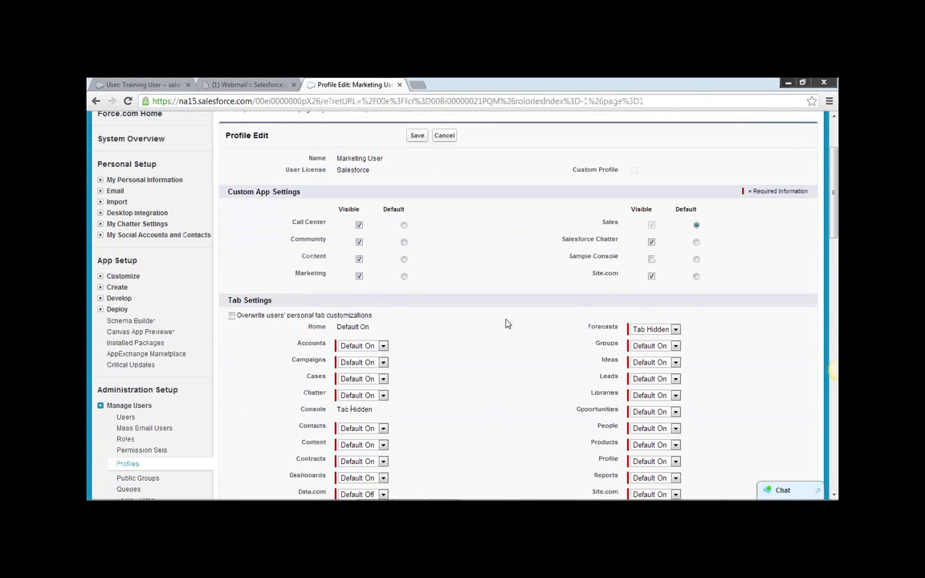
scroll(507, 321, up, 2)
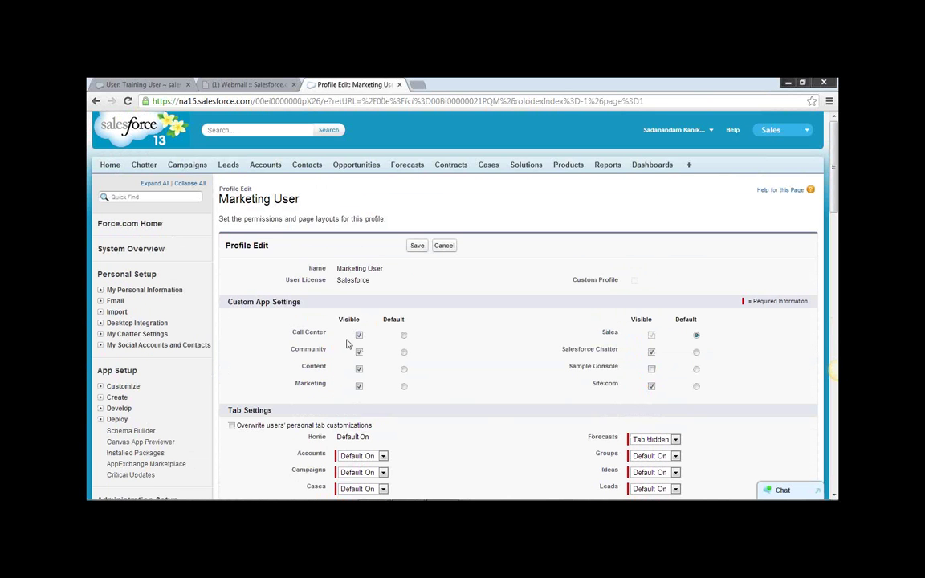
drag(228, 302, 295, 303)
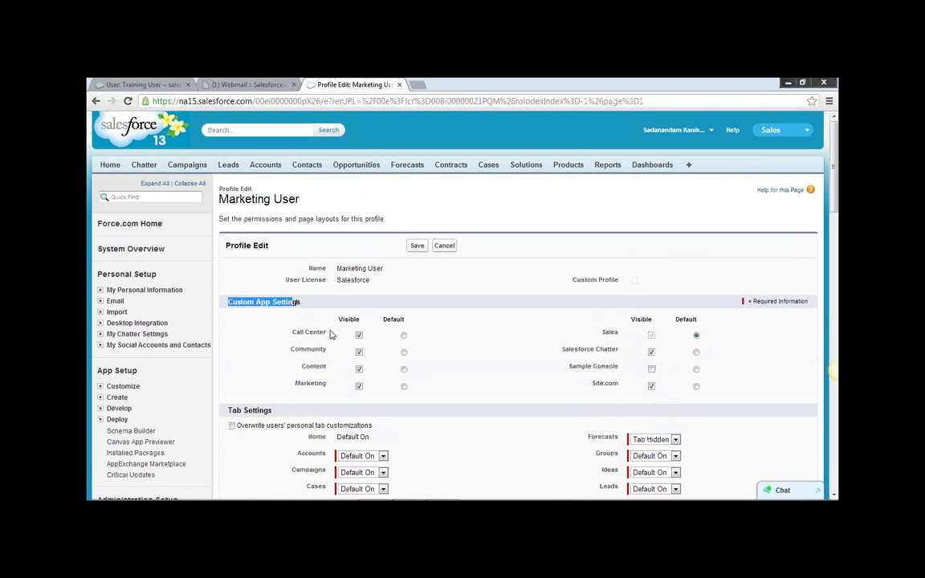
click(359, 370)
click(359, 386)
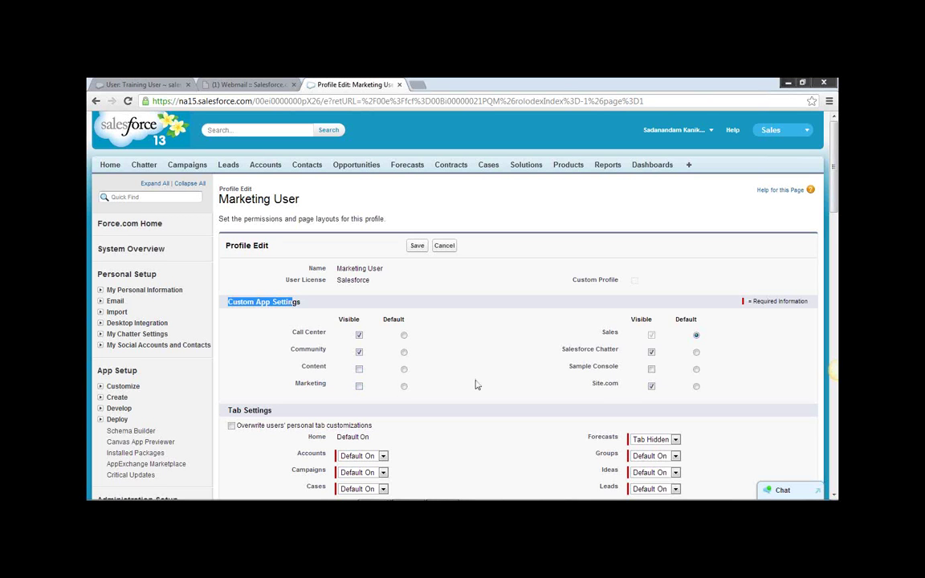
click(238, 317)
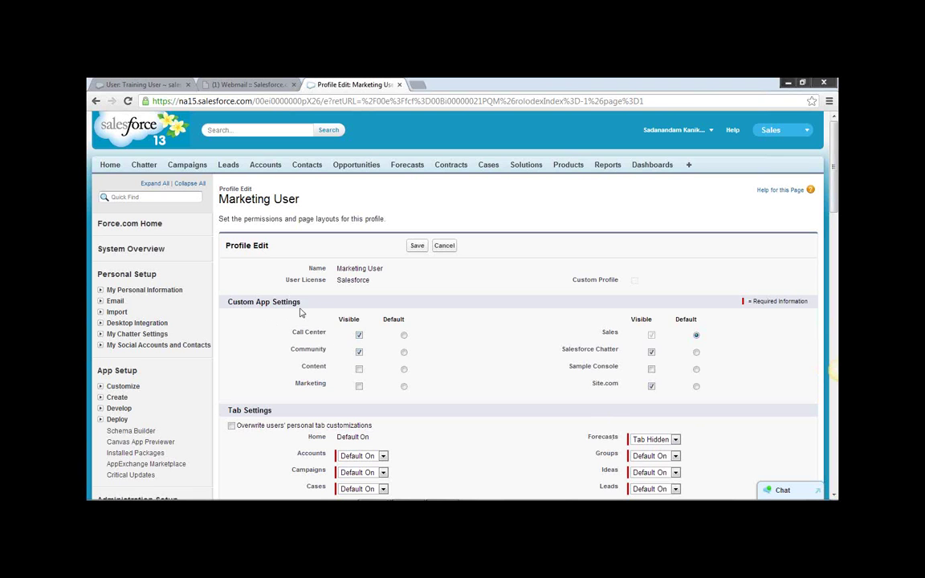
drag(300, 308, 227, 303)
scroll(273, 281, down, 2)
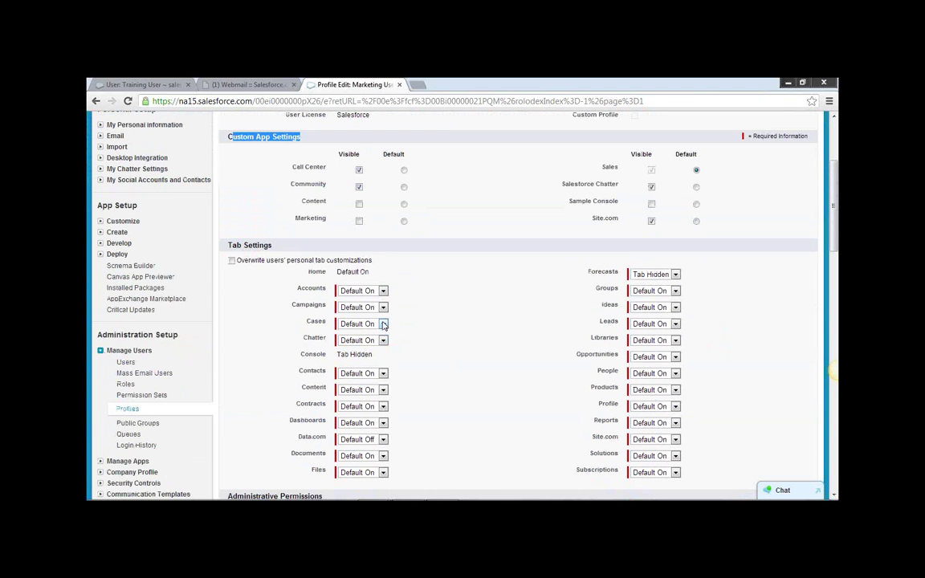
click(383, 324)
click(358, 334)
scroll(482, 353, down, 1)
scroll(481, 353, down, 1)
click(675, 329)
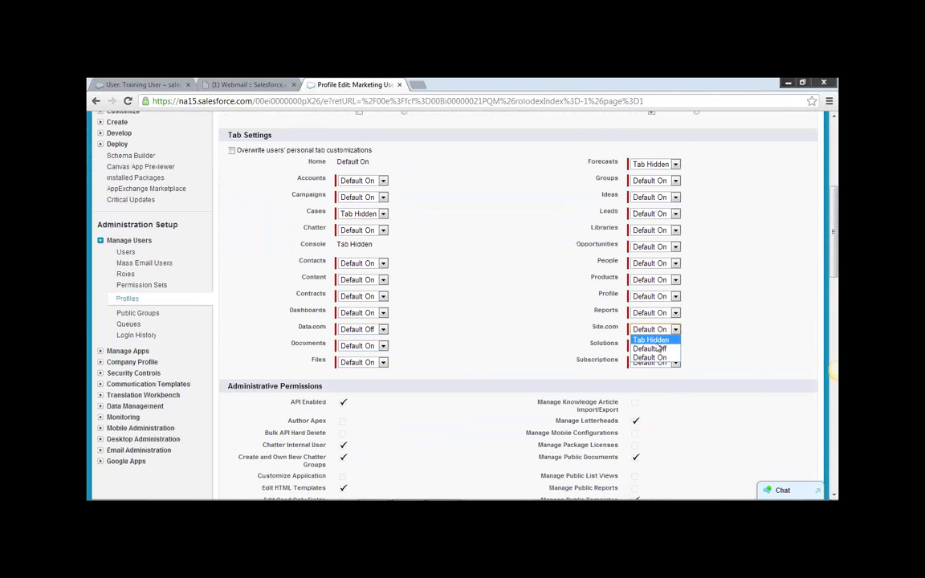
click(657, 341)
scroll(464, 337, down, 2)
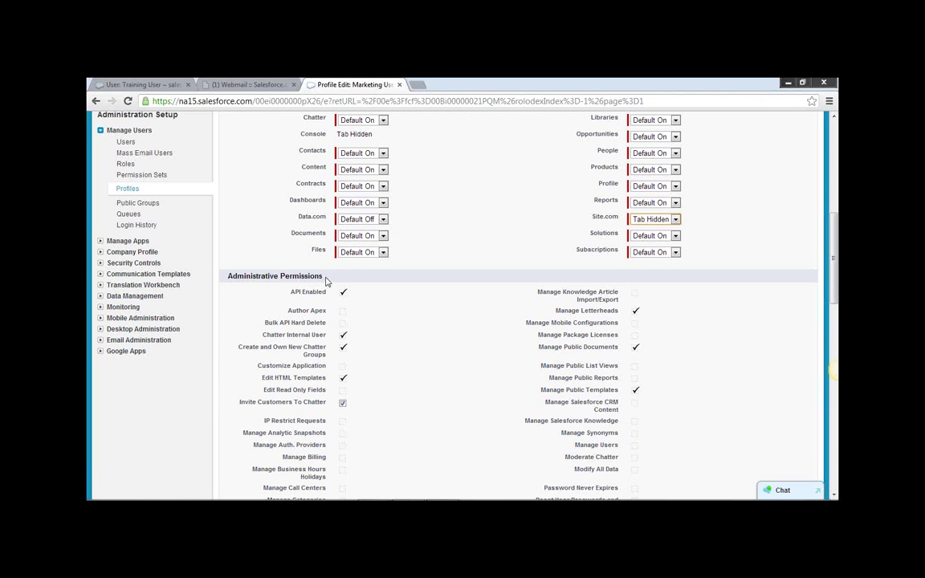
drag(326, 281, 228, 277)
scroll(418, 340, up, 6)
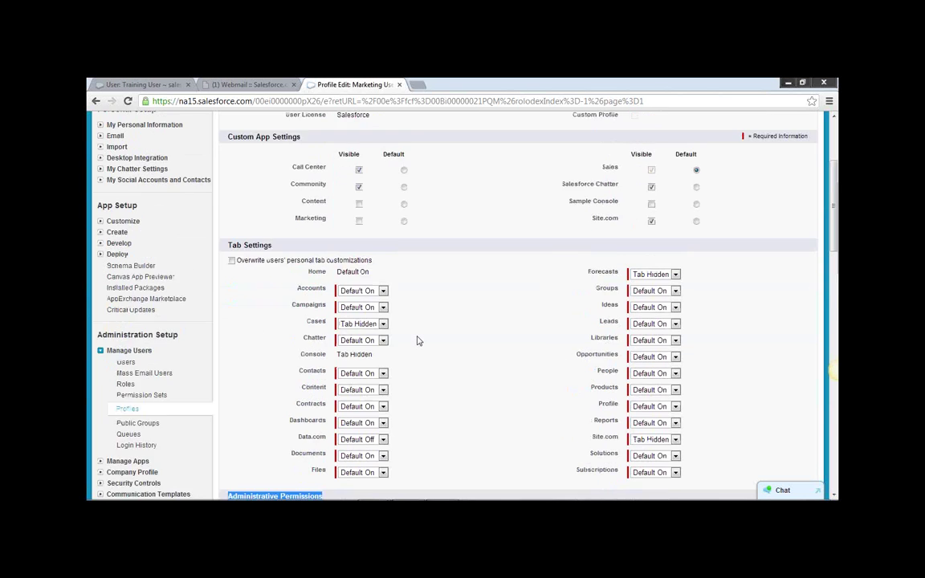
scroll(426, 345, down, 6)
click(338, 314)
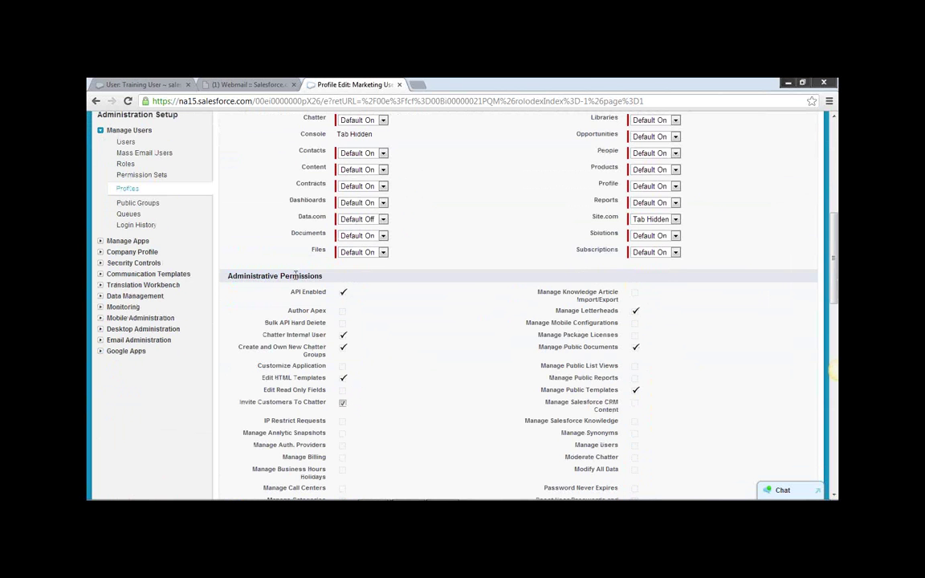
drag(319, 276, 237, 275)
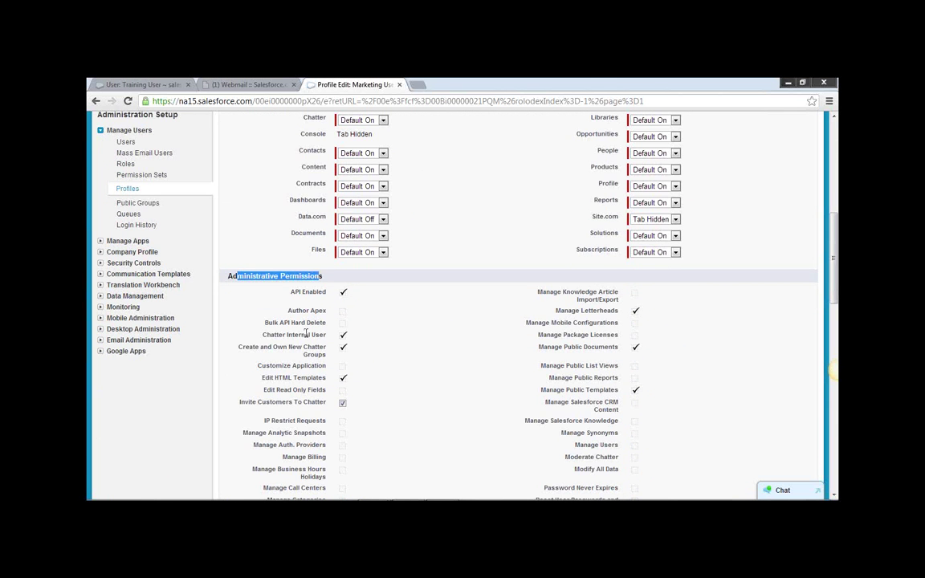
scroll(306, 332, down, 2)
scroll(300, 337, down, 2)
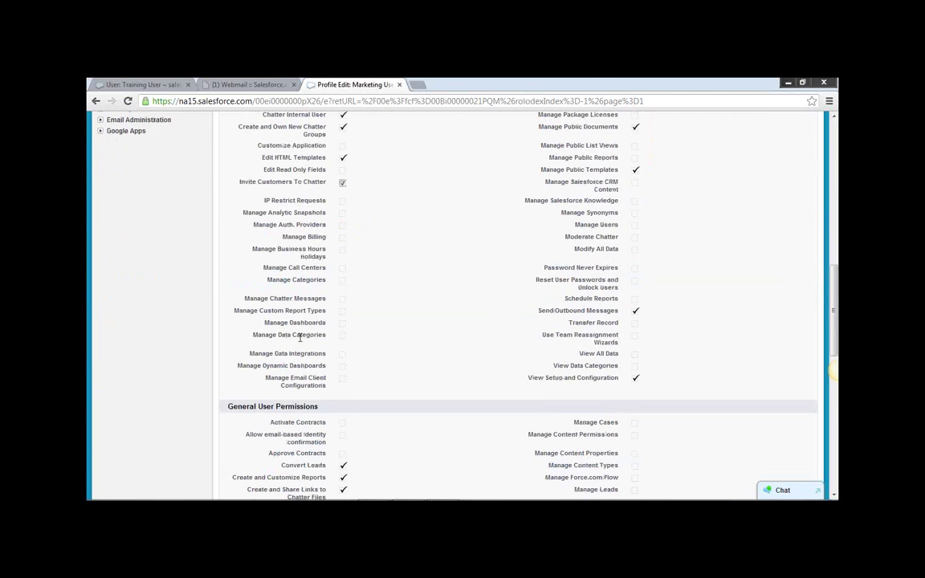
scroll(300, 343, down, 5)
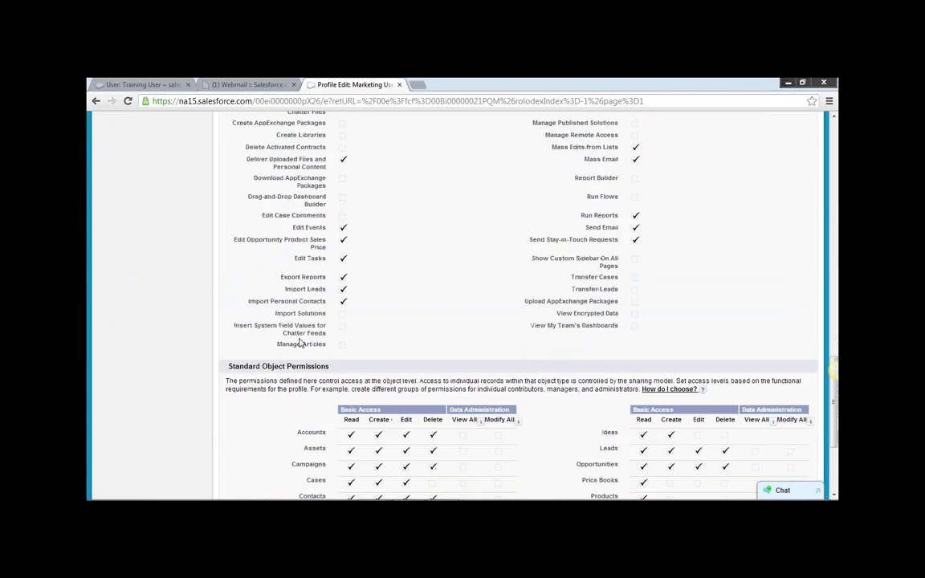
scroll(302, 341, up, 10)
scroll(321, 347, up, 3)
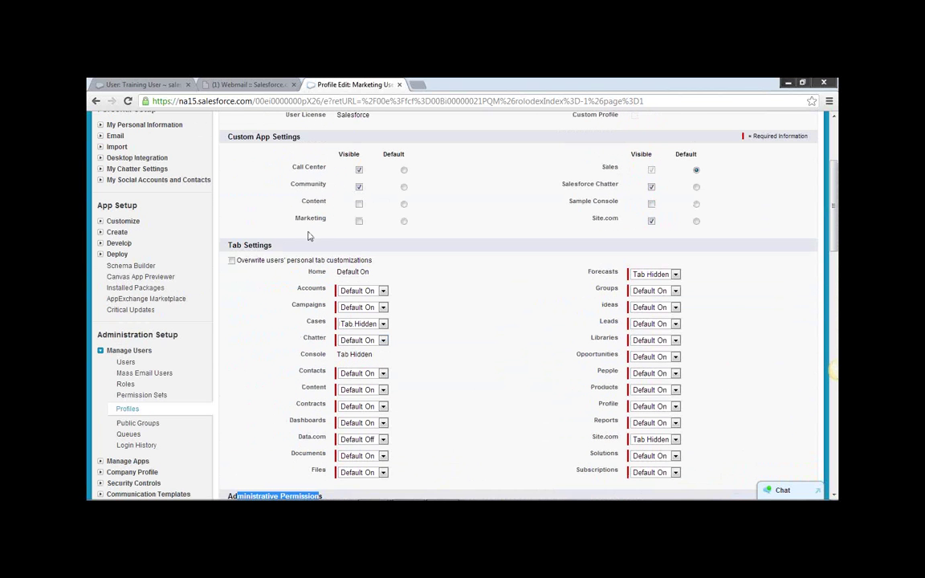
drag(272, 245, 229, 245)
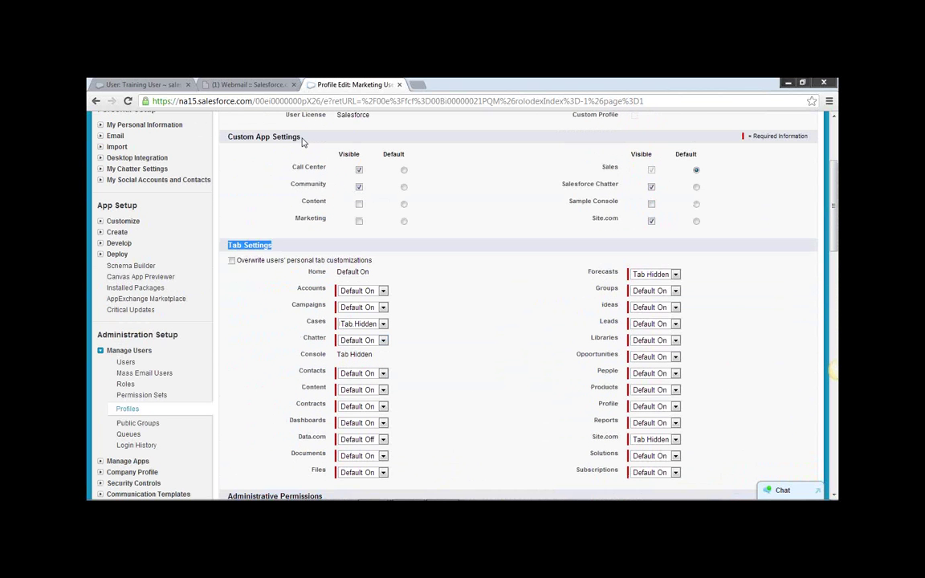
drag(303, 138, 256, 137)
scroll(451, 360, down, 4)
scroll(454, 366, down, 4)
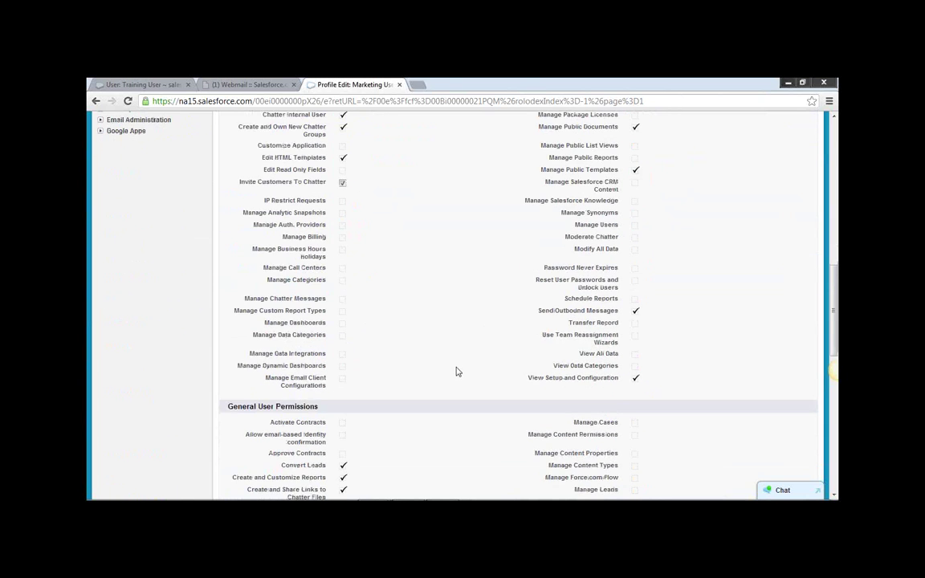
scroll(360, 321, up, 2)
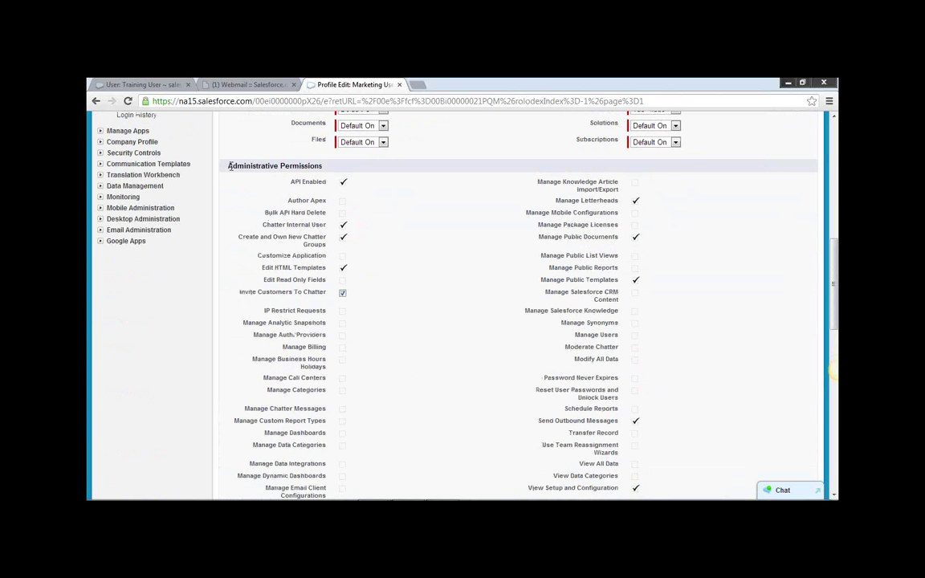
drag(223, 166, 333, 175)
scroll(462, 365, down, 5)
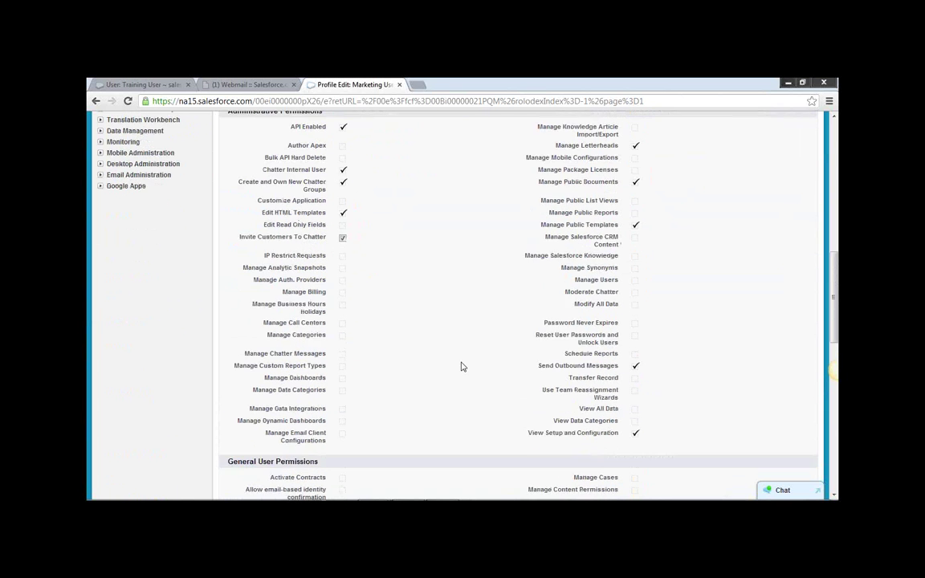
drag(228, 241, 342, 242)
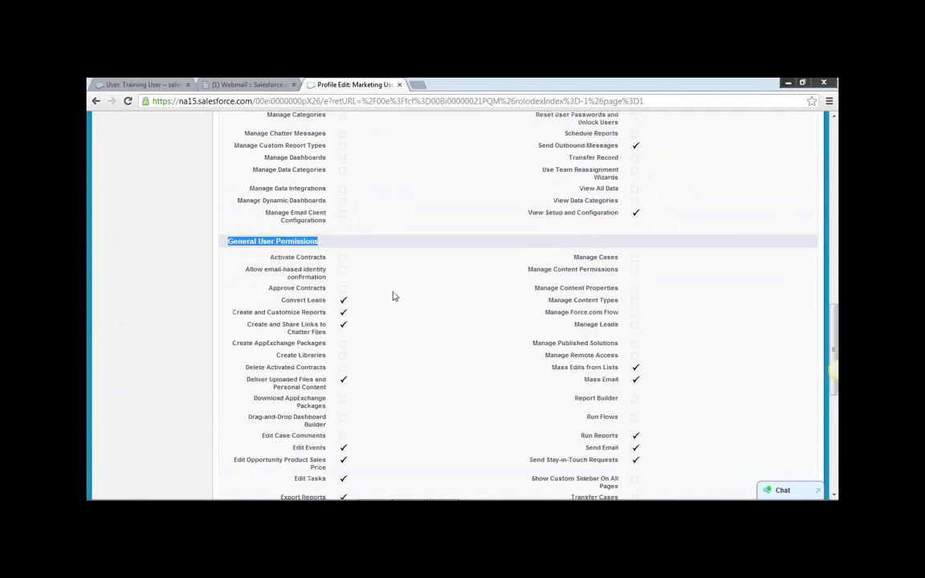
scroll(394, 302, down, 3)
drag(228, 310, 334, 312)
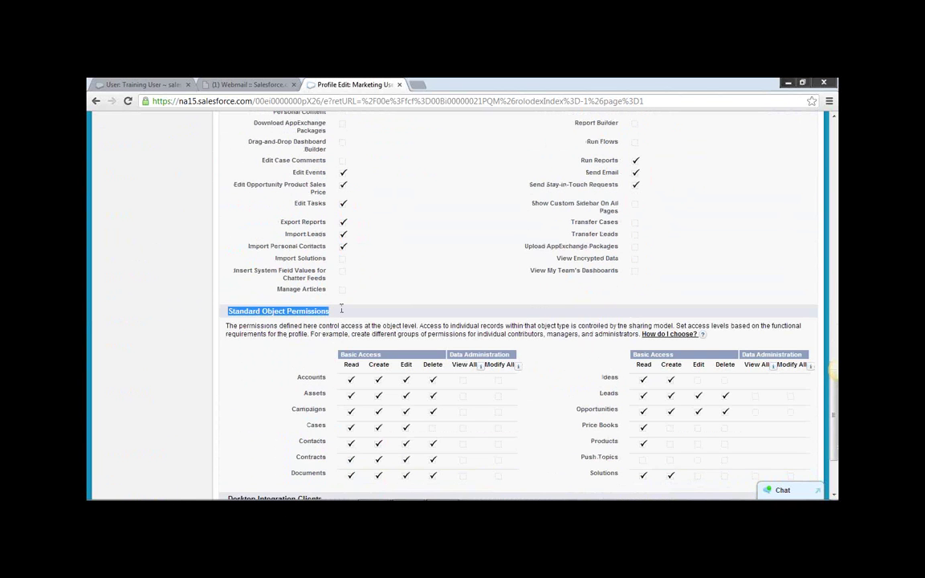
scroll(343, 315, down, 3)
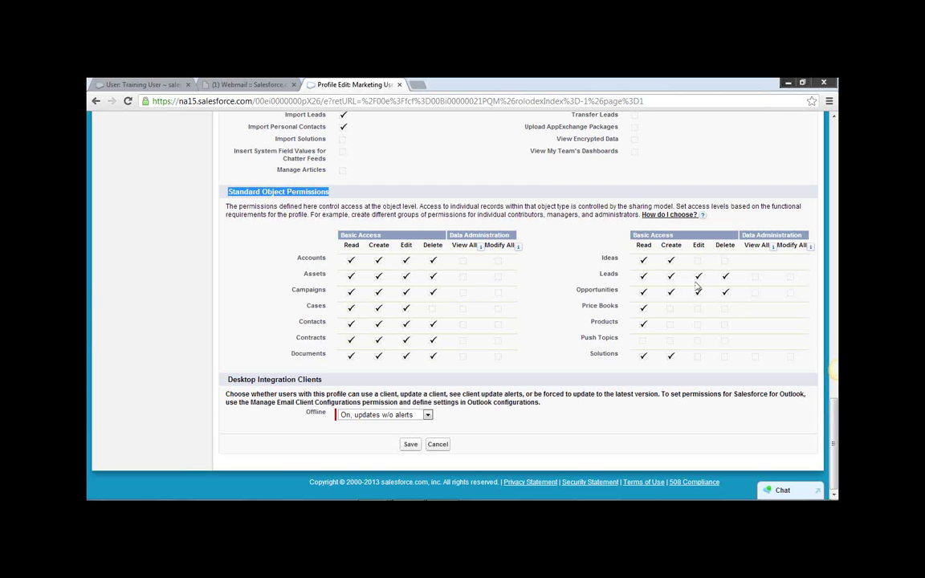
scroll(482, 305, up, 5)
scroll(446, 309, down, 1)
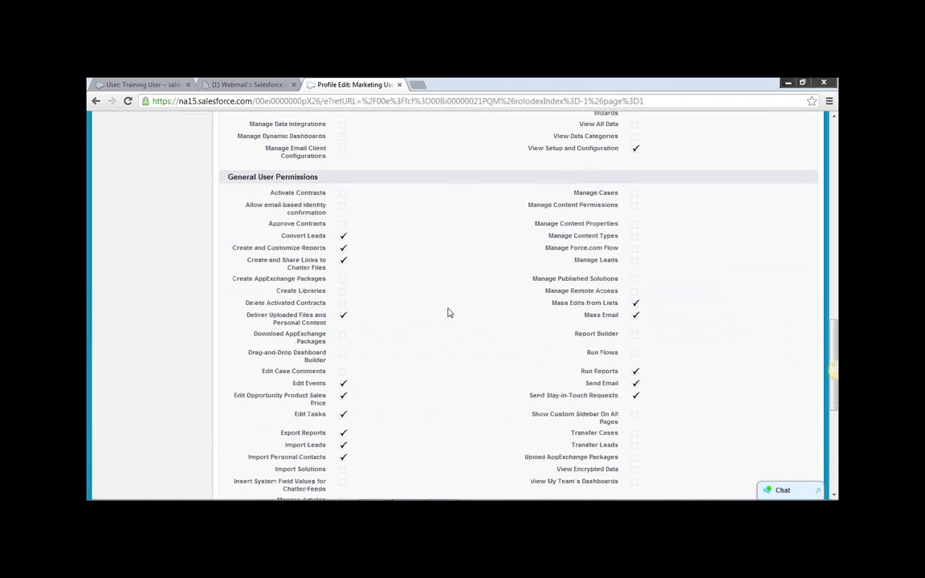
scroll(446, 311, up, 2)
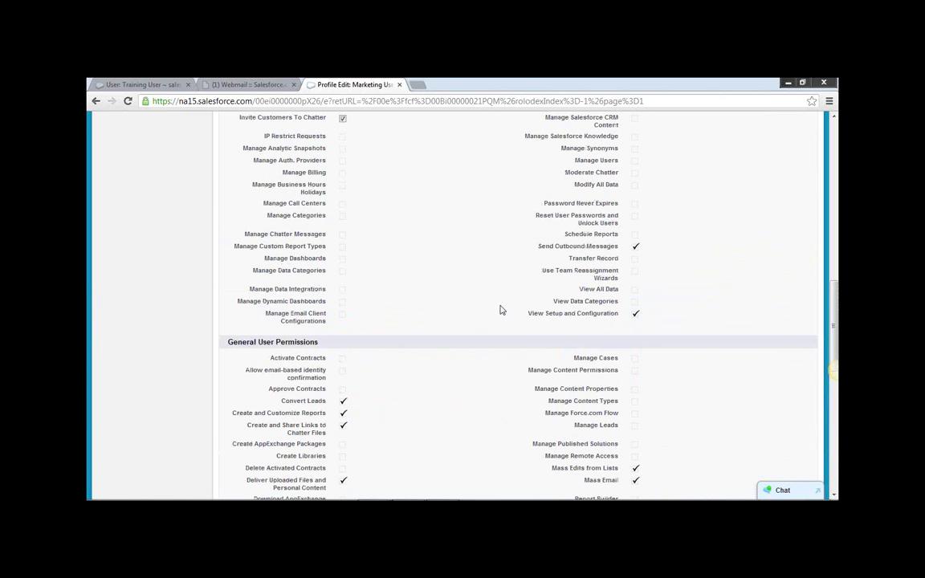
scroll(500, 310, up, 10)
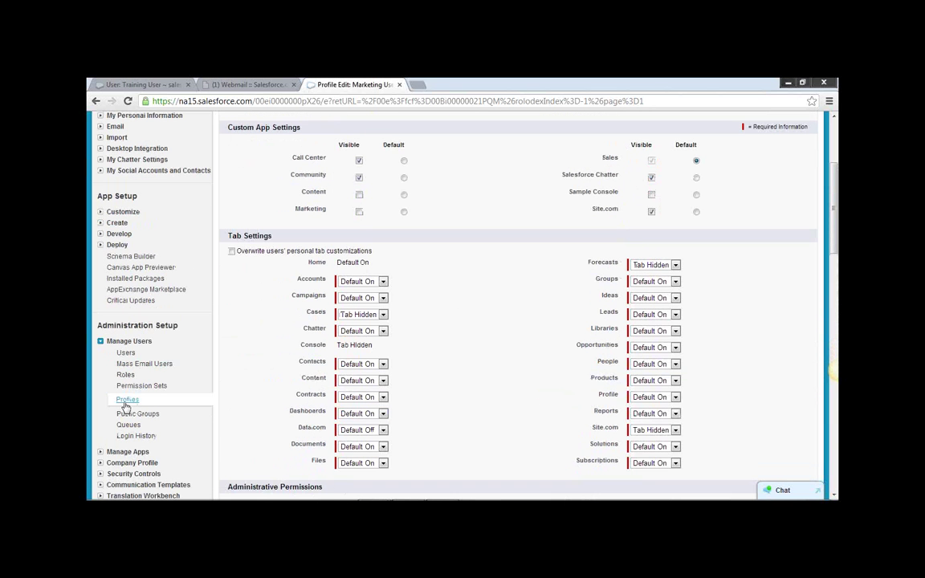
Reload the Profiles list and click Edit next to SS Marketing User.
click(126, 401)
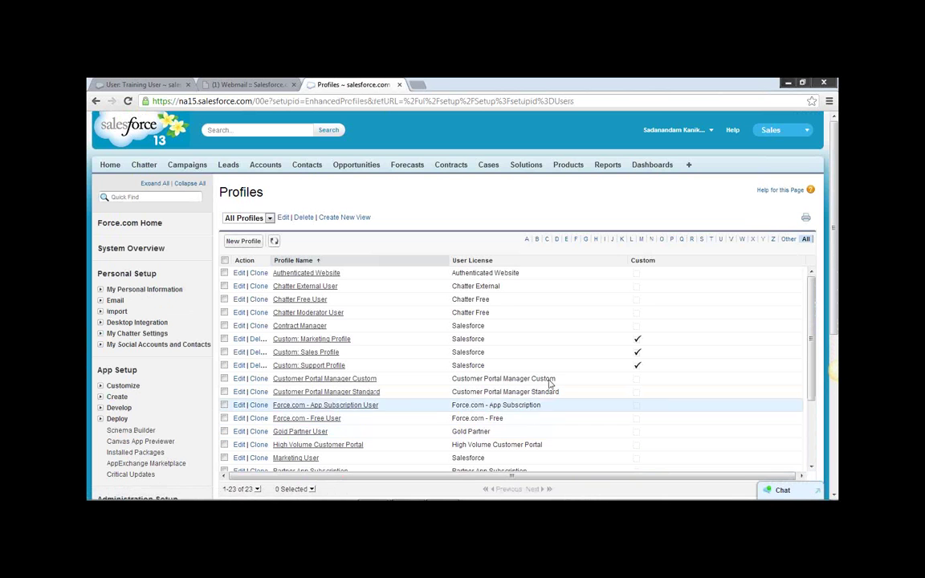
scroll(159, 433, down, 3)
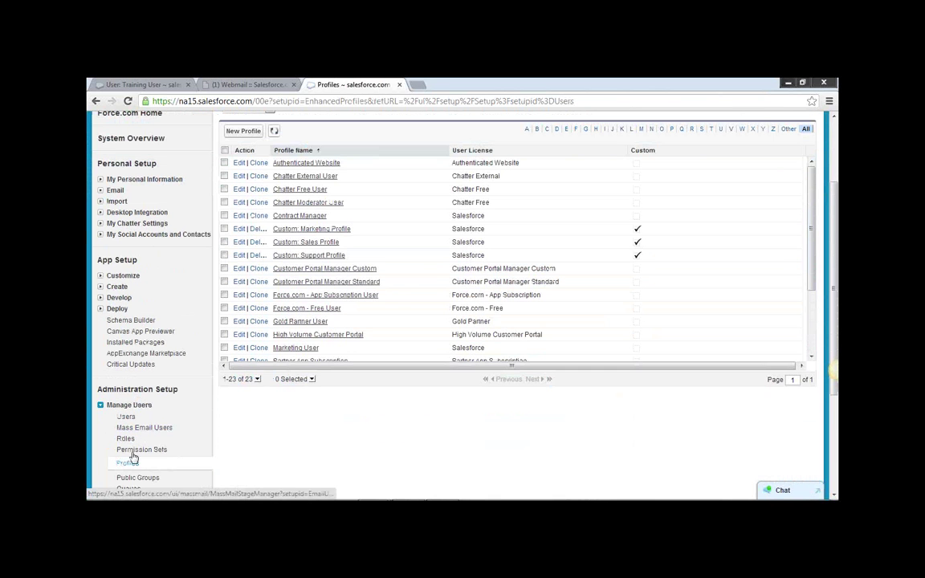
click(128, 464)
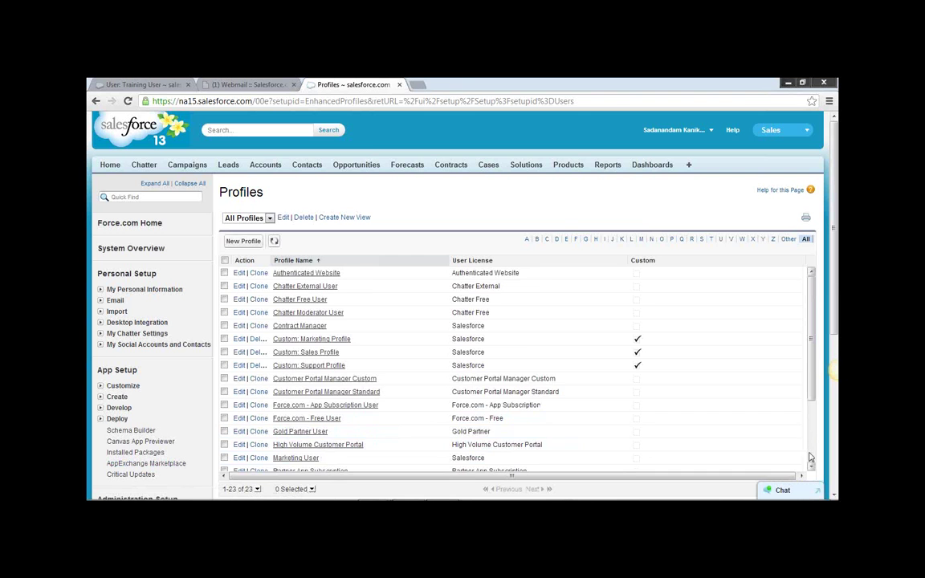
scroll(729, 411, down, 3)
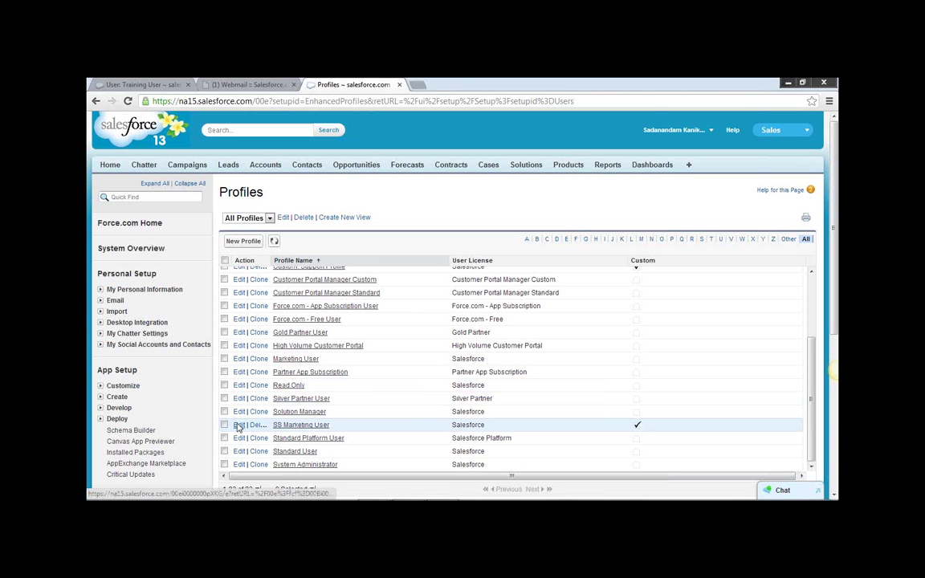
click(240, 425)
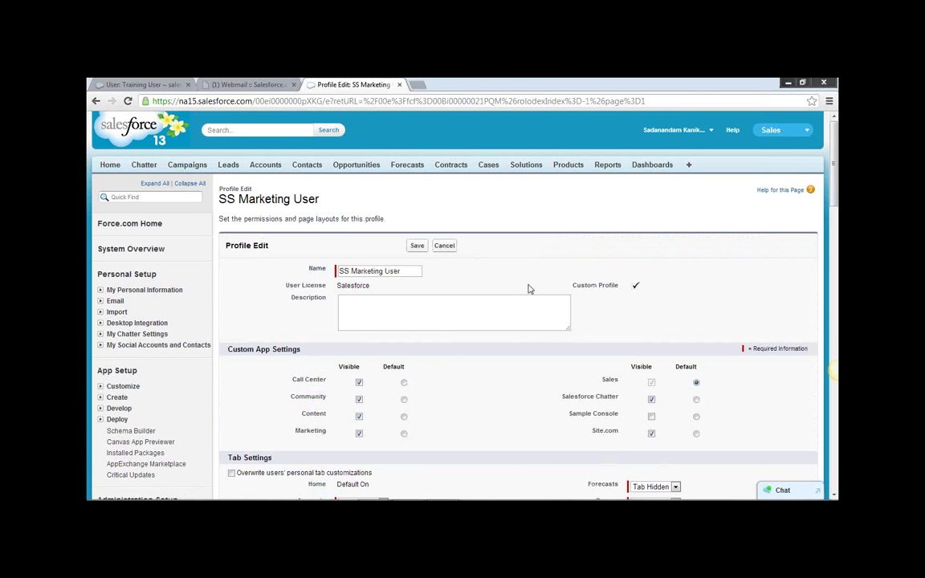
Look over the Administrative and General User Permissions sections of SS Marketing User.
scroll(529, 289, down, 15)
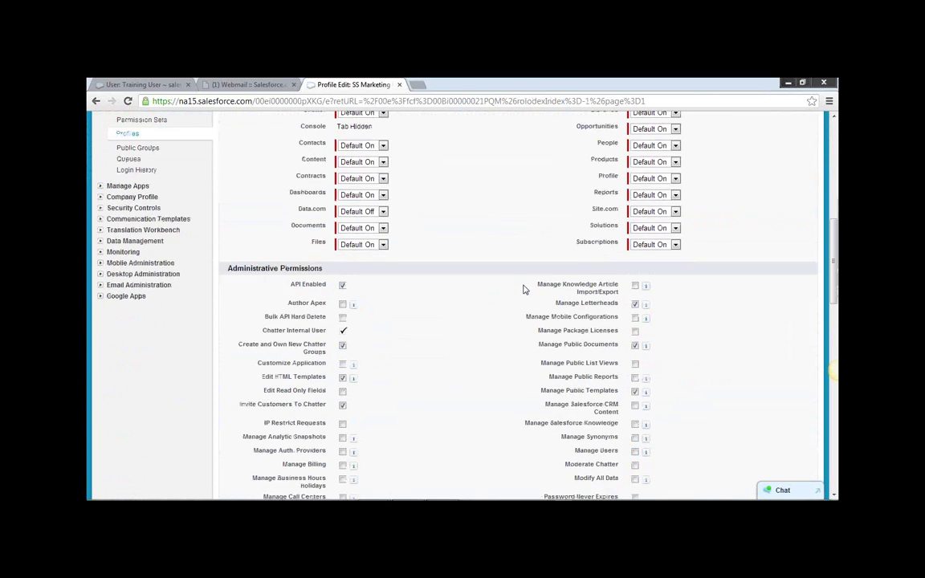
scroll(523, 289, up, 1)
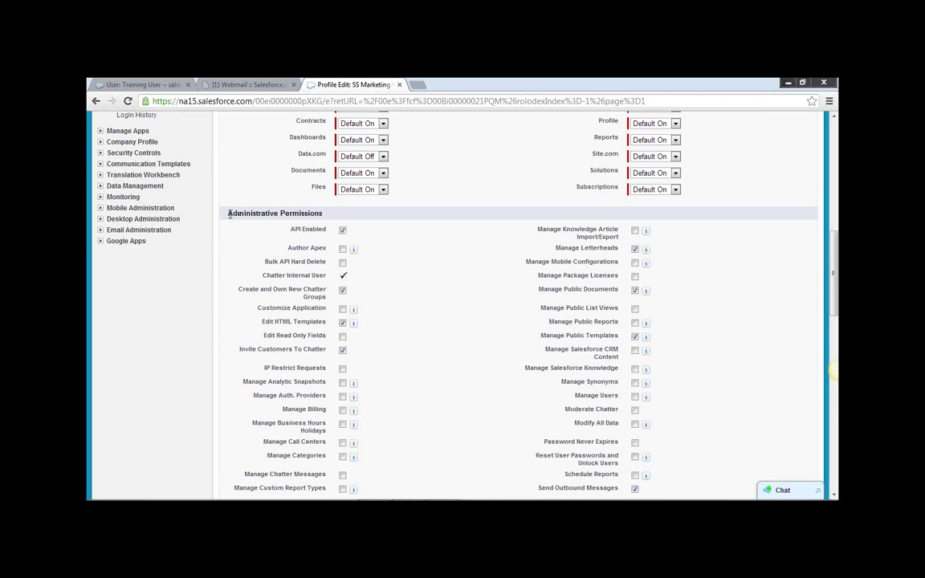
drag(230, 213, 327, 213)
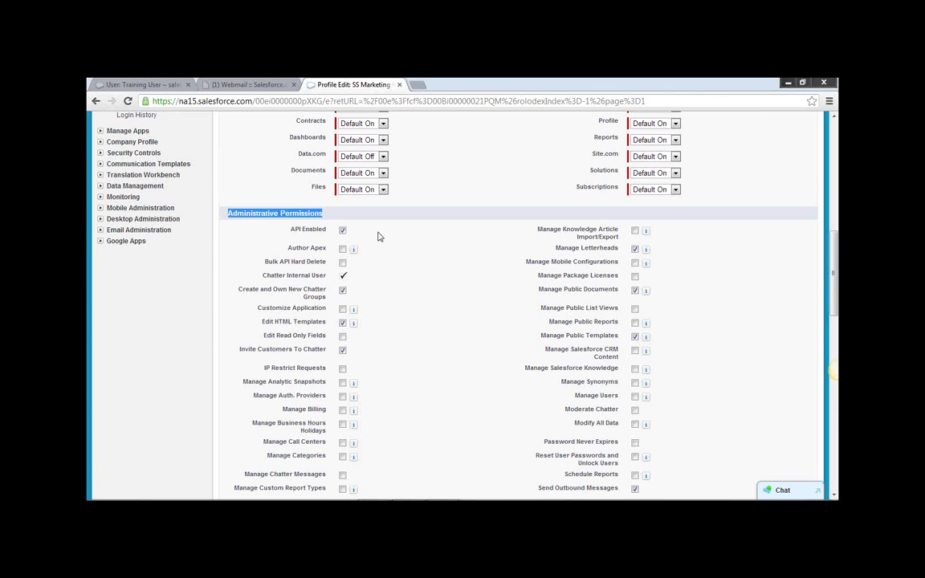
scroll(381, 241, down, 4)
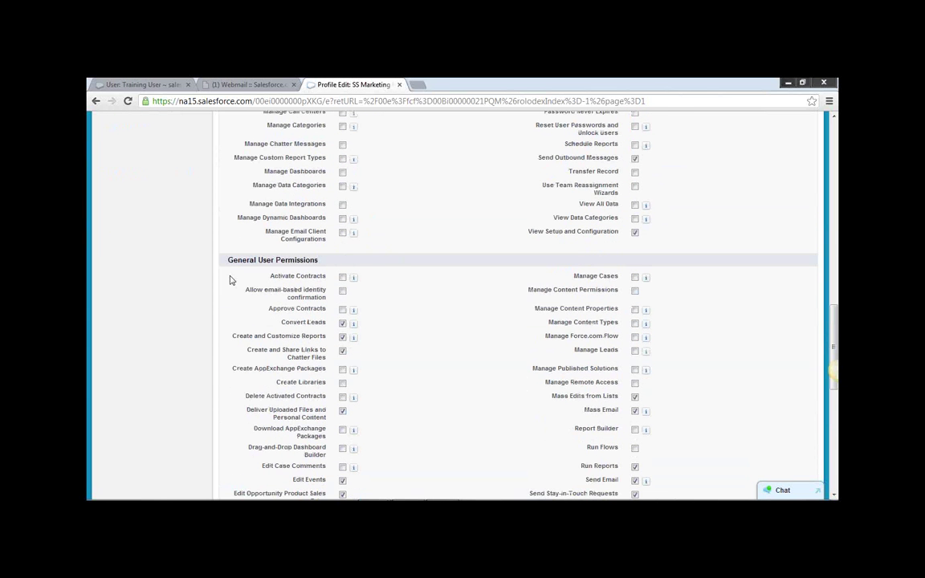
drag(227, 261, 329, 260)
Scroll through the remaining tab settings and permissions, then back up to the Name field.
scroll(392, 283, down, 3)
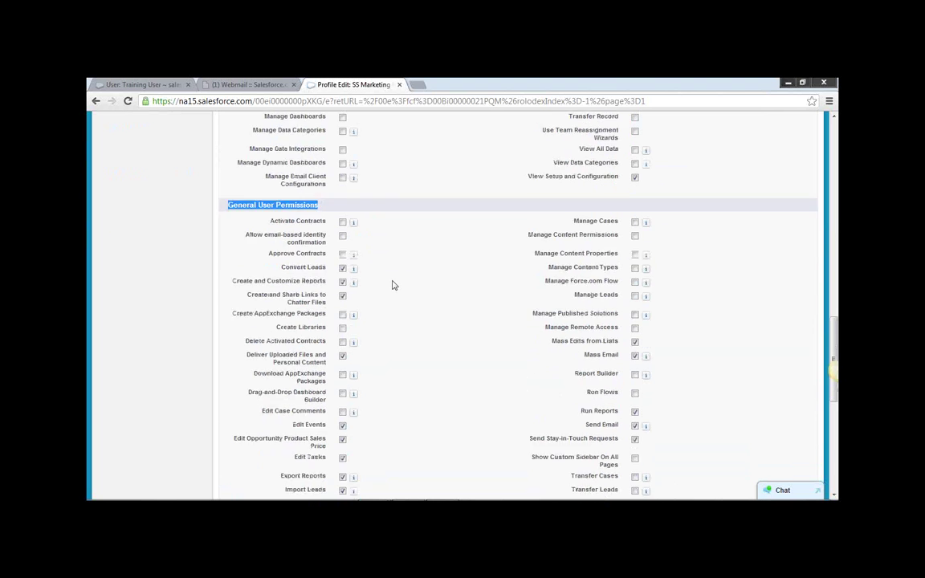
scroll(392, 283, down, 3)
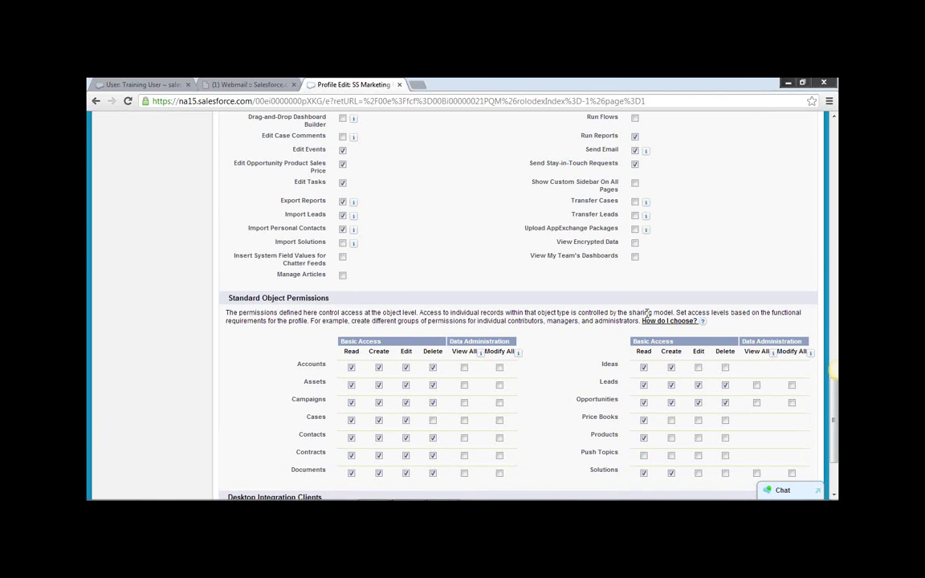
scroll(556, 326, up, 10)
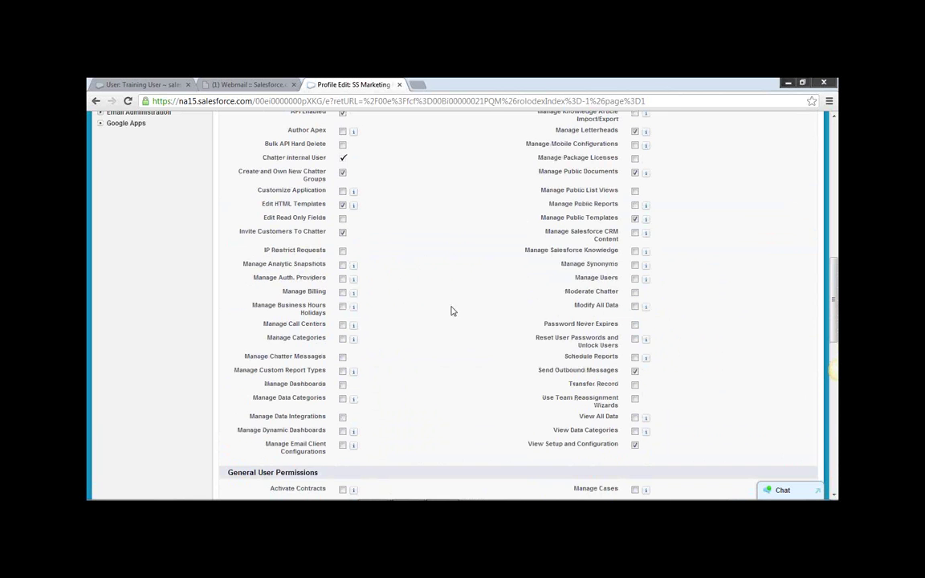
scroll(456, 313, up, 2)
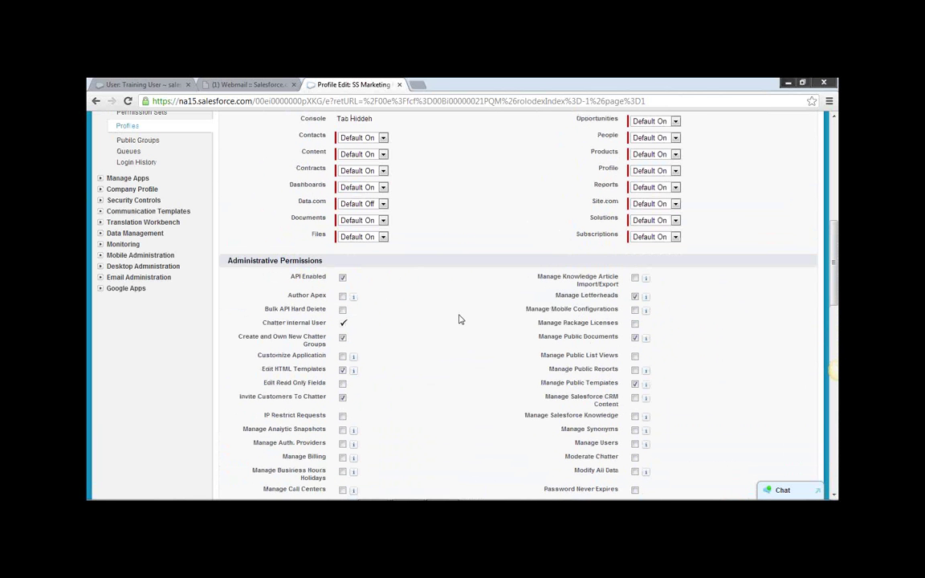
scroll(460, 319, down, 1)
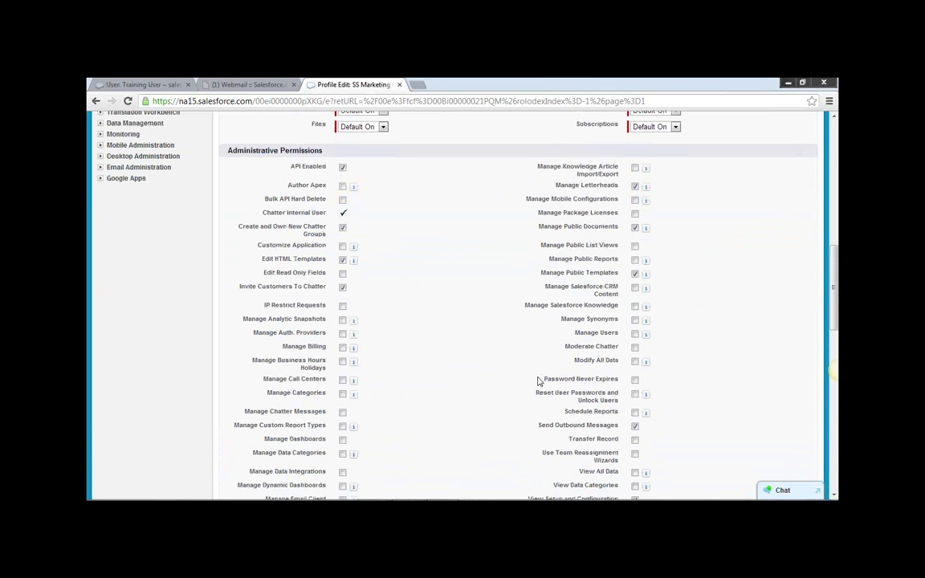
mouse_move(499, 498)
scroll(474, 317, up, 3)
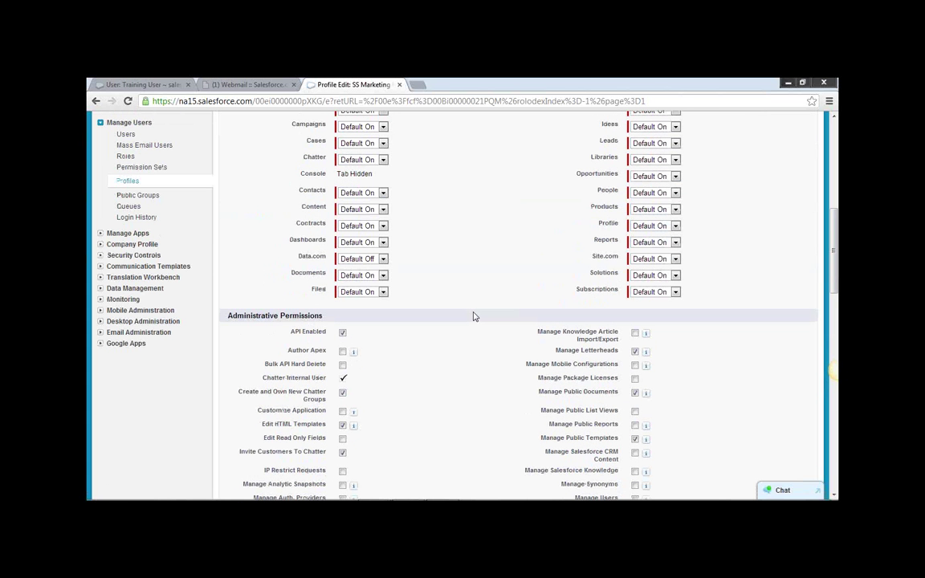
scroll(454, 326, down, 3)
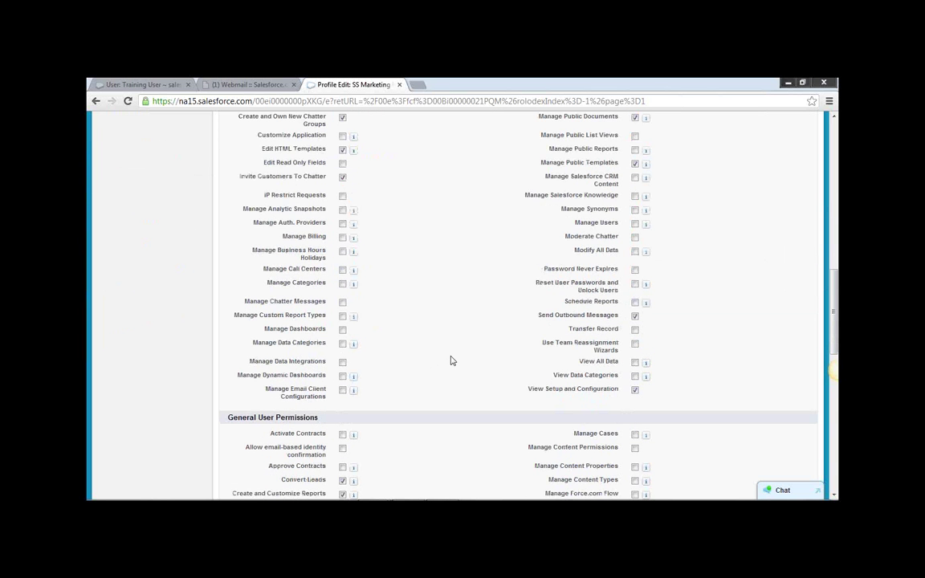
scroll(461, 362, up, 7)
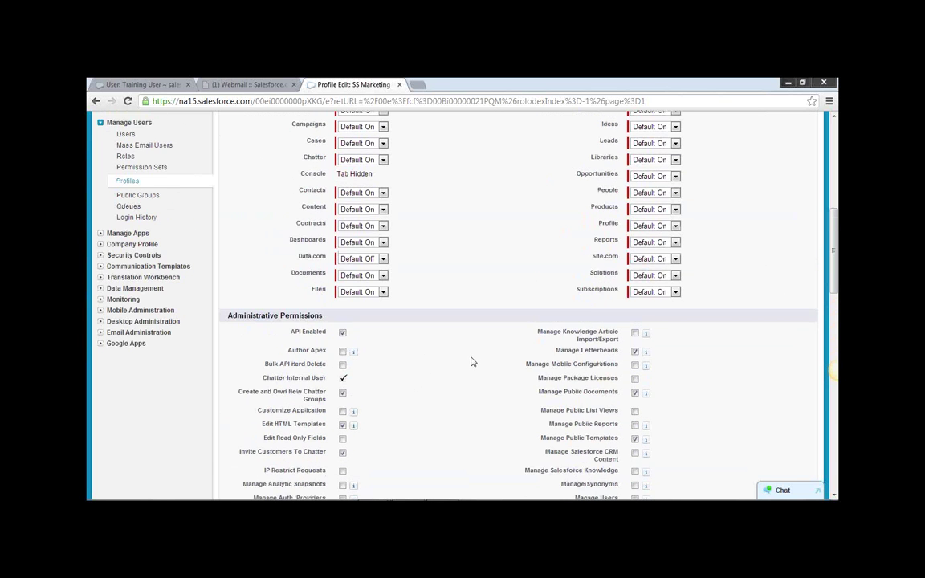
scroll(478, 362, up, 2)
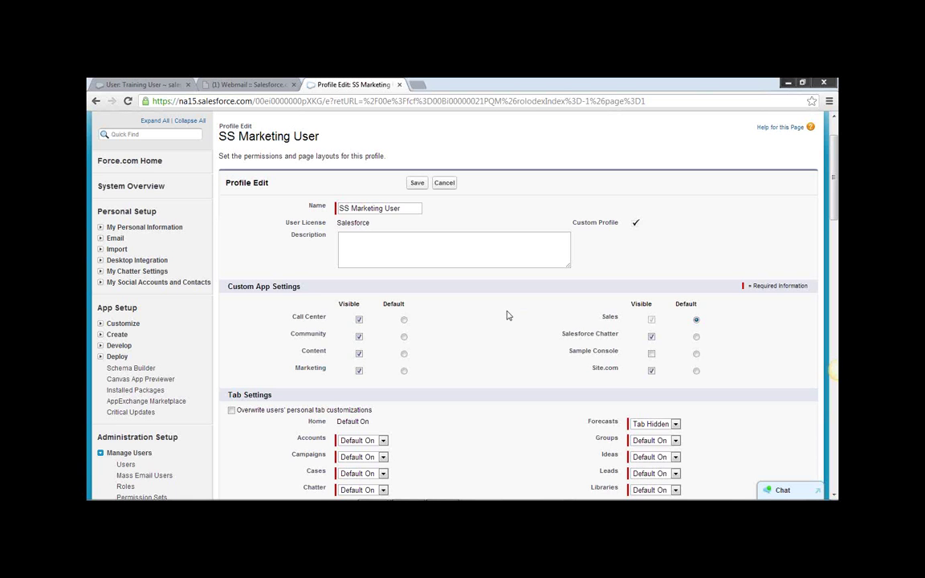
scroll(510, 318, down, 6)
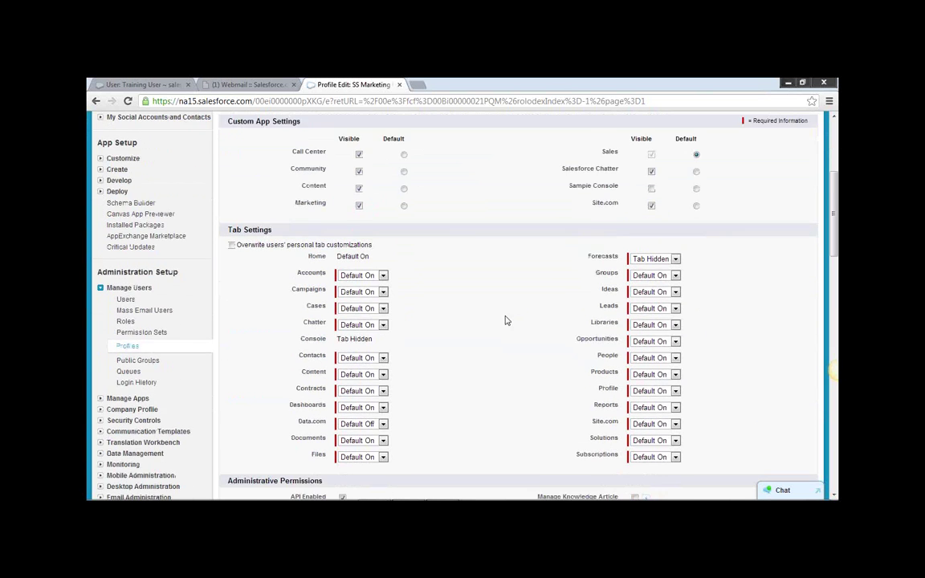
drag(228, 262, 363, 271)
scroll(473, 298, down, 2)
scroll(472, 297, down, 2)
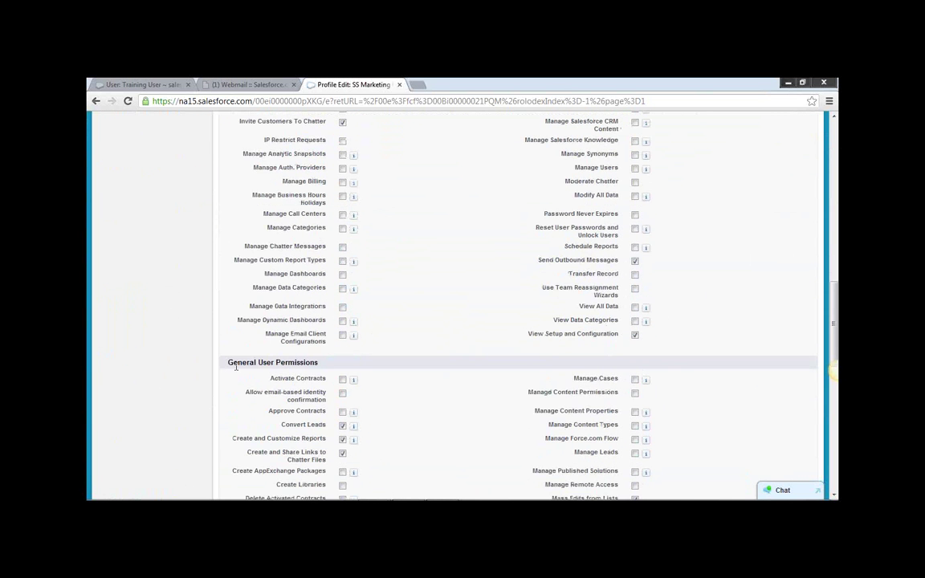
drag(245, 363, 394, 351)
scroll(394, 350, down, 4)
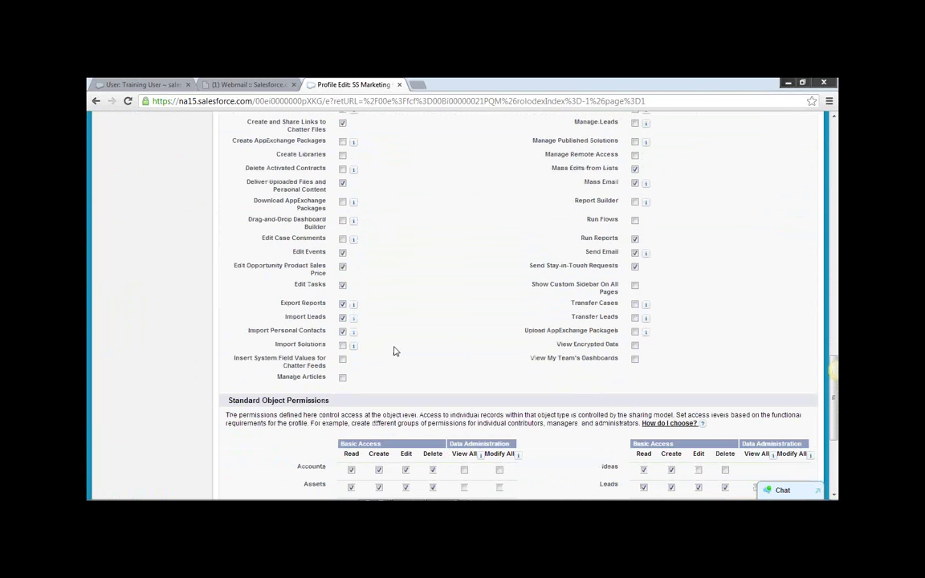
drag(229, 400, 330, 400)
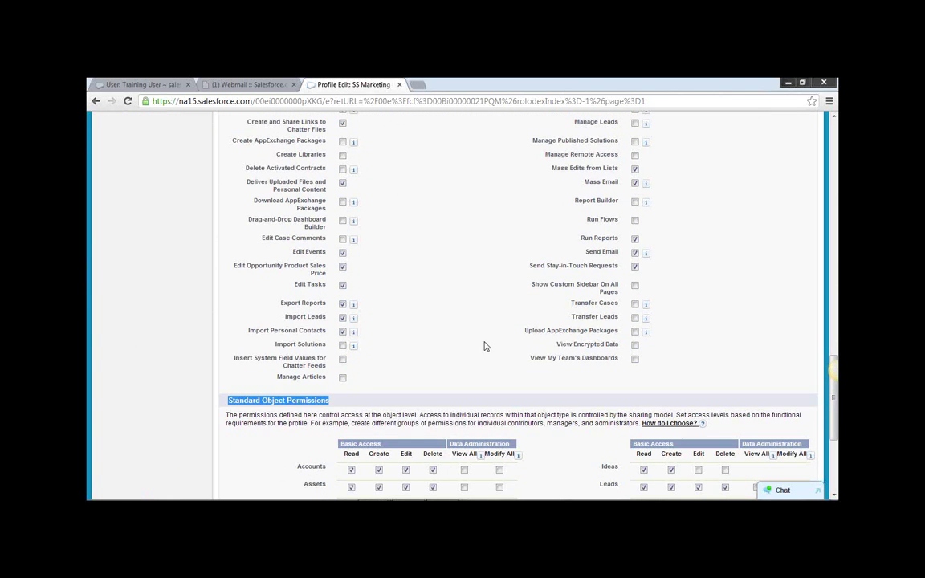
scroll(486, 346, up, 8)
scroll(489, 346, up, 2)
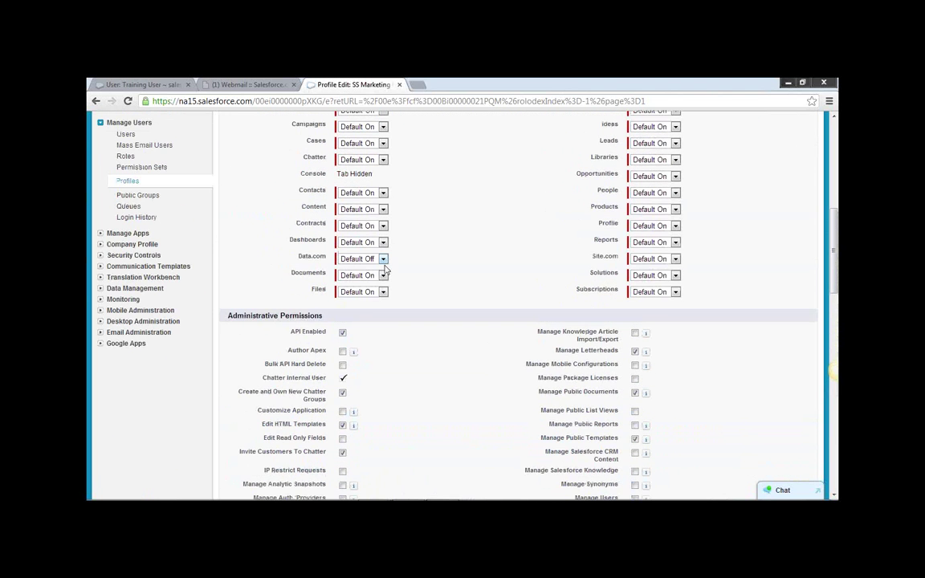
scroll(385, 273, up, 1)
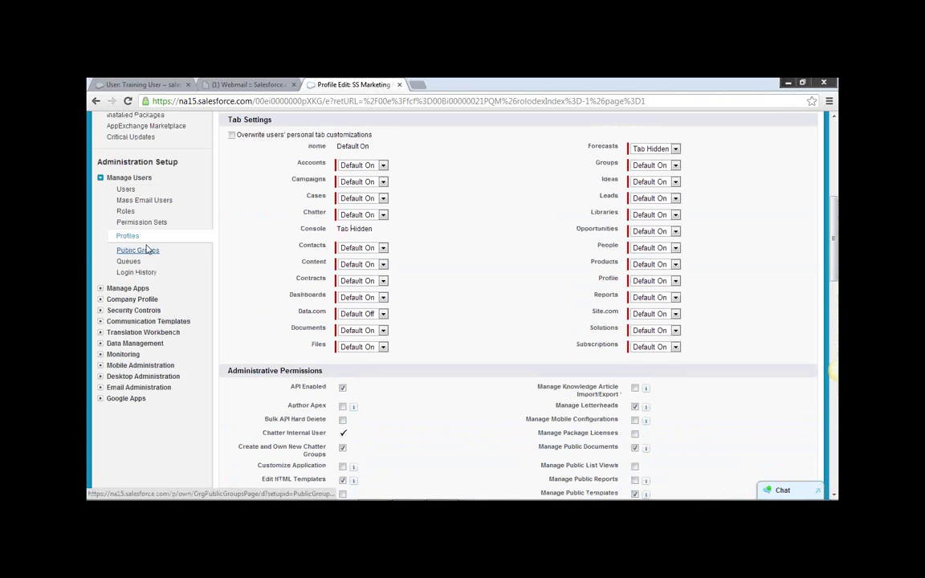
scroll(251, 232, up, 2)
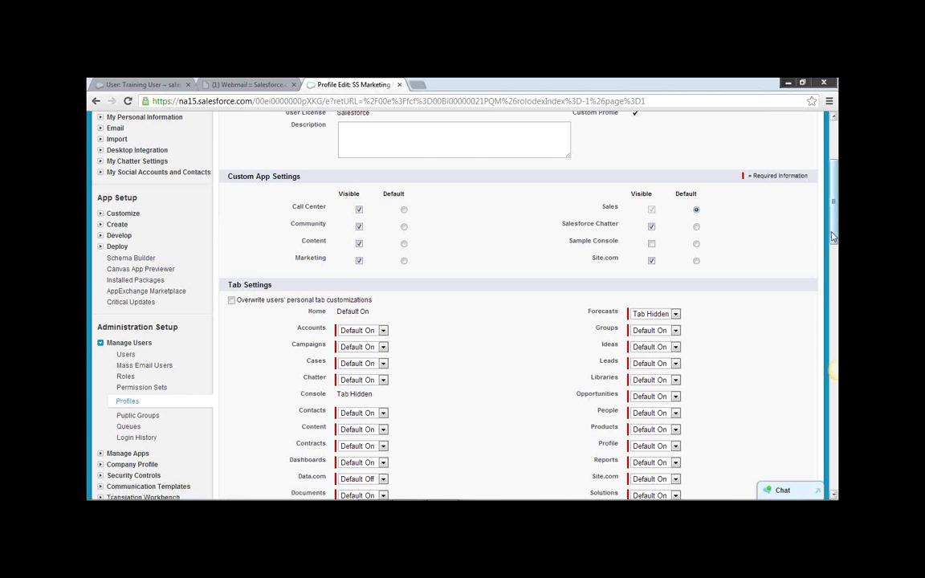
scroll(751, 184, up, 2)
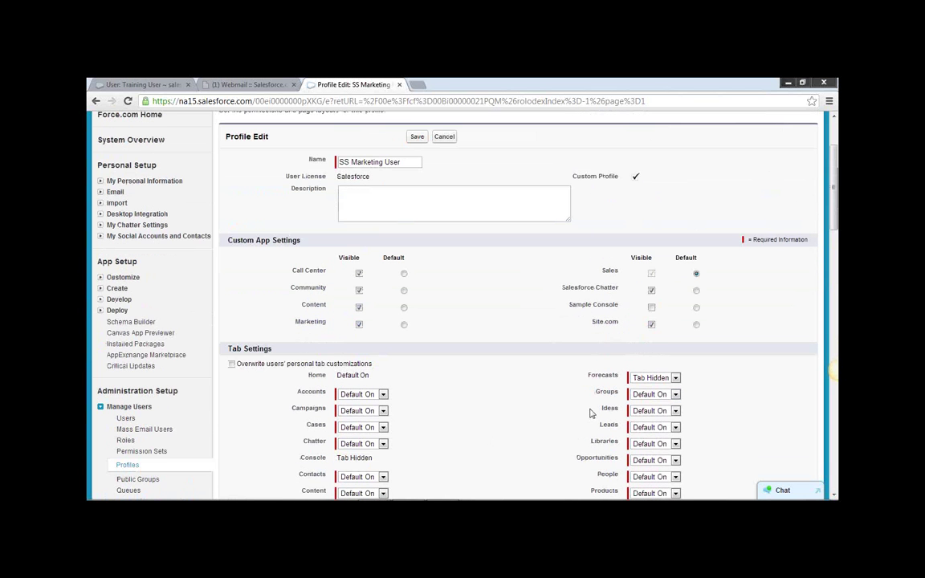
scroll(581, 419, down, 10)
scroll(582, 419, down, 7)
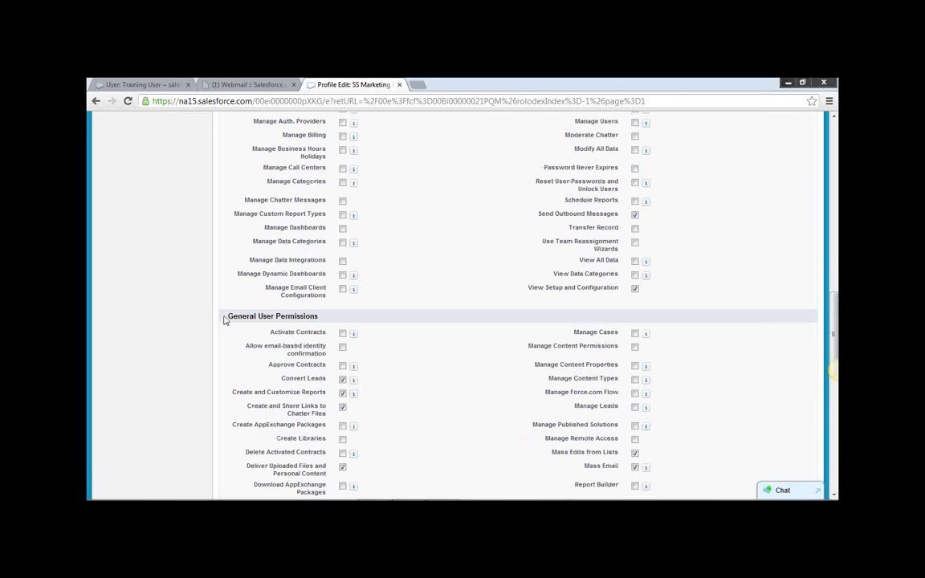
drag(225, 320, 319, 317)
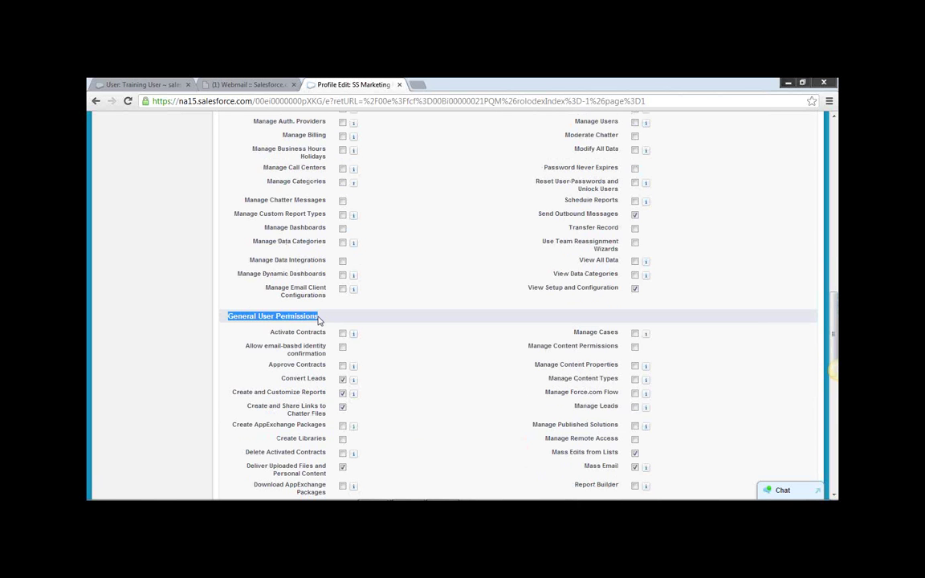
scroll(517, 434, down, 8)
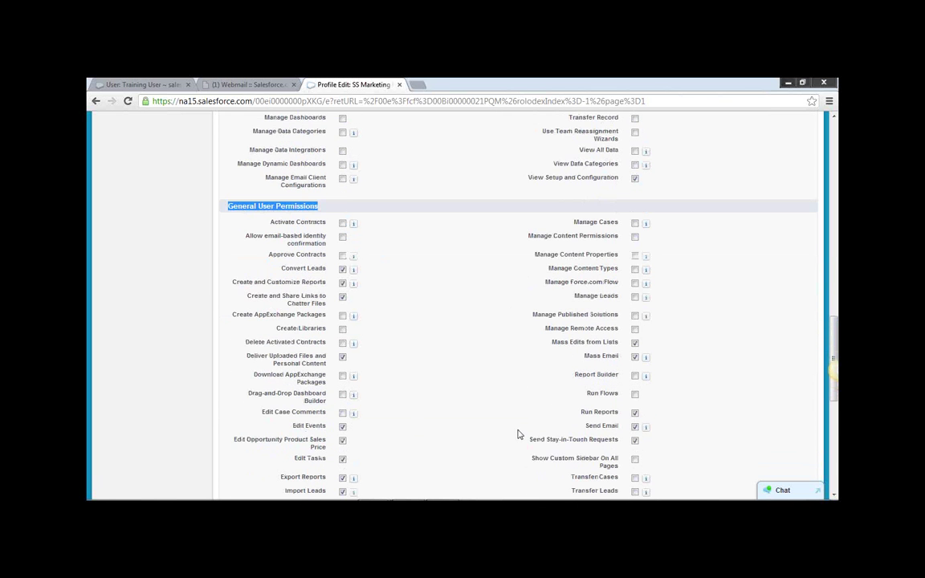
scroll(518, 432, down, 3)
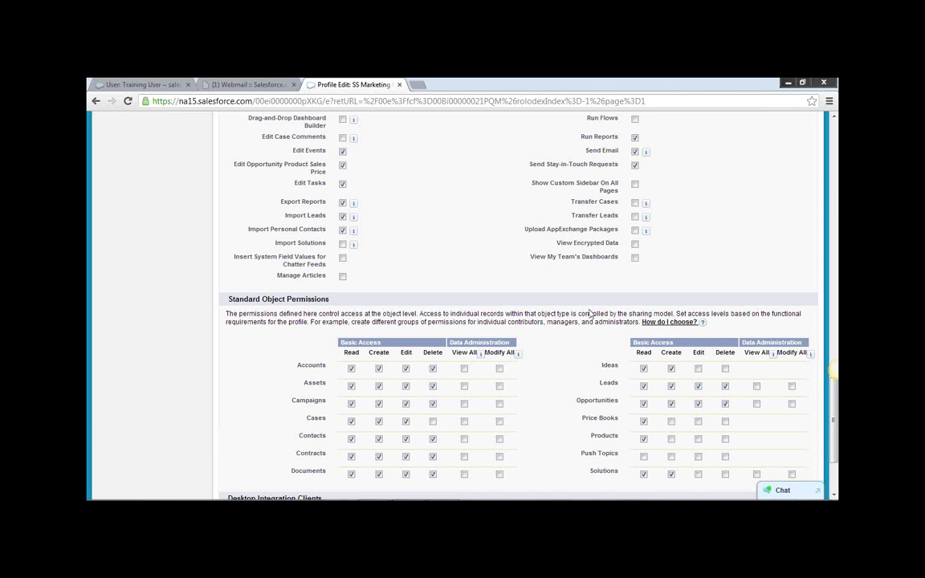
scroll(588, 323, up, 10)
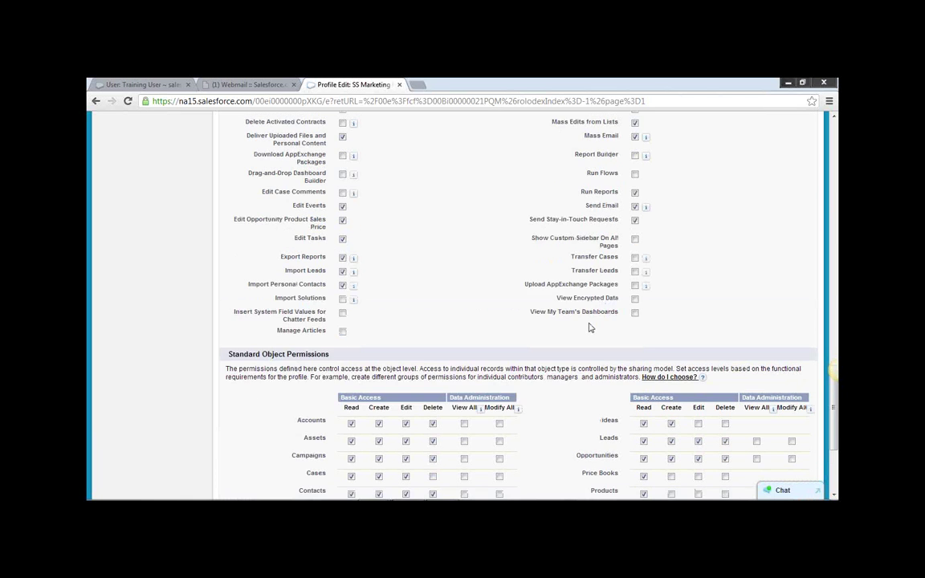
scroll(496, 338, up, 10)
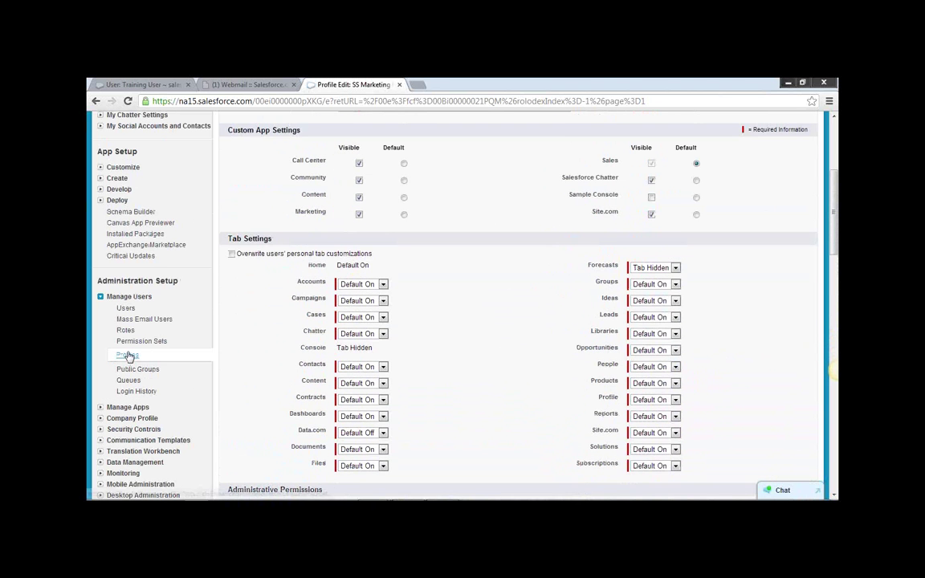
Open the standard Marketing User profile in edit mode and scroll through its permission sections.
click(127, 354)
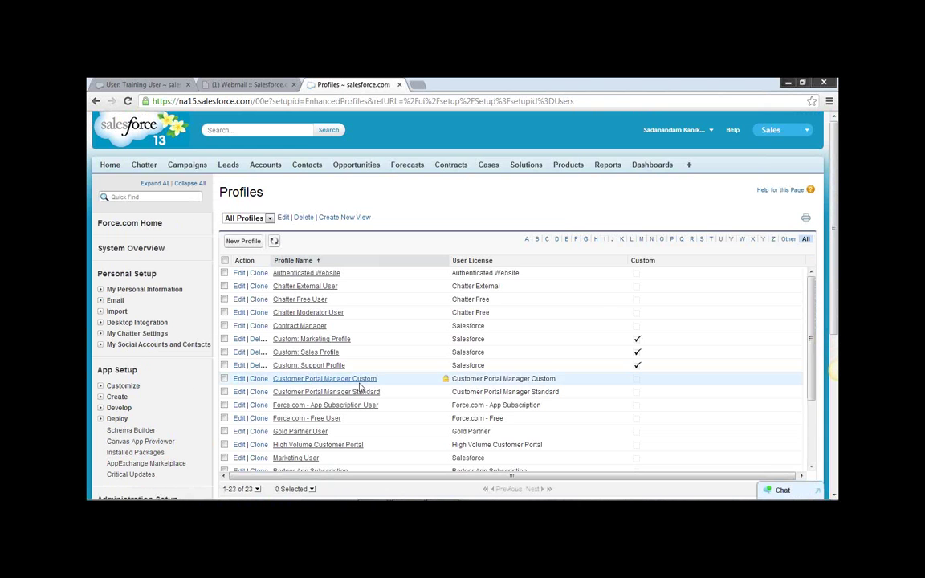
scroll(365, 394, down, 3)
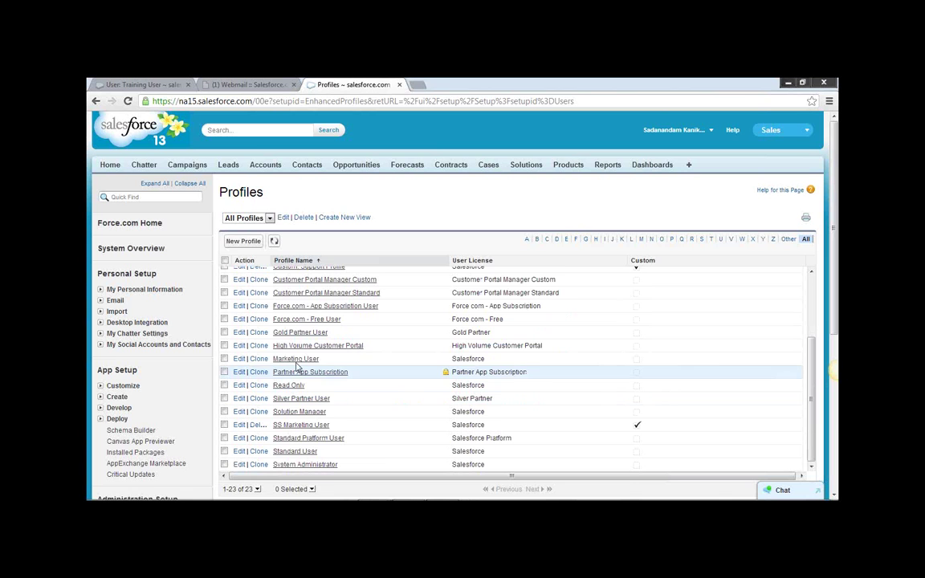
click(291, 358)
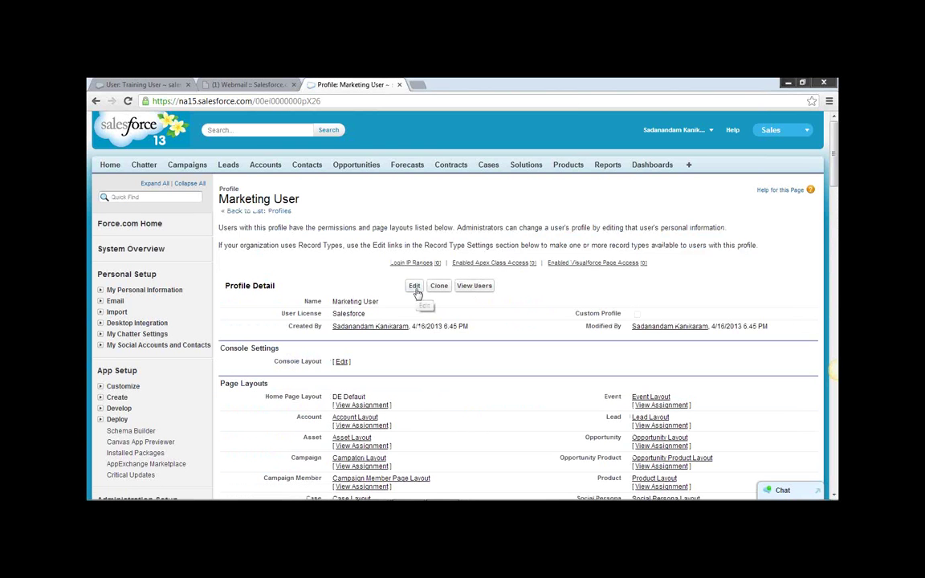
click(414, 286)
scroll(441, 326, down, 10)
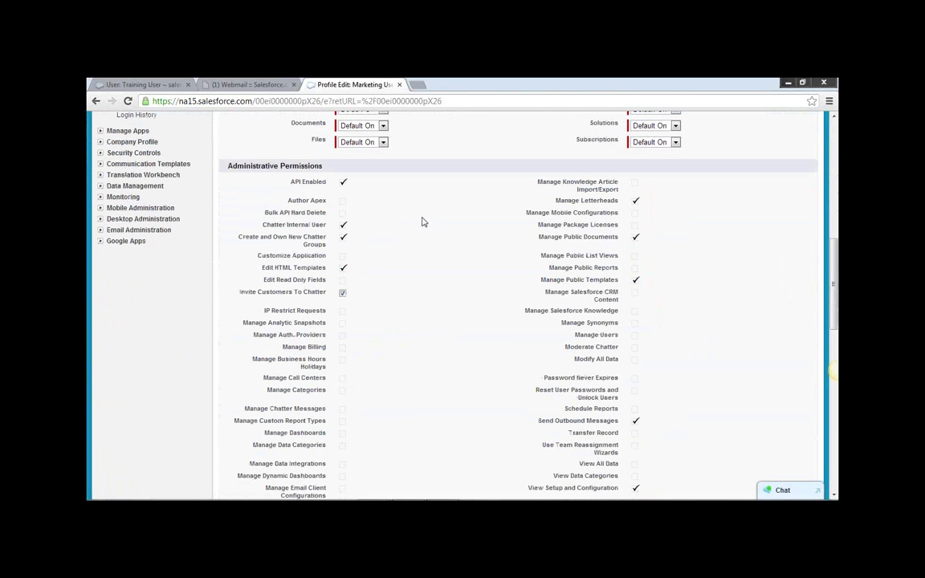
scroll(429, 226, down, 3)
scroll(452, 280, down, 10)
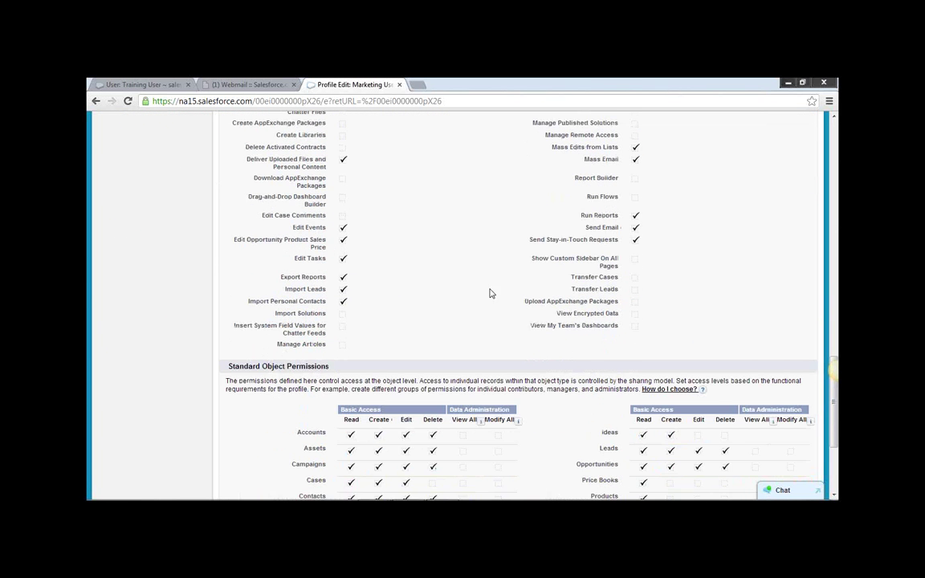
scroll(499, 302, up, 12)
scroll(500, 302, up, 15)
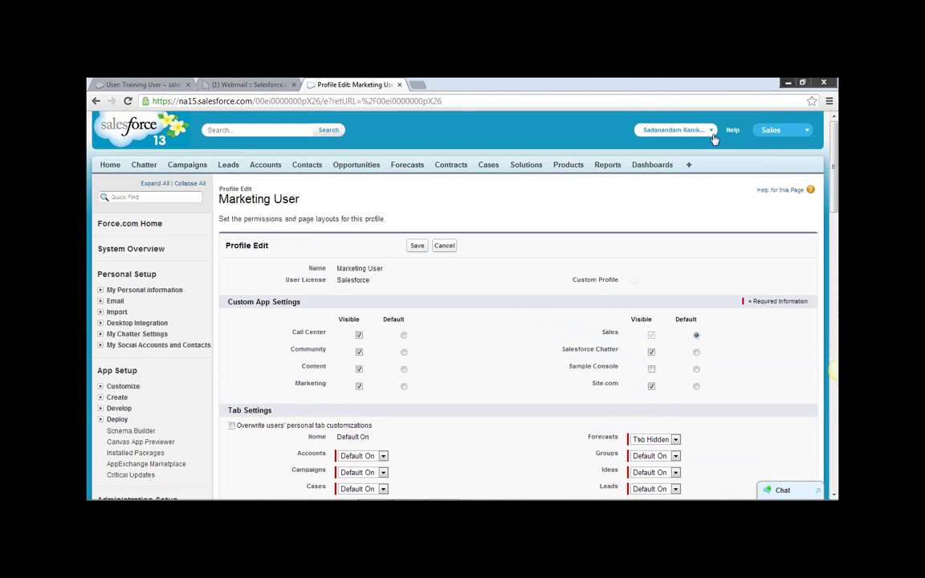
scroll(165, 295, down, 3)
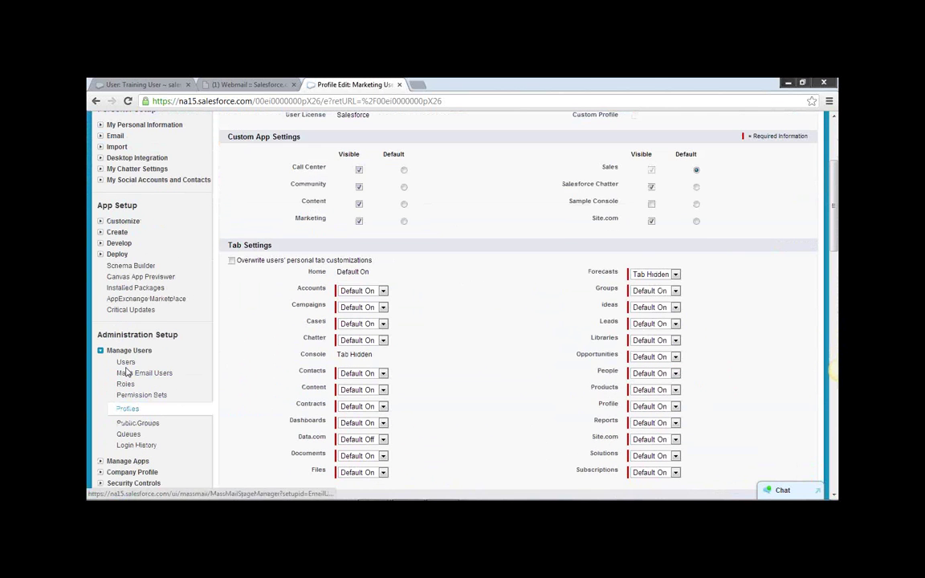
Open the All Users list and the training user's record, then return to Setup home.
click(126, 362)
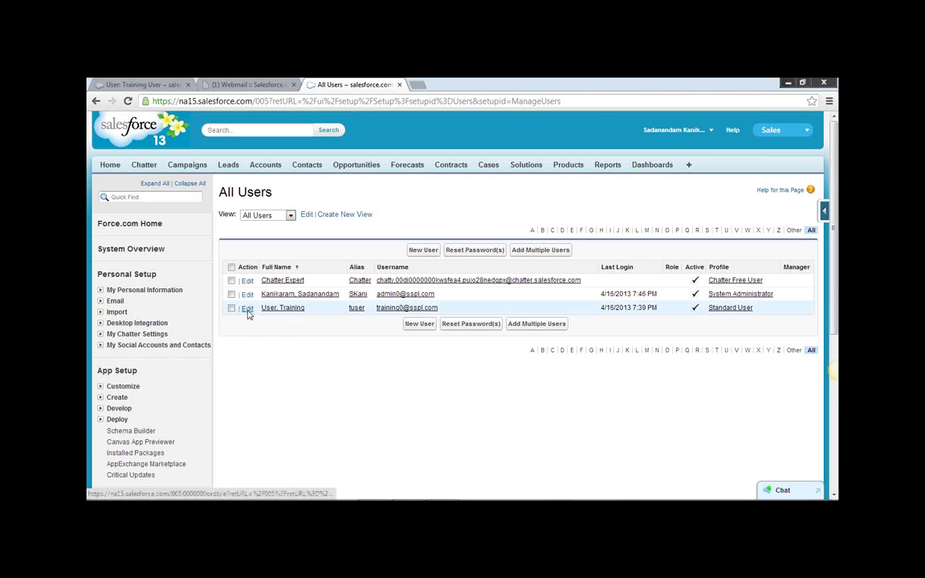
click(248, 309)
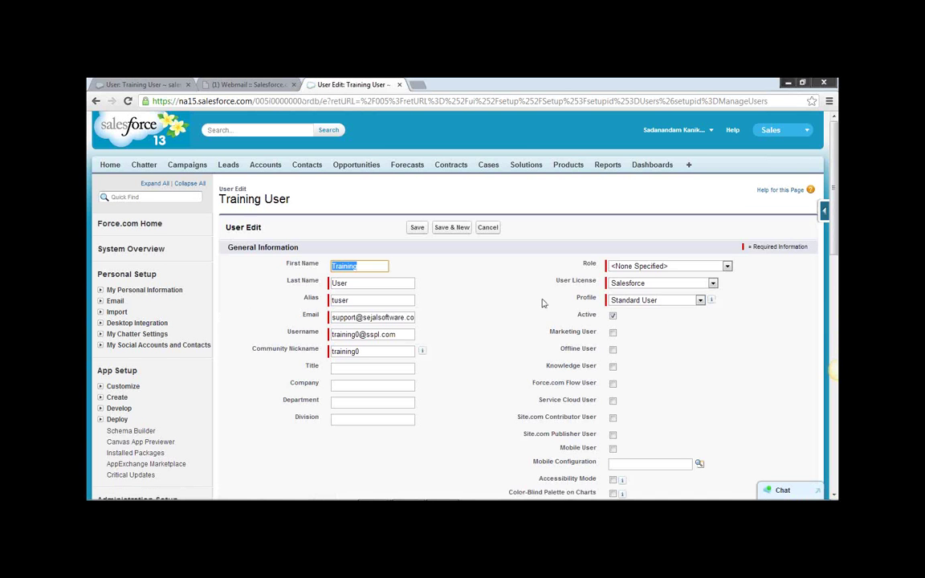
scroll(506, 351, down, 3)
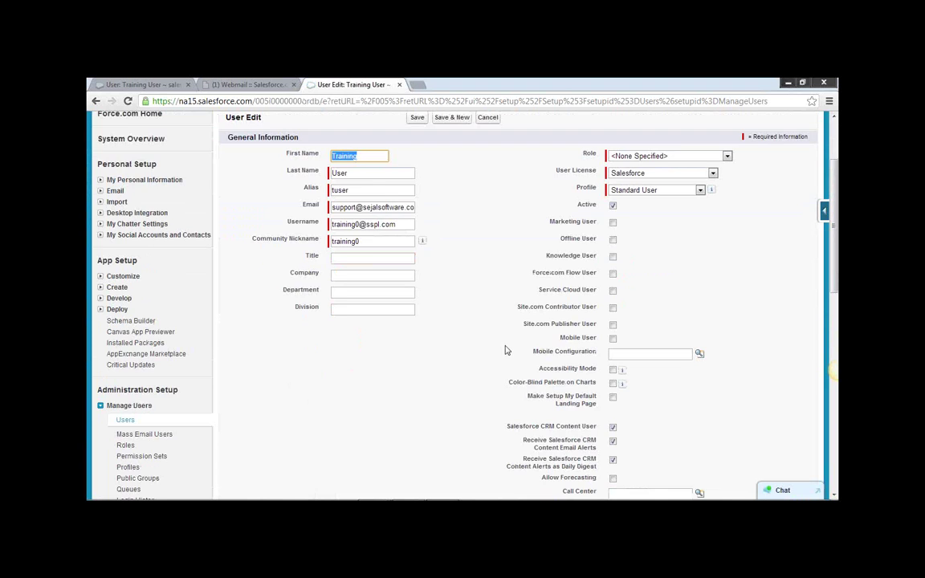
scroll(507, 351, up, 3)
click(706, 129)
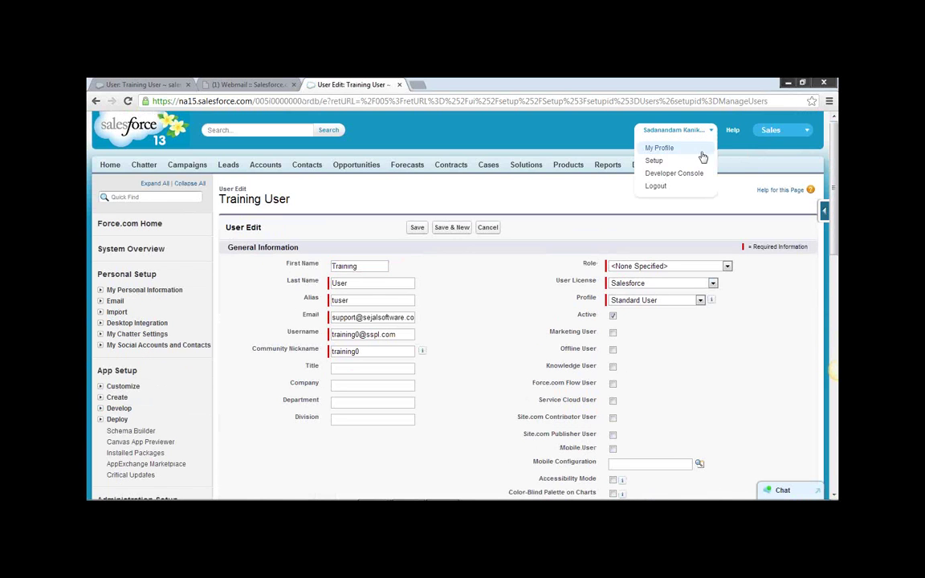
click(654, 161)
Reopen the All Users list showing three users, then go to the Leads home page.
scroll(266, 345, down, 1)
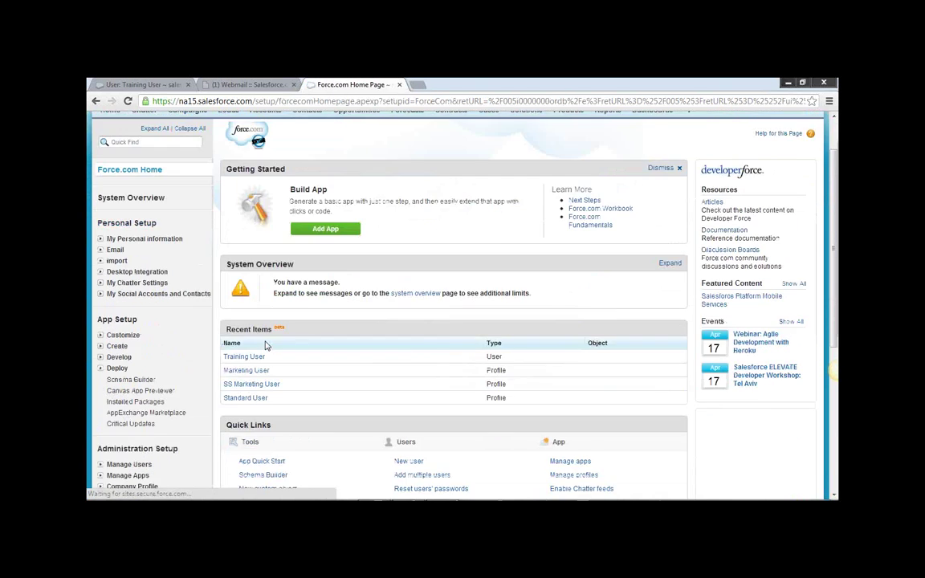
scroll(266, 346, down, 3)
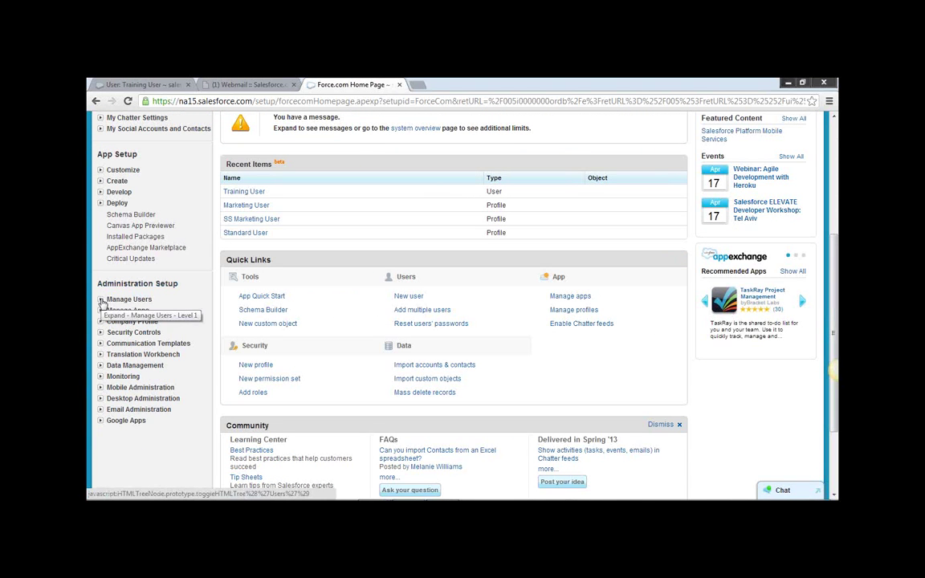
click(100, 299)
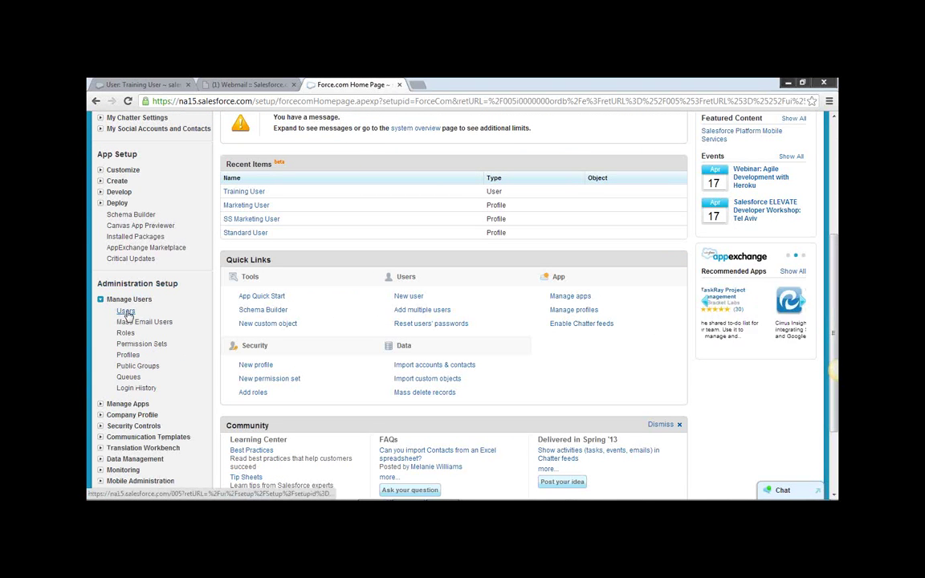
click(126, 312)
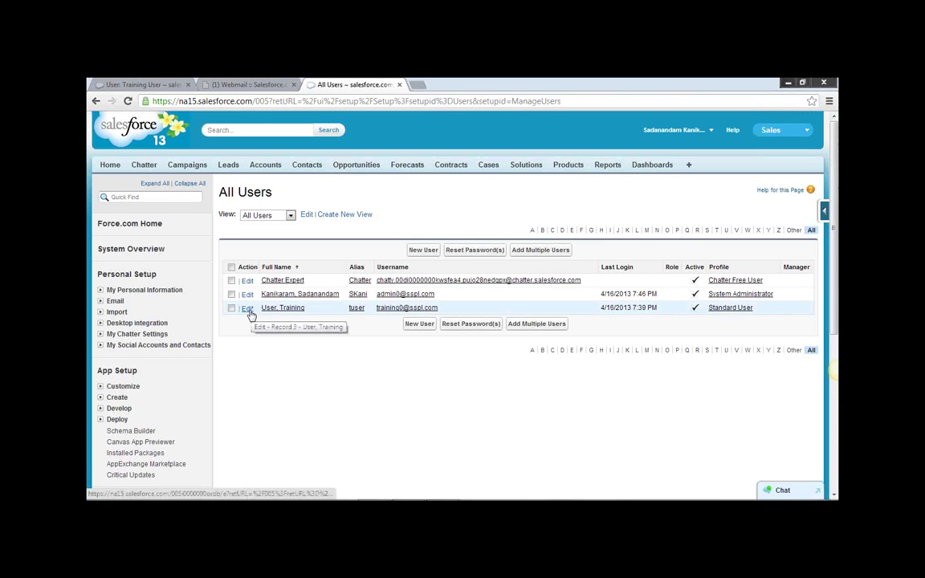
scroll(335, 352, down, 1)
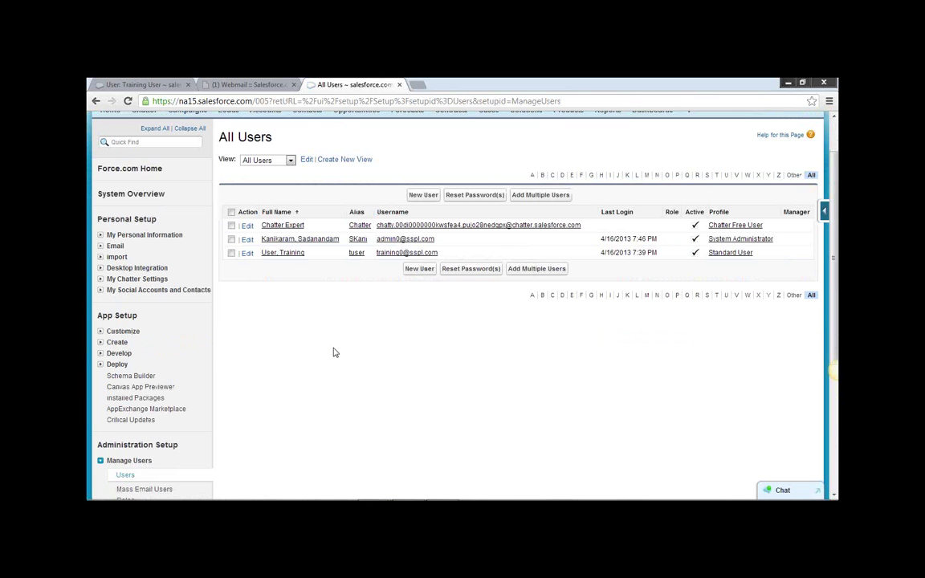
scroll(335, 352, up, 1)
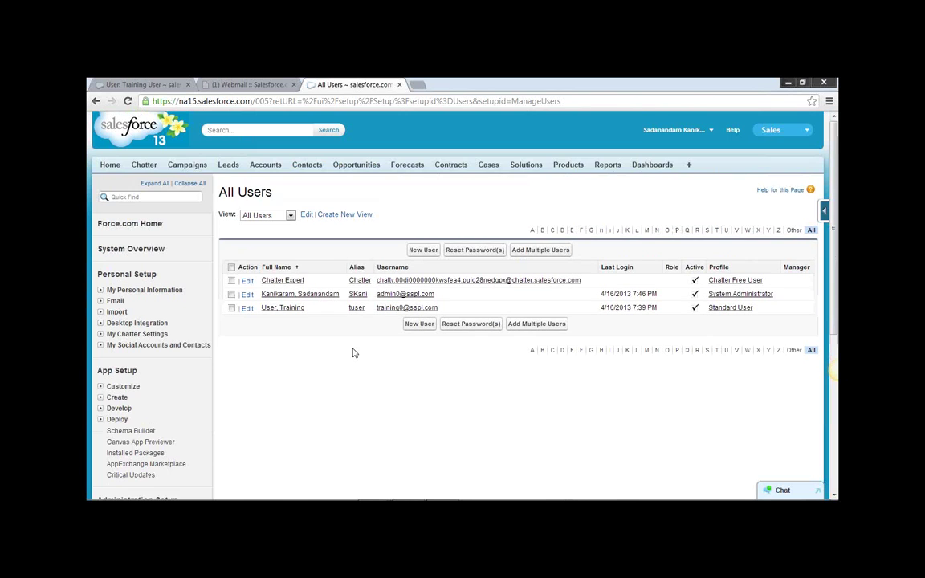
click(227, 167)
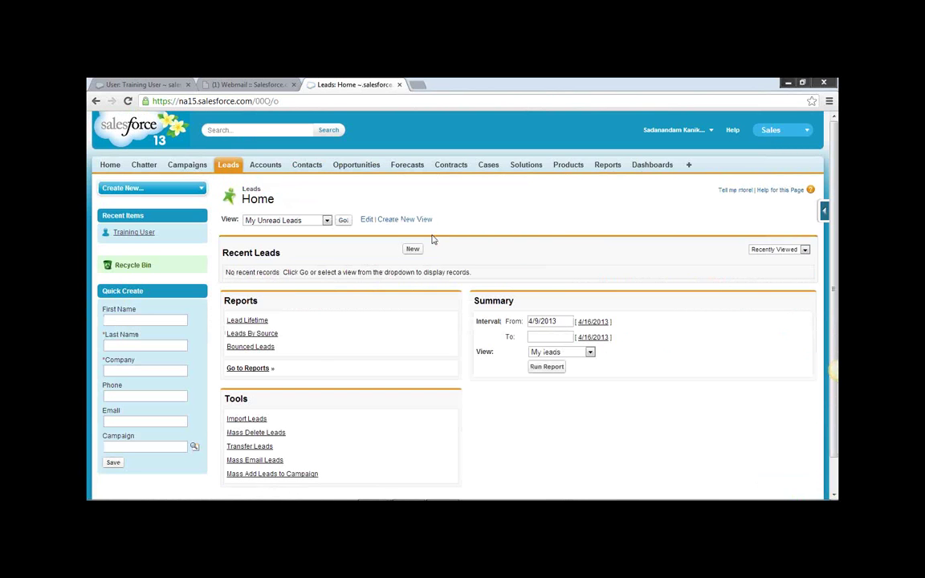
Show All Open Leads, open the Aethna Home Products lead, and dismiss the New! tip.
click(325, 221)
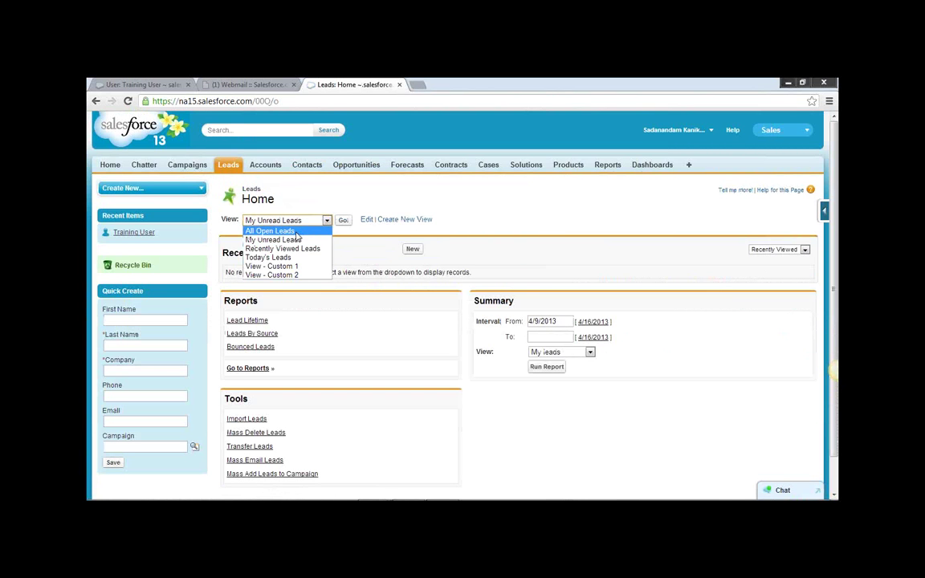
click(271, 231)
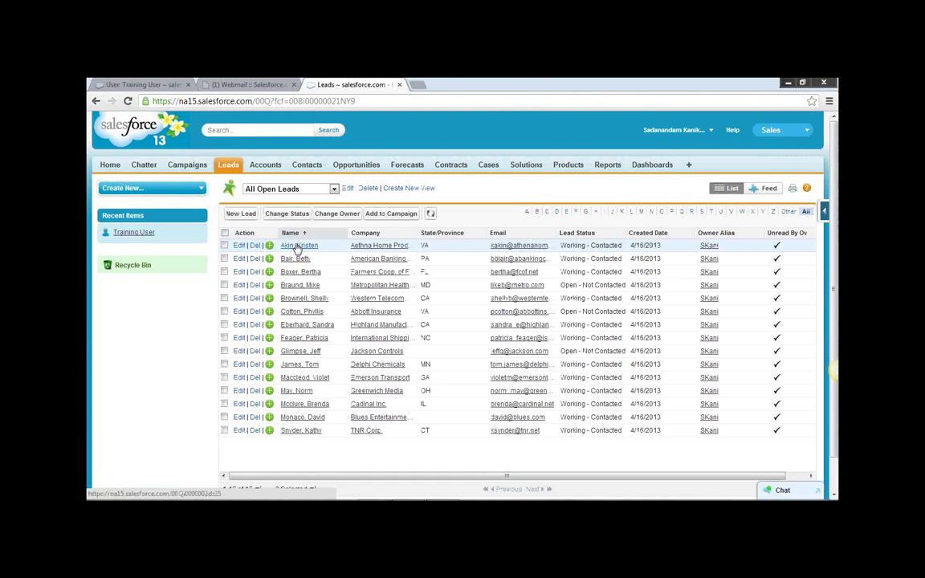
click(298, 246)
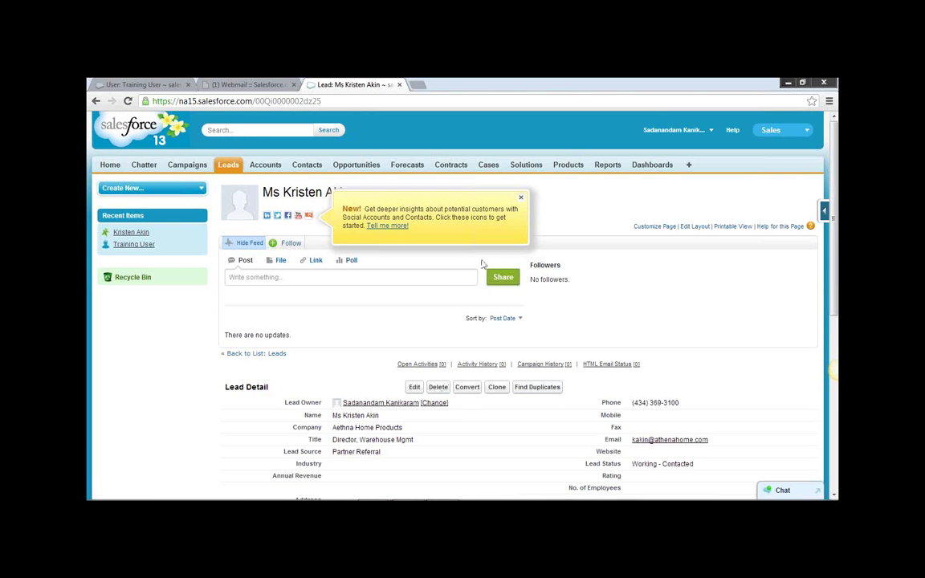
click(521, 198)
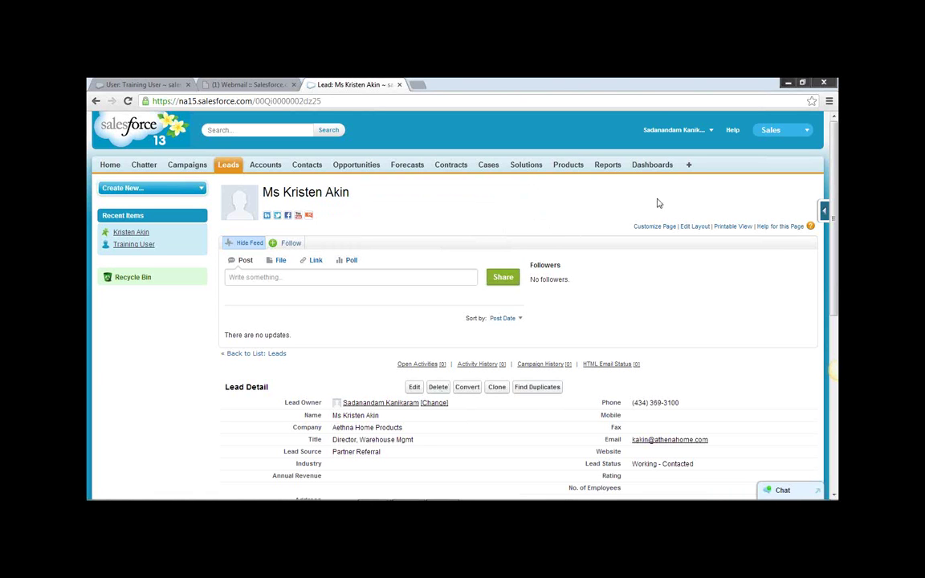
click(709, 130)
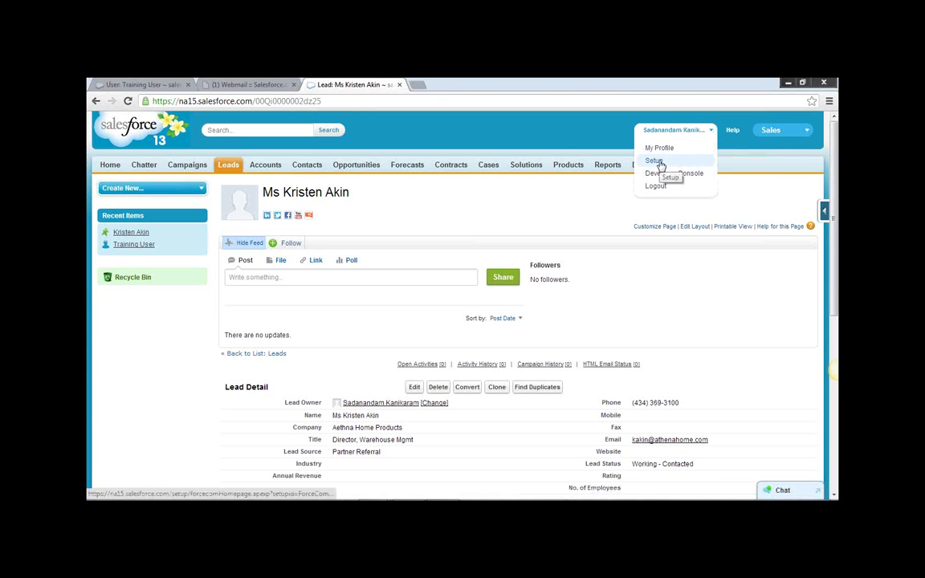
click(558, 200)
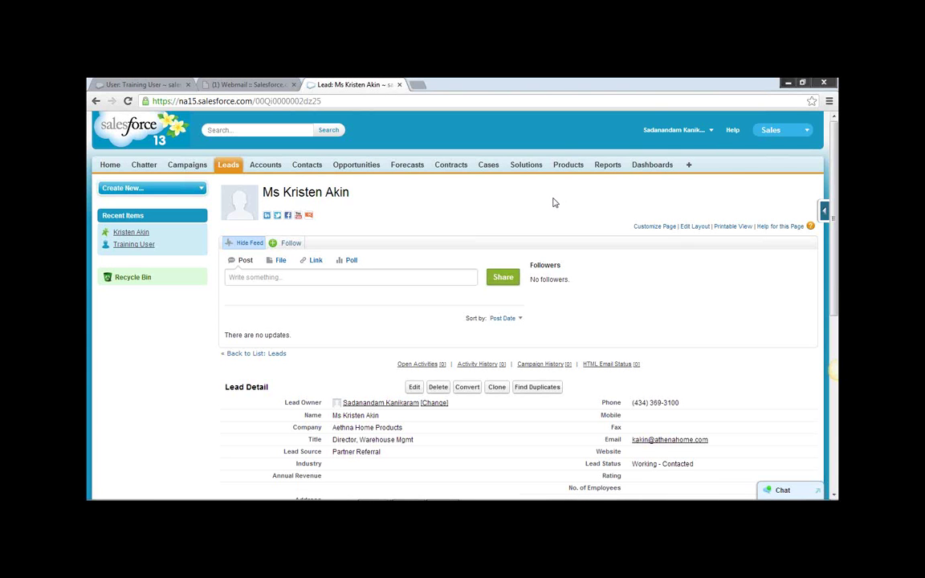
Visit Setup home, then return to Leads and reopen the lead to start converting it.
click(694, 130)
click(660, 161)
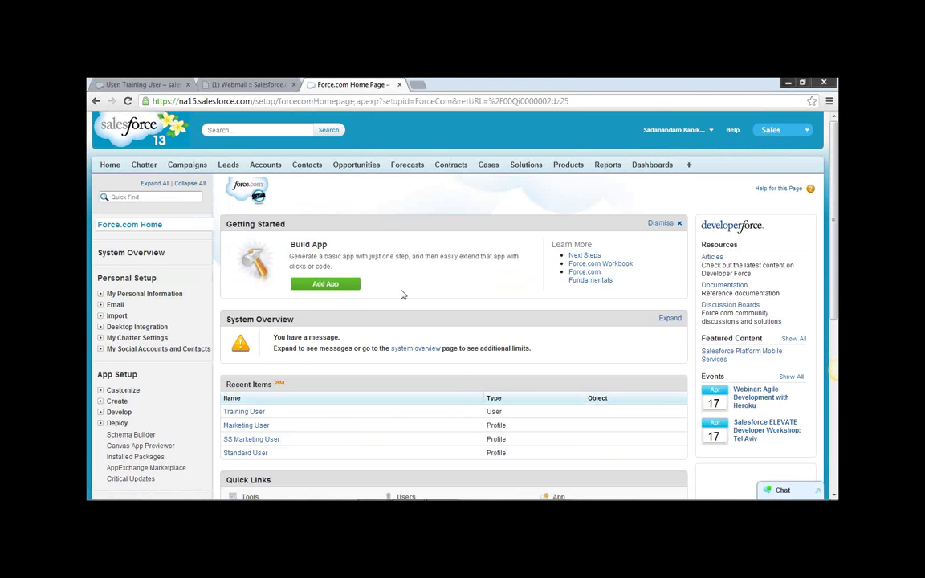
scroll(402, 294, down, 3)
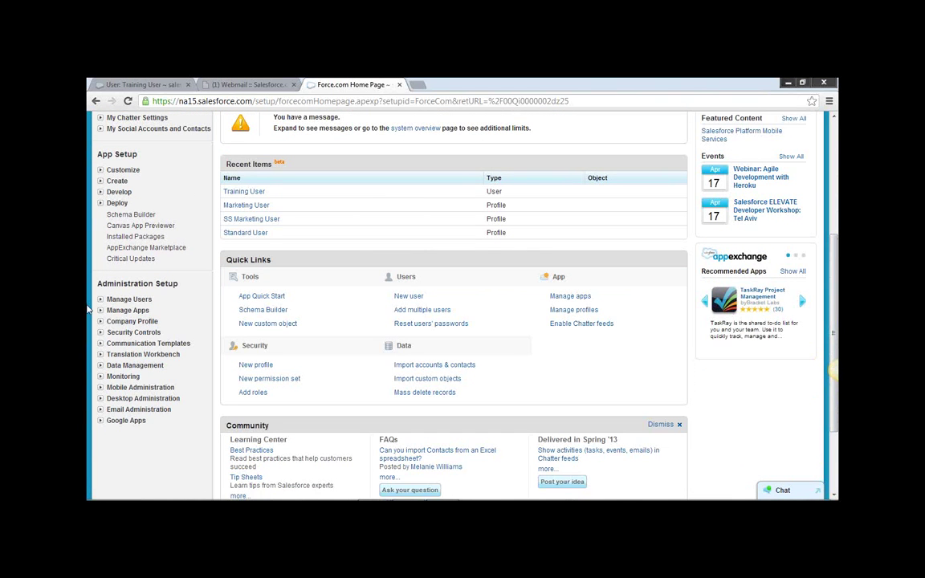
click(101, 300)
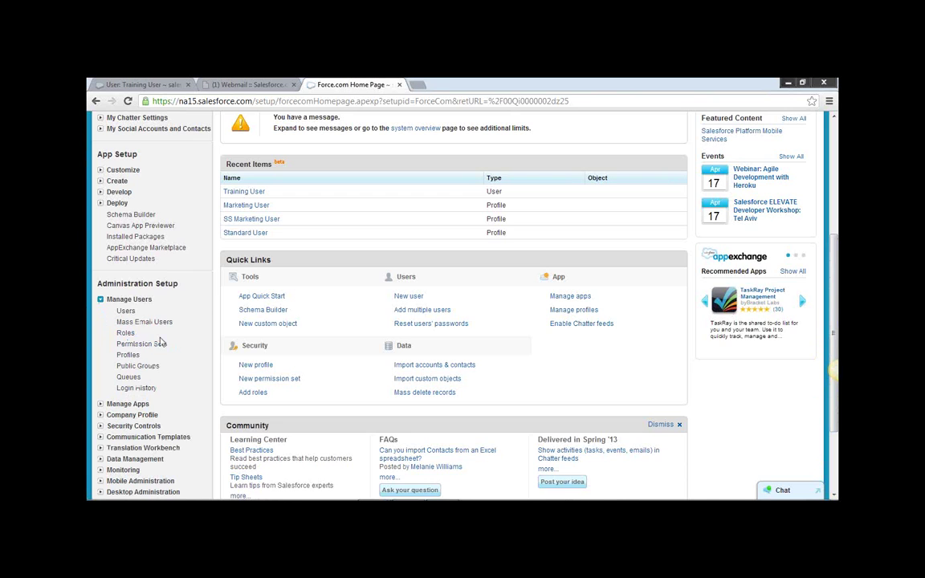
scroll(180, 355, up, 3)
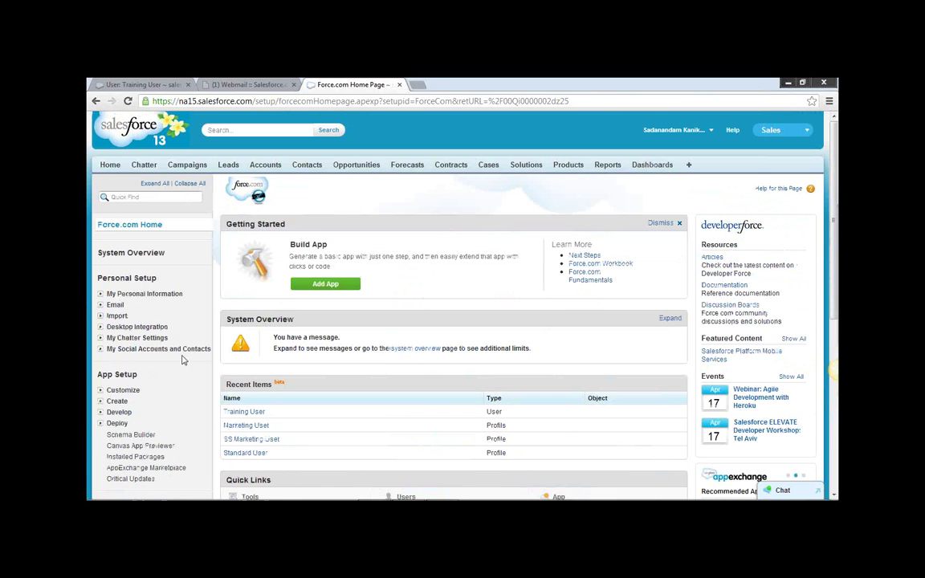
click(228, 165)
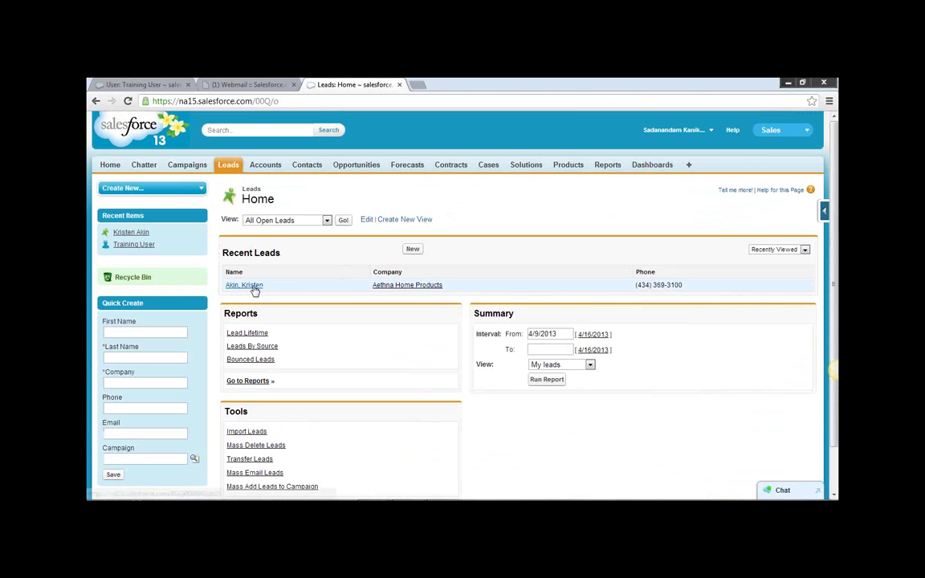
click(249, 285)
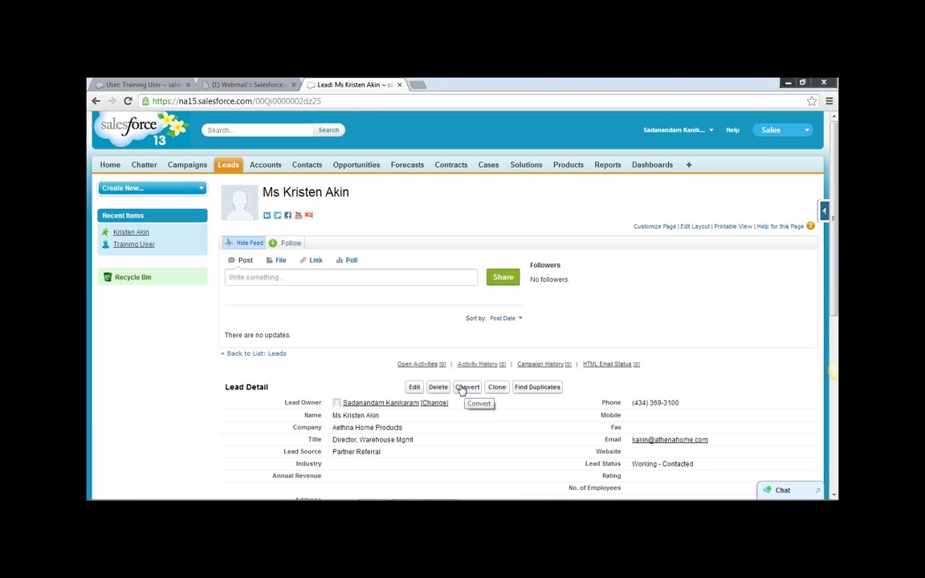
click(461, 390)
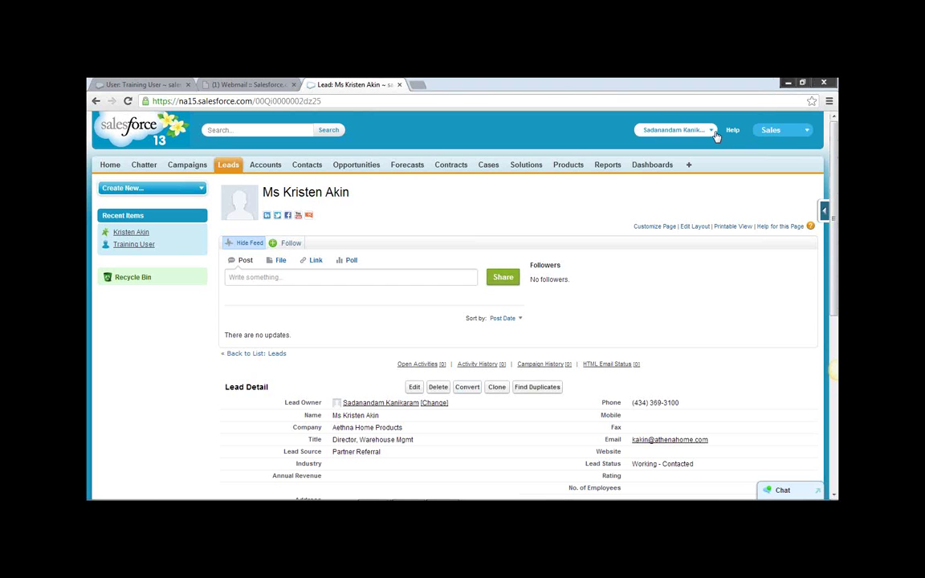
click(674, 129)
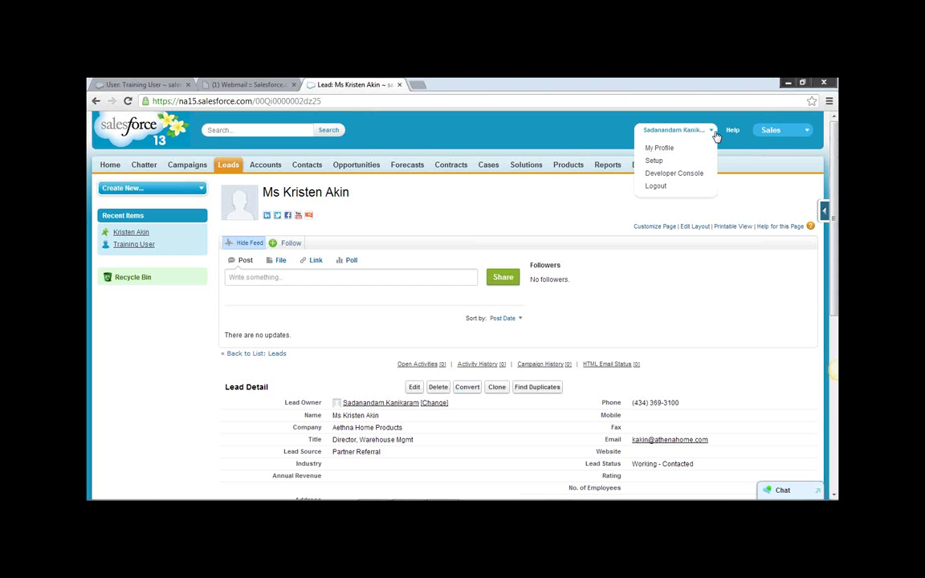
Open the Marketing User profile via Setup > Manage Users > Profiles.
click(657, 161)
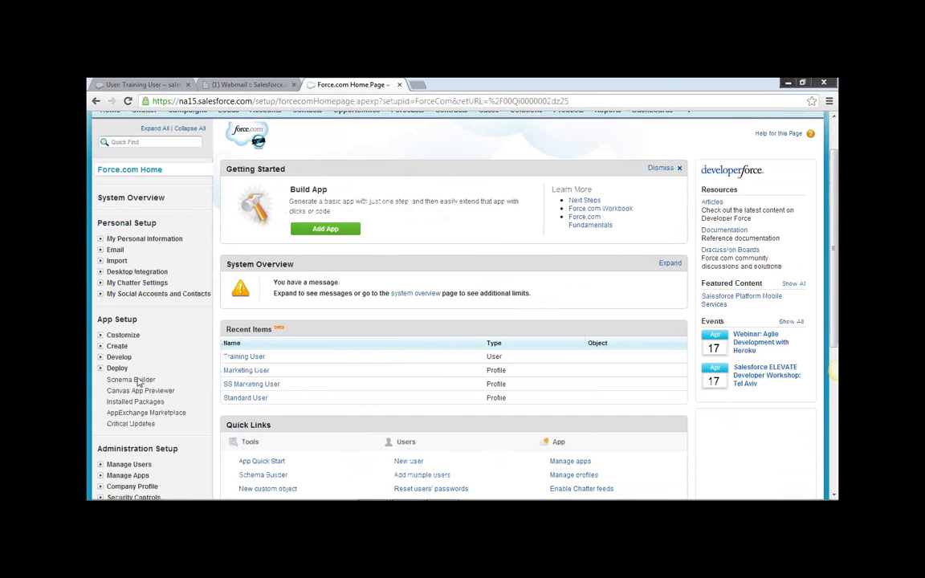
scroll(112, 346, down, 4)
click(103, 193)
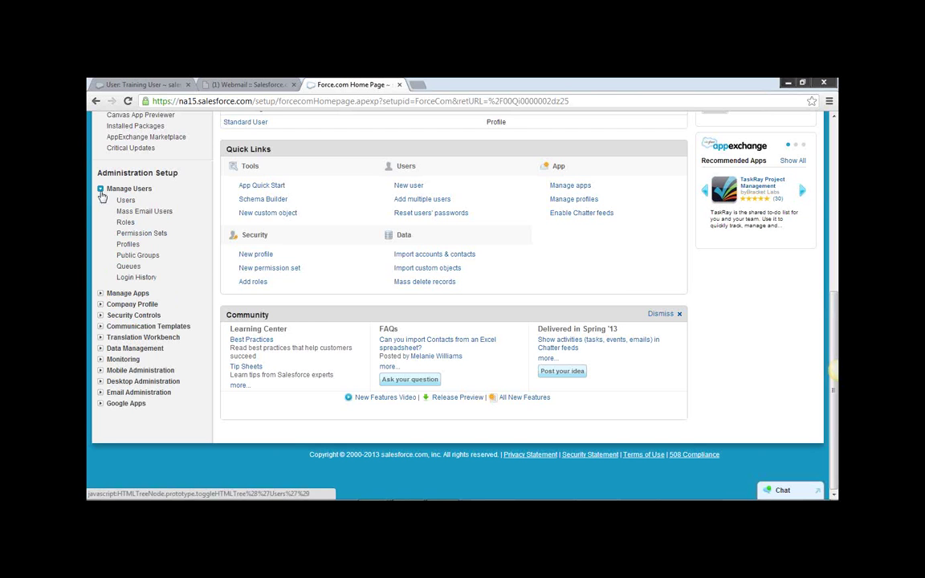
click(129, 245)
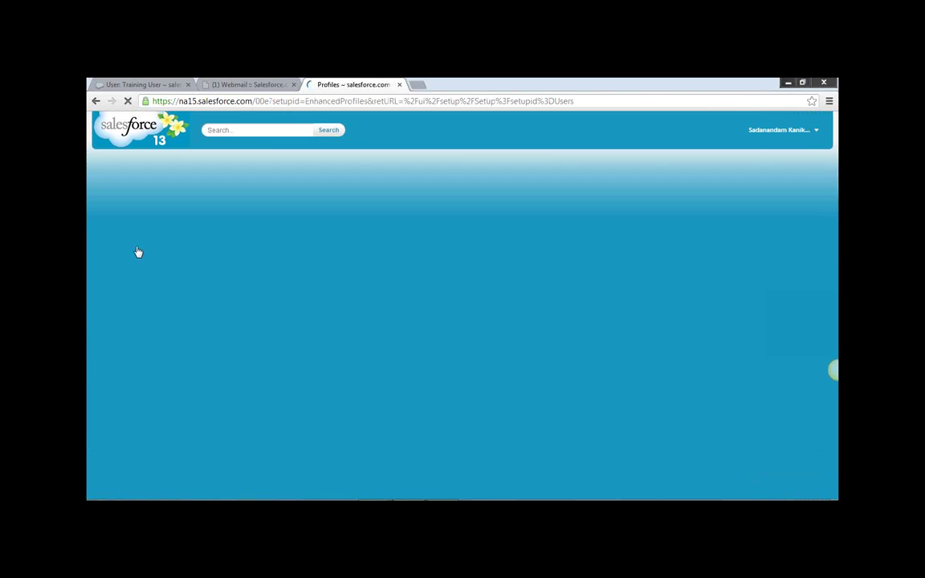
scroll(416, 326, down, 5)
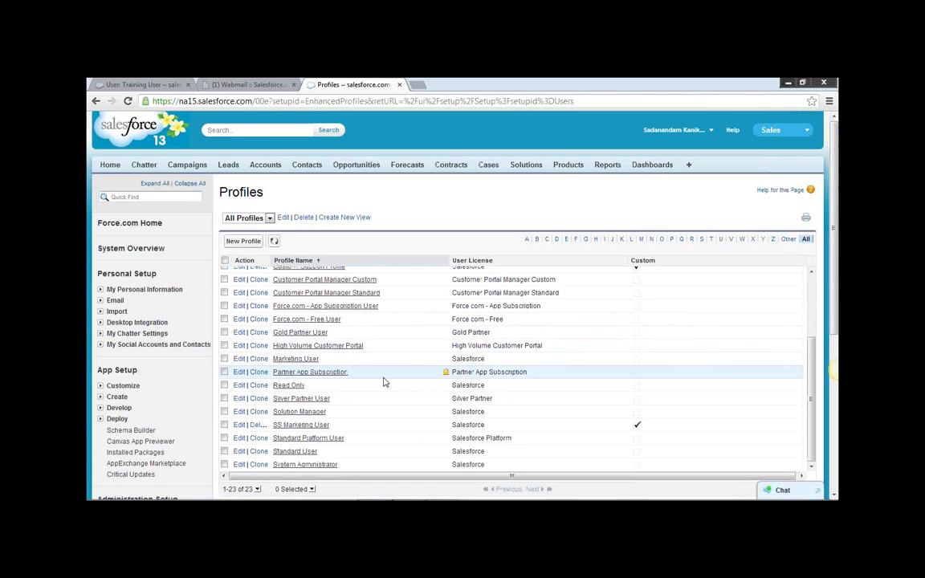
scroll(382, 380, down, 2)
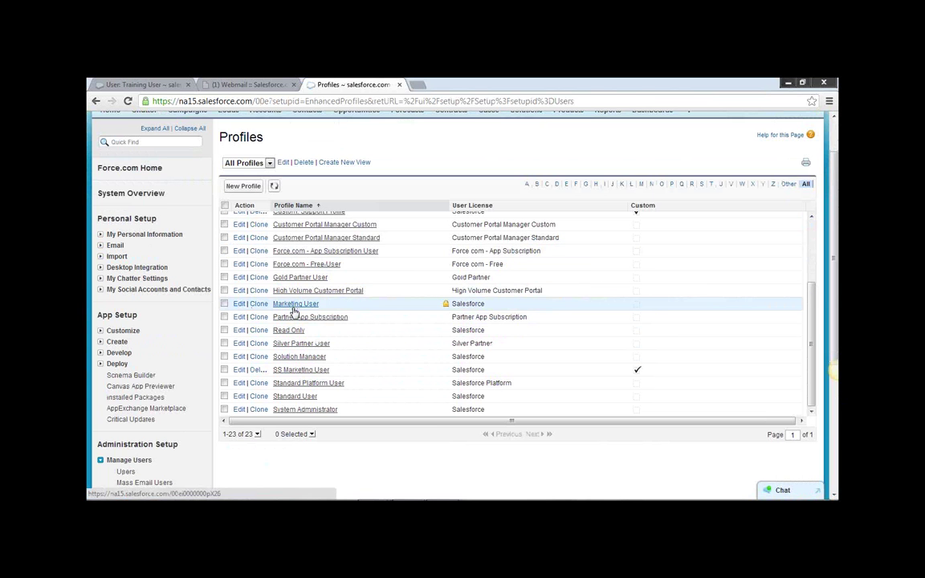
click(293, 304)
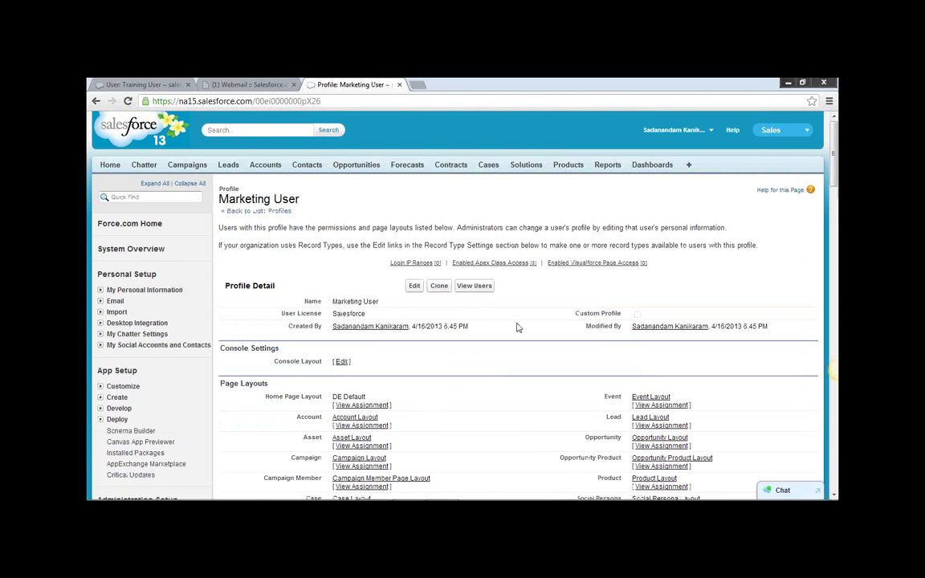
Review Standard Object Permissions, noting Leads has read, create, edit and delete access.
scroll(517, 328, down, 15)
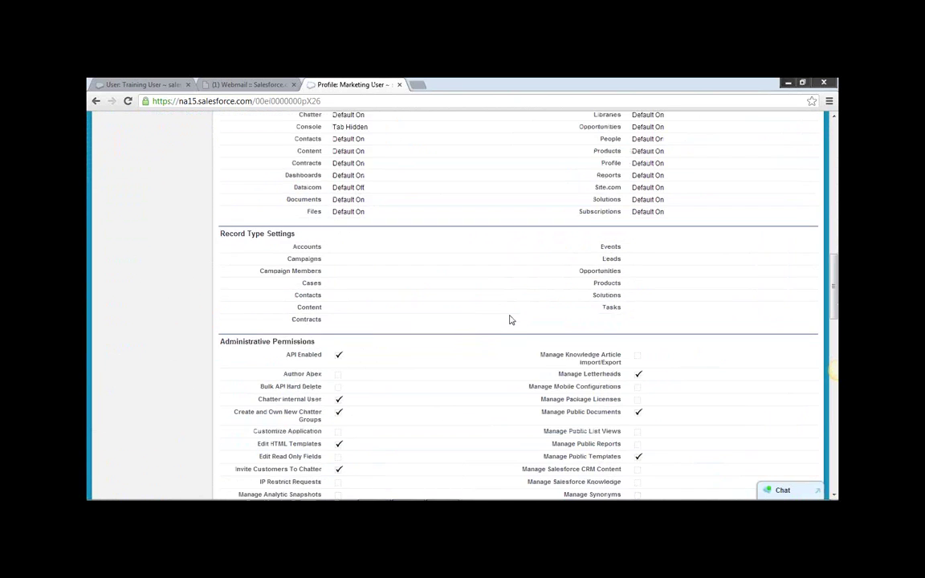
scroll(509, 319, down, 15)
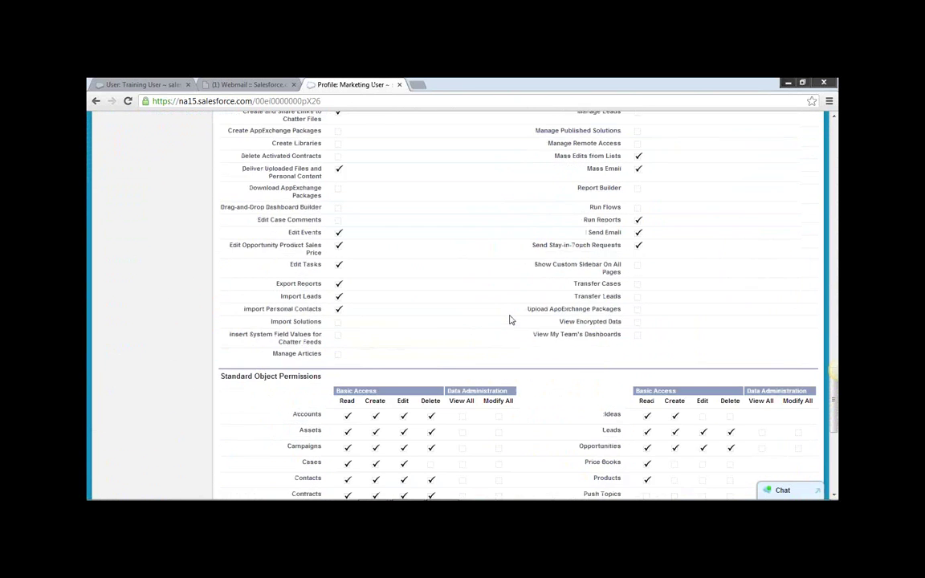
scroll(509, 319, down, 1)
drag(233, 319, 349, 327)
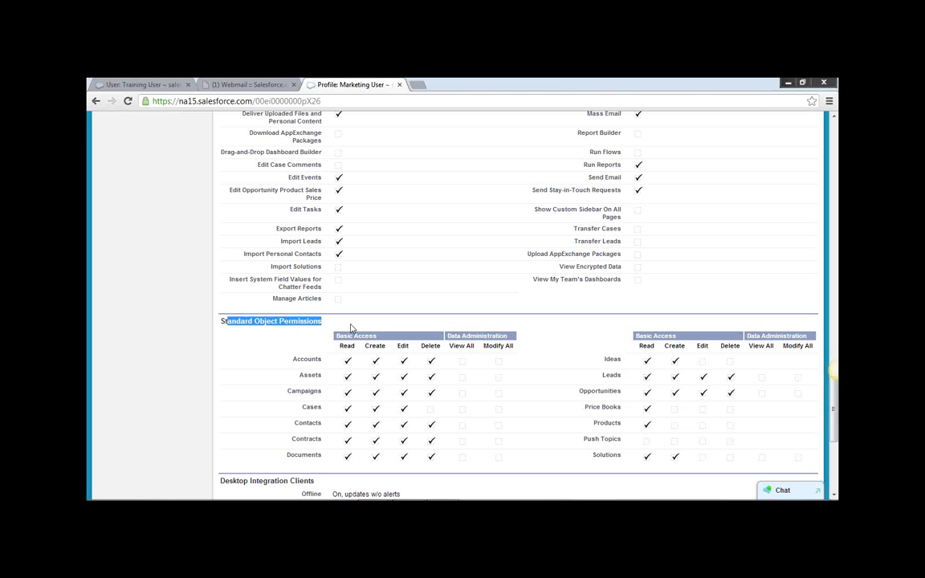
drag(600, 375, 622, 377)
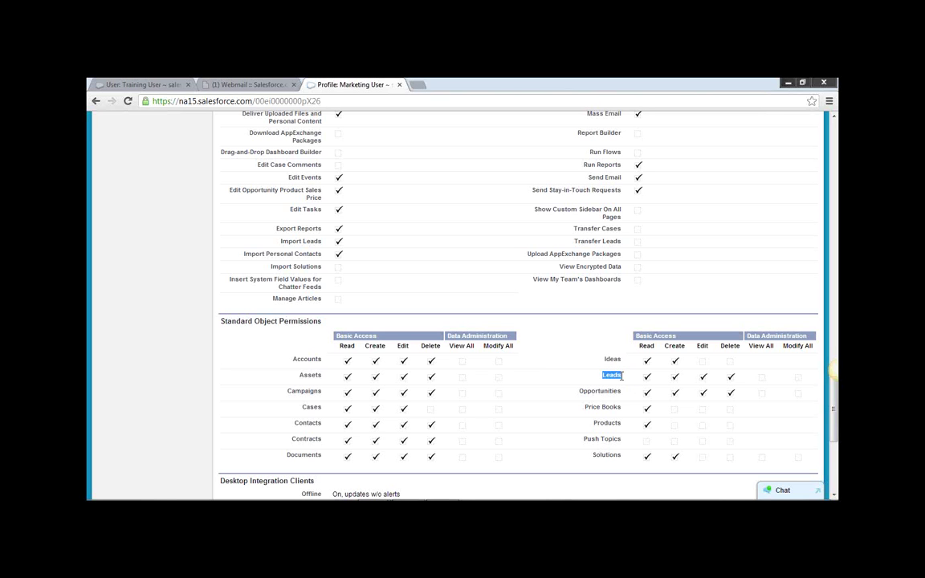
triple_click(643, 337)
scroll(691, 313, up, 20)
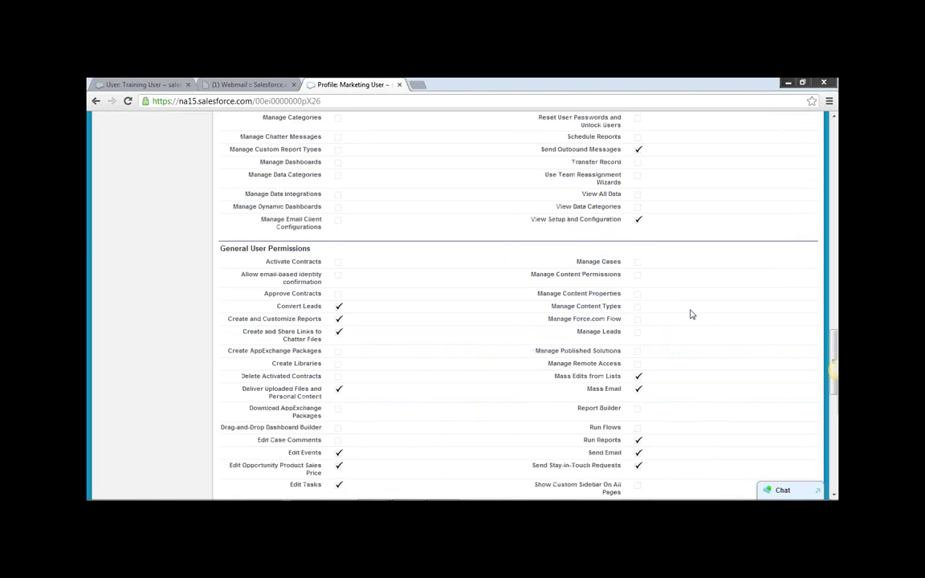
scroll(691, 317, up, 10)
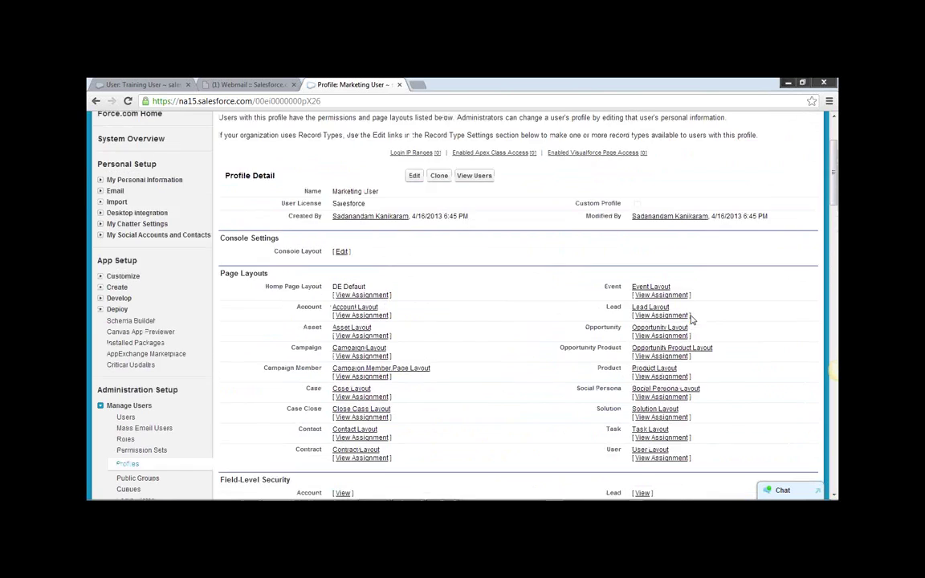
click(281, 211)
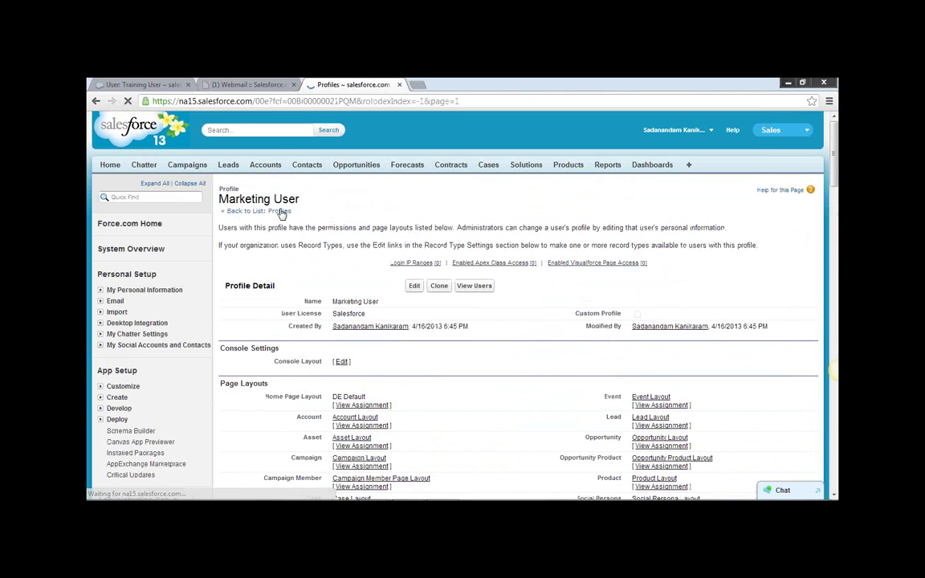
Look through the Standard User profile's permissions, then return to the Profiles list.
scroll(368, 306, down, 3)
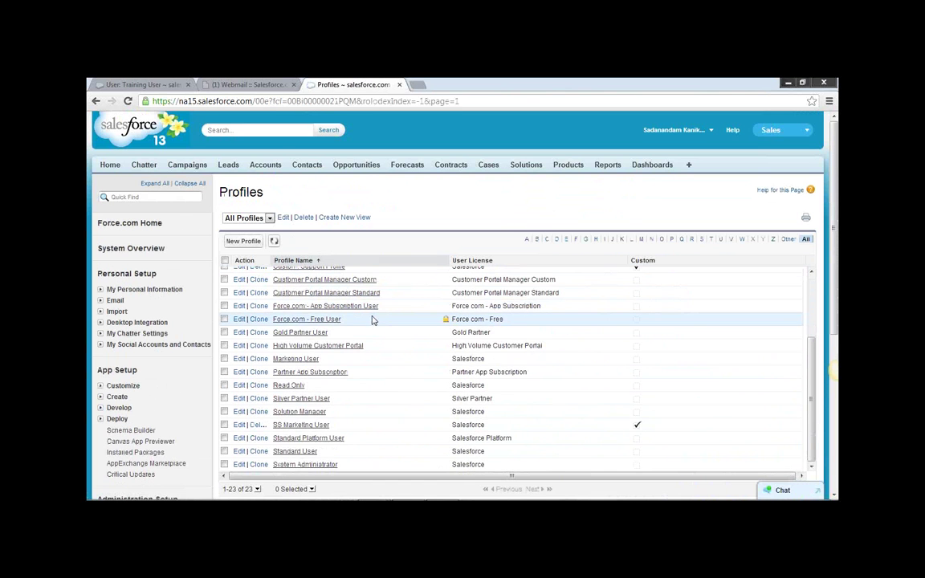
scroll(321, 353, down, 1)
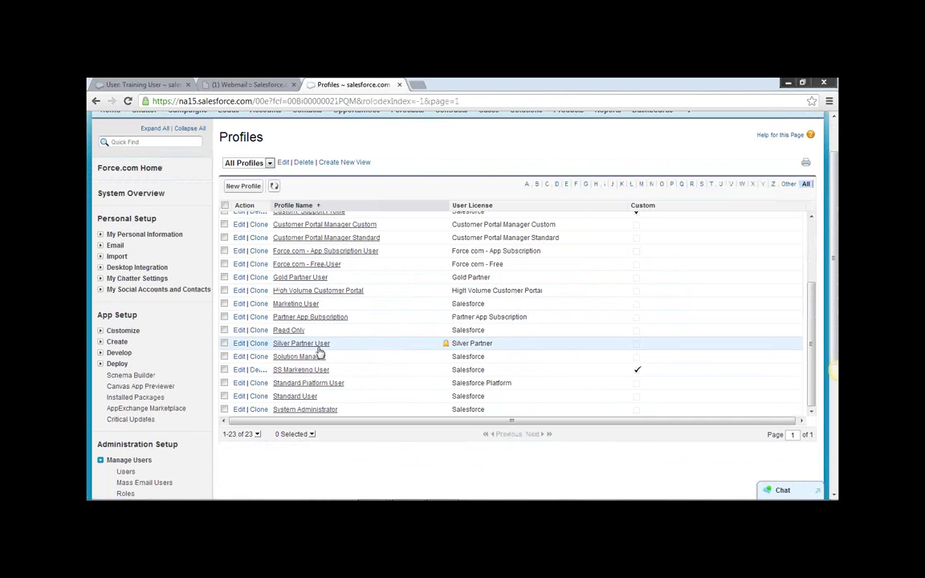
click(294, 397)
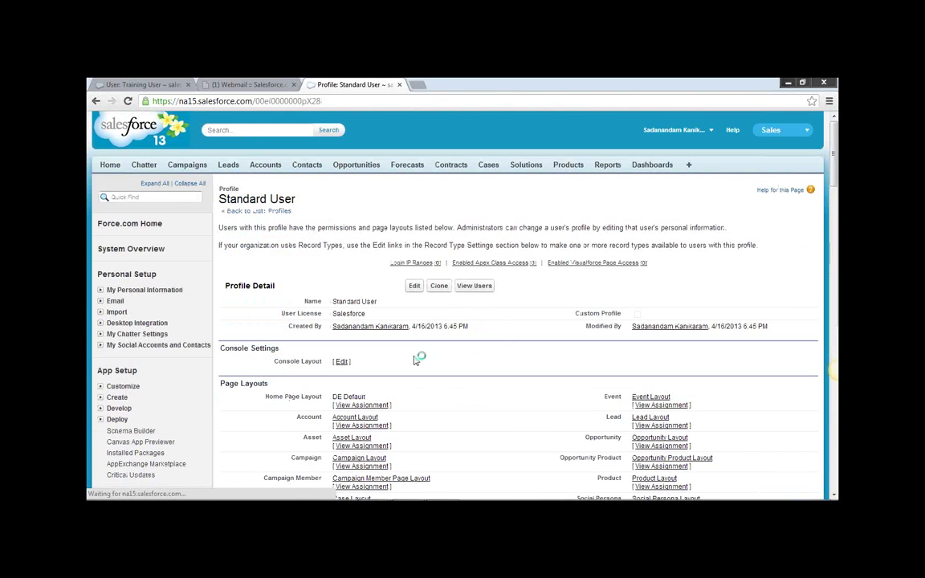
scroll(520, 342, down, 5)
scroll(520, 343, down, 20)
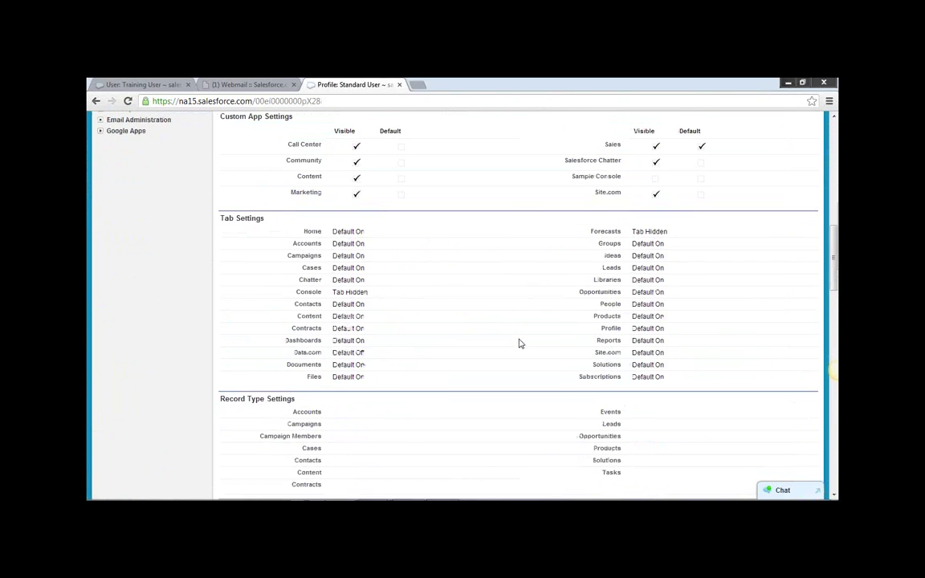
scroll(517, 344, down, 3)
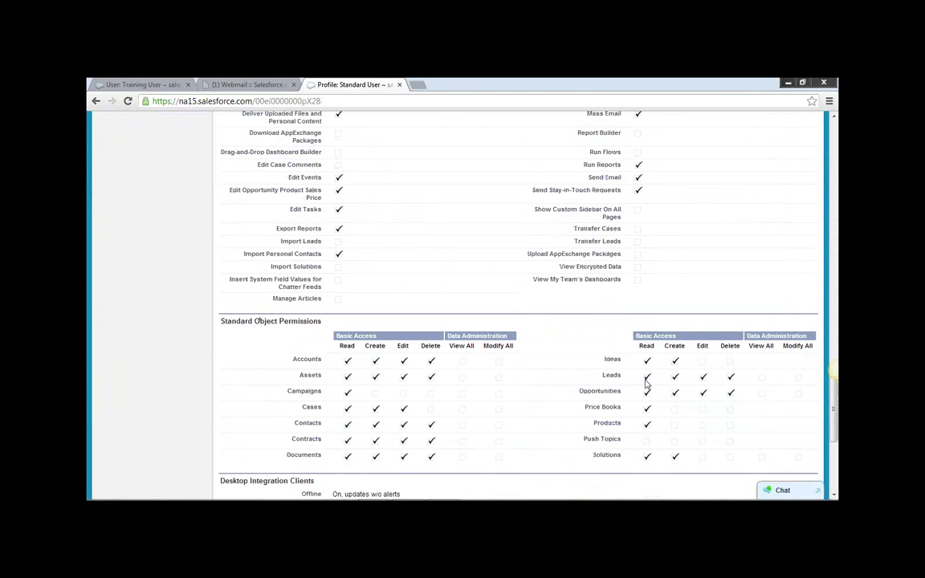
scroll(526, 336, up, 15)
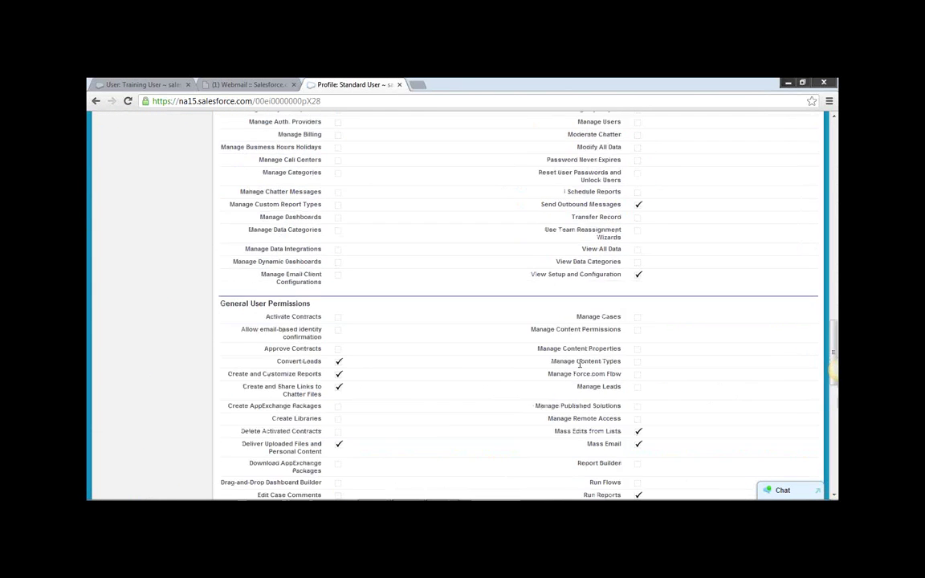
scroll(551, 352, up, 10)
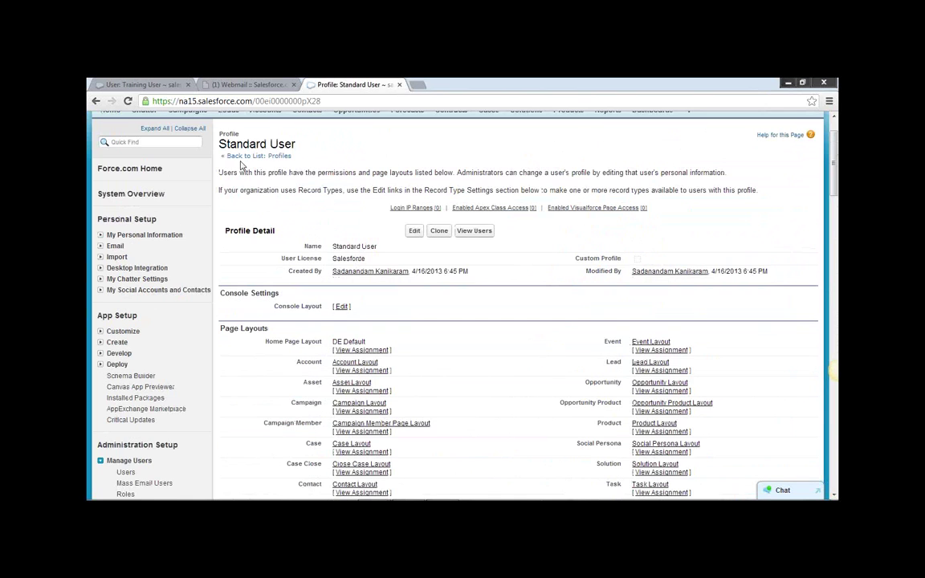
click(279, 157)
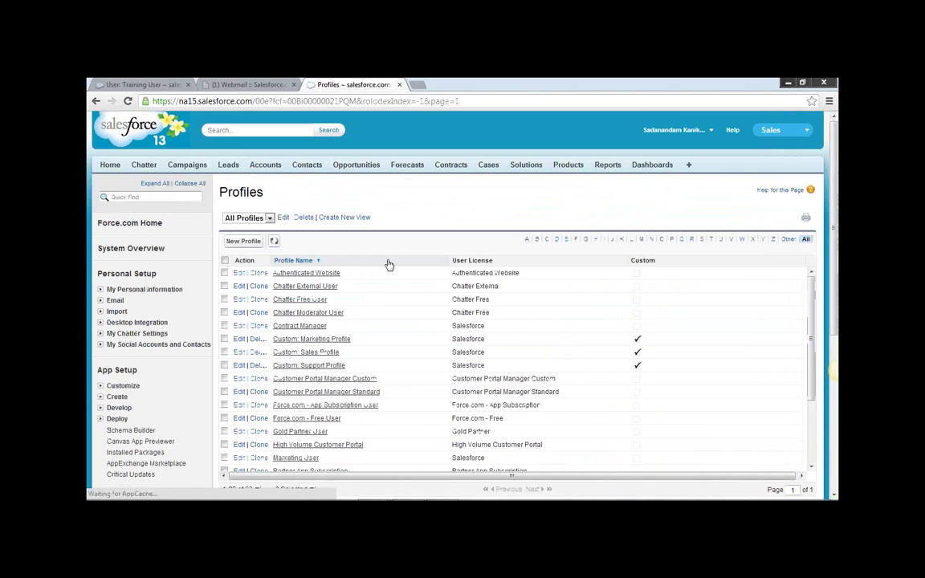
scroll(382, 300, down, 3)
Filter profiles to names starting with S and edit the SS Marketing User profile.
scroll(384, 302, down, 3)
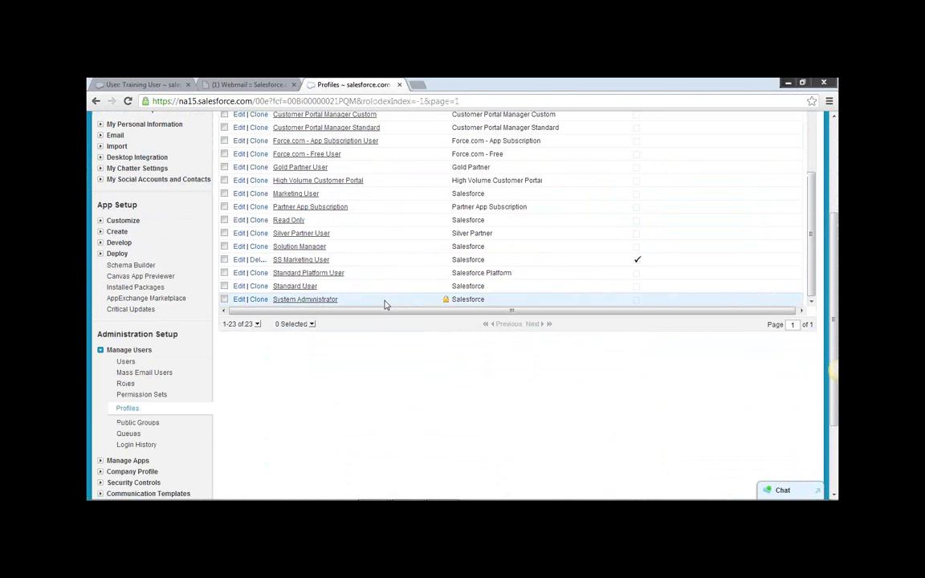
scroll(803, 281, up, 10)
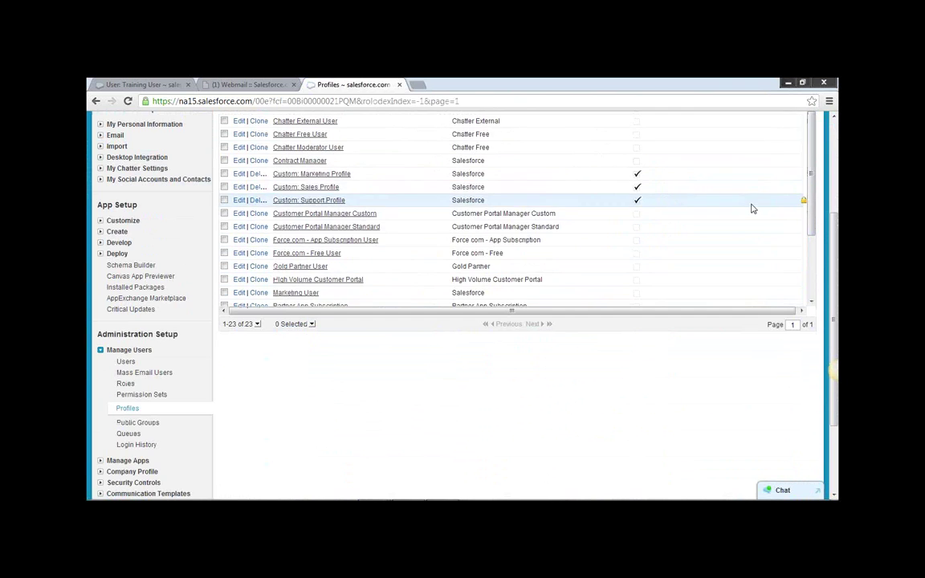
click(701, 240)
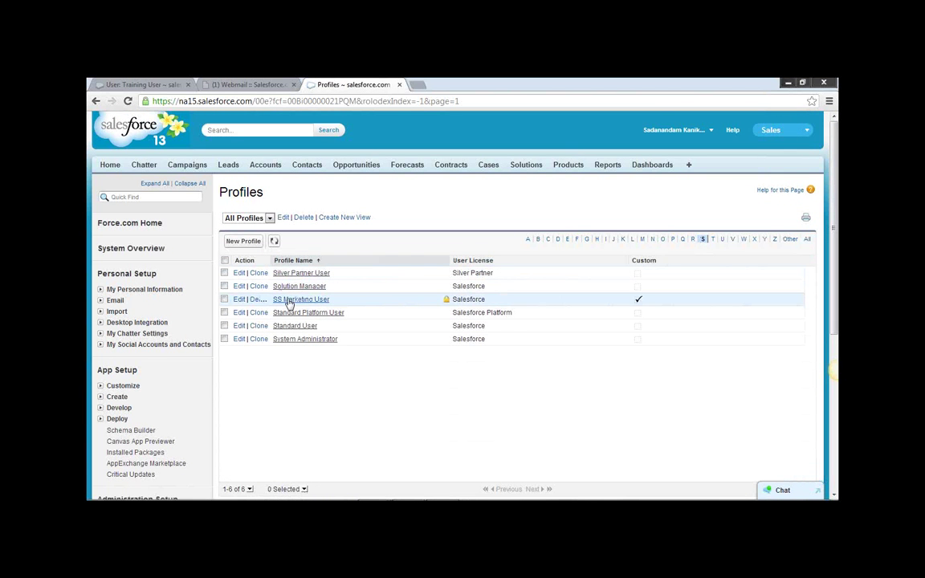
click(238, 300)
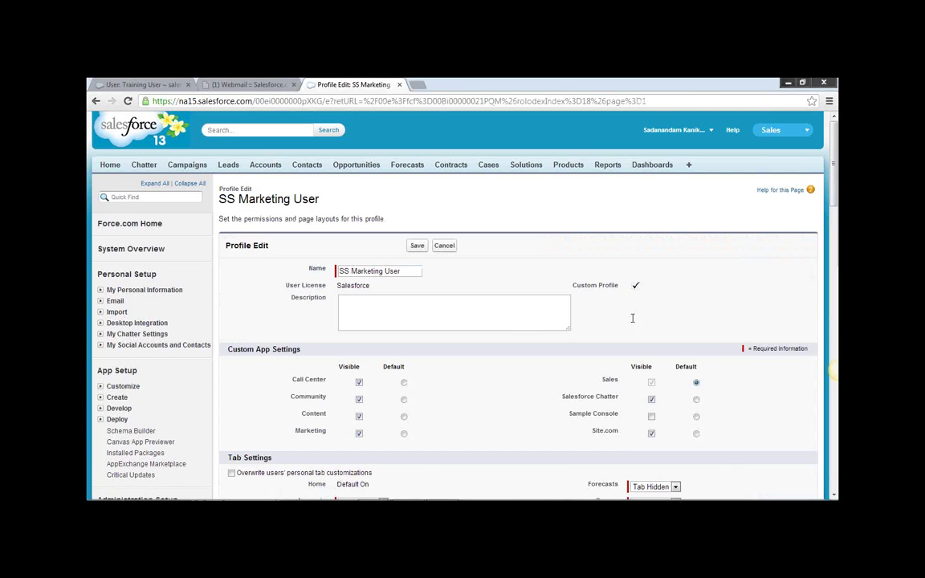
Uncheck Delete for Leads under Standard Object Permissions, then return to Profiles.
scroll(717, 280, down, 20)
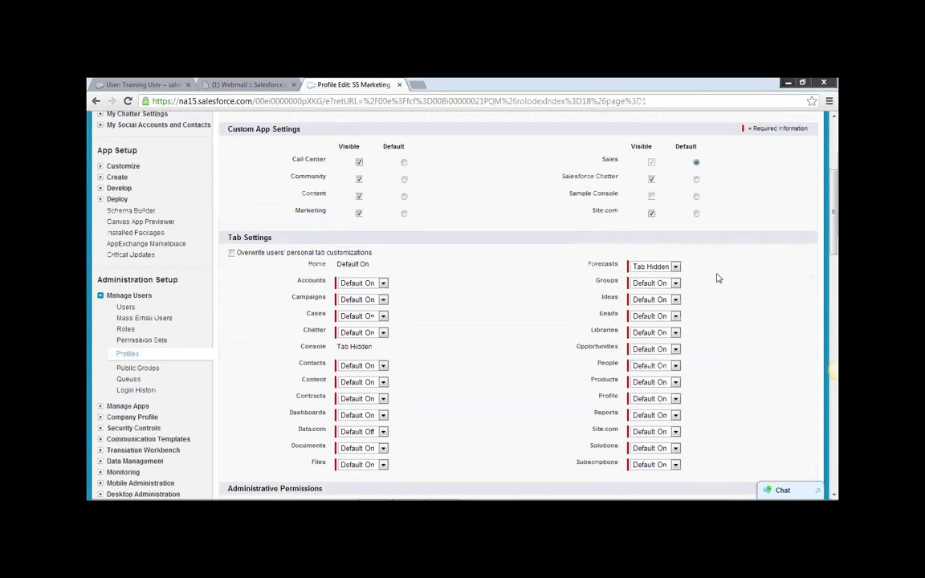
scroll(718, 279, down, 3)
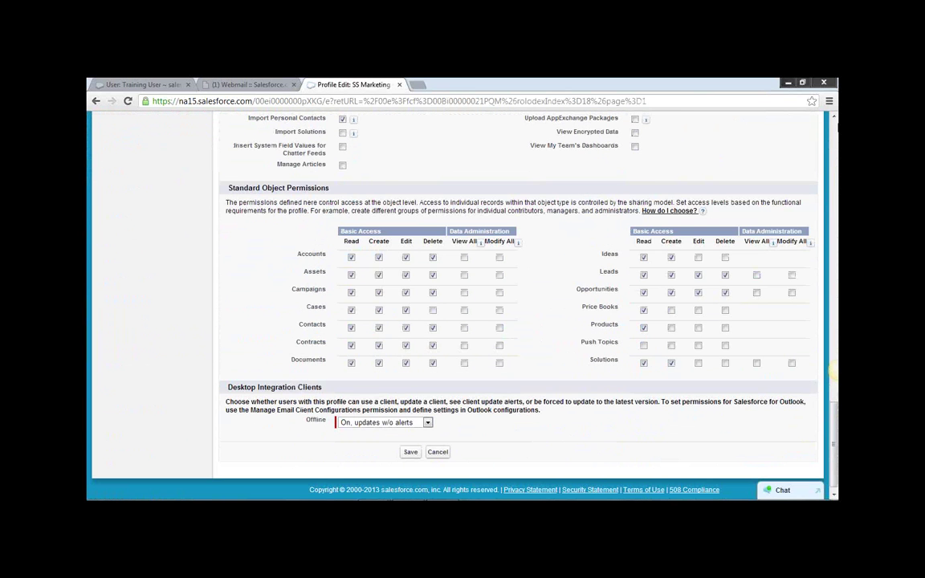
click(725, 275)
mouse_move(513, 499)
scroll(720, 176, up, 15)
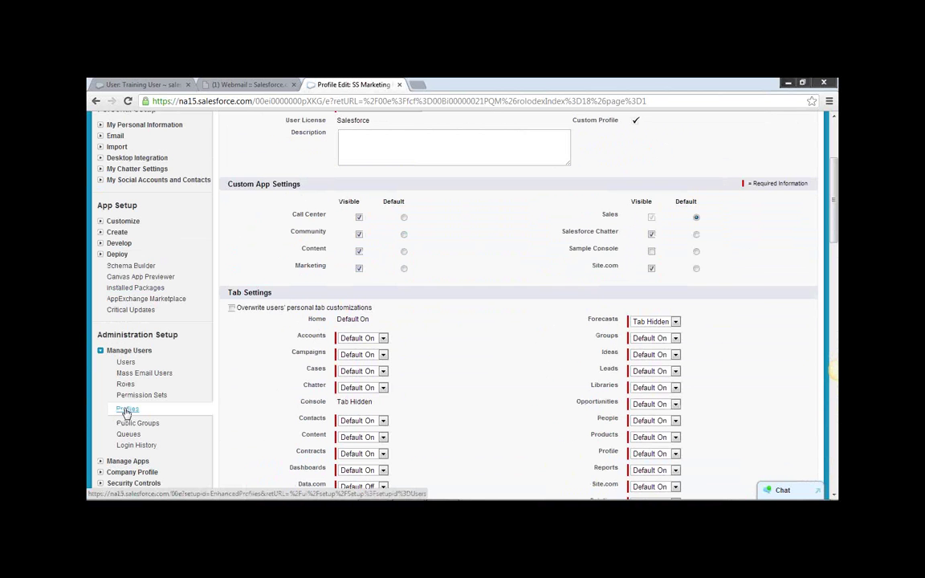
click(127, 410)
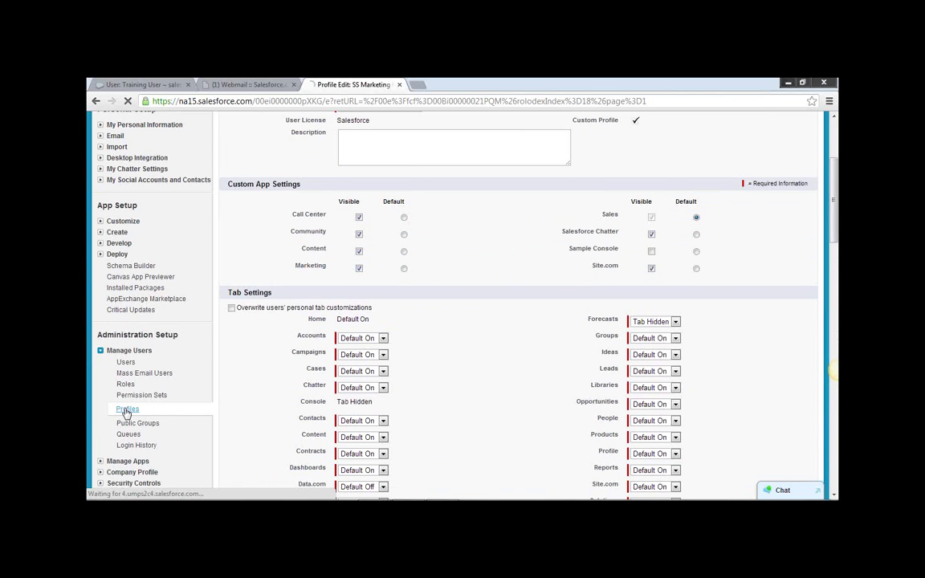
Edit the Read Only profile and scroll to its Tab Settings and Administrative Permissions.
scroll(359, 384, down, 3)
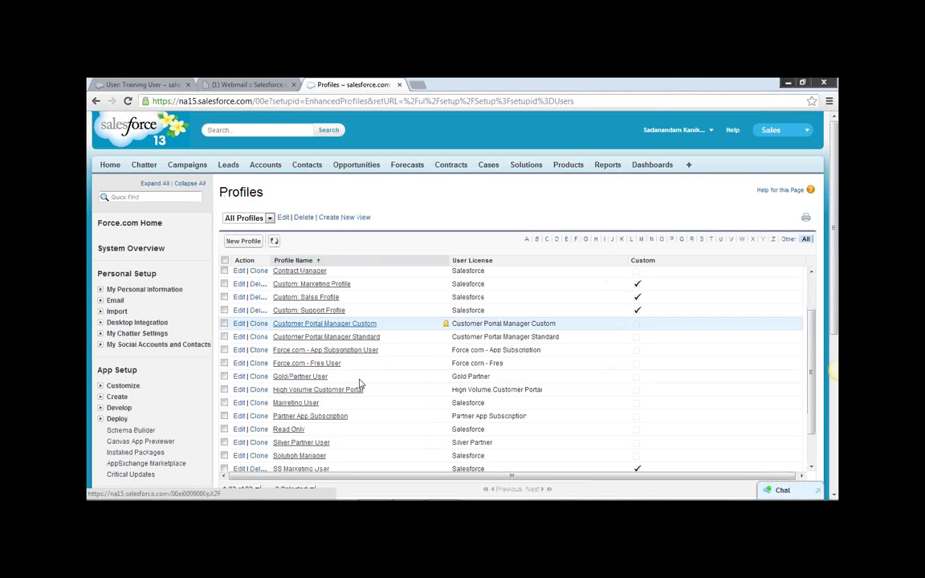
click(288, 385)
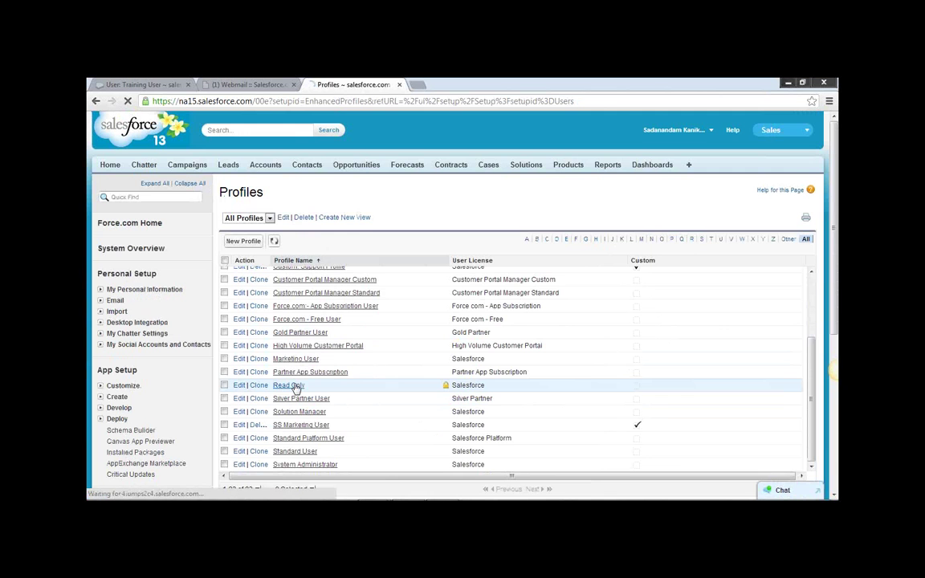
scroll(491, 363, down, 5)
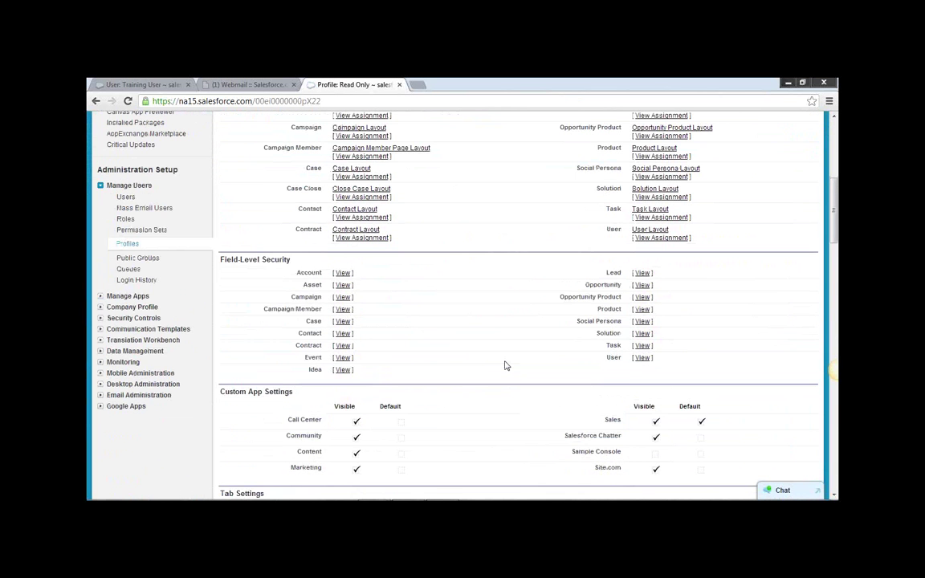
scroll(506, 363, up, 5)
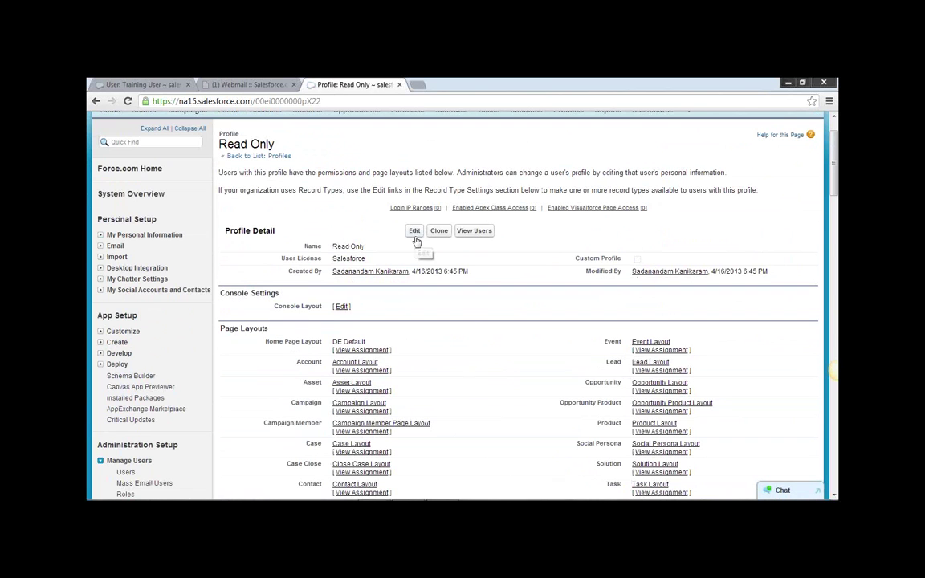
click(414, 233)
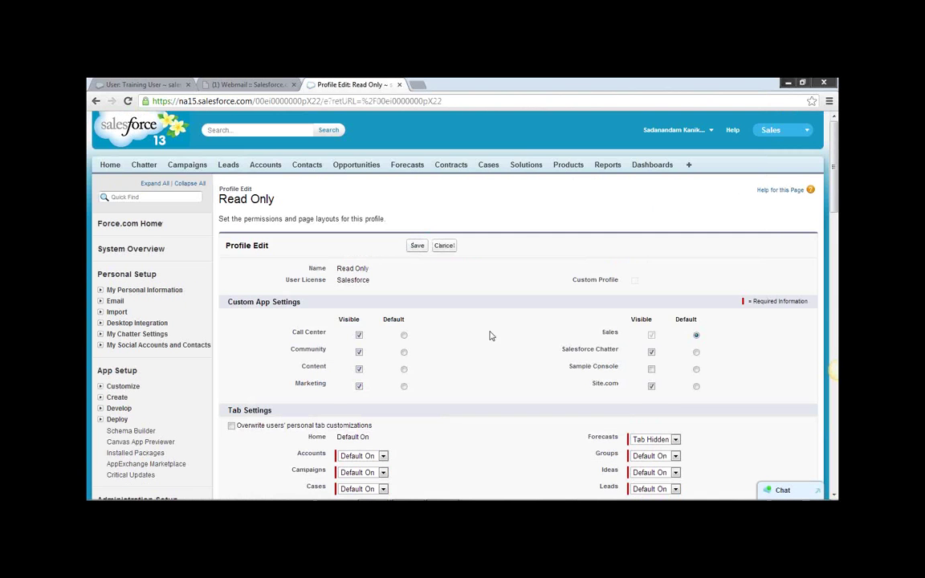
scroll(495, 345, down, 2)
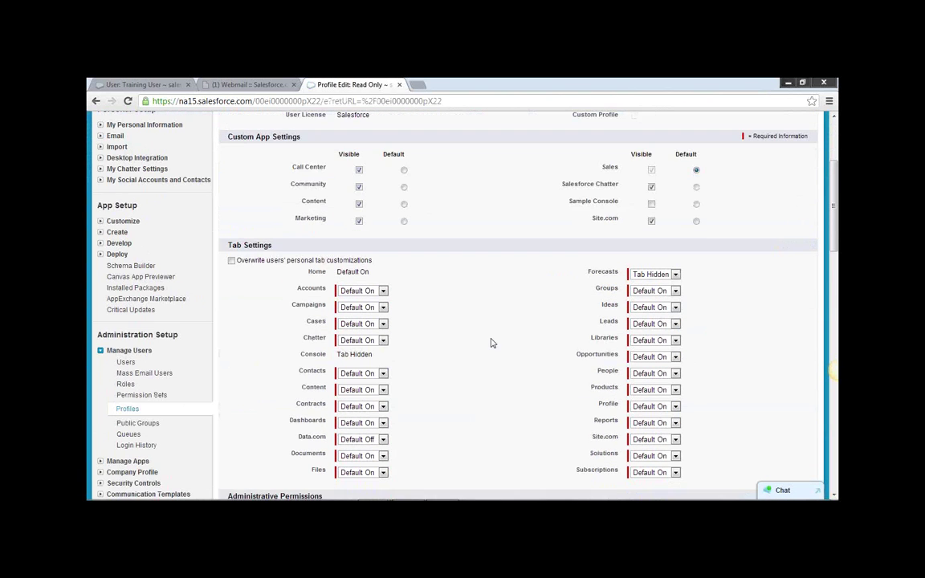
scroll(491, 343, down, 2)
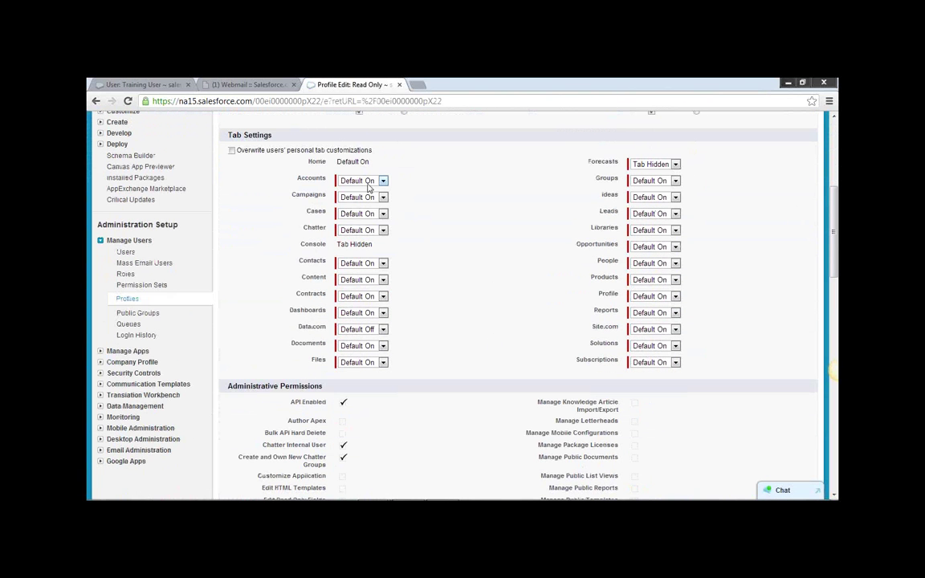
scroll(447, 304, down, 2)
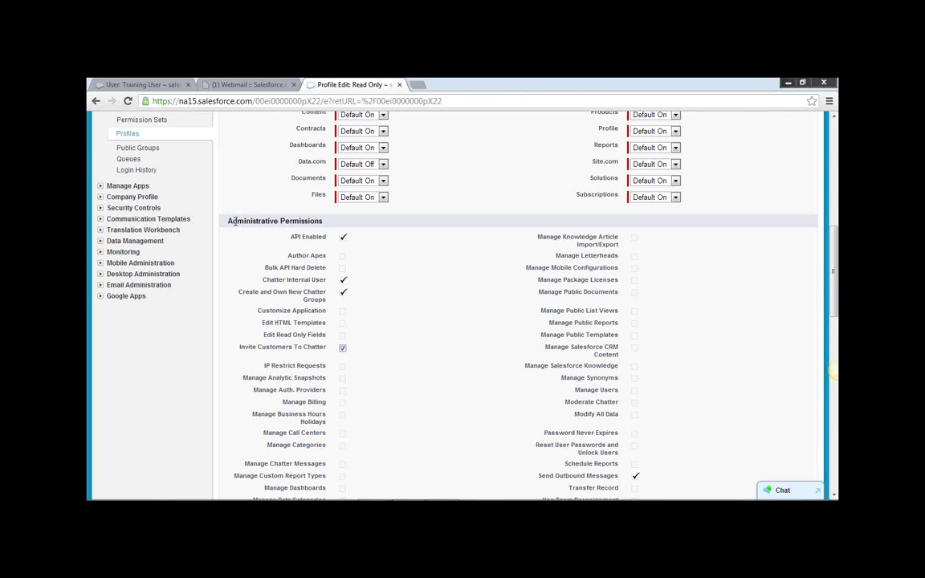
drag(232, 221, 322, 225)
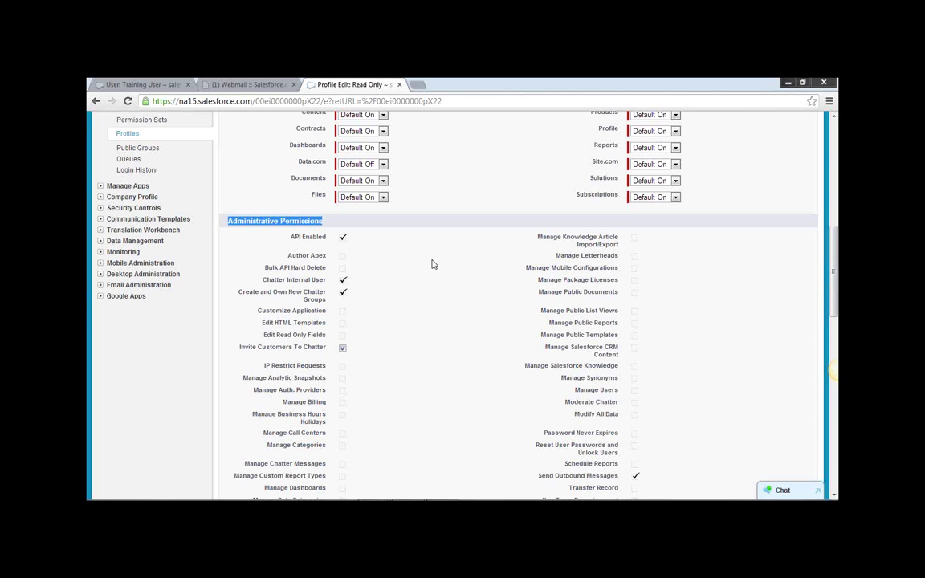
click(306, 224)
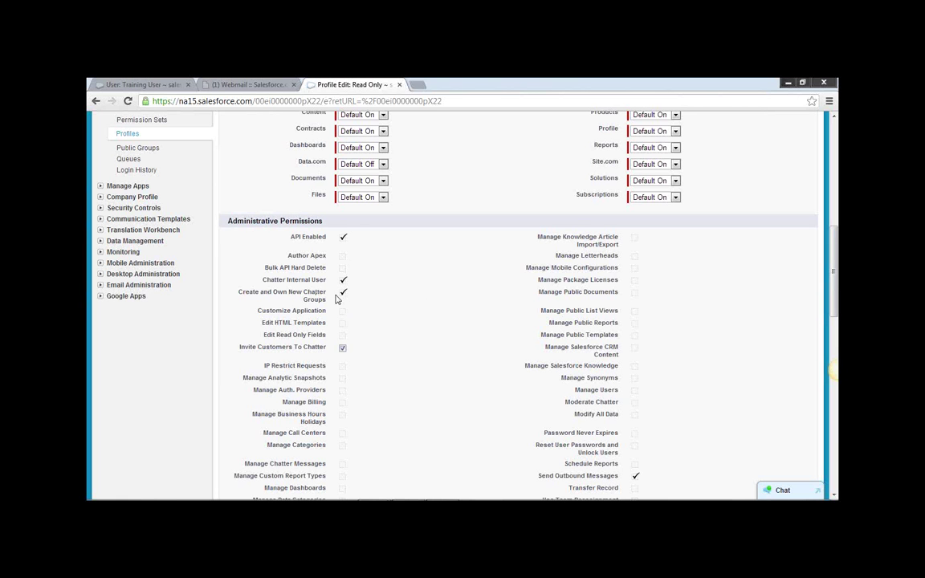
scroll(429, 301, down, 2)
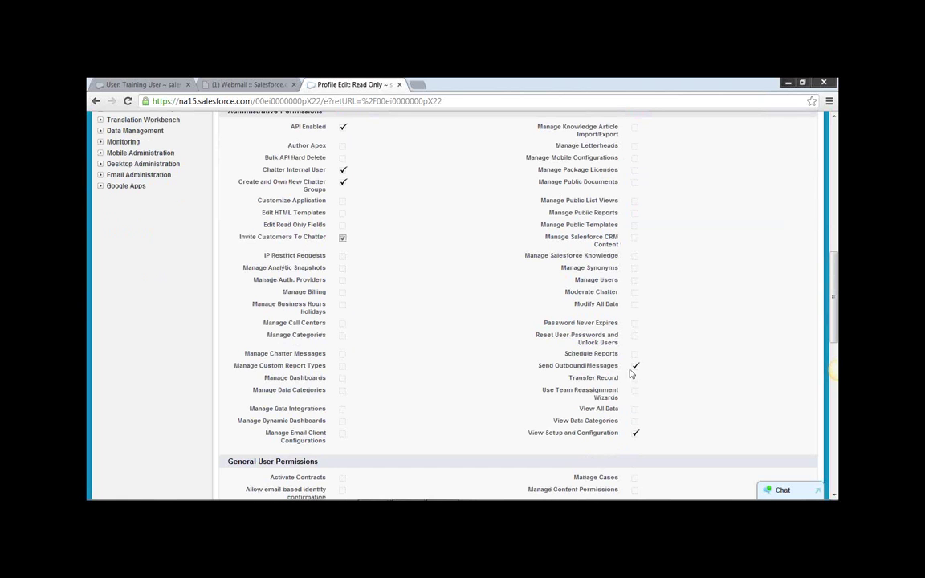
scroll(562, 377, down, 1)
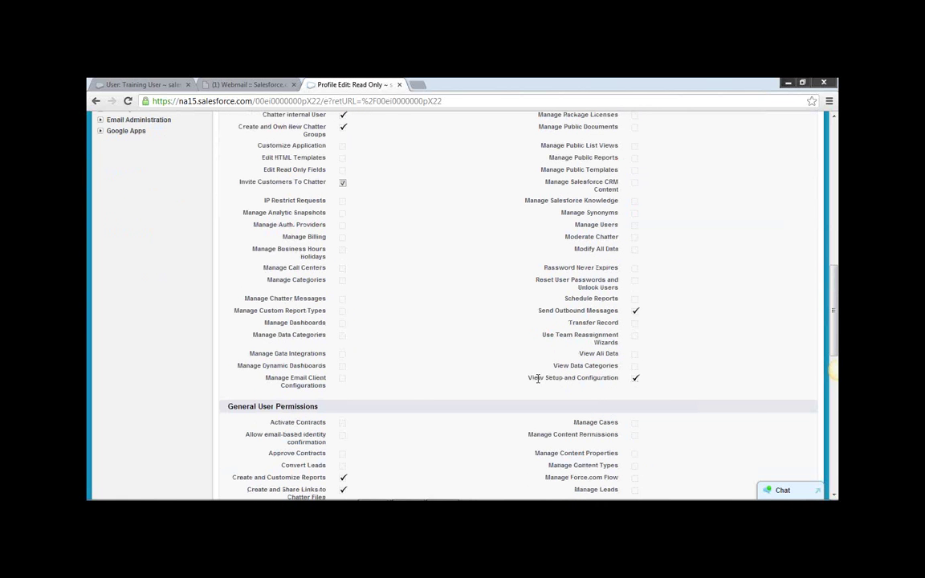
drag(578, 381, 639, 381)
click(640, 381)
scroll(514, 334, up, 3)
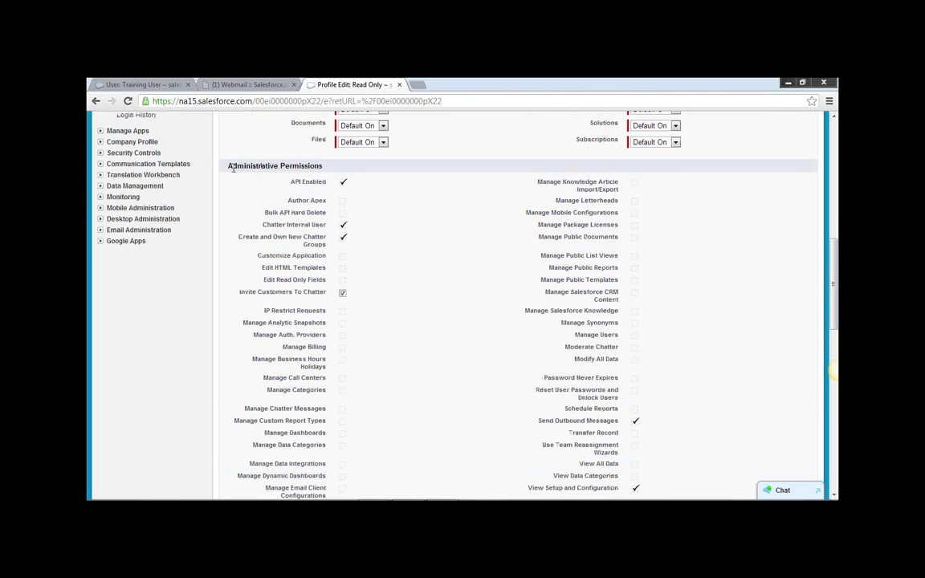
drag(229, 166, 322, 165)
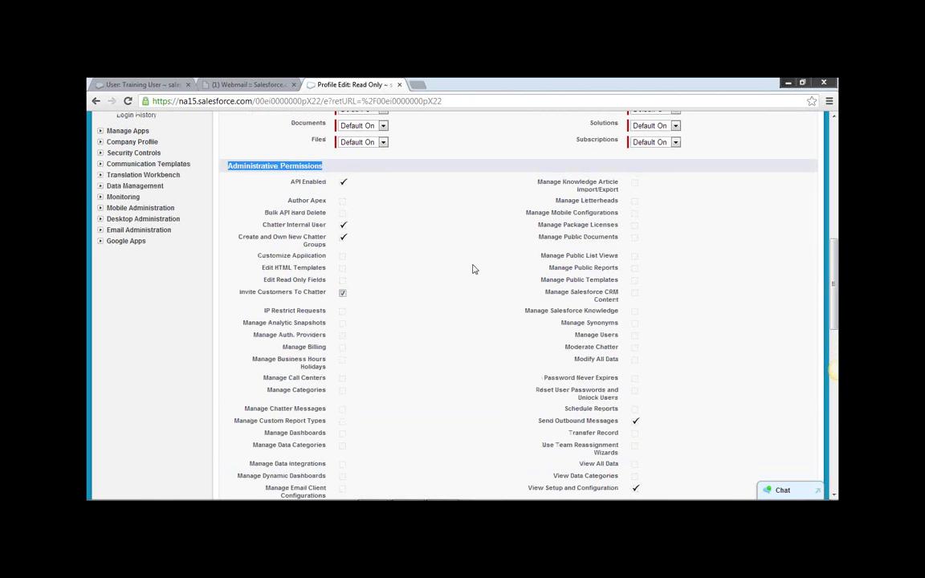
scroll(484, 254, down, 3)
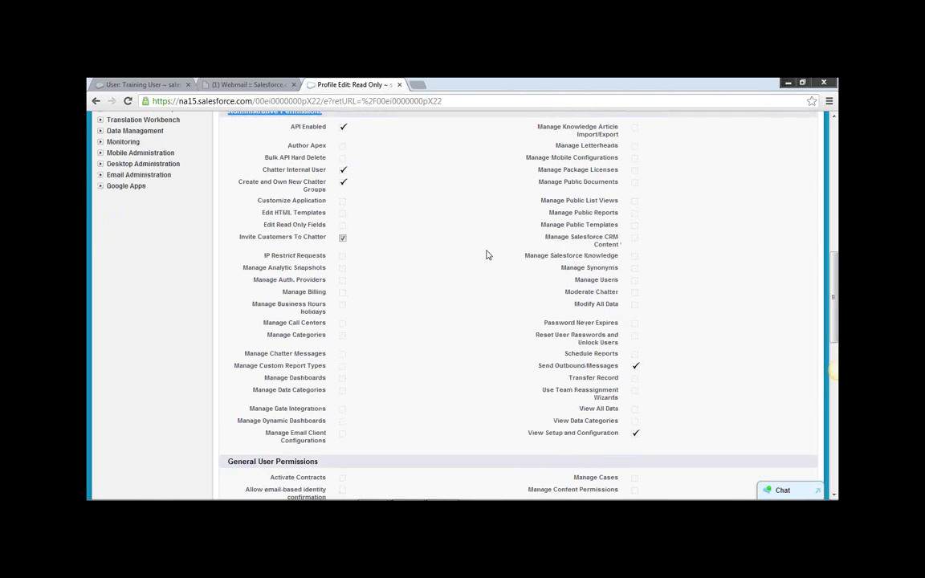
scroll(485, 253, up, 3)
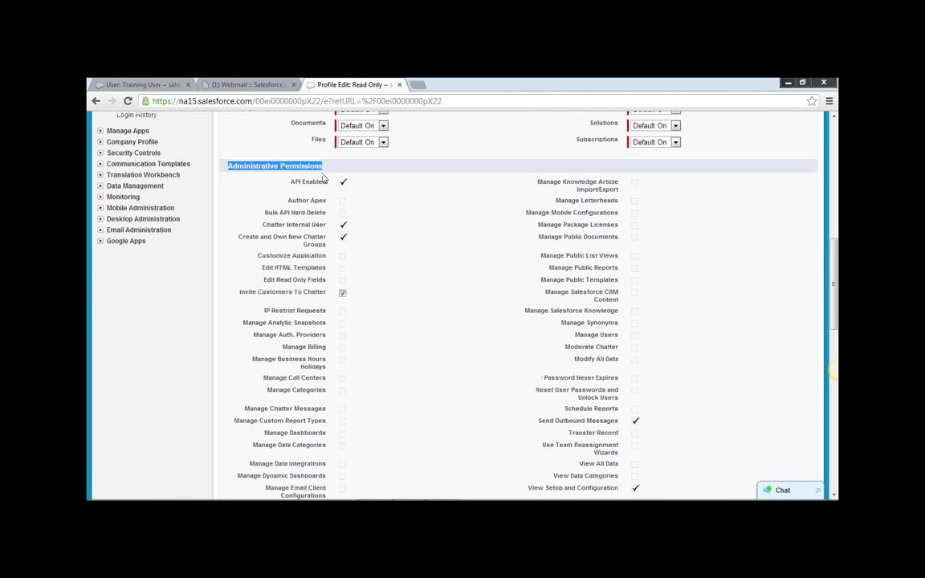
scroll(463, 272, down, 2)
scroll(462, 272, down, 6)
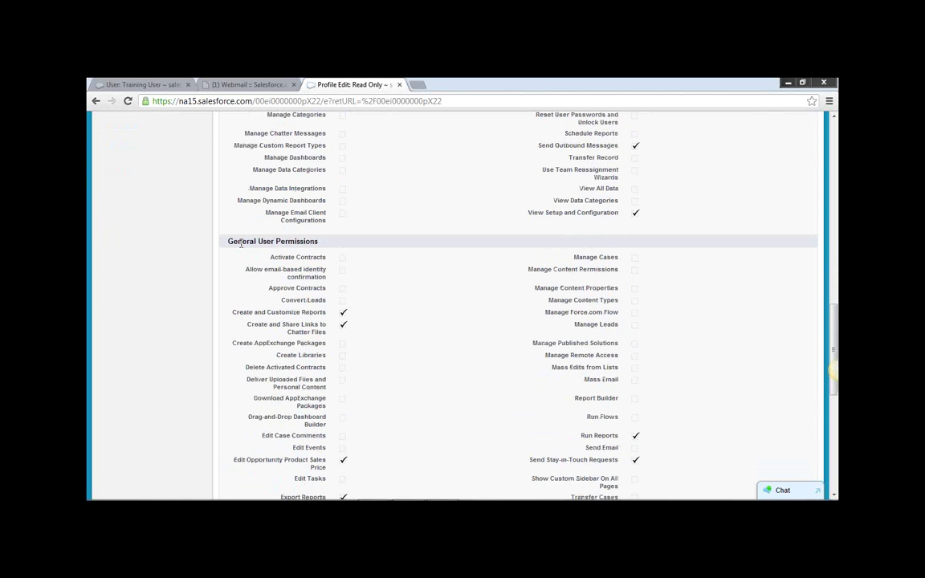
drag(302, 238, 319, 242)
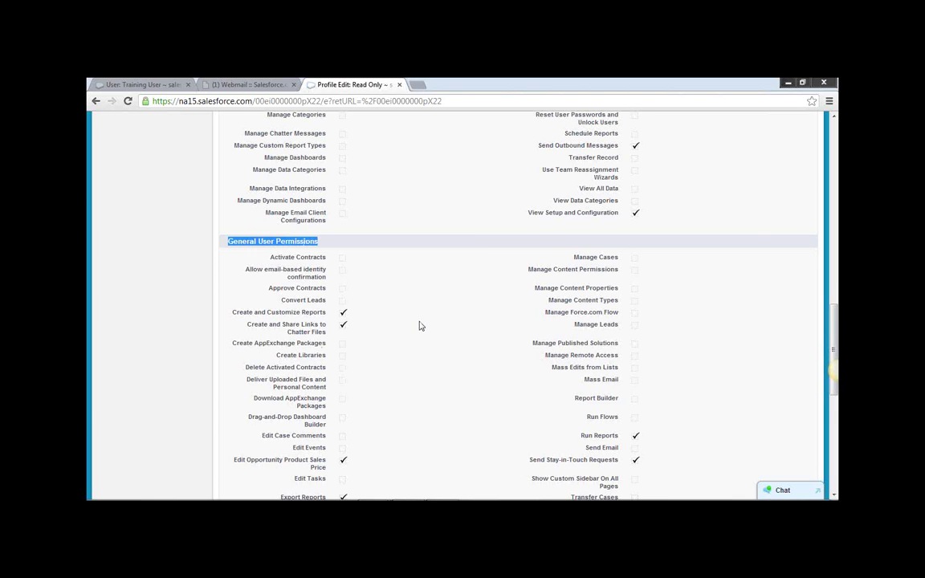
scroll(419, 326, down, 1)
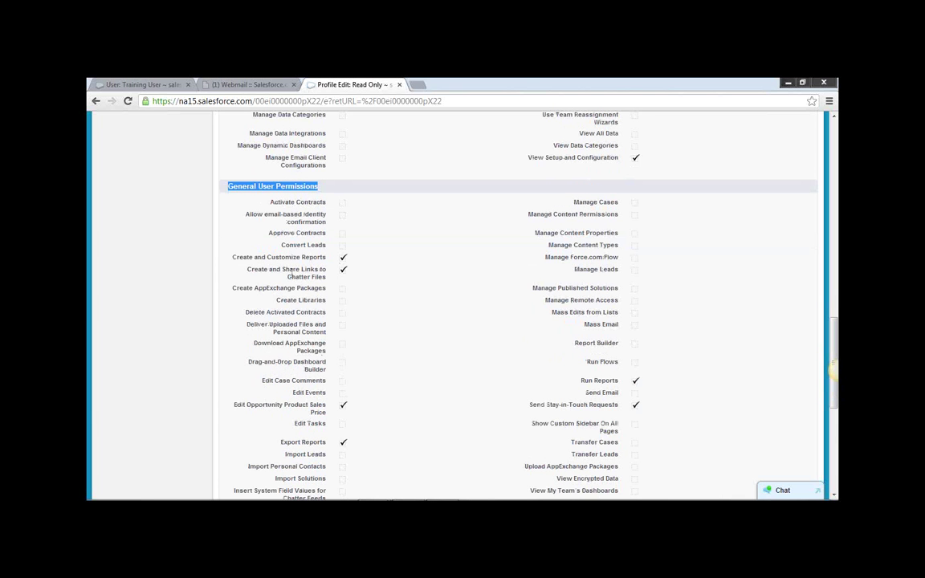
scroll(353, 285, down, 1)
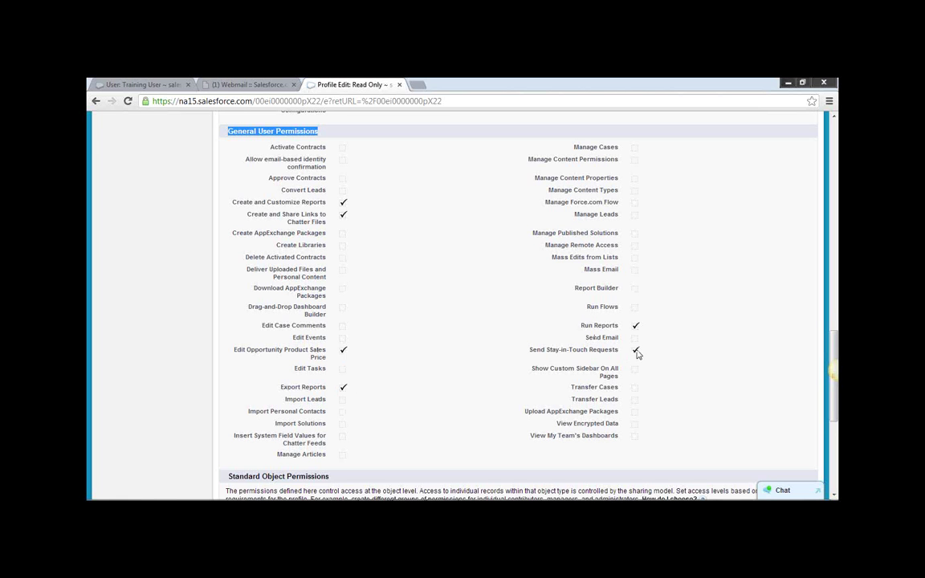
scroll(401, 364, down, 1)
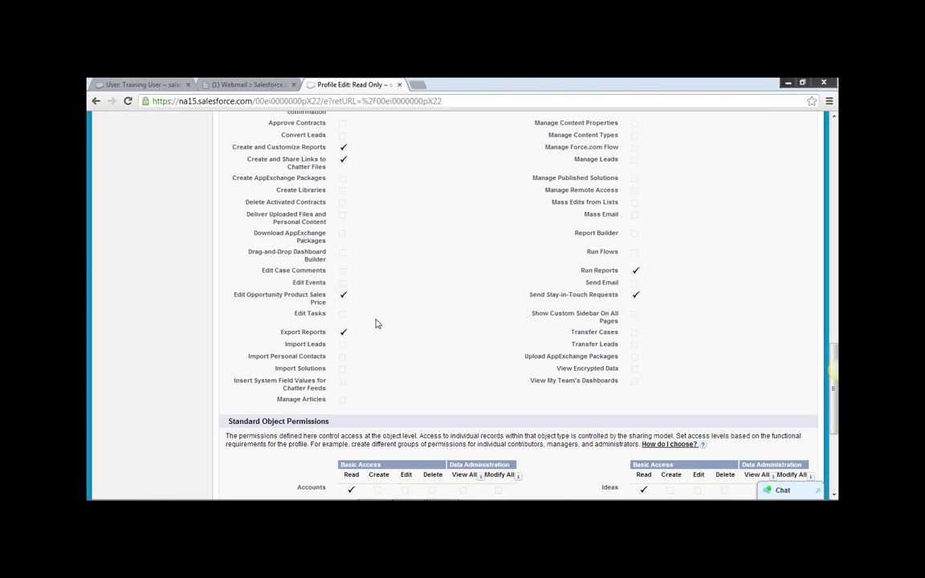
scroll(377, 324, down, 3)
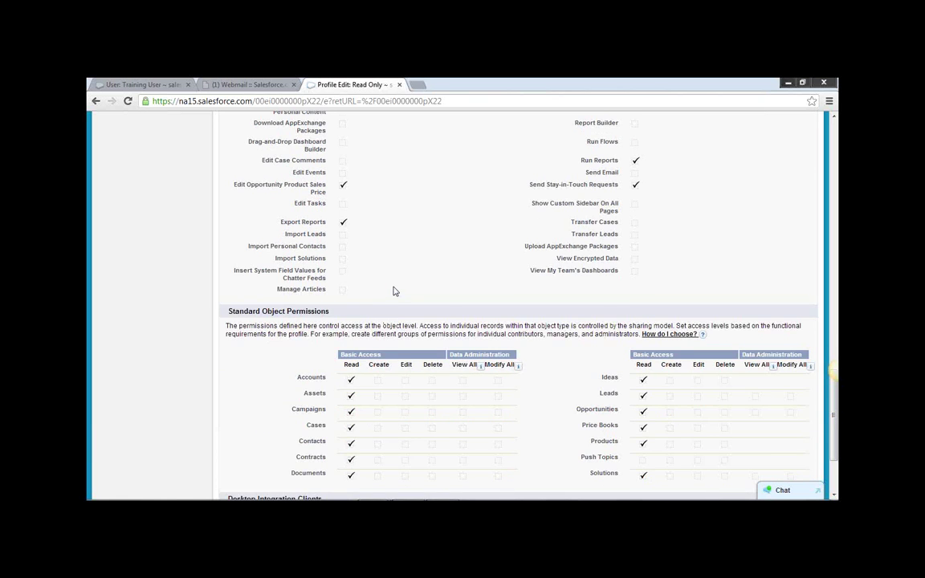
scroll(393, 291, down, 2)
scroll(392, 291, up, 2)
scroll(392, 291, up, 2)
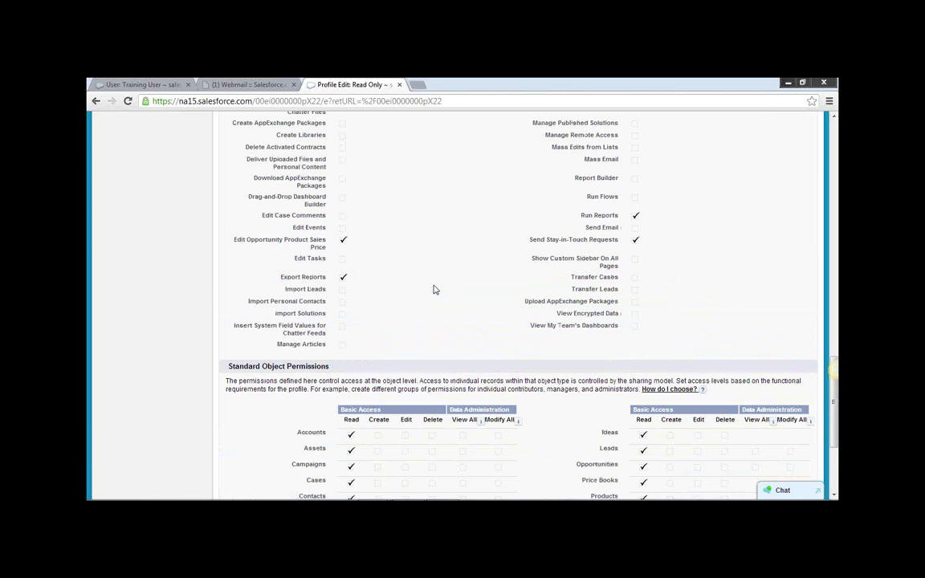
scroll(434, 289, up, 1)
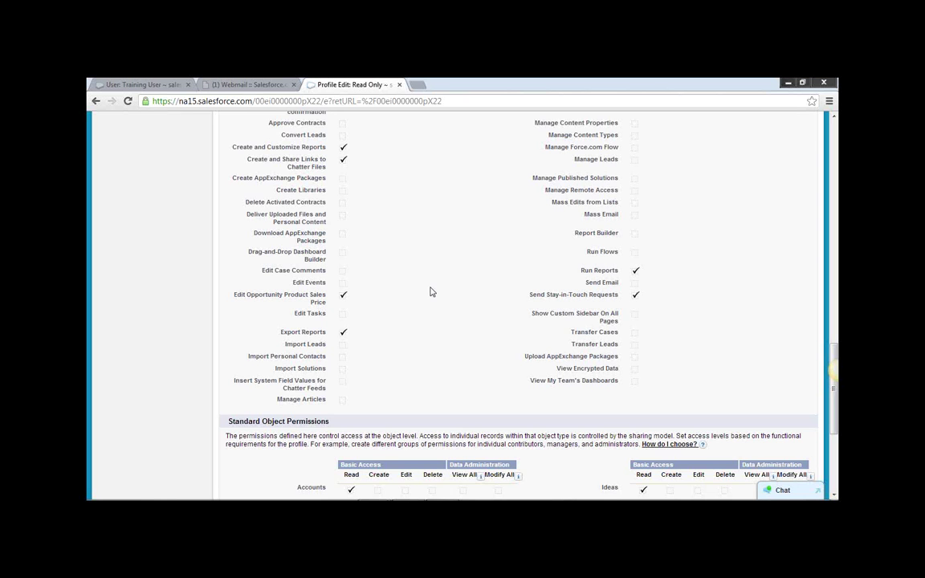
scroll(474, 325, up, 5)
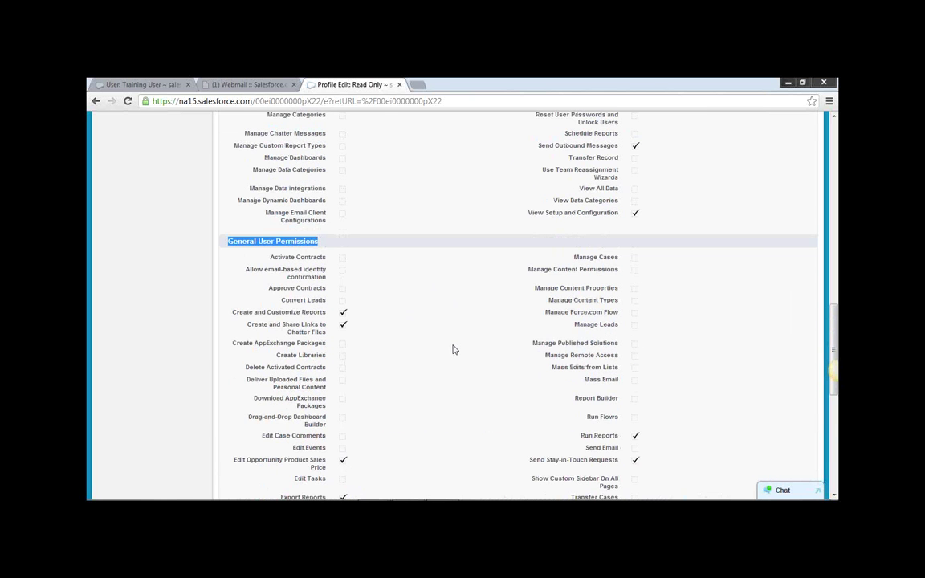
scroll(452, 349, up, 3)
scroll(452, 348, up, 10)
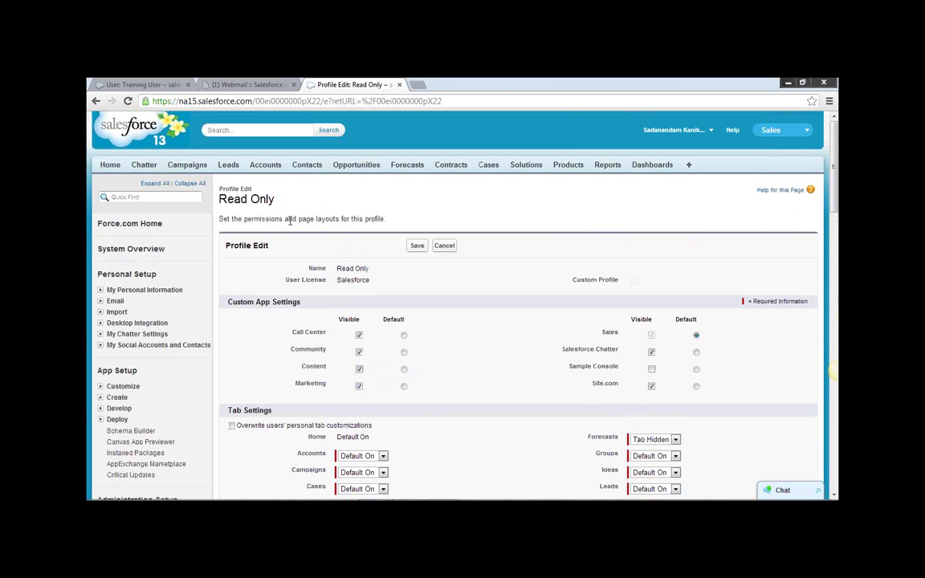
drag(274, 201, 201, 200)
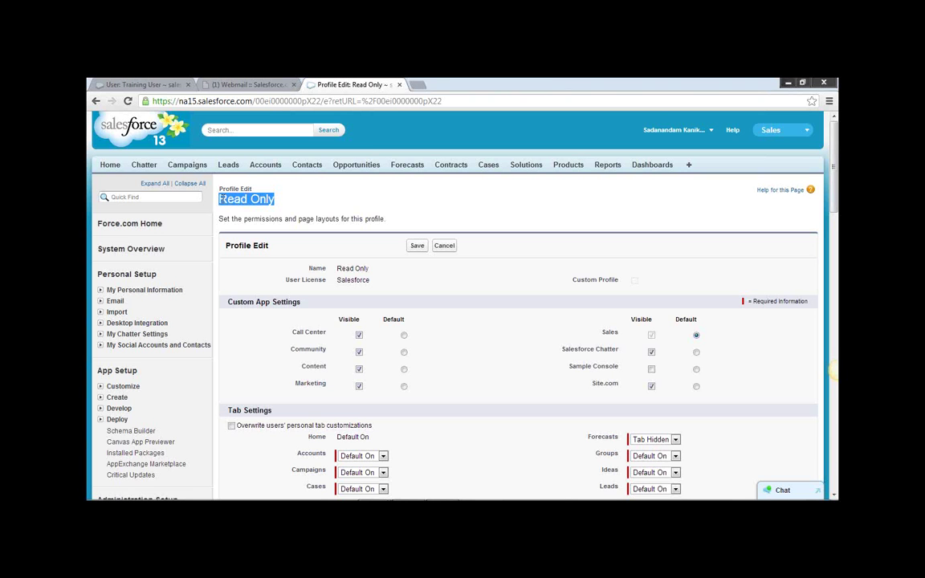
click(279, 204)
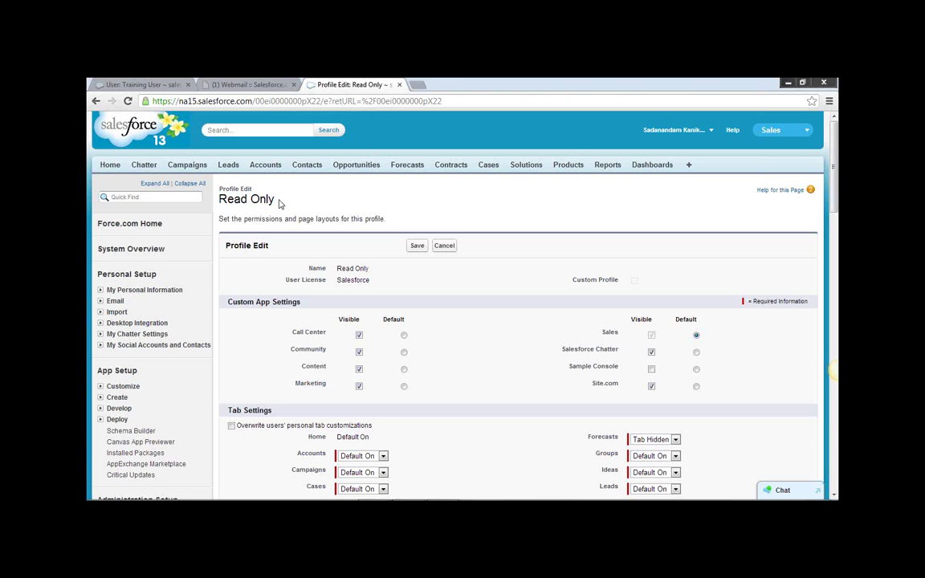
drag(280, 203, 215, 200)
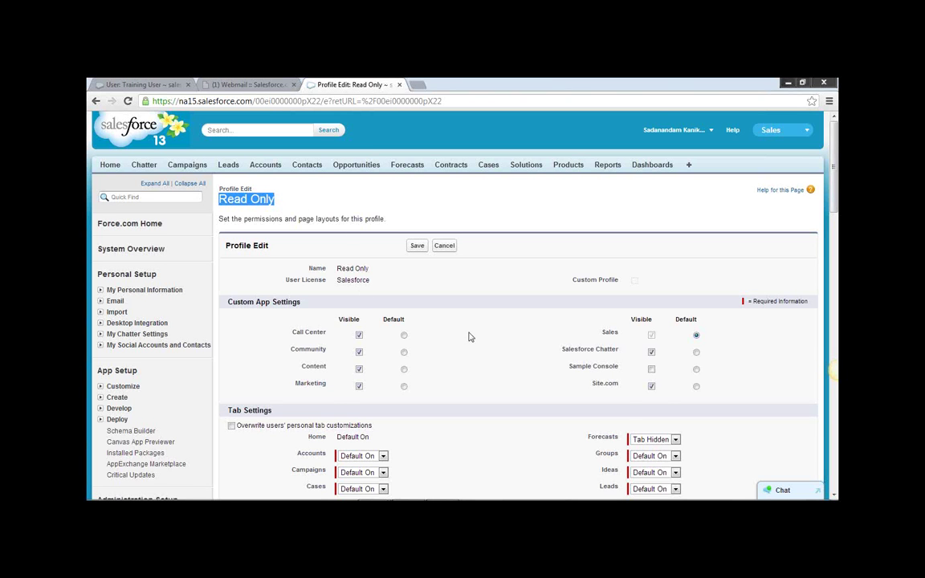
scroll(470, 337, down, 8)
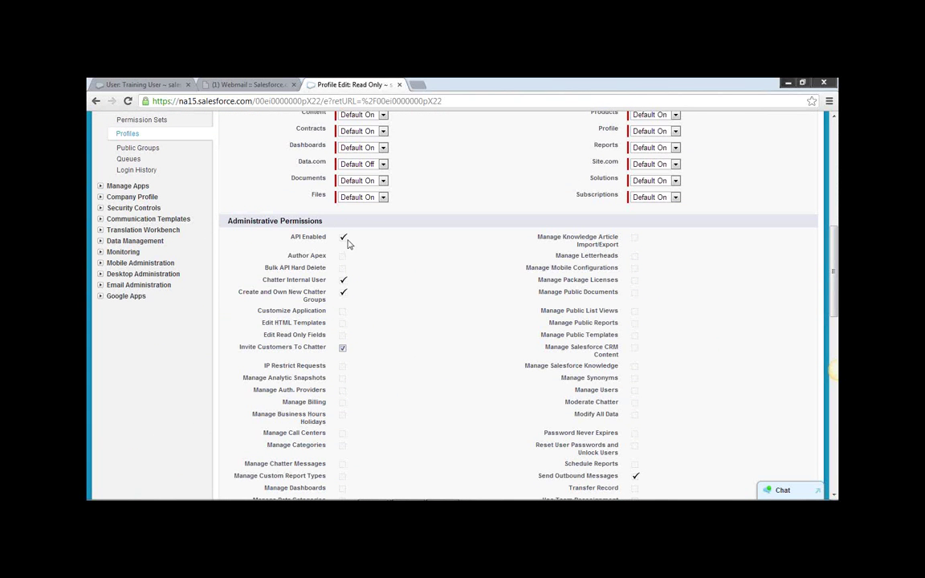
scroll(433, 295, down, 2)
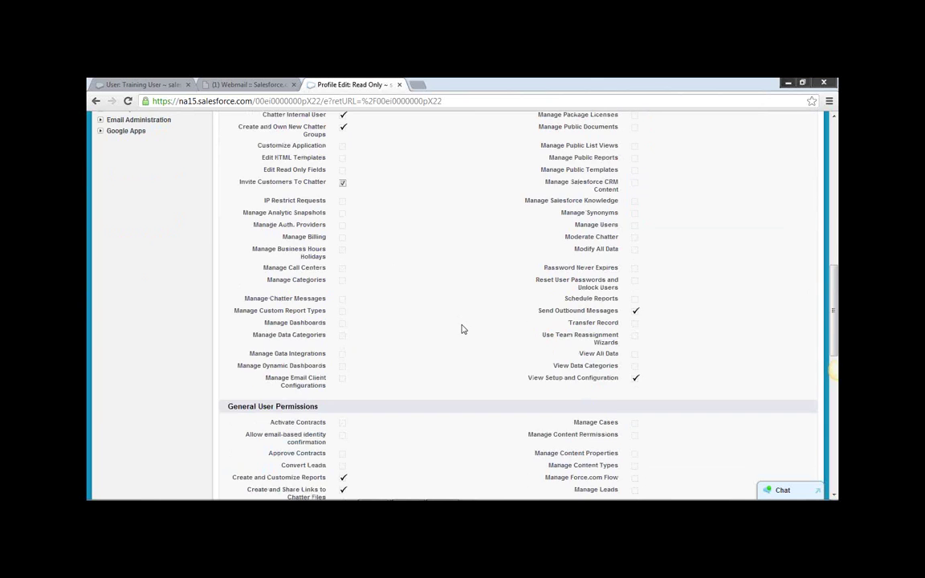
scroll(462, 329, down, 1)
scroll(462, 329, down, 2)
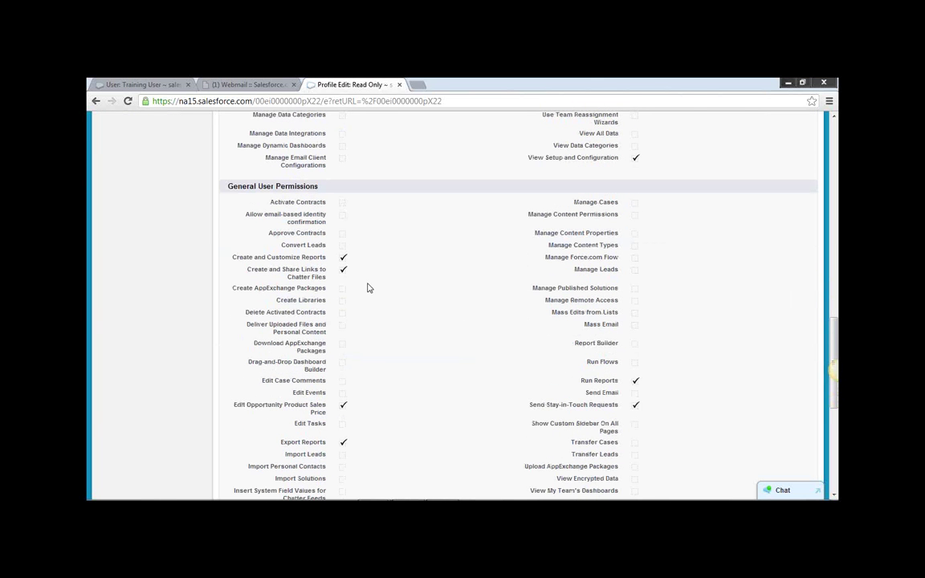
scroll(368, 288, down, 1)
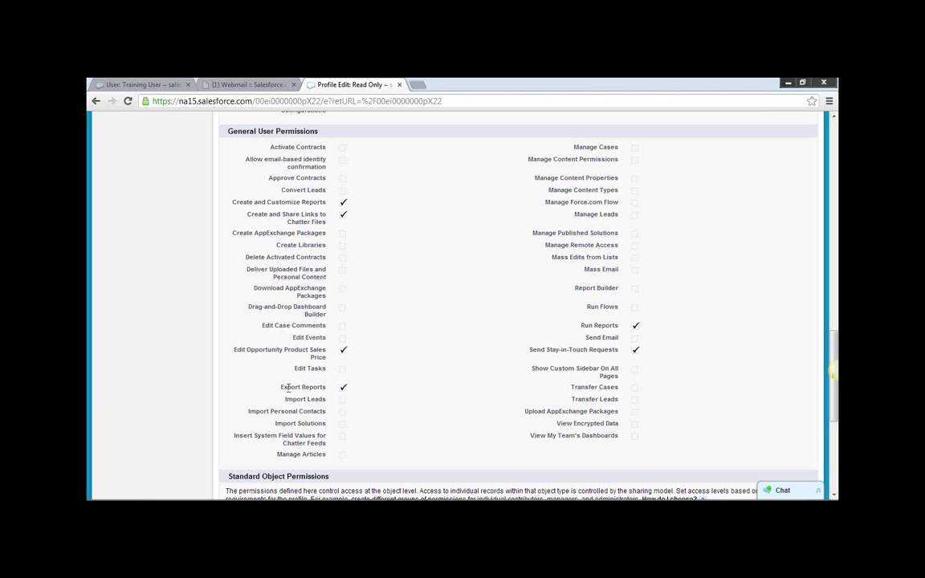
drag(255, 387, 343, 391)
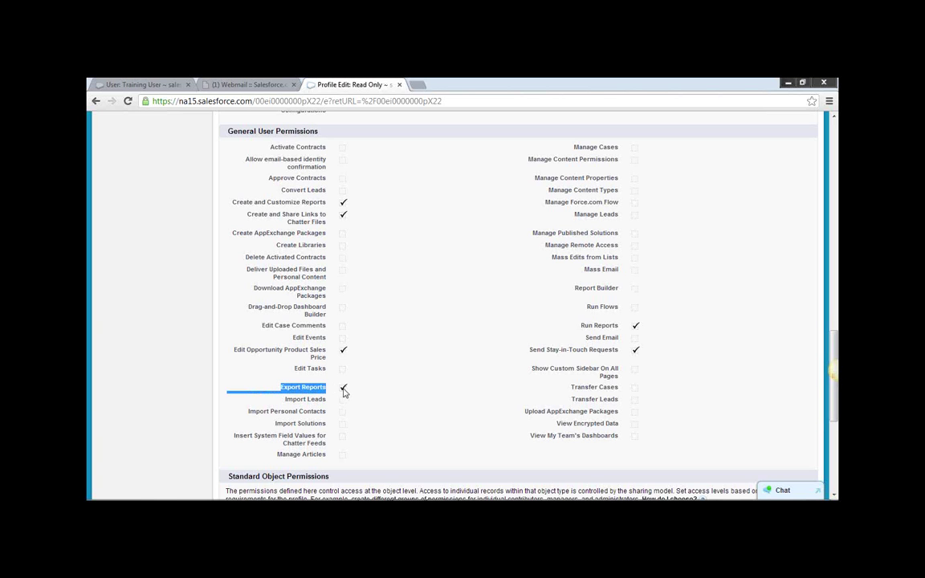
click(343, 391)
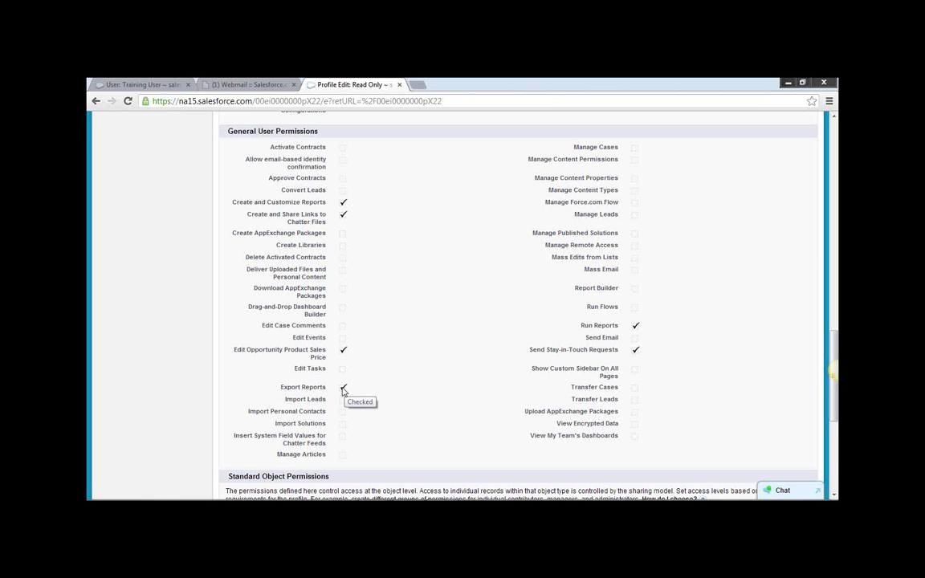
scroll(407, 337, up, 15)
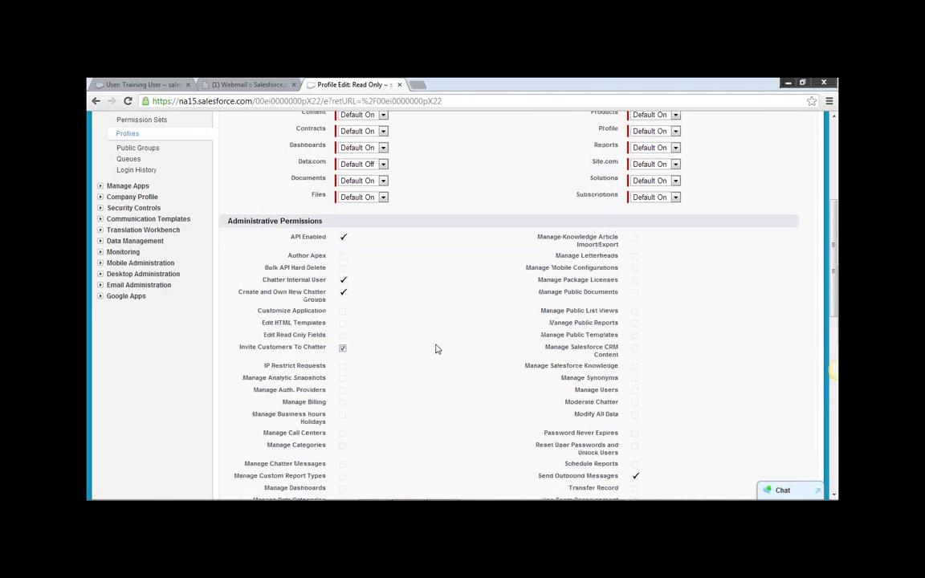
scroll(440, 347, down, 3)
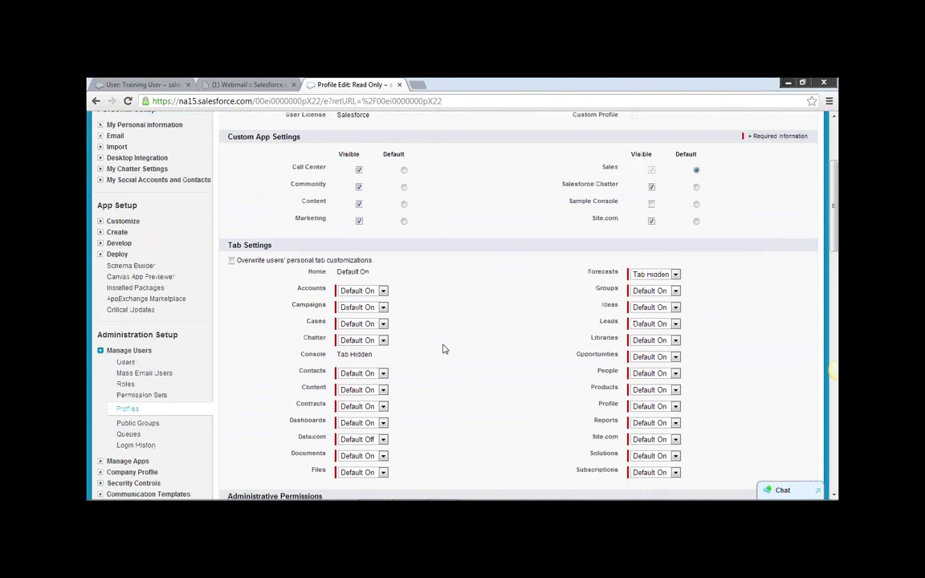
scroll(440, 346, up, 3)
scroll(450, 353, down, 4)
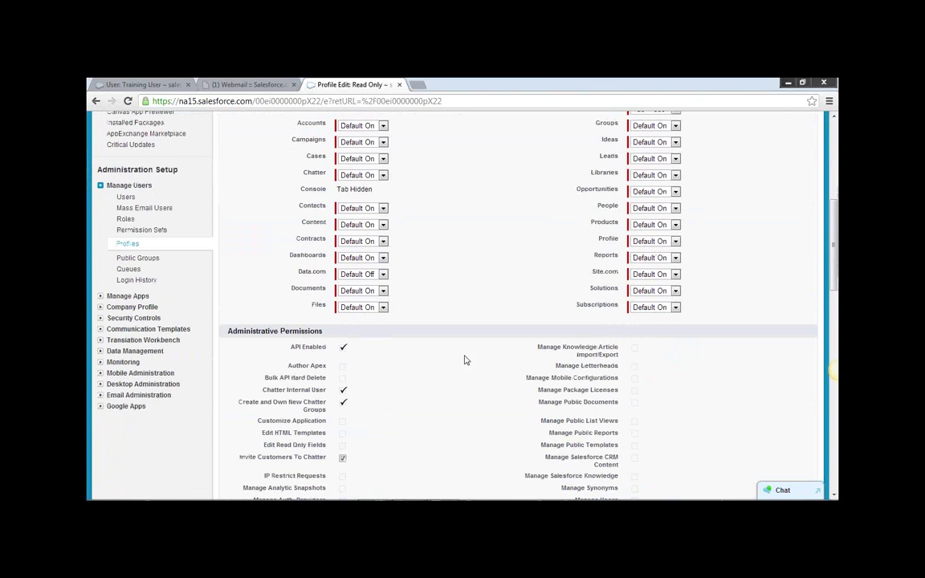
Begin a new cloned profile with Solution Manager as the existing profile.
click(129, 244)
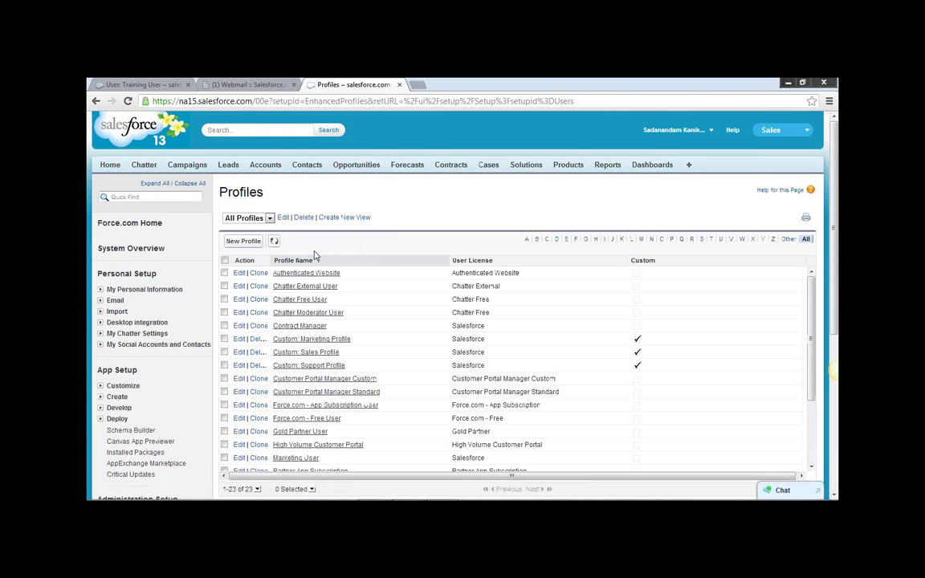
click(241, 242)
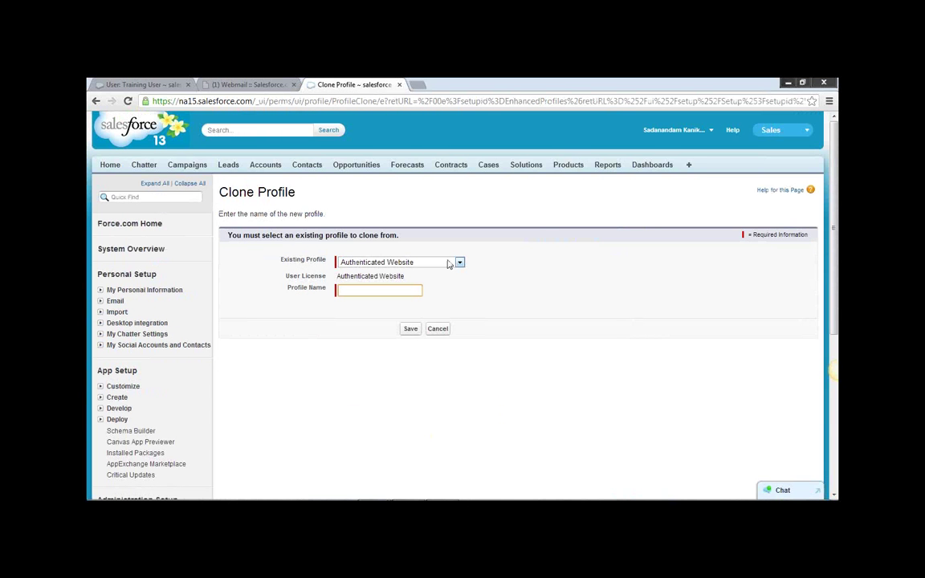
click(460, 263)
scroll(462, 351, down, 1)
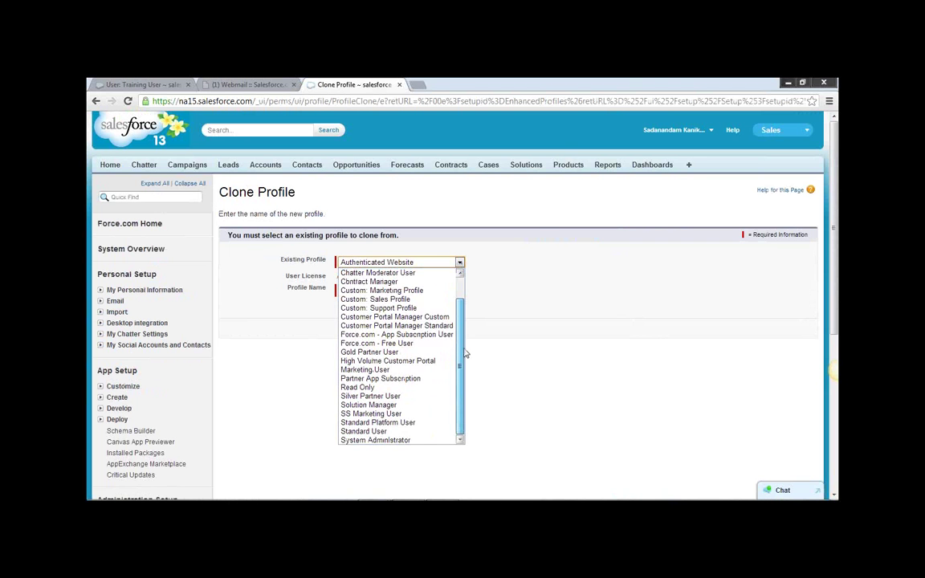
scroll(468, 290, up, 1)
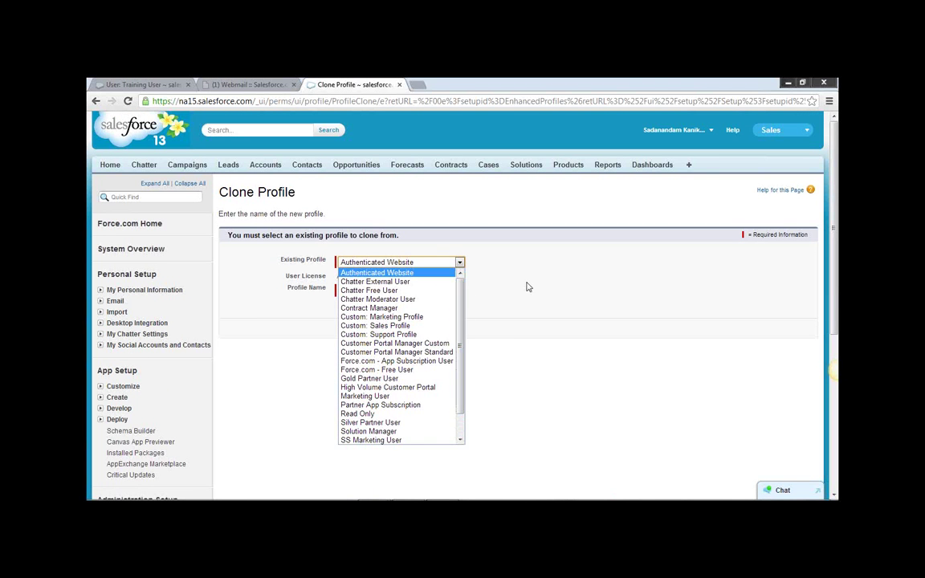
scroll(462, 426, down, 1)
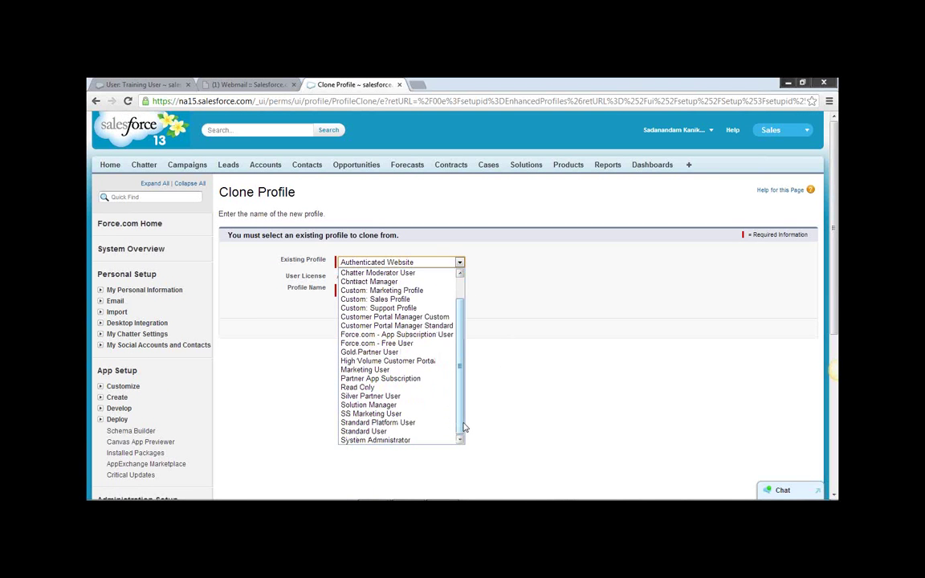
click(537, 264)
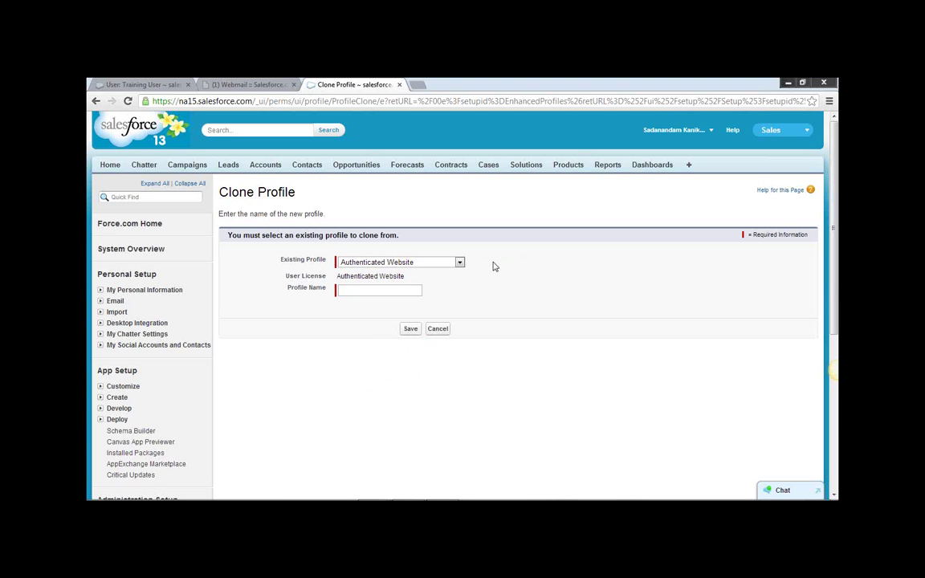
click(459, 263)
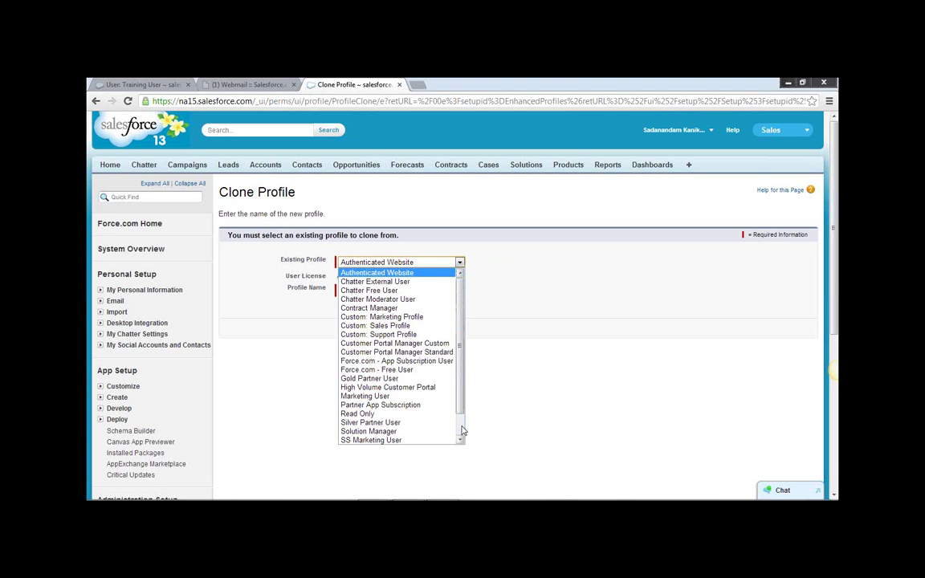
scroll(417, 388, down, 1)
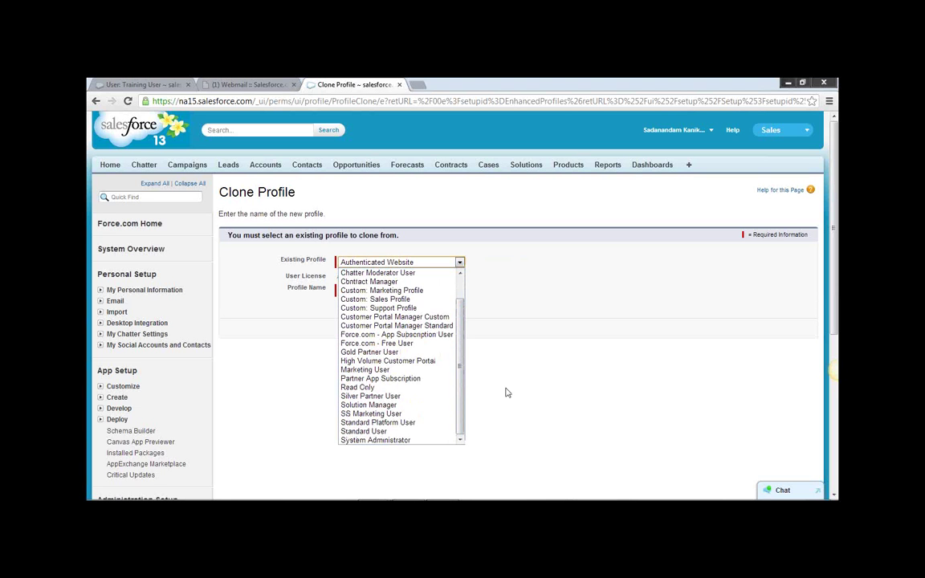
click(406, 405)
Name the cloned profile 'SS Solution Manager' and save it.
click(365, 294)
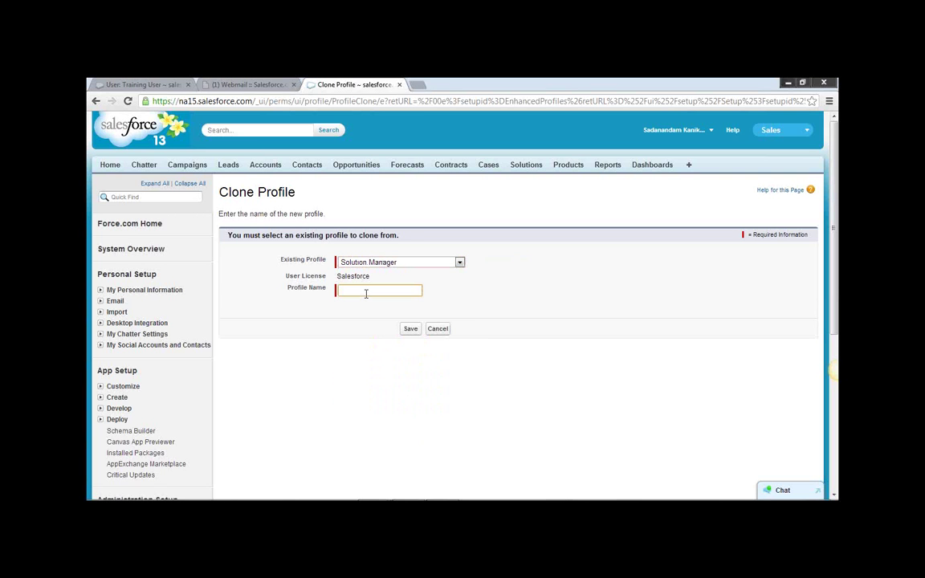
text(SS)
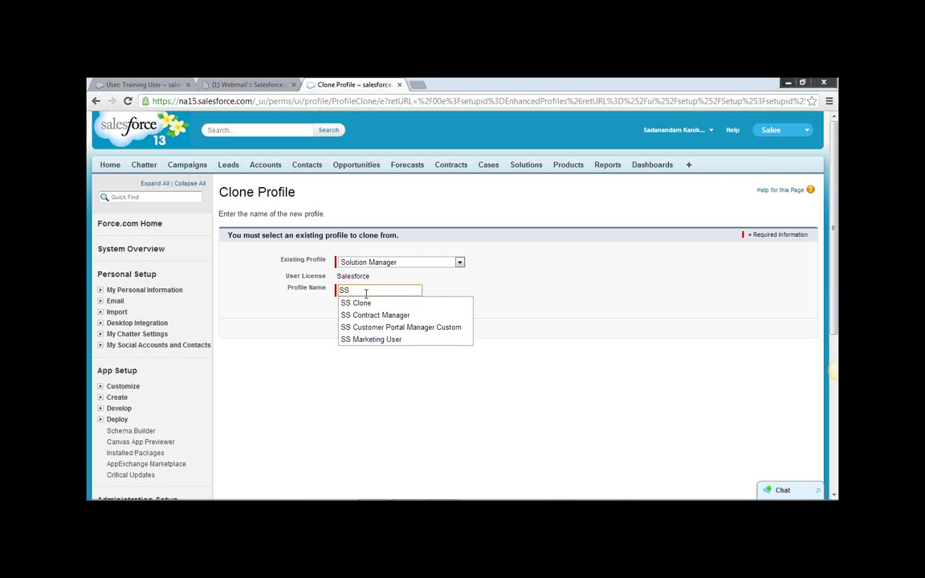
text( Solution Manag)
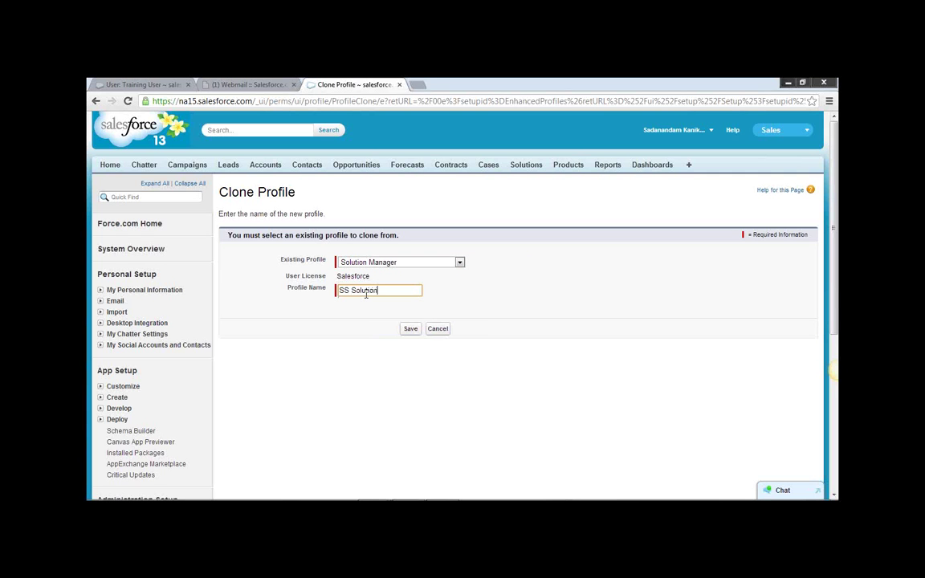
text(er)
click(409, 330)
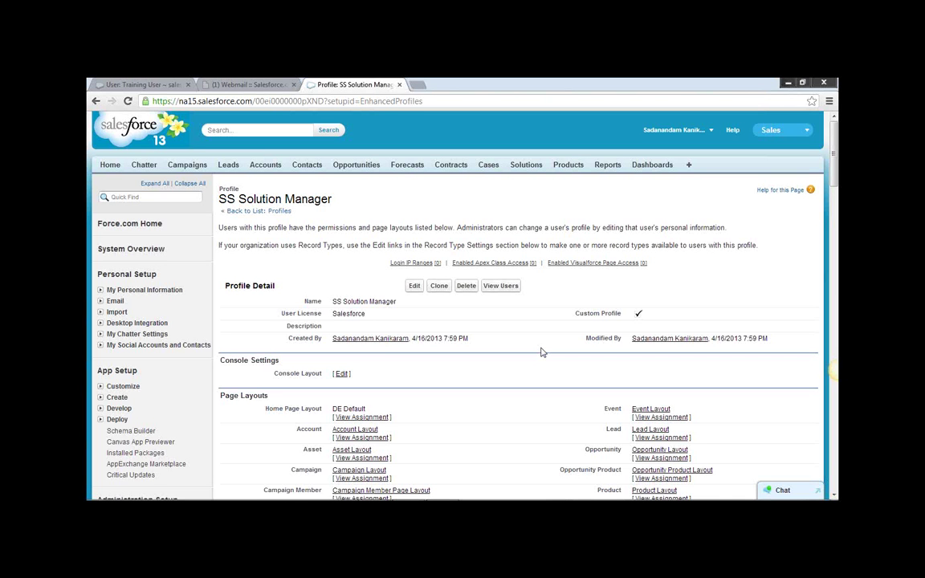
Highlight 'Solution Manager' in the SS Solution Manager profile title, then deselect it.
scroll(541, 343, down, 1)
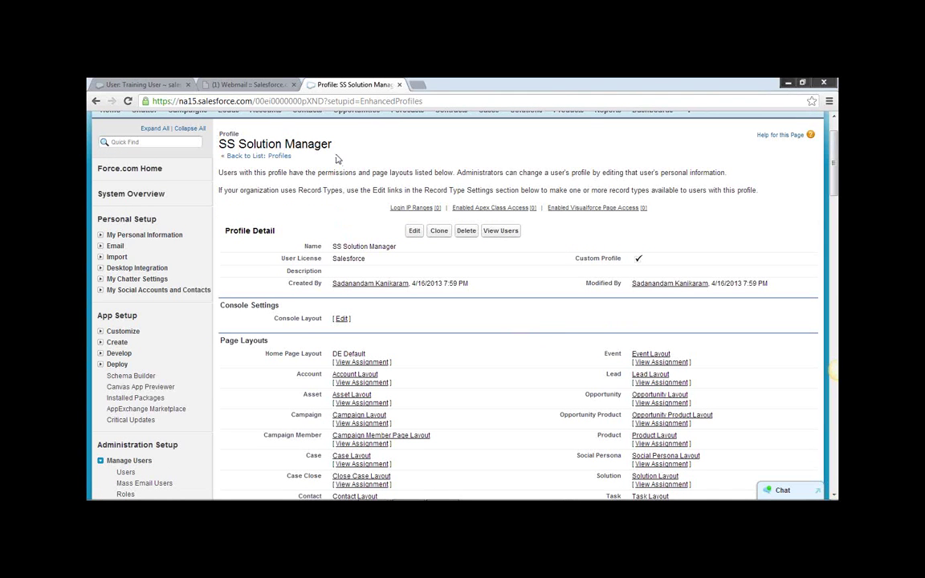
drag(332, 146, 237, 146)
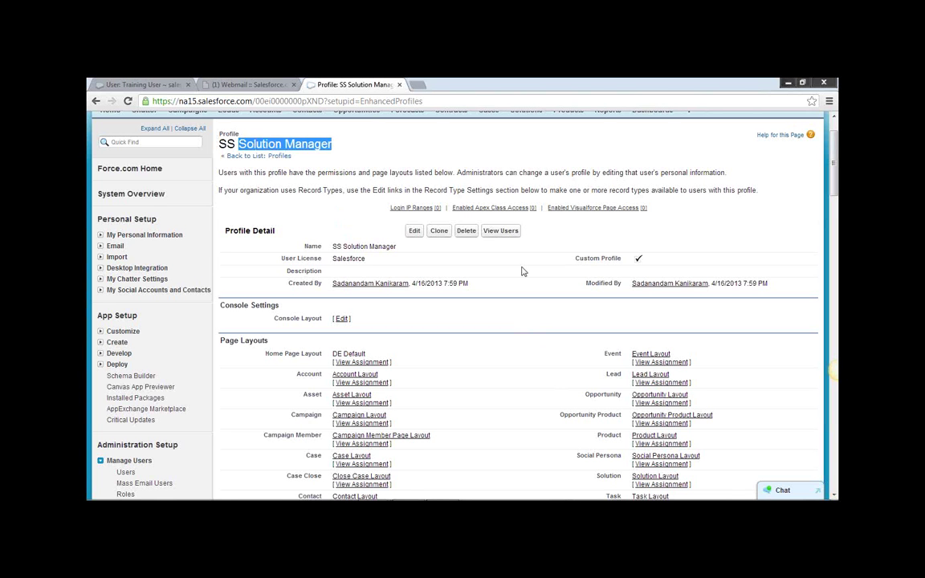
click(510, 197)
Scroll through the profile's settings and open the All Users list.
scroll(531, 393, down, 5)
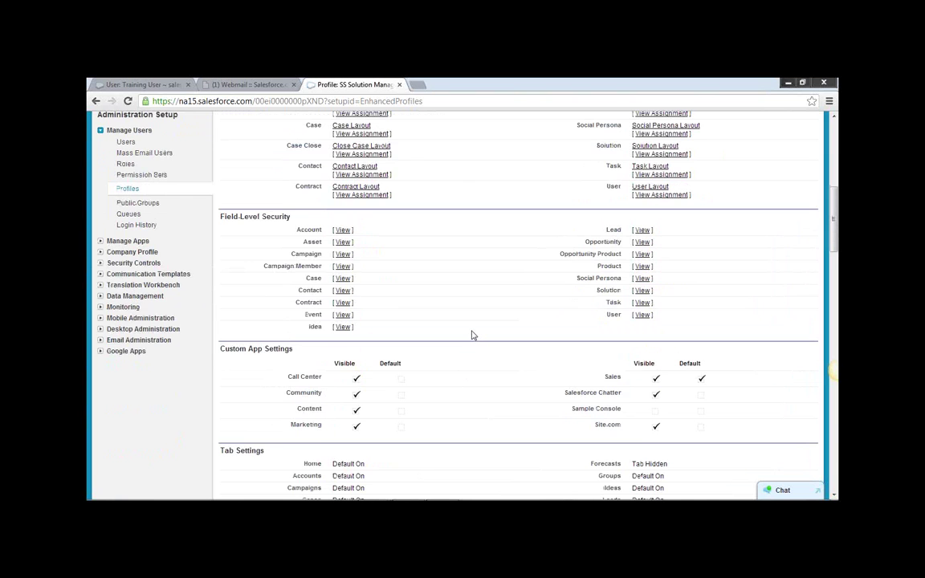
scroll(471, 335, down, 3)
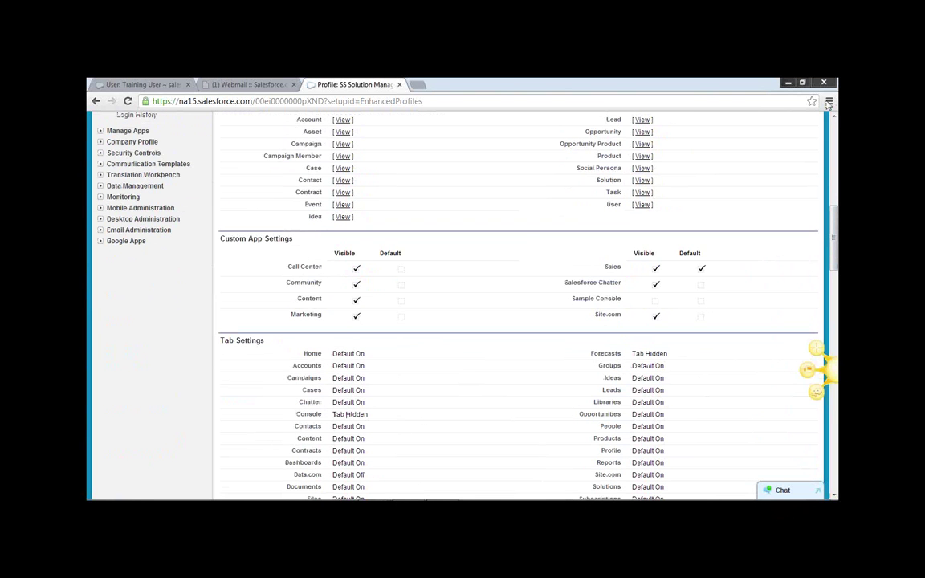
scroll(434, 260, down, 7)
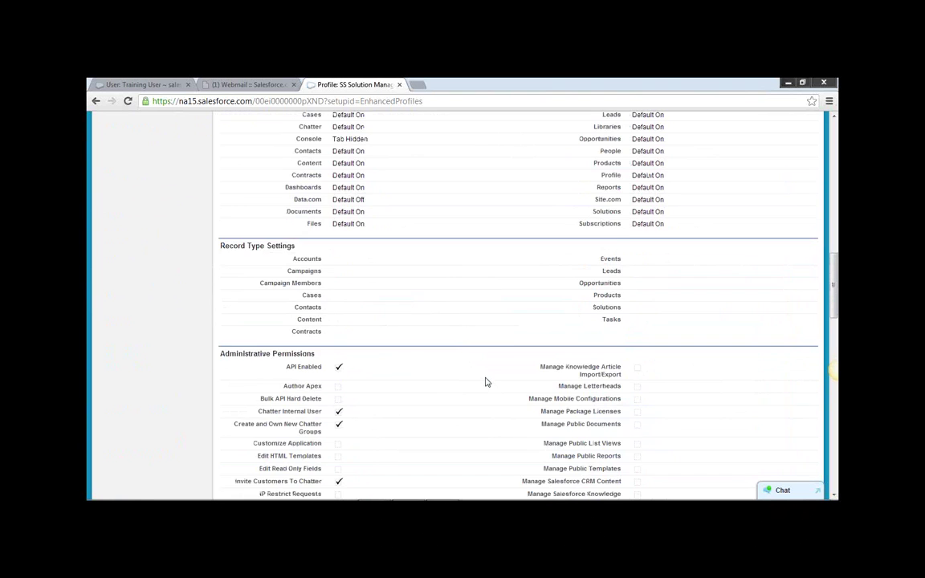
scroll(490, 382, down, 4)
scroll(493, 386, up, 16)
scroll(498, 325, up, 9)
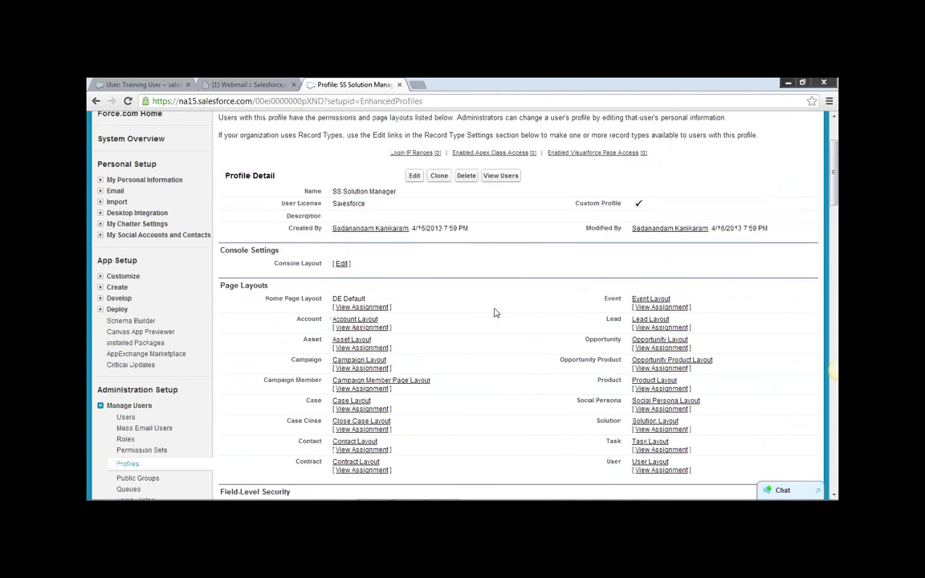
scroll(490, 320, down, 3)
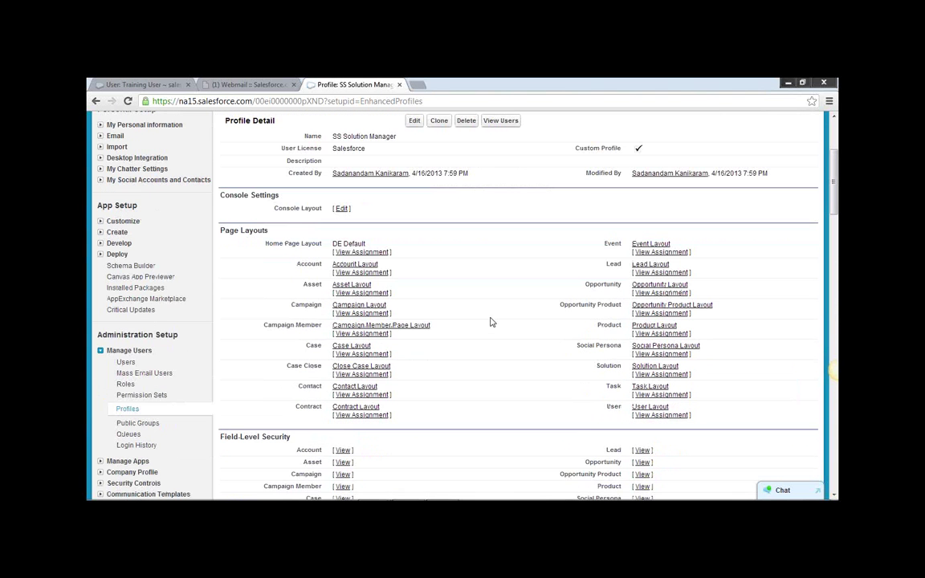
click(126, 364)
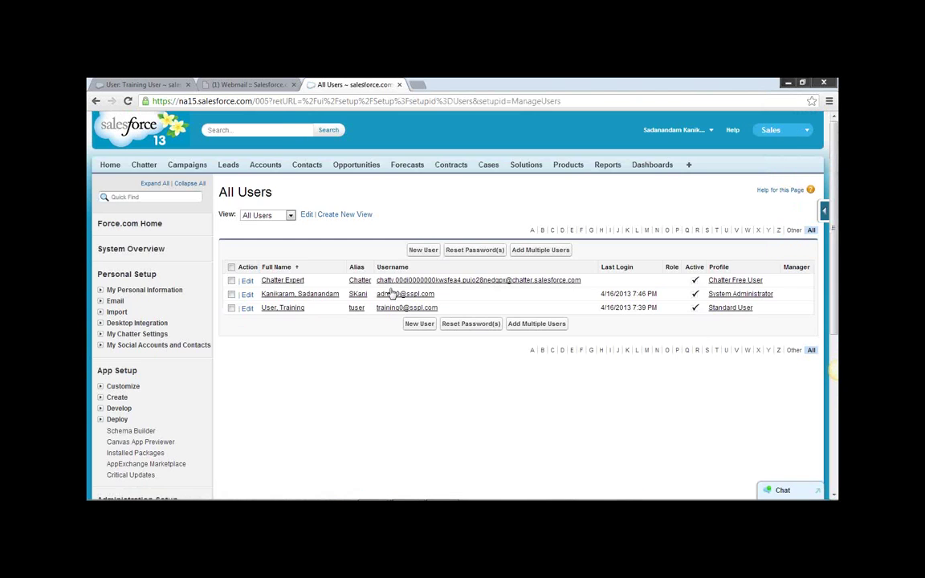
click(421, 250)
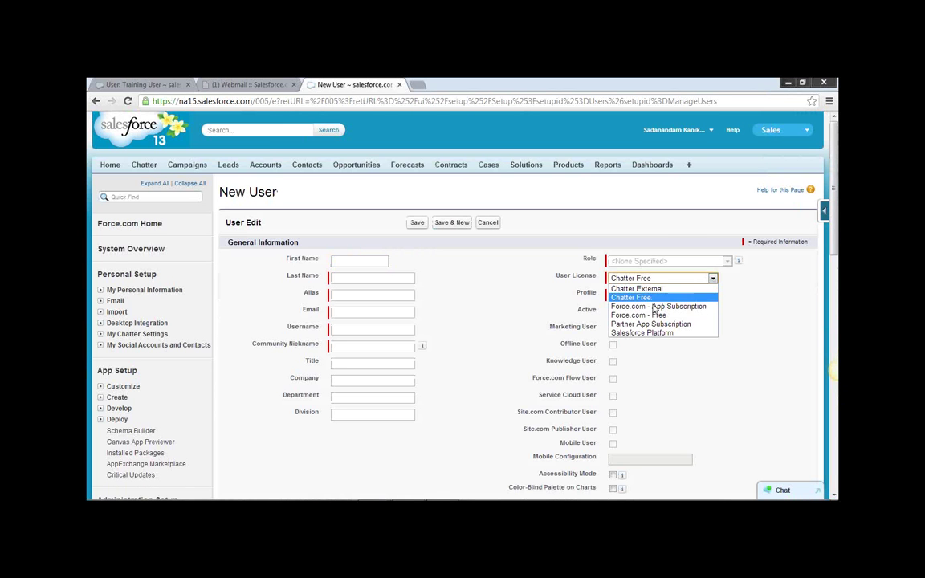
click(709, 334)
click(690, 295)
click(743, 314)
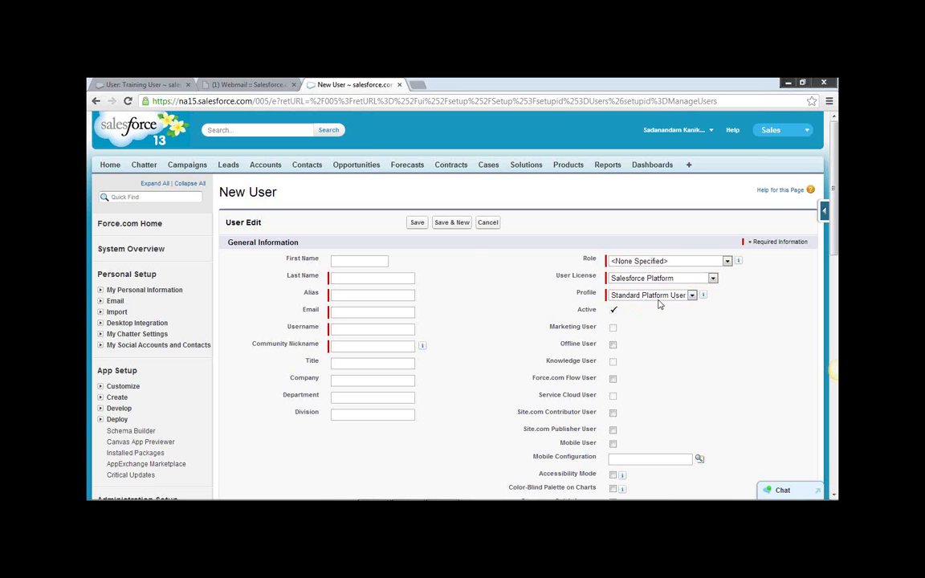
click(488, 222)
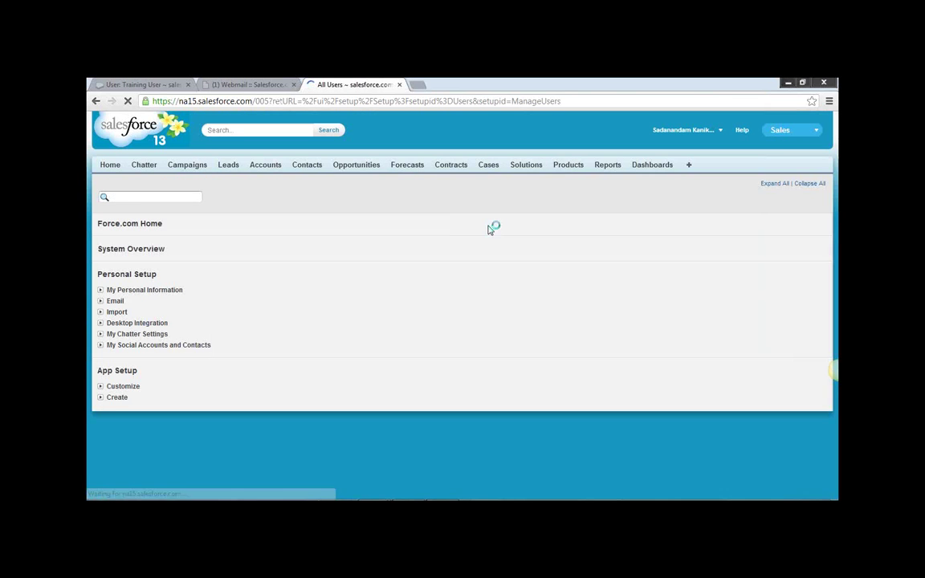
scroll(332, 289, down, 3)
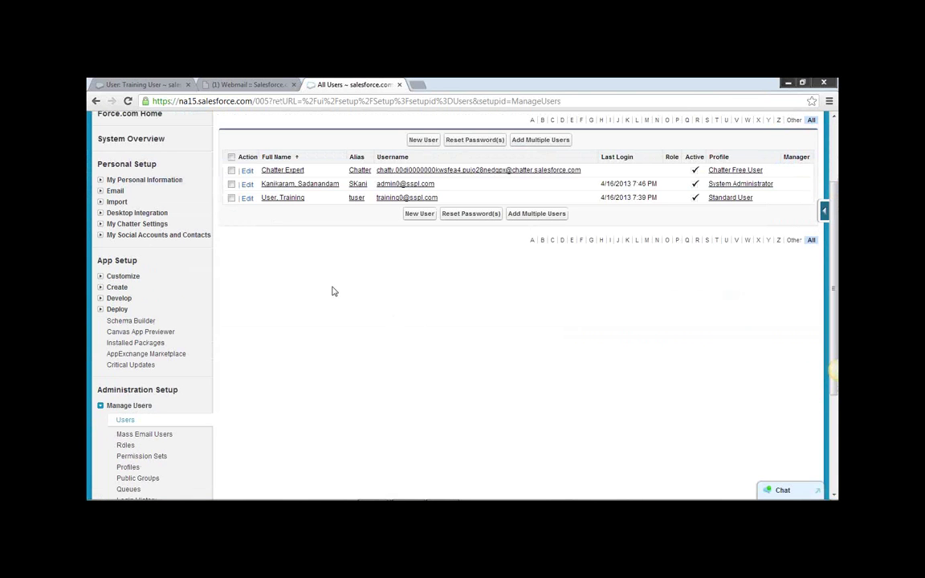
click(248, 197)
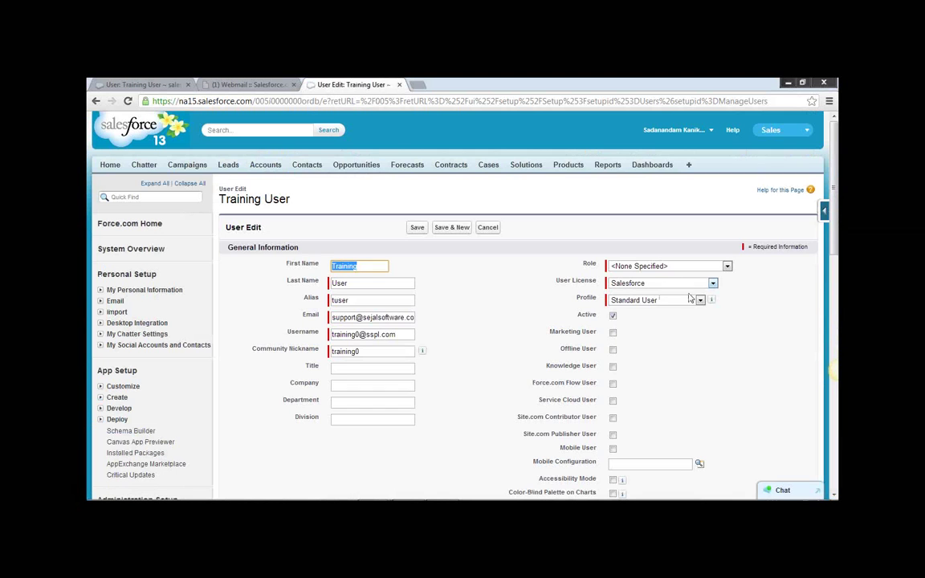
click(700, 300)
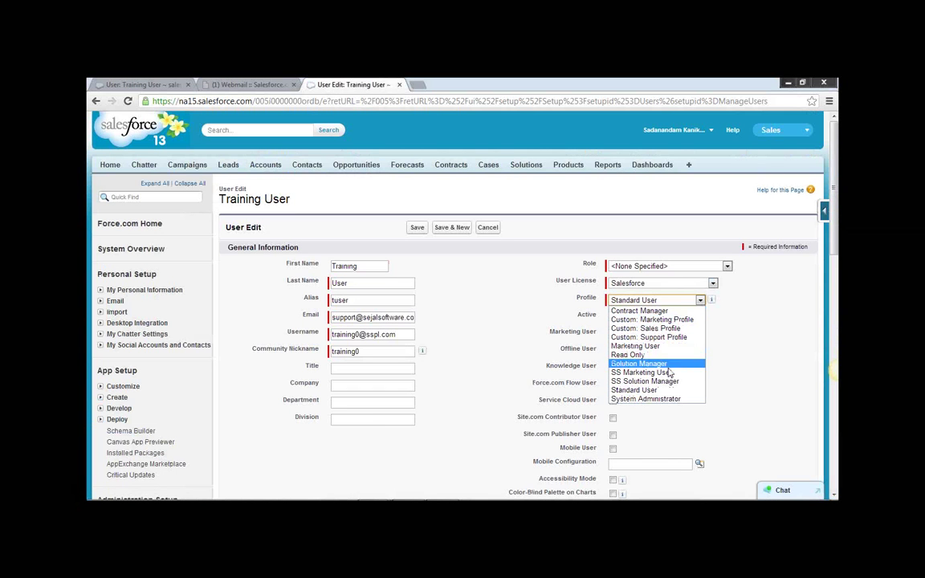
click(738, 354)
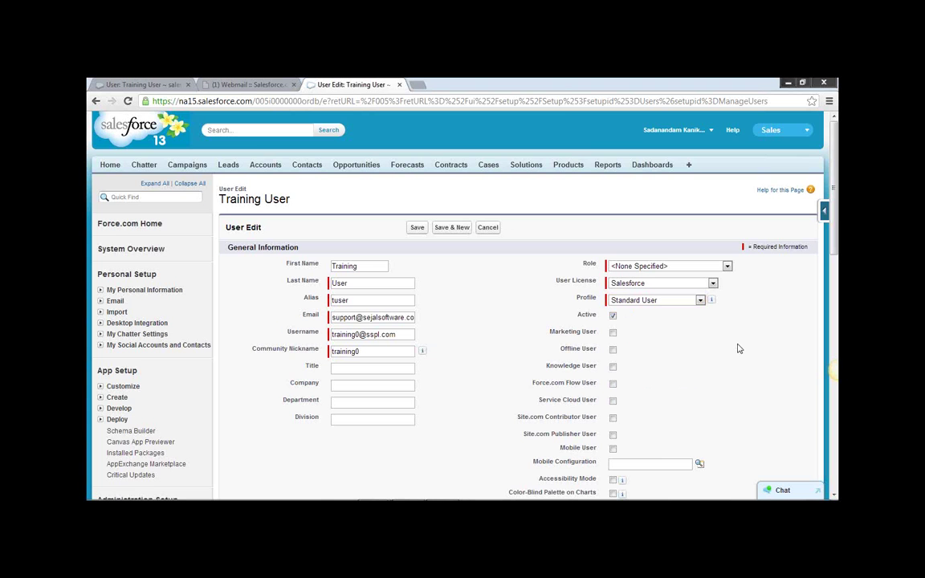
scroll(457, 329, down, 5)
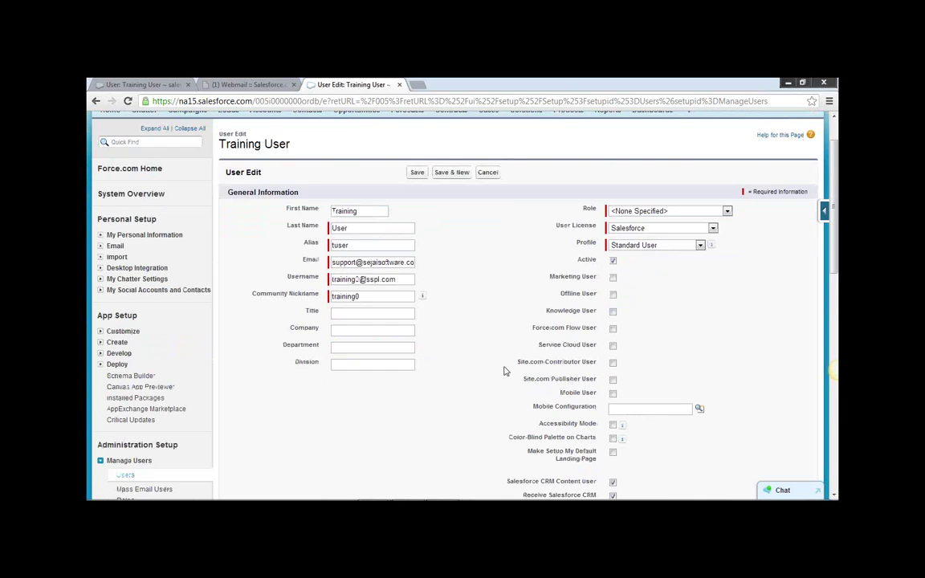
click(126, 311)
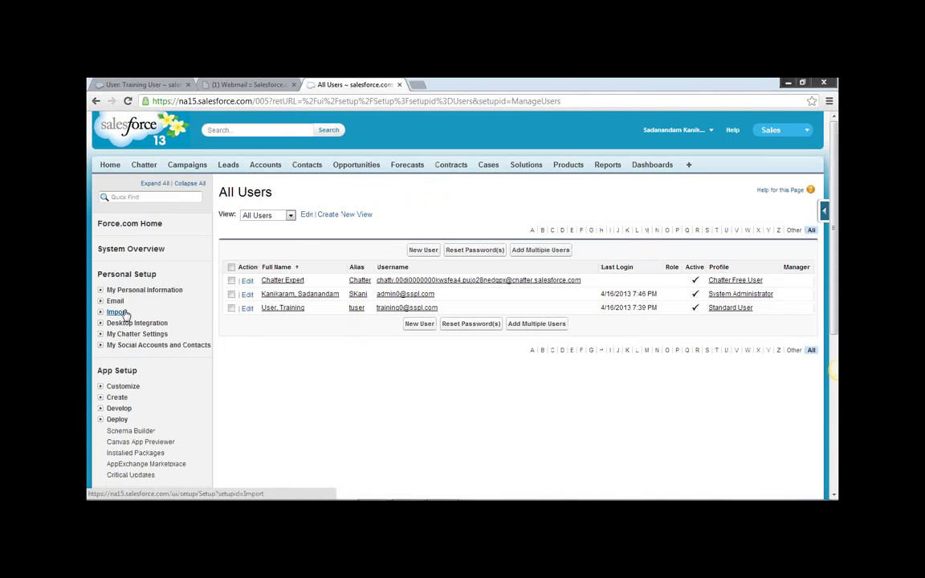
Go to Personal Setup via Customize and expand Manage Users under Administration Setup.
scroll(307, 359, down, 3)
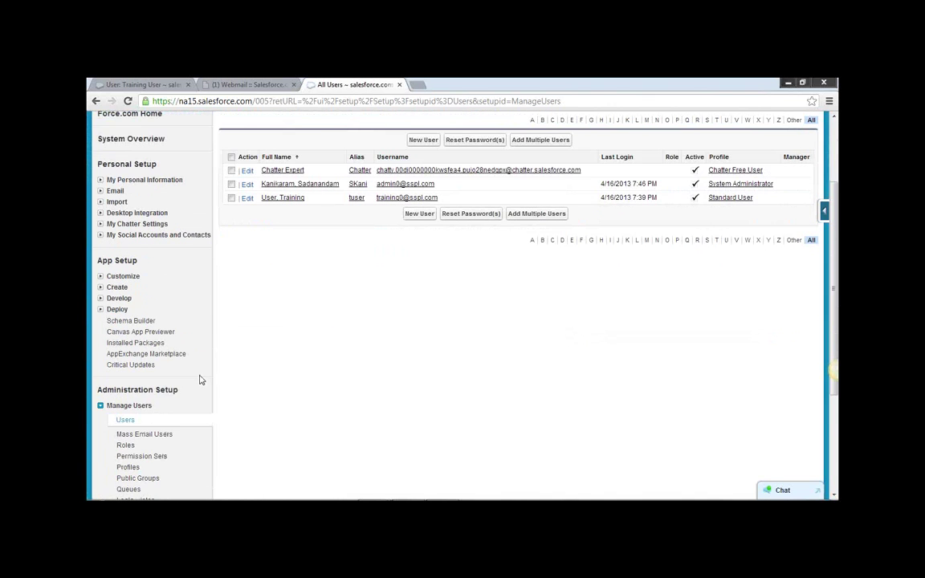
click(116, 277)
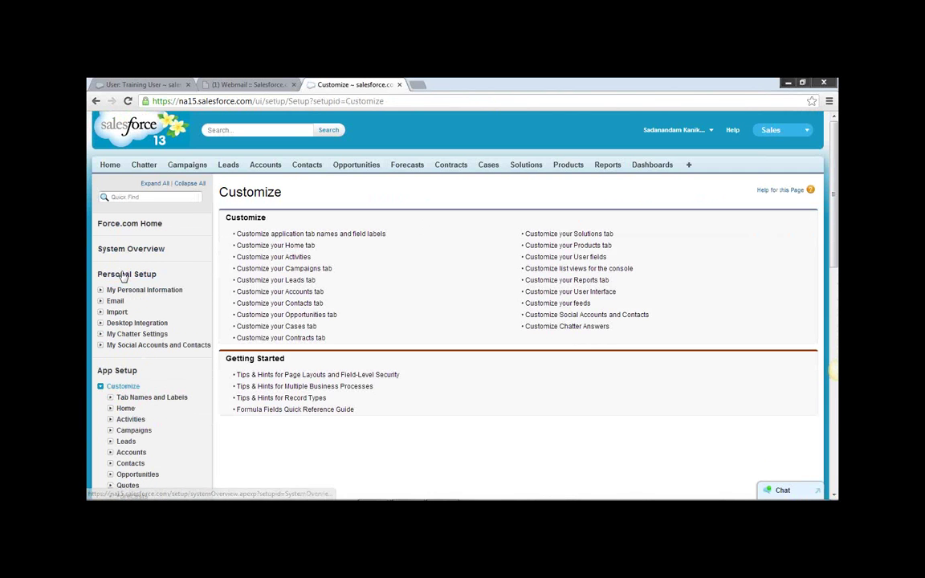
click(122, 275)
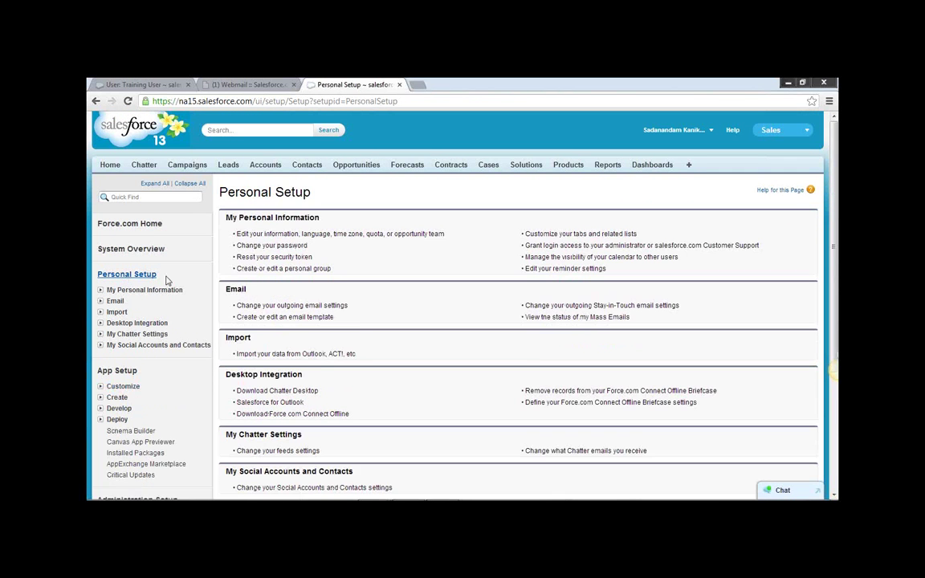
scroll(427, 365, down, 3)
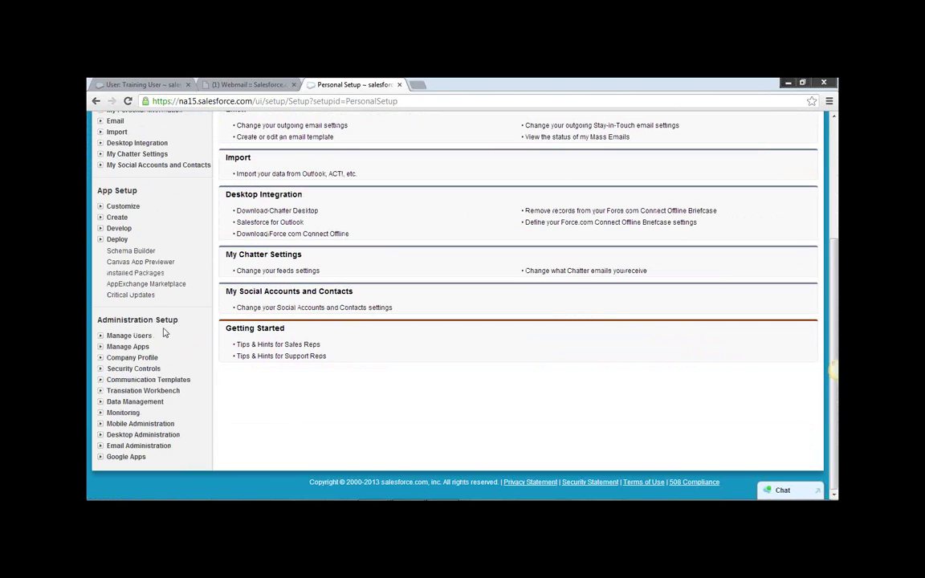
click(102, 337)
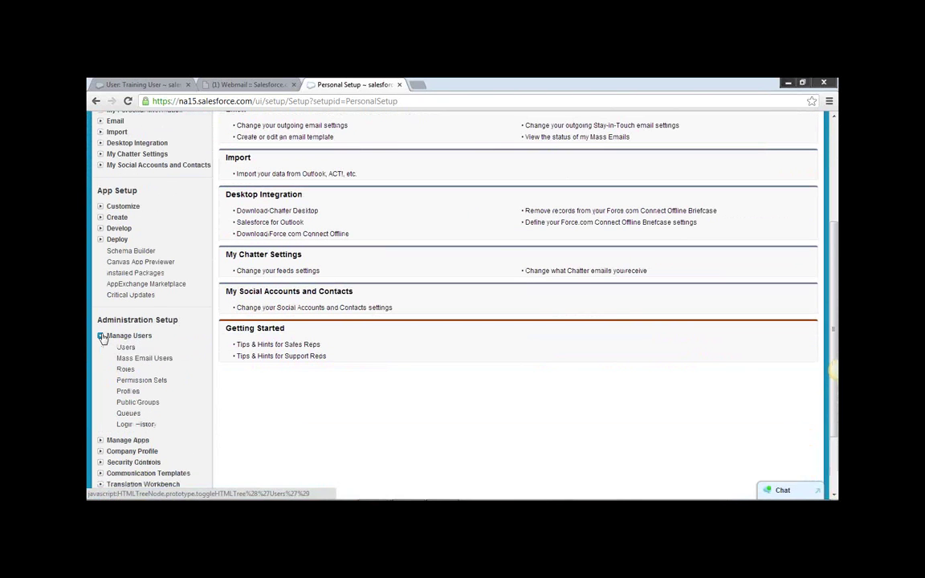
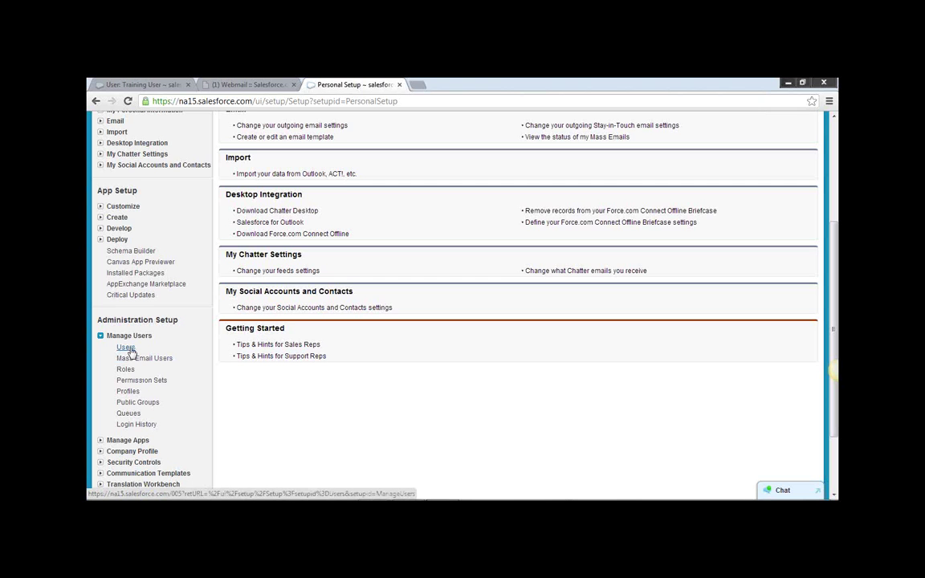
Untick Active on the Training User's edit form, leave without saving, and open the user's detail record.
click(129, 350)
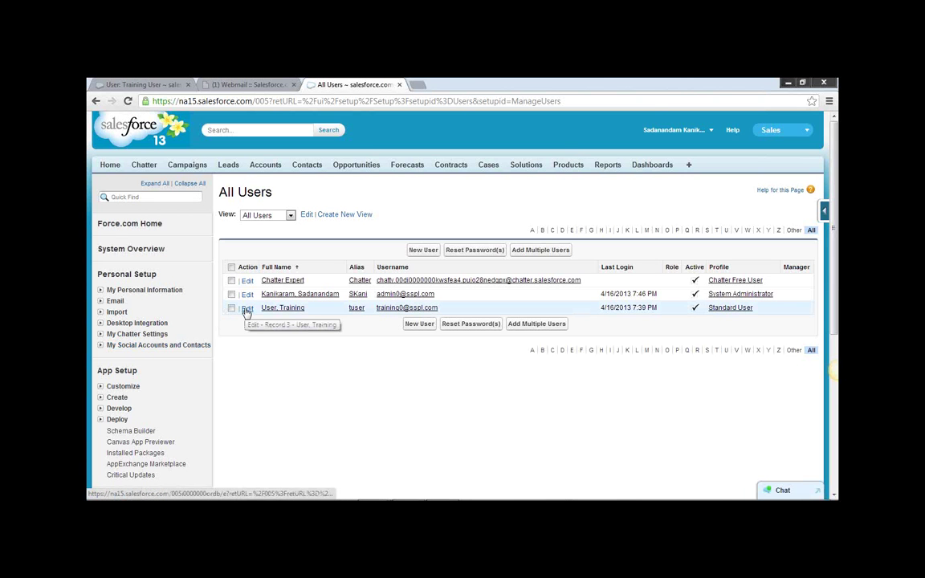
click(247, 309)
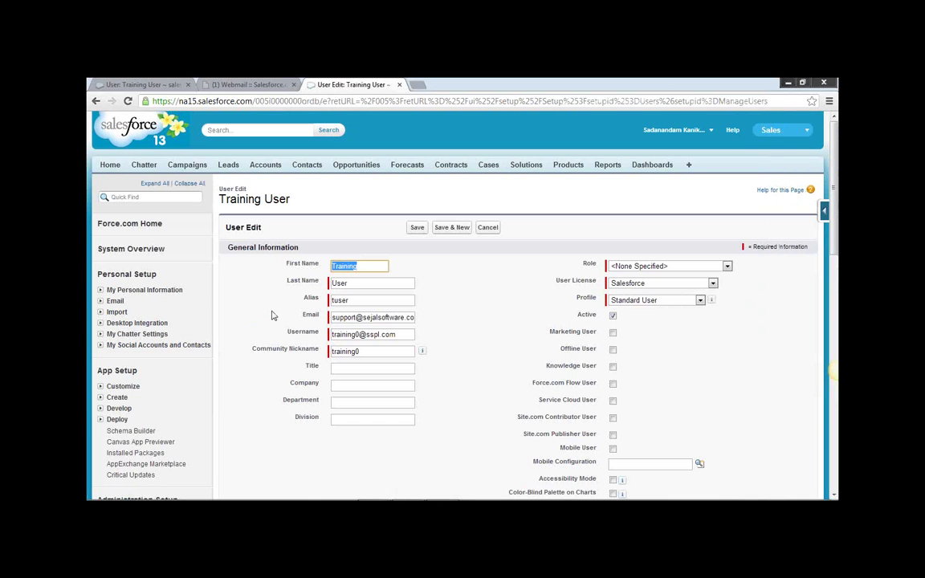
click(614, 315)
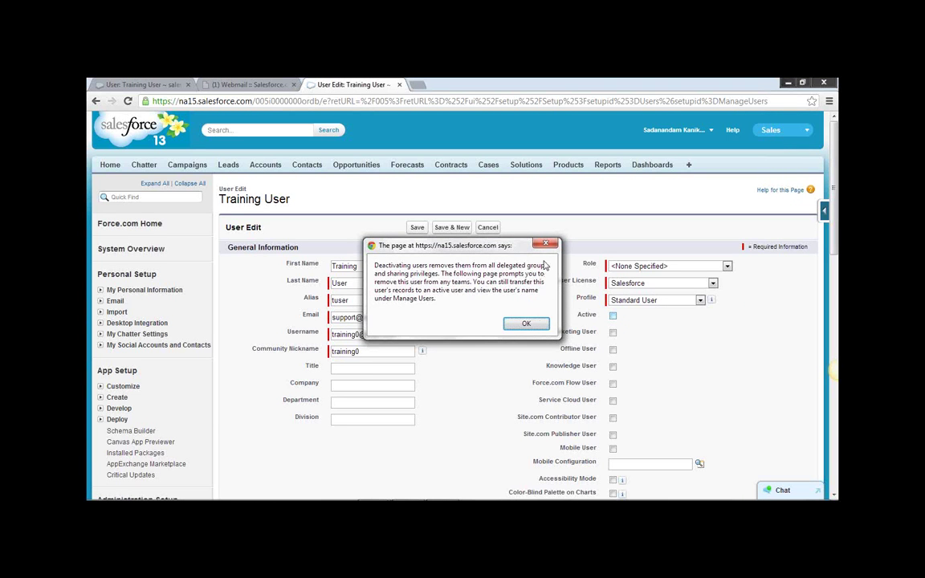
click(536, 331)
scroll(514, 349, down, 3)
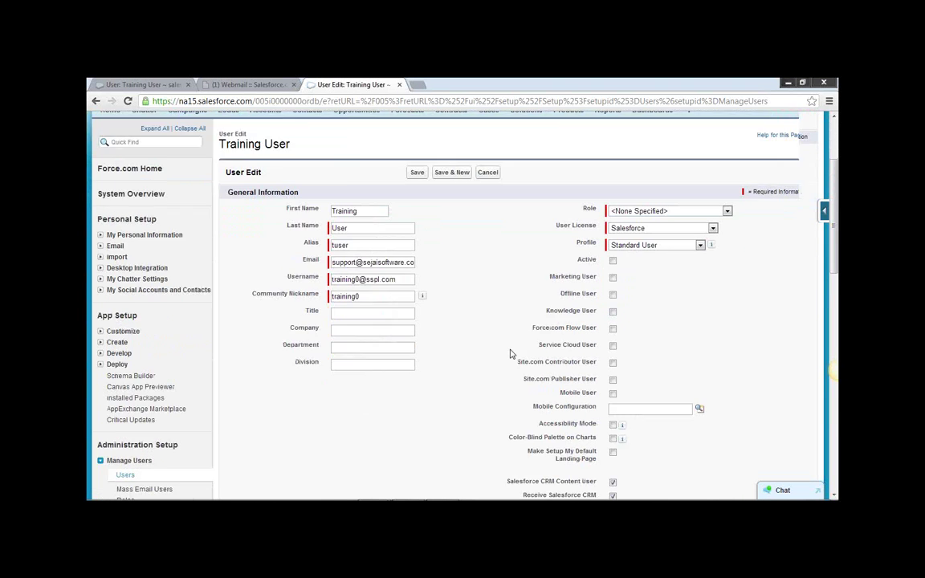
click(125, 422)
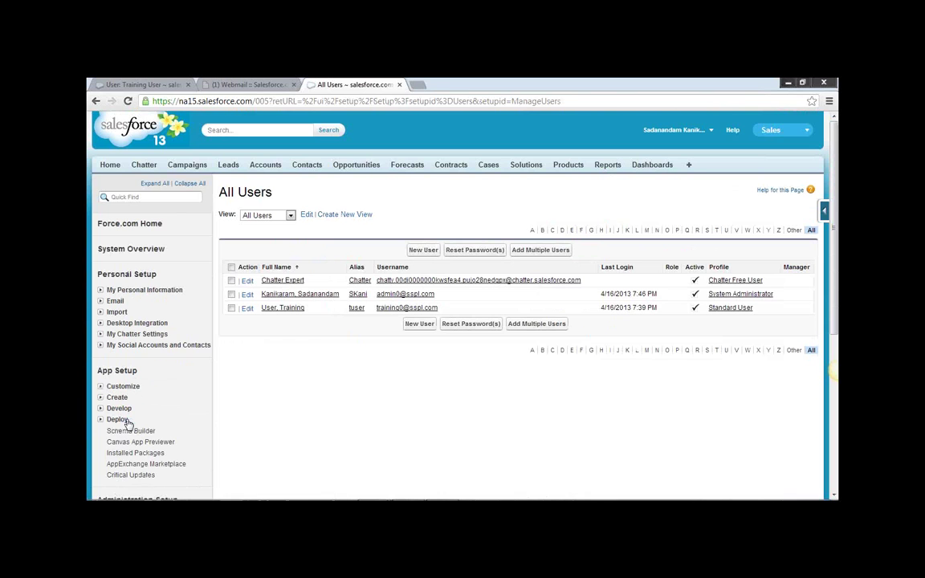
click(278, 308)
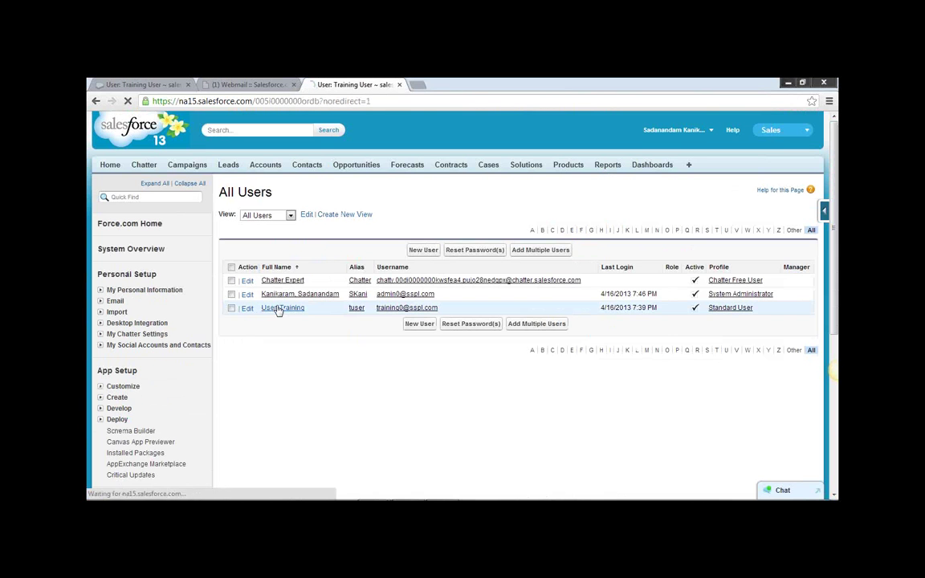
Clear the Training User's Active box, accept the deactivation warning and save the record.
click(414, 246)
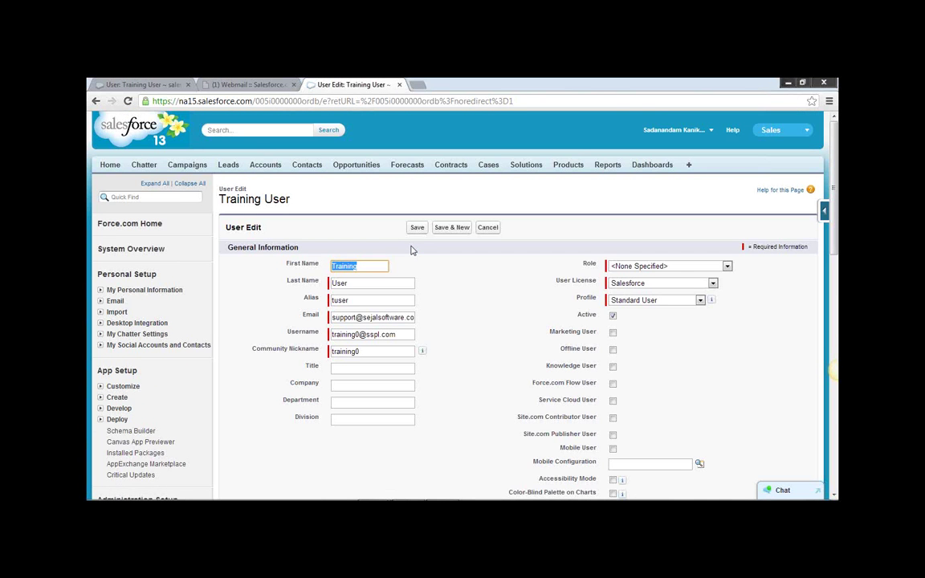
click(613, 316)
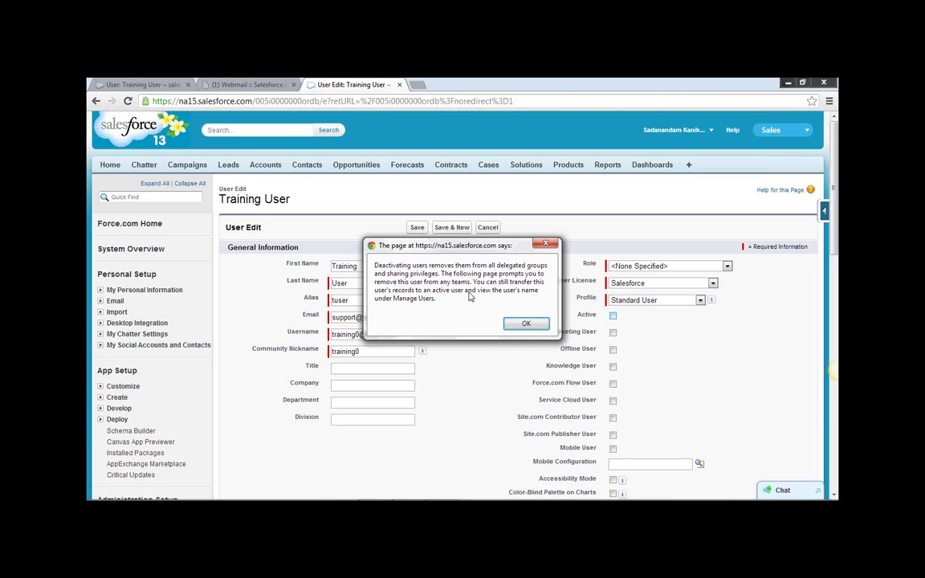
click(526, 325)
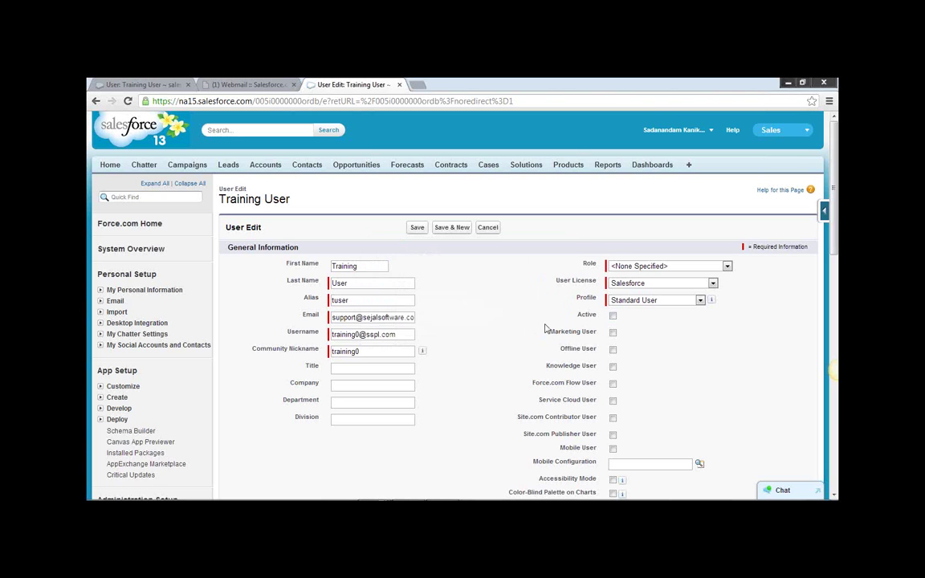
click(416, 228)
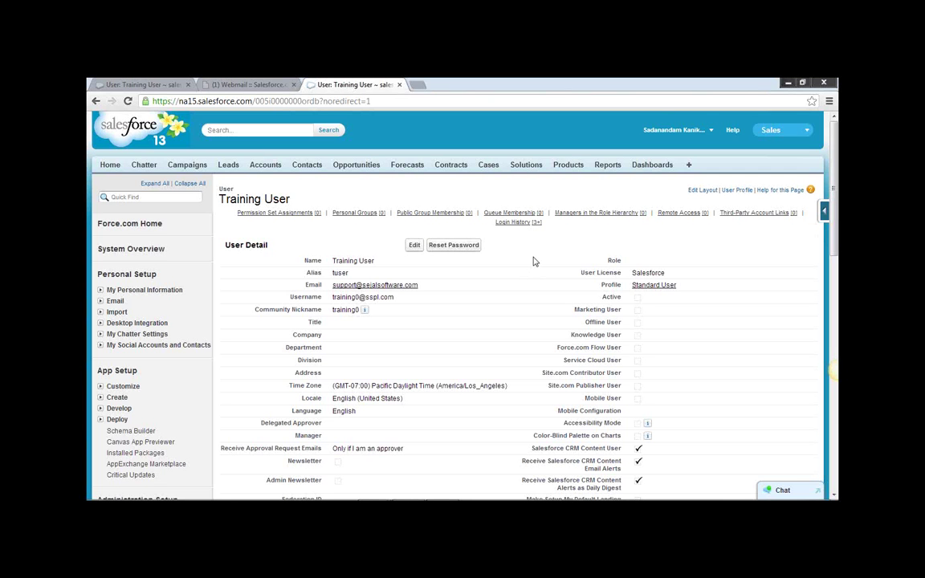
drag(291, 199, 199, 177)
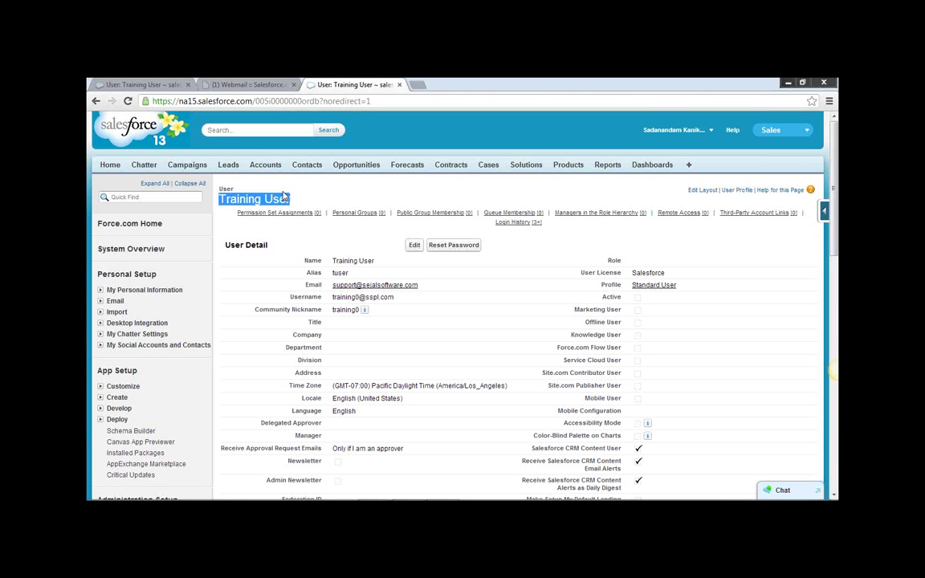
click(321, 193)
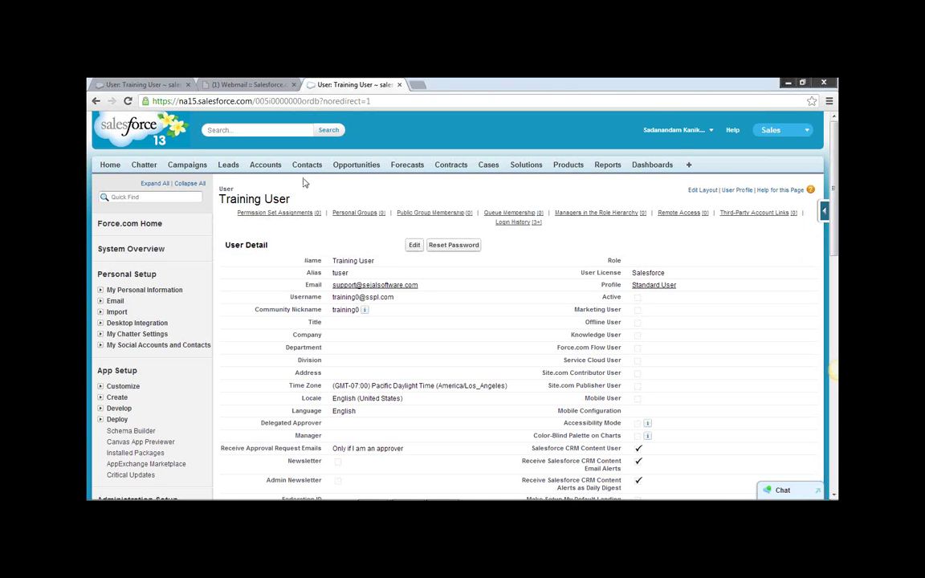
click(711, 133)
scroll(229, 378, down, 3)
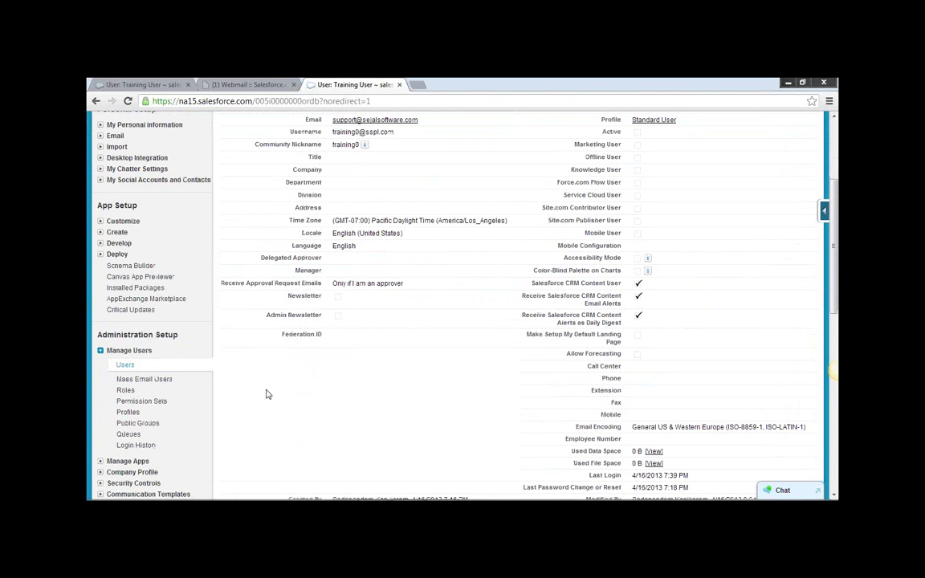
scroll(268, 394, up, 3)
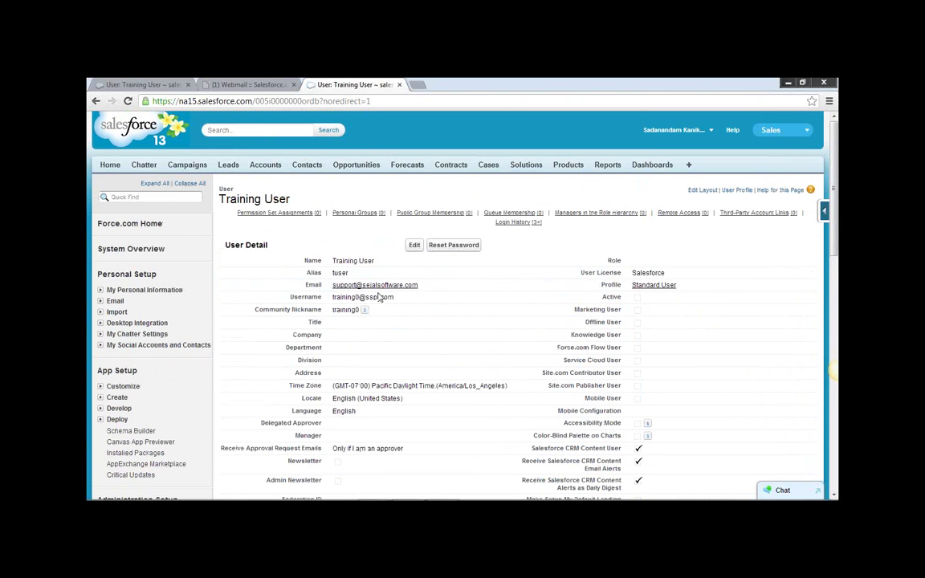
Reactivate the Training User by ticking Active and saving the record.
click(415, 246)
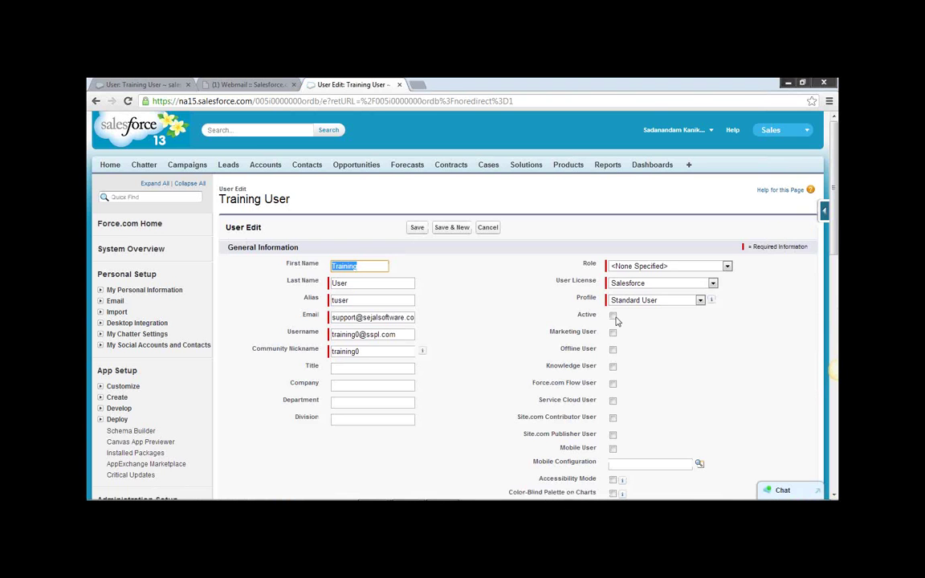
click(612, 316)
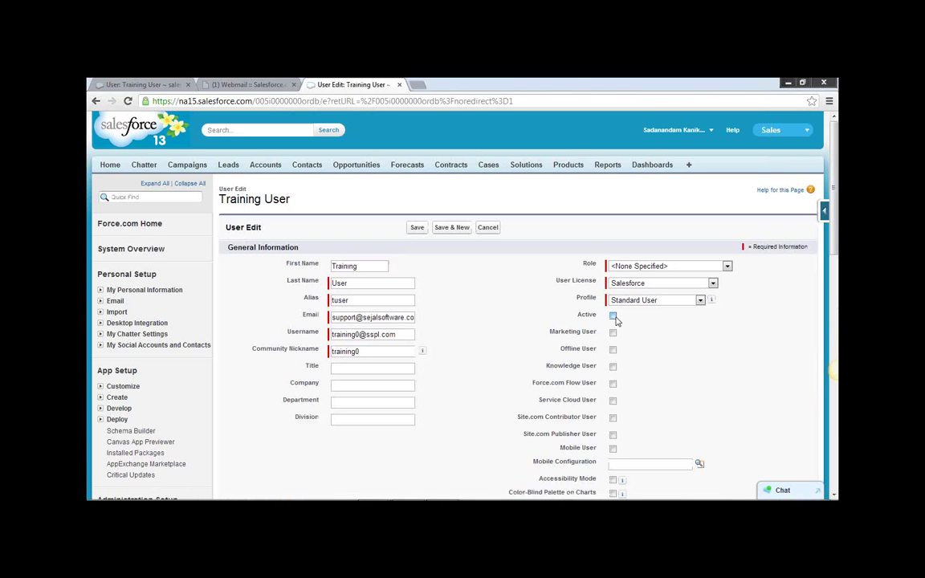
click(417, 228)
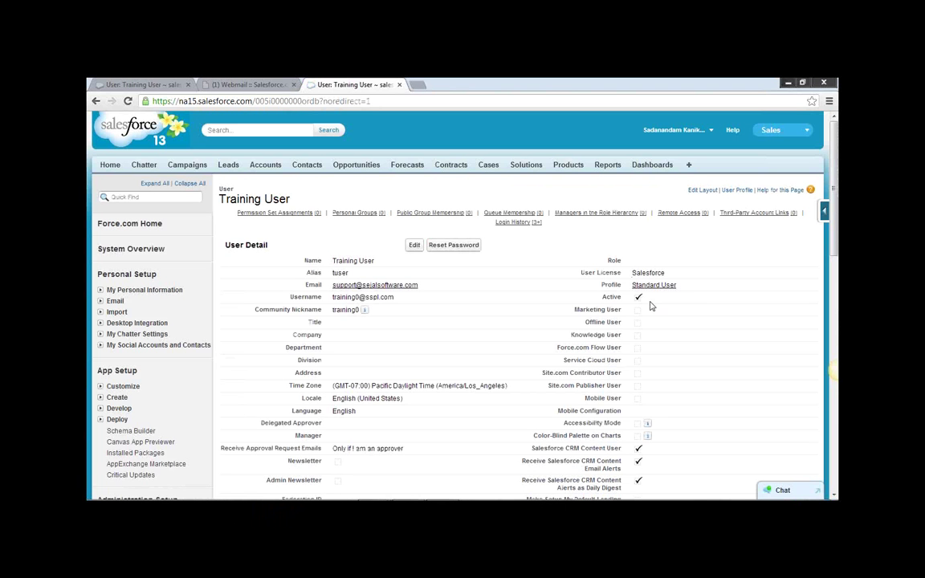
Untick Active on the Training User again, accept the warning, then go to the Leads home.
click(414, 247)
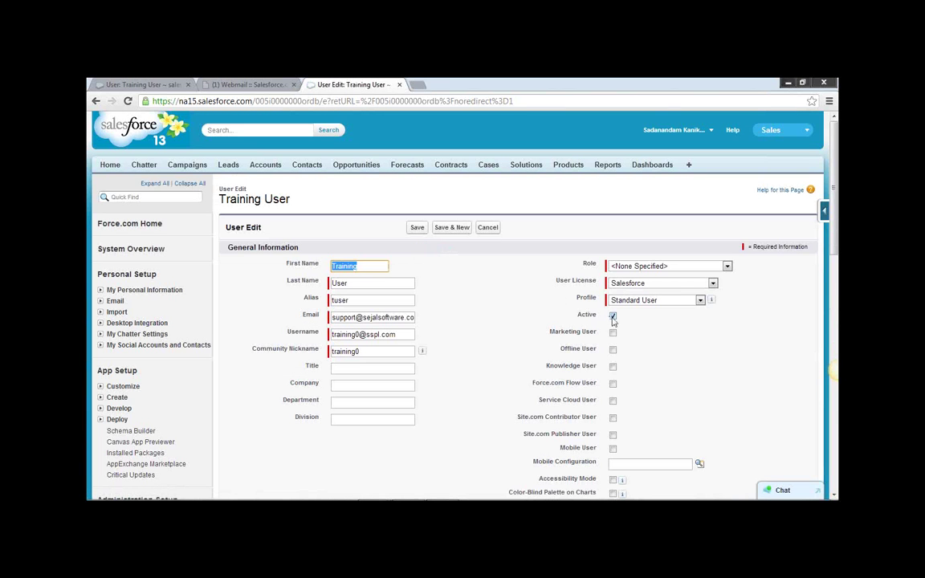
click(614, 316)
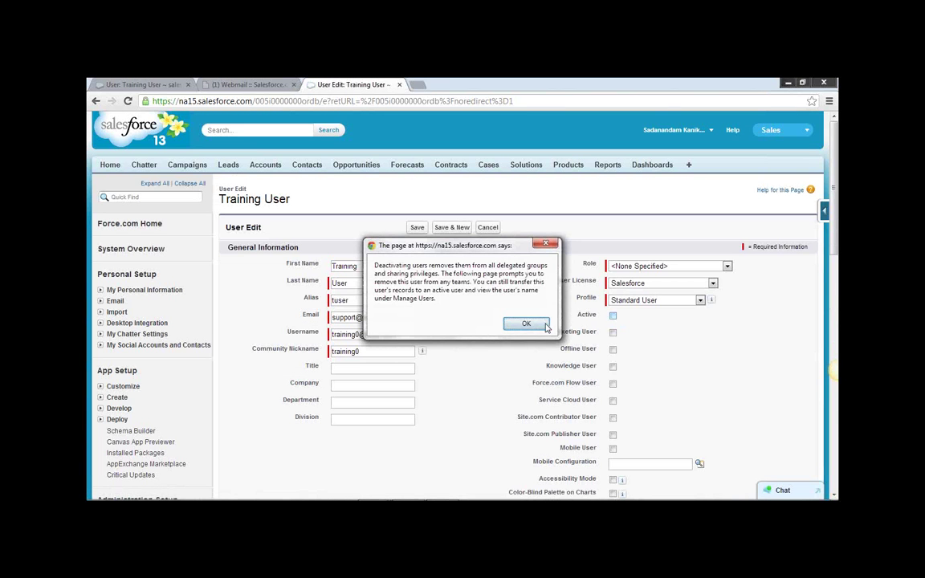
click(526, 324)
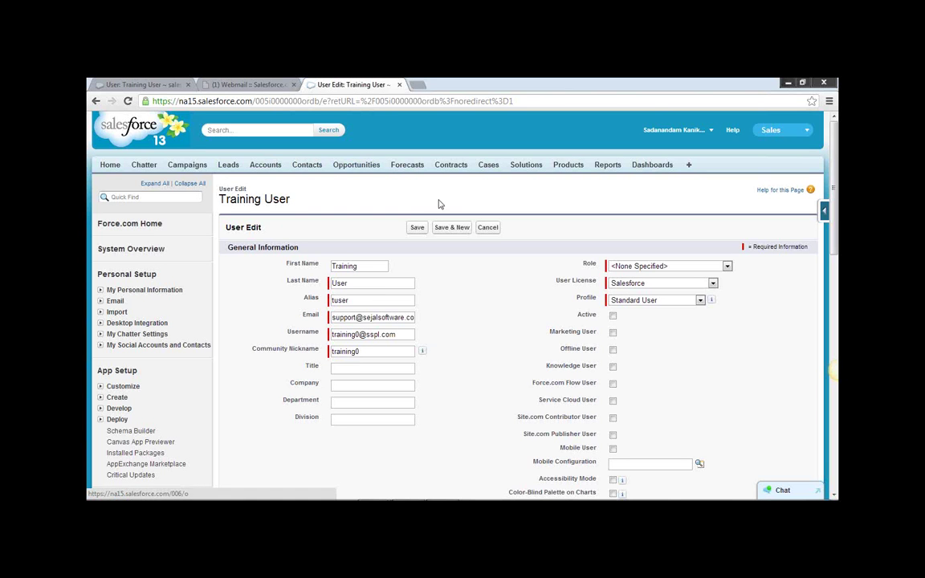
click(228, 167)
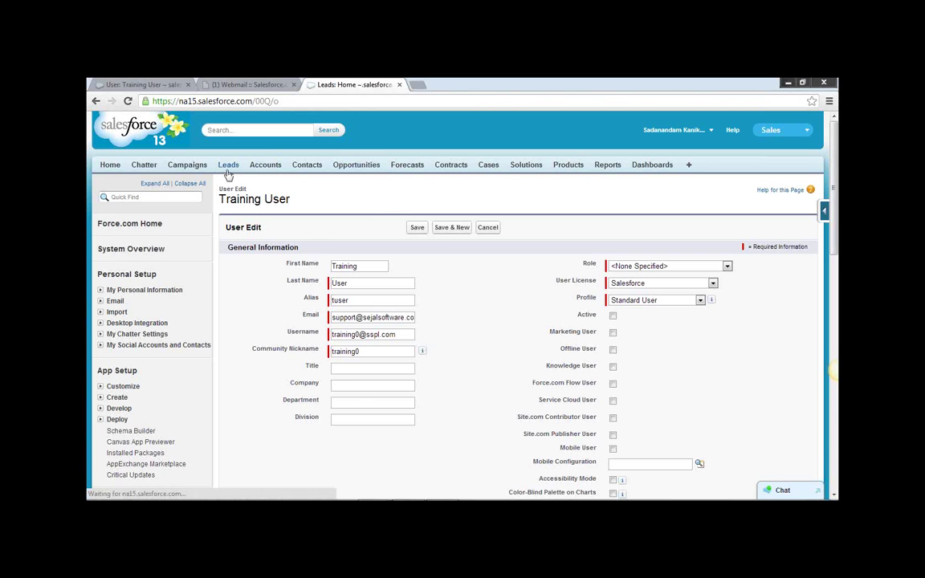
Open the Aethna Home Products lead from Recent Leads and review its Lead Detail section.
click(236, 287)
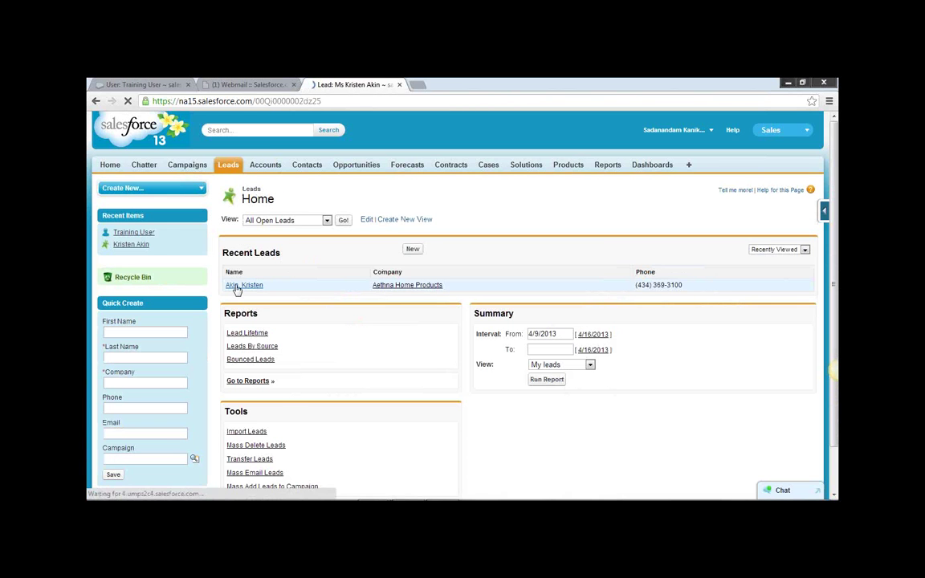
scroll(603, 327, down, 1)
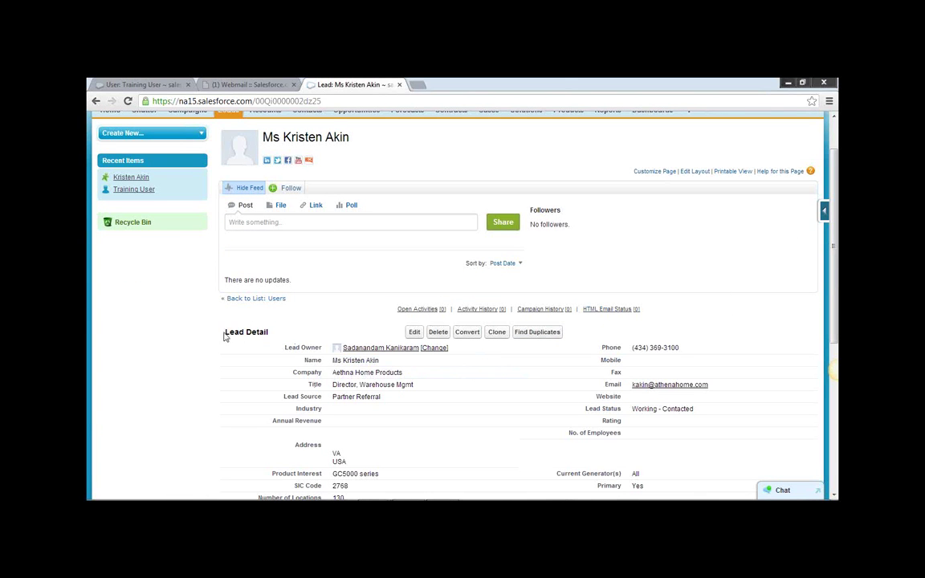
drag(224, 332, 264, 332)
mouse_move(391, 355)
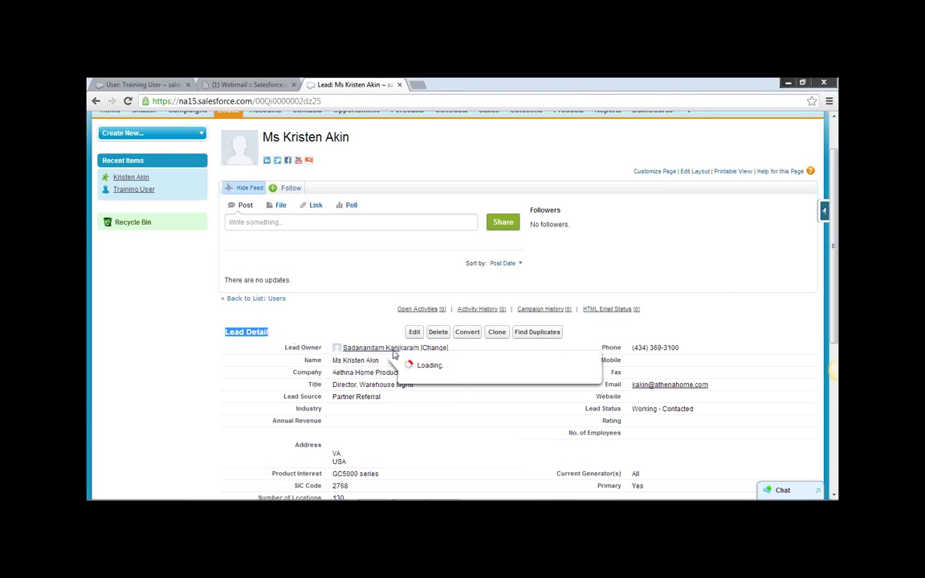
click(624, 268)
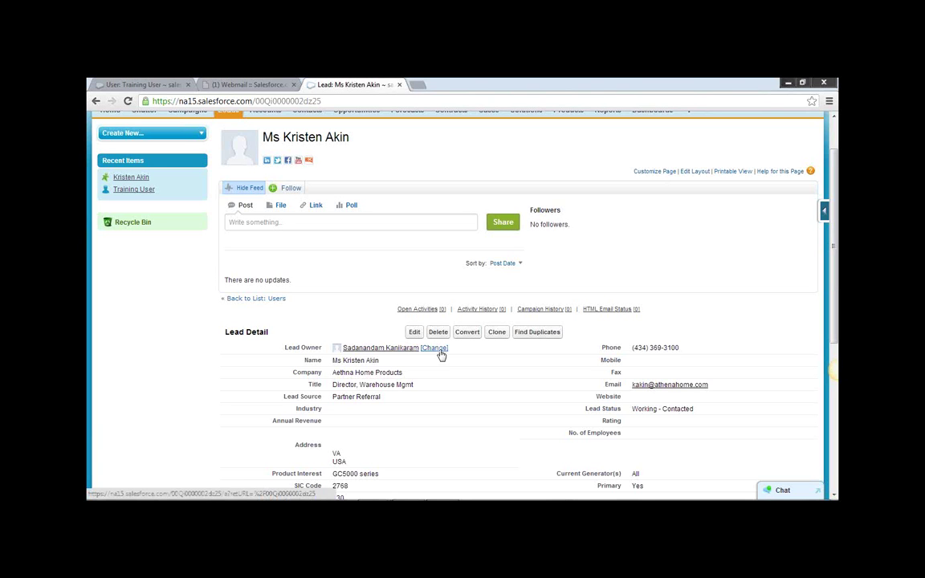
Switch back to the Training User page and open Mass Transfer Records under Data Management.
click(158, 85)
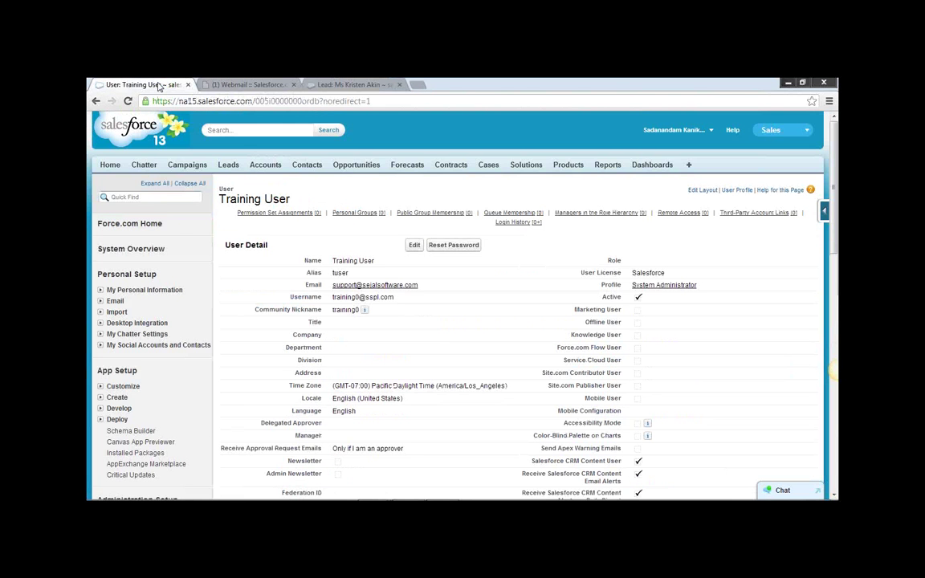
scroll(652, 348, down, 5)
scroll(357, 351, down, 4)
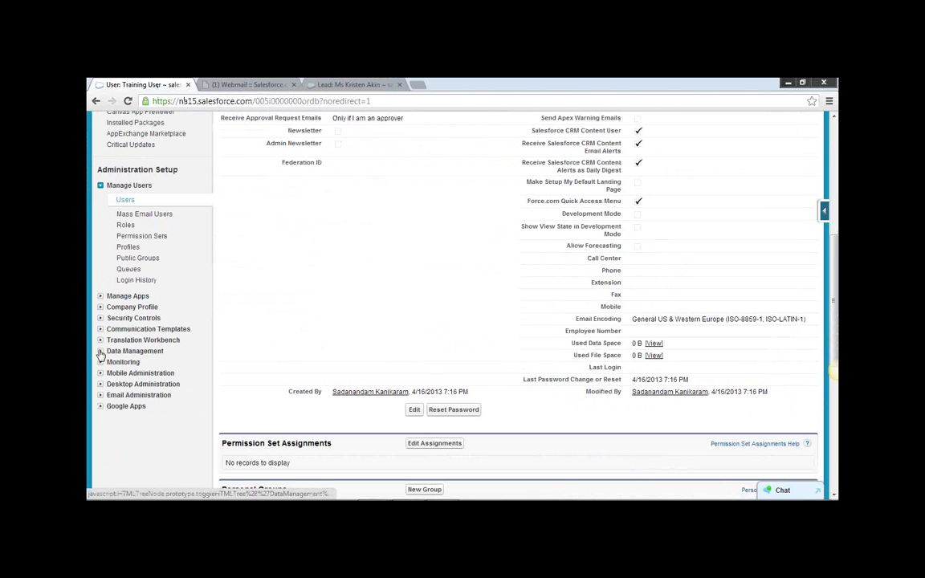
click(100, 351)
scroll(221, 386, down, 1)
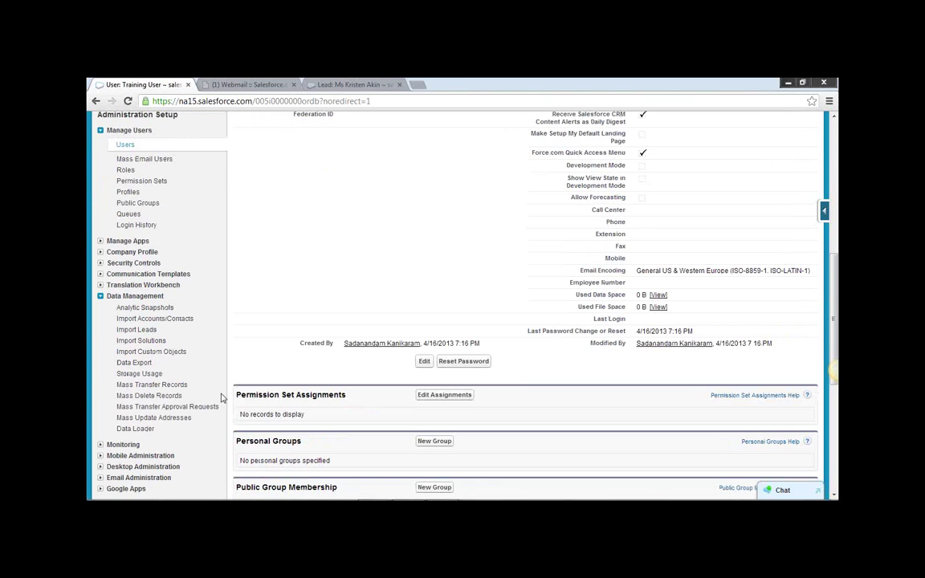
click(144, 385)
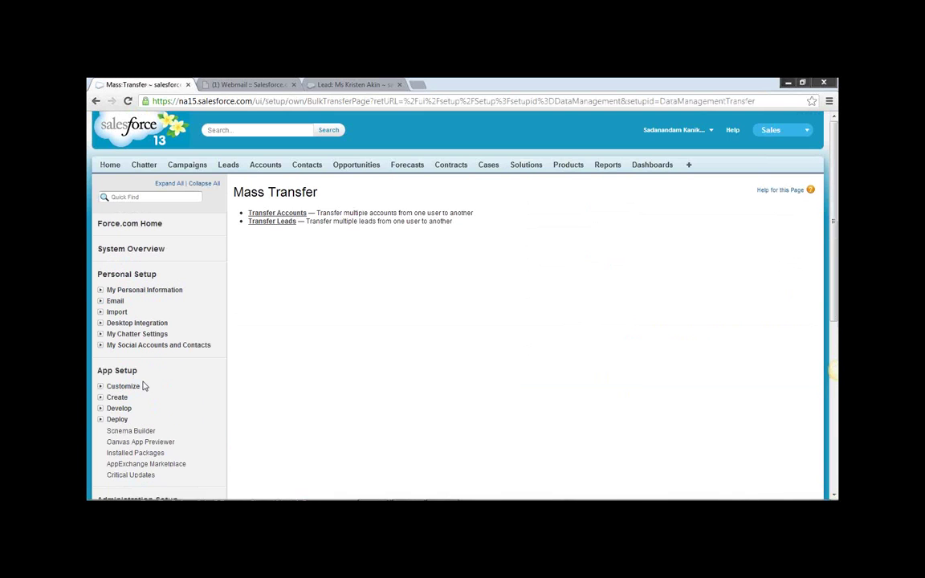
Start a lead transfer from Training User, abandon it before choosing a recipient, and return to Mass Transfer Records.
click(273, 223)
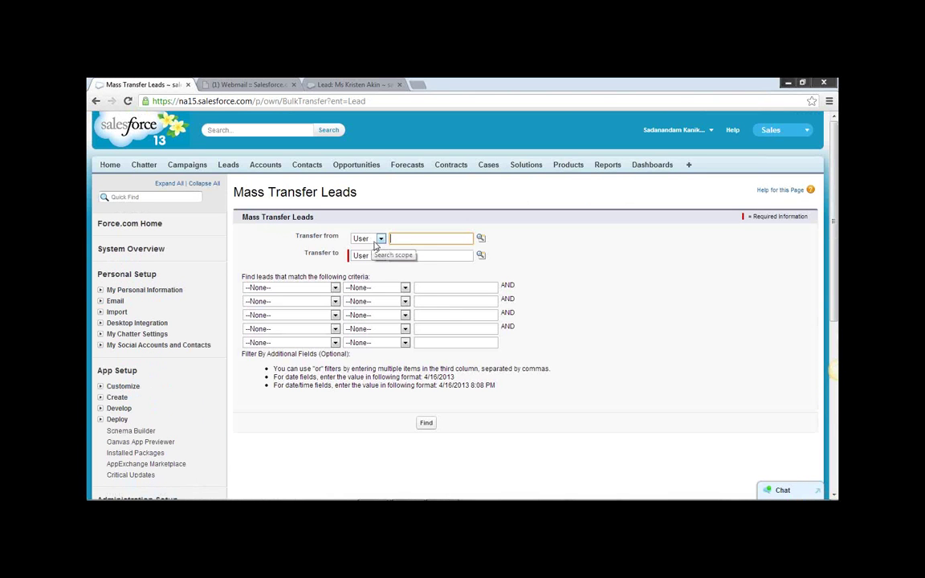
click(481, 238)
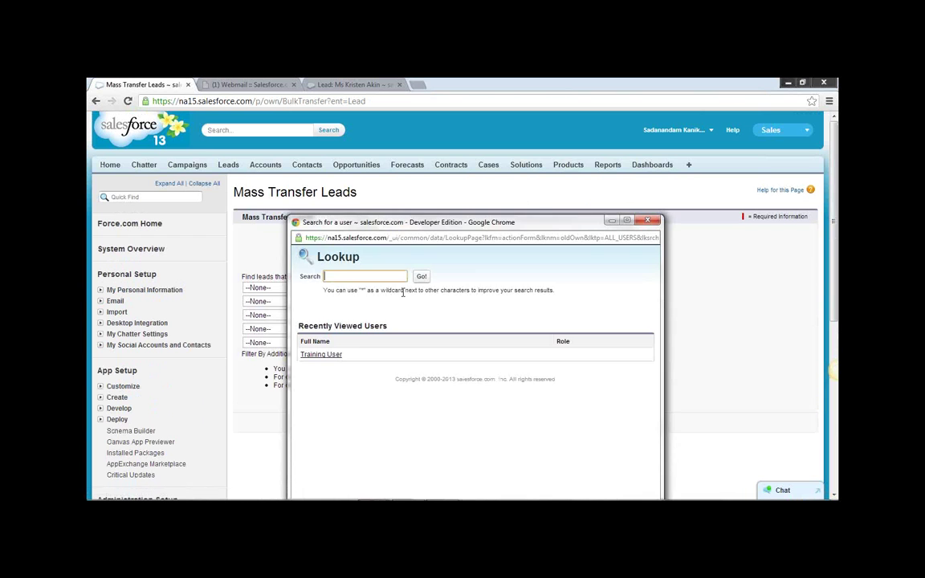
click(320, 353)
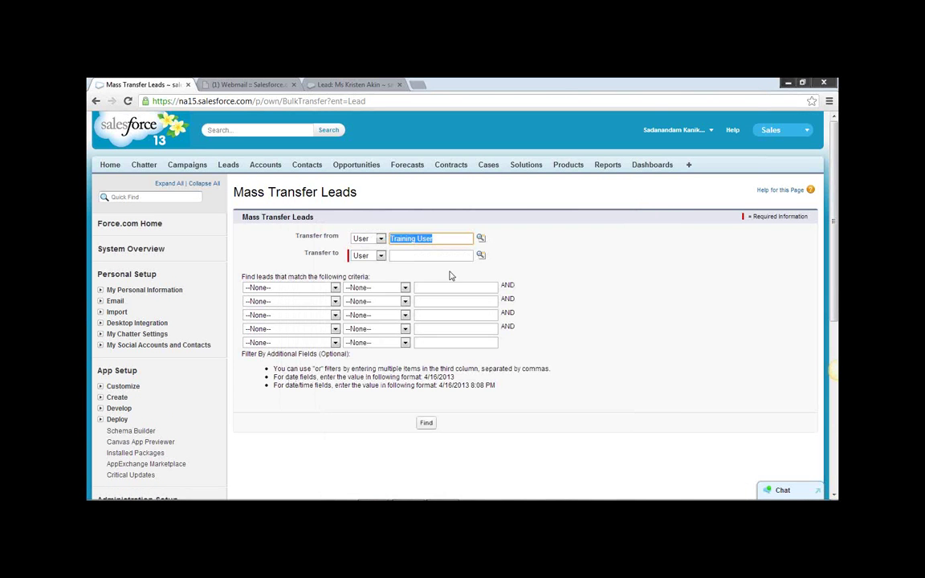
click(480, 257)
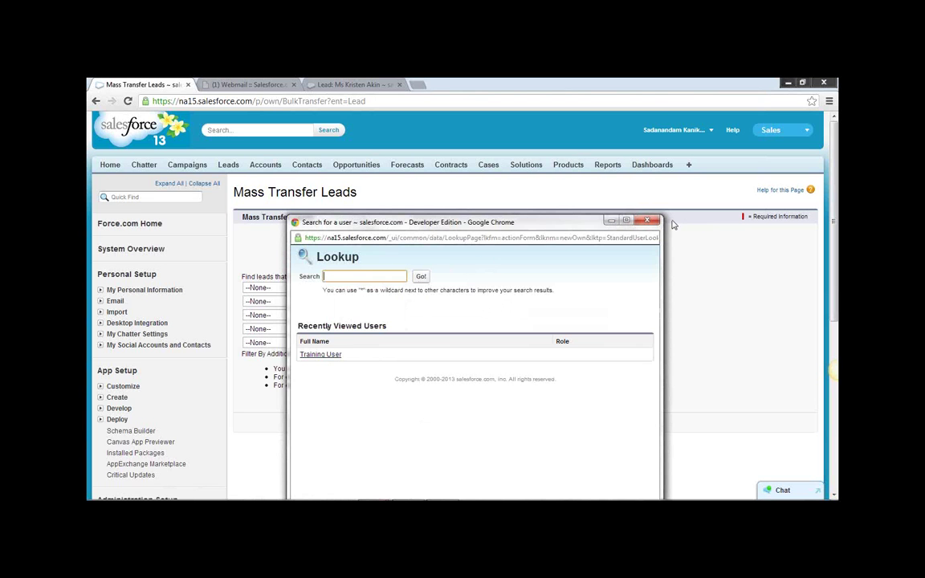
click(647, 220)
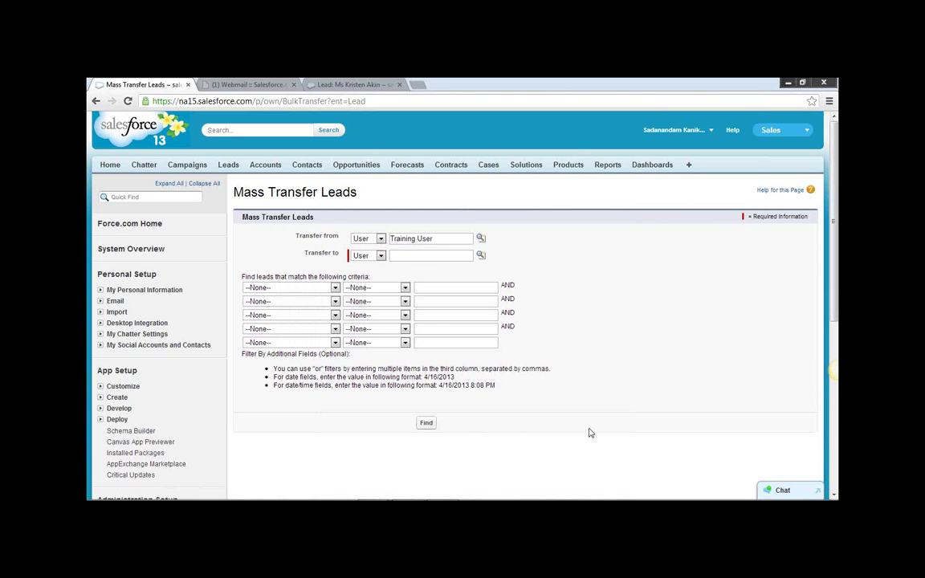
scroll(533, 389, down, 3)
scroll(243, 444, down, 2)
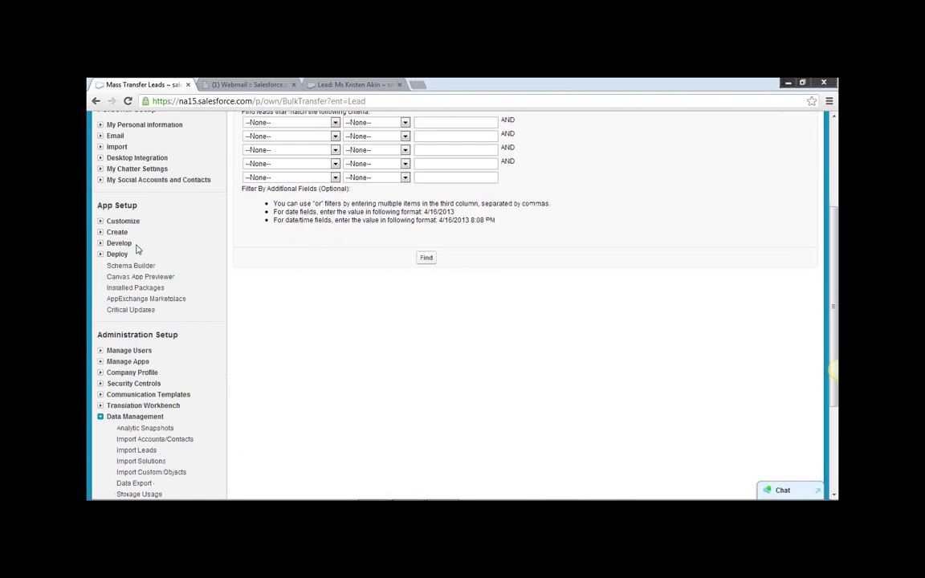
scroll(171, 372, down, 3)
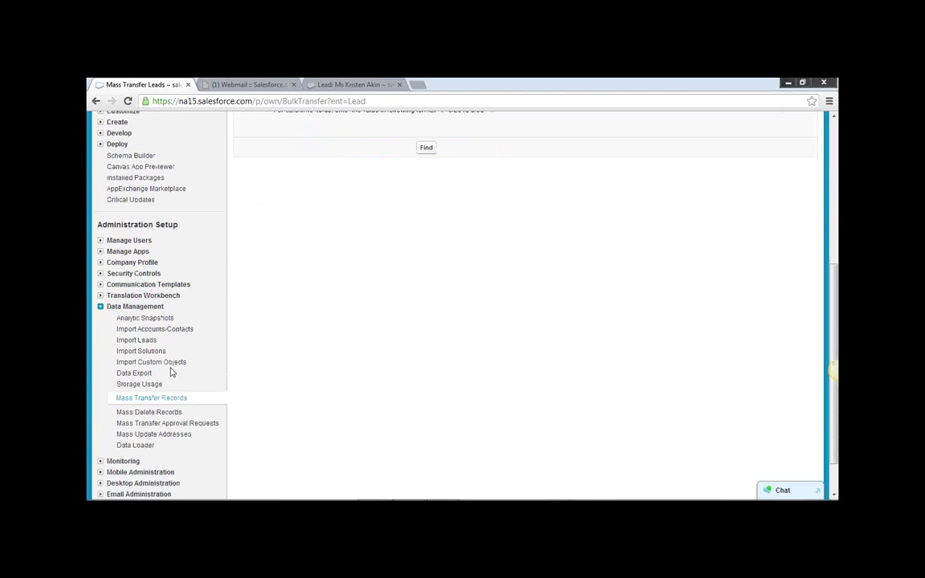
click(145, 400)
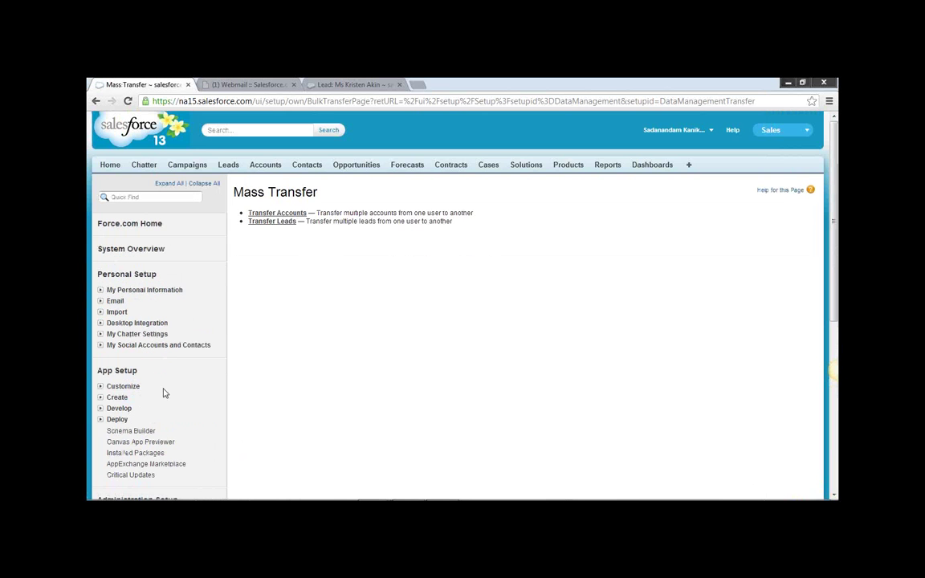
Open Transfer Accounts and read the notes on contacts, opportunities and open activities.
click(285, 213)
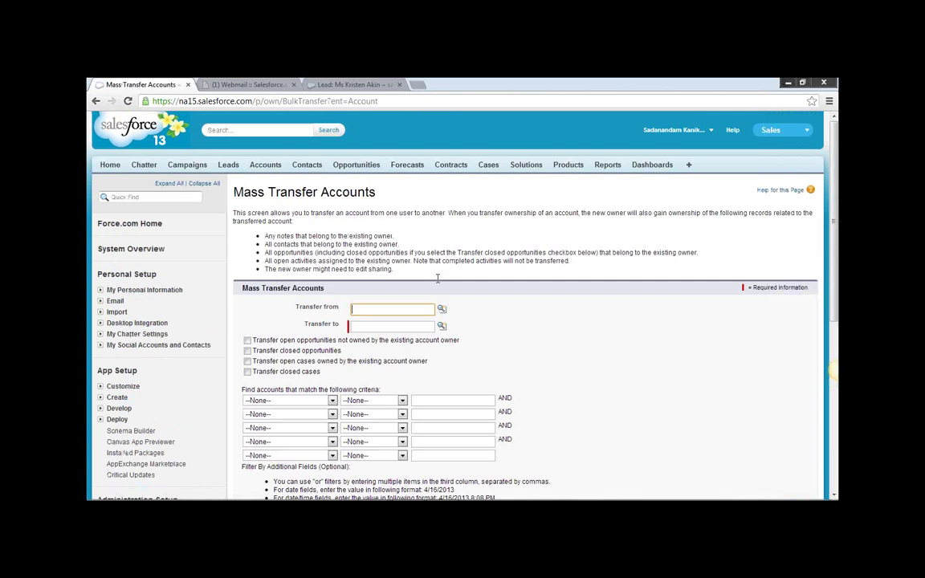
scroll(580, 358, down, 1)
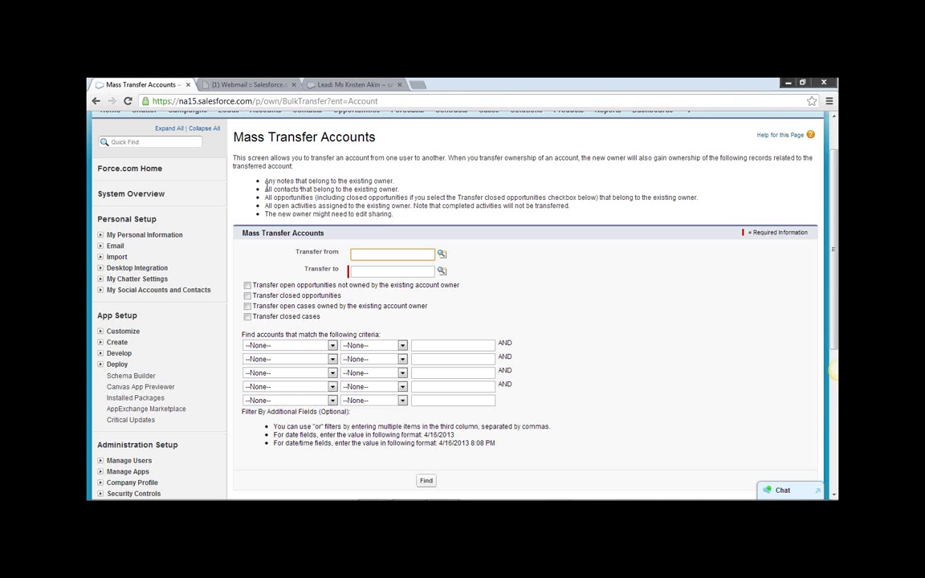
drag(249, 186, 404, 198)
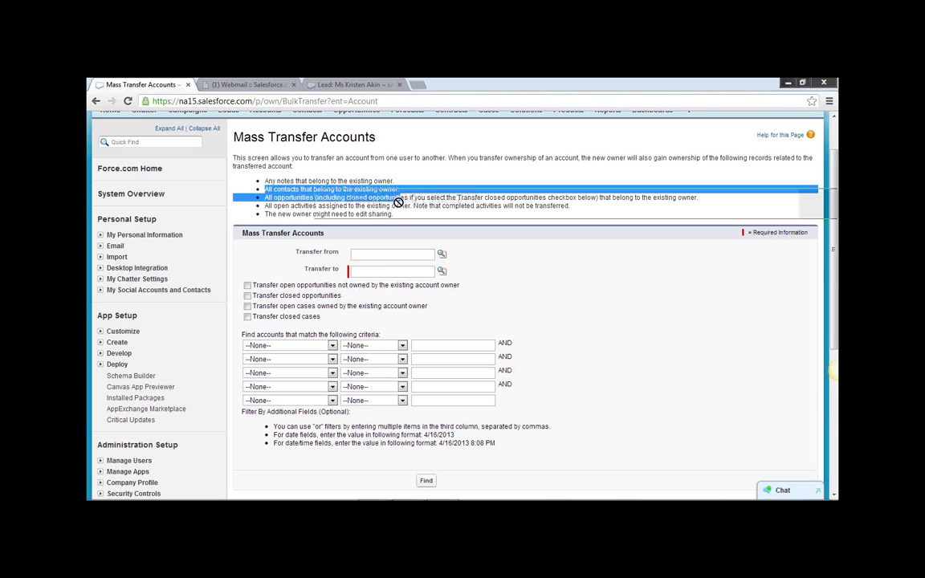
click(299, 206)
drag(265, 205, 369, 206)
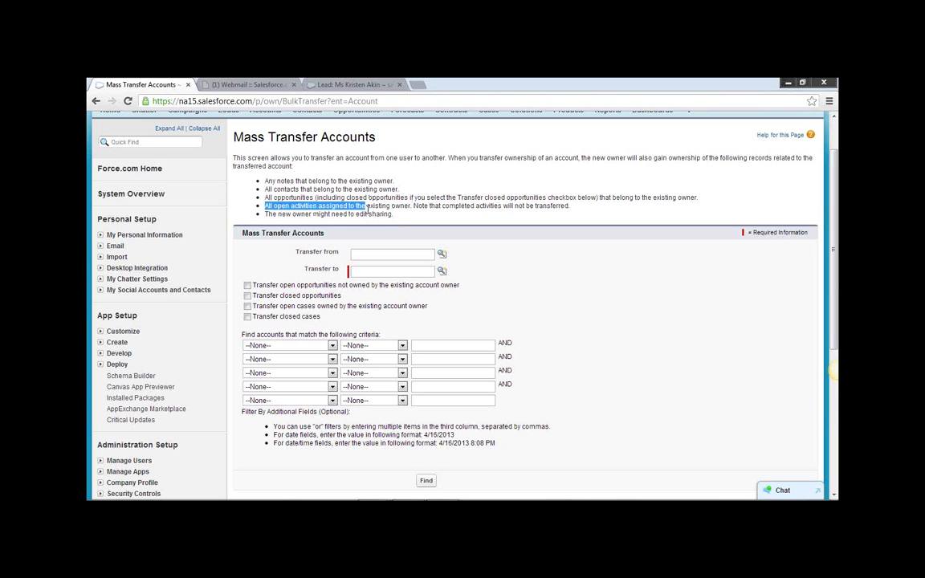
click(560, 284)
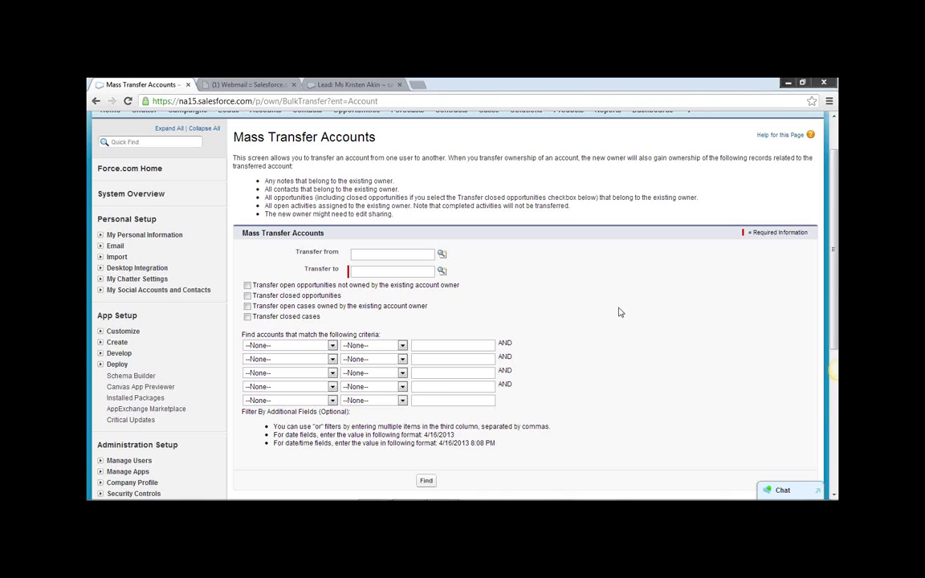
scroll(622, 313, down, 2)
scroll(362, 392, down, 2)
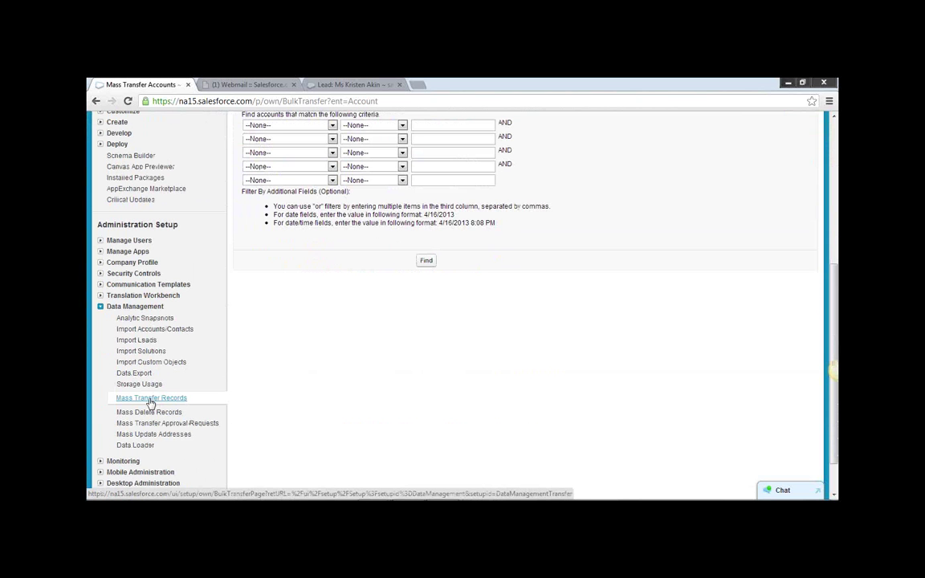
Go to the Leads home and open the recent Aethna Home Products lead.
click(150, 400)
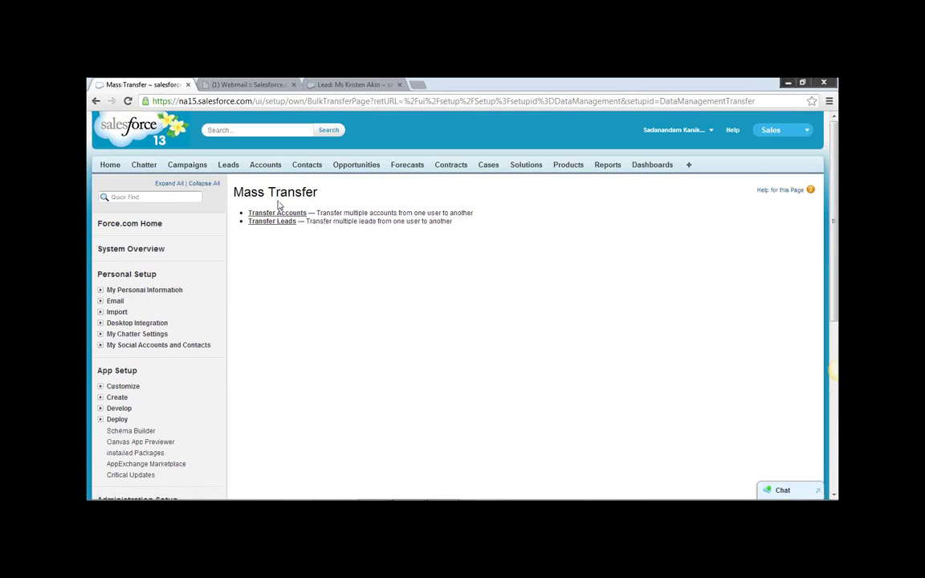
click(227, 166)
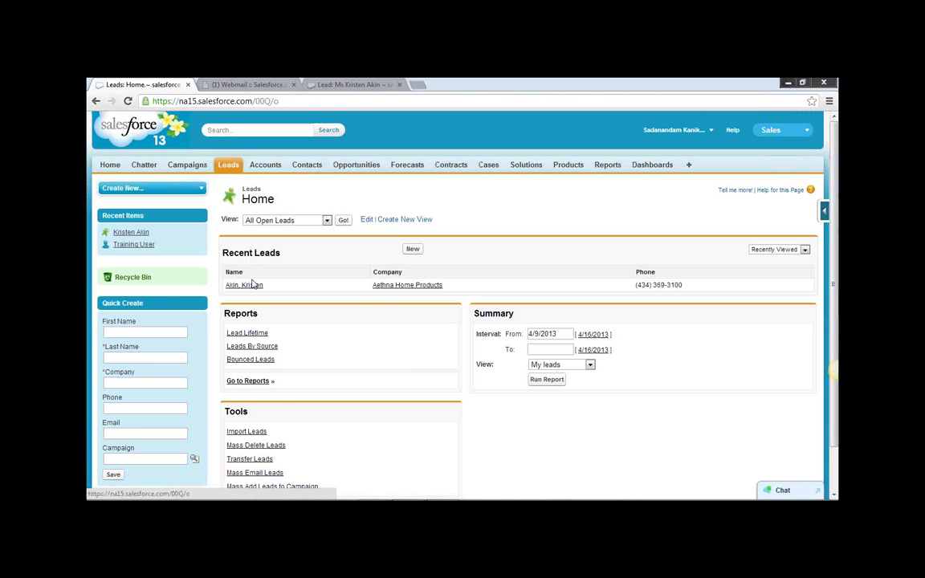
click(252, 284)
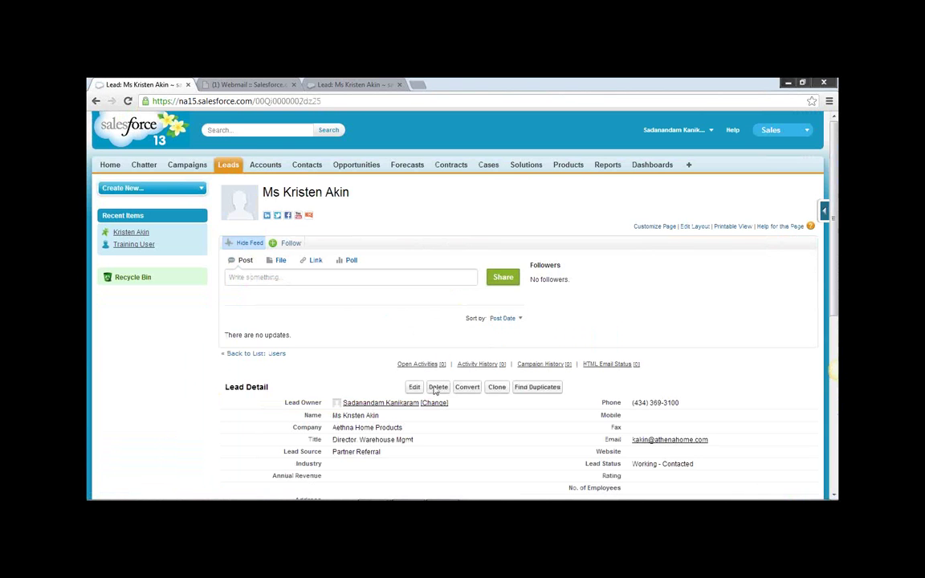
drag(284, 403, 322, 406)
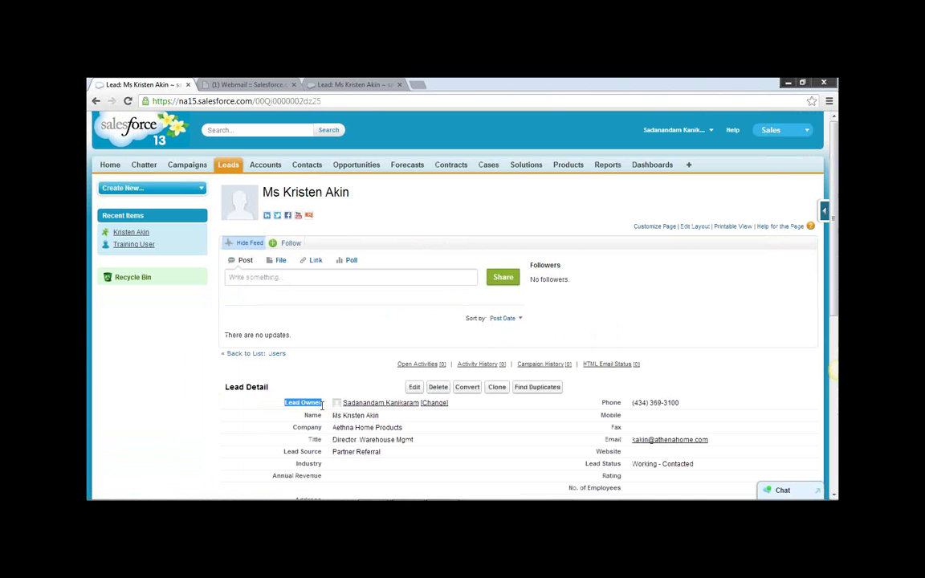
click(432, 403)
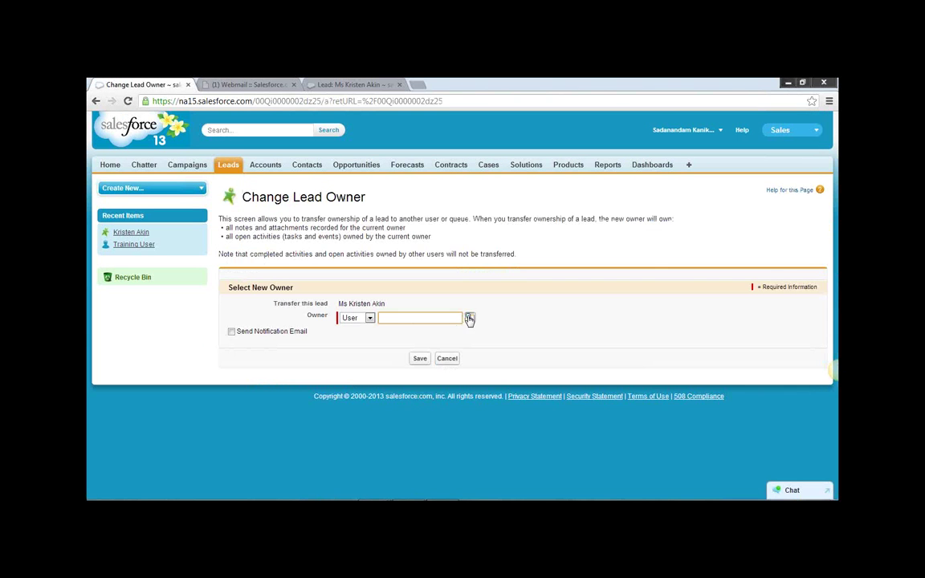
click(470, 318)
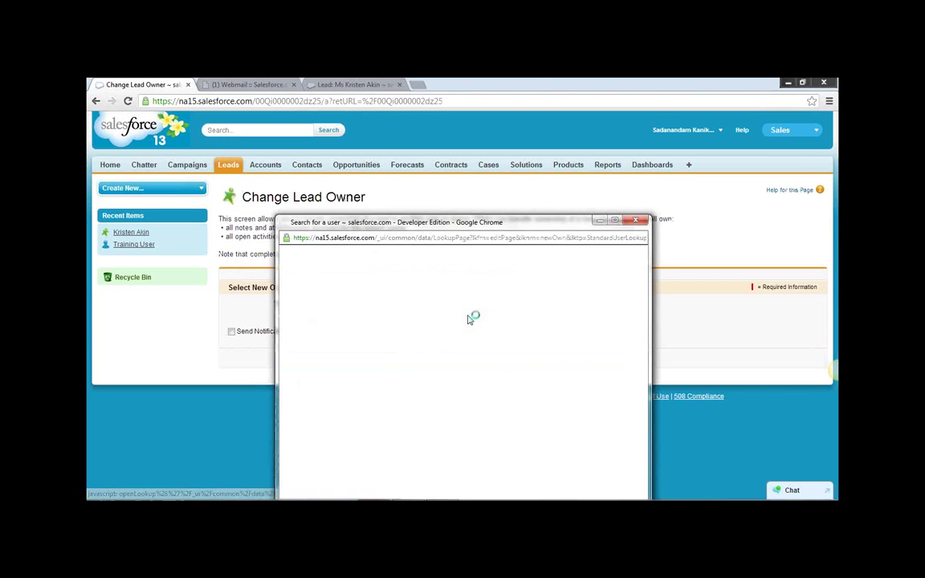
click(636, 220)
click(446, 359)
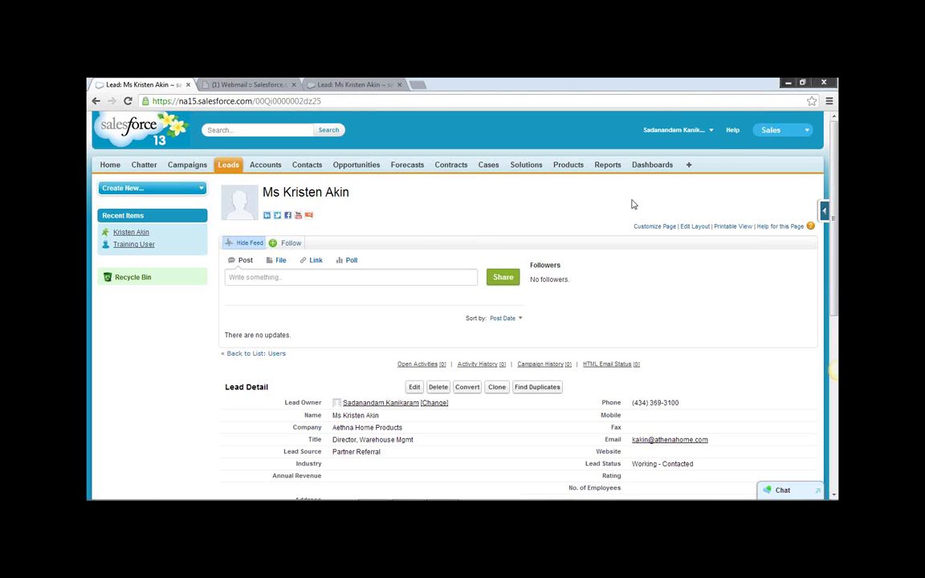
Open Setup from the user menu, go to Manage Users > Profiles and scroll the 24 profiles.
click(674, 129)
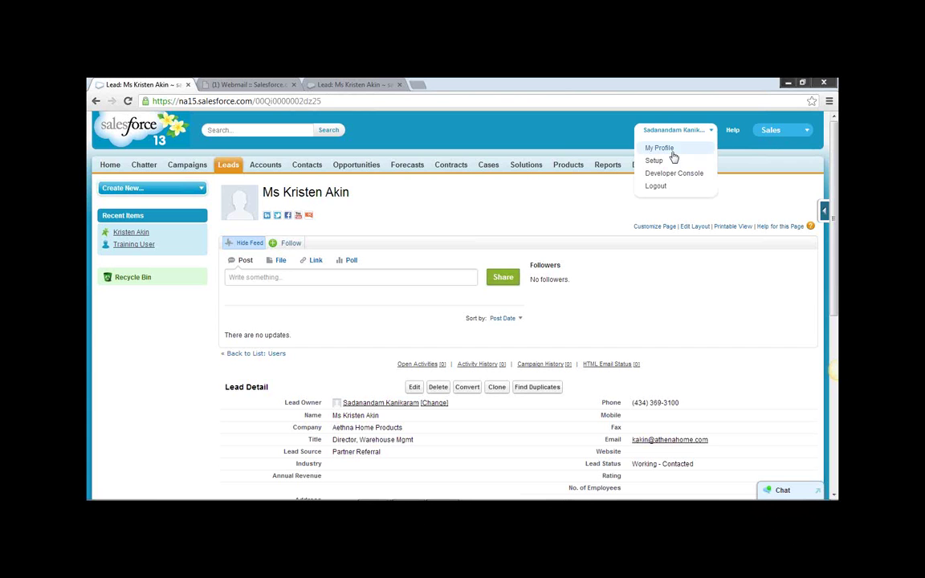
click(656, 161)
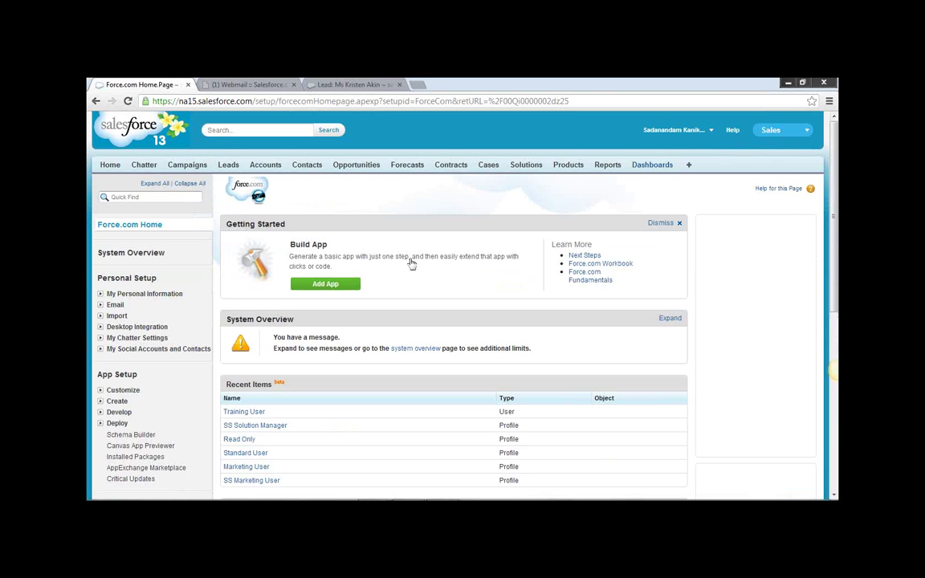
scroll(407, 270, down, 3)
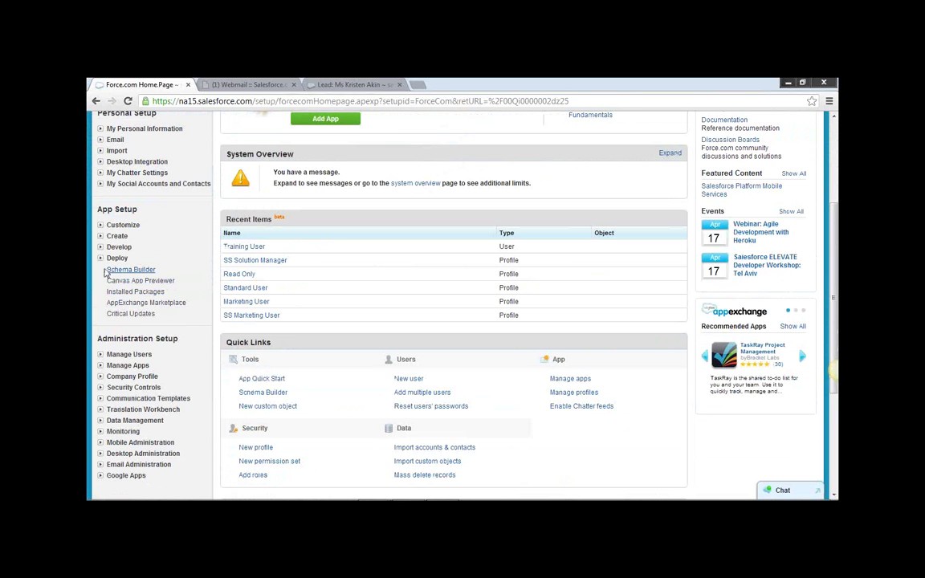
click(100, 355)
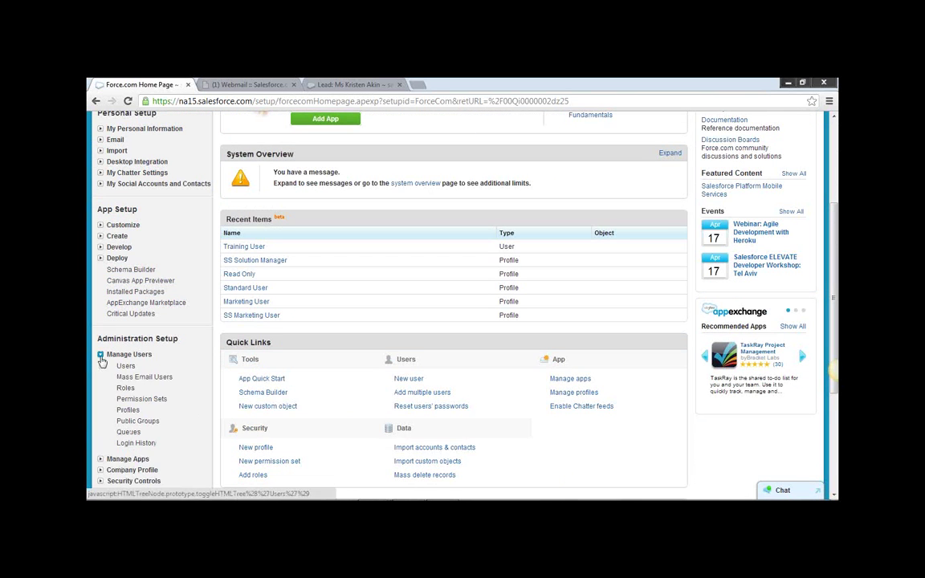
click(126, 411)
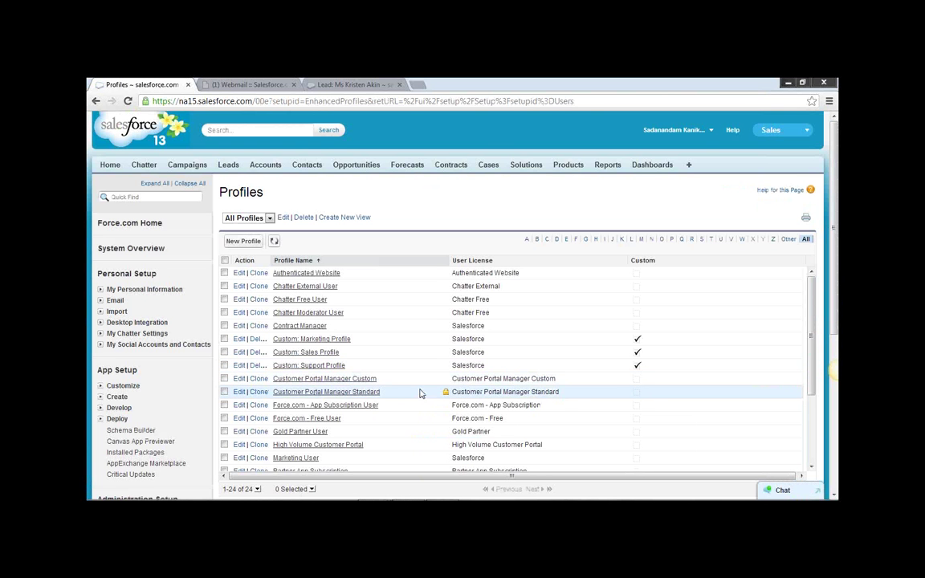
scroll(416, 412, down, 1)
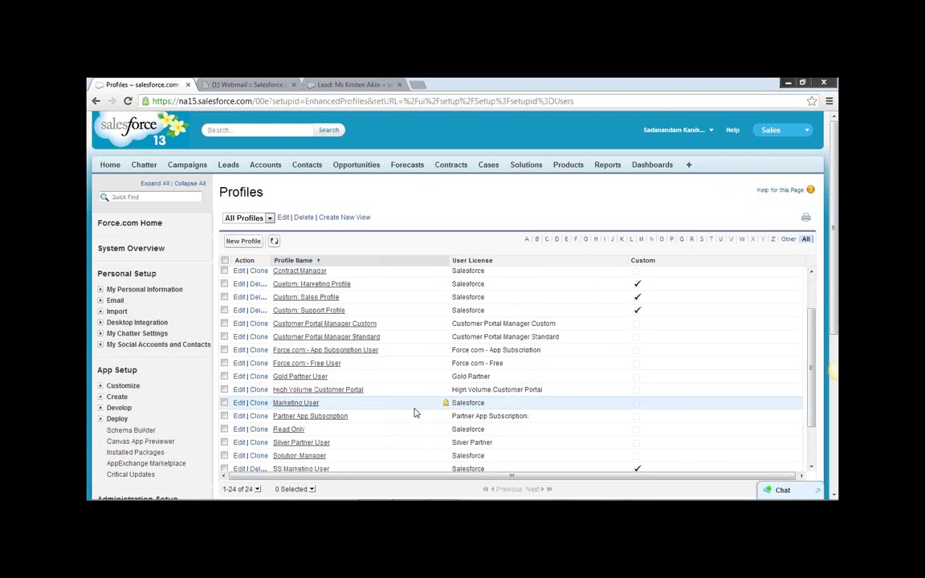
scroll(416, 412, down, 1)
scroll(415, 414, down, 1)
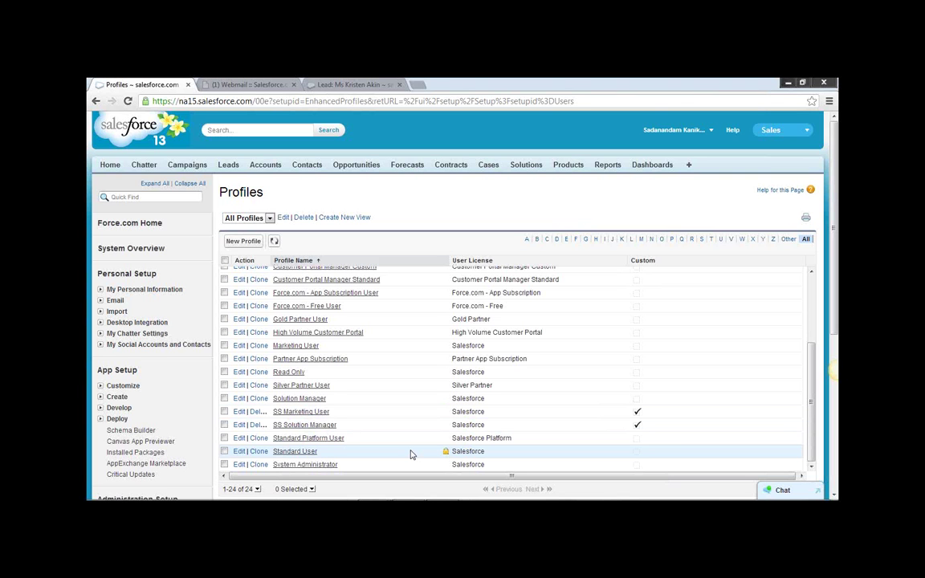
click(416, 85)
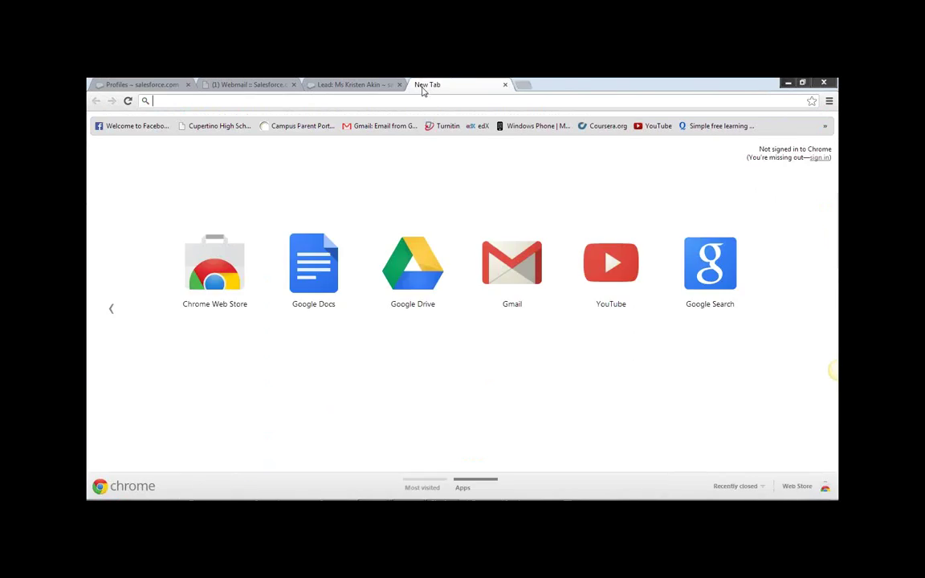
text(crm)
key(Return)
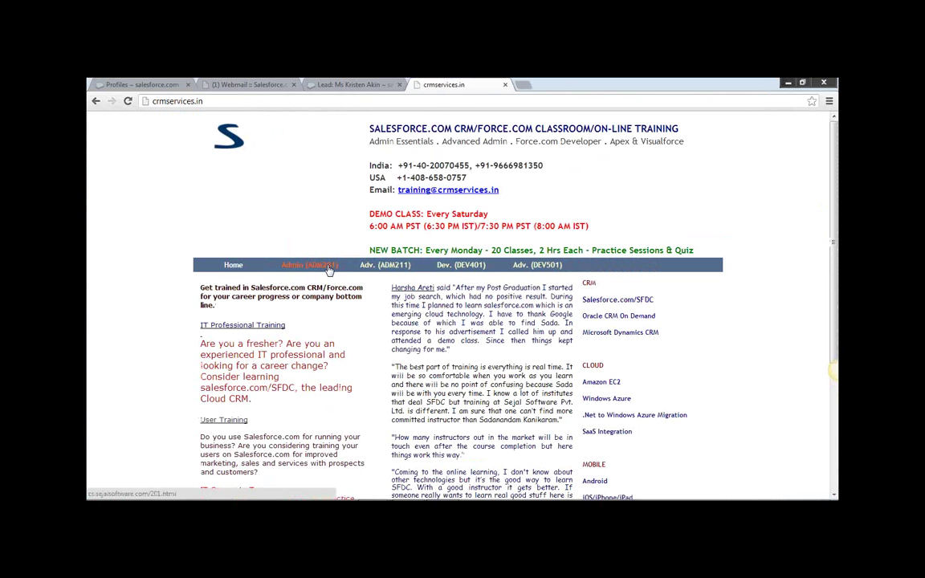
click(328, 271)
scroll(353, 313, down, 4)
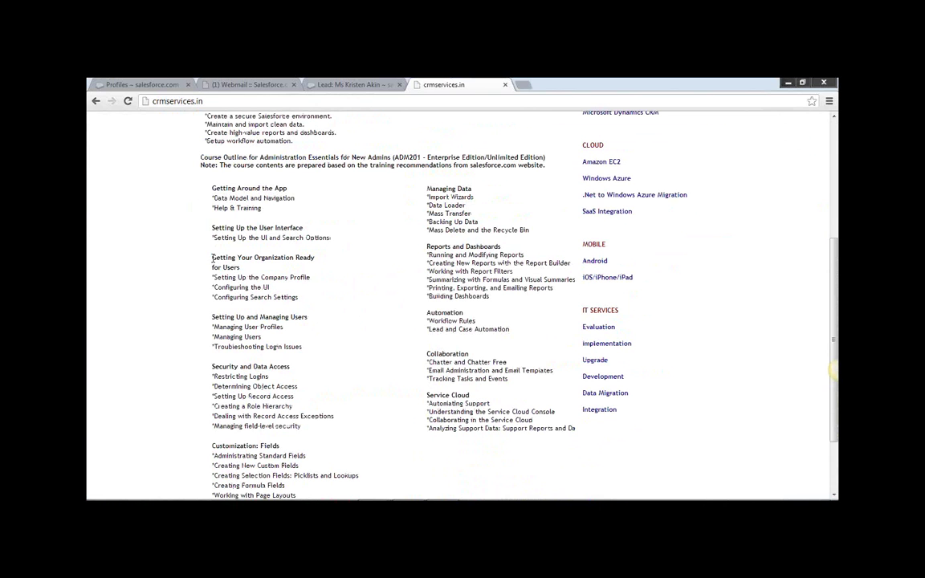
drag(212, 258, 315, 258)
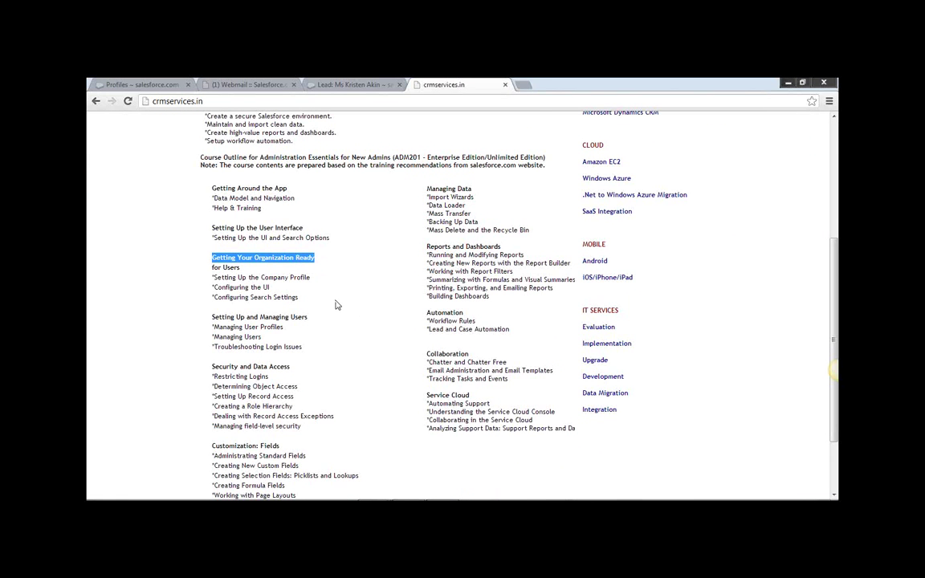
scroll(336, 306, down, 1)
drag(214, 262, 309, 263)
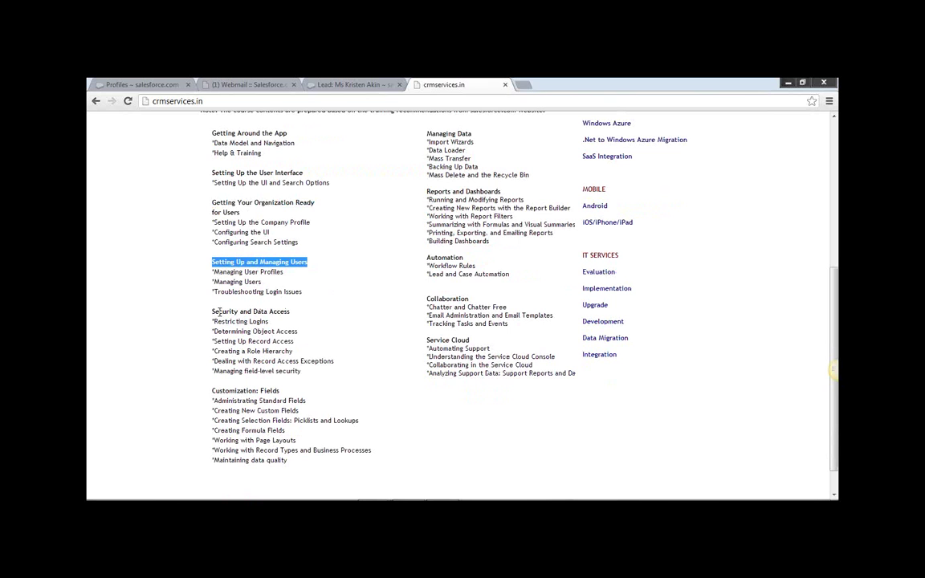
drag(212, 312, 291, 312)
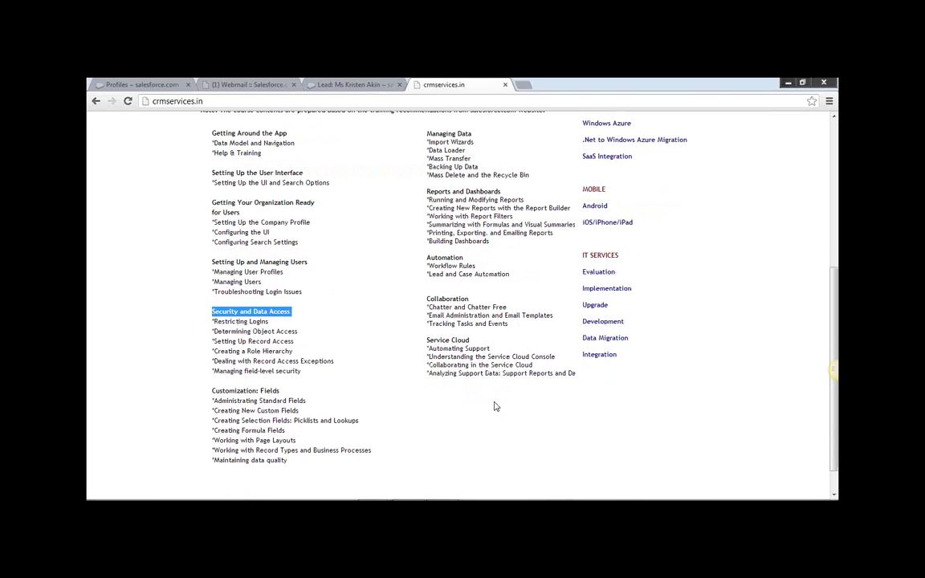
drag(213, 391, 278, 390)
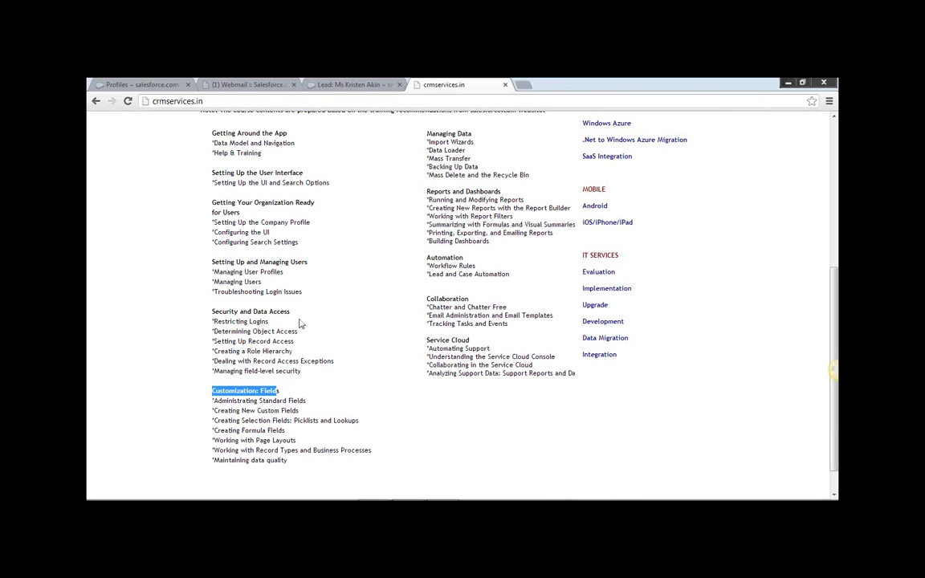
click(439, 273)
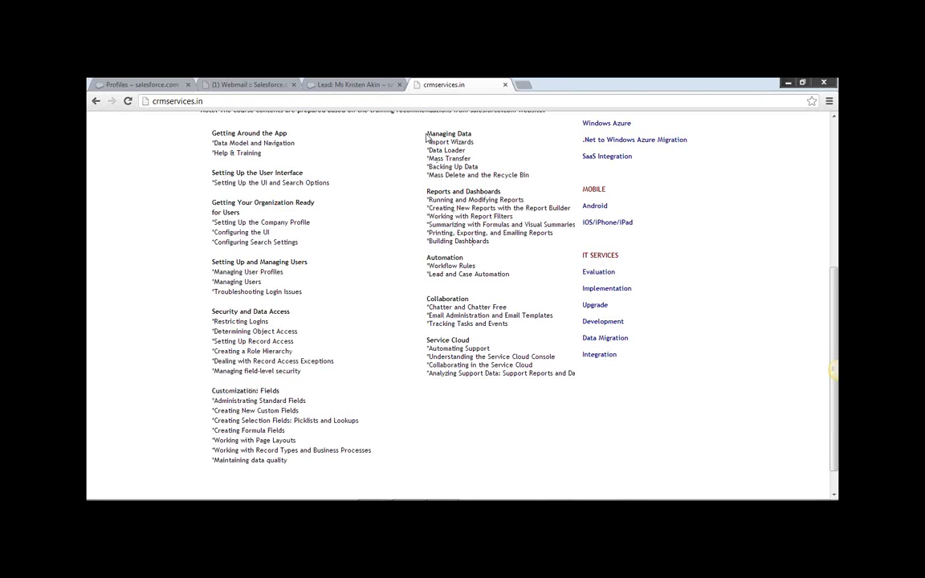
drag(425, 133, 472, 135)
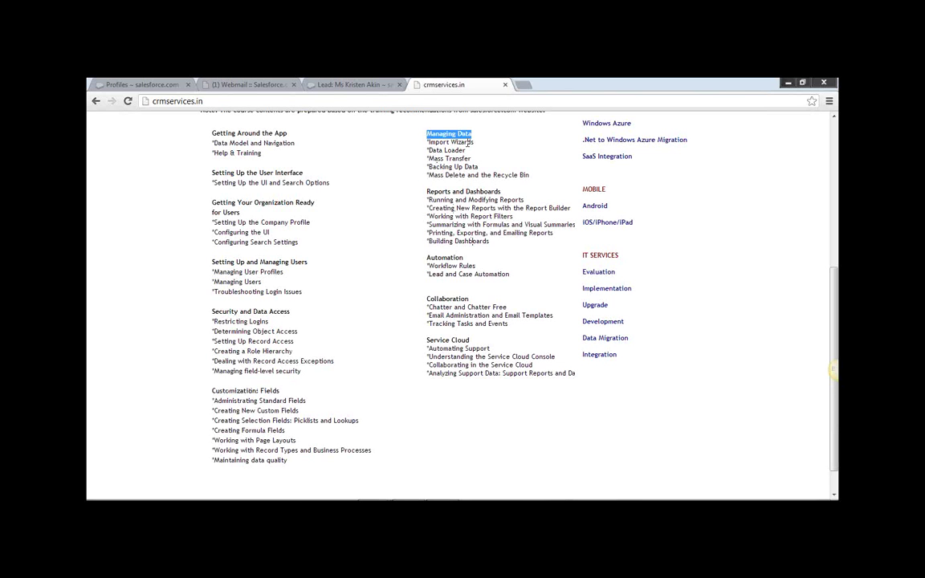
drag(426, 191, 501, 190)
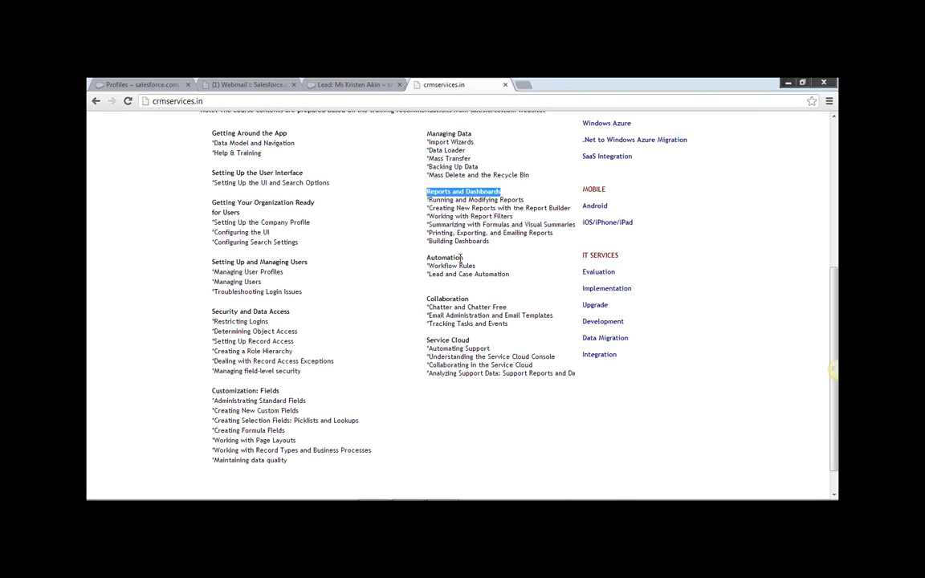
drag(427, 258, 474, 261)
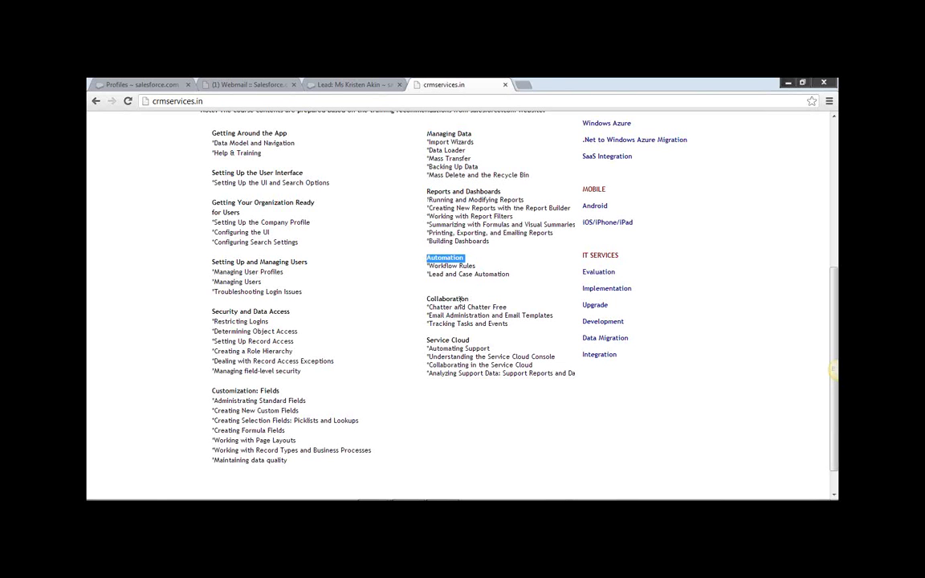
double_click(434, 298)
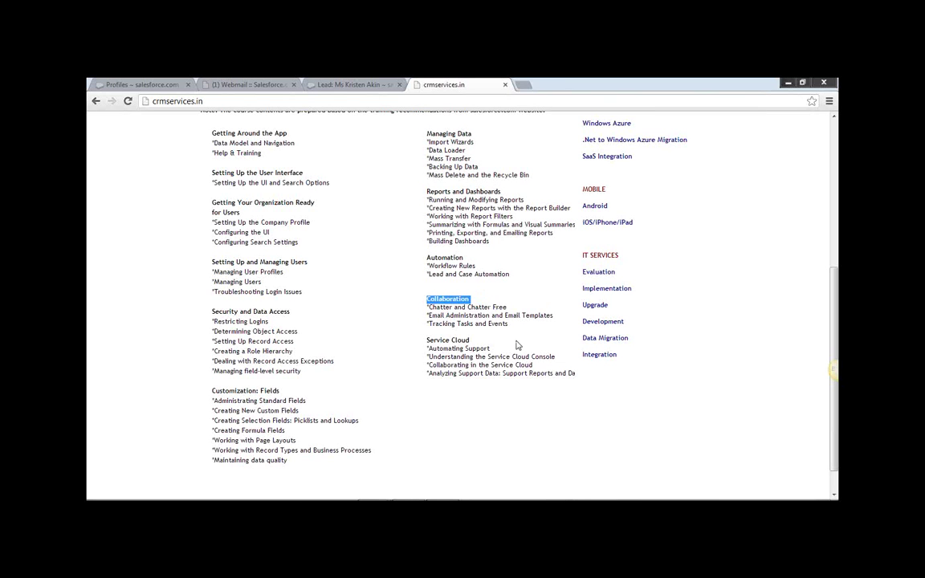
Highlight the Service Cloud, Managing Users, Security, Managing Data and Reports headings, then return to Profiles.
triple_click(428, 340)
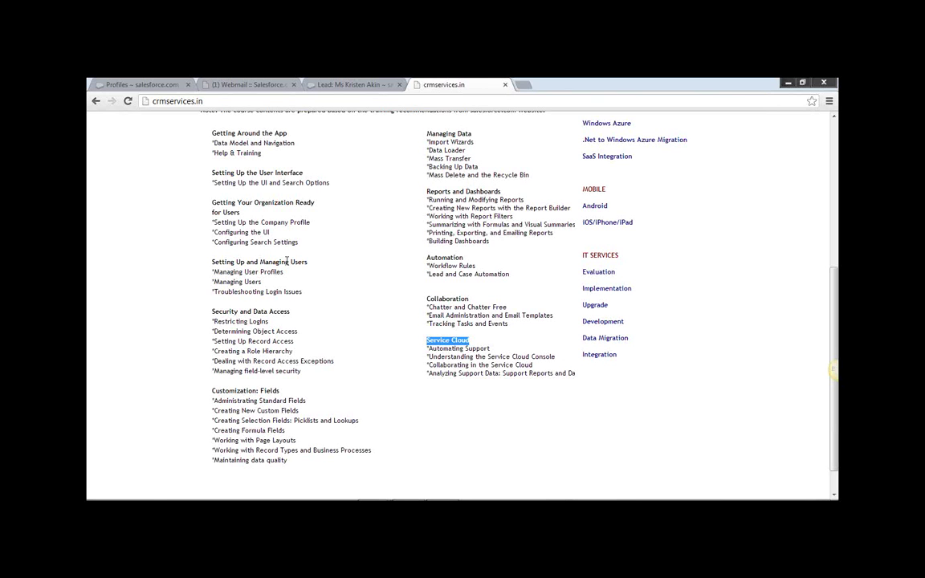
mouse_move(210, 263)
mouse_down()
mouse_move(316, 265)
mouse_move(211, 262)
mouse_up()
click(315, 266)
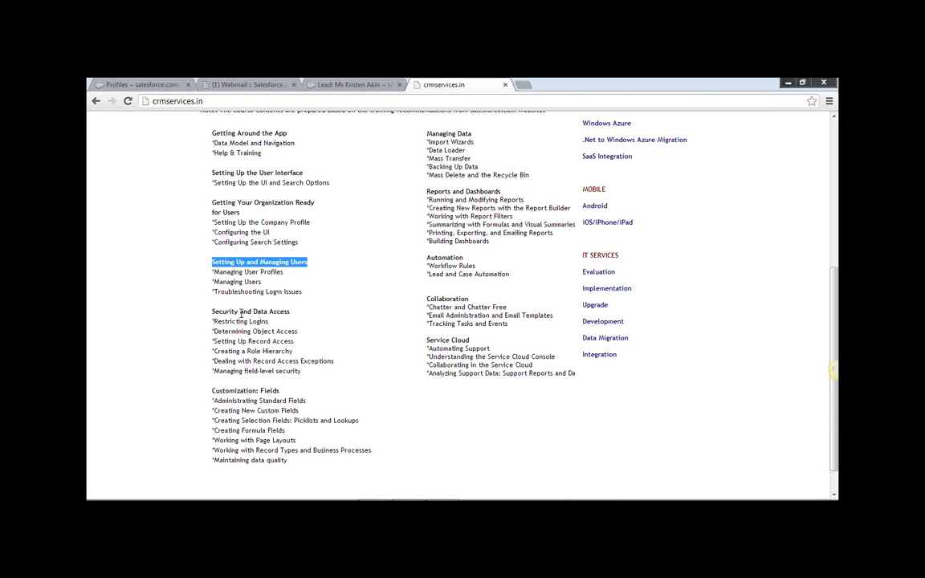
drag(216, 311, 290, 307)
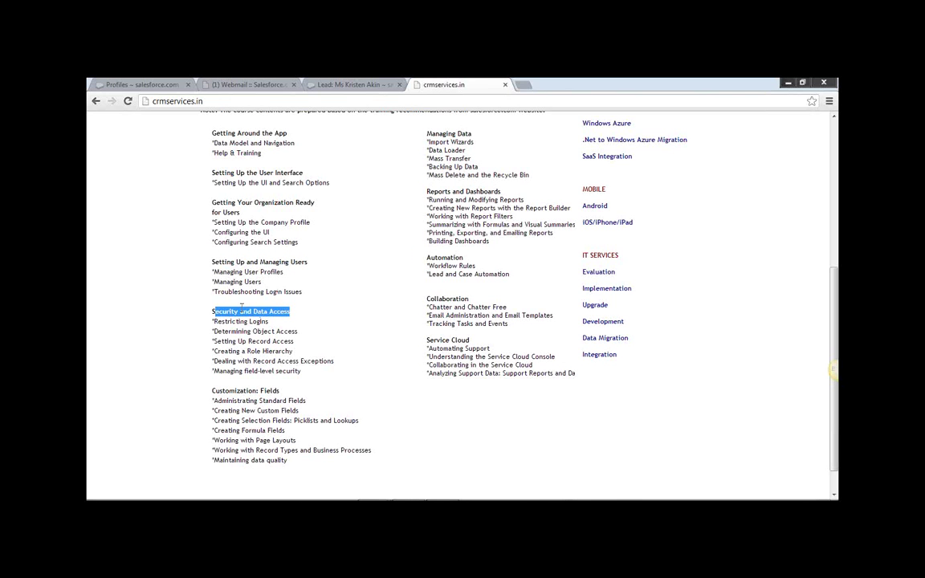
click(211, 311)
drag(212, 311, 290, 311)
drag(427, 134, 472, 135)
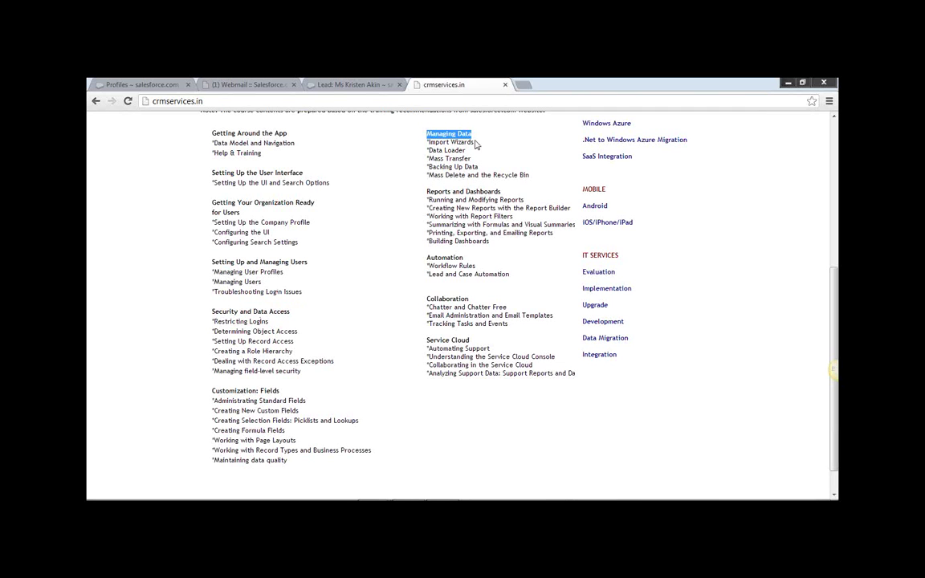
drag(426, 192, 501, 191)
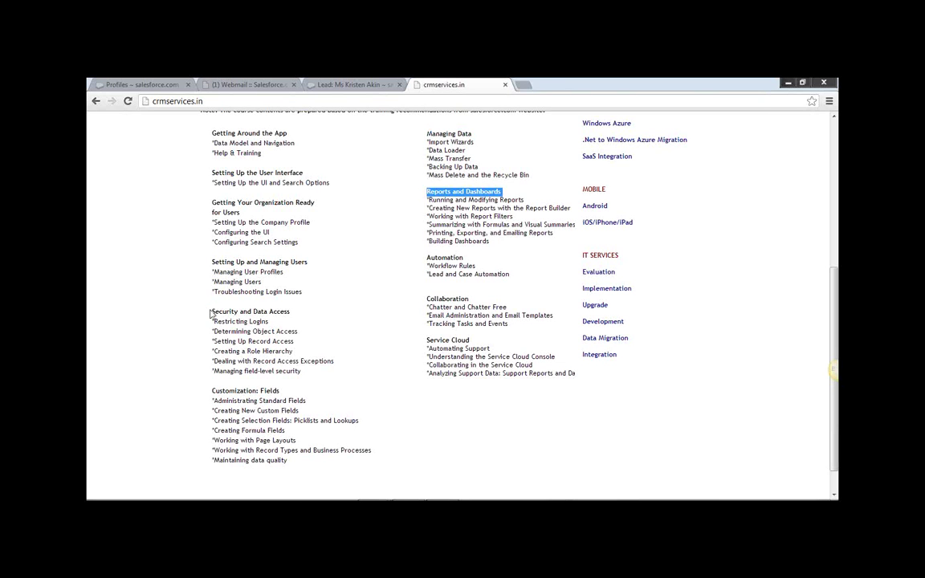
drag(212, 311, 297, 310)
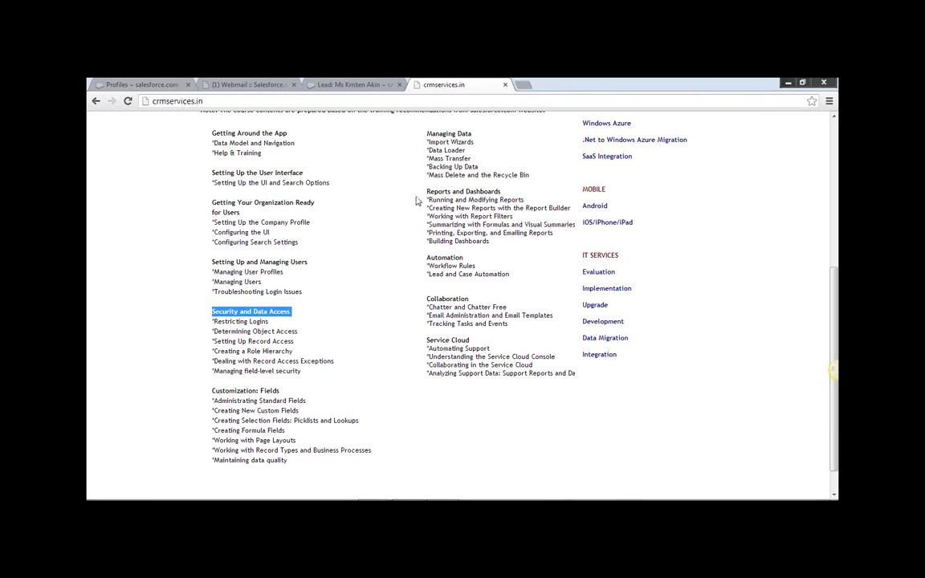
click(146, 87)
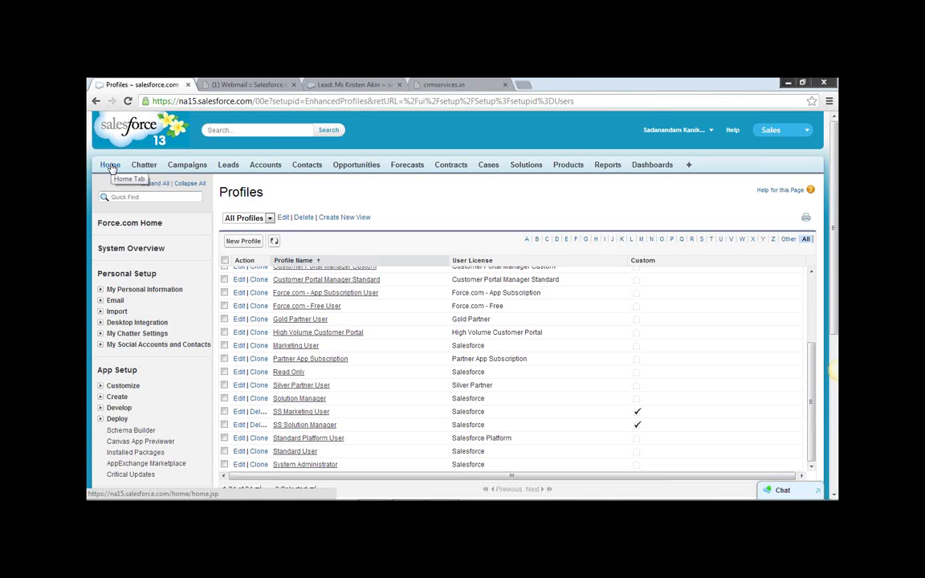
click(111, 166)
click(444, 84)
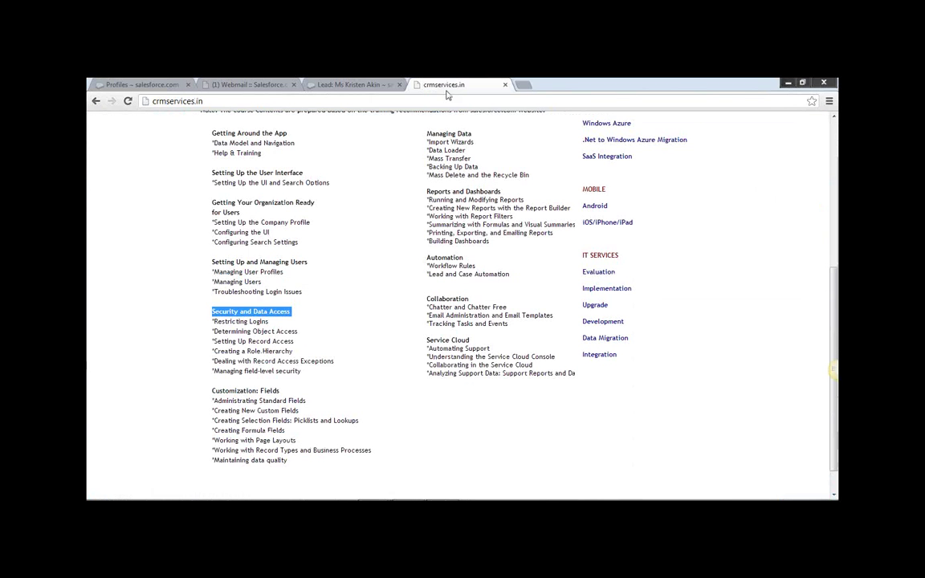
click(290, 278)
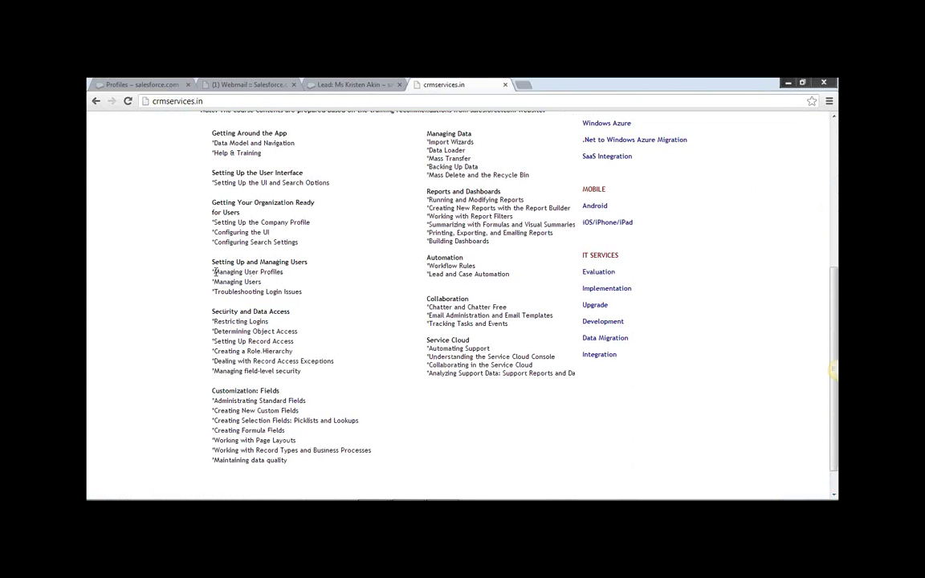
drag(214, 271, 284, 272)
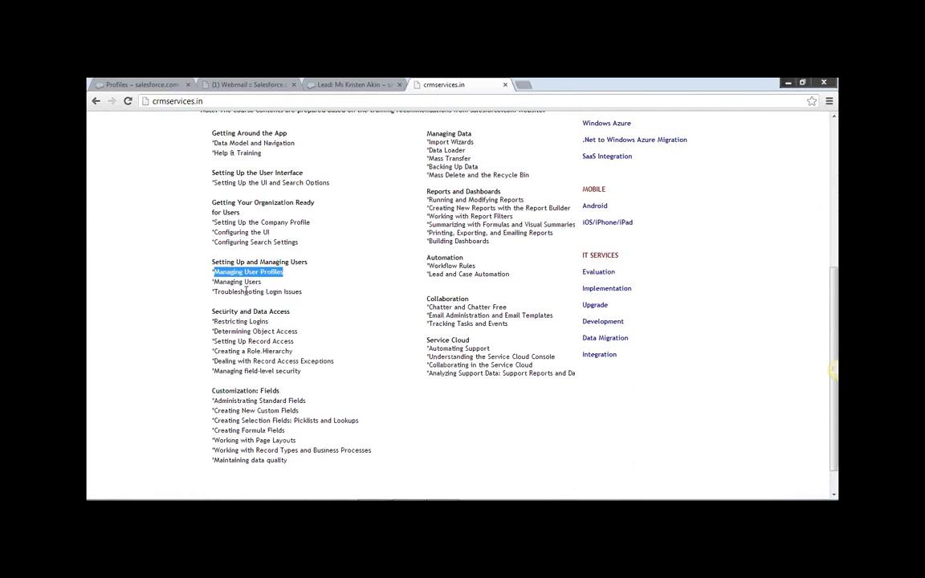
drag(213, 281, 262, 281)
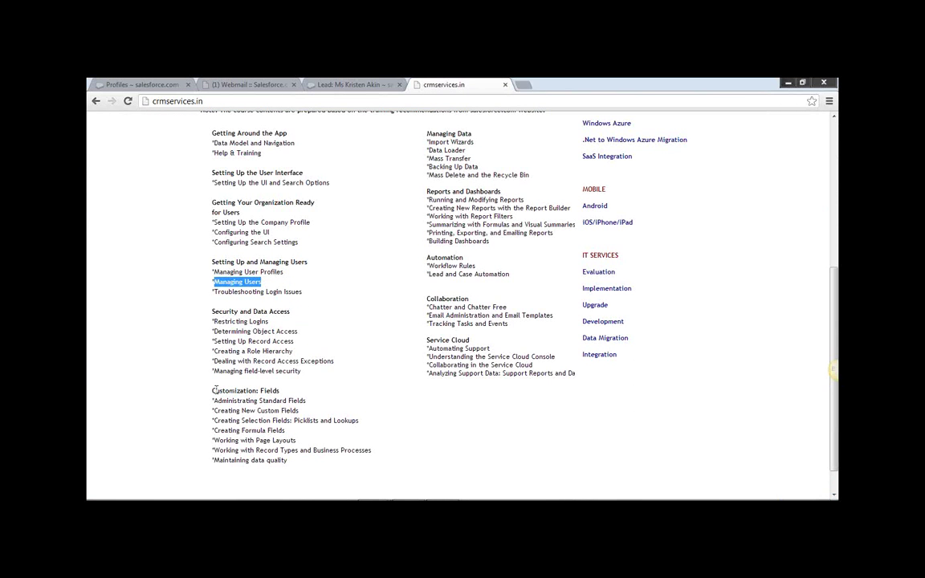
drag(215, 390, 283, 393)
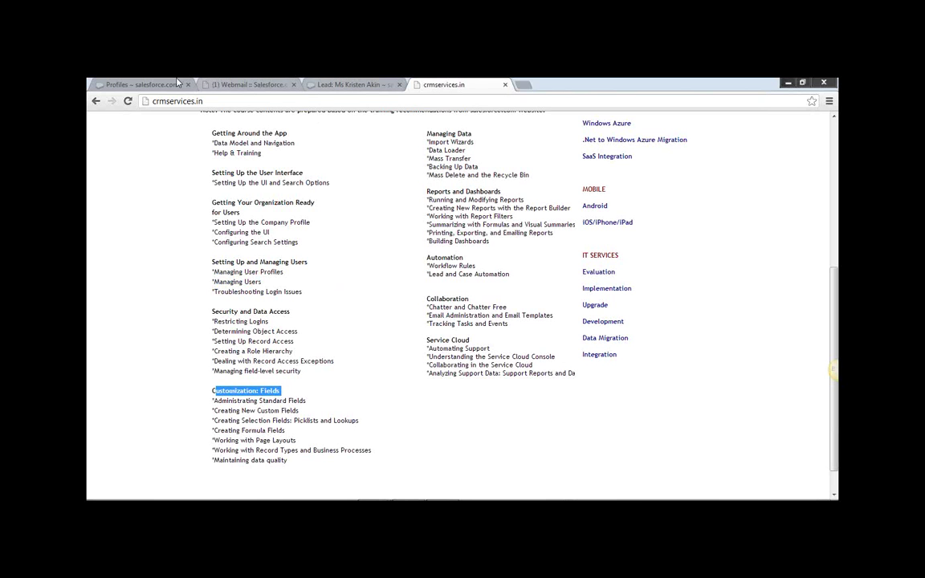
click(151, 85)
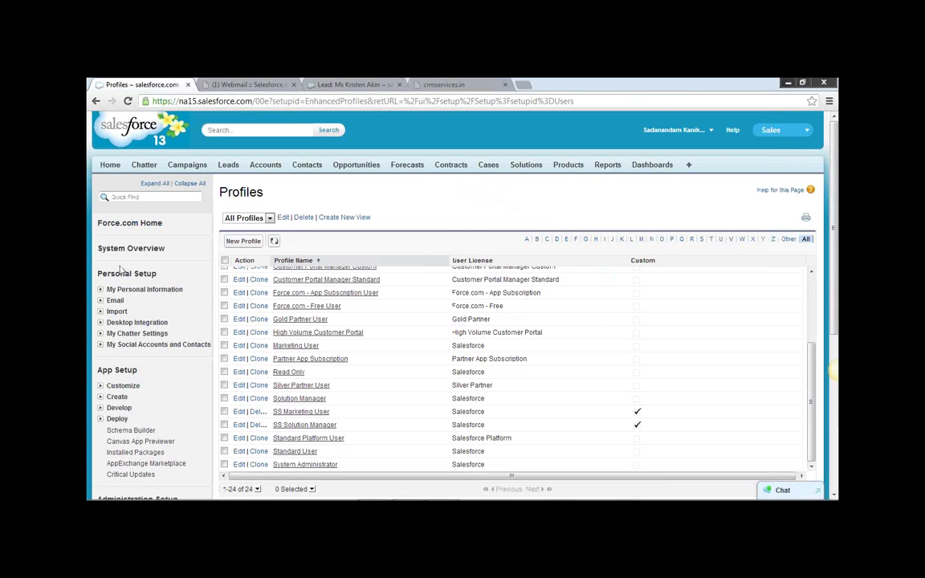
click(430, 84)
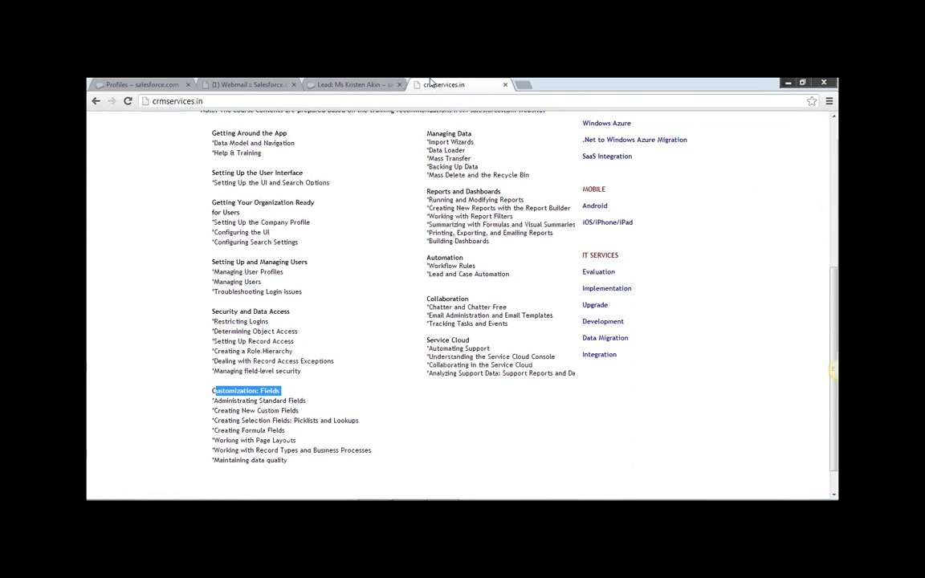
click(293, 368)
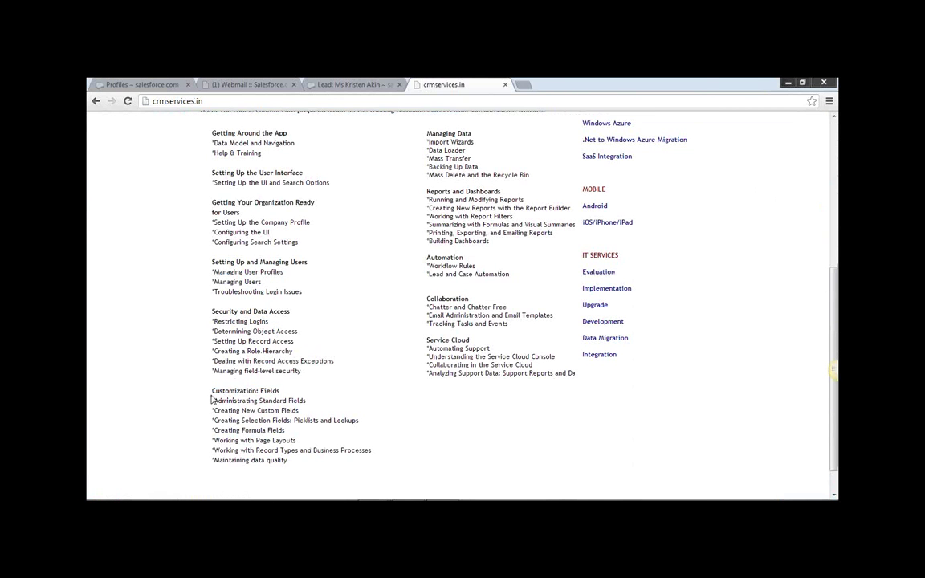
drag(213, 390, 282, 391)
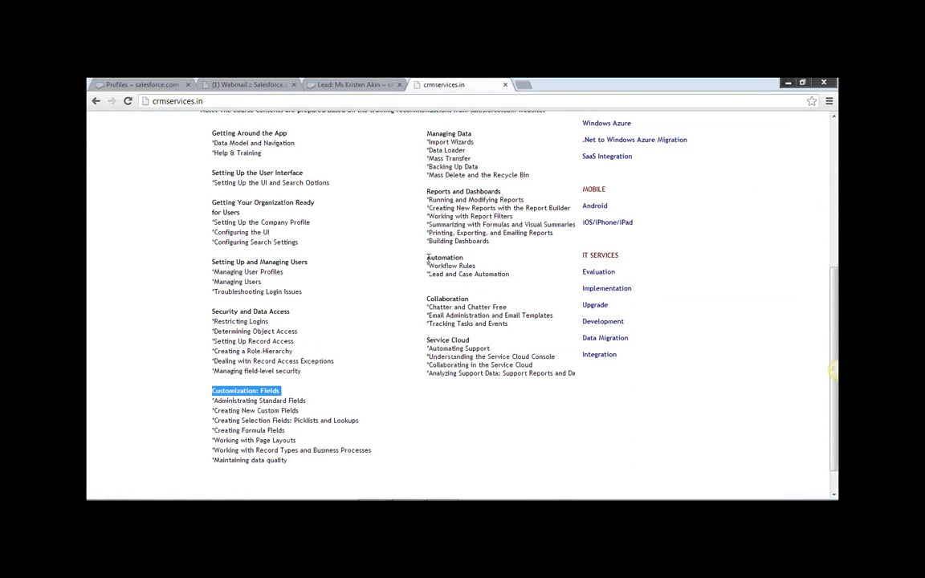
drag(426, 257, 463, 258)
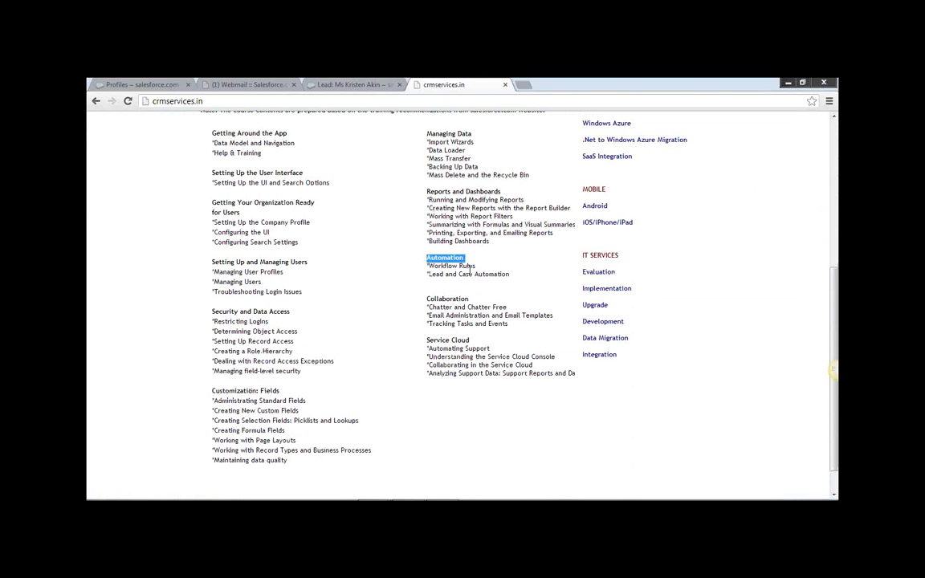
drag(469, 299, 456, 299)
click(480, 345)
drag(472, 341, 429, 337)
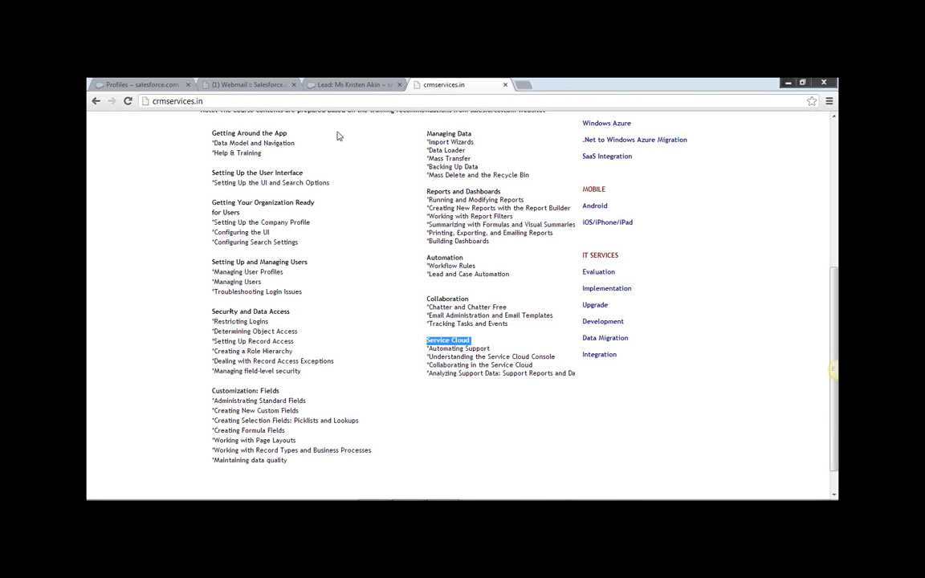
click(141, 85)
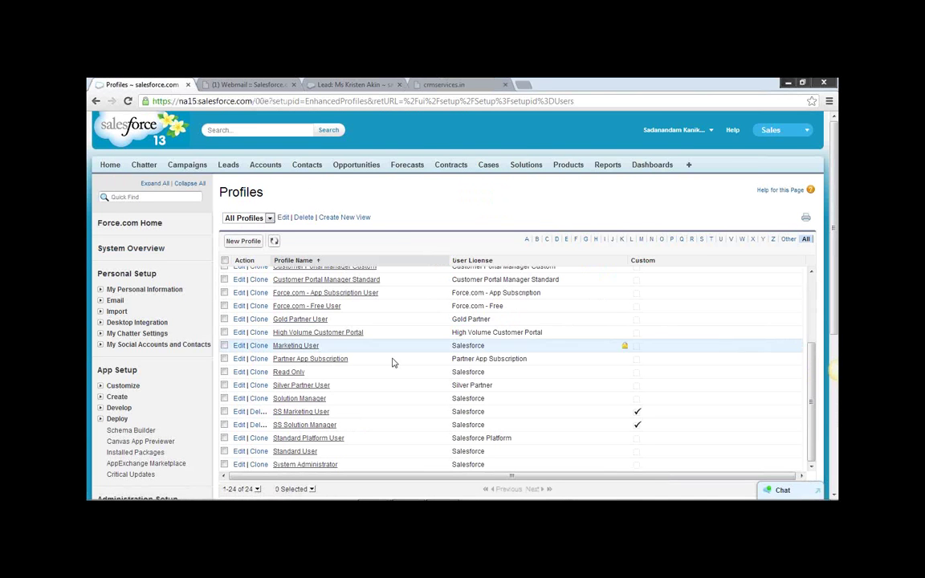
Visit Setup and the Home page via the user menu, then reopen Setup and scroll to Administration Setup.
click(709, 130)
click(654, 160)
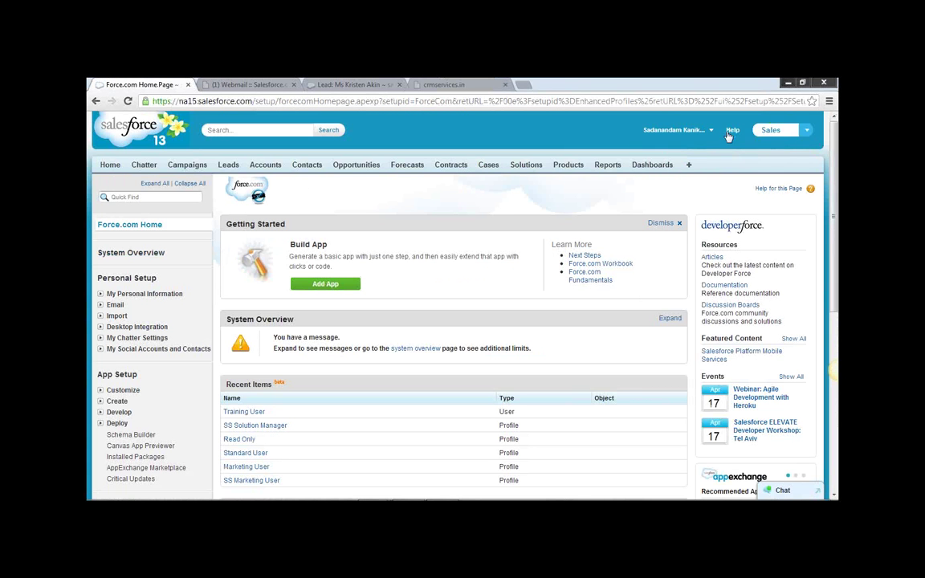
click(674, 129)
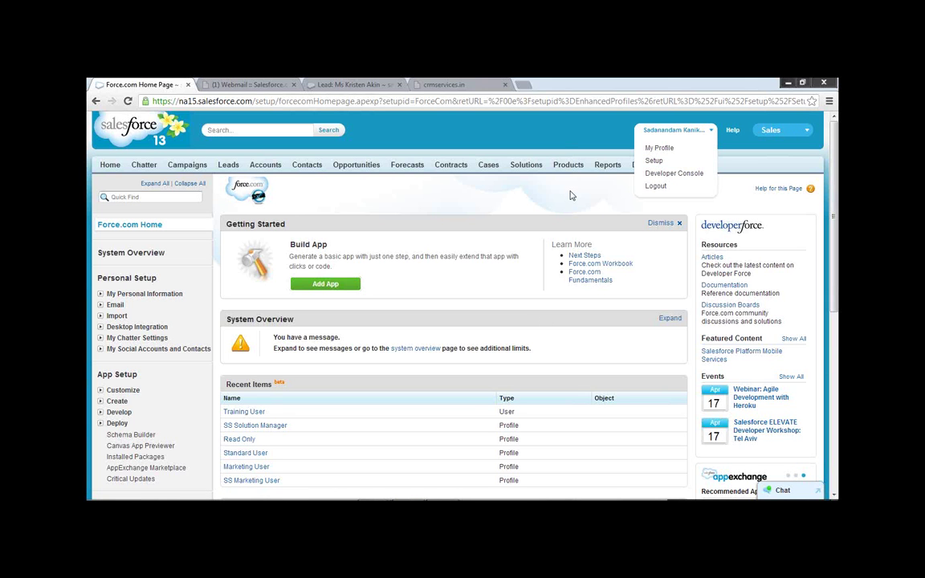
click(110, 165)
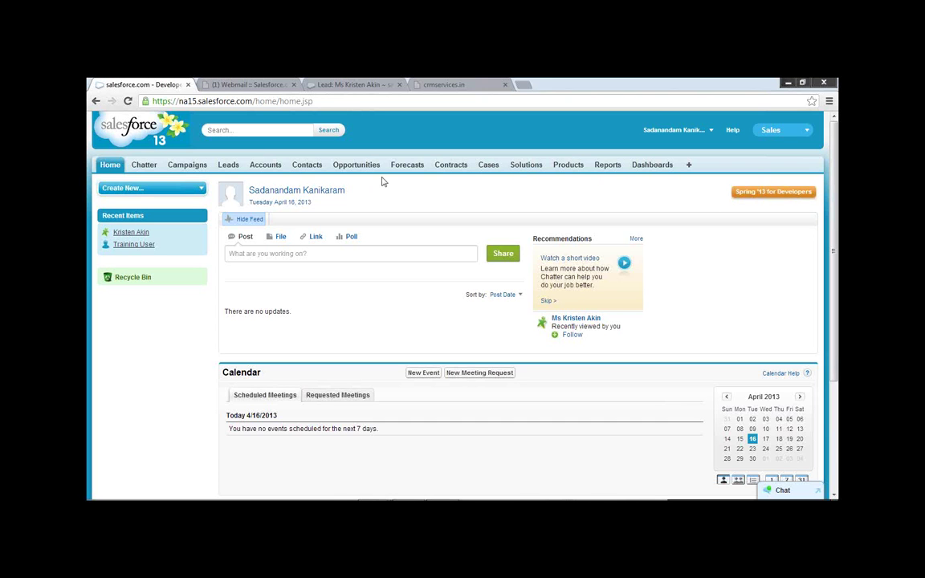
click(709, 133)
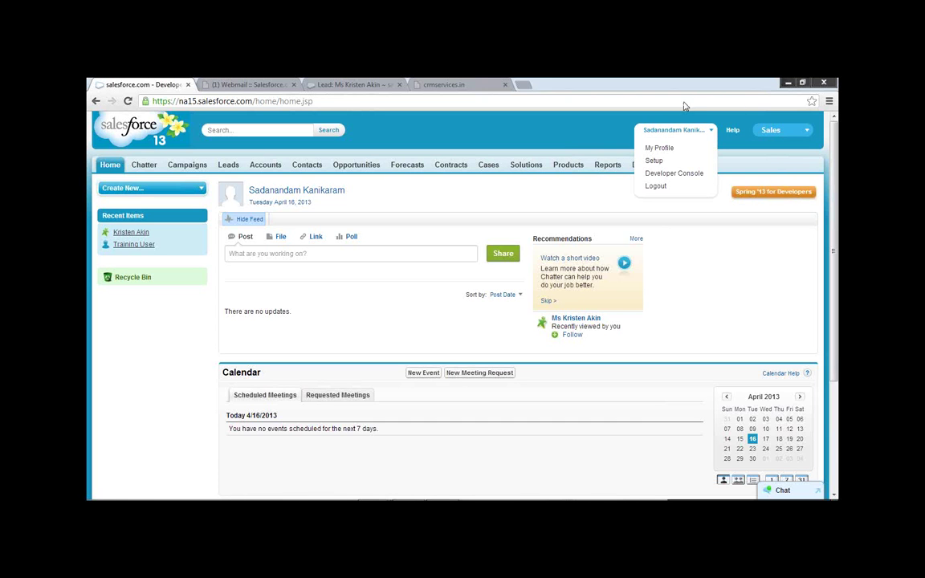
click(656, 162)
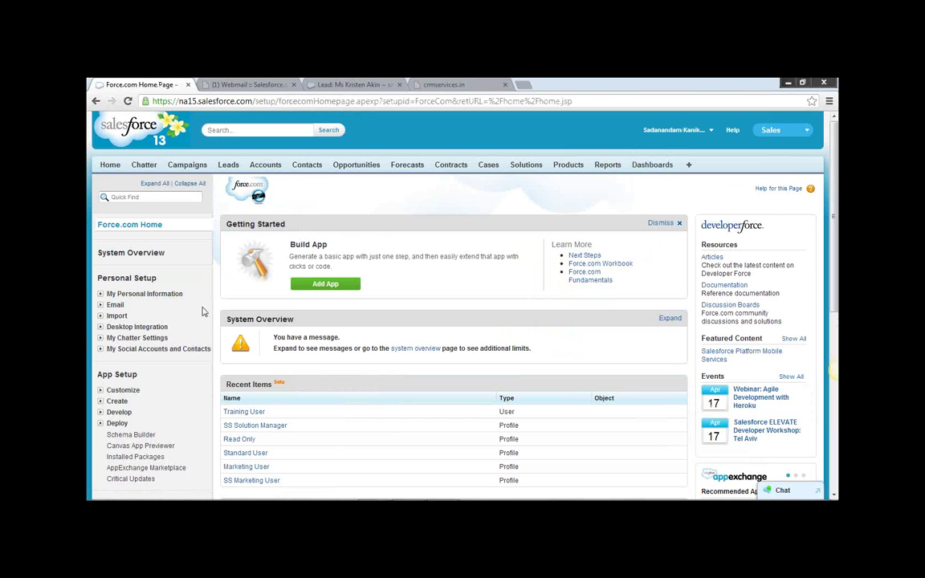
scroll(187, 324, down, 1)
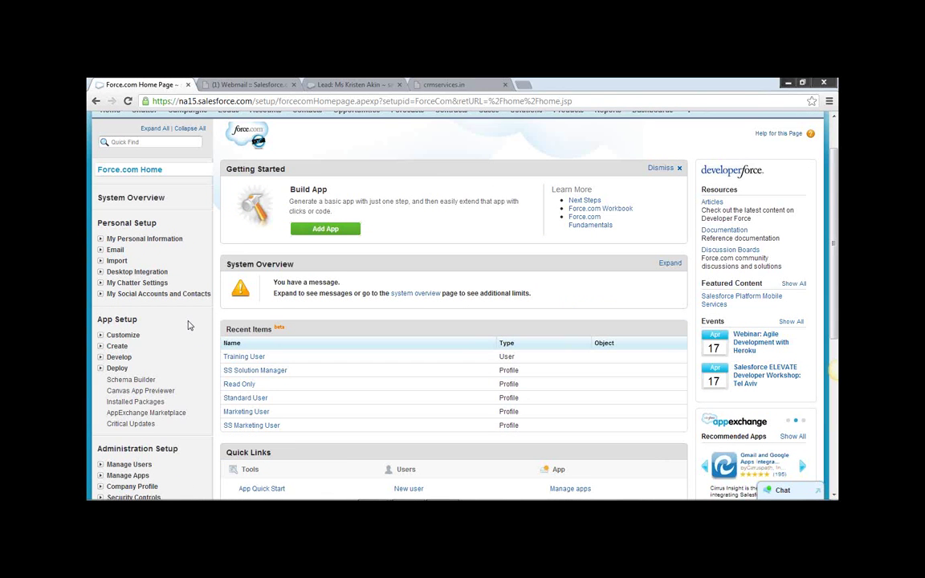
scroll(190, 326, down, 4)
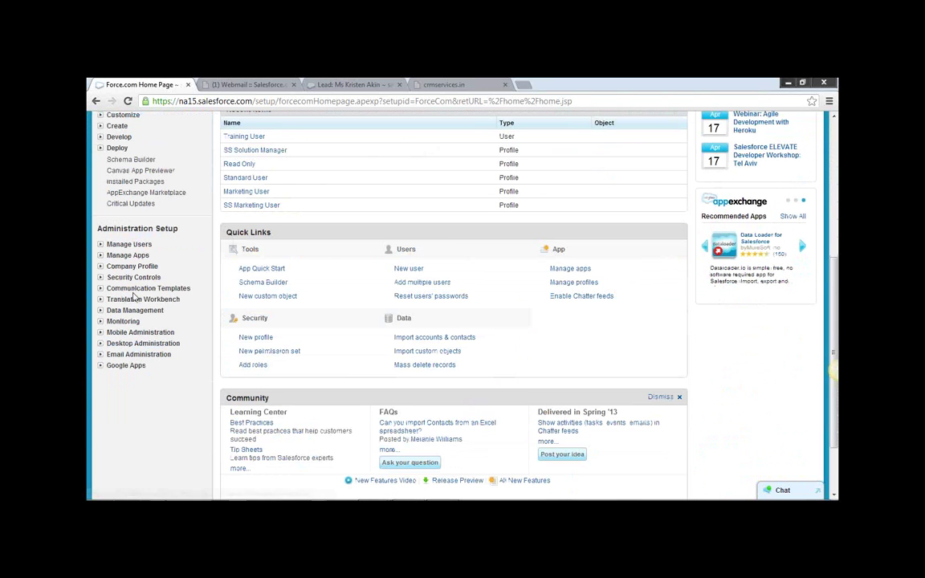
click(99, 266)
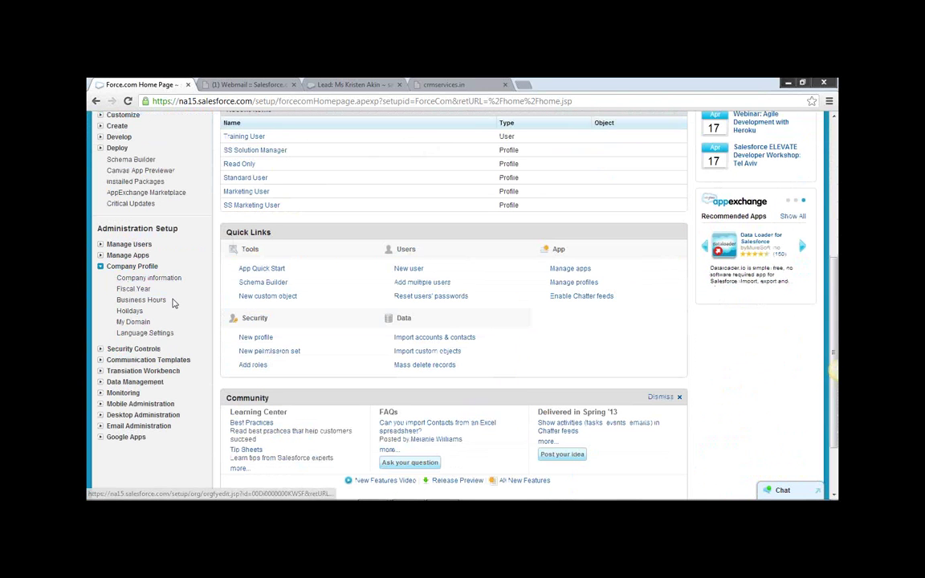
click(154, 269)
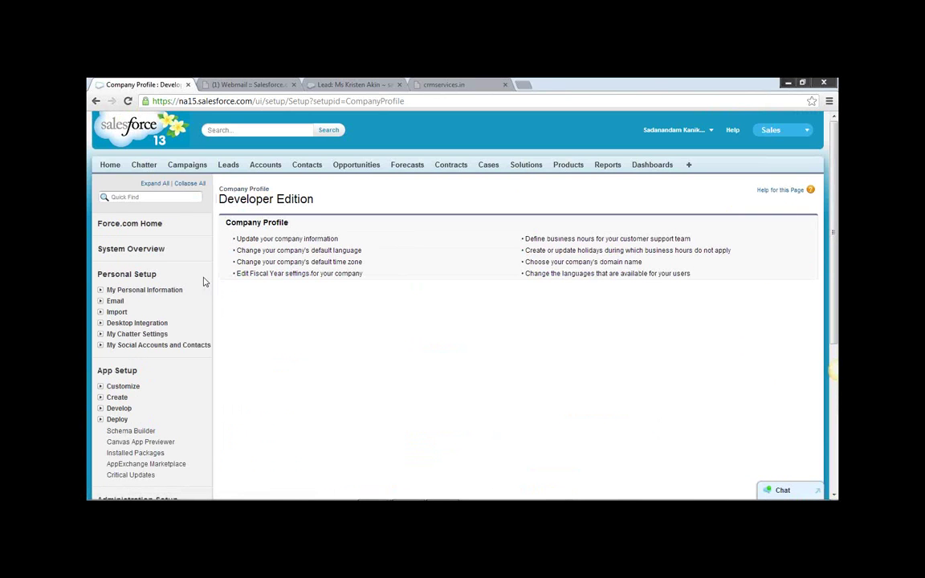
scroll(174, 345, down, 1)
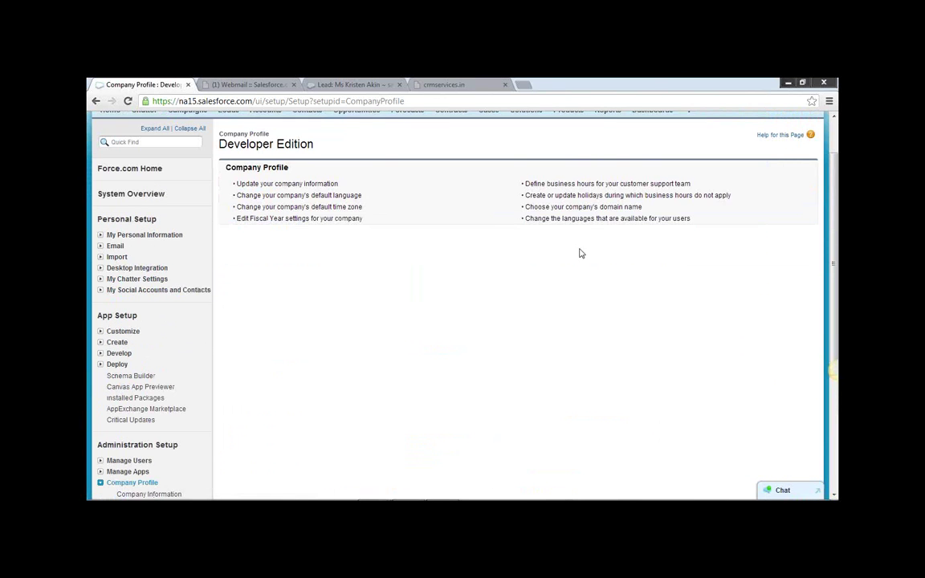
scroll(228, 212, up, 1)
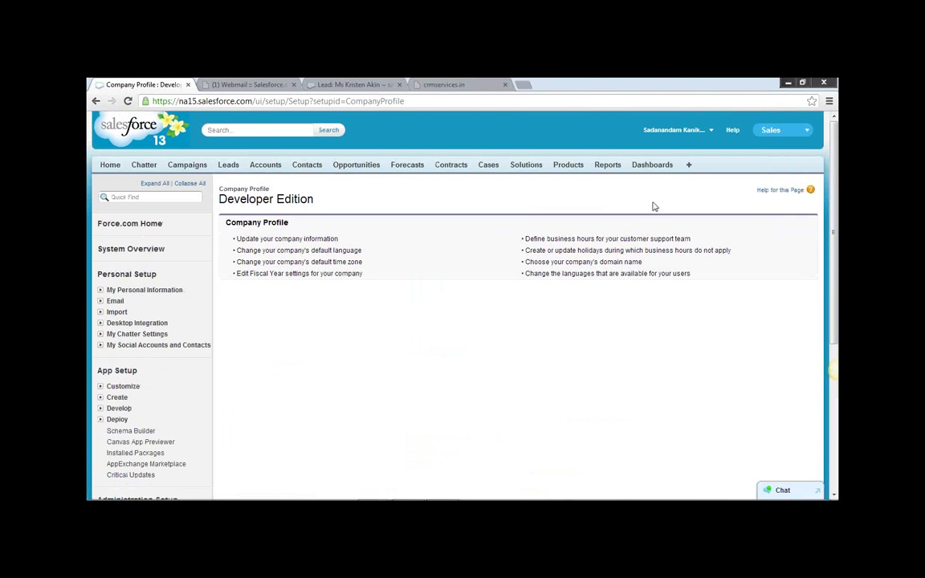
click(705, 133)
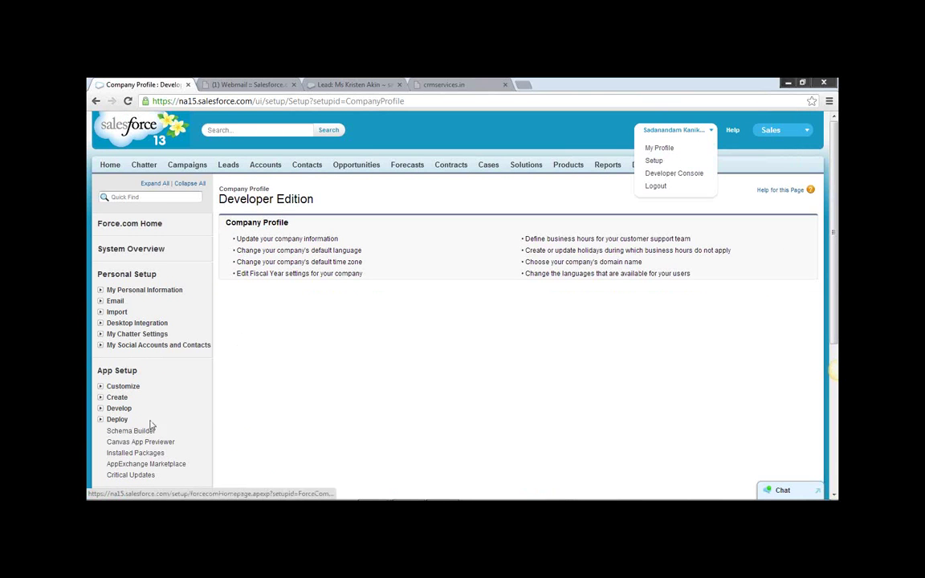
scroll(140, 434, down, 2)
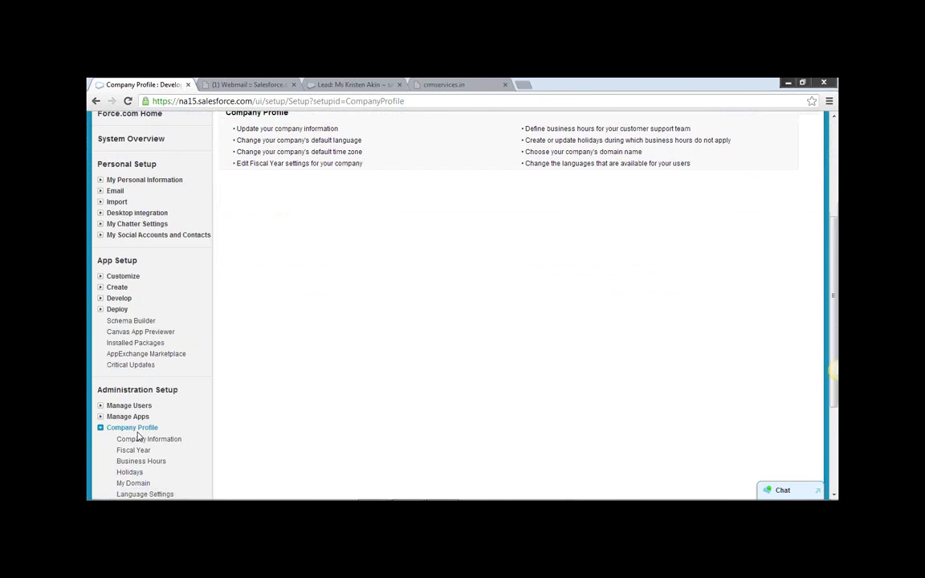
scroll(138, 436, down, 1)
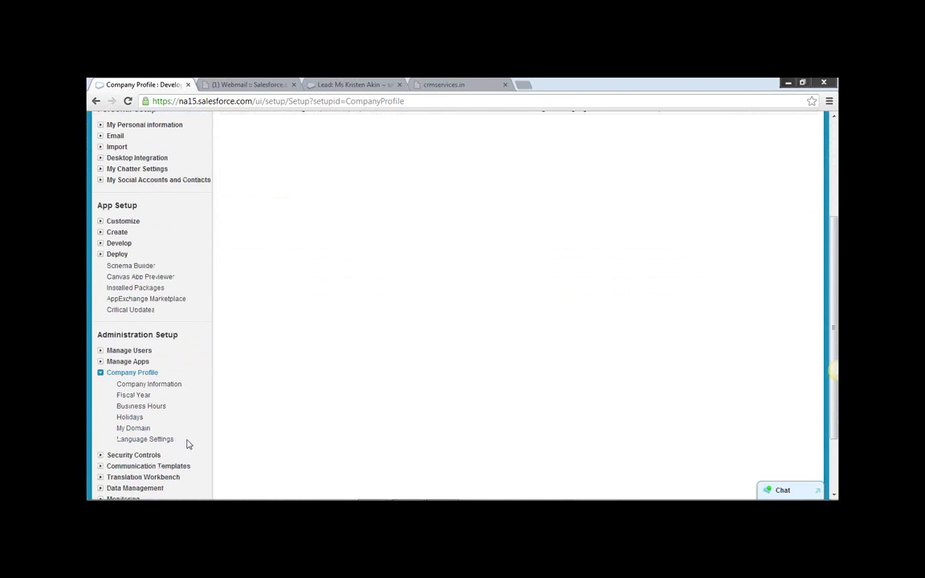
scroll(187, 444, down, 1)
scroll(188, 444, down, 1)
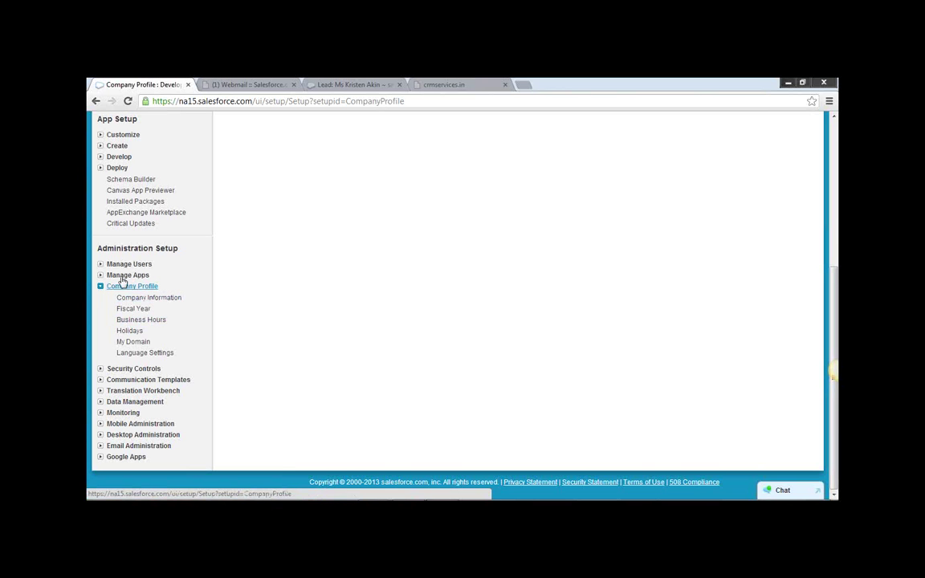
Clone the Standard User profile from the Profiles list and save it as 'BM Standard User'.
click(101, 264)
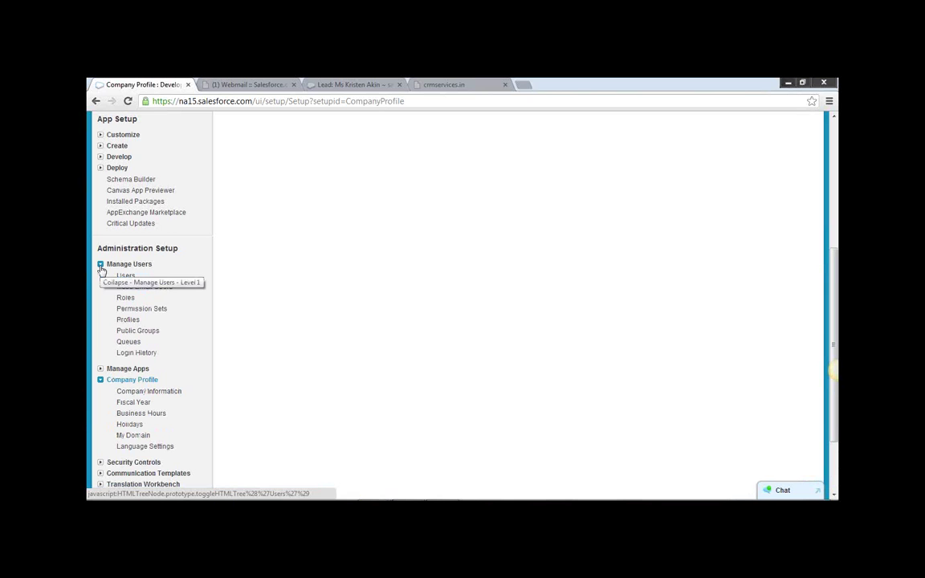
click(131, 321)
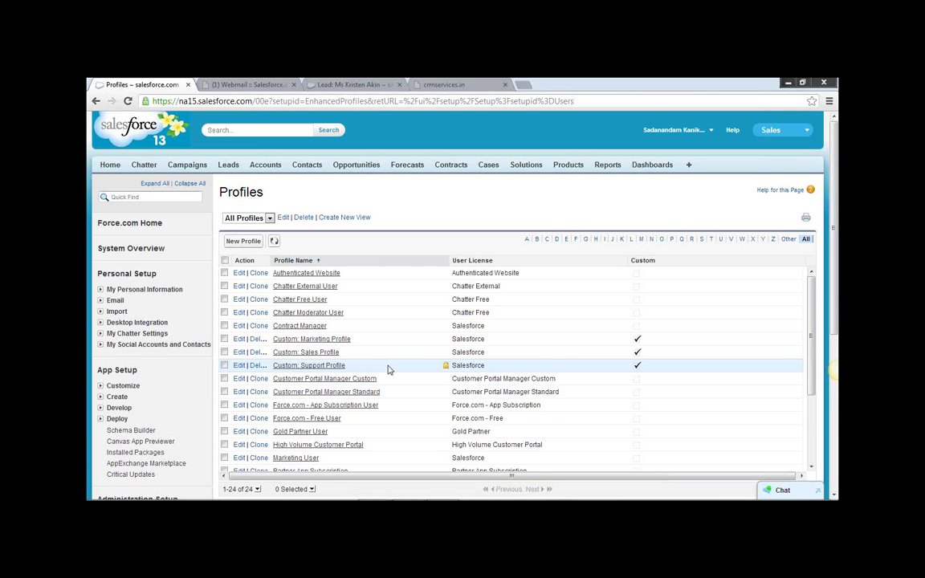
scroll(388, 371, down, 3)
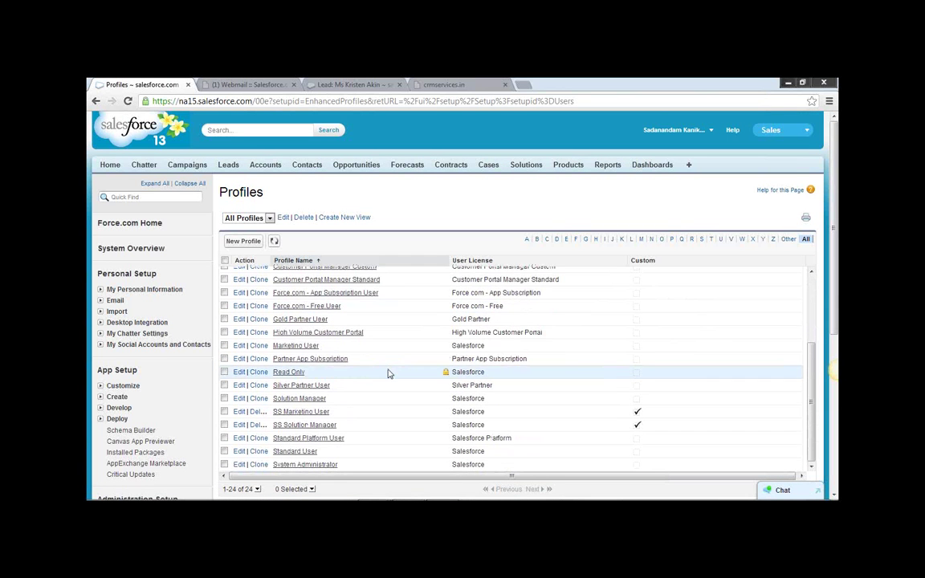
scroll(389, 373, down, 1)
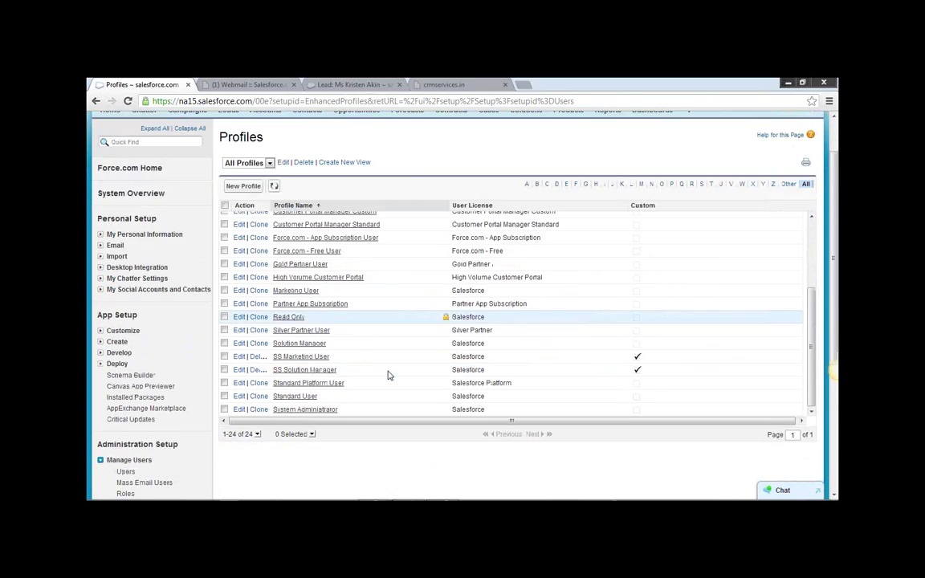
click(258, 398)
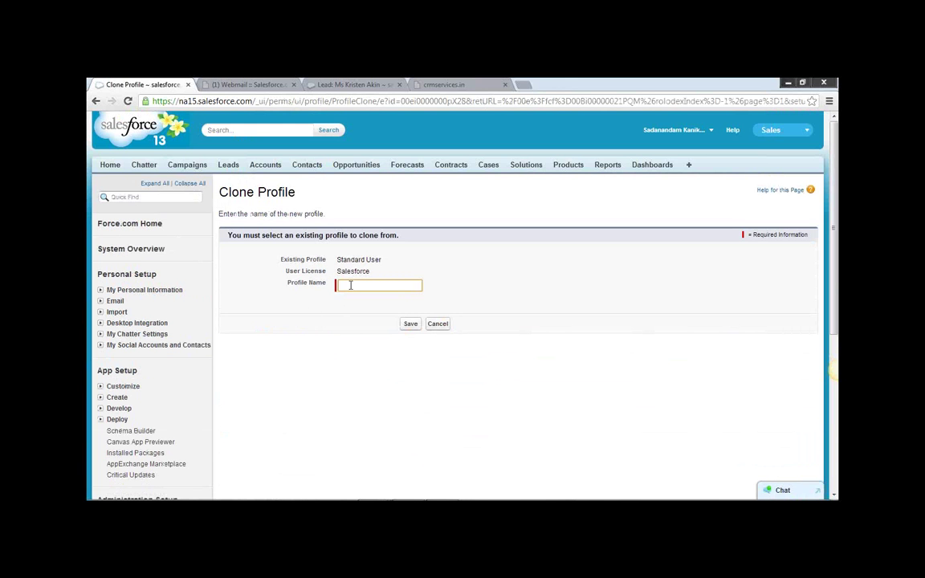
text(BM)
text(Standard User)
click(410, 328)
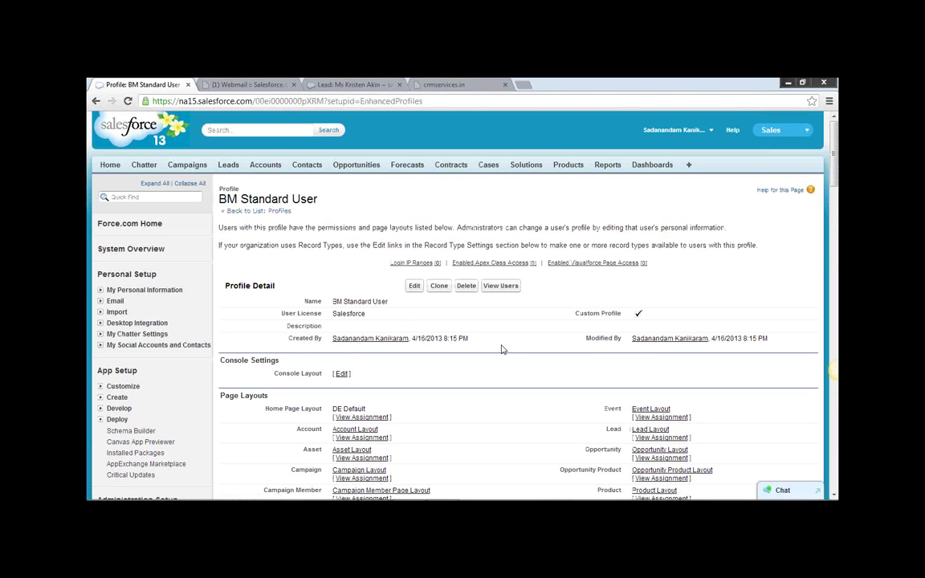
scroll(501, 349, down, 5)
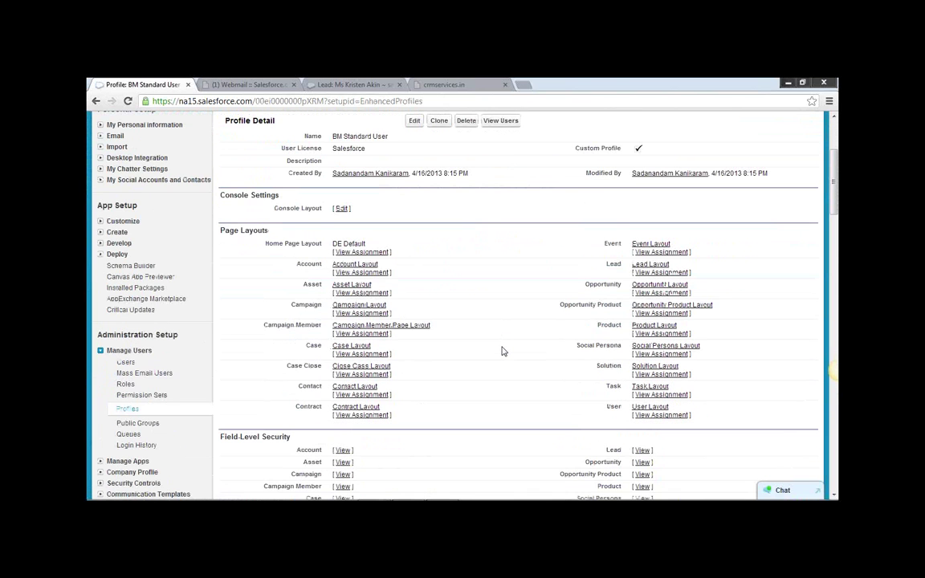
scroll(502, 351, down, 8)
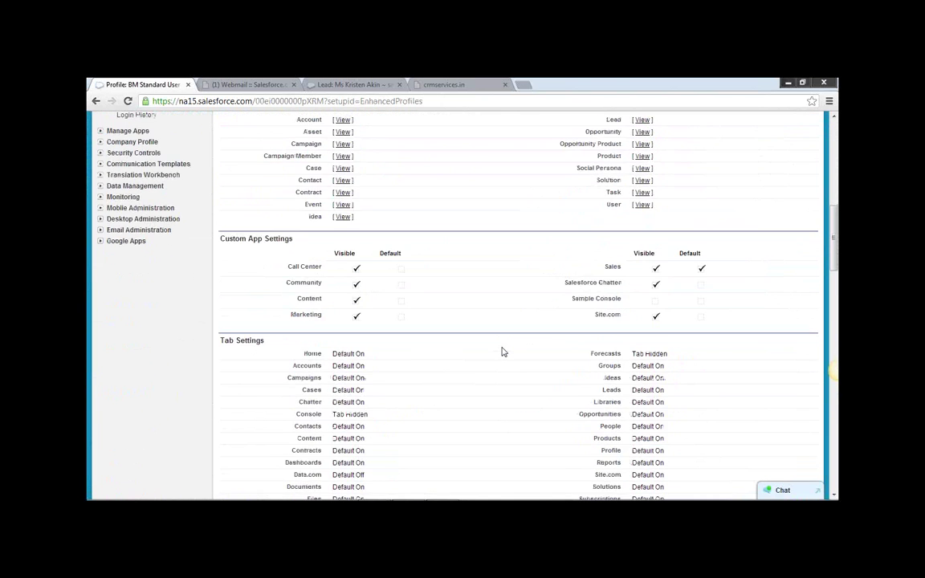
scroll(502, 351, down, 6)
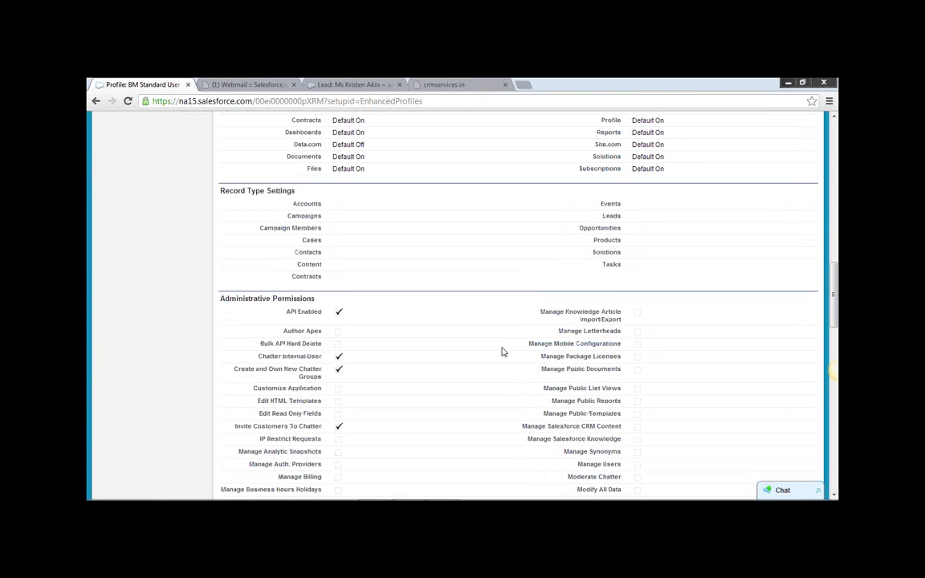
scroll(502, 351, down, 5)
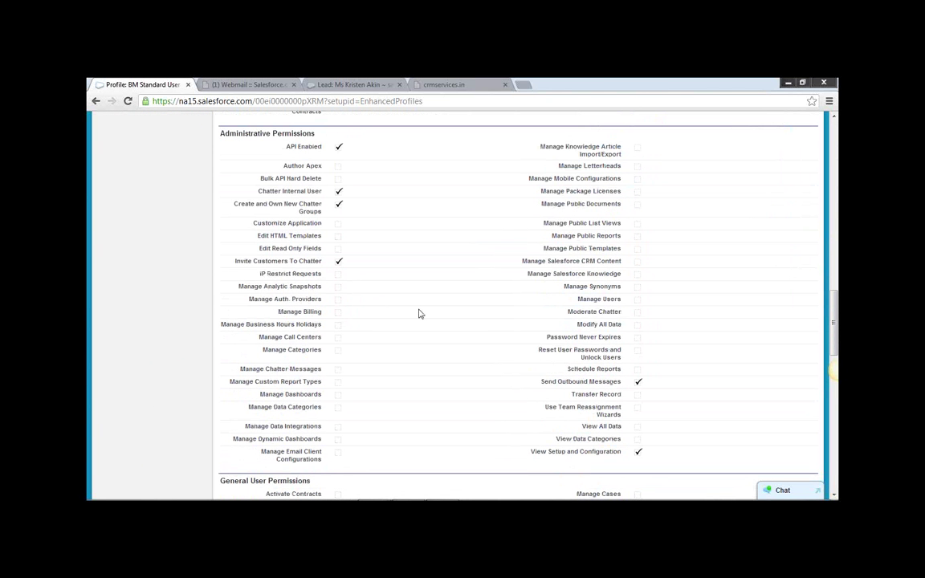
scroll(418, 313, down, 14)
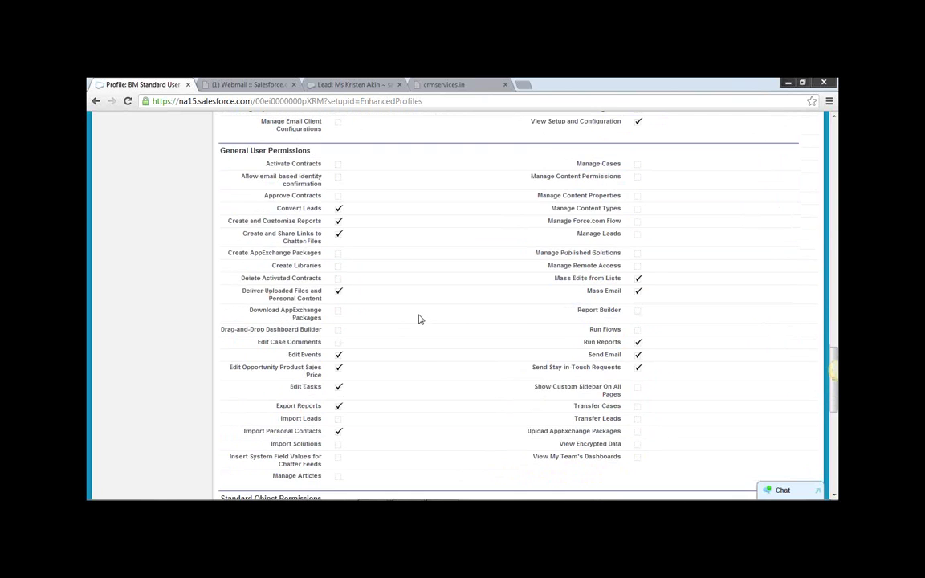
scroll(418, 319, down, 6)
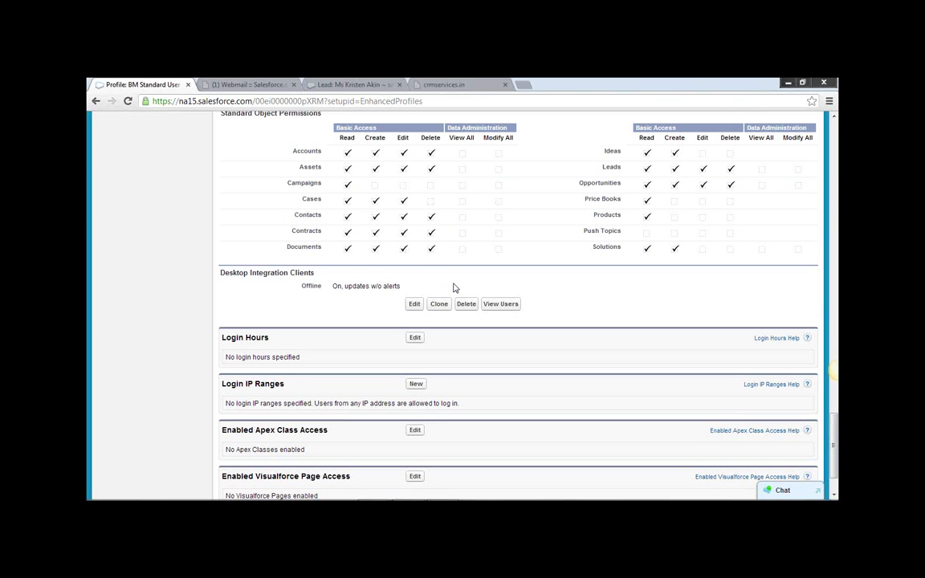
scroll(455, 293, down, 2)
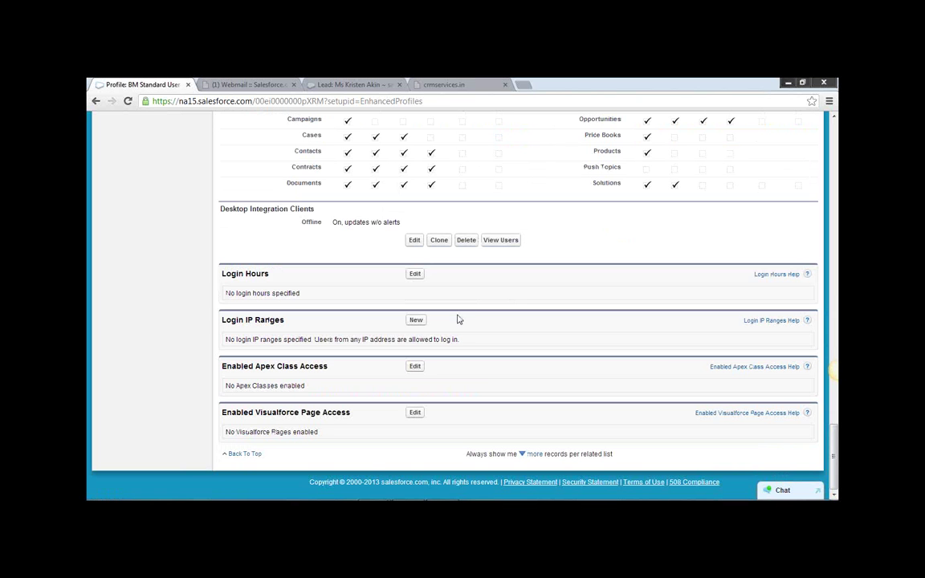
scroll(458, 319, up, 15)
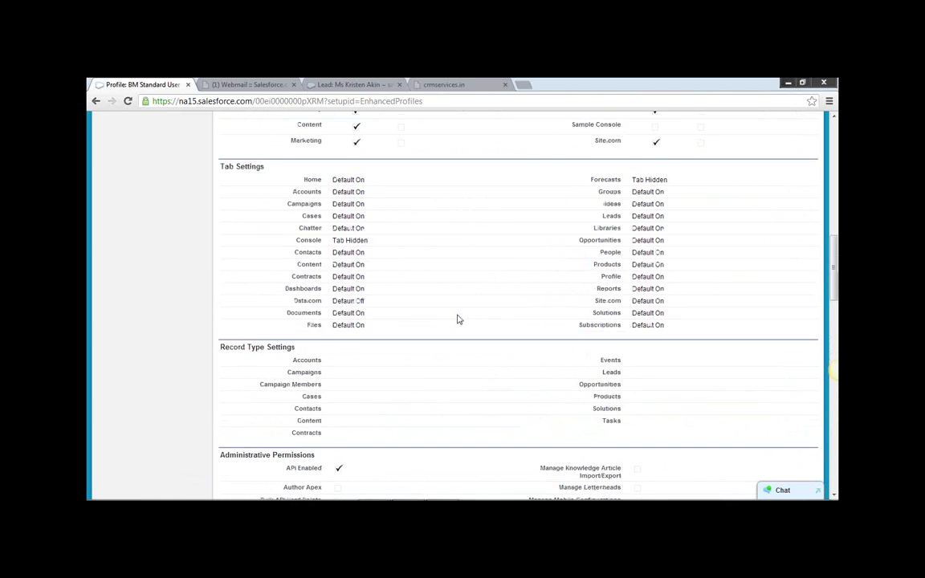
scroll(457, 320, up, 15)
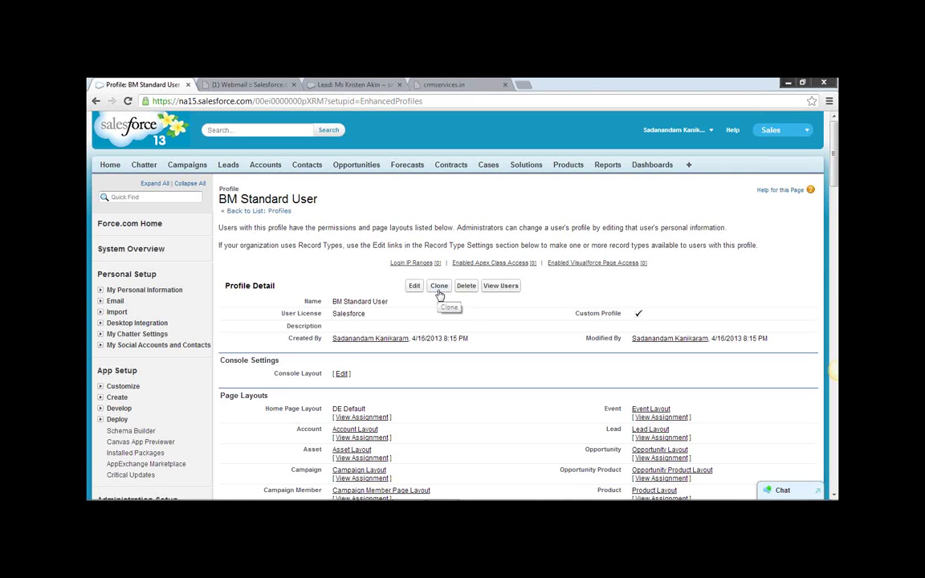
Abandon the BM Standard User clone and return to the Profiles list, now 25 profiles.
click(439, 290)
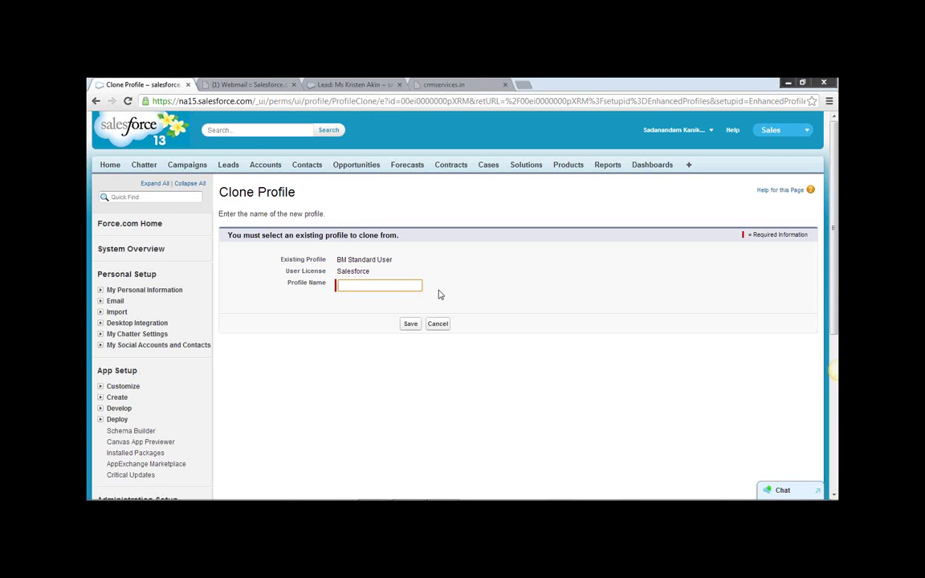
click(95, 101)
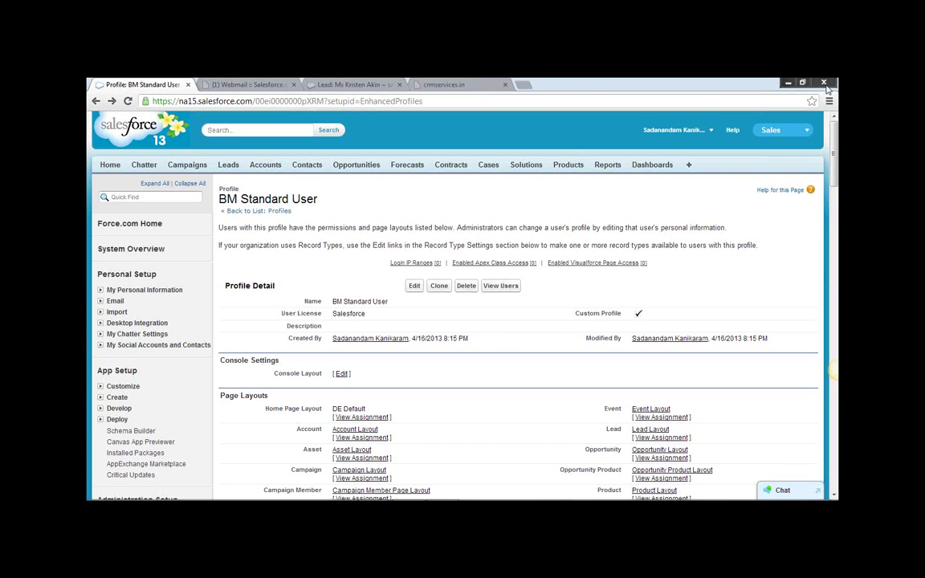
click(833, 218)
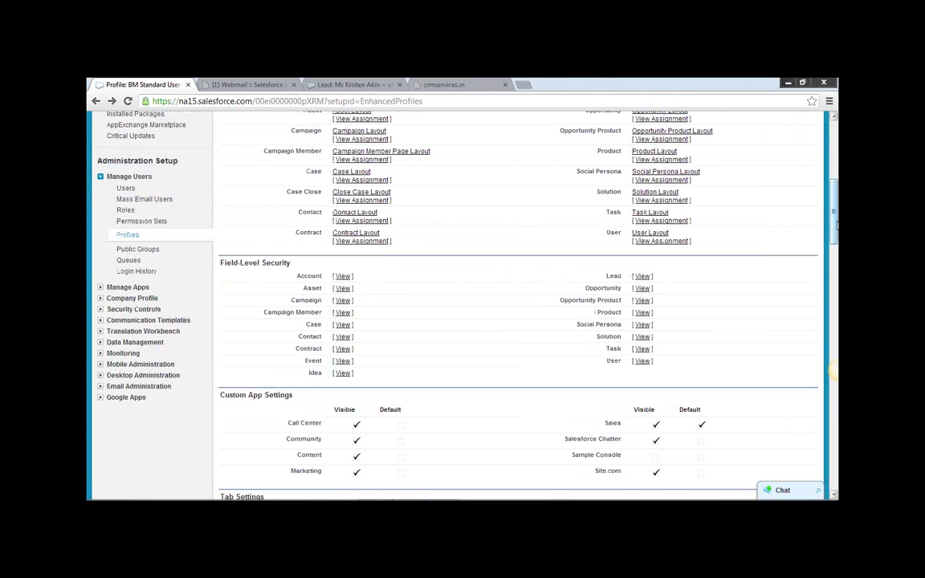
click(128, 236)
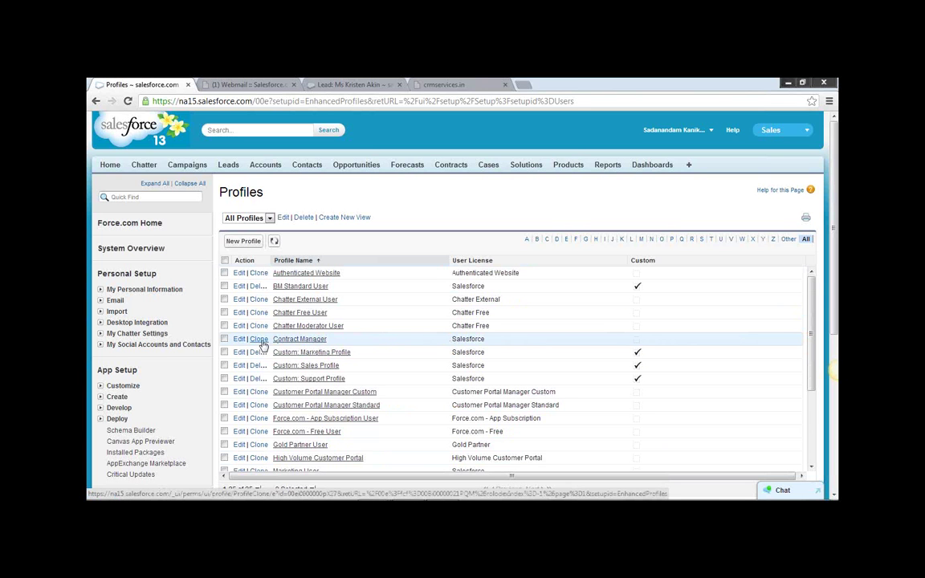
Clone Contract Manager as 'AP Contract Manager', save it, and review its detail page.
click(260, 340)
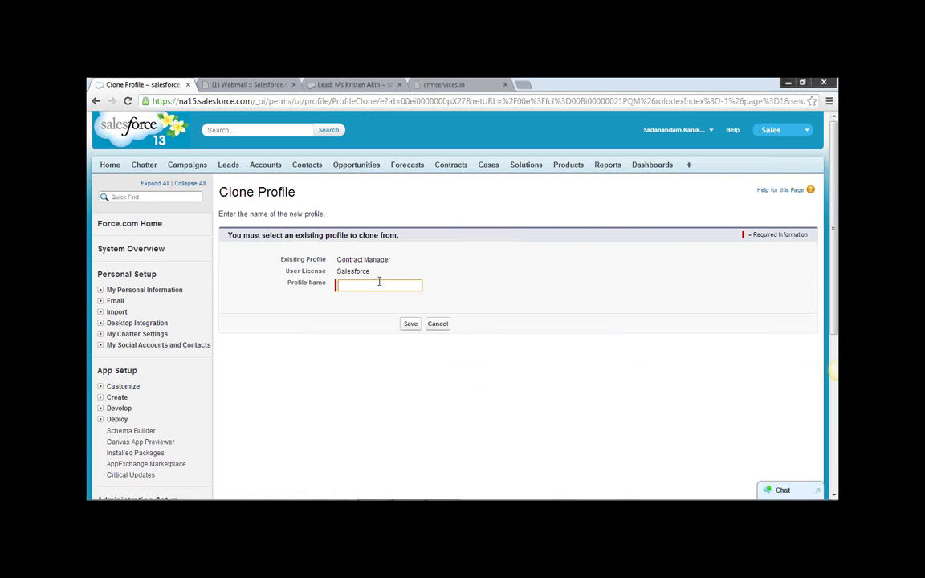
text(AP Contract)
text(Manager)
click(410, 325)
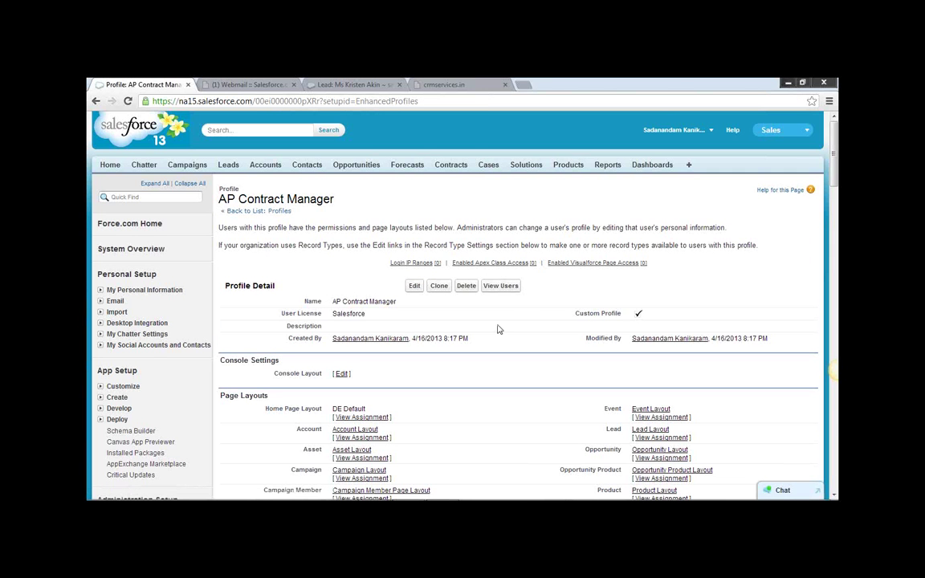
scroll(835, 191, down, 3)
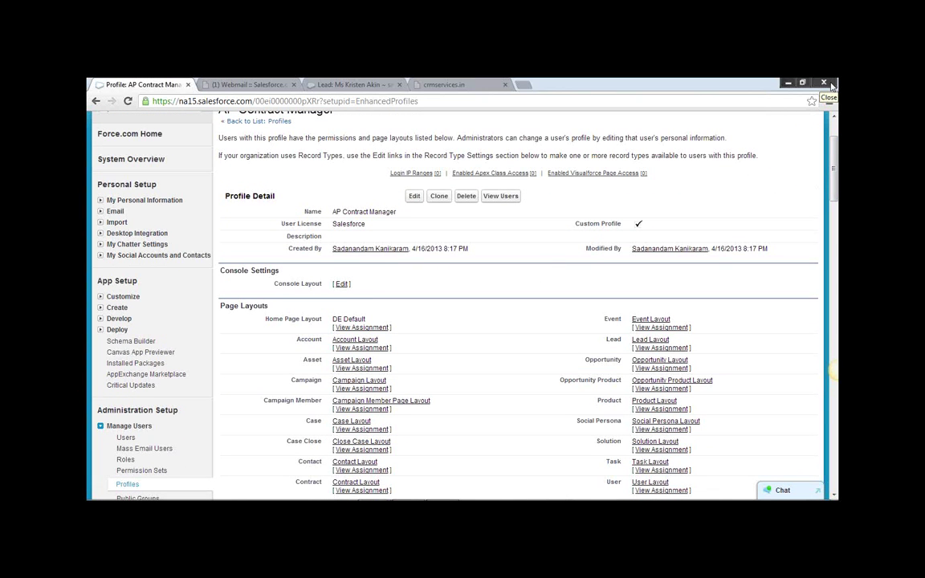
scroll(616, 160, up, 2)
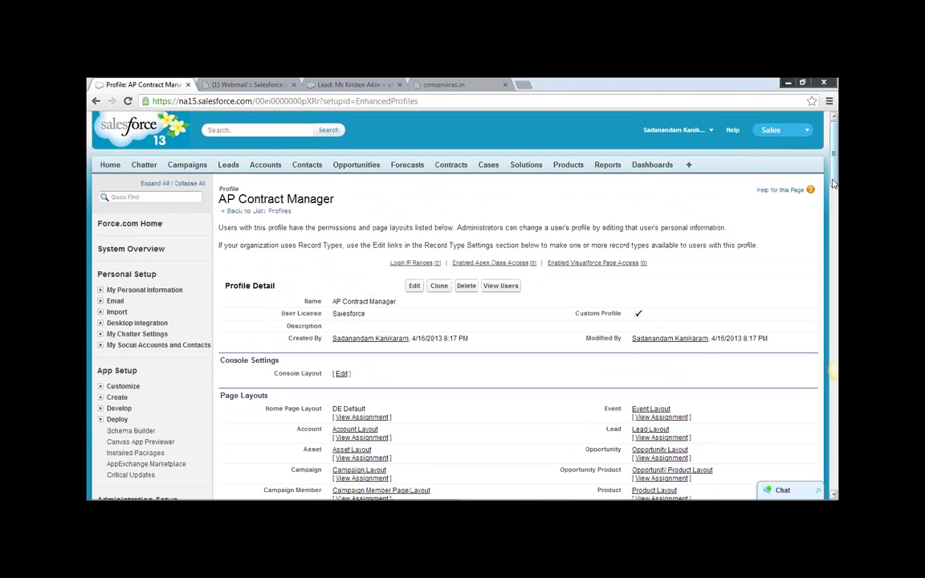
scroll(835, 224, down, 3)
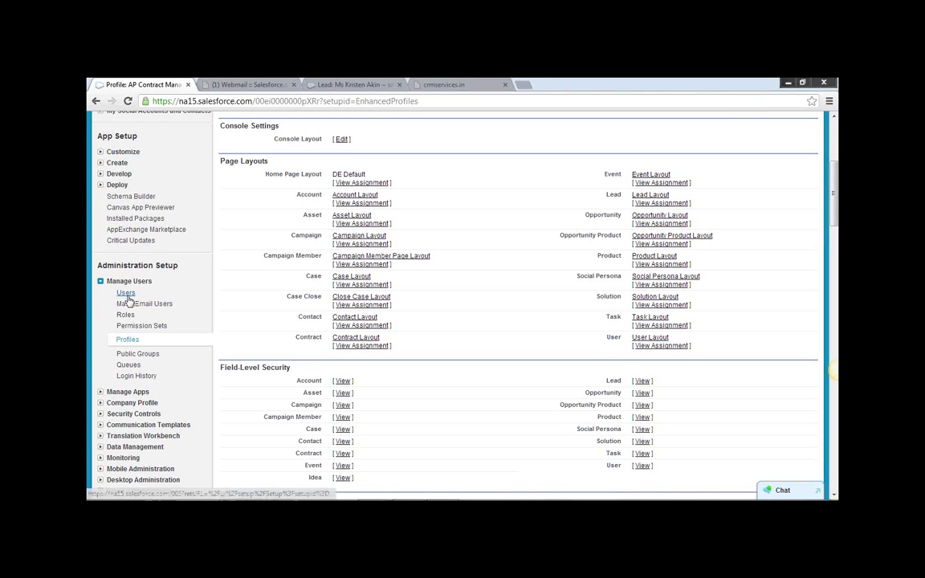
From page 2 of Profiles, clone System Administrator and name the copy 'Sri Sys Admin'.
click(128, 340)
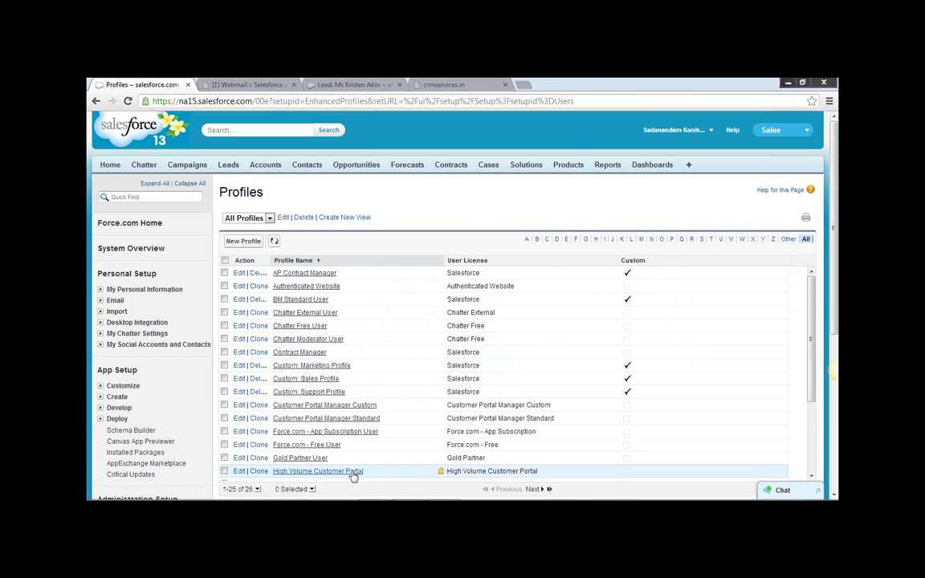
scroll(450, 486, down, 2)
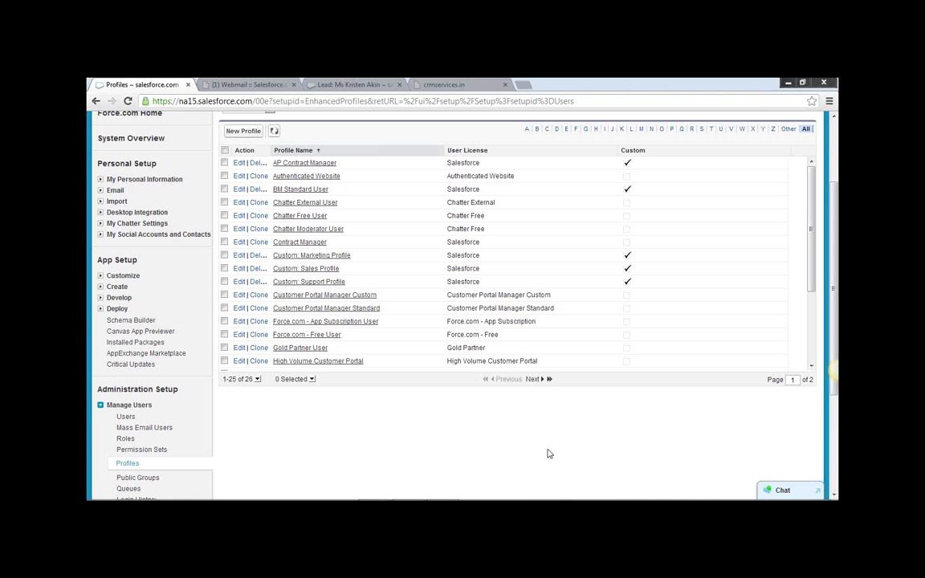
click(533, 379)
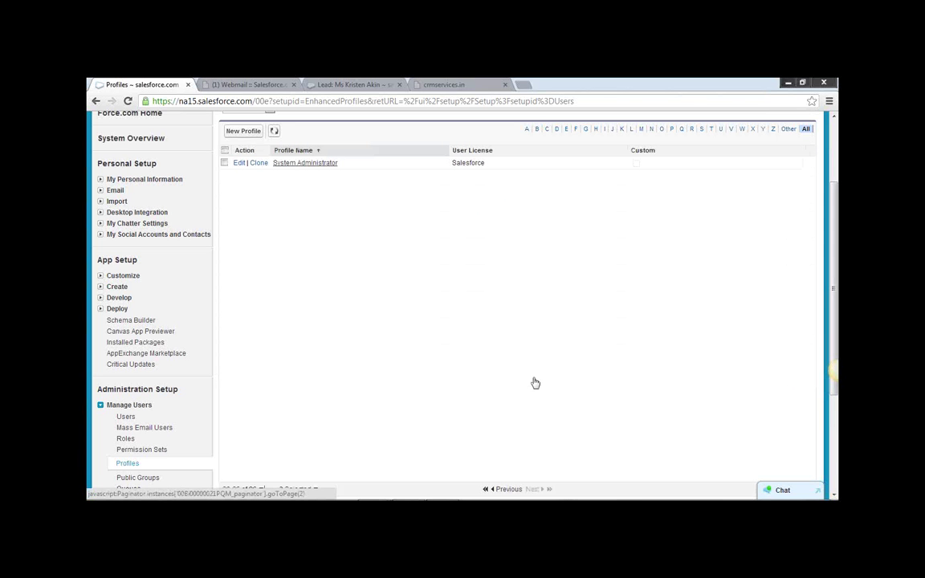
click(257, 162)
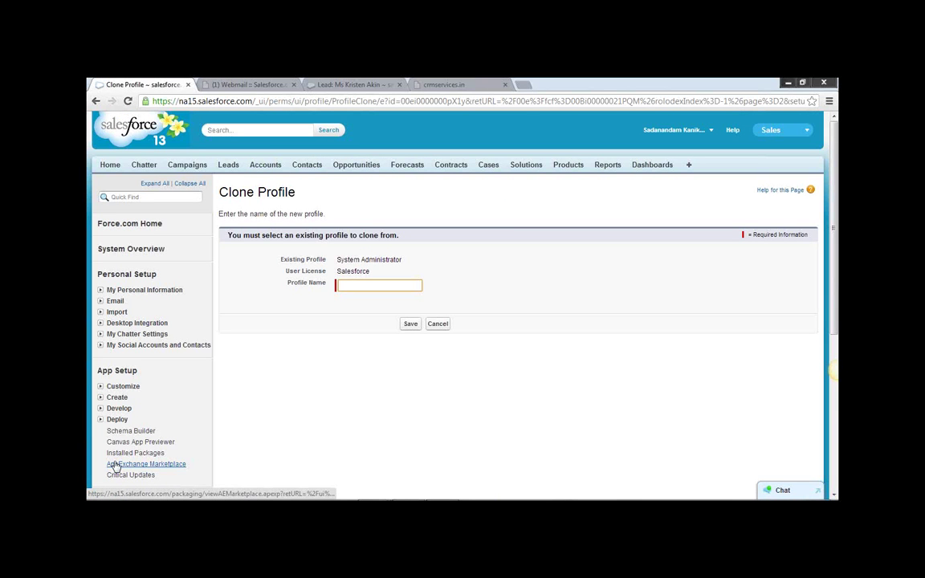
text(S)
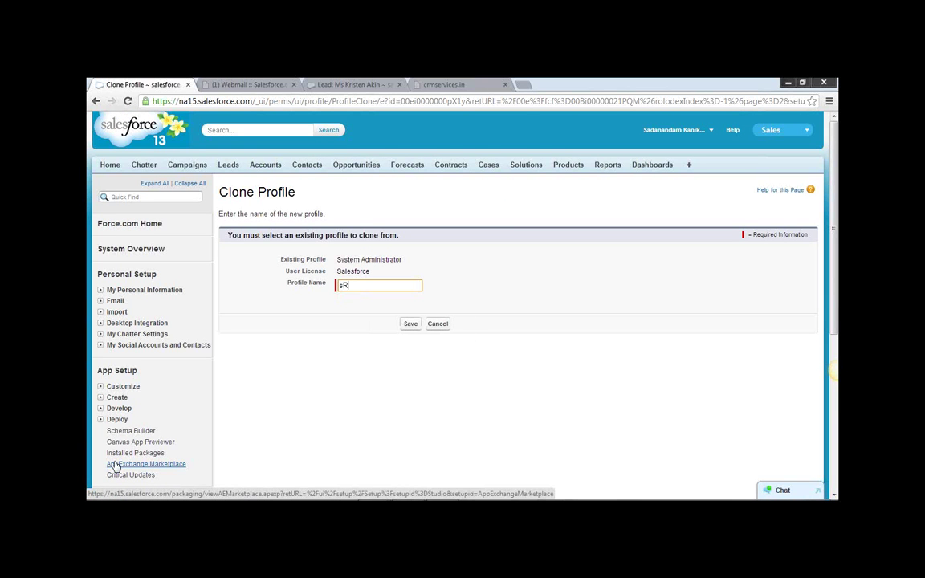
key(BackSpace)
text(Sri Sys Admin)
Save the Sri Sys Admin profile and scroll through its license and page layouts.
click(408, 327)
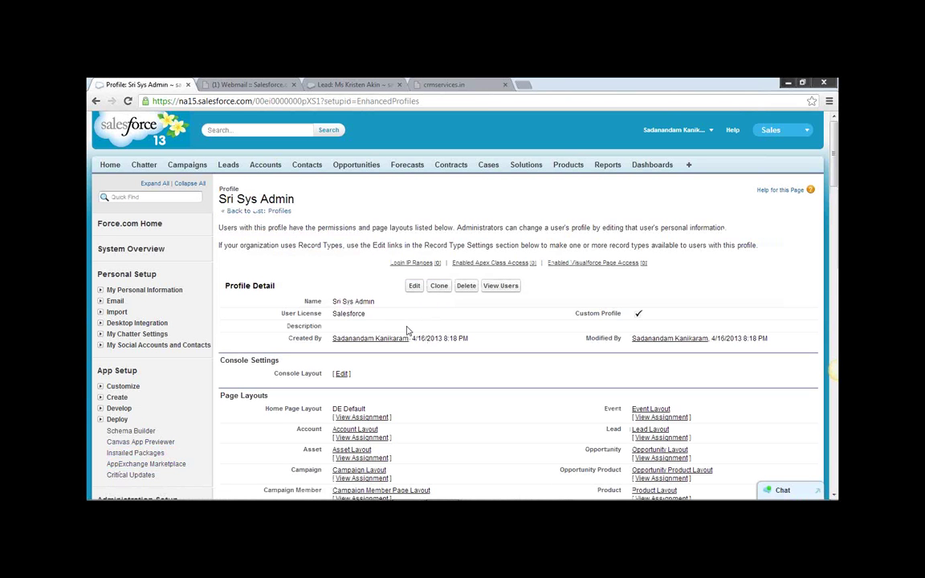
scroll(407, 330, down, 1)
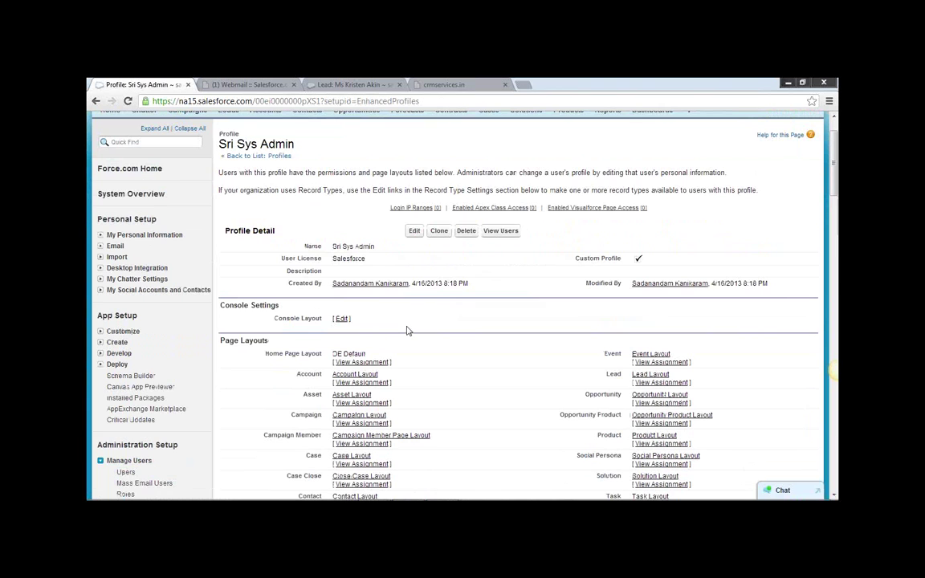
scroll(407, 329, down, 1)
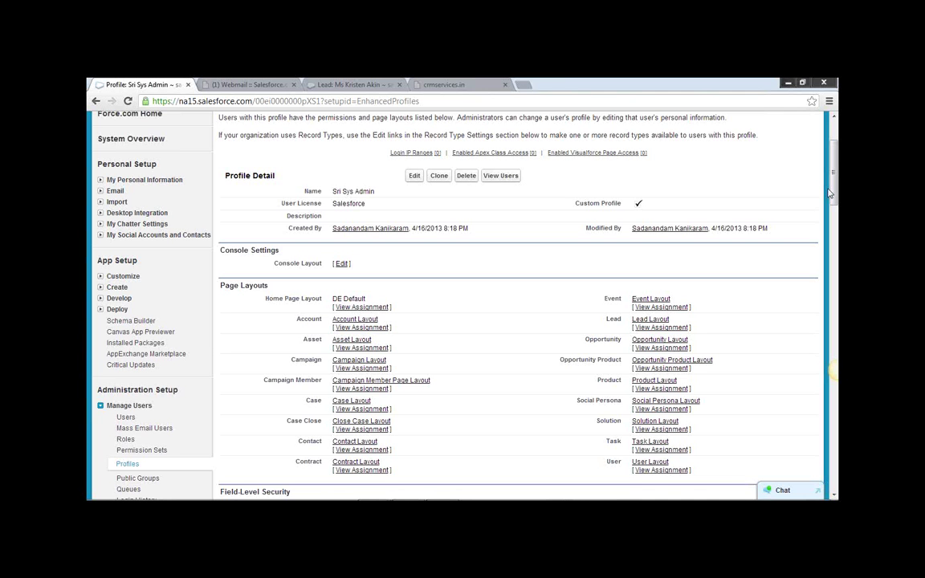
Log out of Salesforce and close the lead record, crmservices.in and webmail tabs.
scroll(696, 166, up, 2)
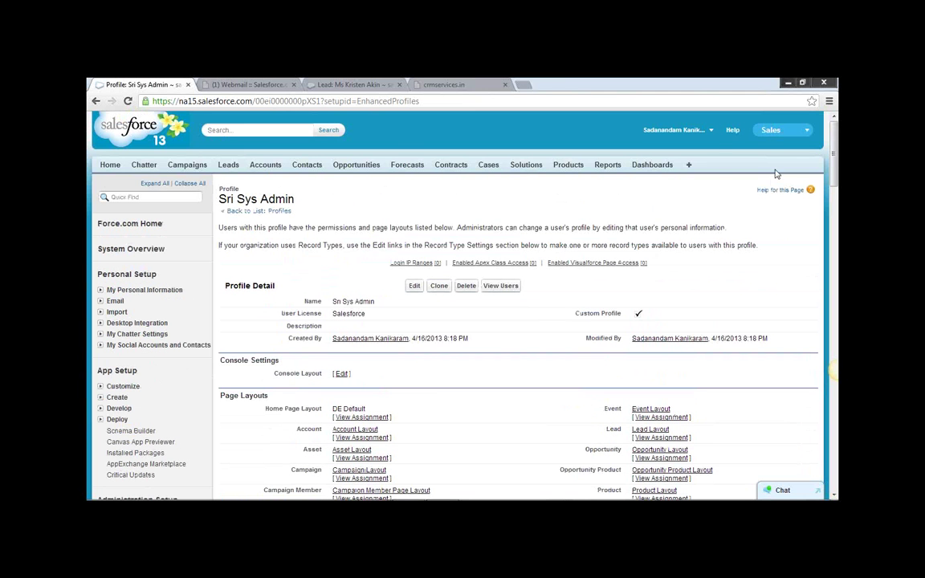
click(682, 130)
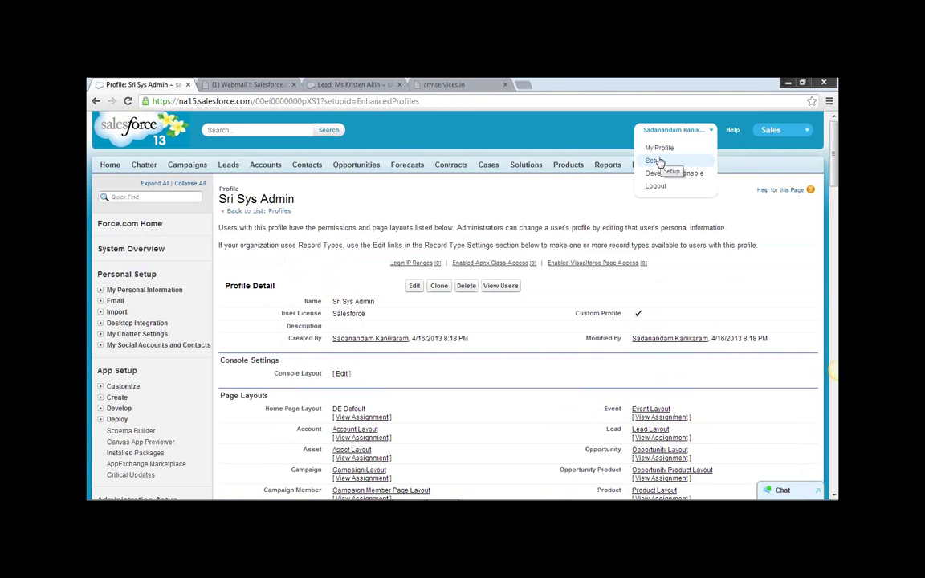
click(654, 186)
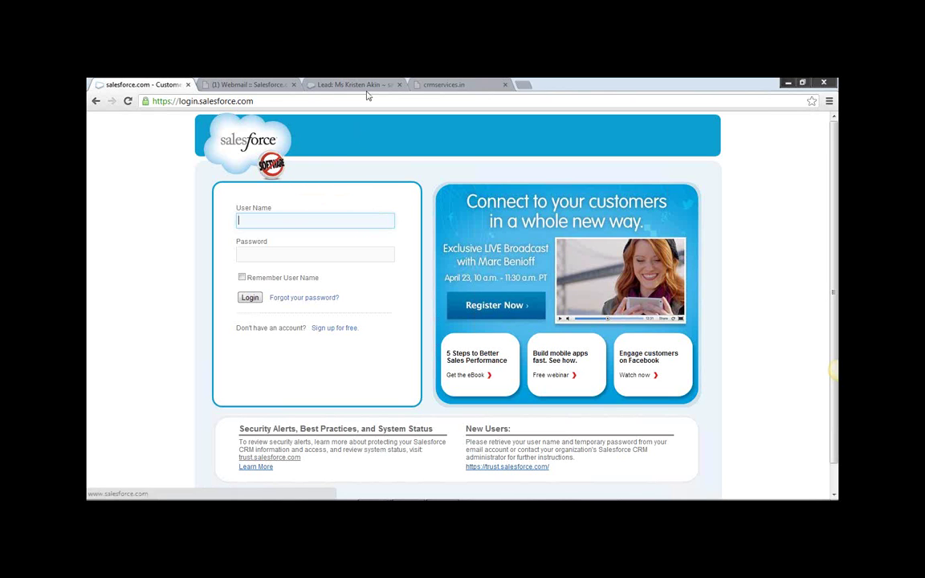
click(399, 85)
click(399, 85)
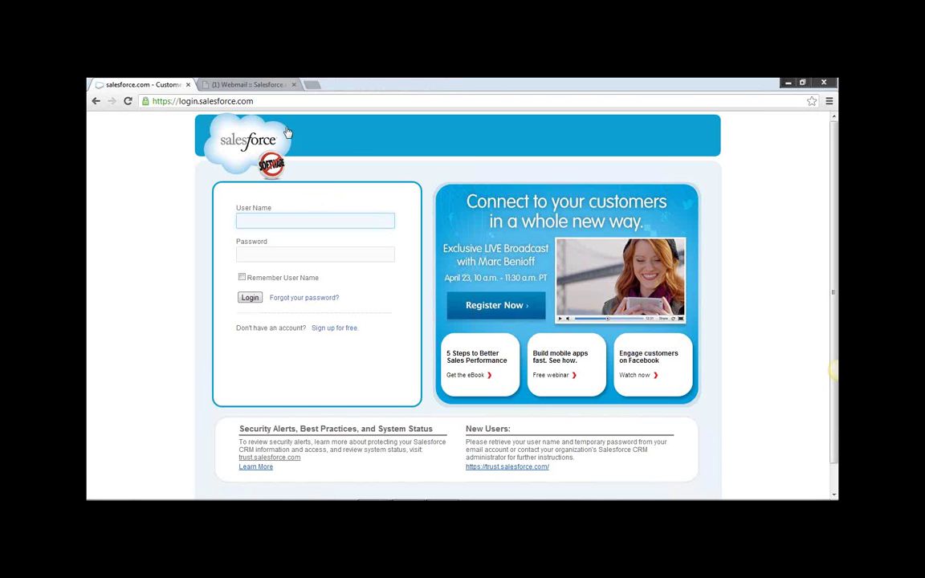
click(293, 85)
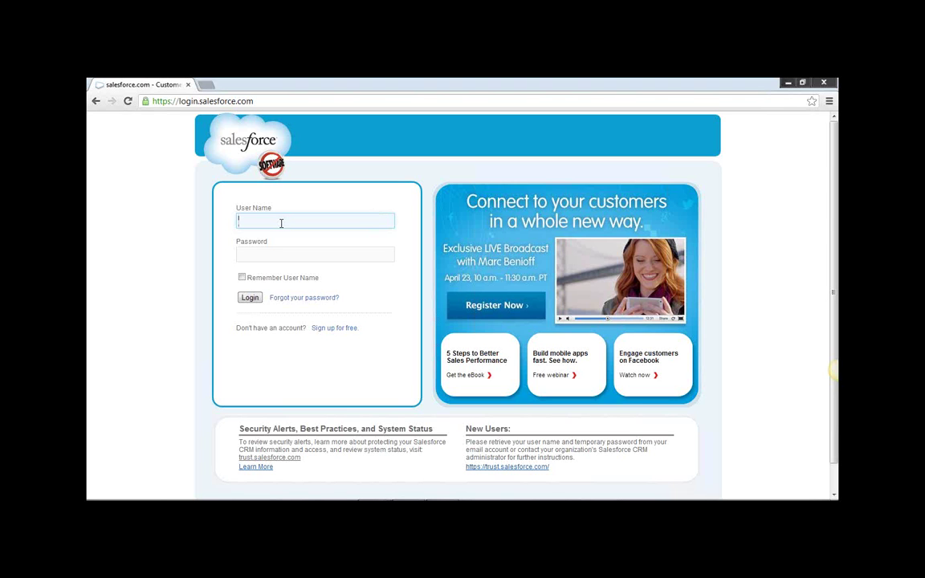
Sign in with the saved training username and password, retyping the password after a failed attempt.
text(t)
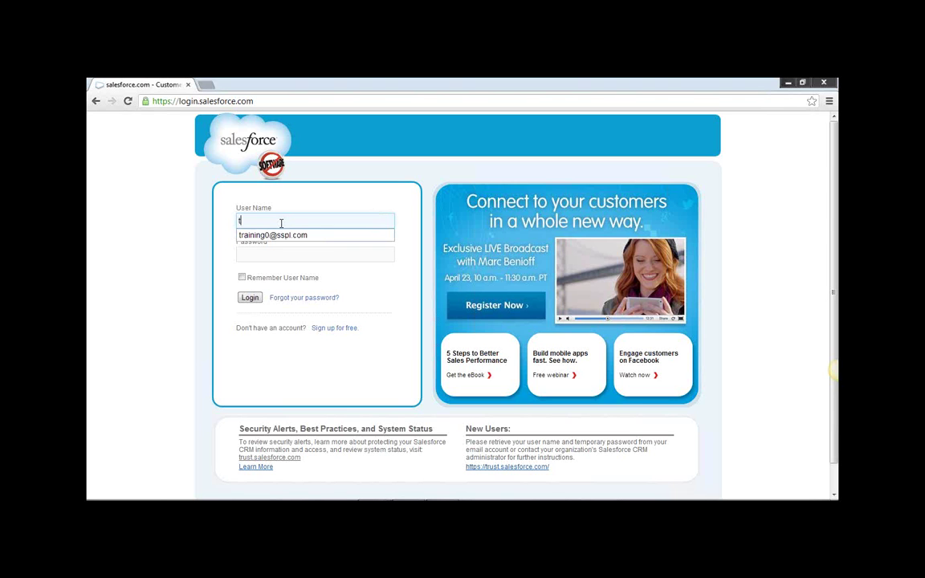
key(Down)
key(Return)
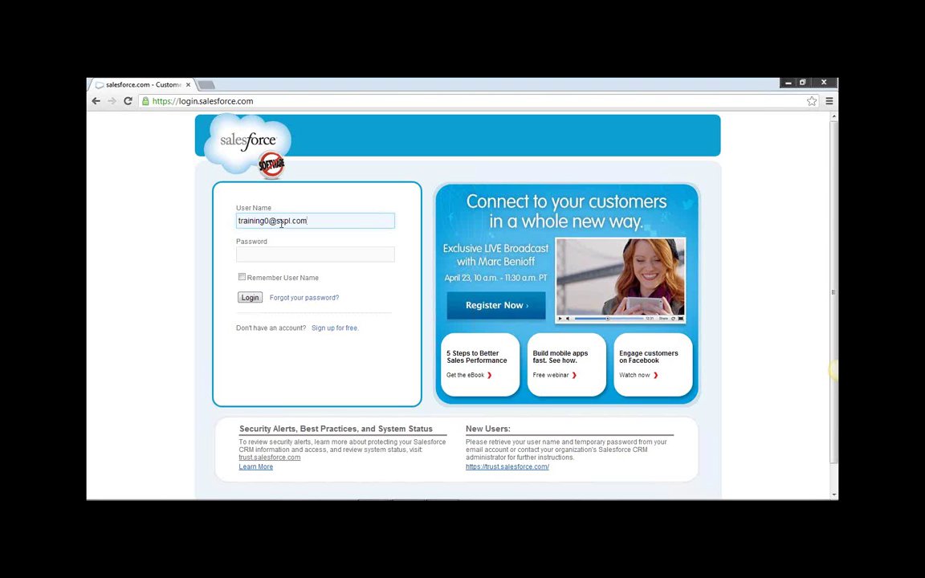
click(292, 255)
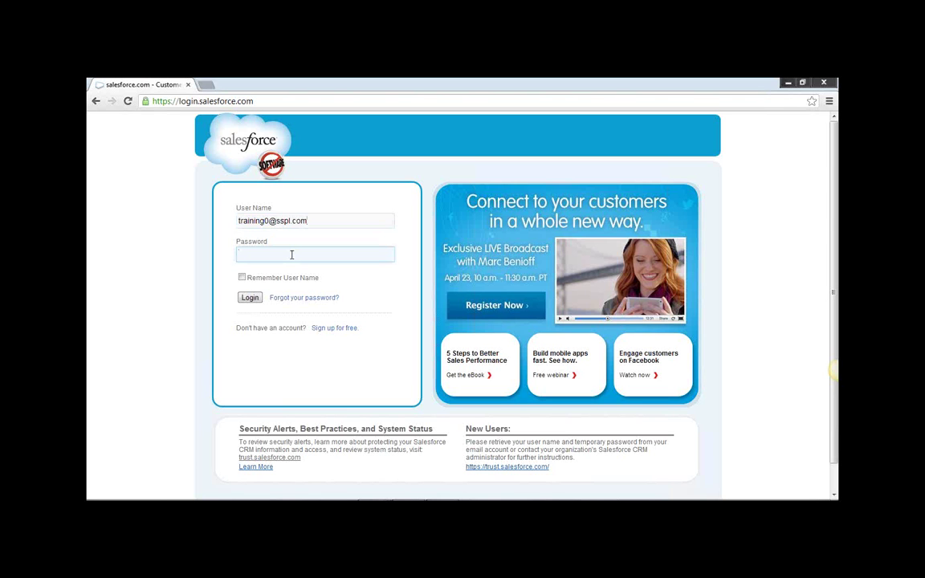
text(•••••••)
click(249, 297)
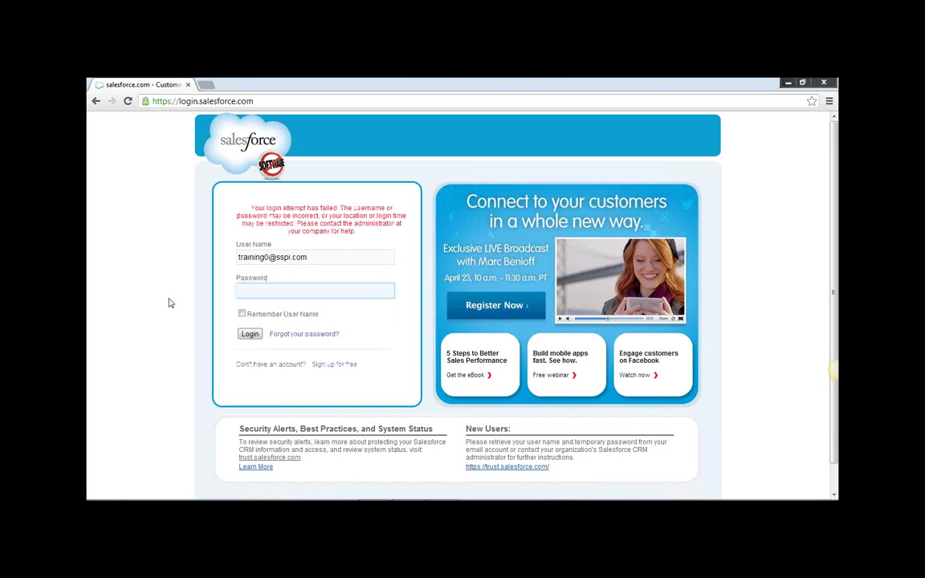
text(•••••••)
Log in as Training User, skip mobile verification, and log out from the home page.
click(249, 334)
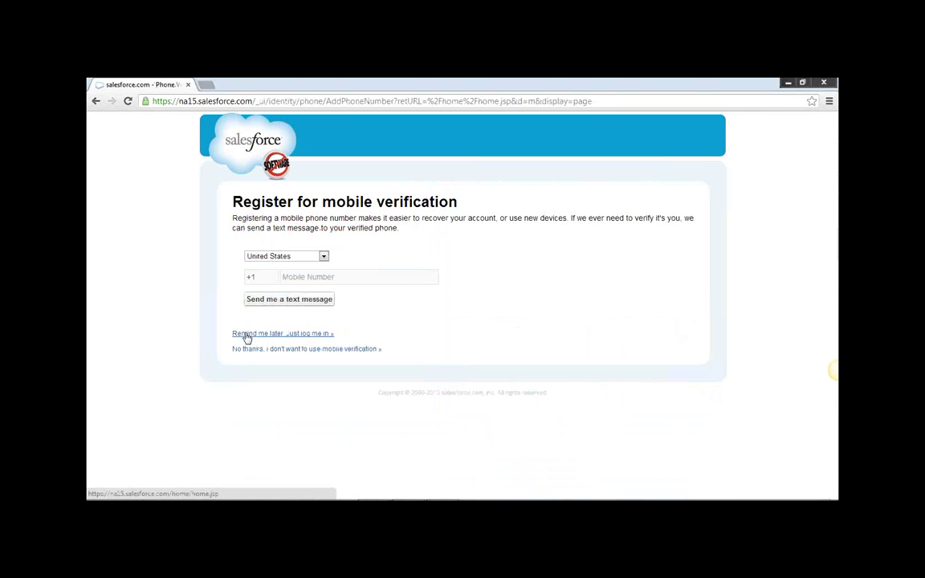
click(302, 334)
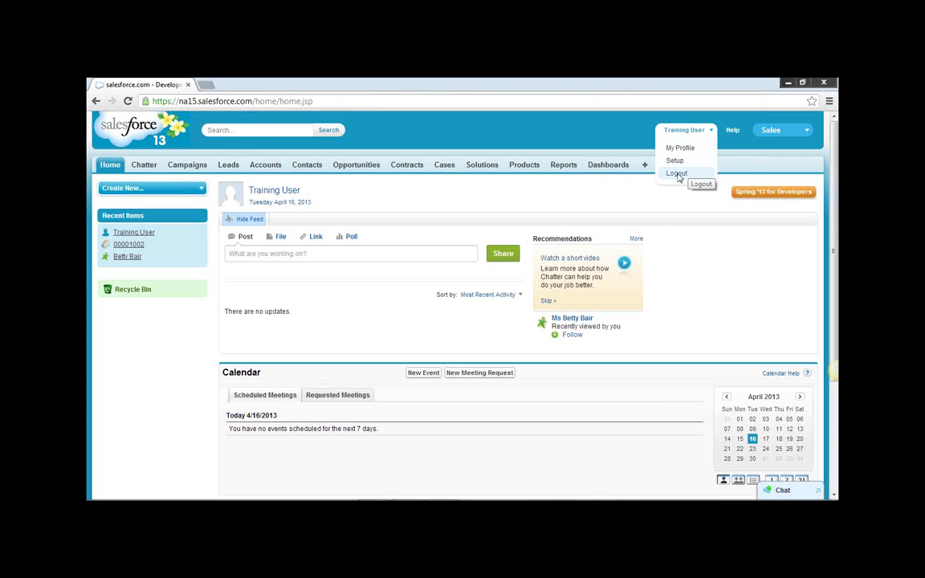
click(679, 174)
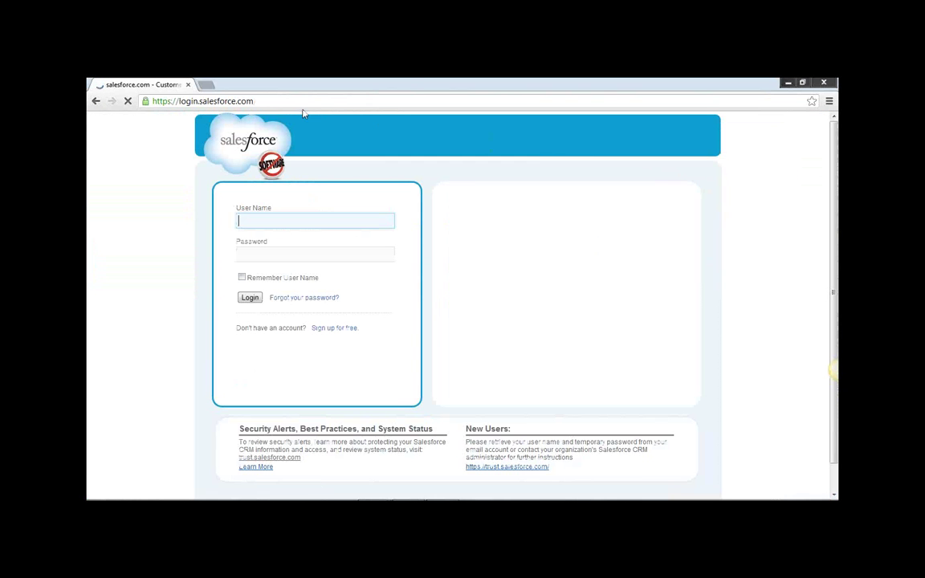
Log back in with the saved training username and open the Opportunities tab.
click(154, 97)
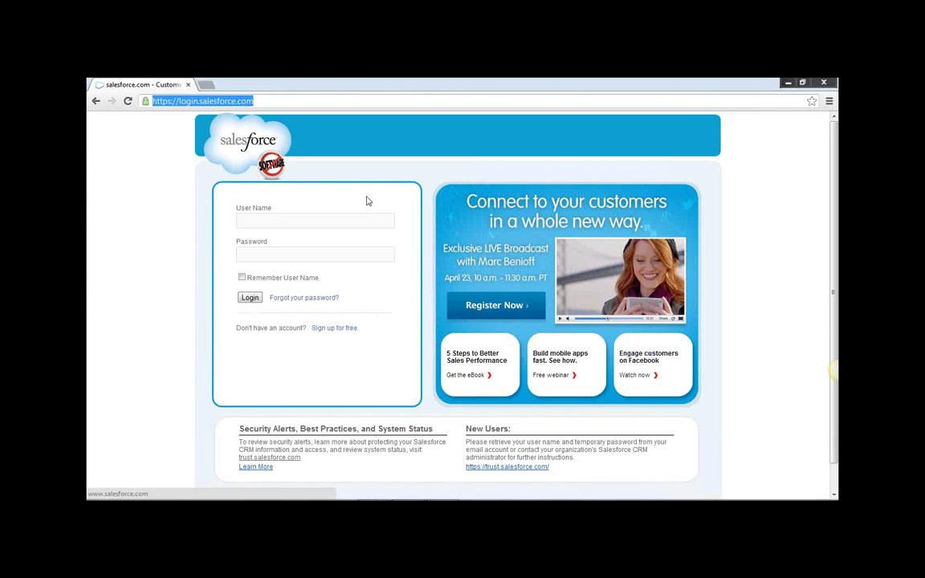
click(366, 224)
text(tr)
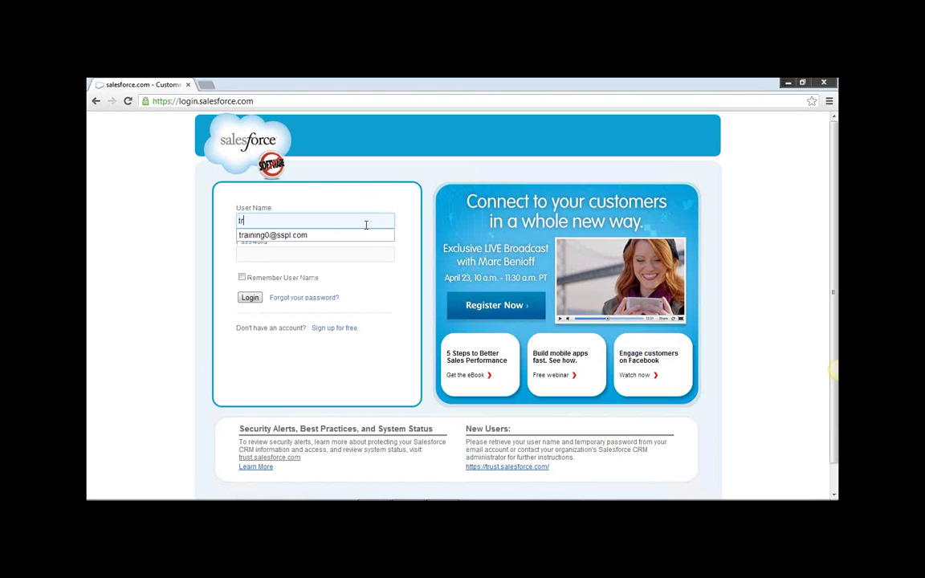
key(Down)
key(Return)
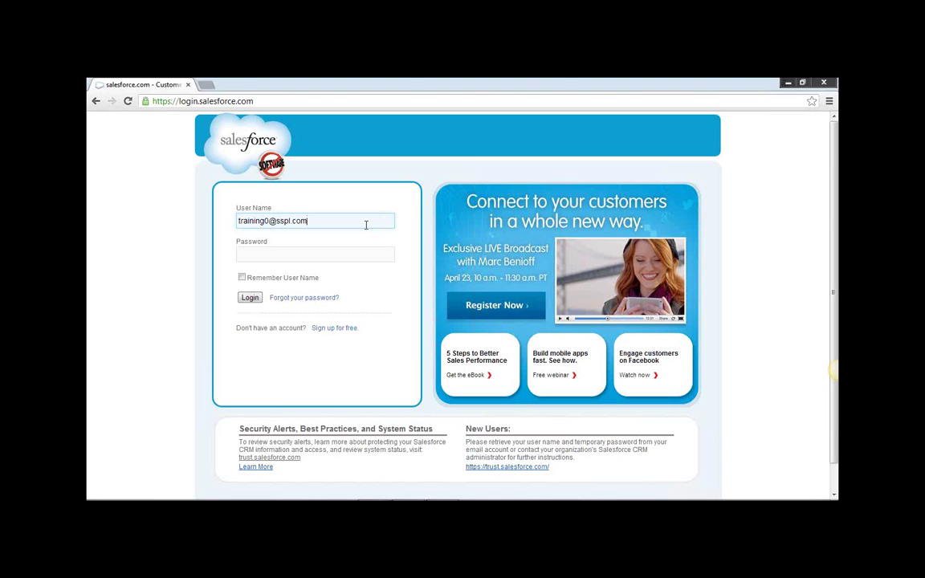
click(829, 109)
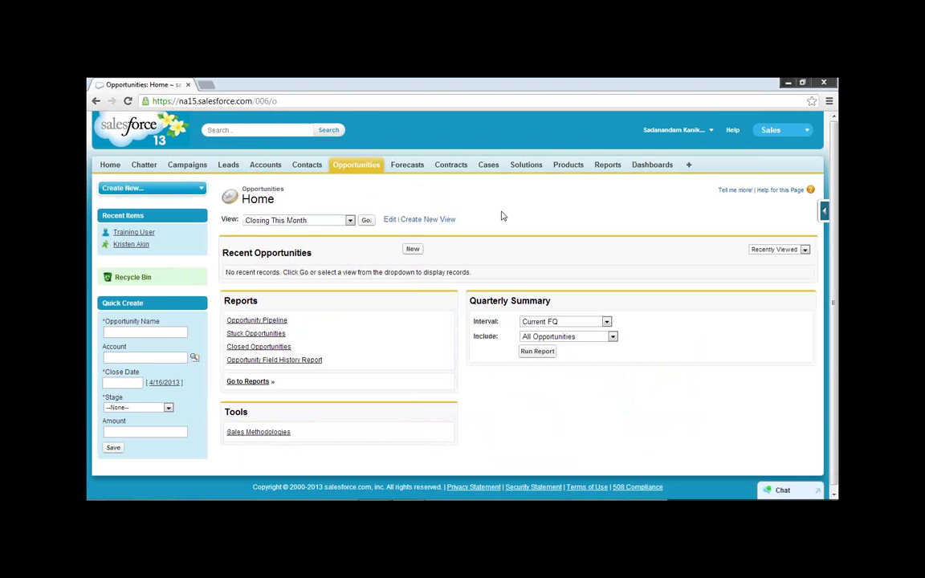
Start a new opportunity and inspect the Lead Source choices, leaving it at None.
click(413, 249)
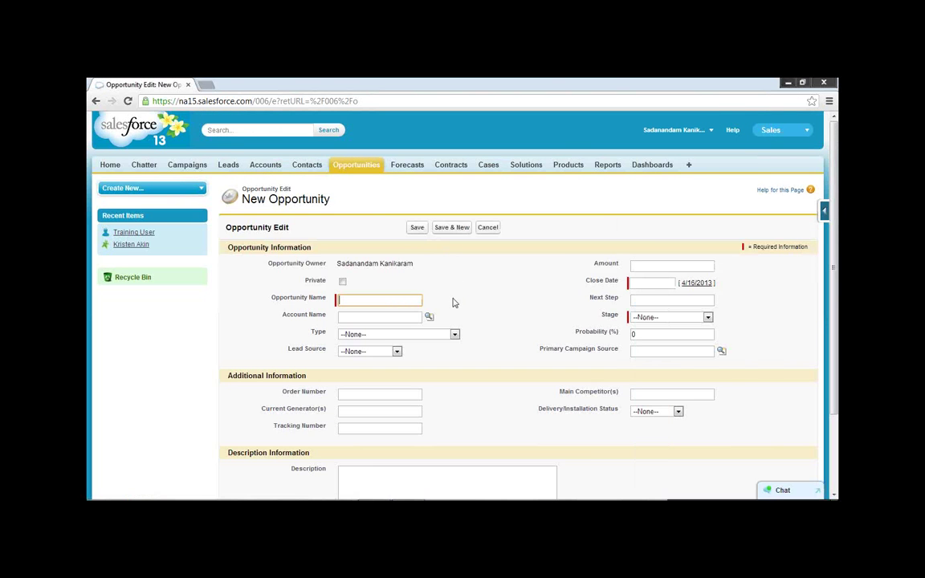
click(283, 297)
scroll(285, 313, down, 2)
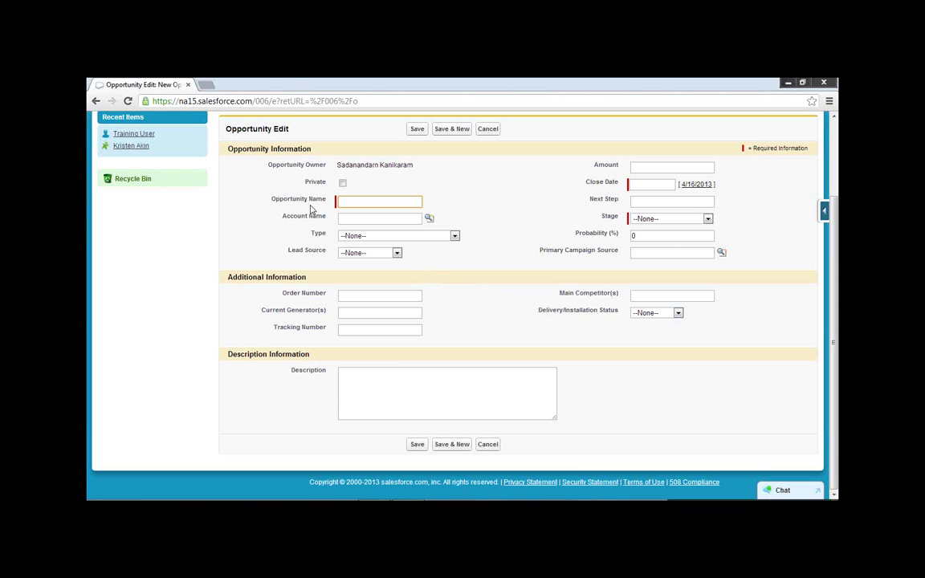
click(397, 254)
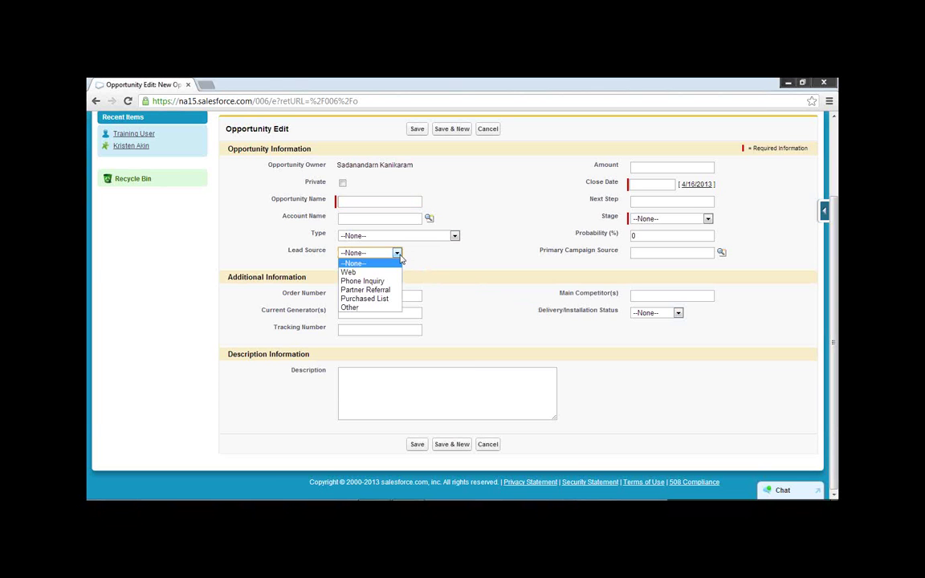
click(399, 256)
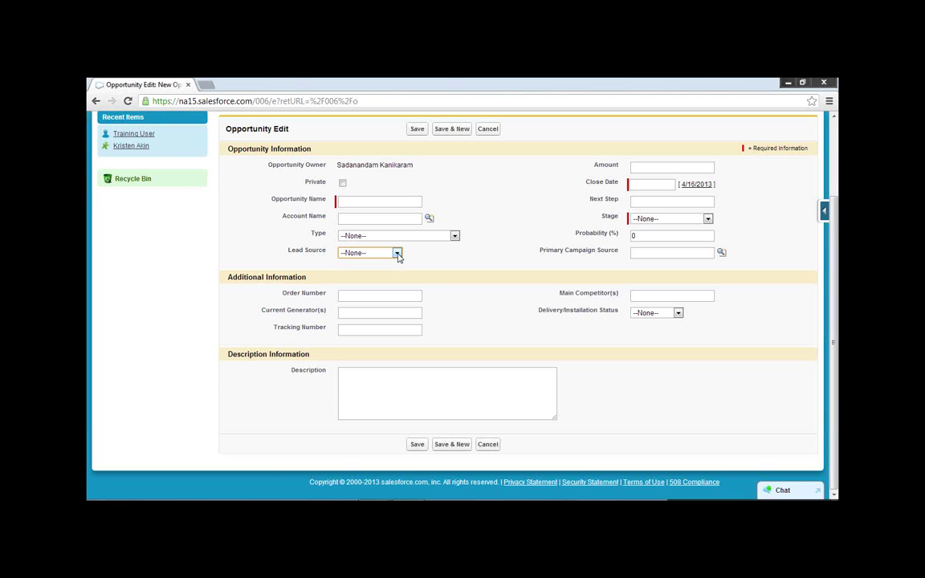
click(397, 254)
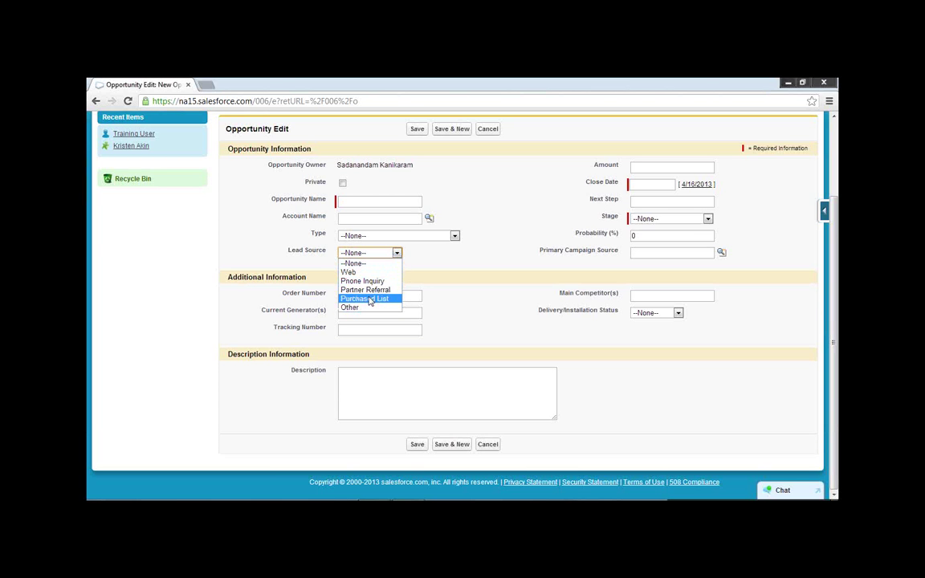
click(434, 273)
Browse the opportunity Stage choices, then move to the Contacts home page.
scroll(502, 271, up, 2)
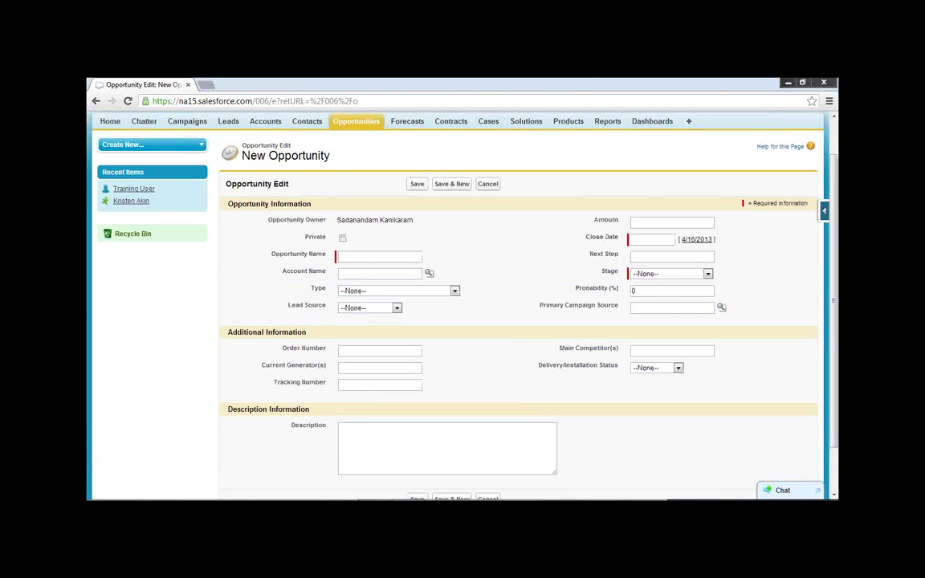
click(660, 274)
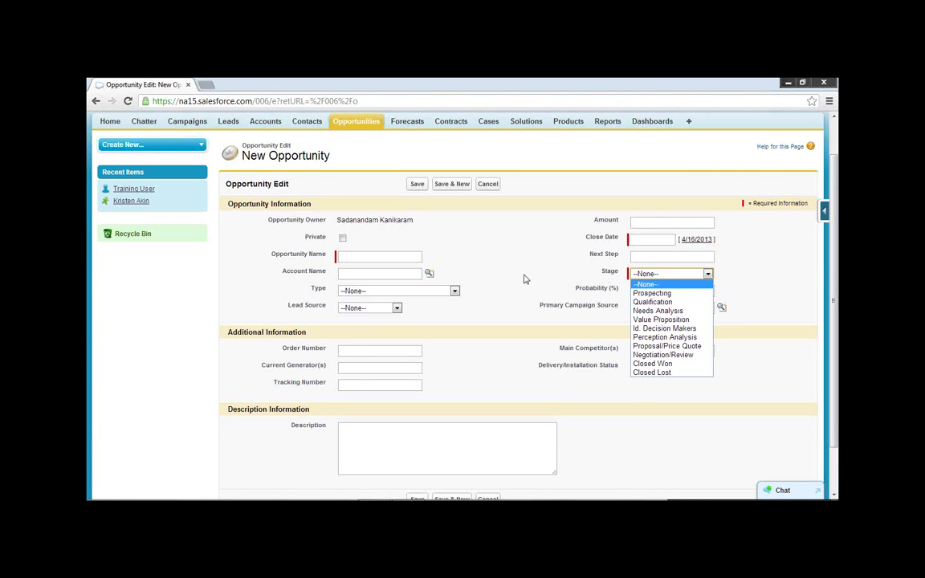
scroll(310, 167, up, 2)
click(309, 167)
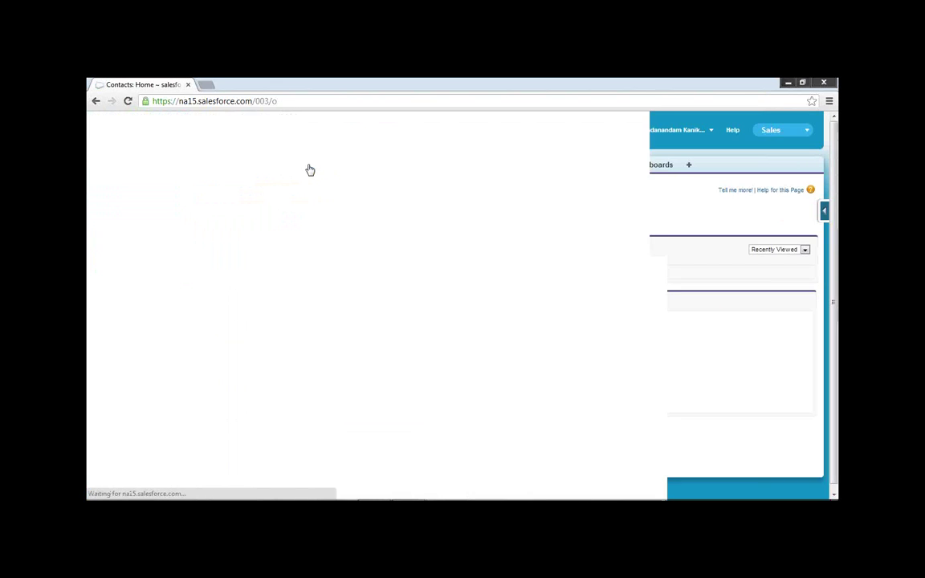
Open a blank New Contact form and scroll through its fields.
click(414, 250)
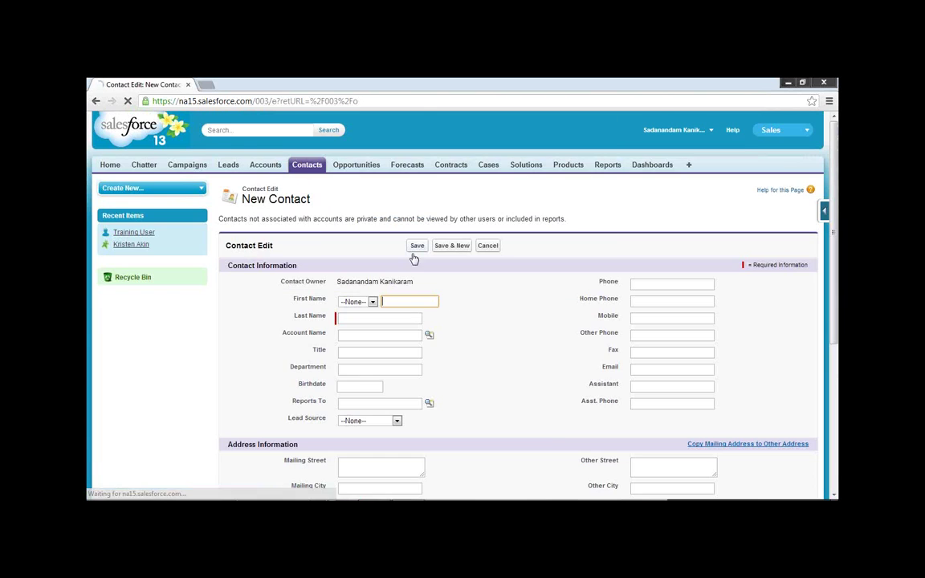
scroll(473, 326, down, 2)
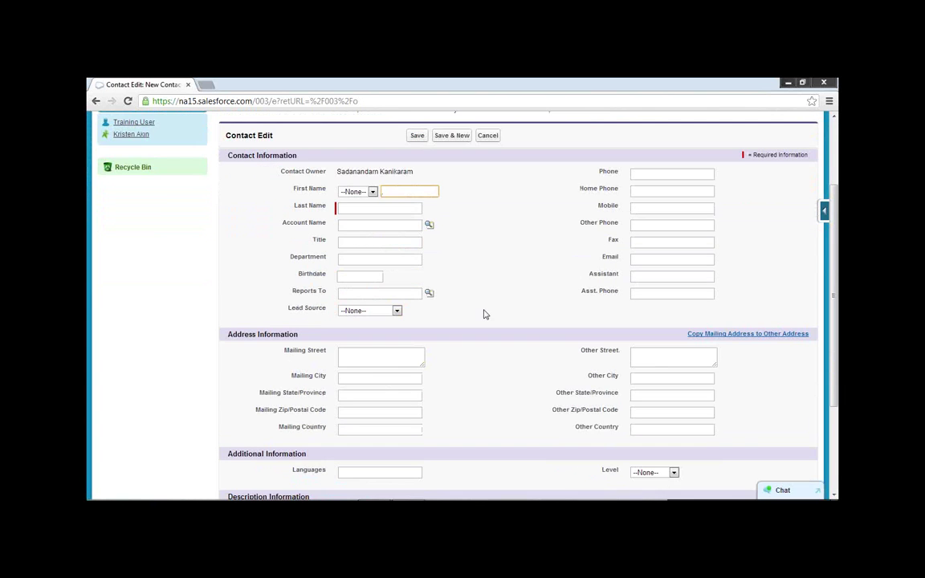
scroll(485, 314, down, 3)
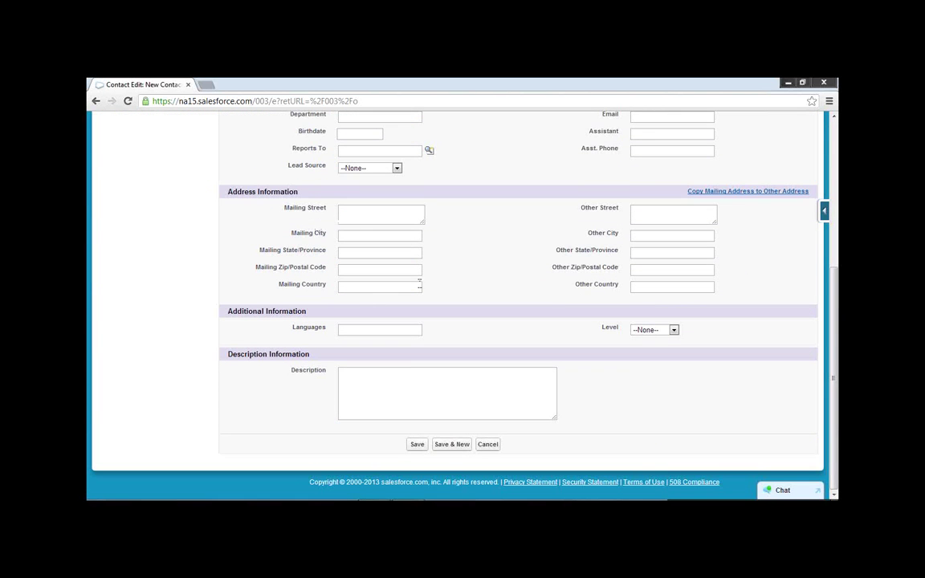
scroll(508, 267, up, 3)
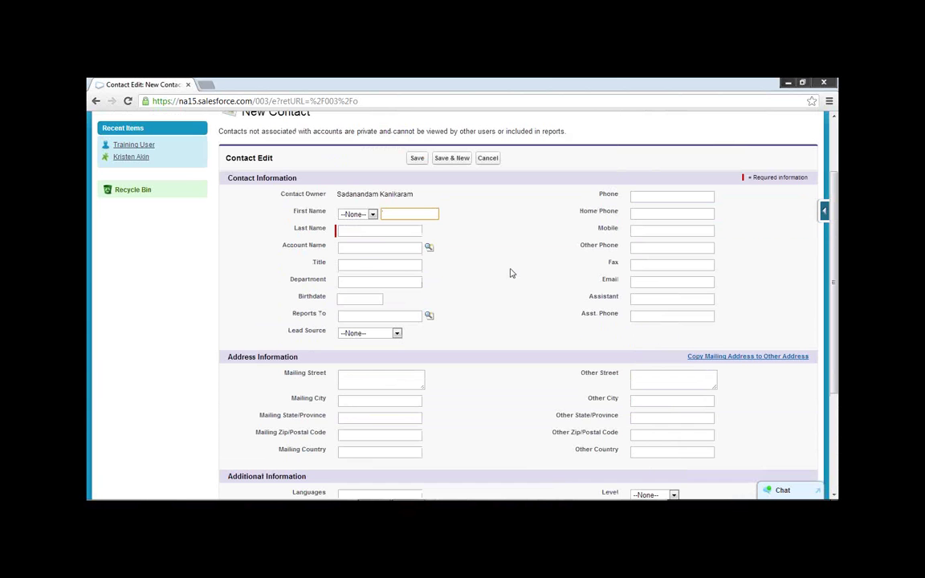
scroll(510, 273, up, 1)
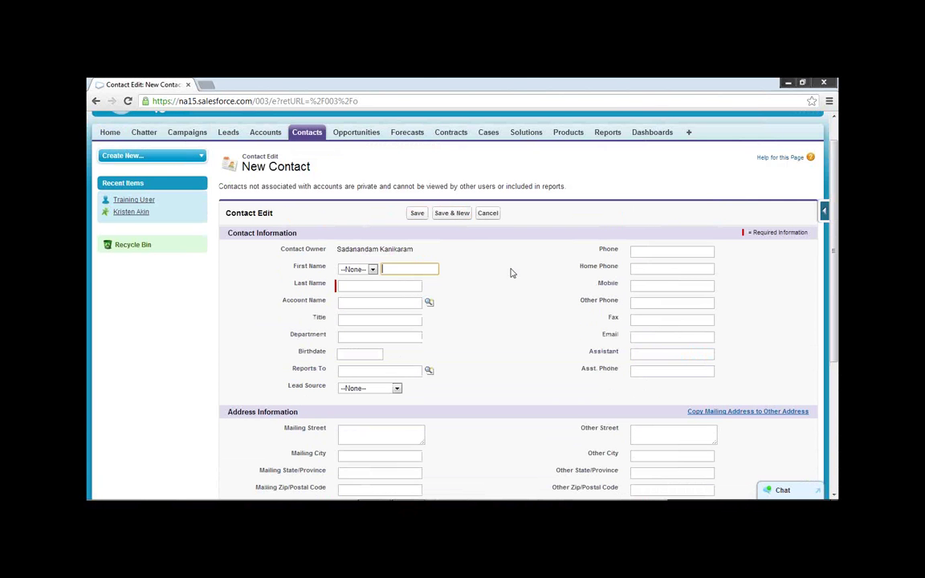
Go to Leads and open a blank New Lead form instead.
click(228, 133)
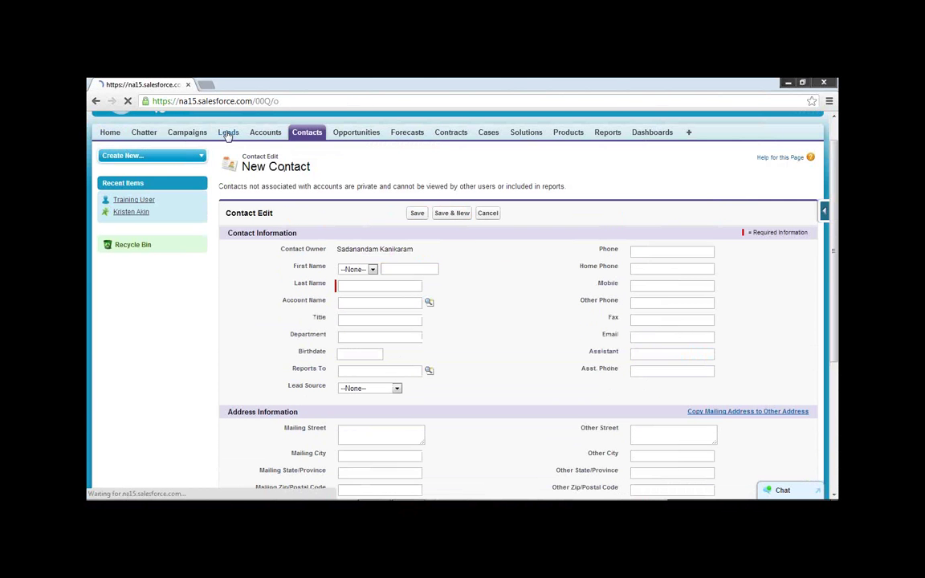
click(416, 251)
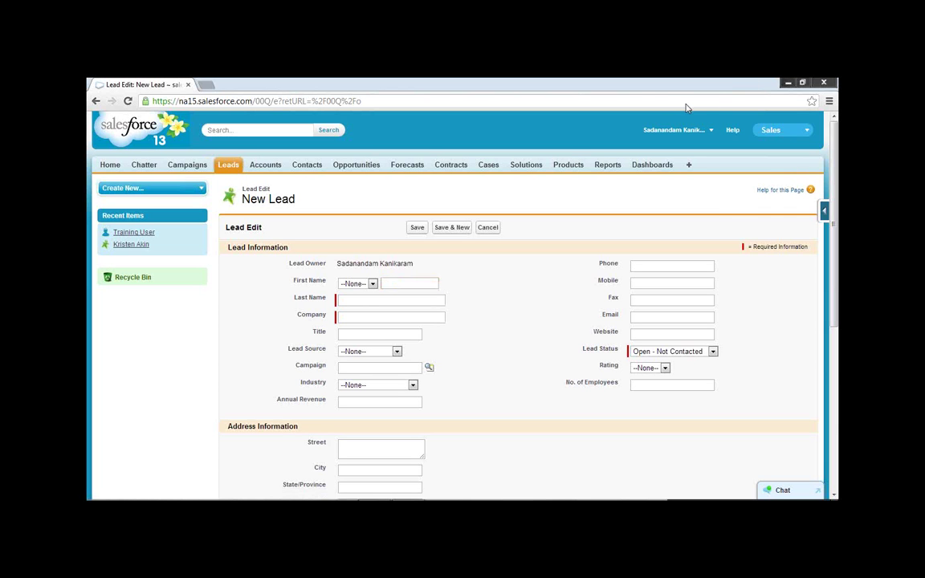
click(791, 130)
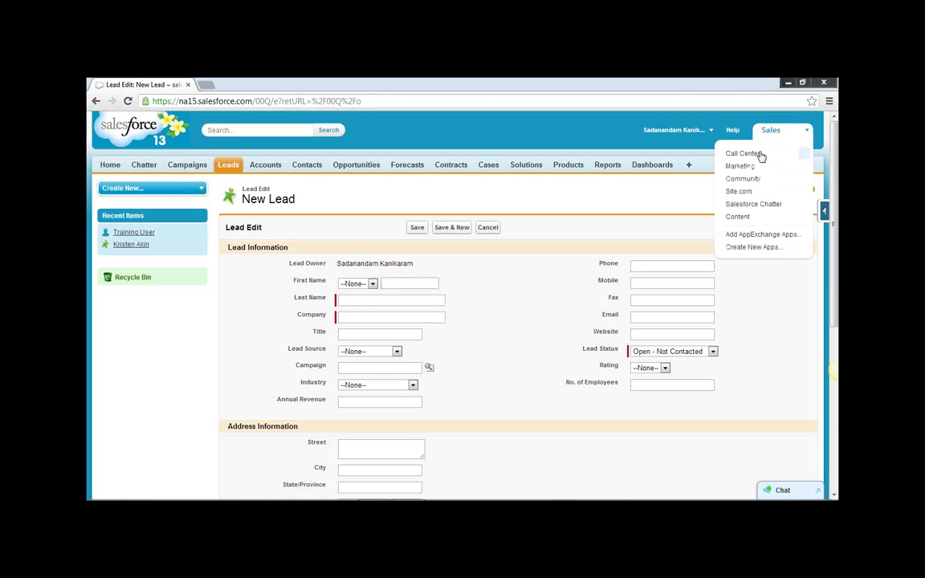
Switch to the Marketing app, then to Call Center, and show its Home page.
click(742, 166)
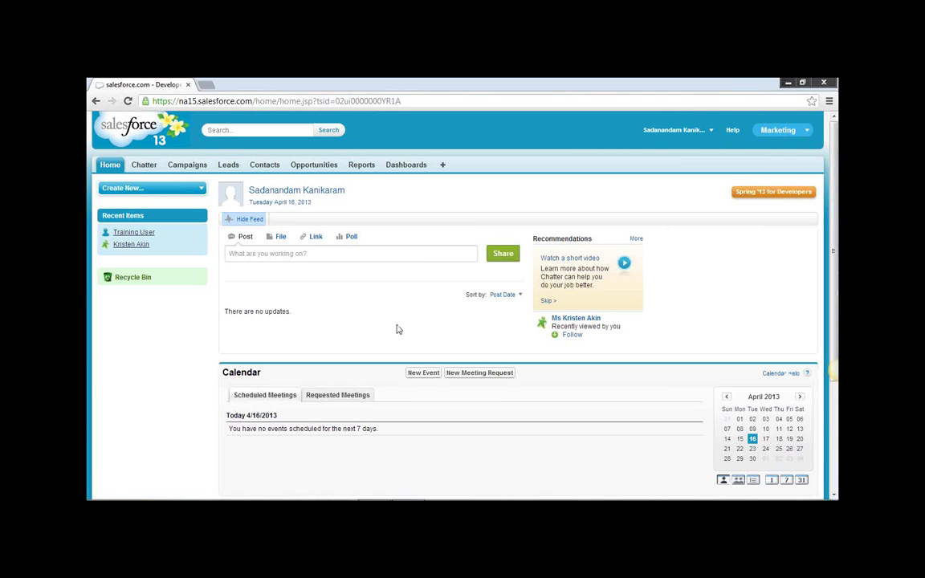
click(799, 131)
click(747, 166)
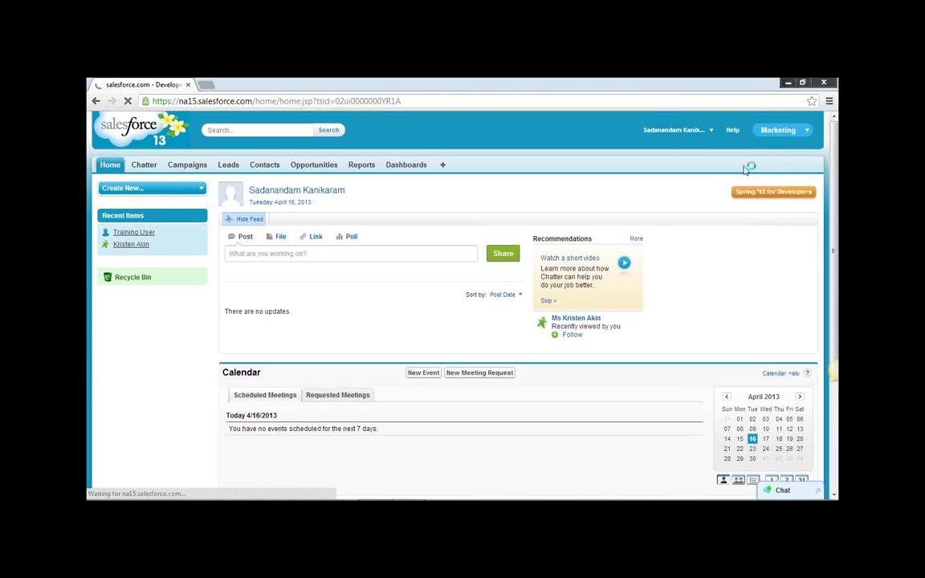
click(111, 166)
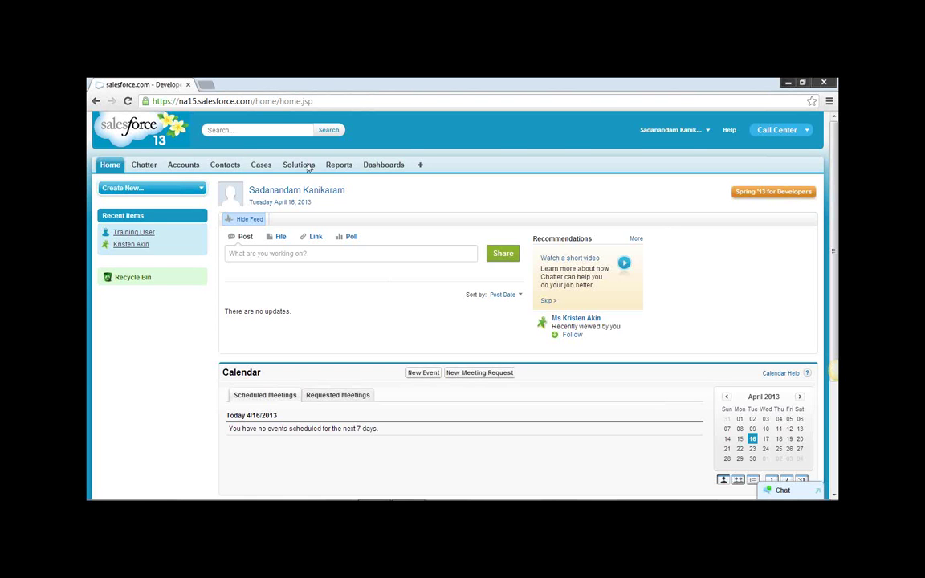
In a new tab, load crmservices.in and open the Admin (ADM201) course page.
click(205, 85)
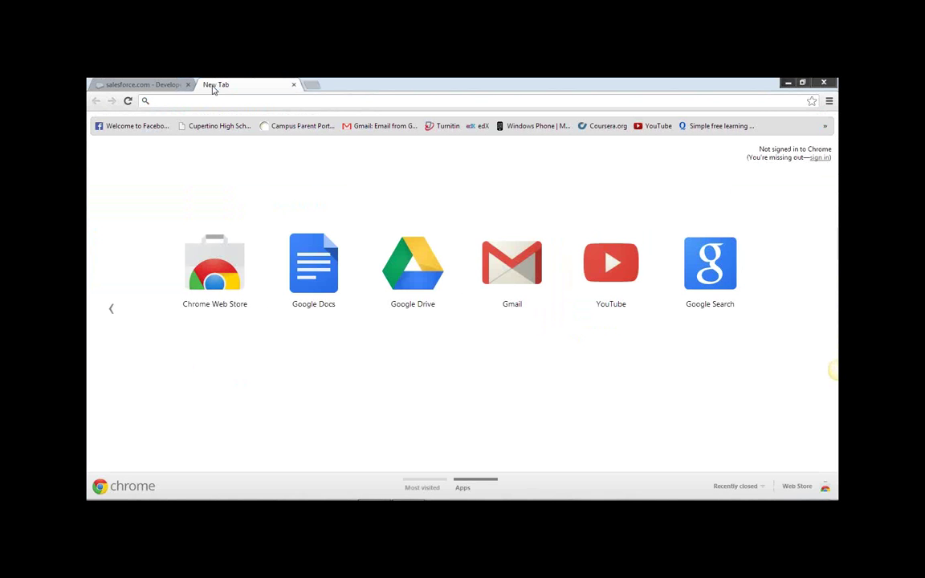
text(crmservices.in)
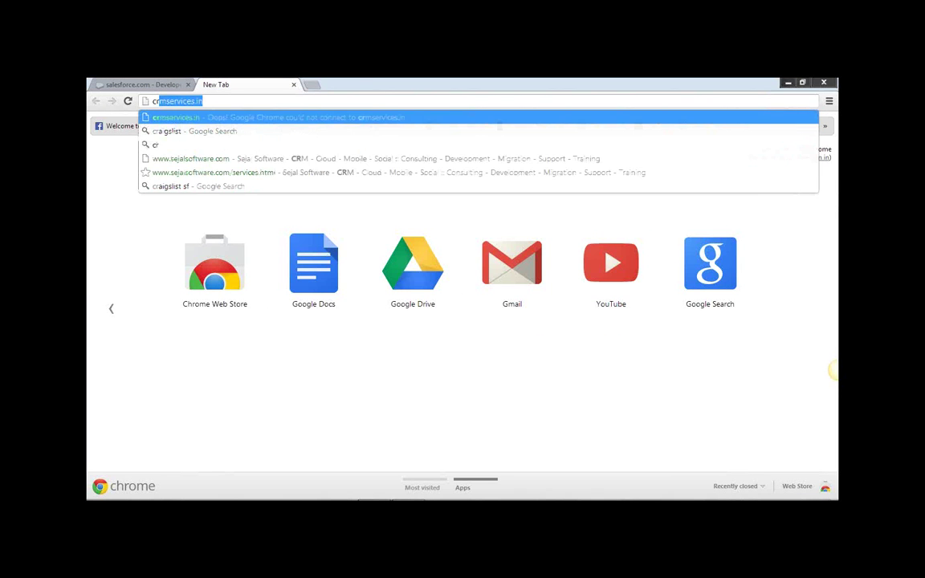
key(Return)
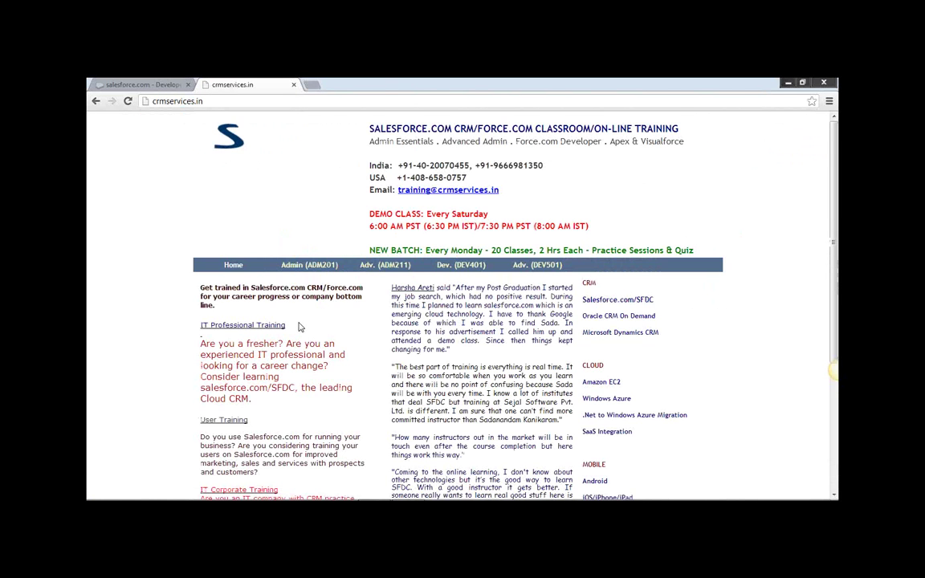
scroll(300, 262, down, 2)
click(304, 211)
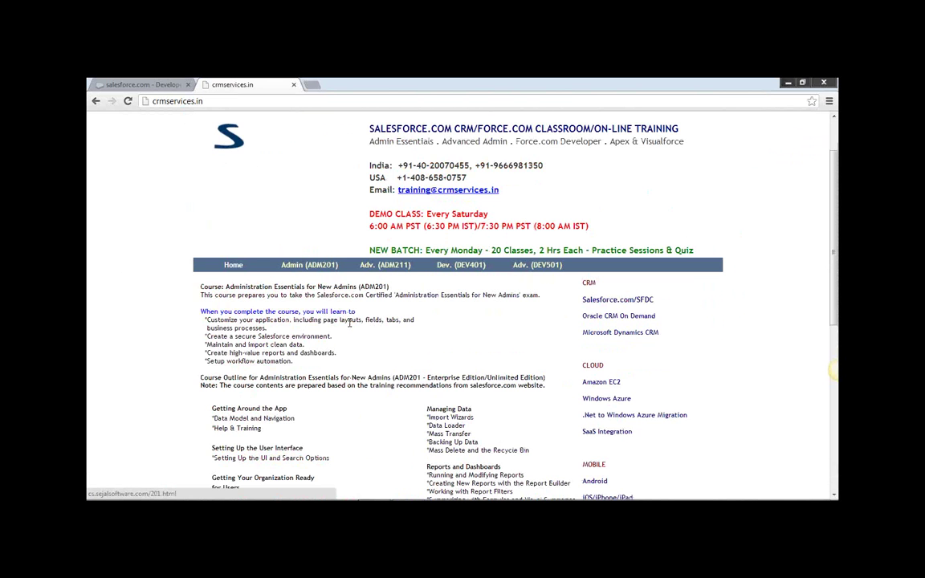
Browse the ADM201 outline's Security and Data Access section, then go back to Salesforce.
scroll(356, 333, down, 3)
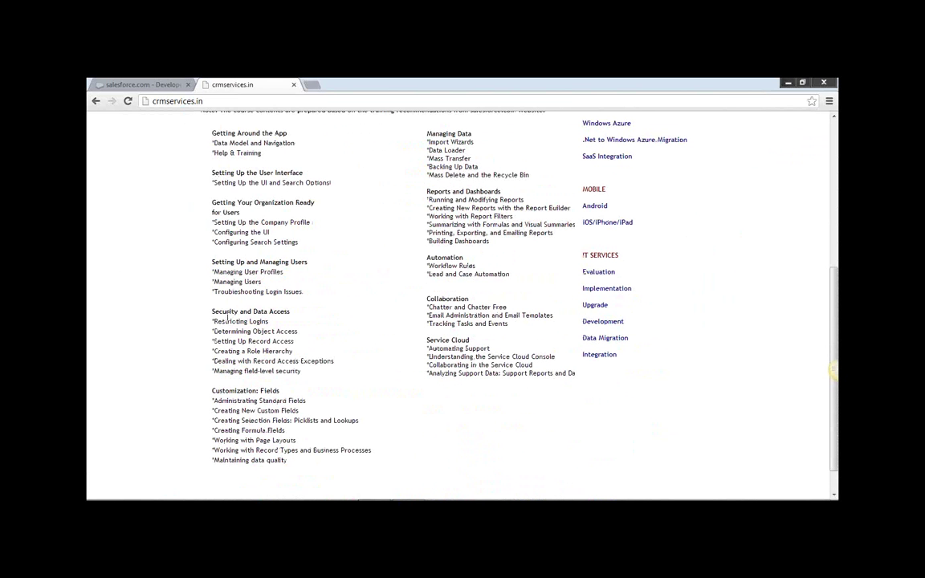
drag(212, 311, 299, 311)
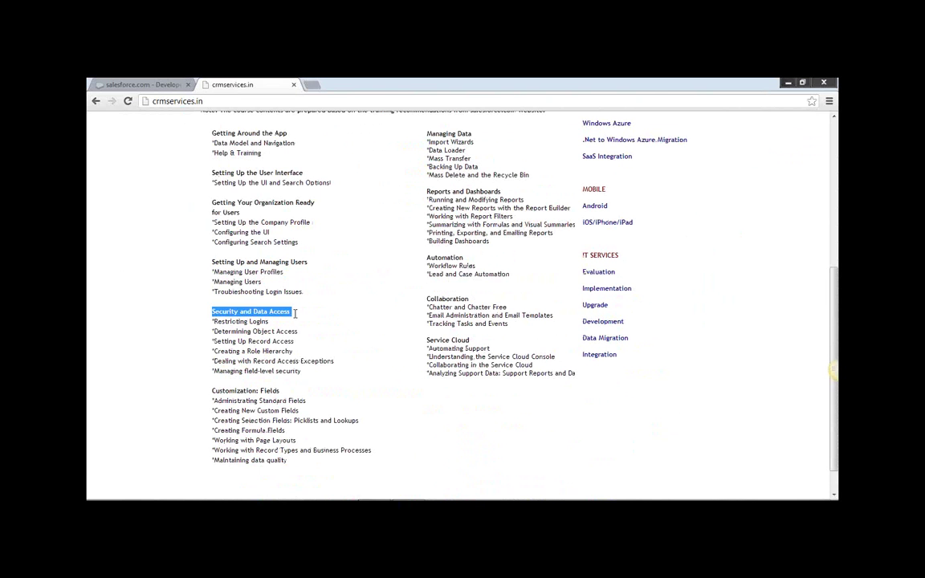
click(350, 327)
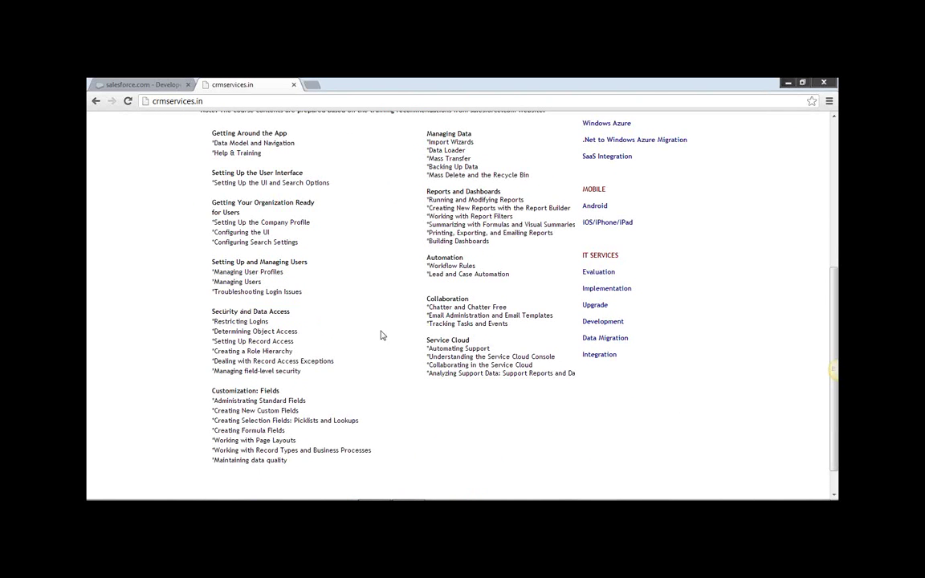
scroll(388, 326, up, 2)
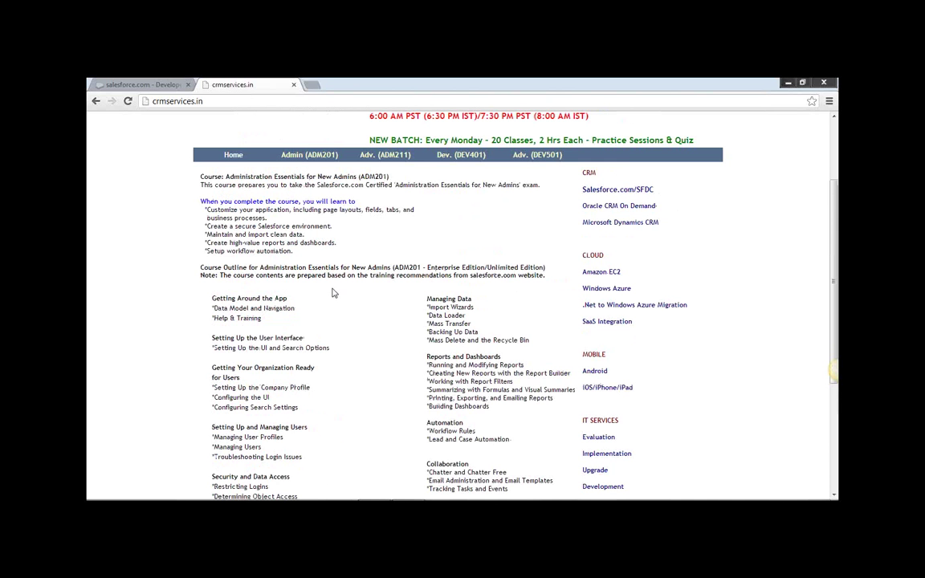
click(145, 84)
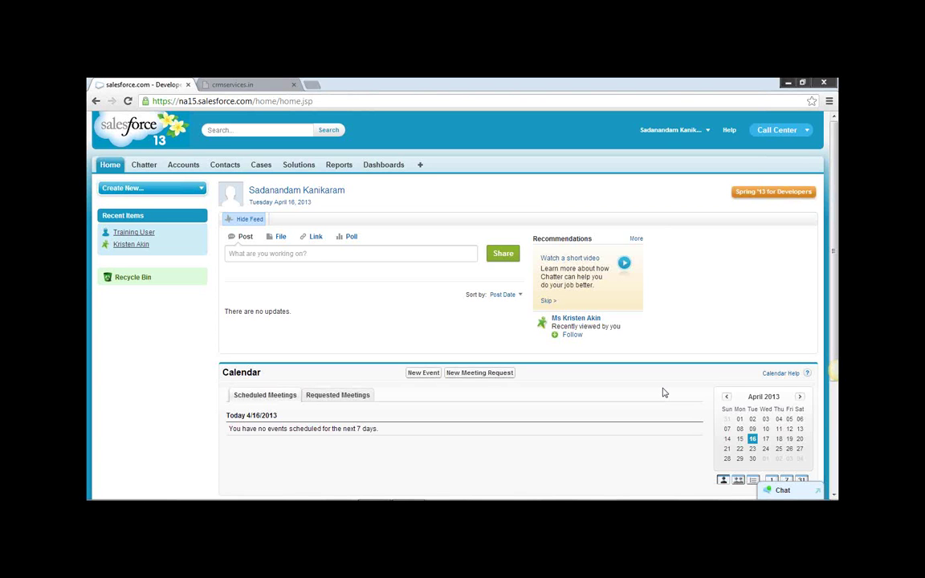
Switch from the Call Center app to the Sales app using the app menu.
mouse_move(835, 401)
click(805, 131)
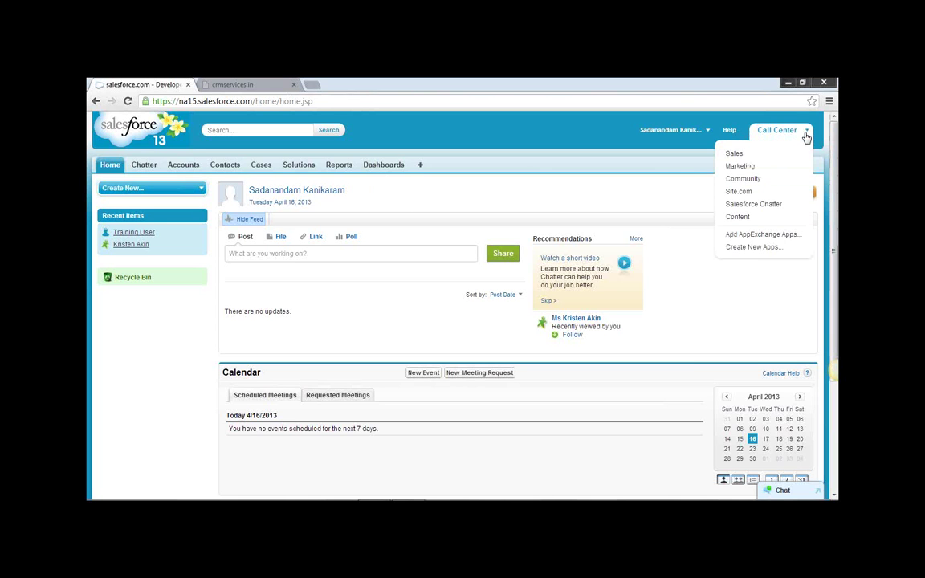
click(734, 154)
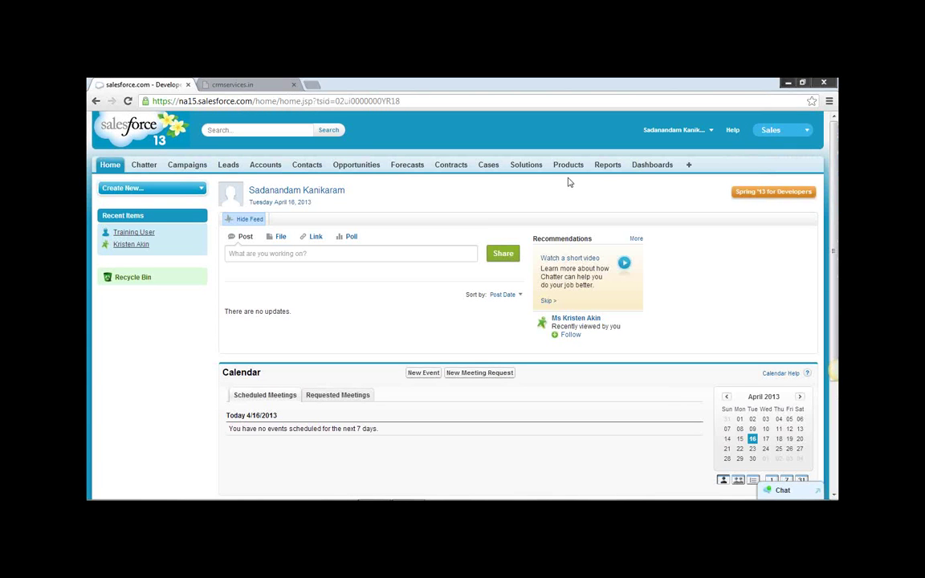
Go to the Documents home page through the All Tabs list.
click(688, 164)
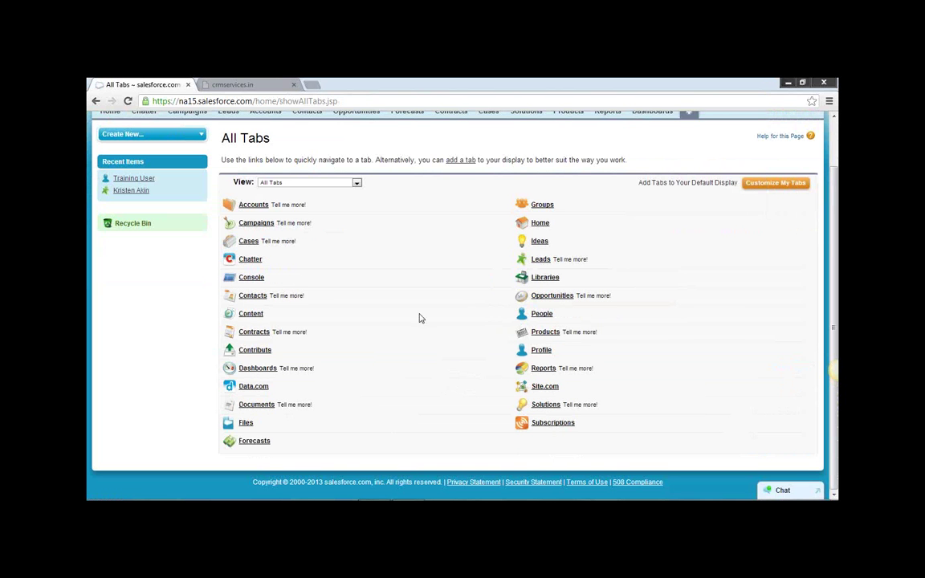
click(256, 406)
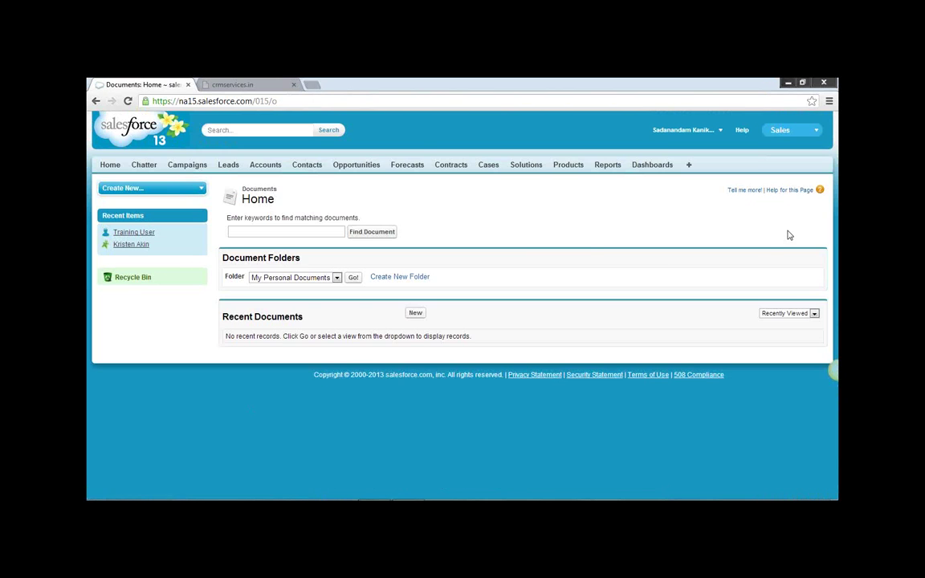
Start a new document upload and dismiss the file picker without choosing a file.
click(416, 313)
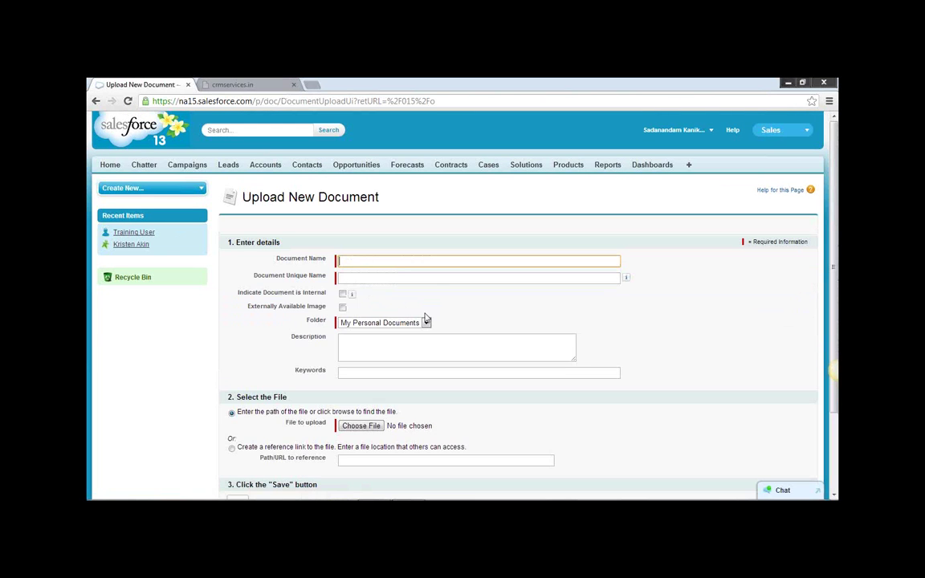
scroll(440, 373, down, 2)
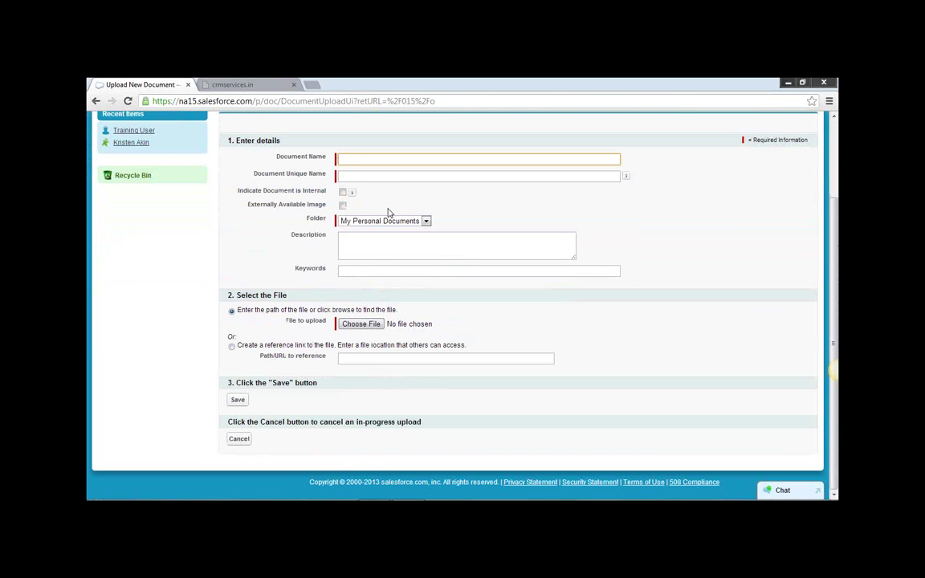
click(370, 325)
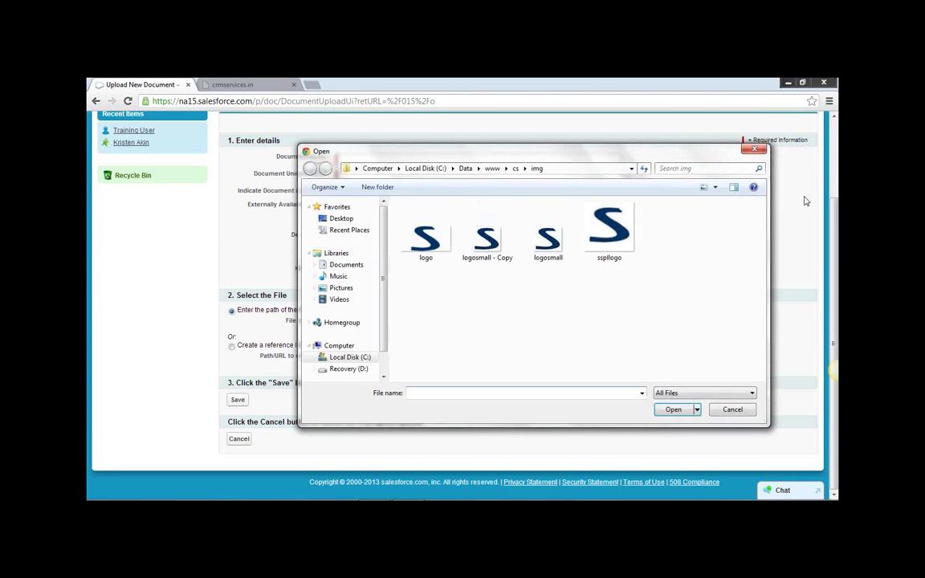
click(754, 150)
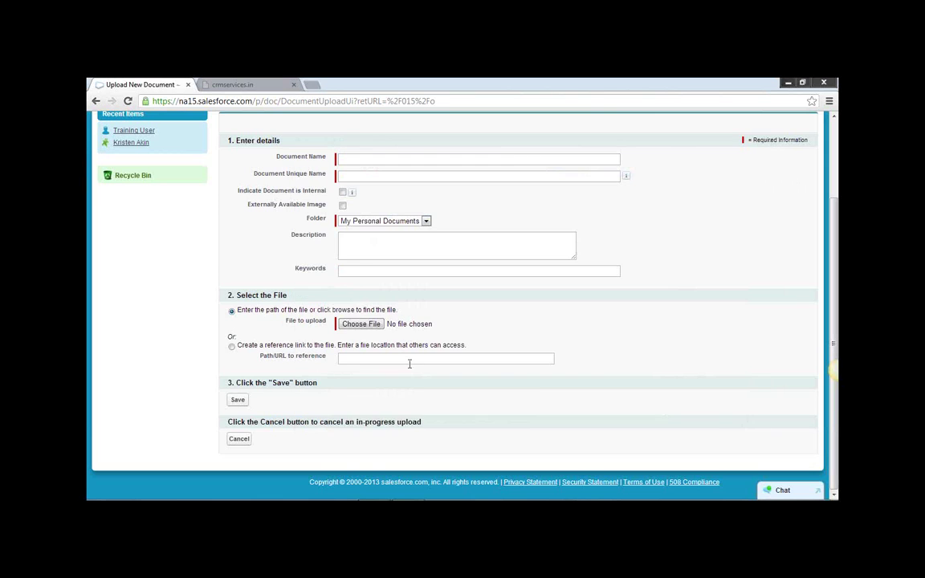
scroll(410, 365, up, 1)
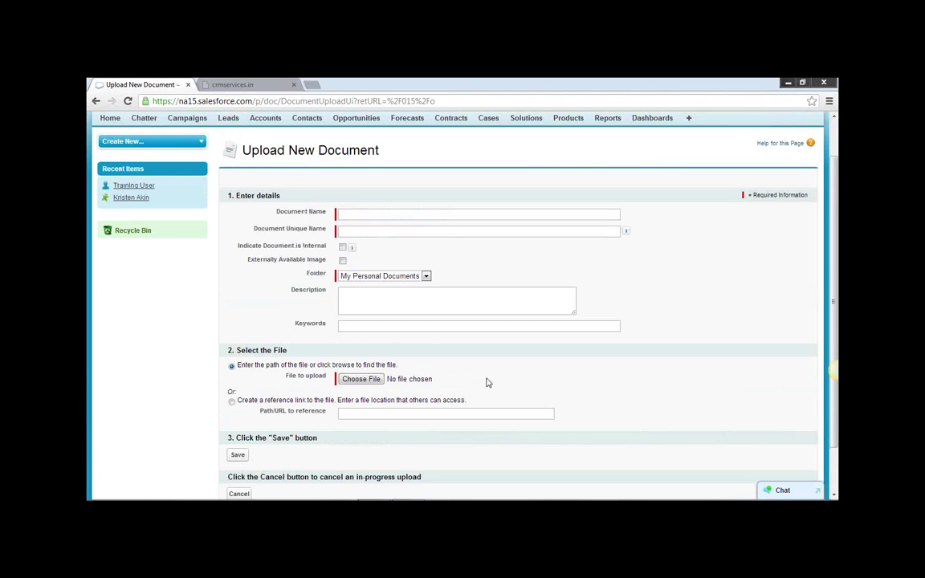
scroll(490, 384, up, 1)
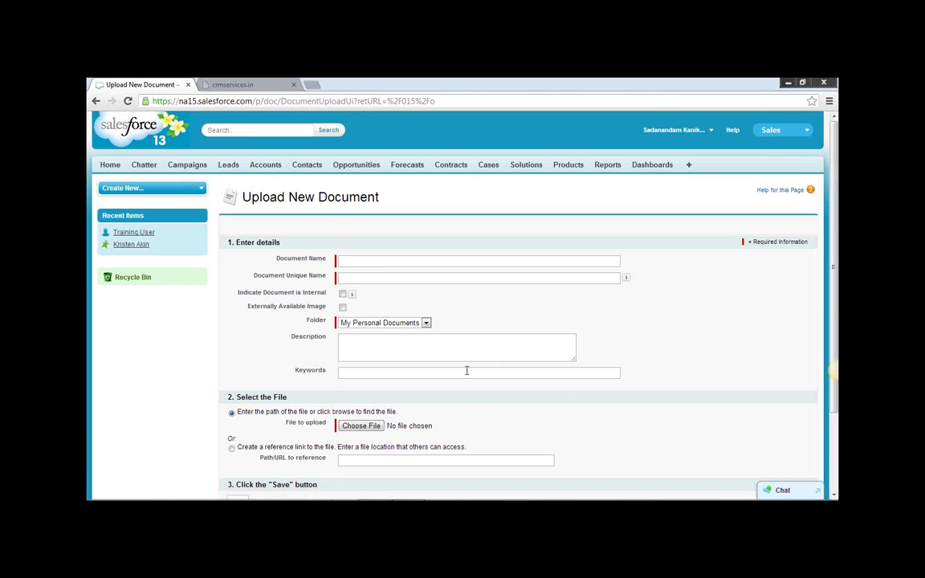
Enter Classnotes as Document Name and Unique Name, then abandon the form for Home.
click(371, 261)
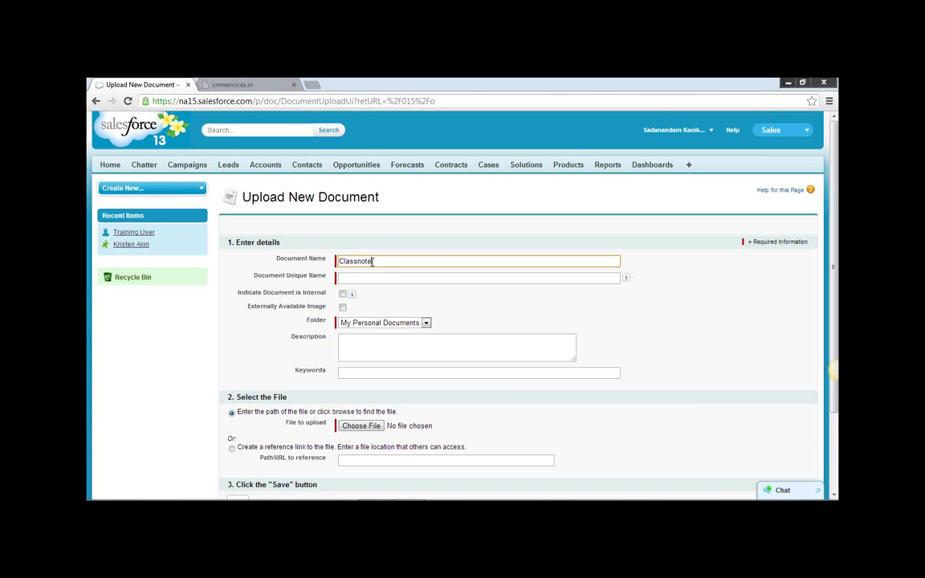
double_click(373, 261)
key(ctrl+c)
click(371, 278)
key(ctrl+v)
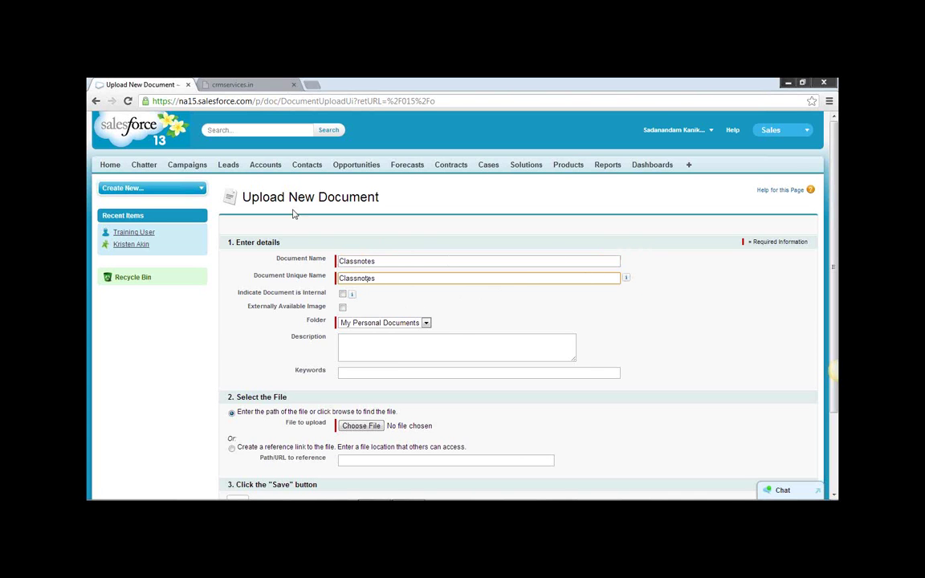
click(111, 167)
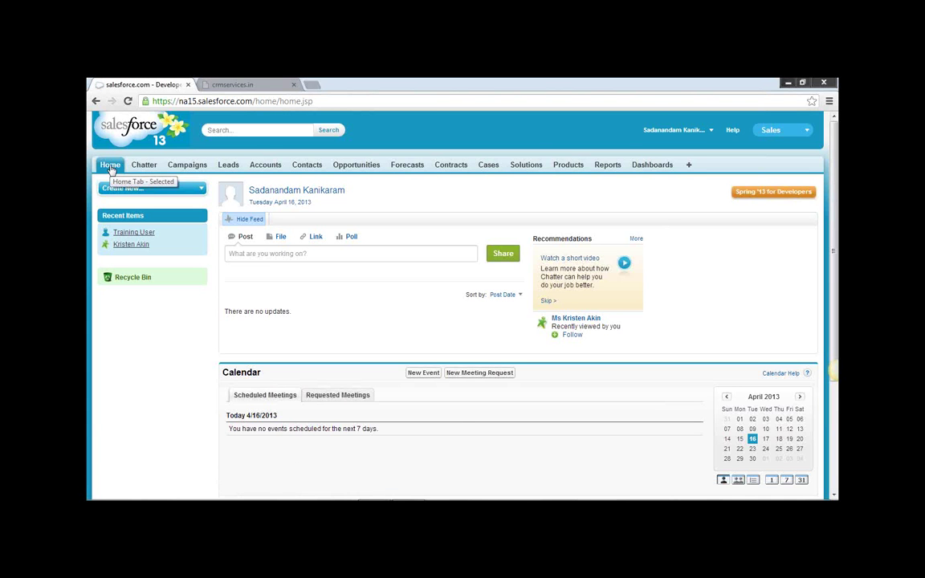
Reopen Documents from All Tabs and check the folder list, keeping My Personal Documents.
click(689, 165)
scroll(610, 177, down, 2)
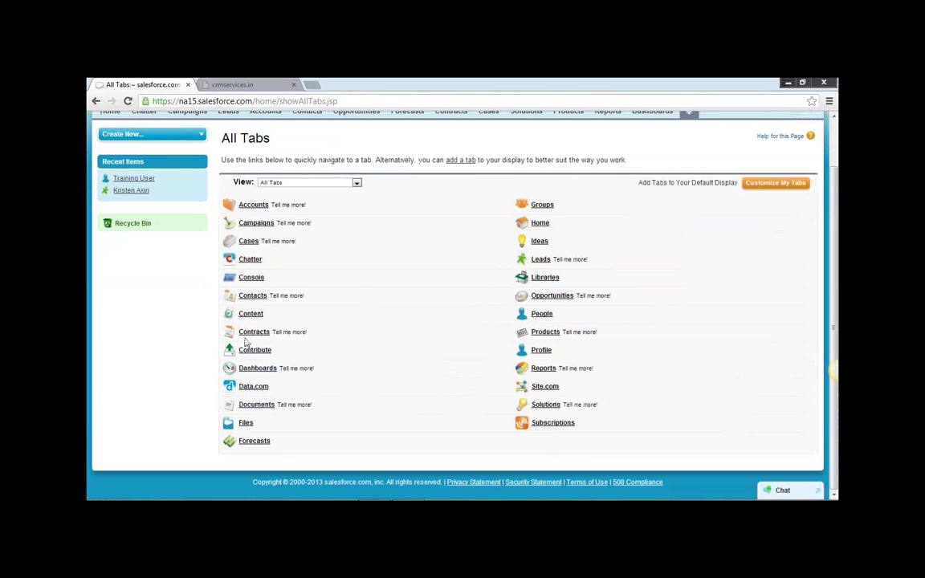
click(260, 405)
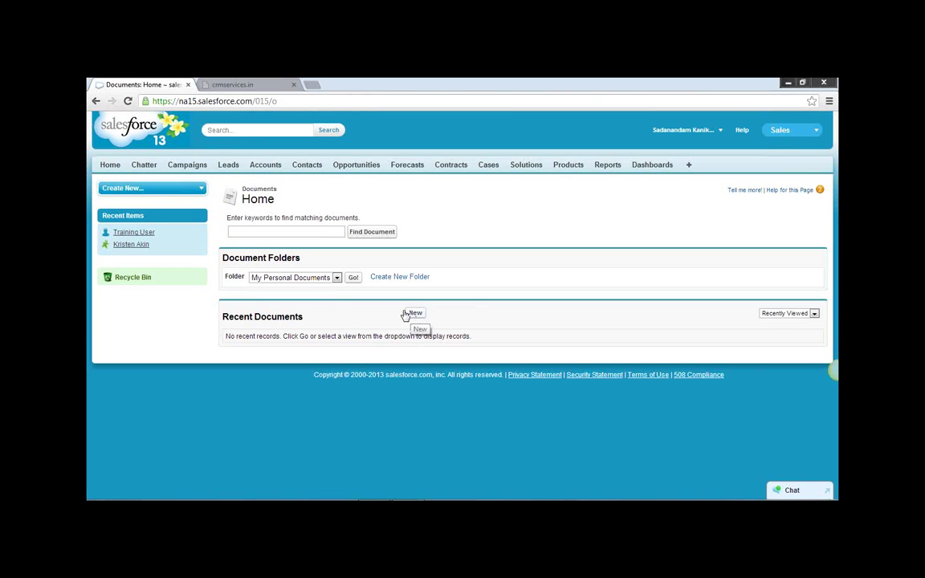
click(334, 278)
click(335, 278)
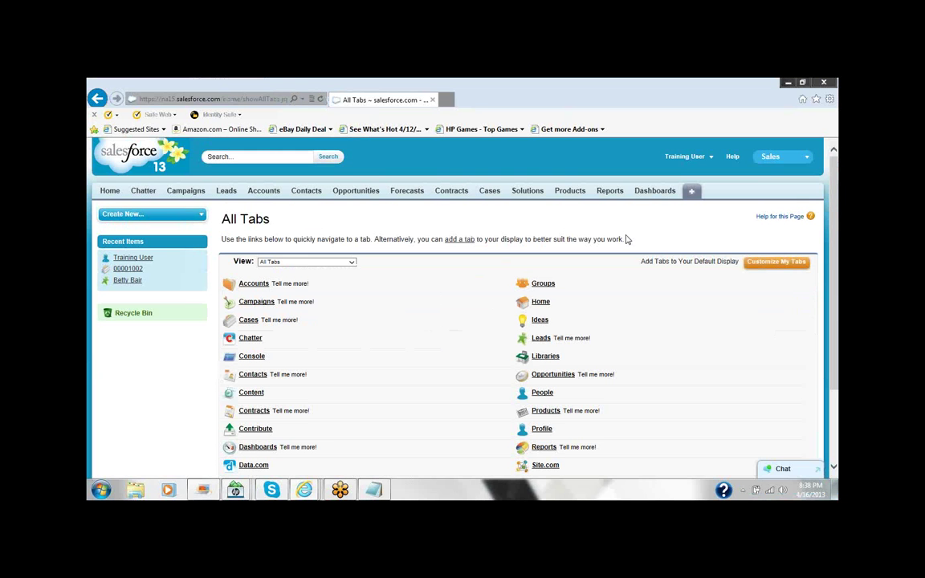
Open the Documents home page and start a new document upload.
scroll(538, 436, down, 3)
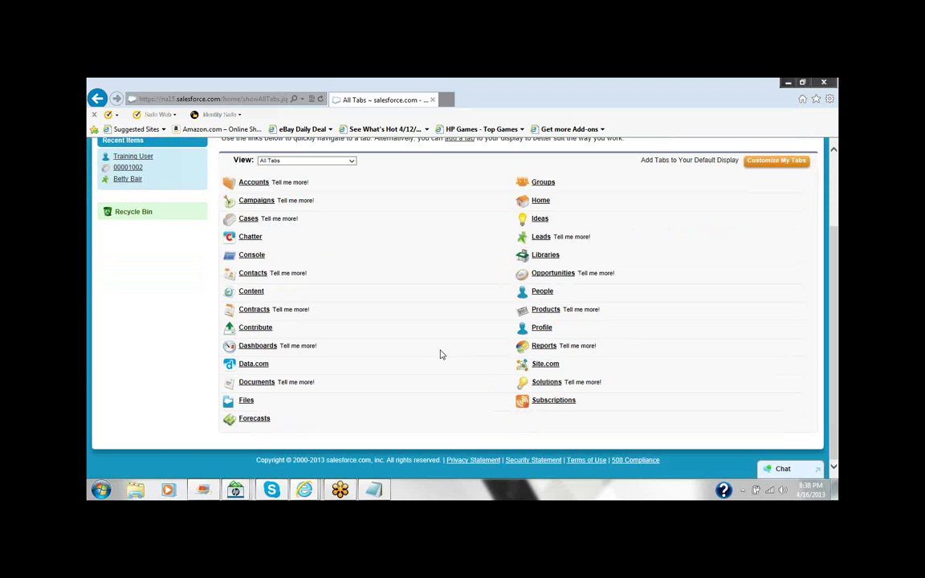
click(258, 382)
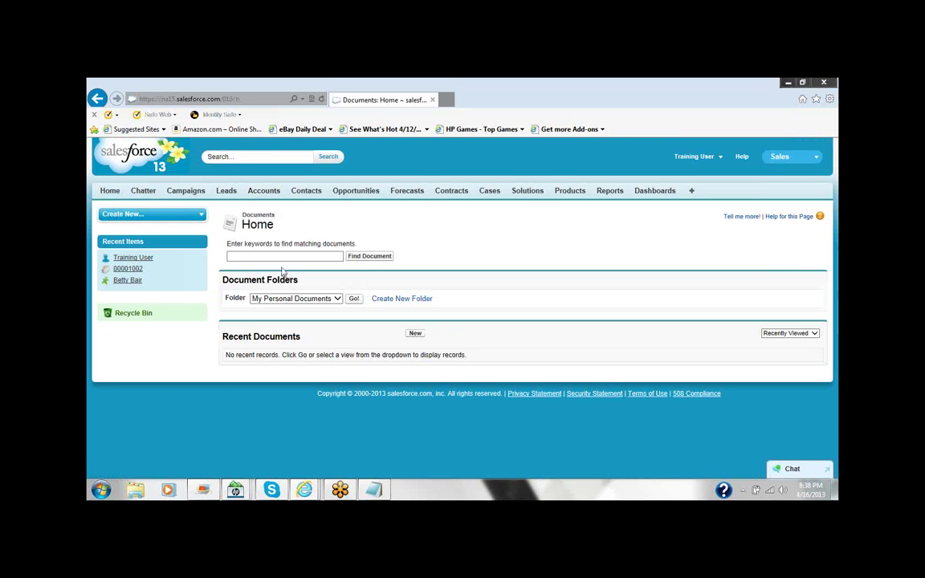
click(414, 335)
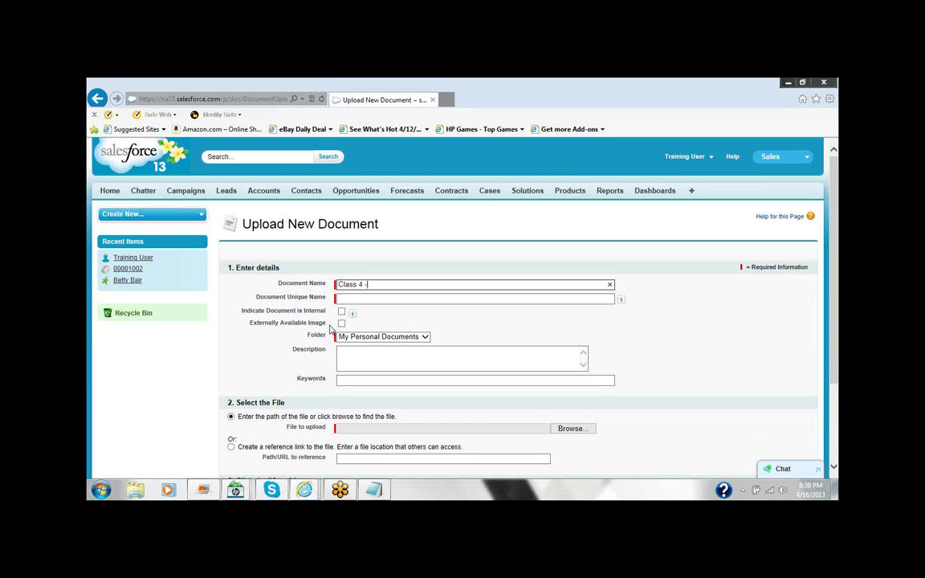
Fill in unique name Class_4, description 'Rough notes of Class 4' and keywords 'Class 4'.
click(365, 298)
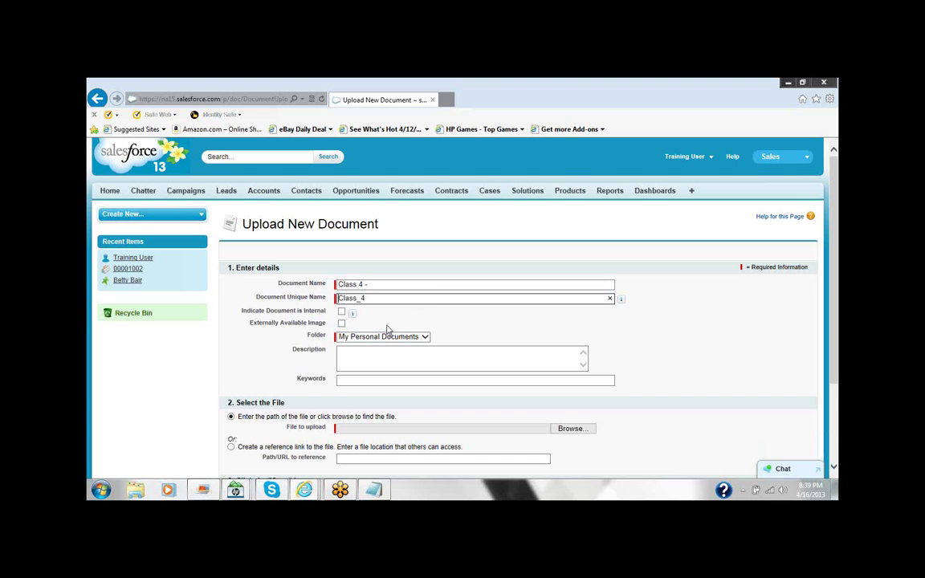
scroll(386, 321, down, 1)
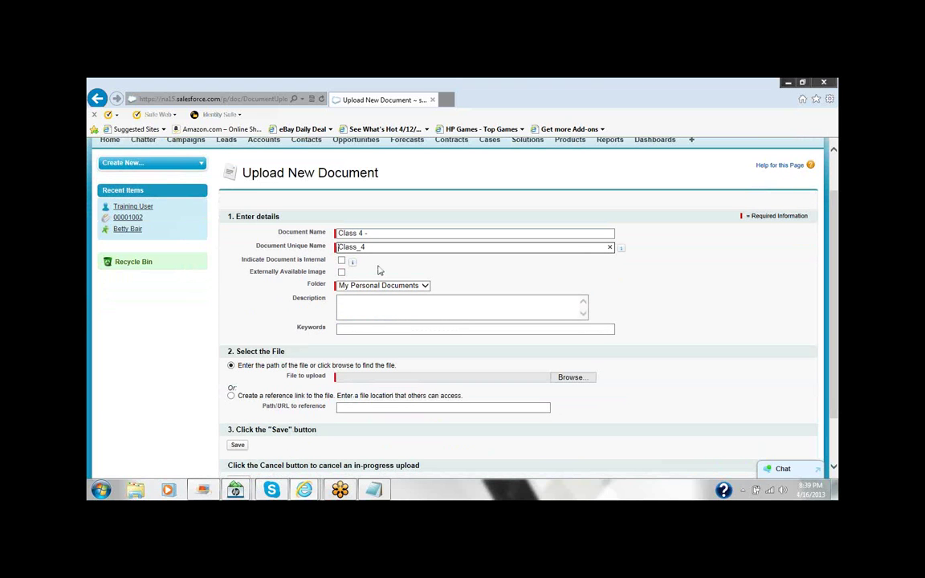
scroll(379, 269, down, 1)
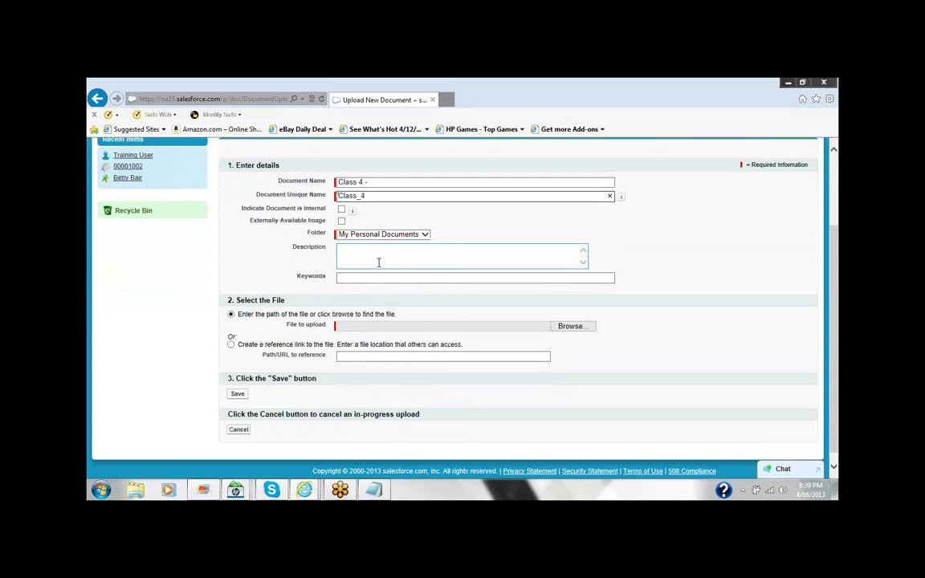
click(378, 261)
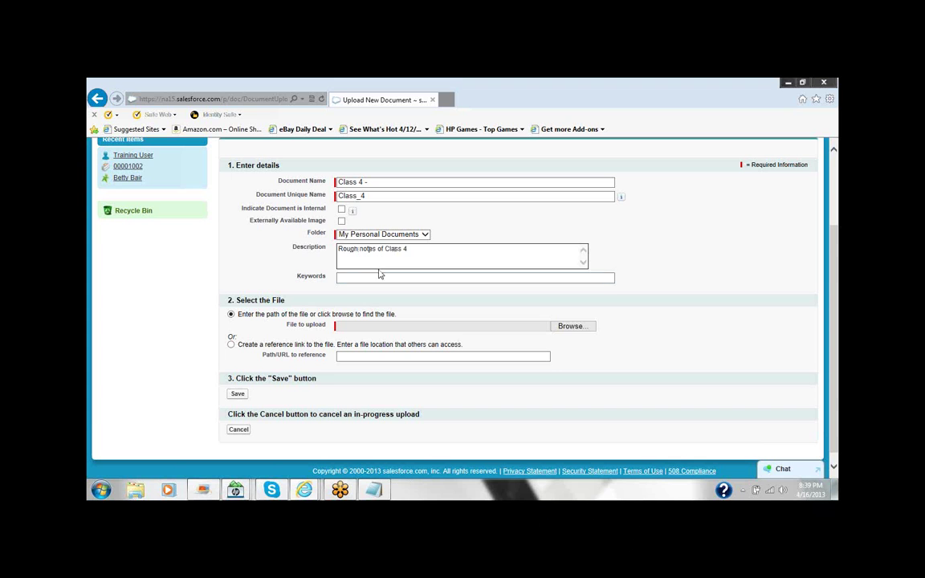
click(374, 277)
text(Cl)
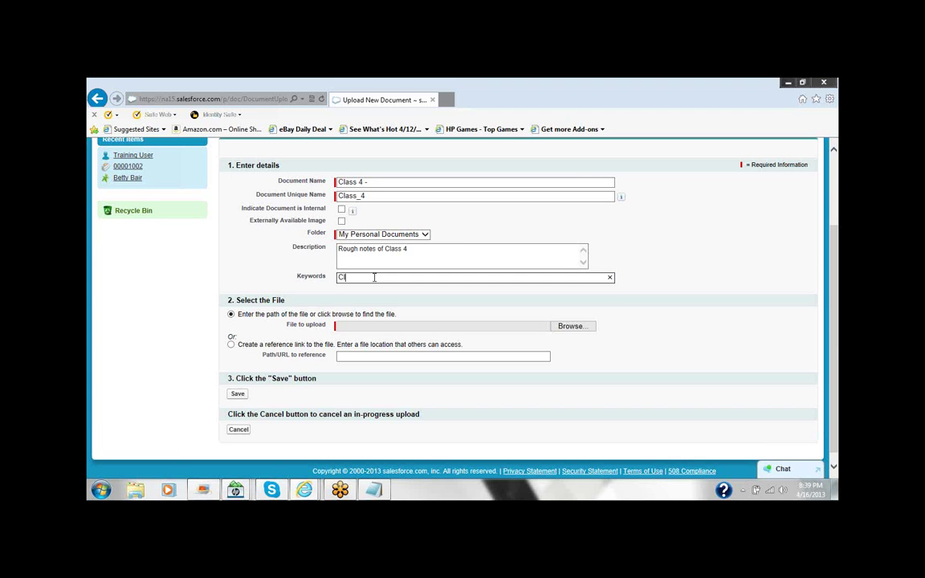
text(ass 4)
scroll(457, 317, down, 1)
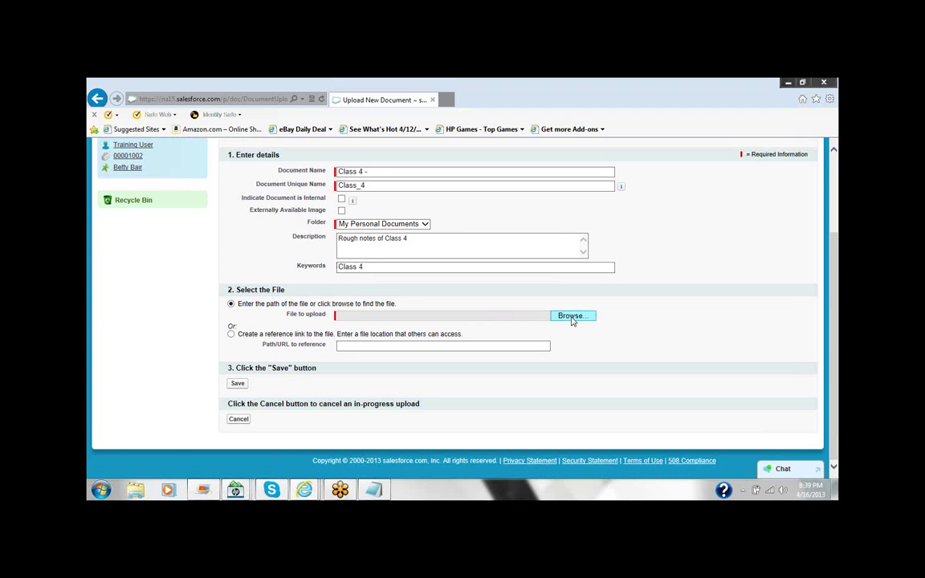
Attach Sales_Force_Use_Cases from the Desktop user folder and save the Class 4 - document.
click(570, 320)
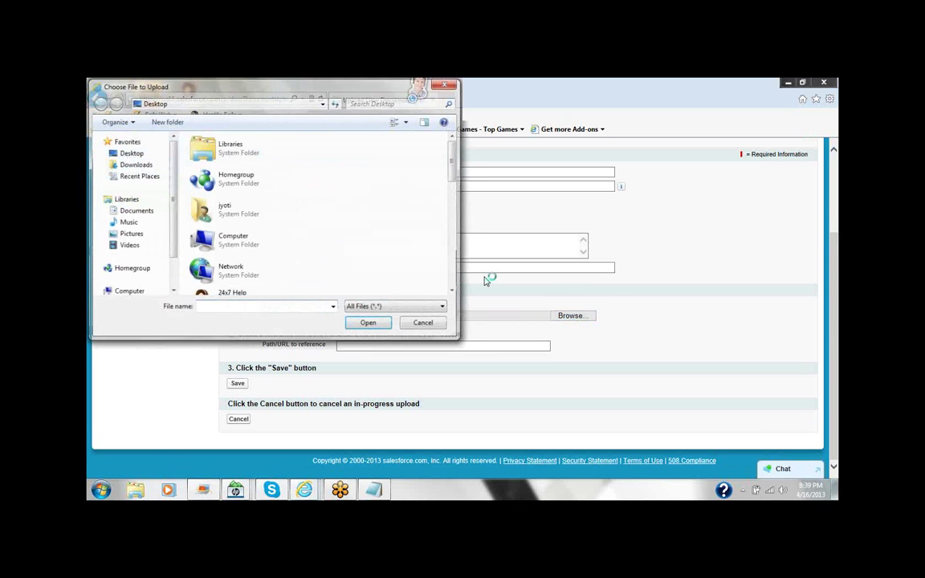
click(130, 153)
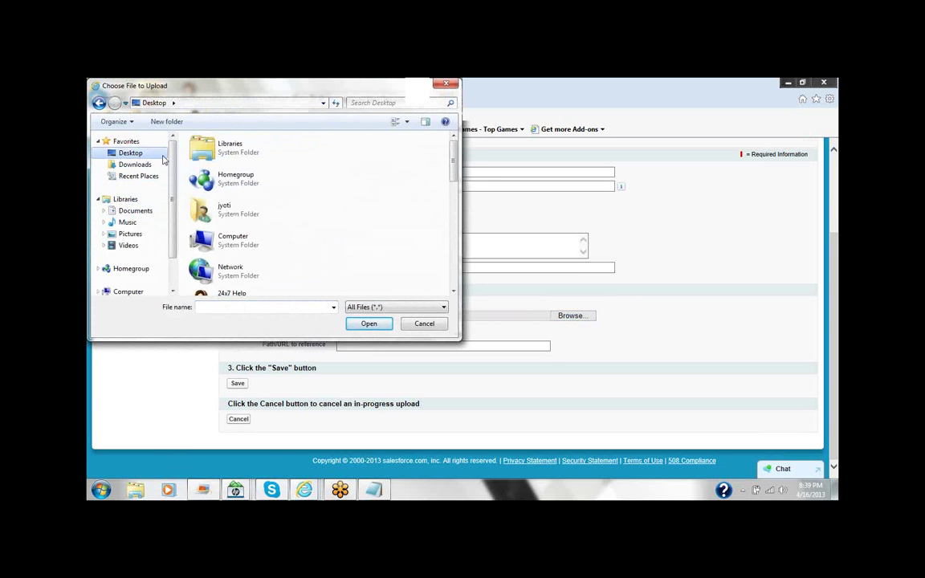
click(224, 219)
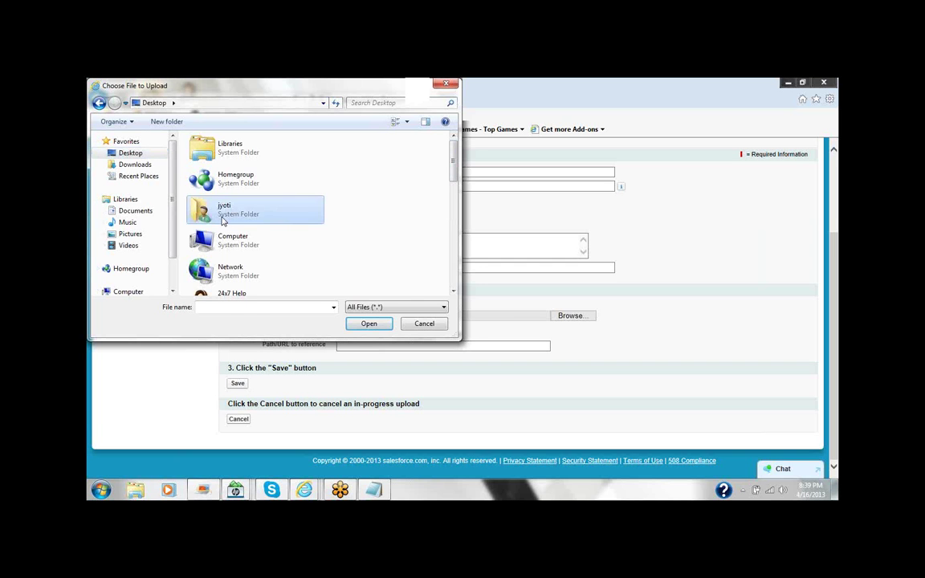
scroll(224, 221, down, 5)
click(241, 249)
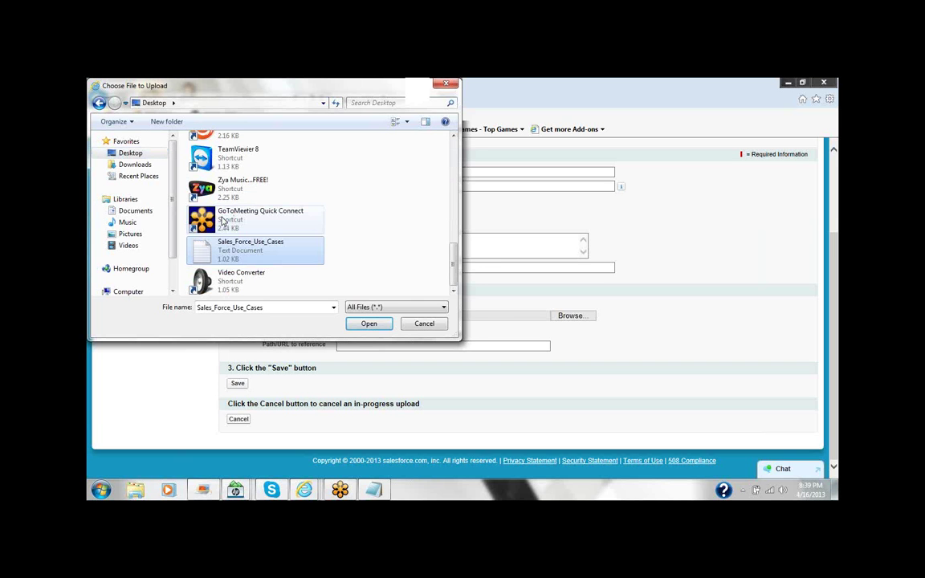
click(369, 324)
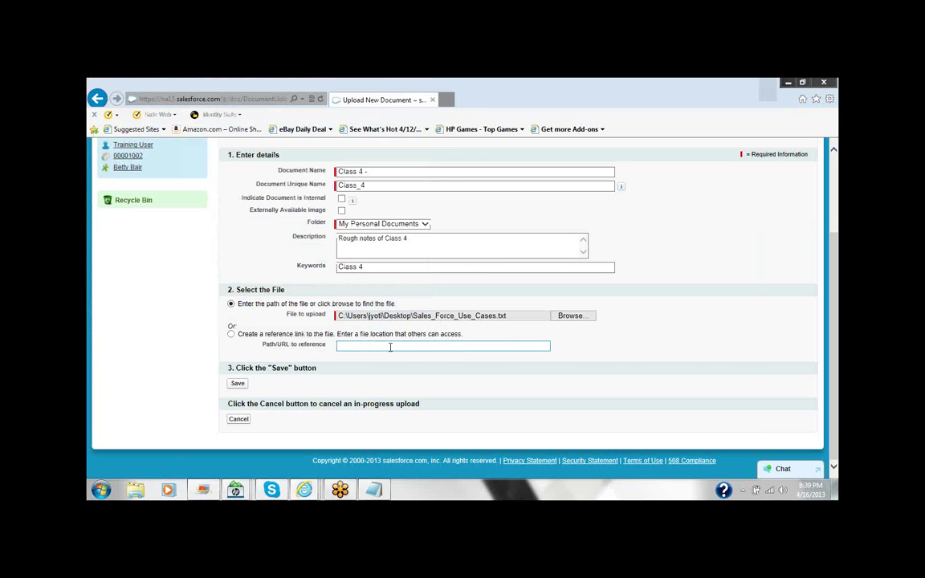
click(390, 347)
click(239, 384)
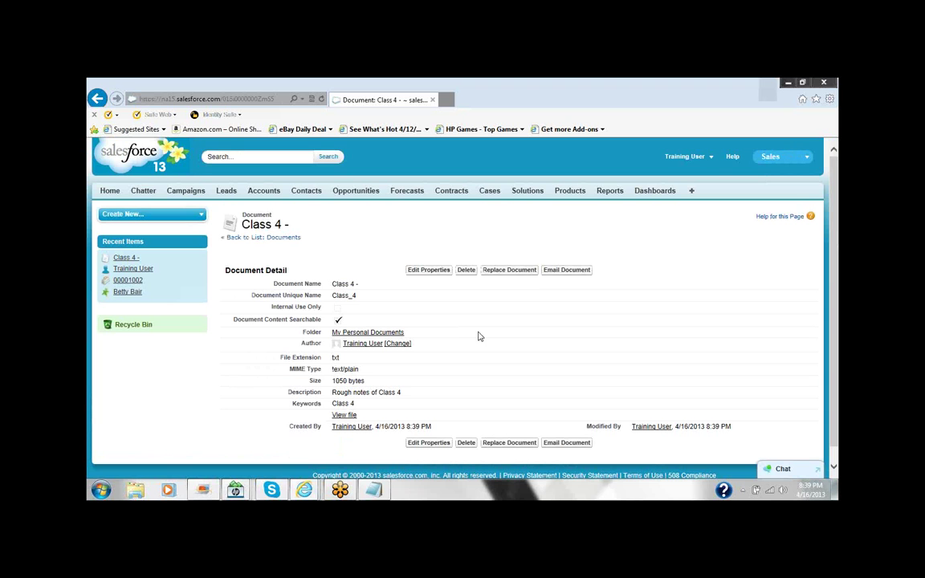
Edit the Class 4 - document's properties, setting its folder to Class Notes, and save.
click(421, 257)
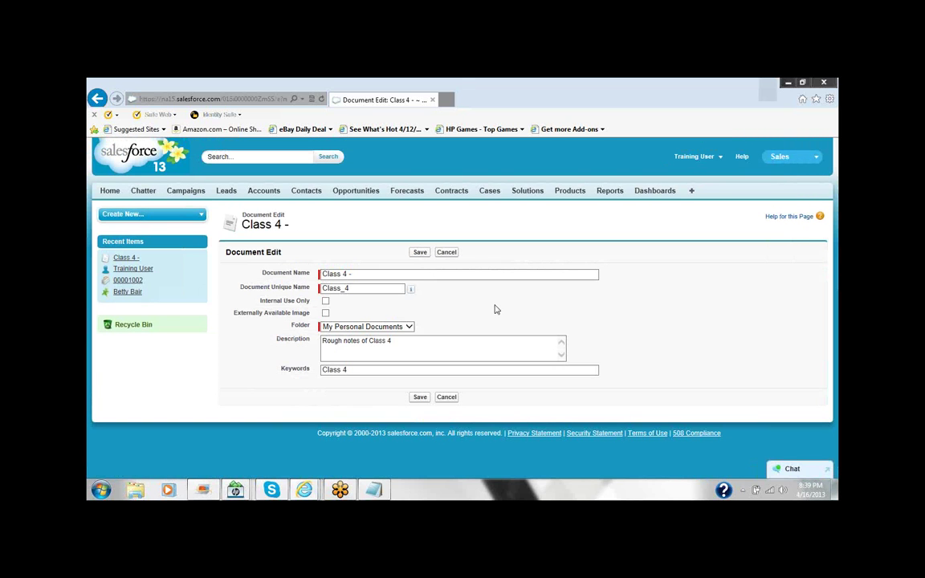
click(407, 326)
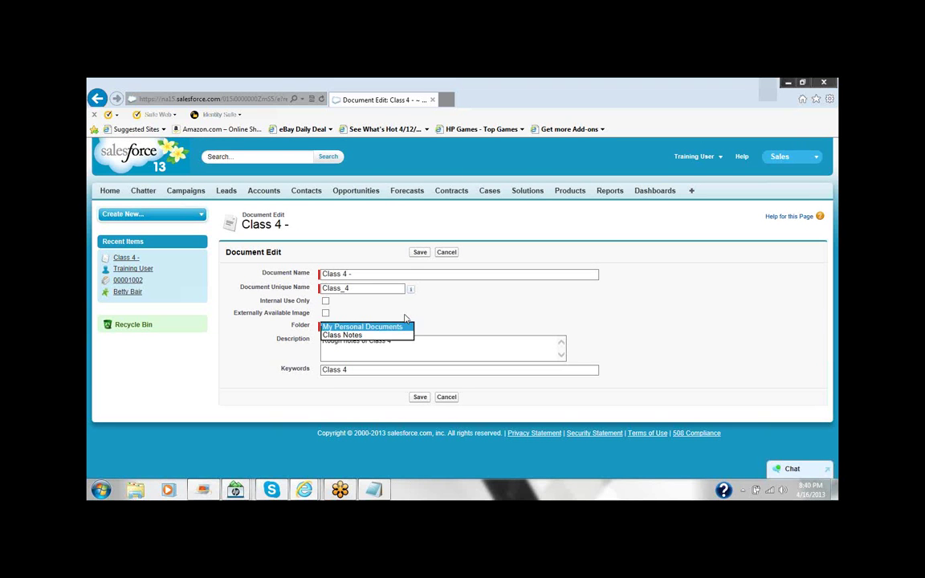
click(345, 335)
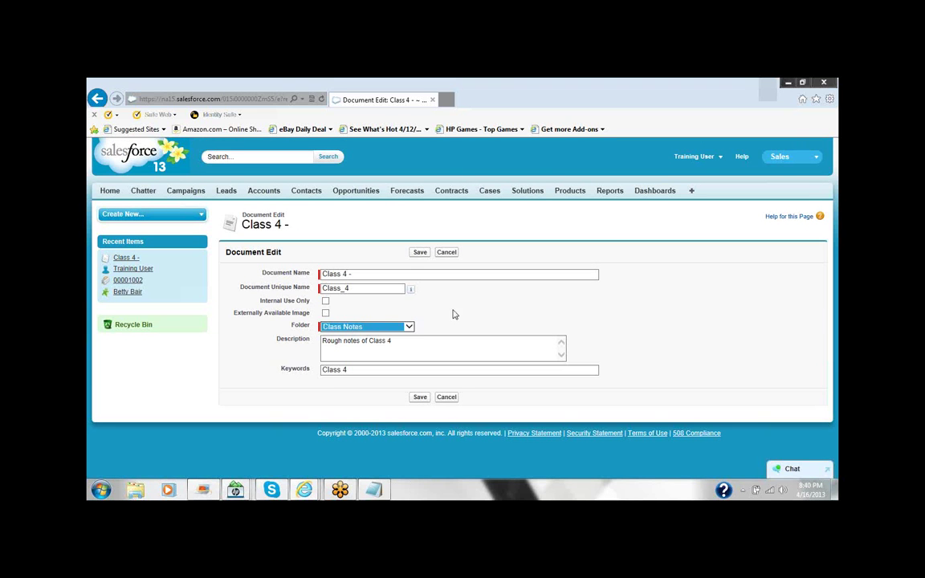
click(418, 397)
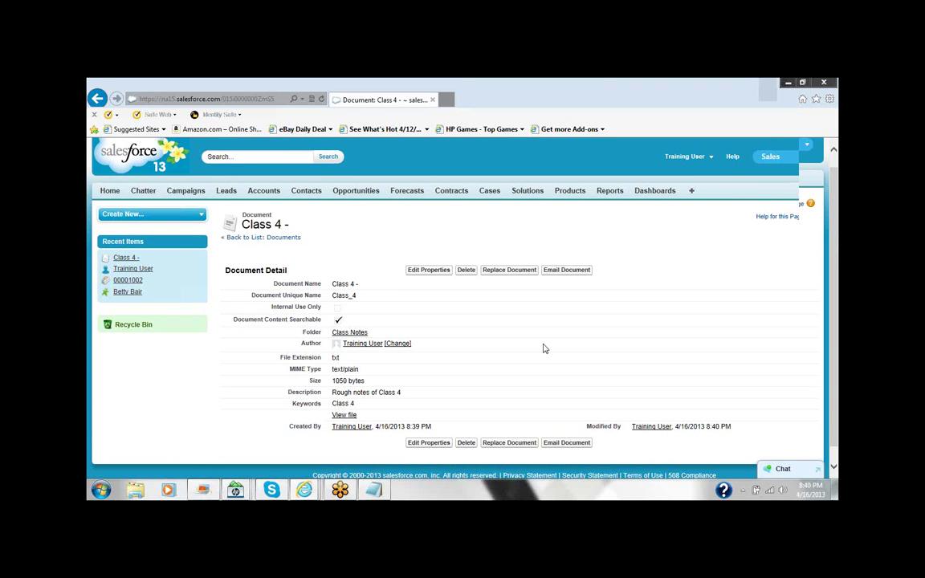
scroll(543, 349, down, 1)
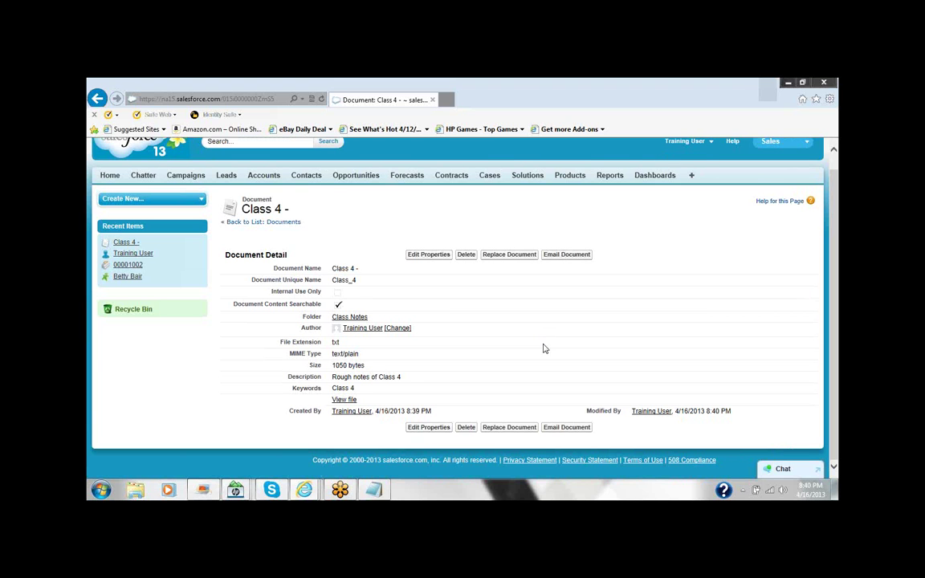
scroll(553, 325, up, 1)
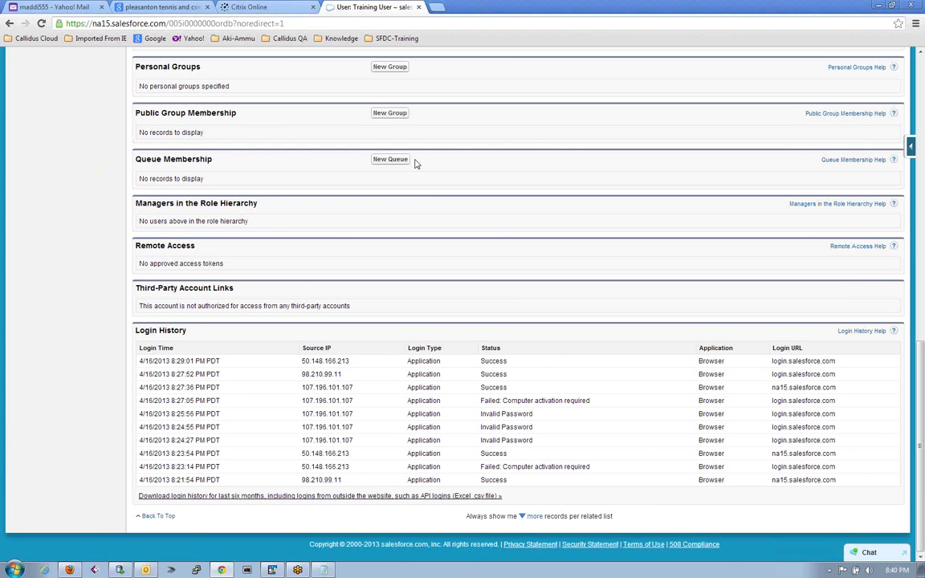
Go to Documents via All Tabs and open the Class 4 - record under Recent Documents.
scroll(430, 207, up, 8)
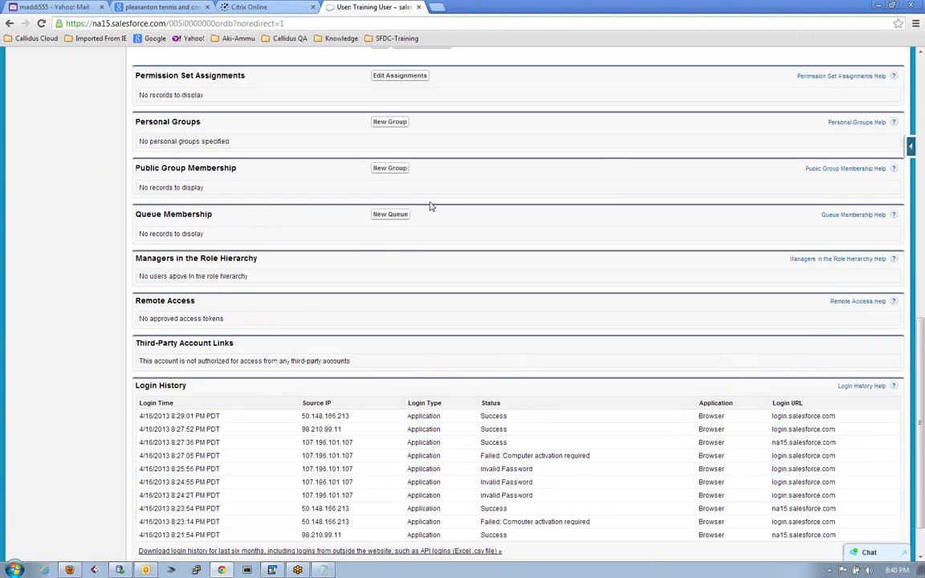
scroll(430, 209, down, 4)
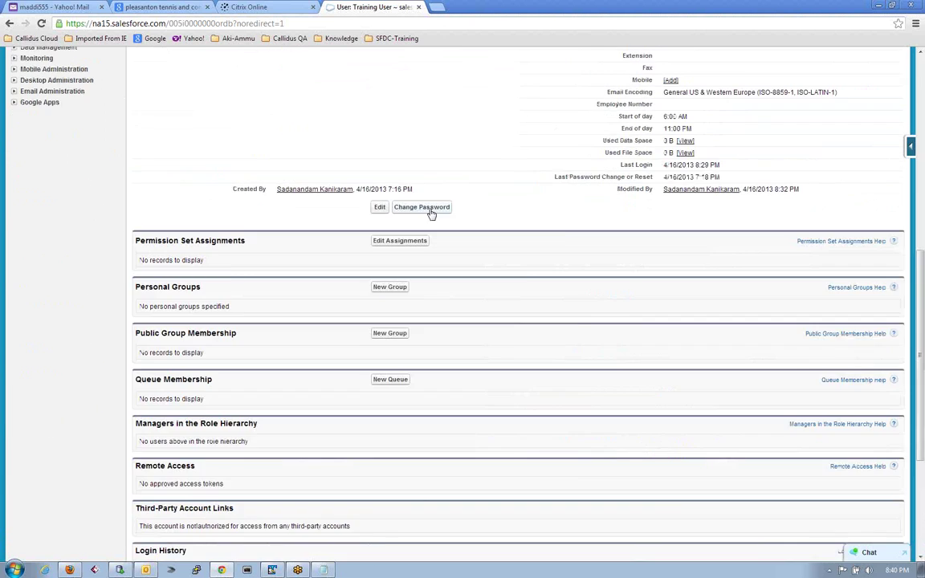
scroll(430, 209, up, 6)
mouse_move(298, 570)
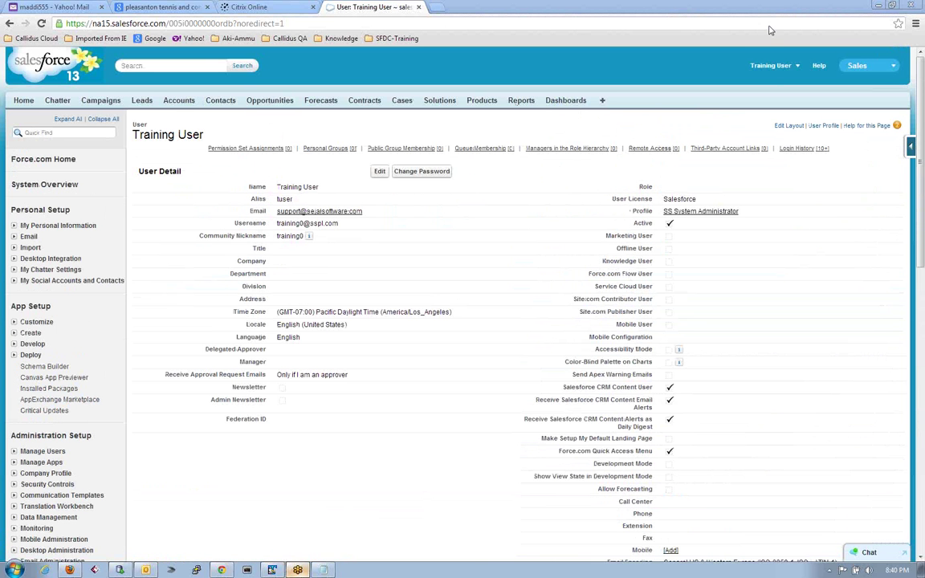
click(603, 102)
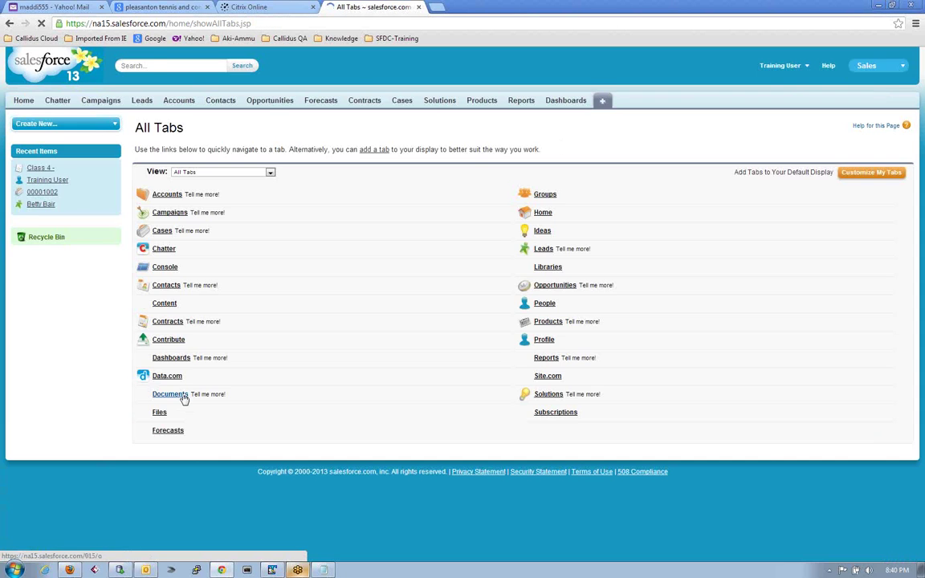
click(184, 397)
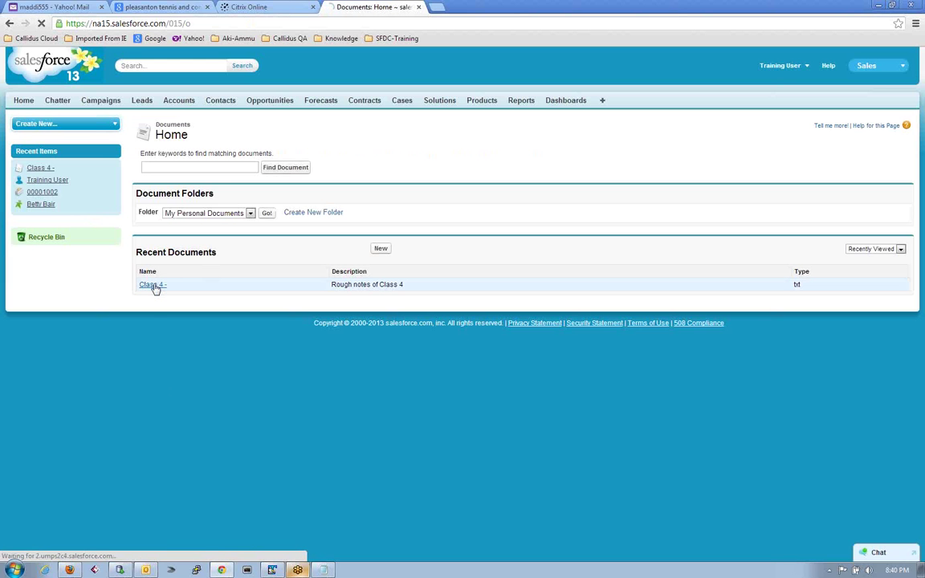
click(153, 285)
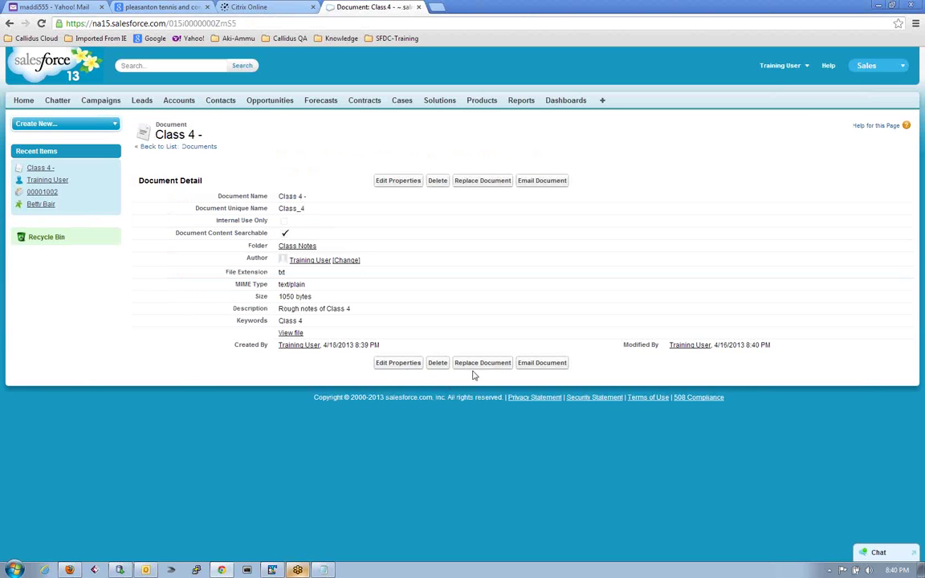
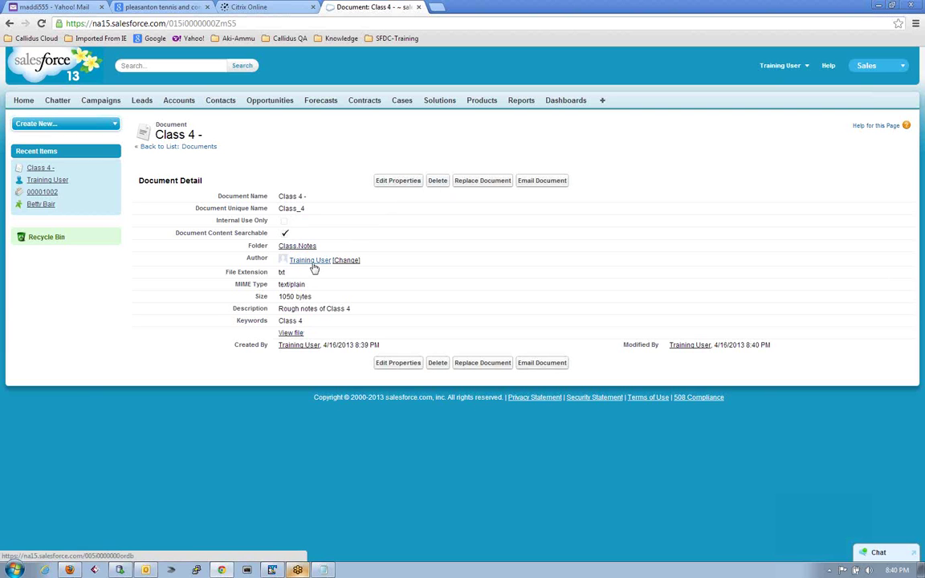
View the Class 4 plain-text notes in a new tab, then return to the Document: Class 4 tab.
click(293, 333)
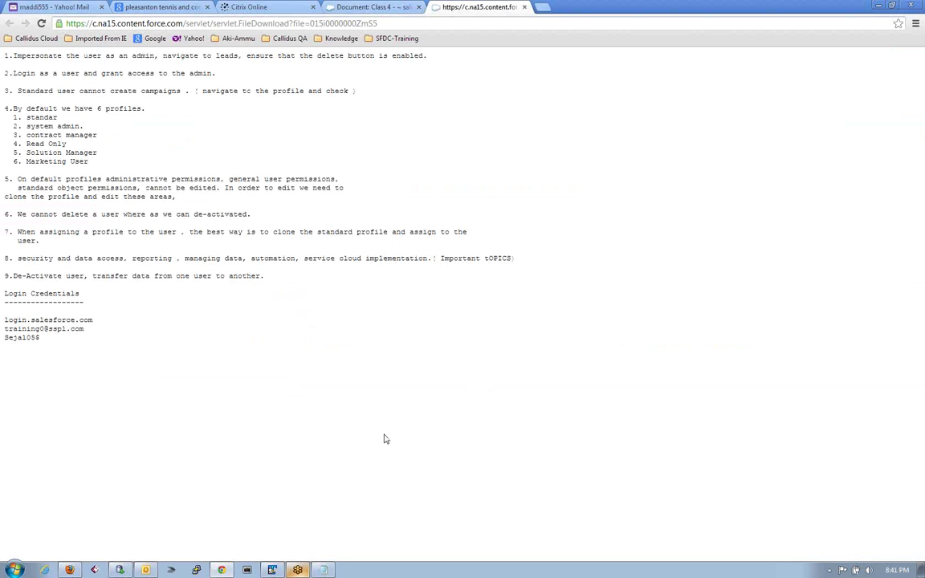
click(395, 8)
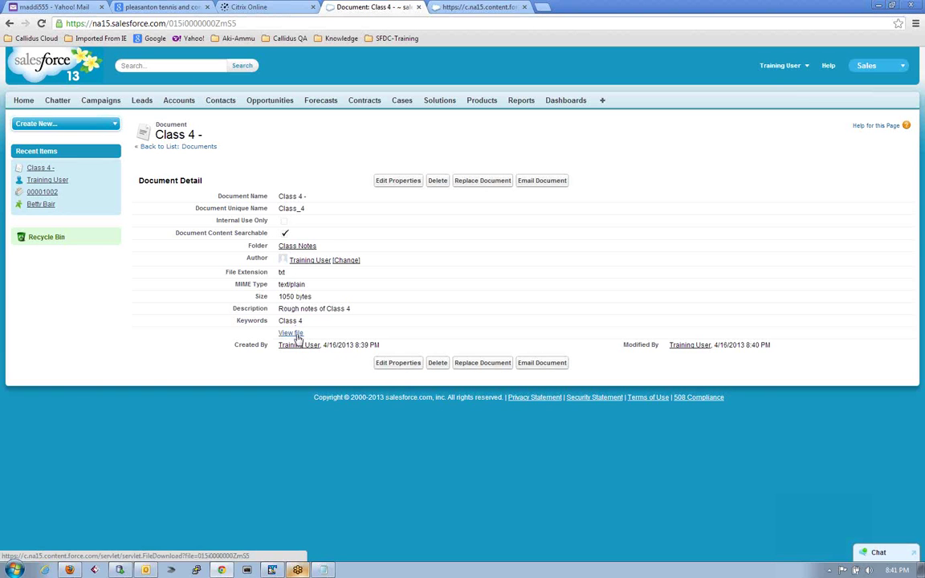
click(474, 9)
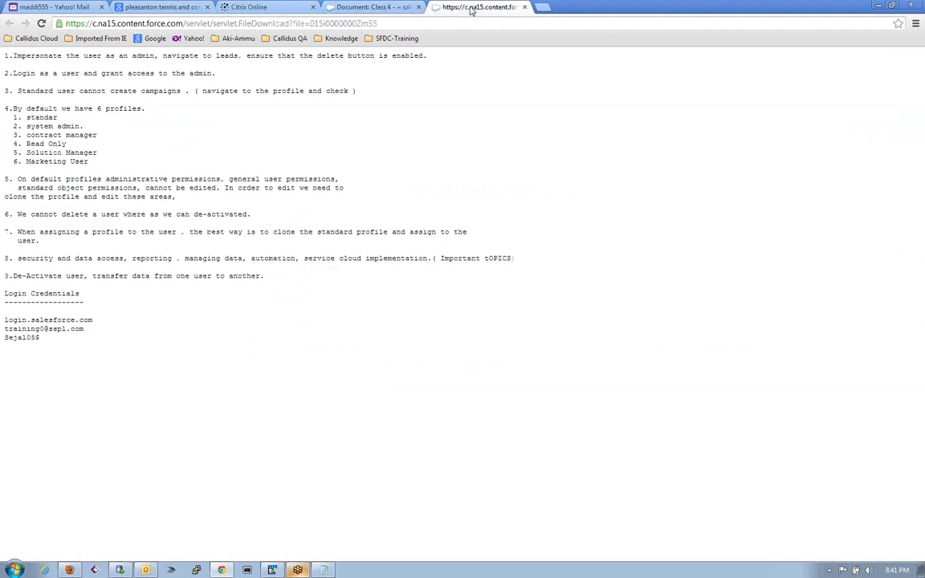
click(396, 7)
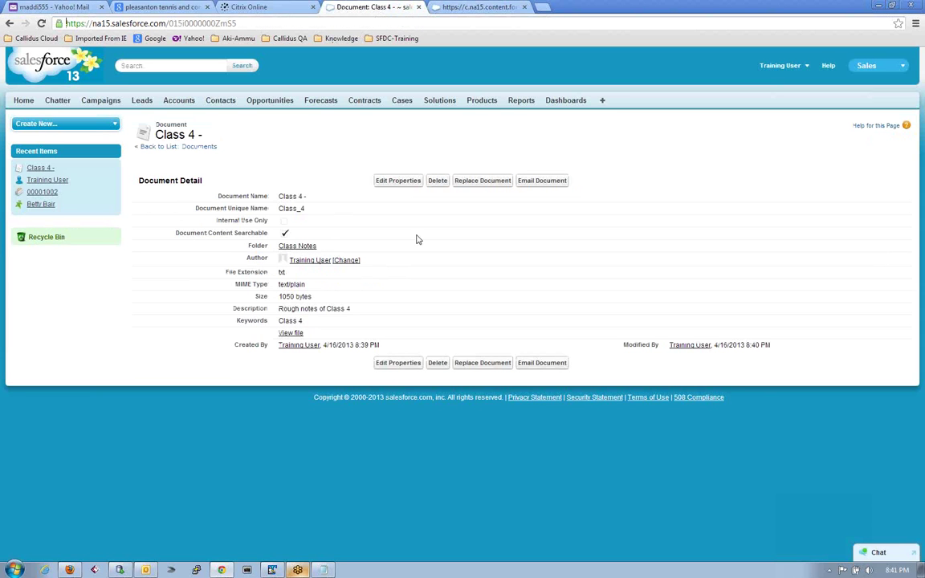
Start emailing the Class 4 document and enter the recipient's Yahoo address in To.
click(542, 180)
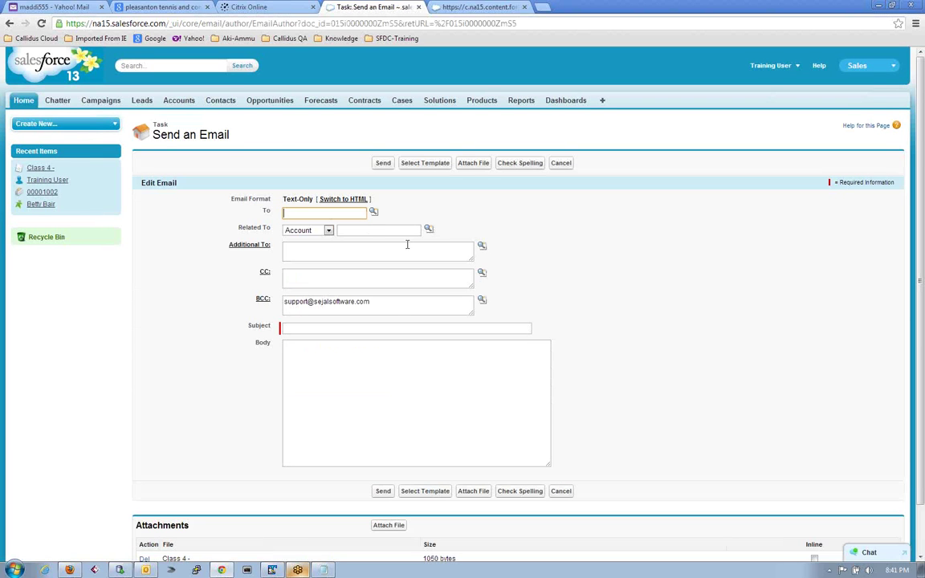
scroll(407, 244, down, 2)
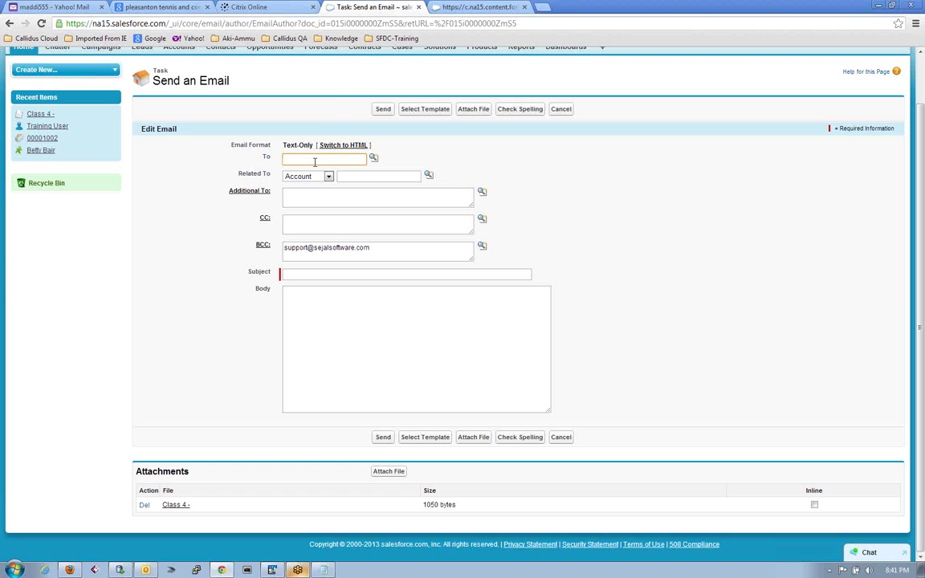
key(Tab)
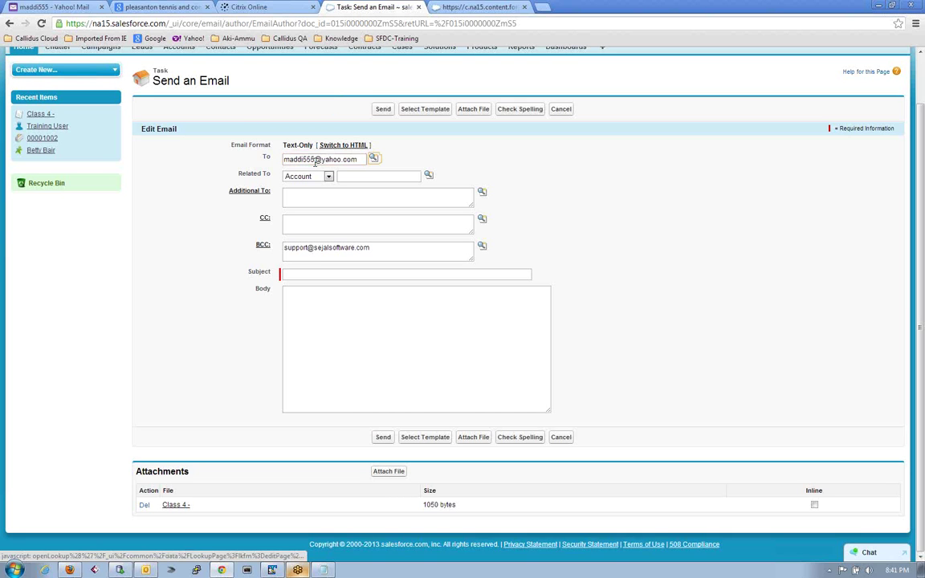
Keep Account as the Related To type with Training Doc, and attempt to send.
click(329, 176)
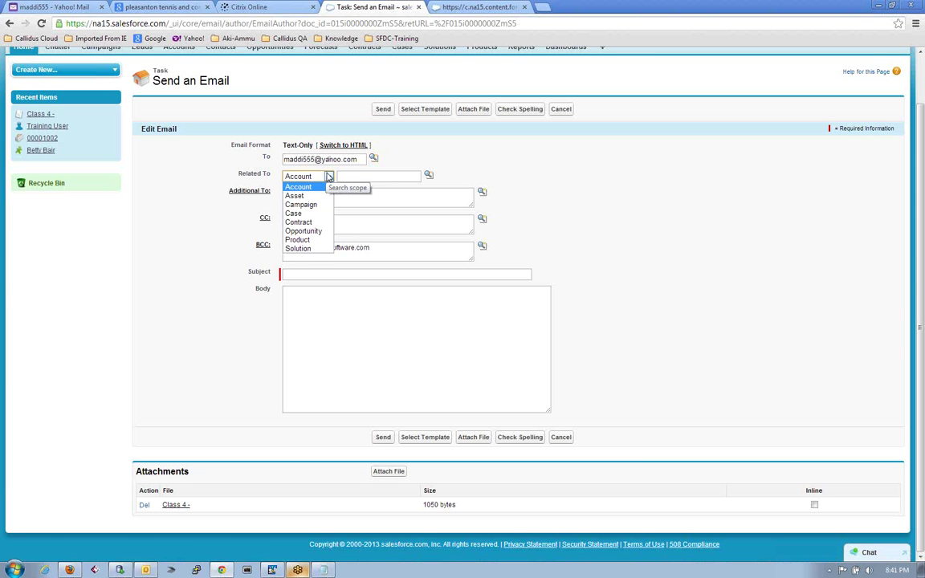
click(328, 176)
click(356, 177)
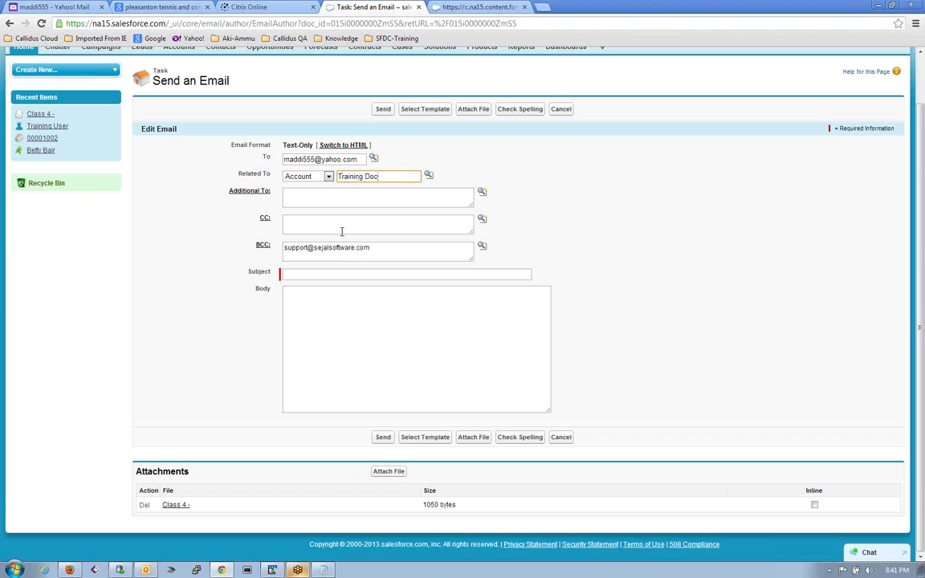
click(381, 438)
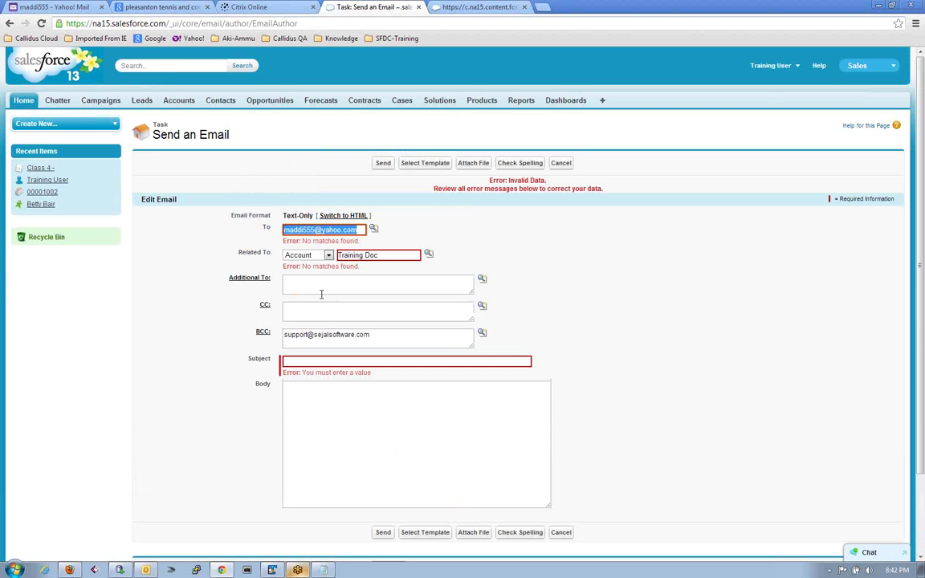
Try the recipient lookup, then enter 'Test' as the email subject.
click(373, 230)
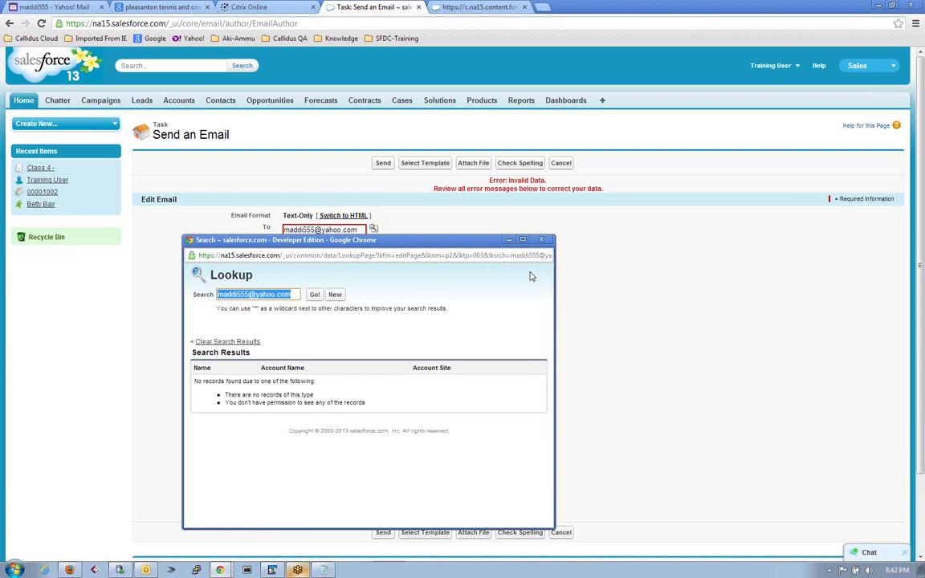
click(485, 221)
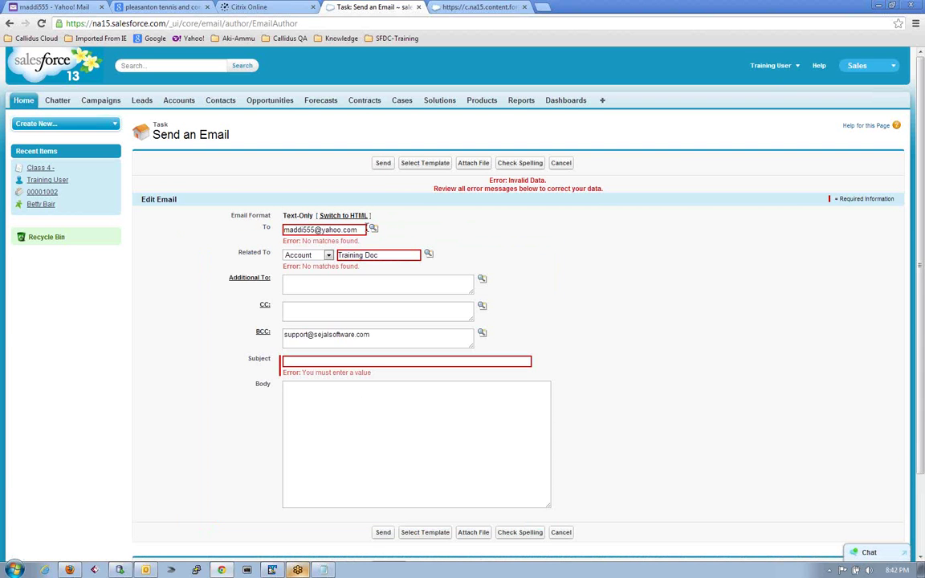
drag(377, 255, 339, 254)
click(325, 363)
text(Test)
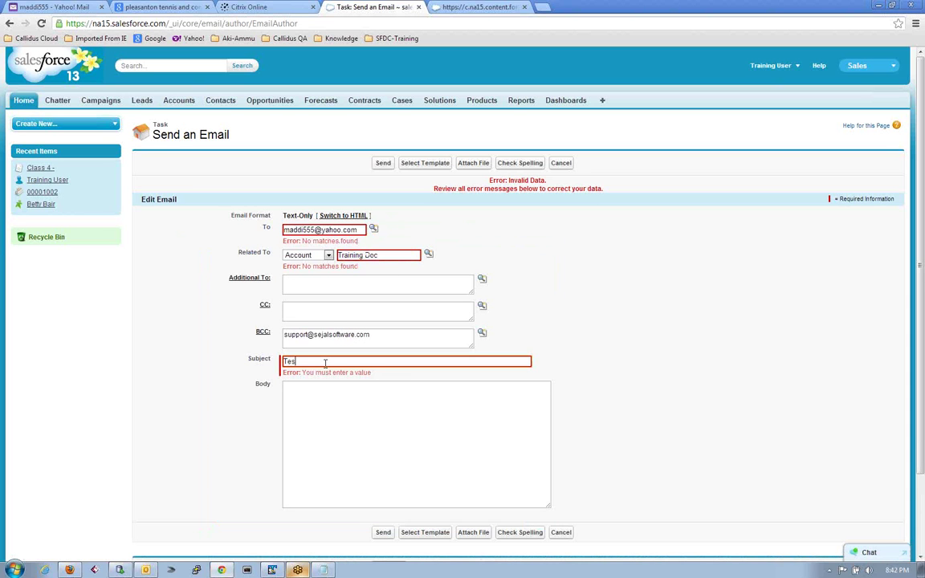
double_click(325, 241)
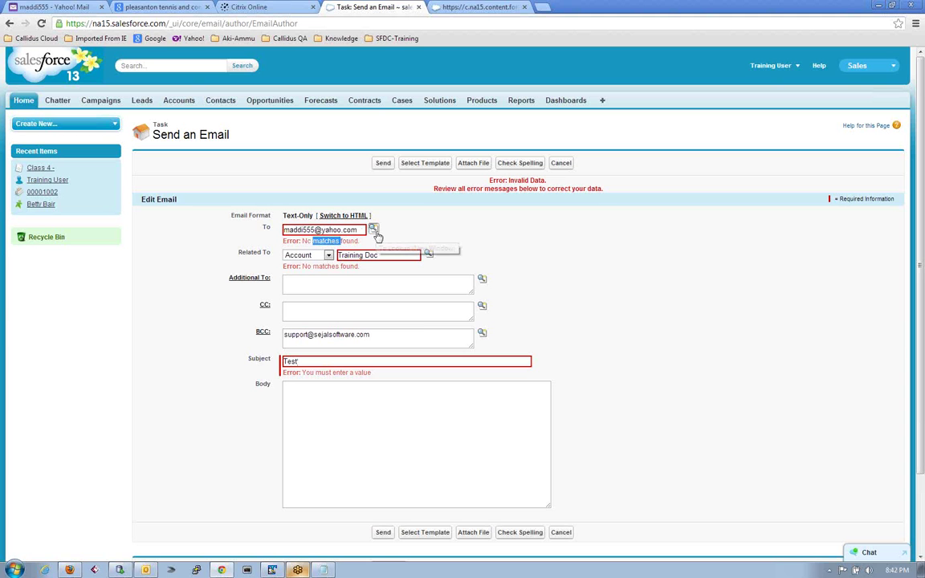
Search the recipient address in the lookup again and reselect the To address.
click(373, 230)
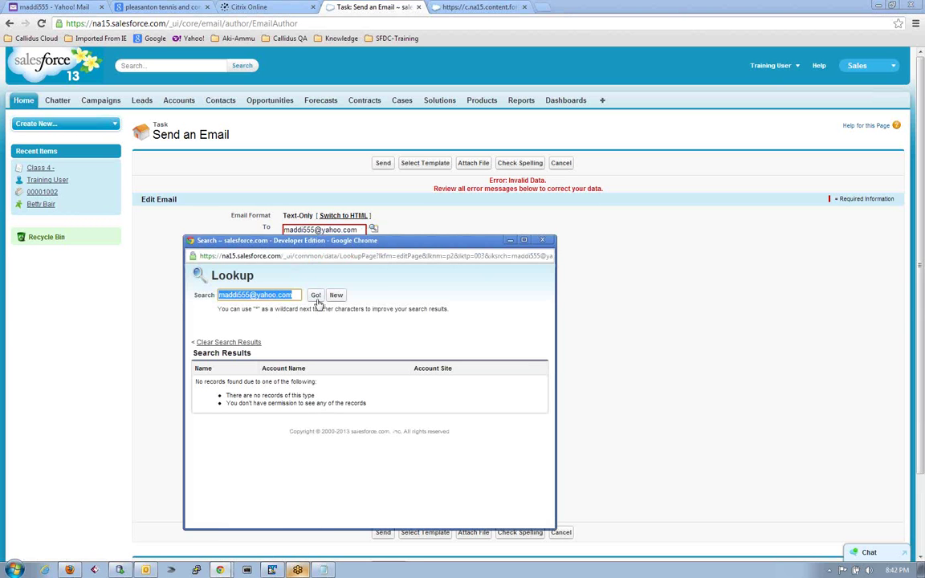
click(317, 298)
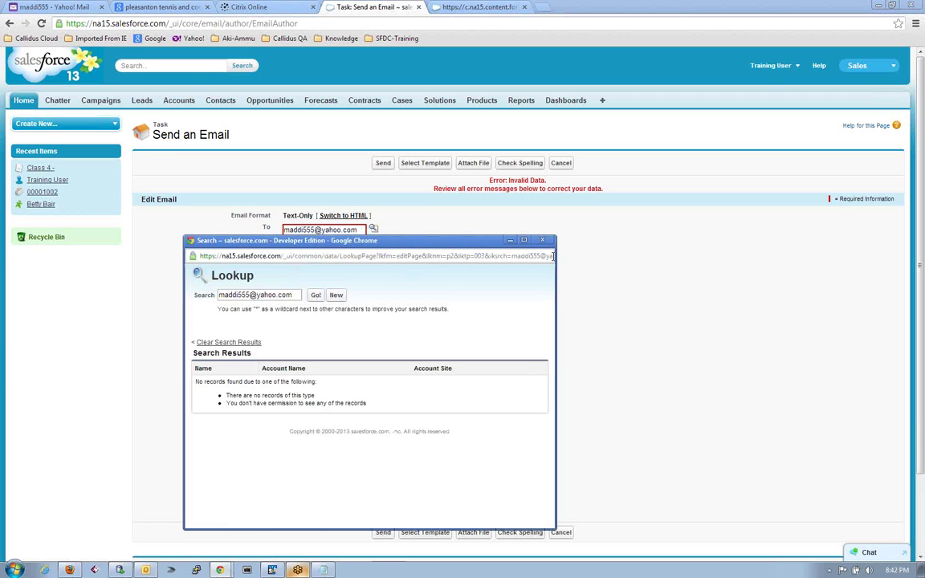
click(542, 240)
double_click(325, 241)
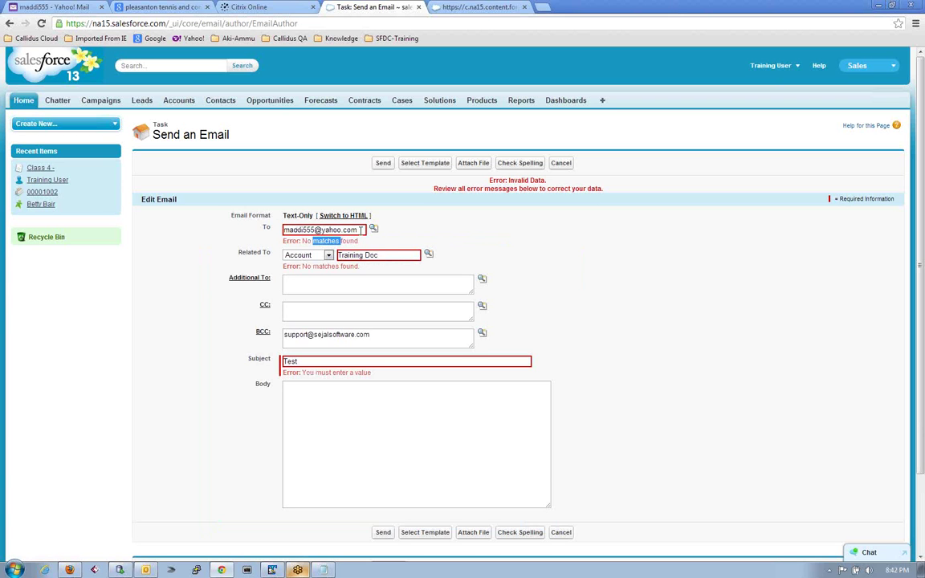
drag(361, 229, 284, 217)
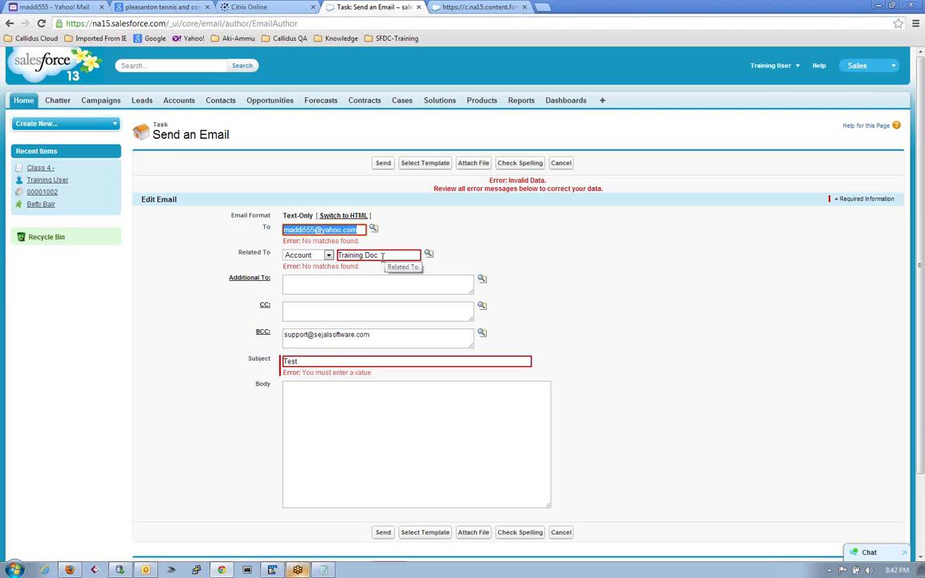
click(430, 228)
scroll(430, 227, down, 3)
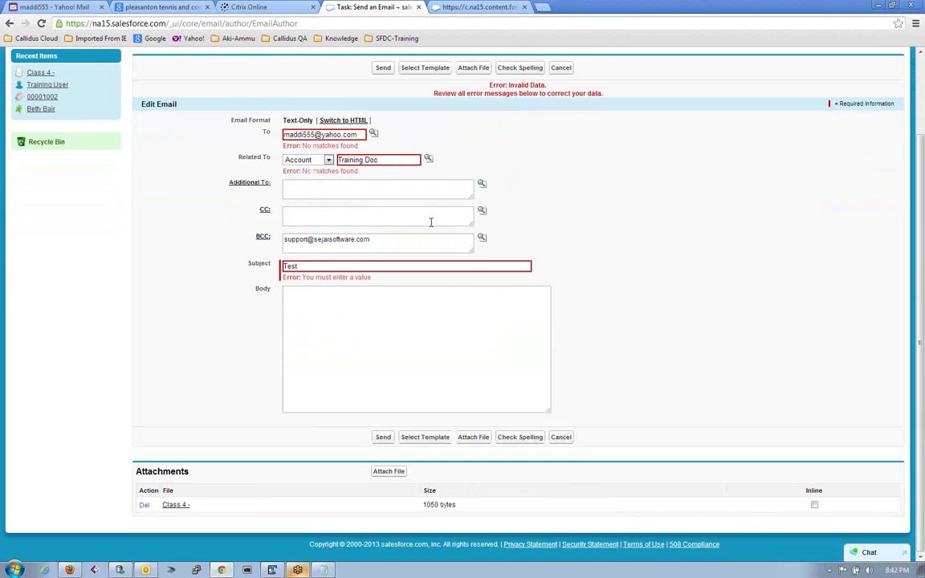
scroll(430, 222, up, 2)
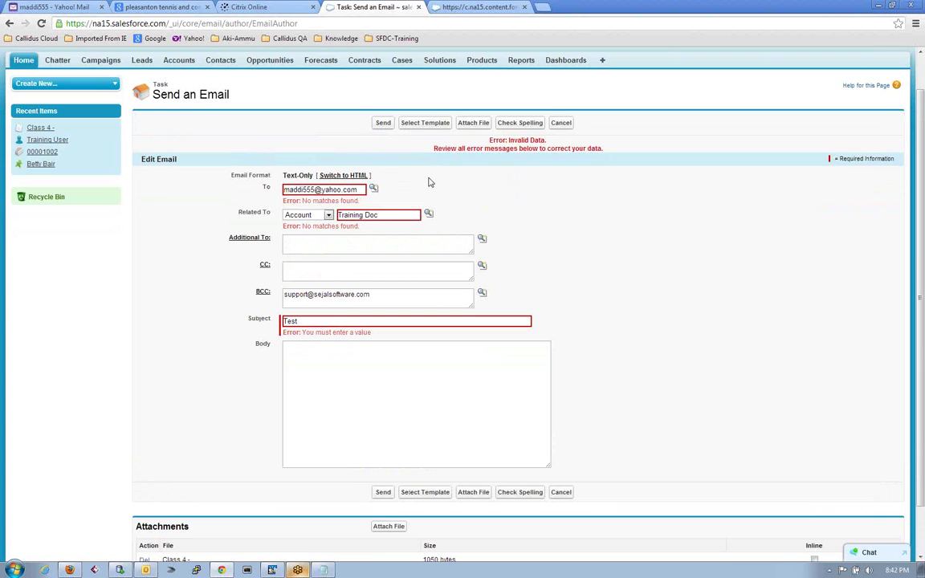
Retry sending, then go back twice to the Class 4 document details.
click(383, 122)
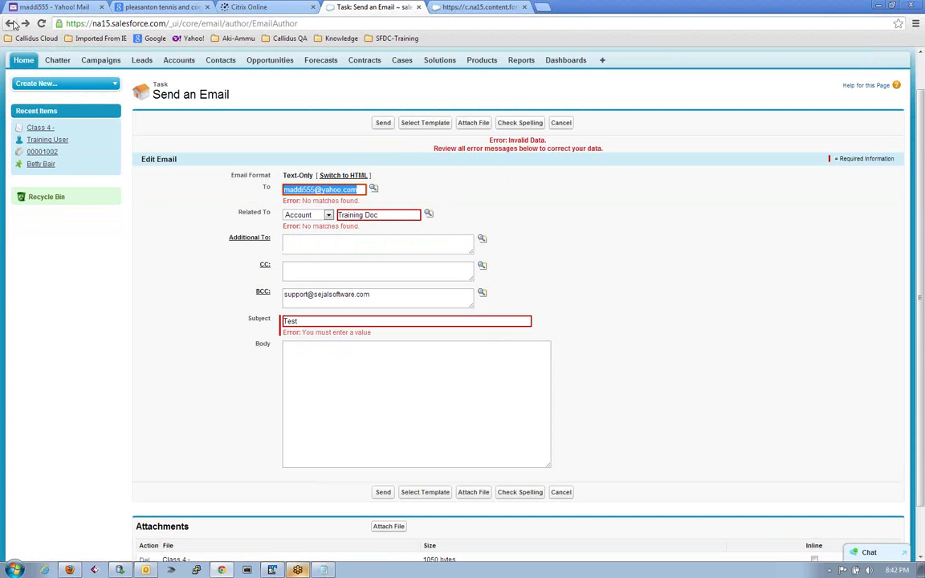
click(9, 23)
click(10, 23)
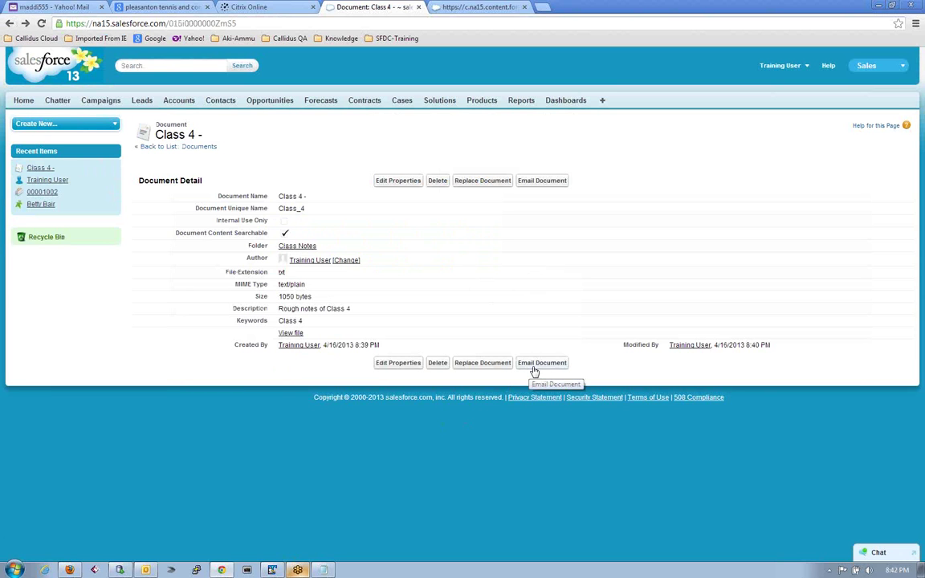
Start a fresh Class 4 email and search contacts for 'madd' in the recipient lookup.
click(534, 365)
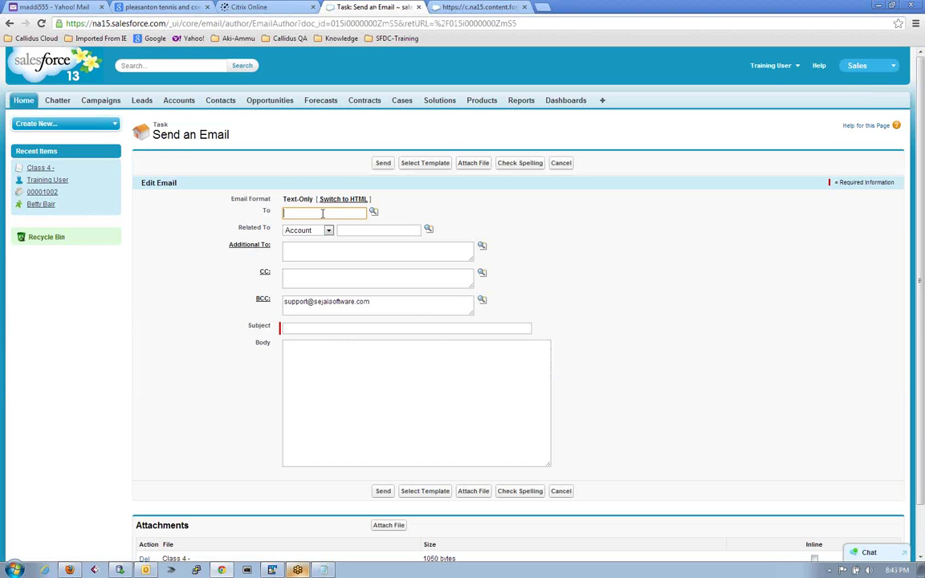
click(374, 211)
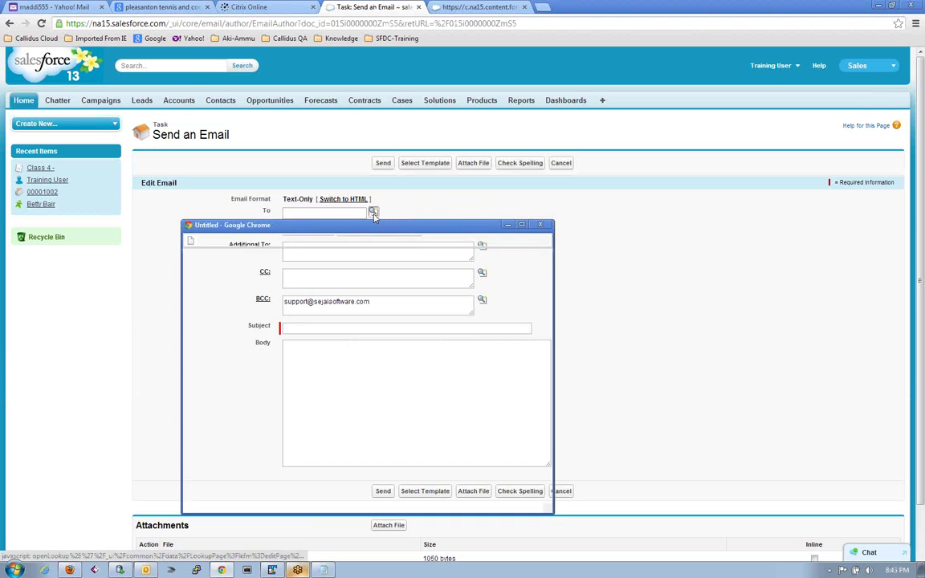
click(268, 282)
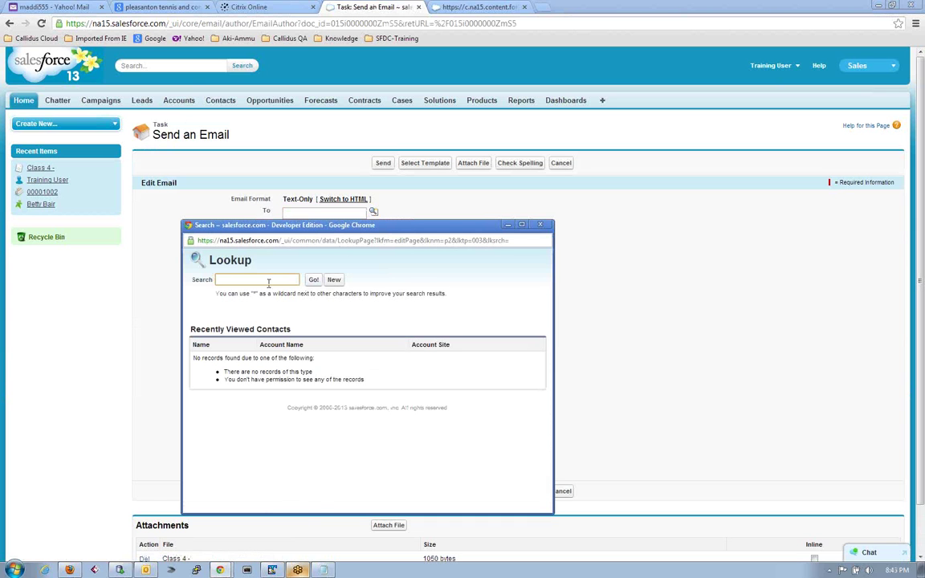
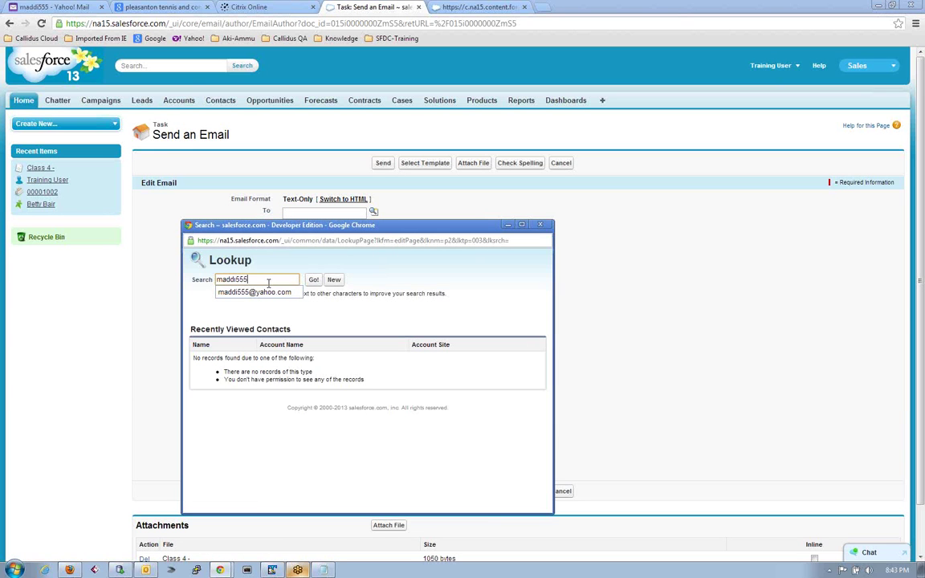
key(Return)
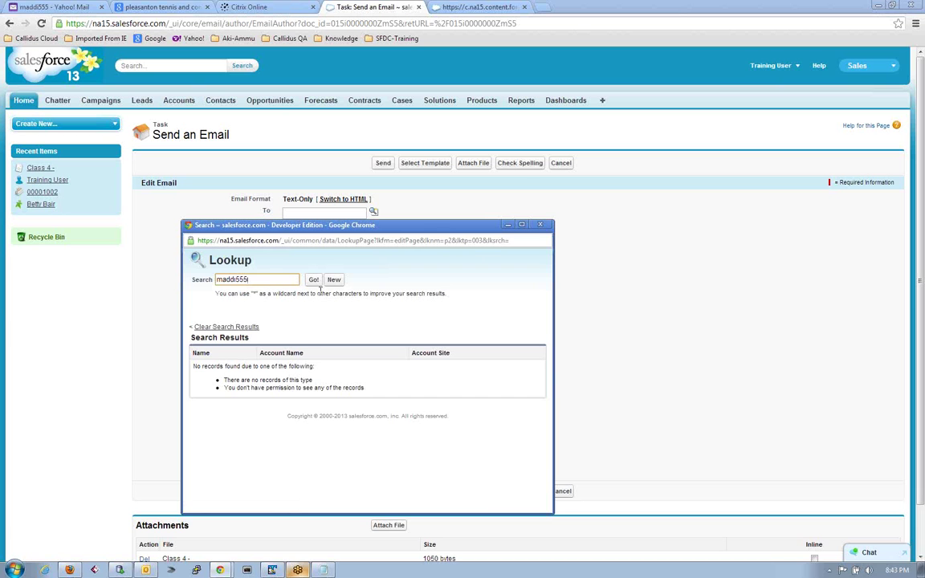
Create a new contact with first name, last name and suggested email address, and save it.
click(334, 281)
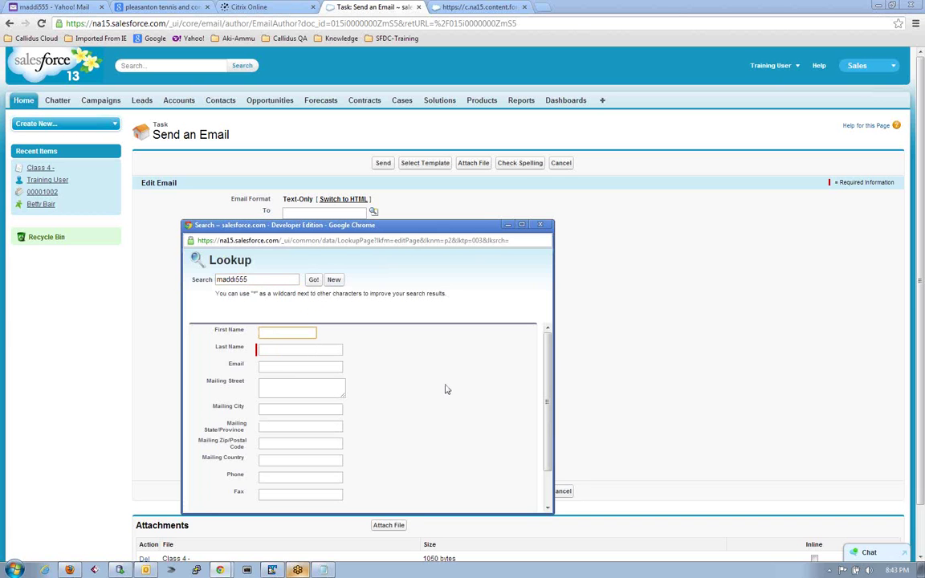
key(Tab)
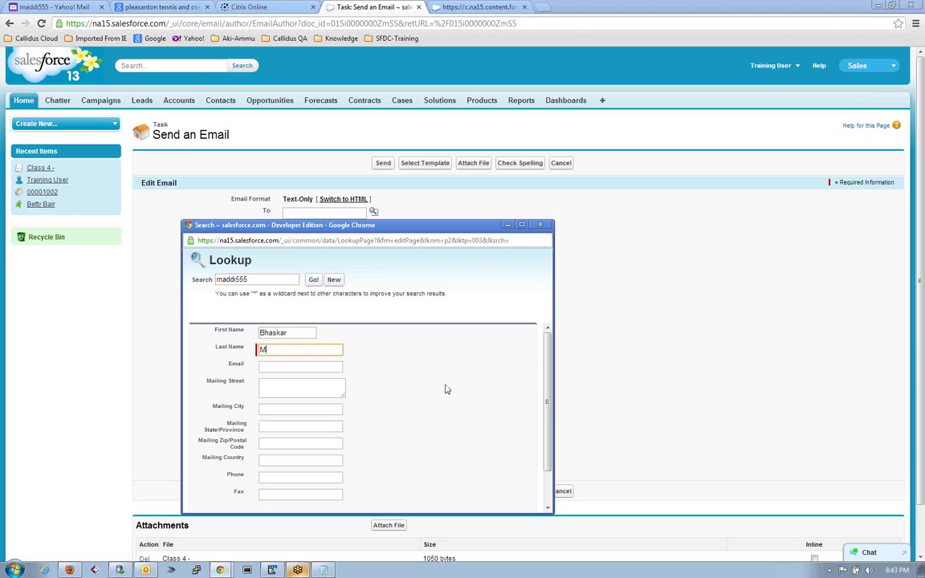
key(Tab)
text(ma)
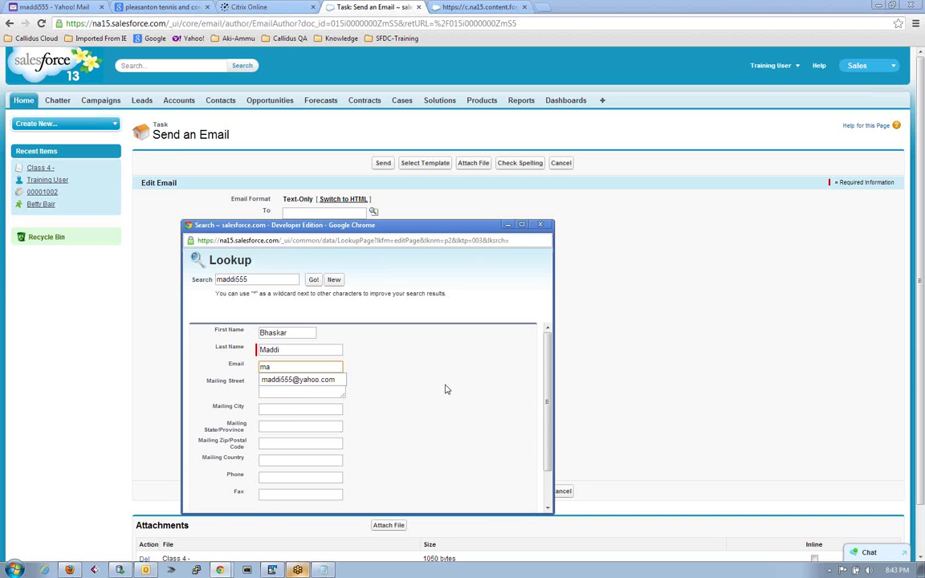
key(Down)
key(Tab)
scroll(445, 388, down, 1)
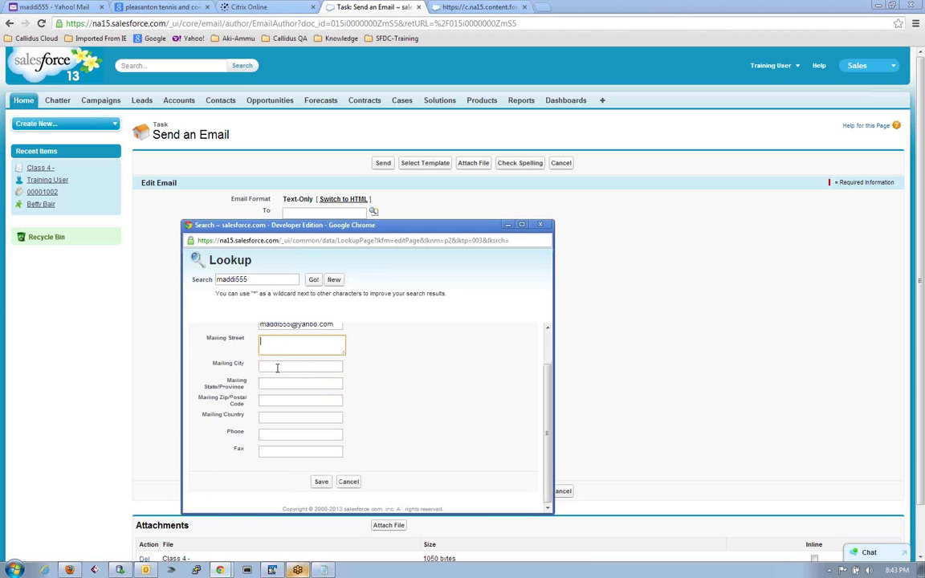
click(321, 482)
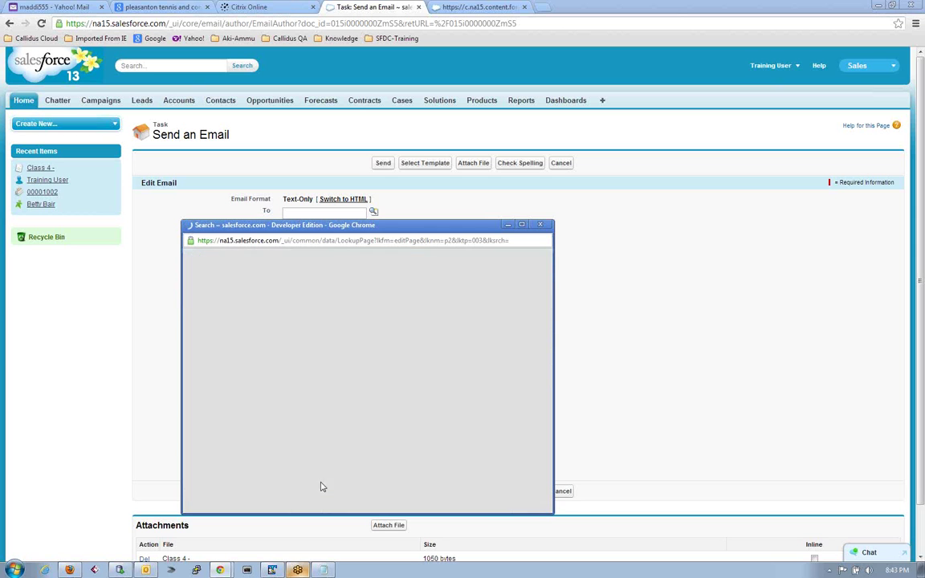
Set the subject to 'Training Doc' and send the Class 4 email.
click(345, 231)
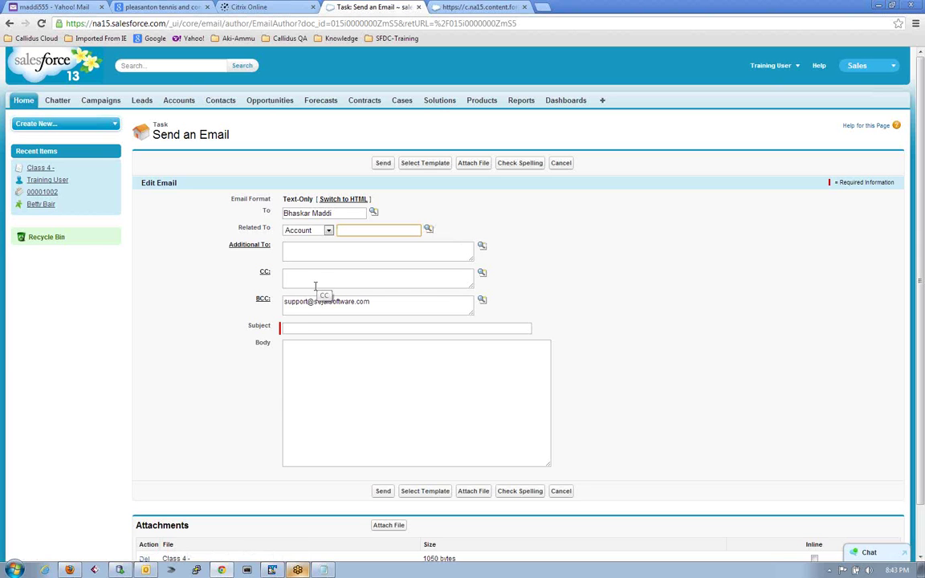
click(306, 328)
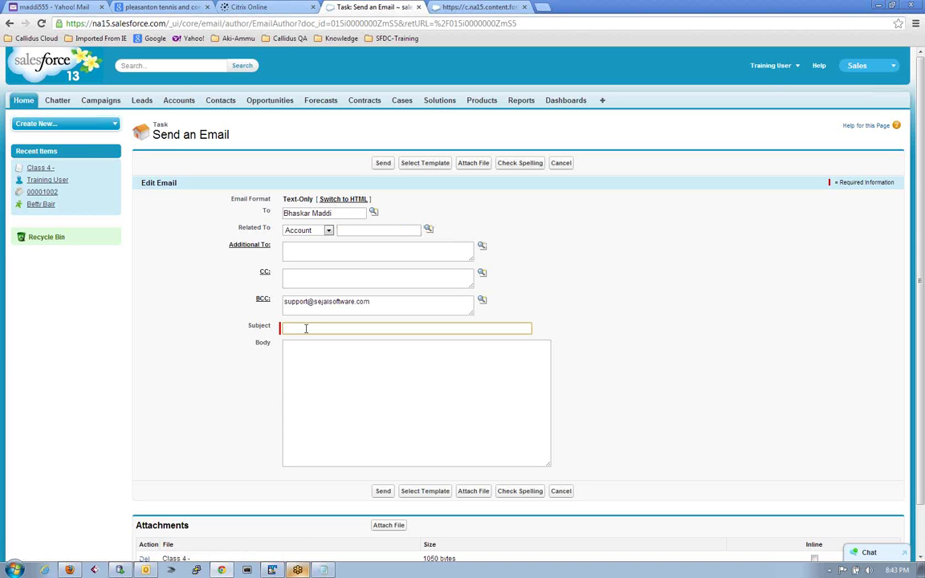
text(Training Doc)
click(385, 493)
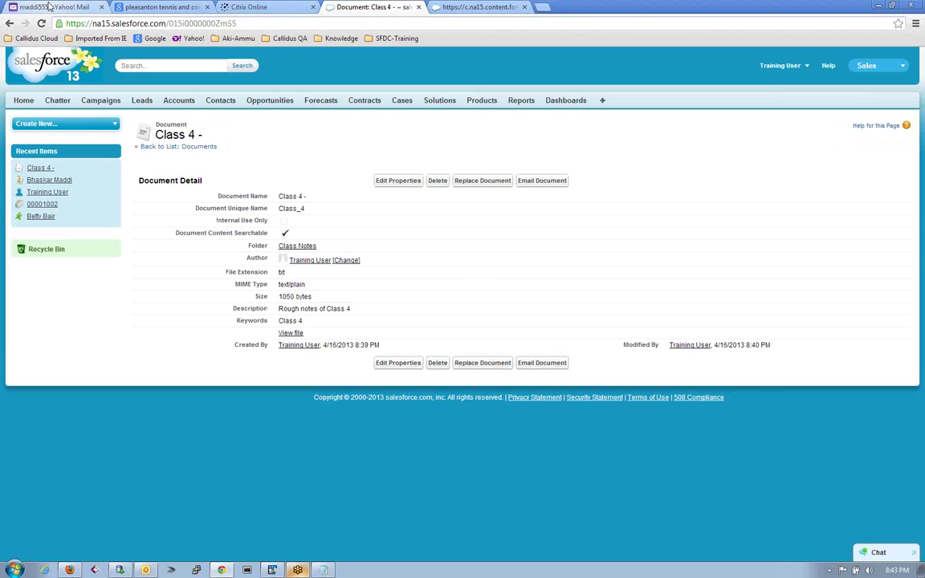
Open the new Training Doc email in the Yahoo inbox, view the Class 4 notes, then close that tab.
click(49, 8)
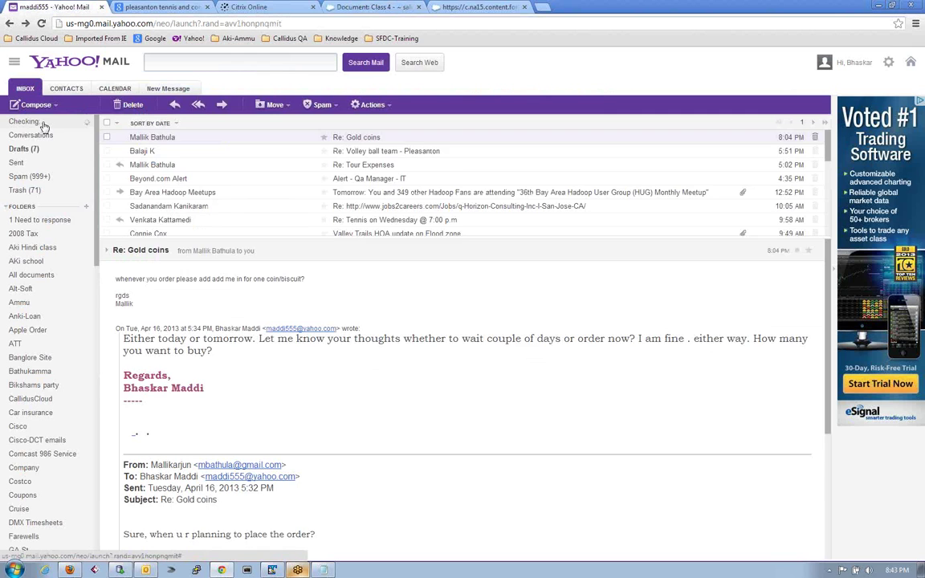
click(24, 121)
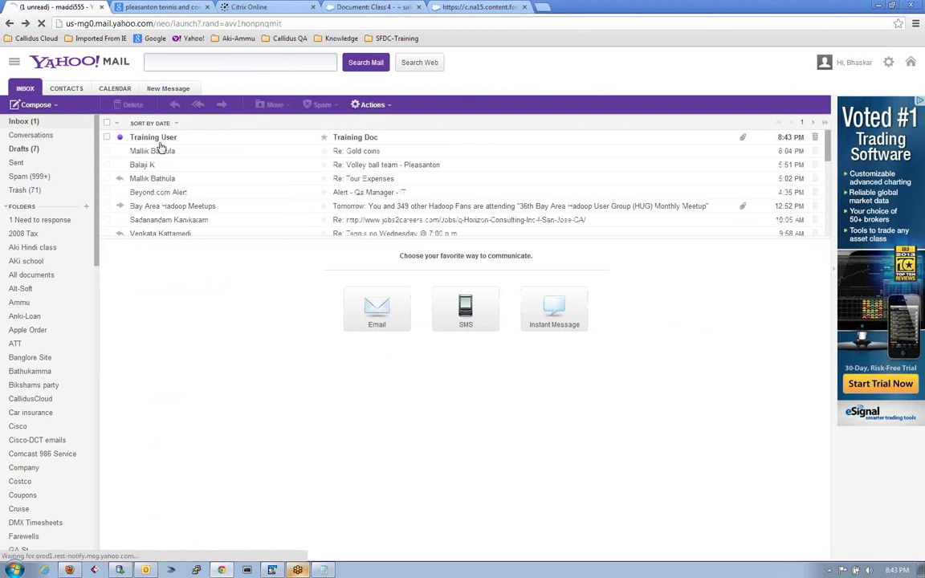
click(159, 141)
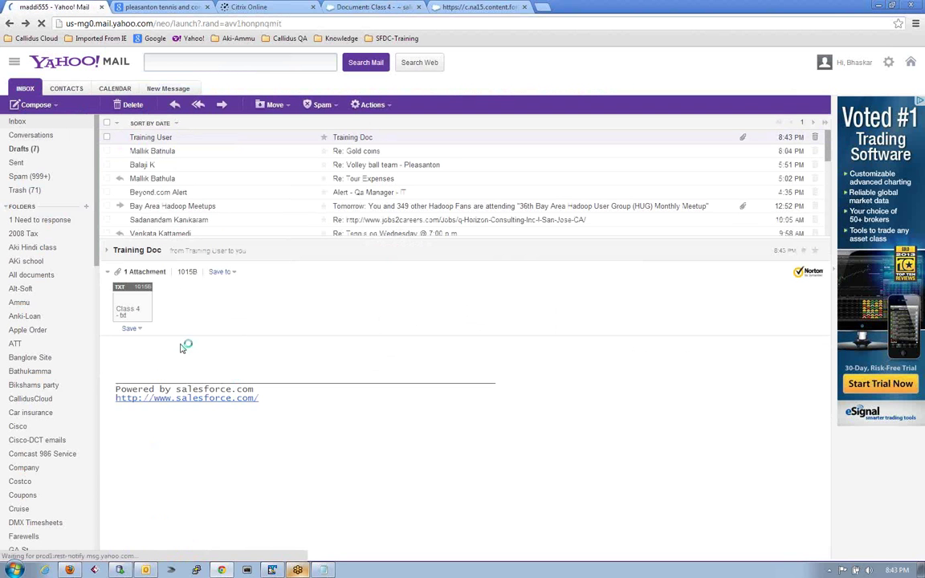
click(481, 9)
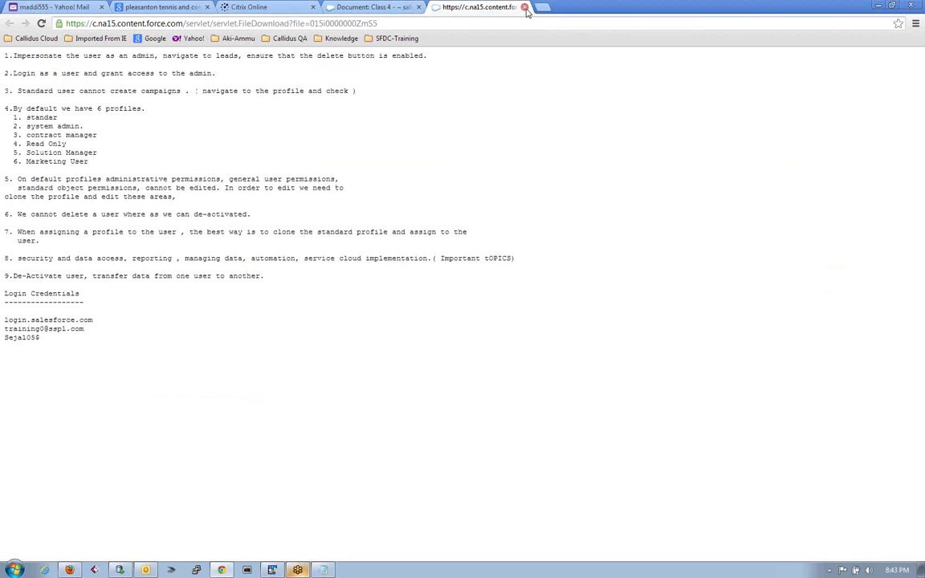
click(524, 7)
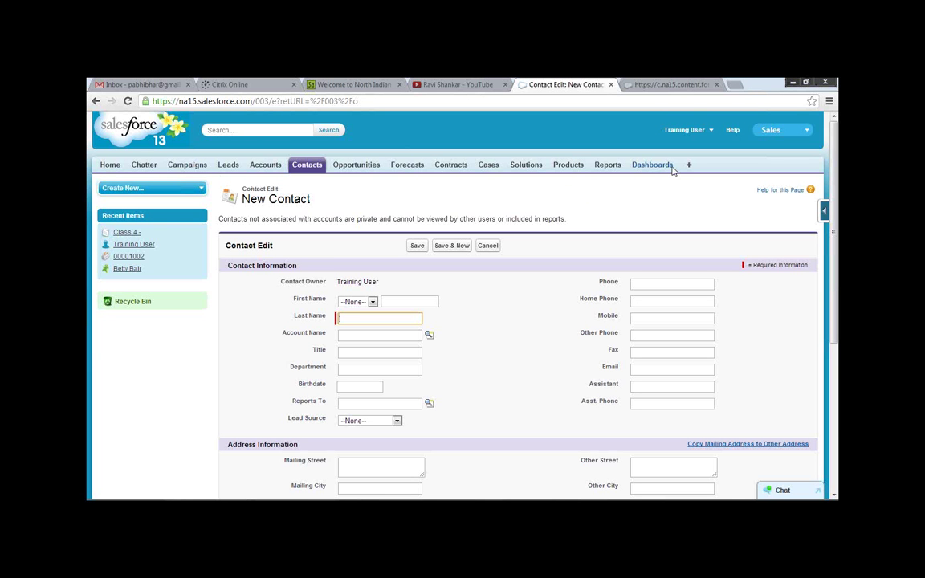
Reach Documents via All Tabs, open Class 4 -, and start an Email Document form.
click(642, 194)
click(688, 165)
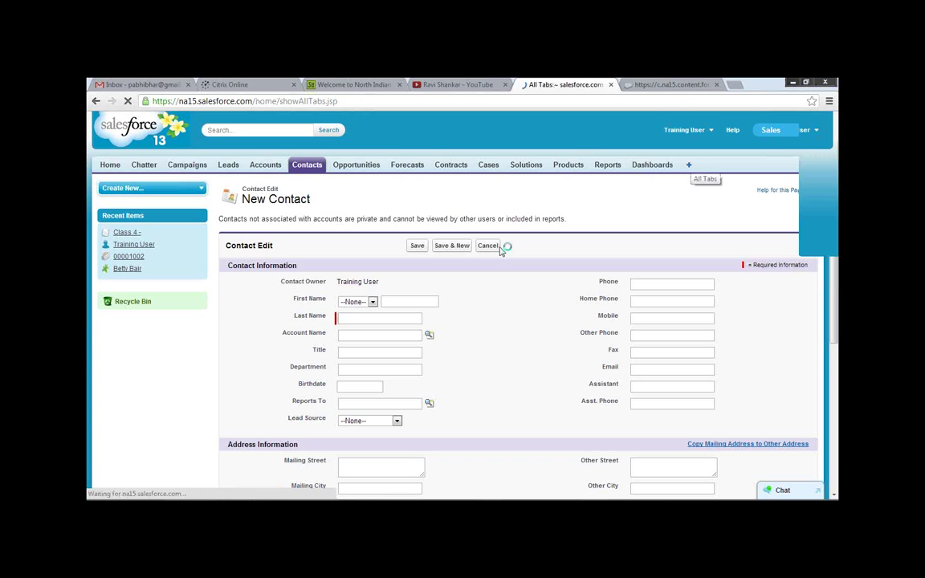
scroll(330, 408, down, 2)
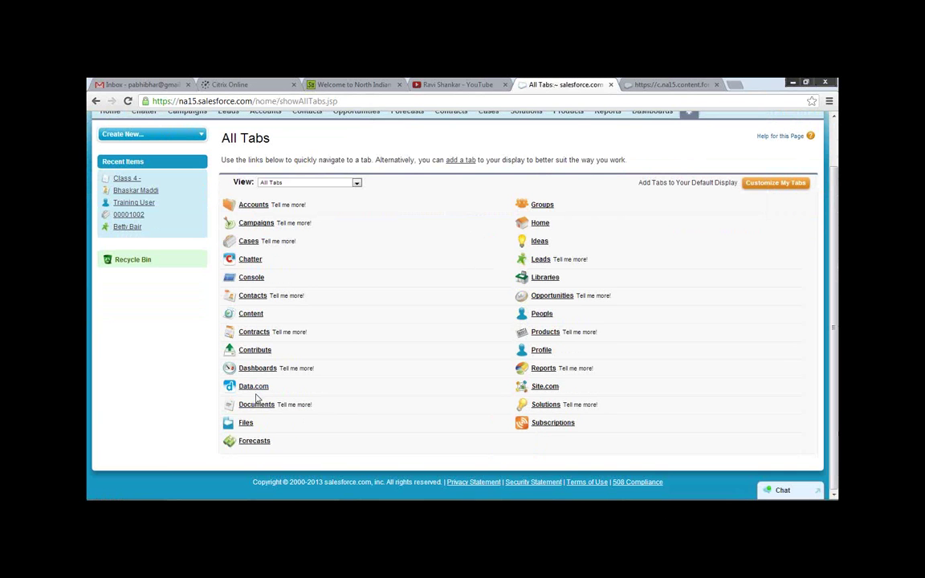
click(255, 404)
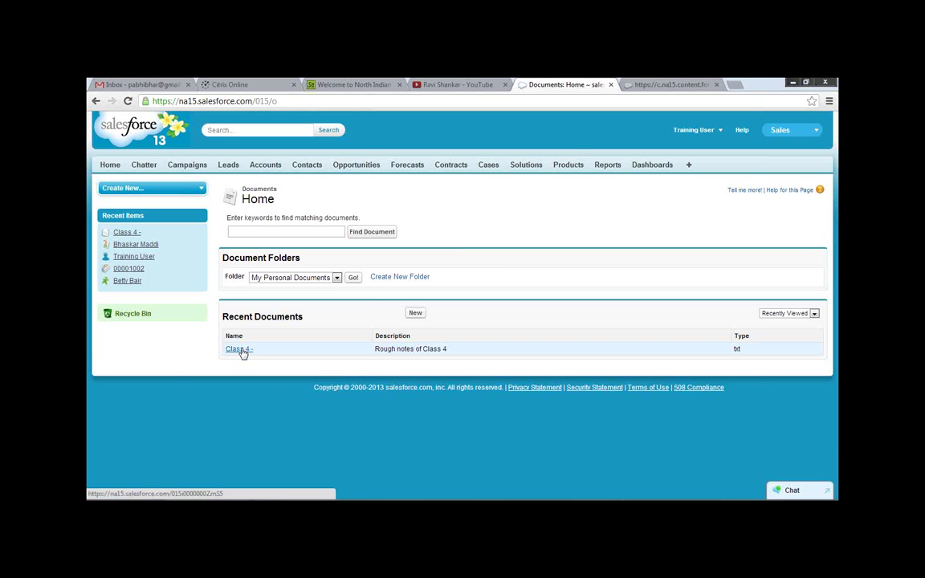
click(240, 349)
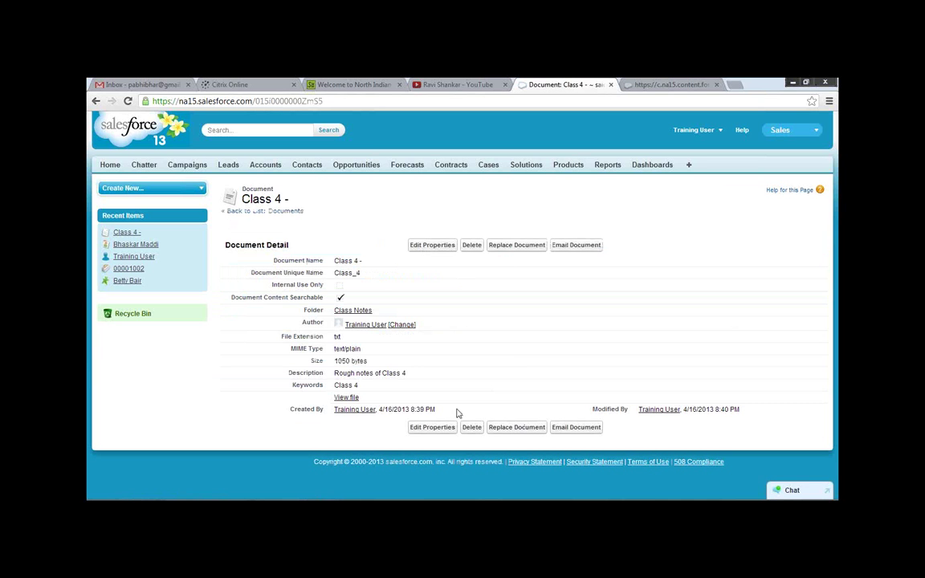
click(576, 427)
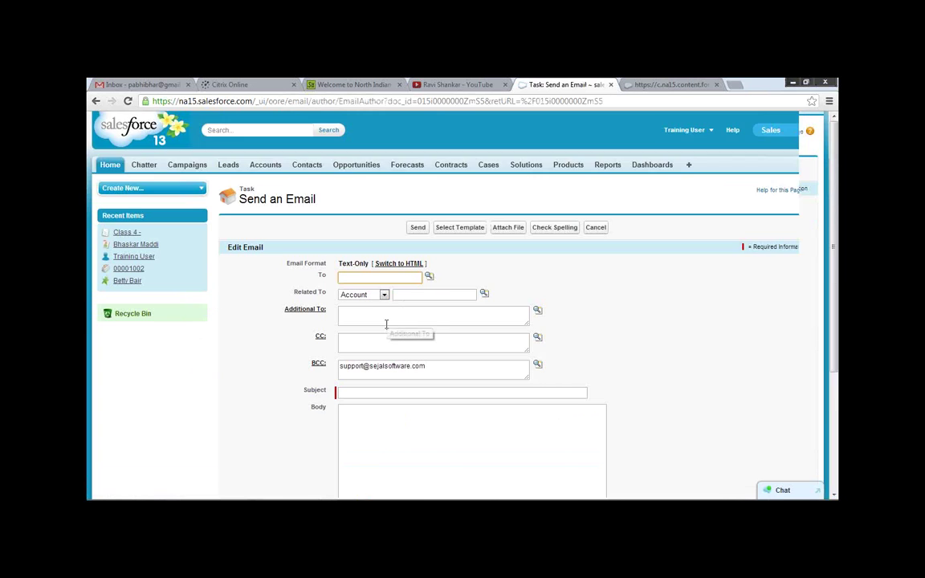
Open the To contact lookup and start creating a new contact.
scroll(386, 324, down, 1)
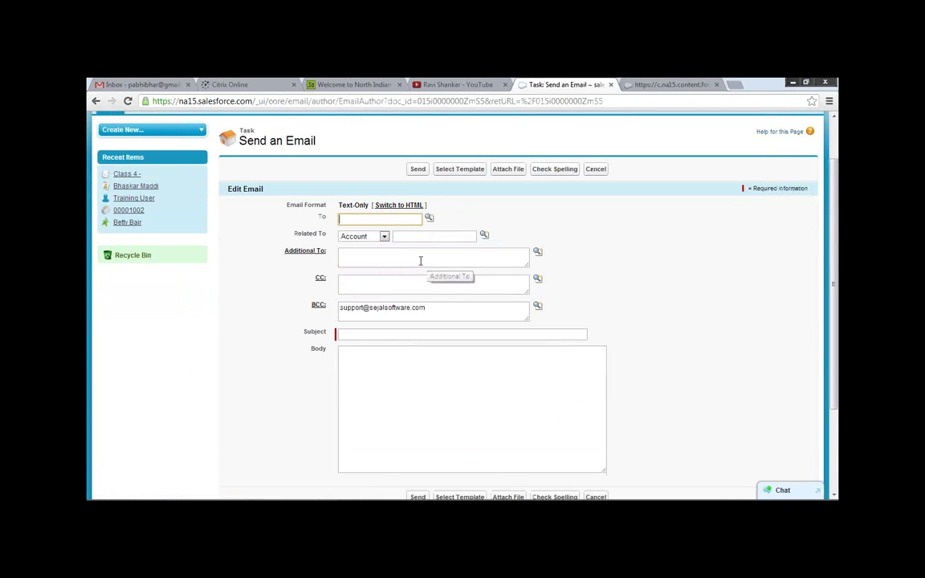
scroll(273, 361, down, 1)
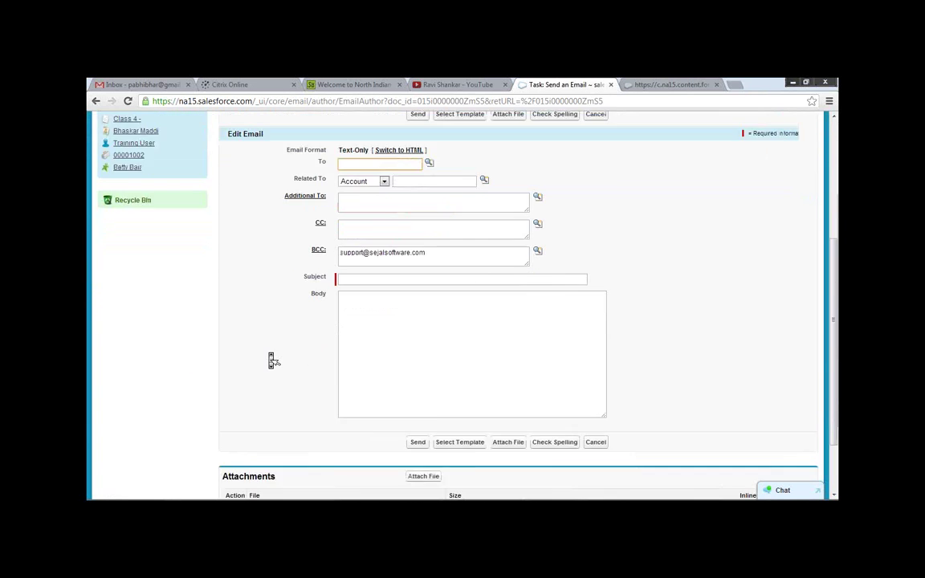
scroll(273, 361, down, 1)
scroll(269, 357, up, 3)
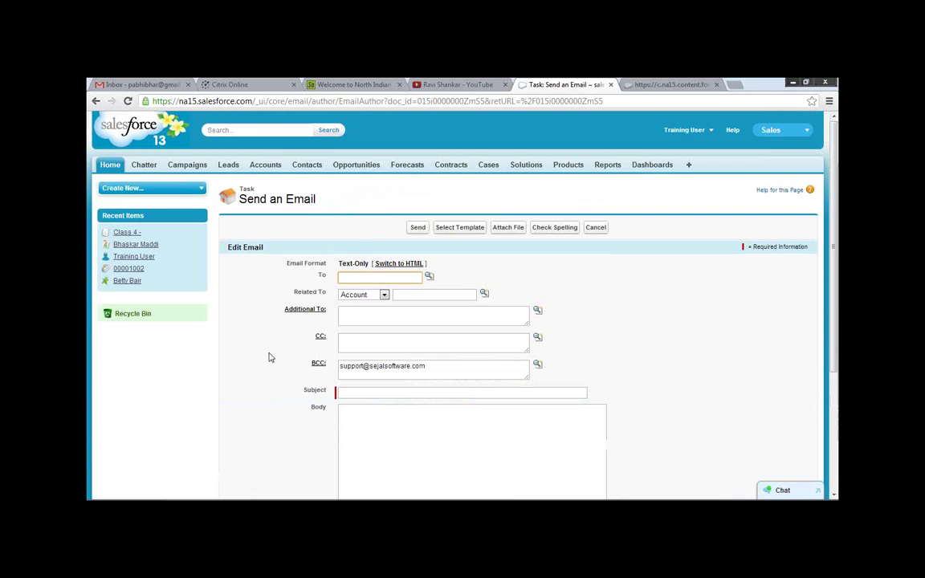
click(429, 277)
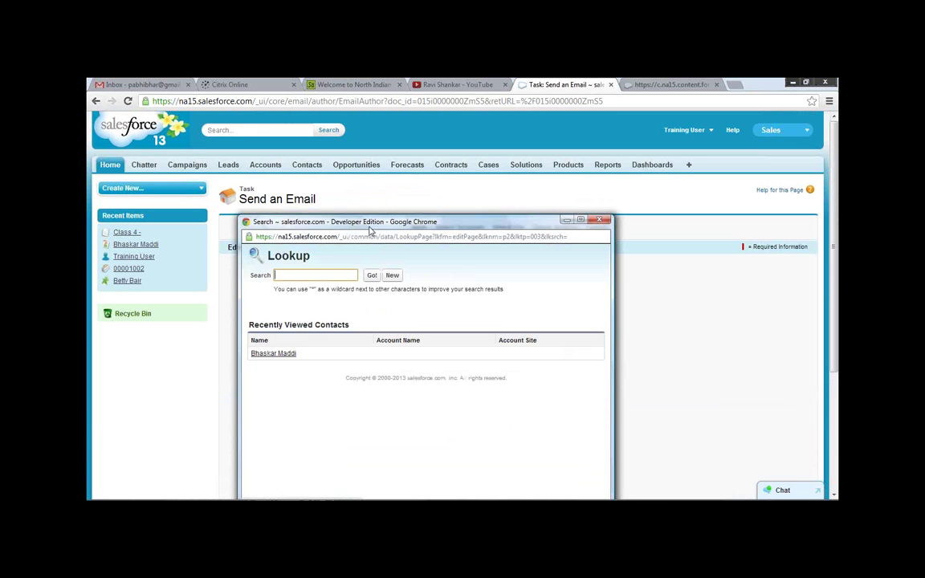
click(391, 241)
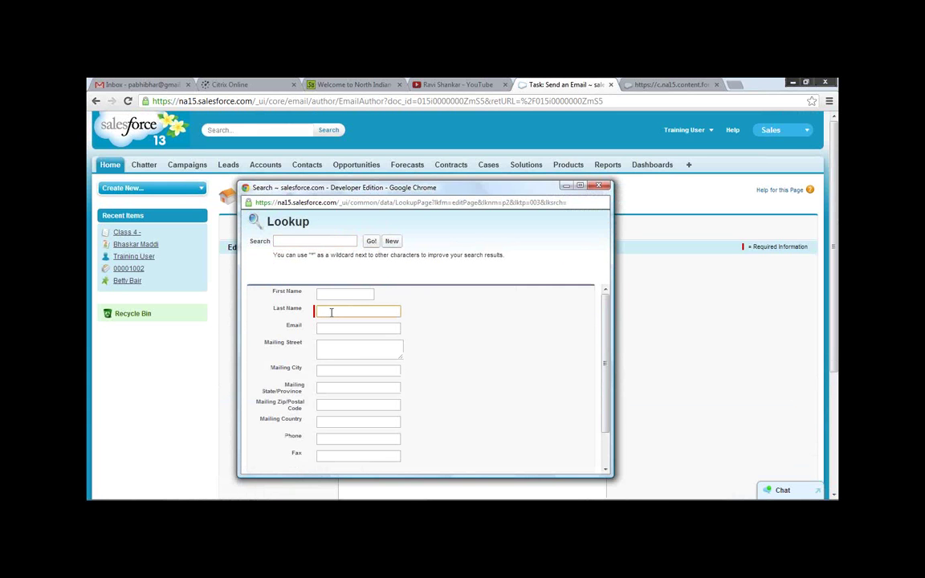
Fill in the new contact's first and last name, correcting the first-name entry.
click(324, 294)
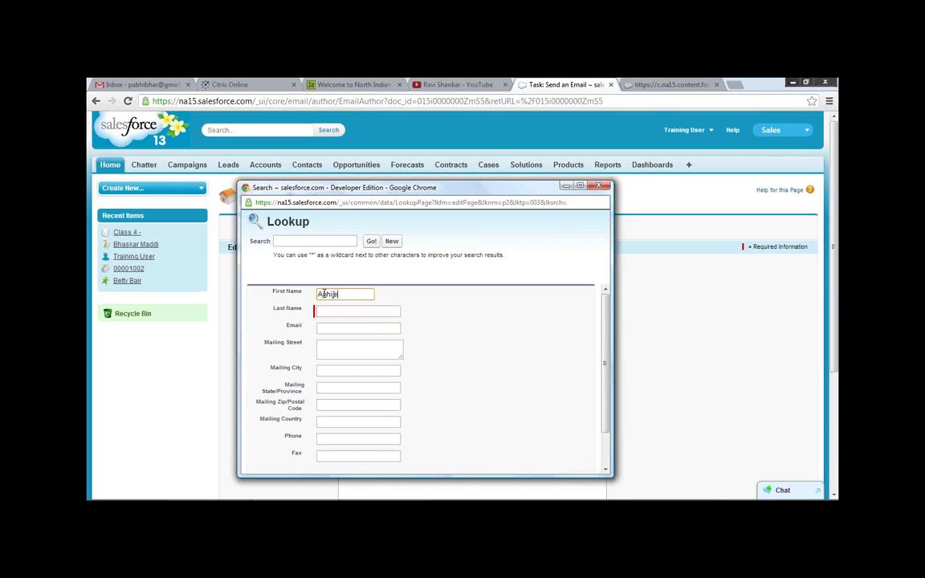
click(324, 293)
key(BackSpace)
text(A)
drag(347, 294, 438, 293)
key(BackSpace)
click(378, 311)
text(Prahlad)
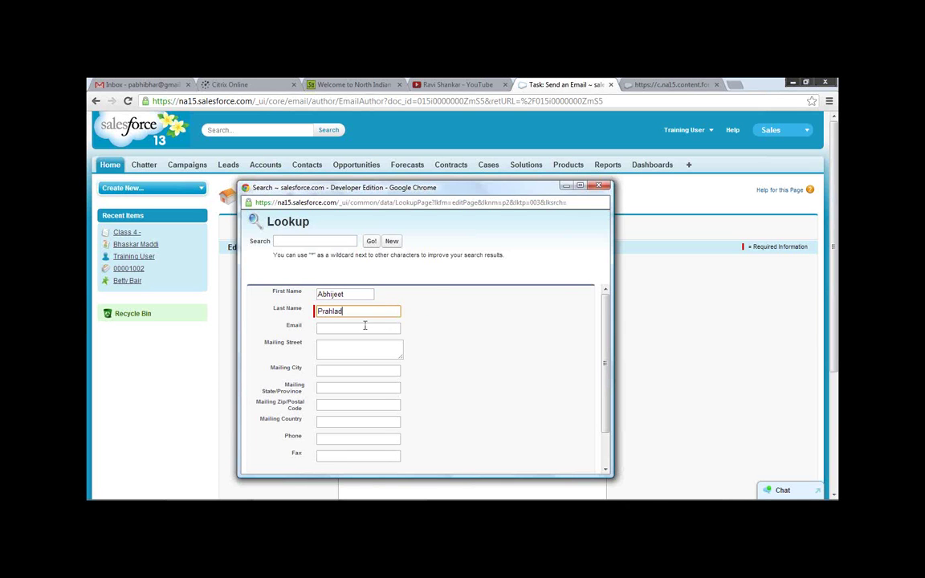
Enter the contact's Gmail address and save the contact as the recipient.
click(362, 326)
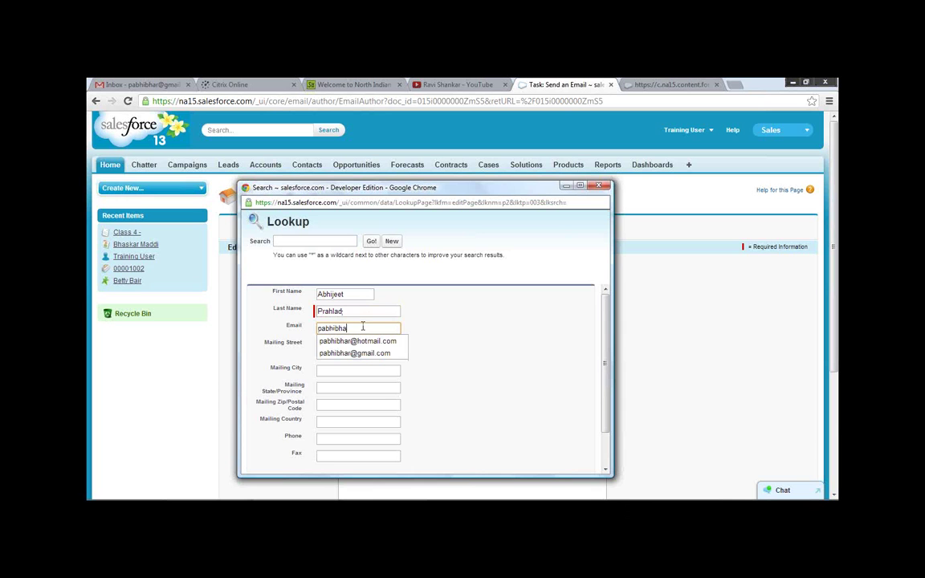
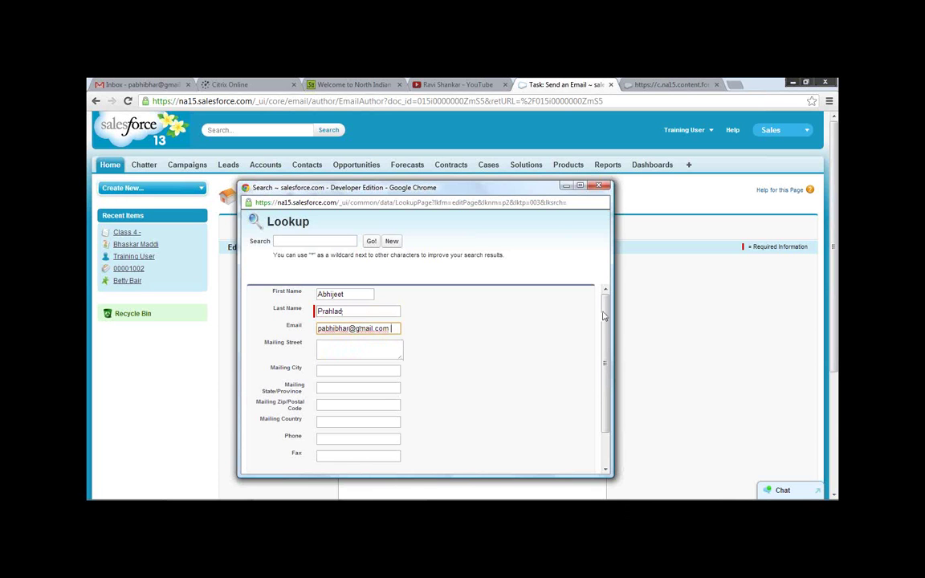
scroll(466, 380, down, 2)
scroll(465, 381, up, 2)
scroll(465, 379, down, 2)
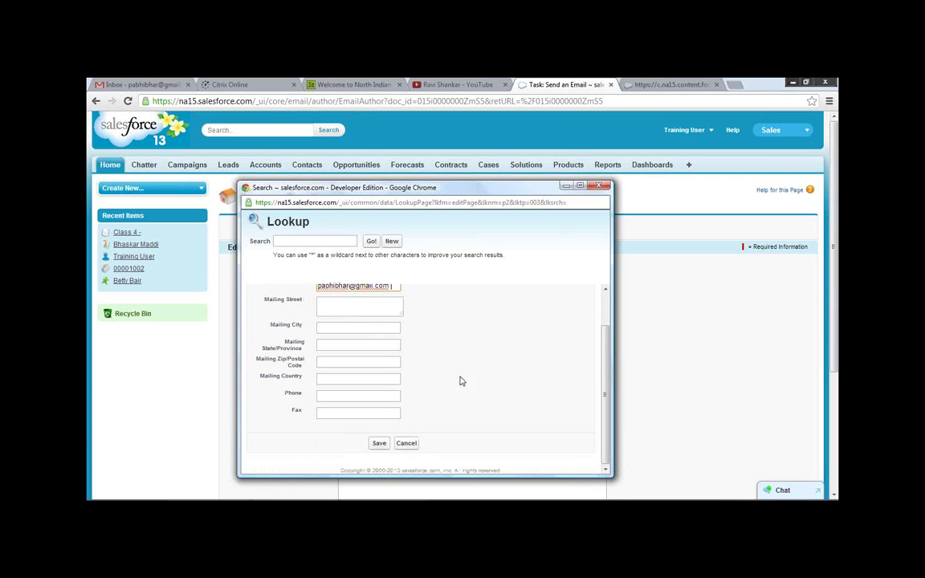
click(379, 443)
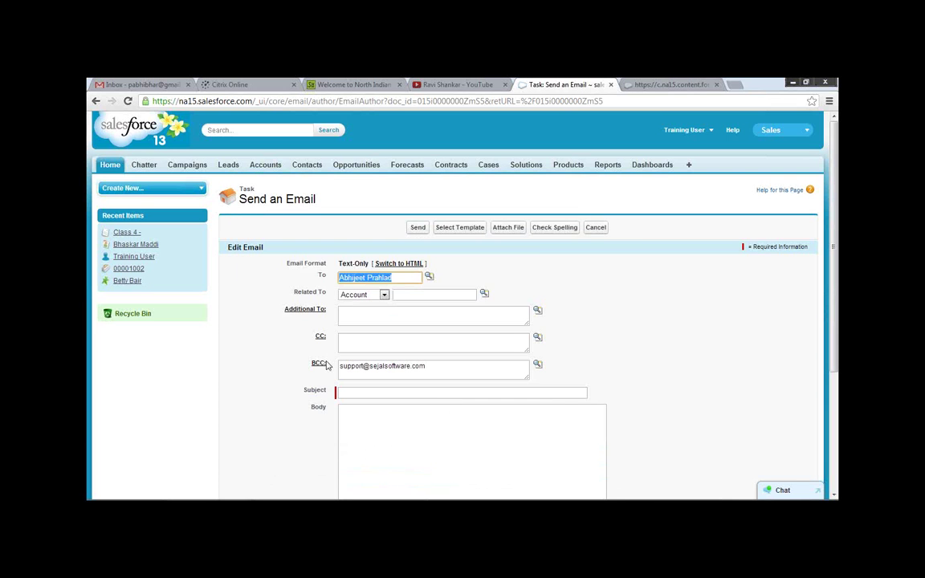
Set the subject to 'Class Document' and send the Class 4 email.
click(361, 393)
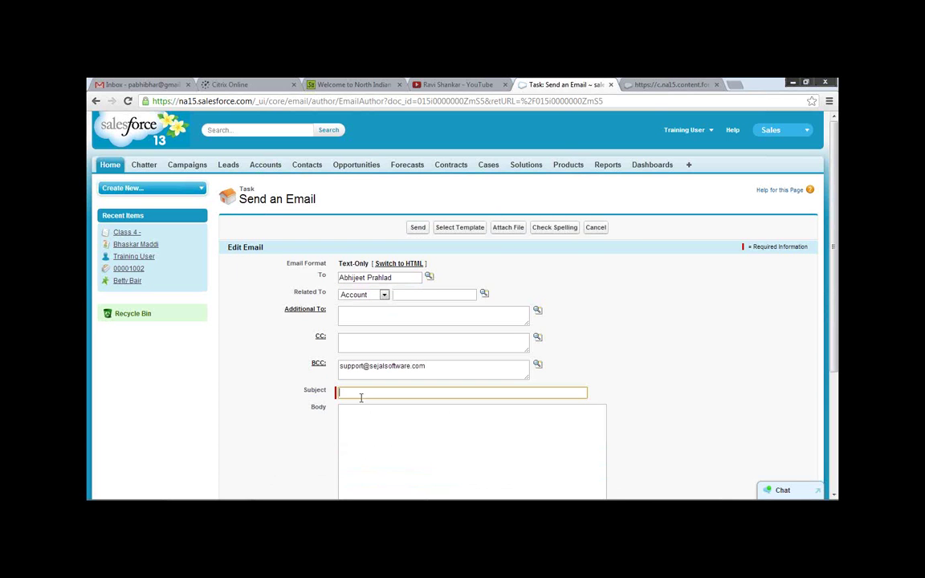
text(Class Document)
scroll(631, 379, down, 3)
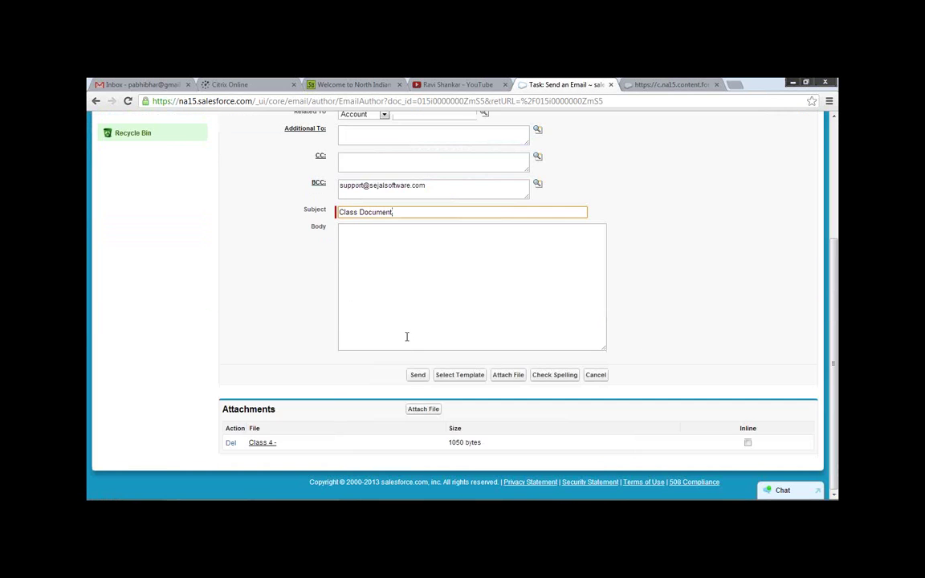
click(418, 377)
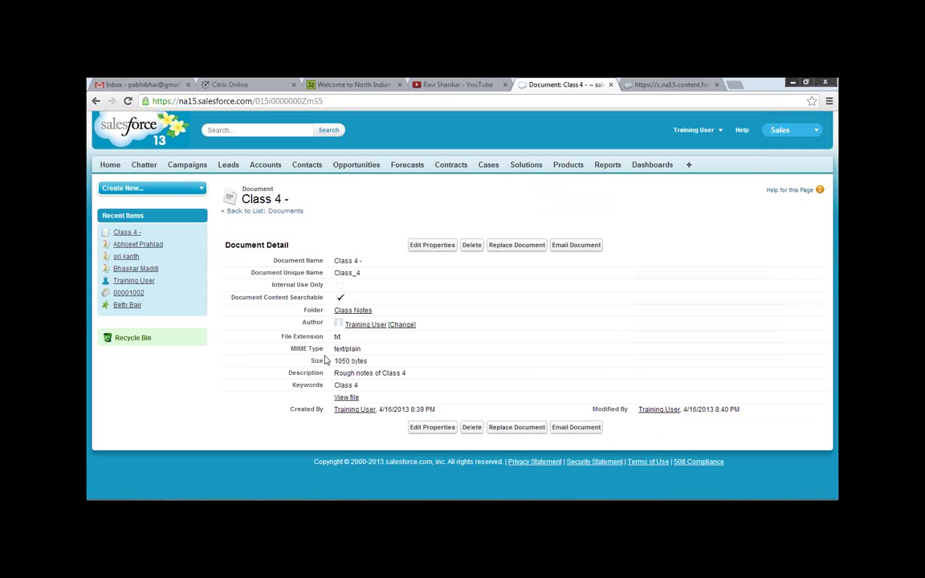
Open the Class Document email in Gmail and view the Class 4 .txt attachment's notes.
click(149, 83)
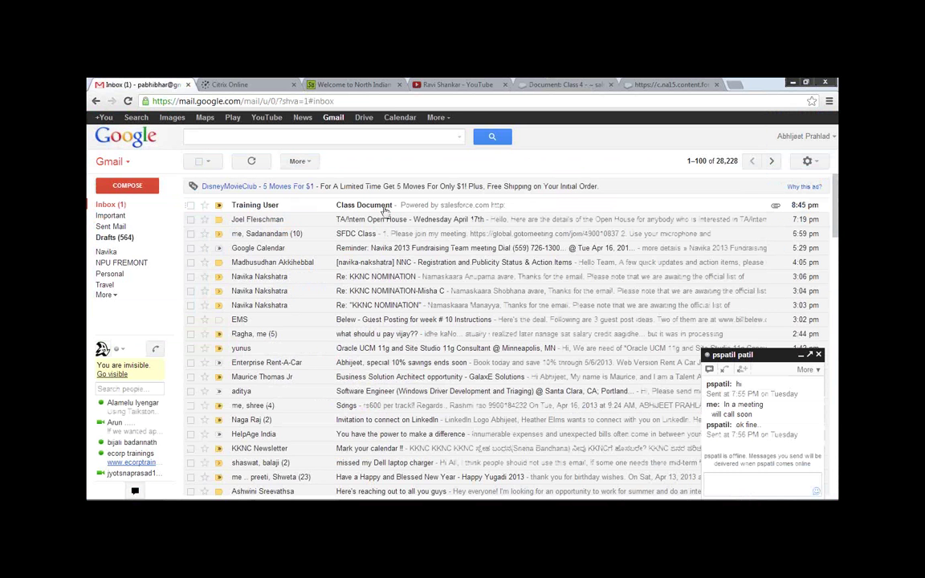
click(385, 208)
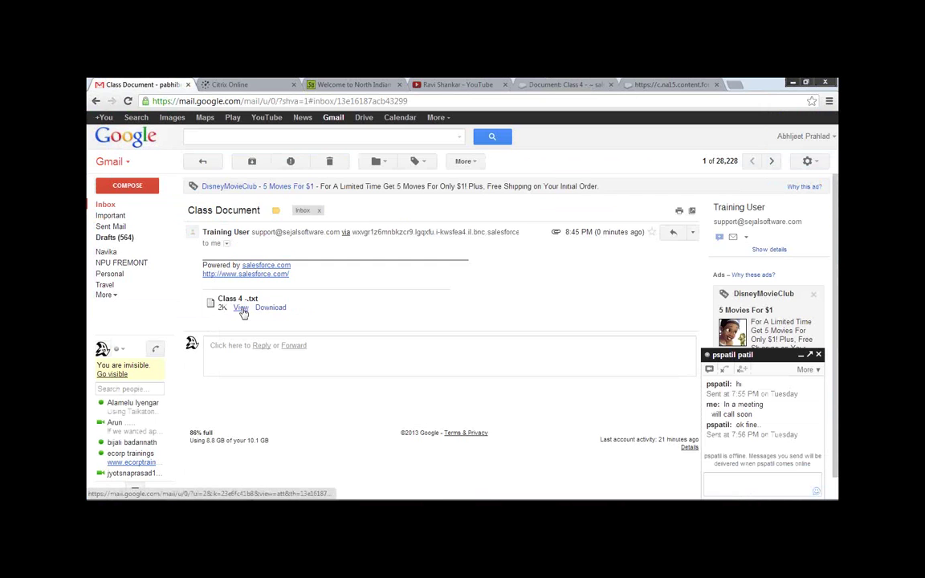
click(240, 309)
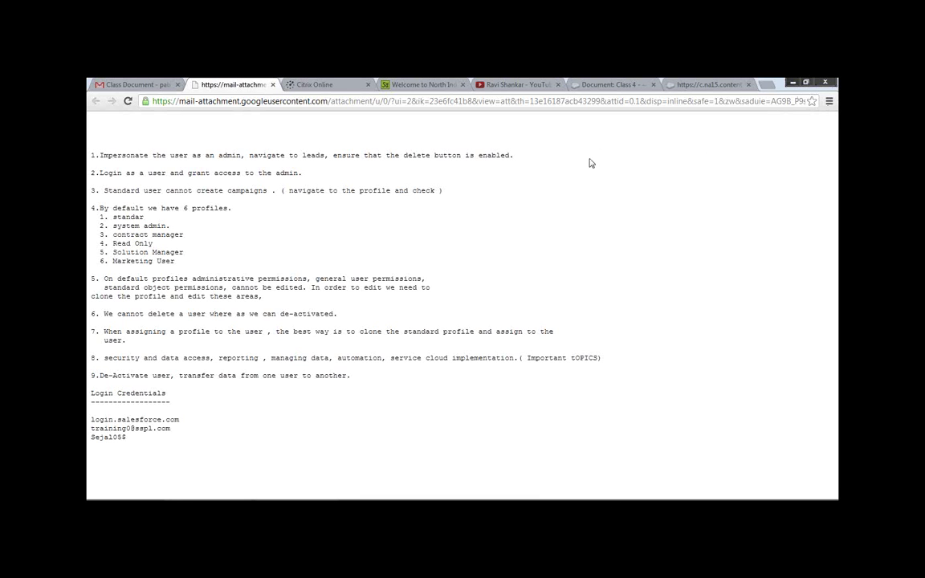
mouse_move(297, 497)
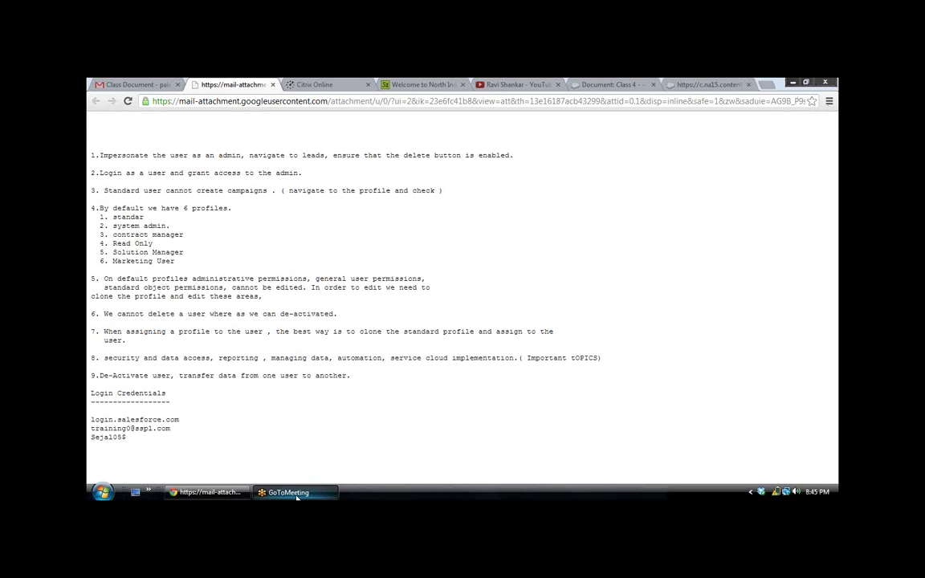